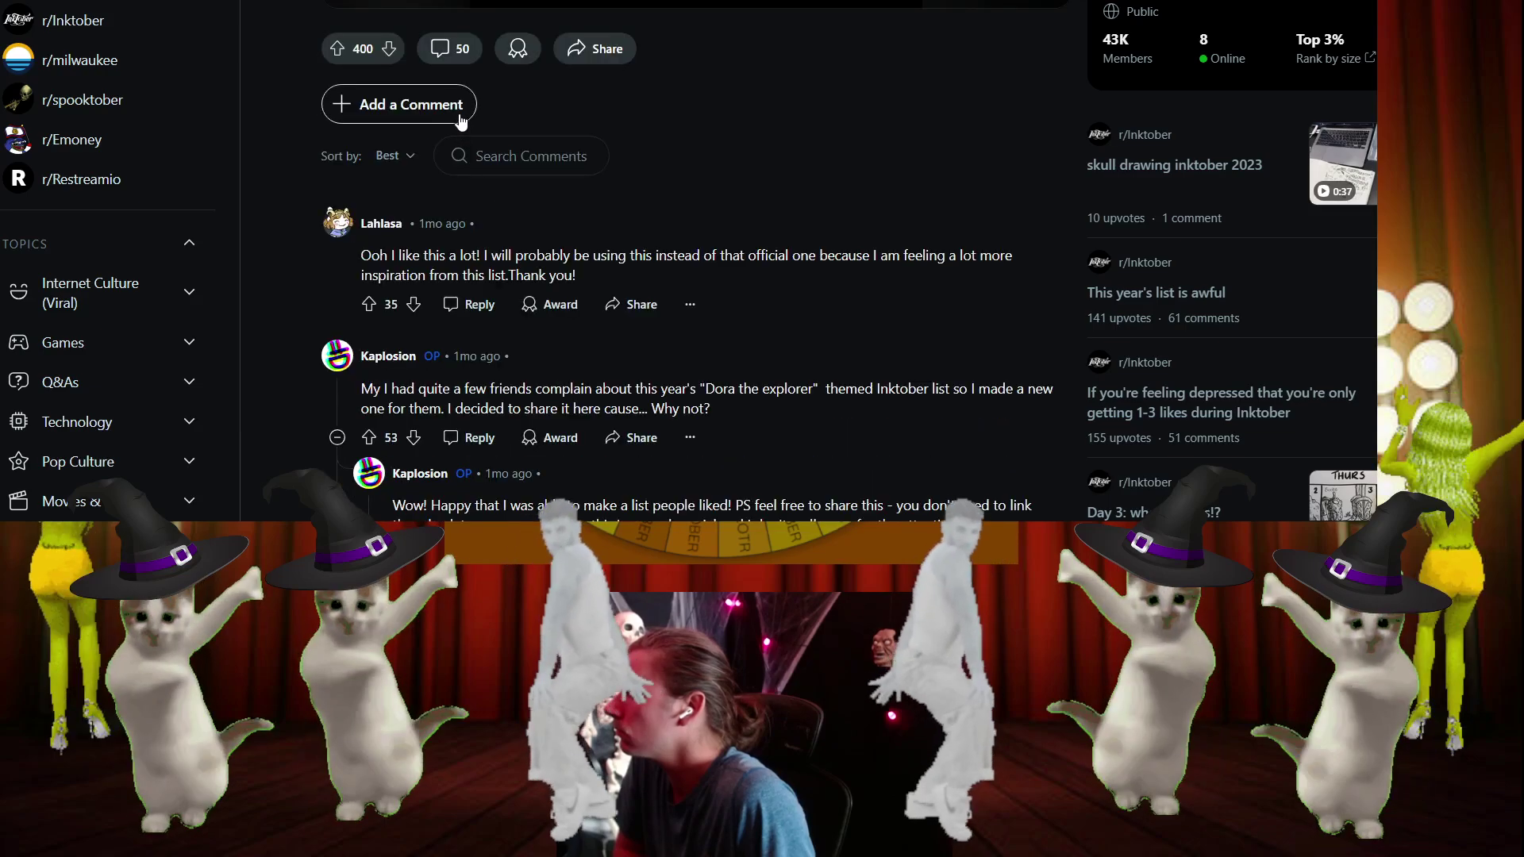
# Read the comments under the alternative Inktober 2024 prompt list, expanding the collapsed replies, and return to the list image.
pyautogui.scroll(-1, 502, 127)
pyautogui.scroll(-3, 502, 127)
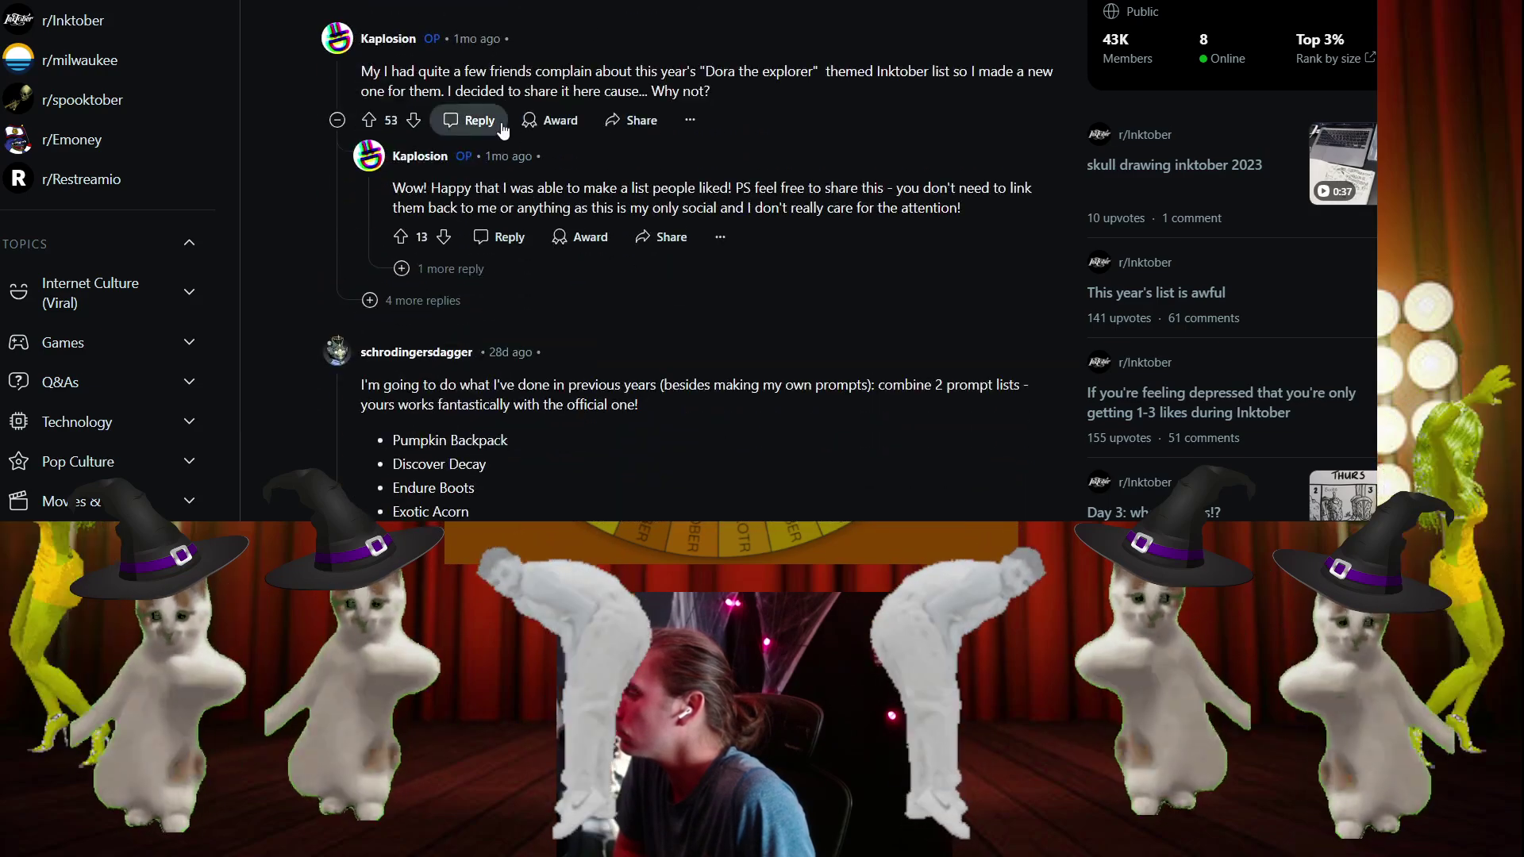
pyautogui.click(472, 269)
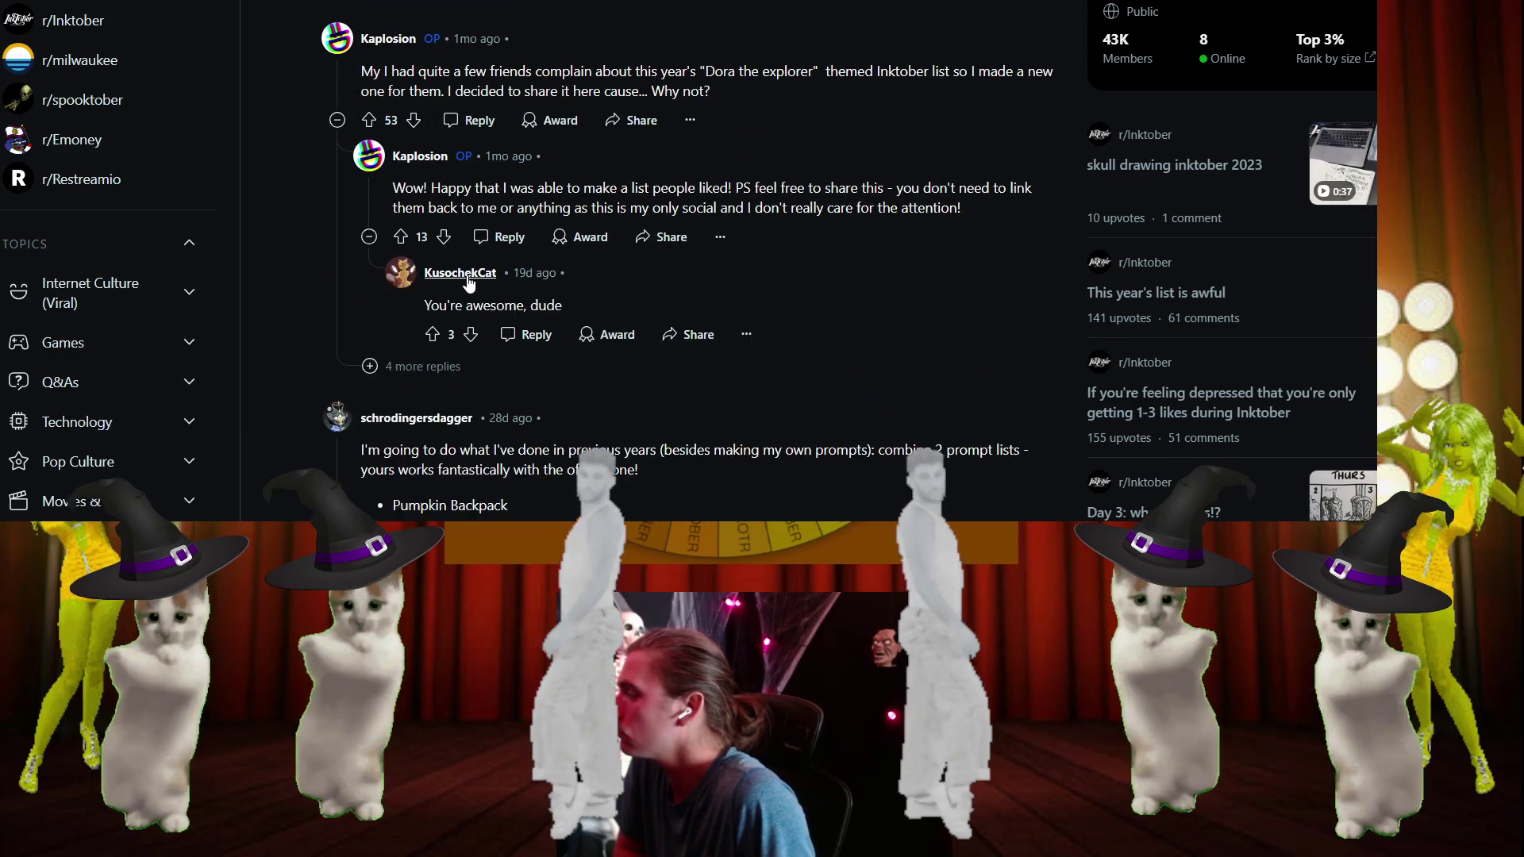
pyautogui.click(427, 367)
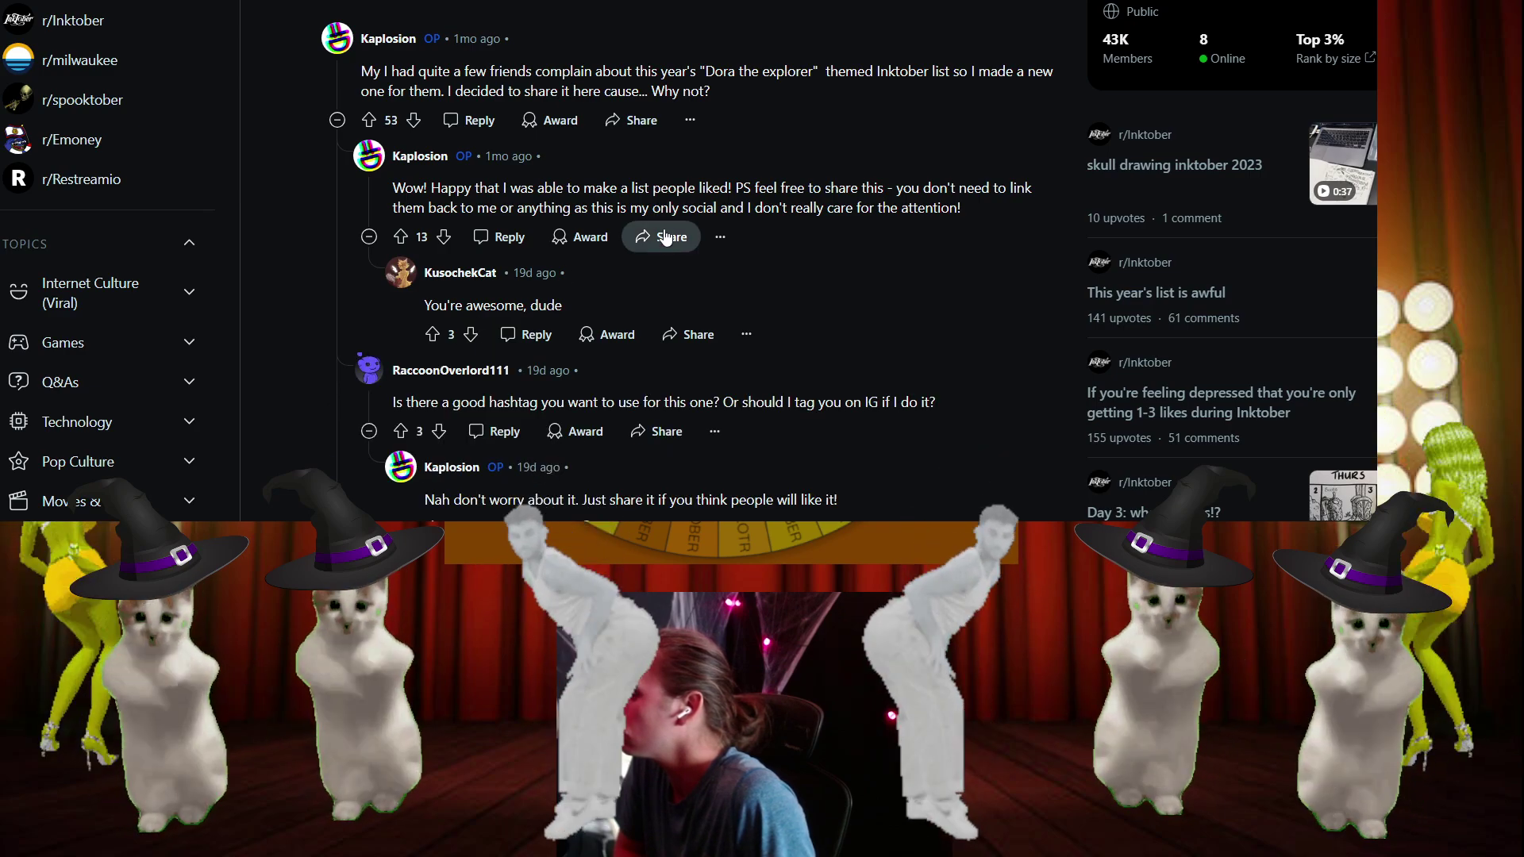
pyautogui.scroll(-3, 665, 225)
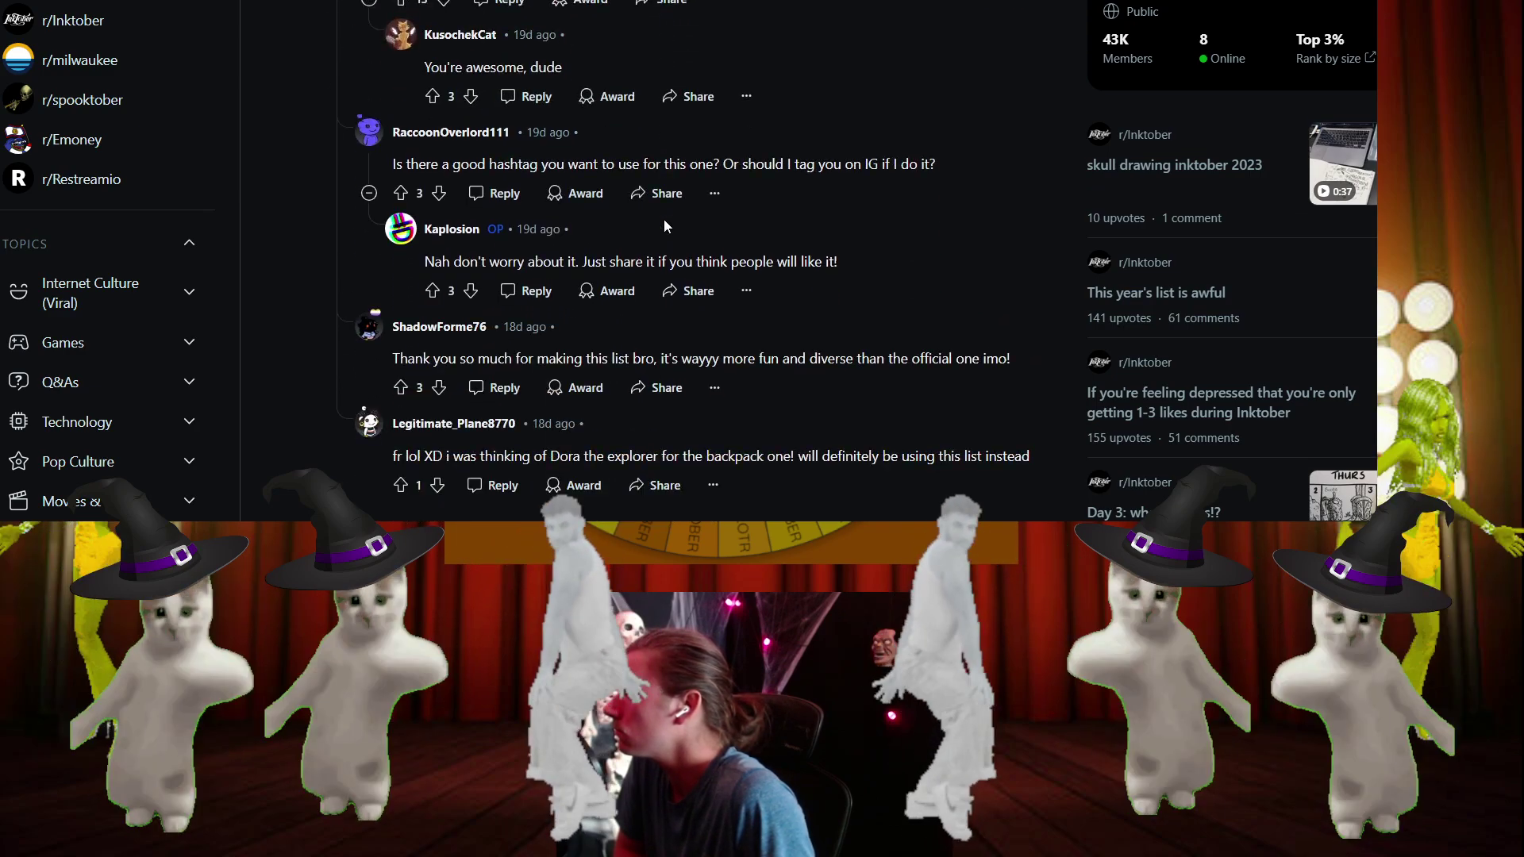
pyautogui.scroll(7, 679, 233)
pyautogui.scroll(5, 678, 226)
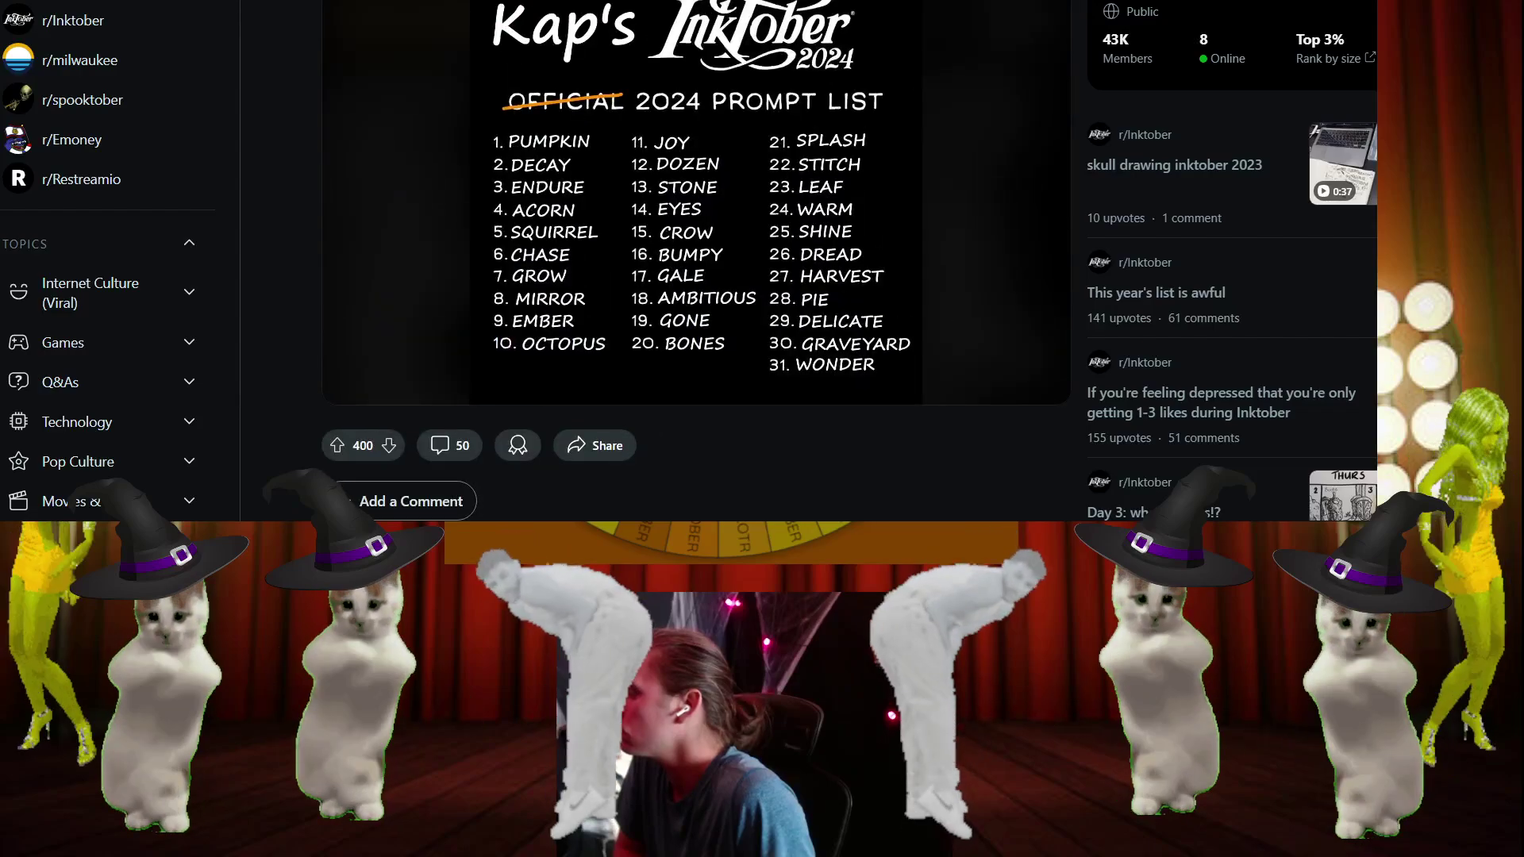
pyautogui.click(541, 112)
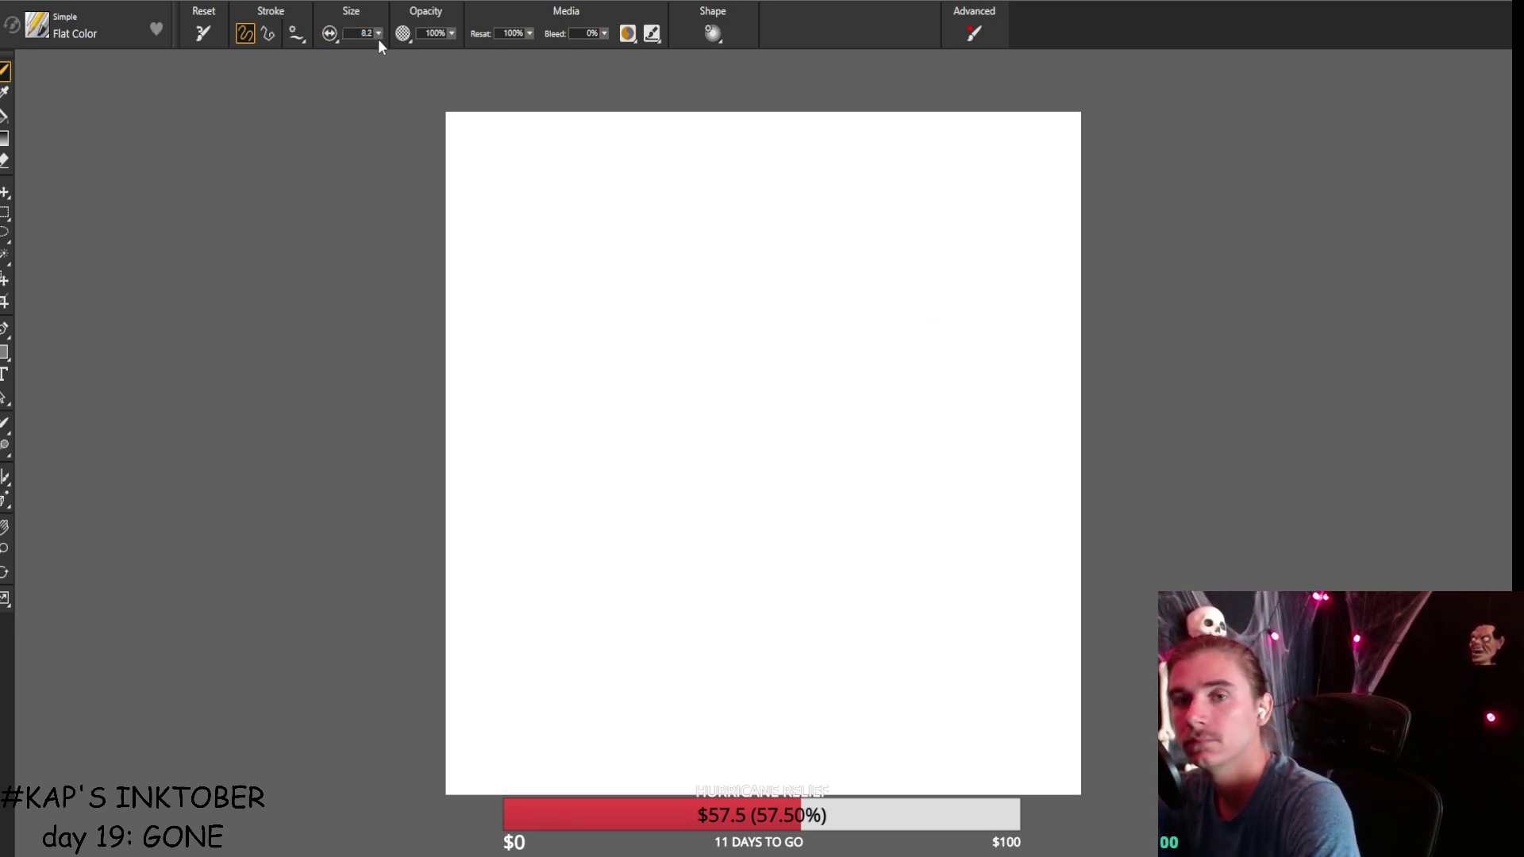
# With a 5.5 Flat Color brush, draw a round head with two large touching eyes, tiny pupils and a jagged mouth on the canvas's right half.
pyautogui.moveTo(959, 306)
pyautogui.mouseDown()
pyautogui.moveTo(945, 388)
pyautogui.moveTo(988, 321)
pyautogui.mouseUp()
pyautogui.hotkey('ctrl', 'z')
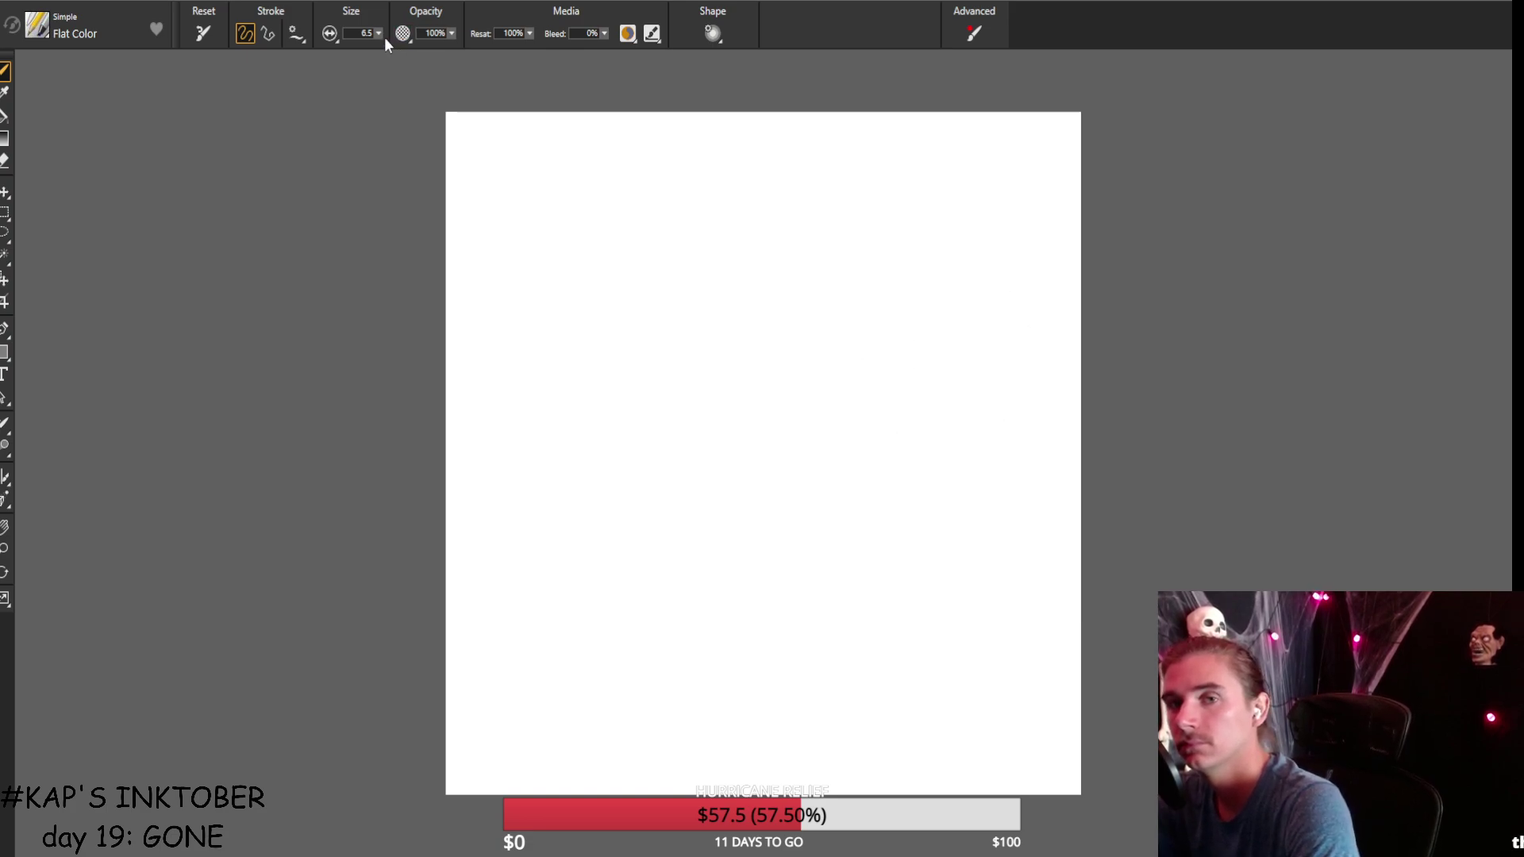
pyautogui.moveTo(976, 321)
pyautogui.mouseDown()
pyautogui.moveTo(988, 335)
pyautogui.moveTo(861, 384)
pyautogui.moveTo(912, 393)
pyautogui.mouseUp()
pyautogui.hotkey('ctrl', 'z')
pyautogui.moveTo(916, 319)
pyautogui.mouseDown()
pyautogui.moveTo(874, 323)
pyautogui.moveTo(919, 340)
pyautogui.moveTo(863, 337)
pyautogui.moveTo(922, 379)
pyautogui.moveTo(868, 373)
pyautogui.moveTo(869, 436)
pyautogui.moveTo(902, 473)
pyautogui.moveTo(1059, 409)
pyautogui.moveTo(1032, 294)
pyautogui.mouseUp()
pyautogui.hotkey('ctrl', 'z')
pyautogui.hotkey('ctrl', 'z')
pyautogui.hotkey('ctrl', 'z')
pyautogui.hotkey('ctrl', 'z')
pyautogui.hotkey('ctrl', 'z')
pyautogui.moveTo(912, 474)
pyautogui.mouseDown()
pyautogui.moveTo(940, 482)
pyautogui.moveTo(1020, 432)
pyautogui.moveTo(1032, 381)
pyautogui.mouseUp()
pyautogui.hotkey('ctrl', 'z')
pyautogui.moveTo(914, 475)
pyautogui.mouseDown()
pyautogui.moveTo(972, 471)
pyautogui.moveTo(1018, 428)
pyautogui.moveTo(1032, 377)
pyautogui.moveTo(985, 300)
pyautogui.moveTo(919, 298)
pyautogui.mouseUp()
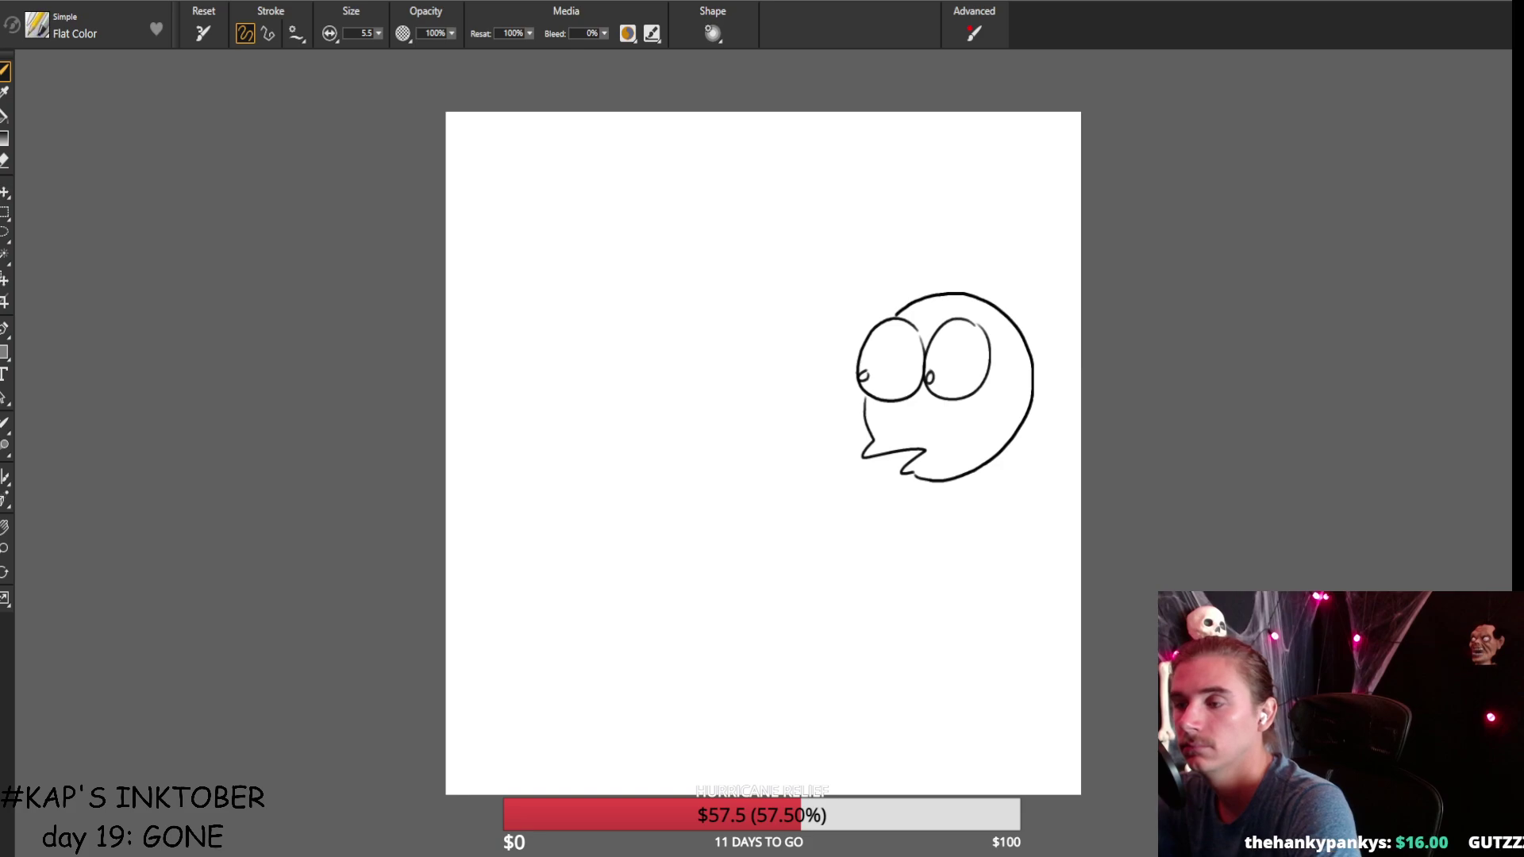
# Draw the round-headed character's arm bent forward with a fingered hand, and its chest below the head.
pyautogui.moveTo(990, 497)
pyautogui.mouseDown()
pyautogui.moveTo(973, 541)
pyautogui.moveTo(886, 500)
pyautogui.mouseUp()
pyautogui.hotkey('ctrl', 'z')
pyautogui.hotkey('ctrl', 'z')
pyautogui.moveTo(982, 500)
pyautogui.mouseDown()
pyautogui.moveTo(914, 570)
pyautogui.moveTo(880, 528)
pyautogui.moveTo(851, 534)
pyautogui.moveTo(904, 612)
pyautogui.moveTo(963, 629)
pyautogui.moveTo(1002, 578)
pyautogui.moveTo(1007, 477)
pyautogui.moveTo(992, 458)
pyautogui.moveTo(976, 524)
pyautogui.moveTo(914, 563)
pyautogui.moveTo(844, 532)
pyautogui.moveTo(849, 558)
pyautogui.moveTo(900, 587)
pyautogui.moveTo(957, 584)
pyautogui.moveTo(999, 540)
pyautogui.moveTo(1008, 467)
pyautogui.mouseUp()
pyautogui.hotkey('ctrl', 'z')
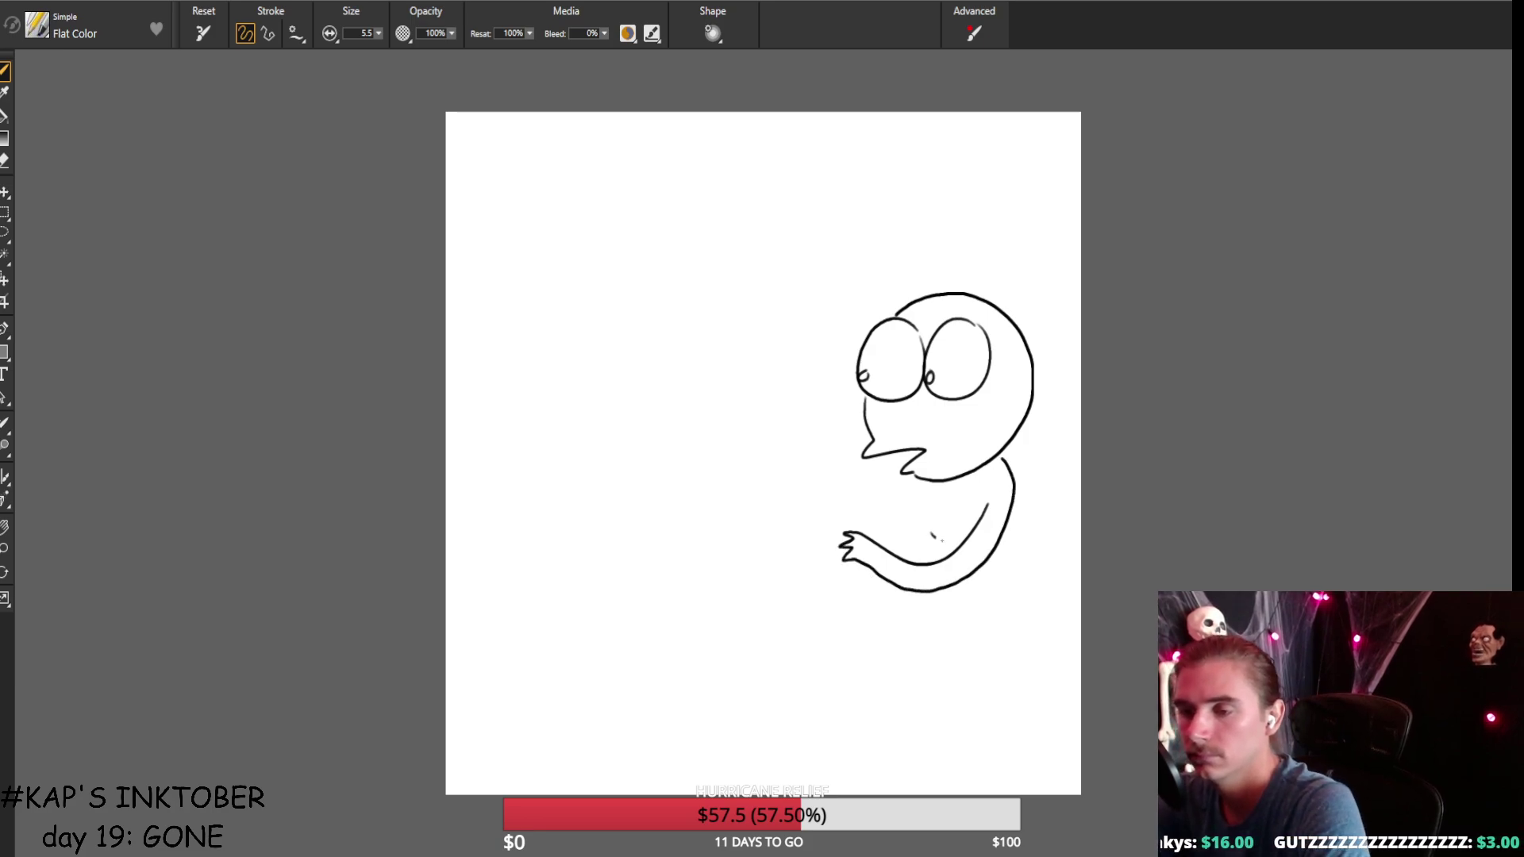
pyautogui.moveTo(905, 477); pyautogui.dragTo(906, 532)
pyautogui.moveTo(933, 536); pyautogui.dragTo(960, 538)
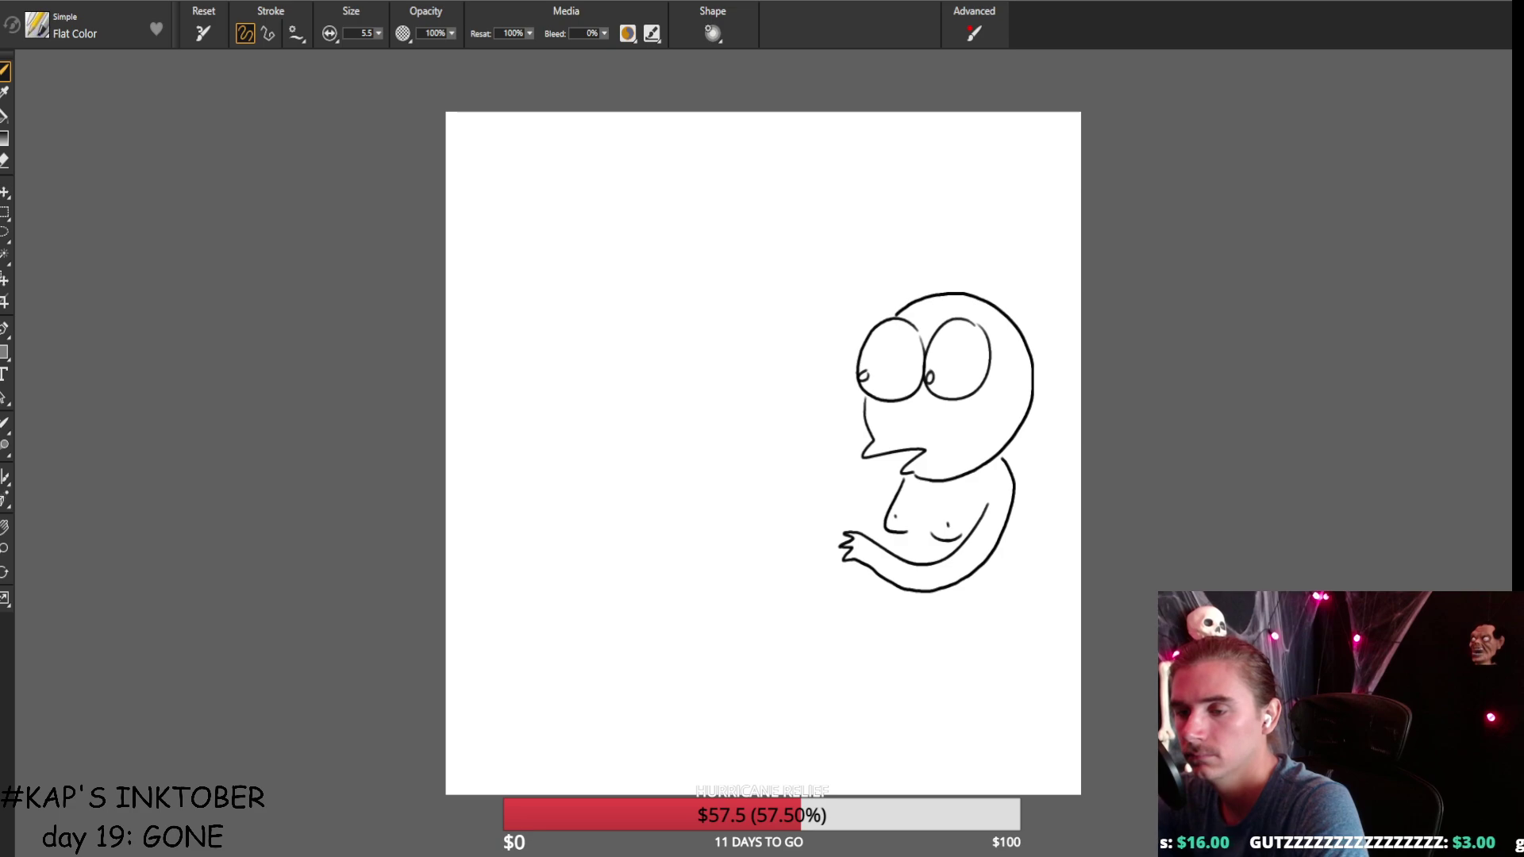
# Complete the round-headed character with a bulging belly, back and two legs with feet, and draw a small square card in its hand.
pyautogui.moveTo(865, 580); pyautogui.dragTo(900, 673)
pyautogui.hotkey('ctrl', 'z')
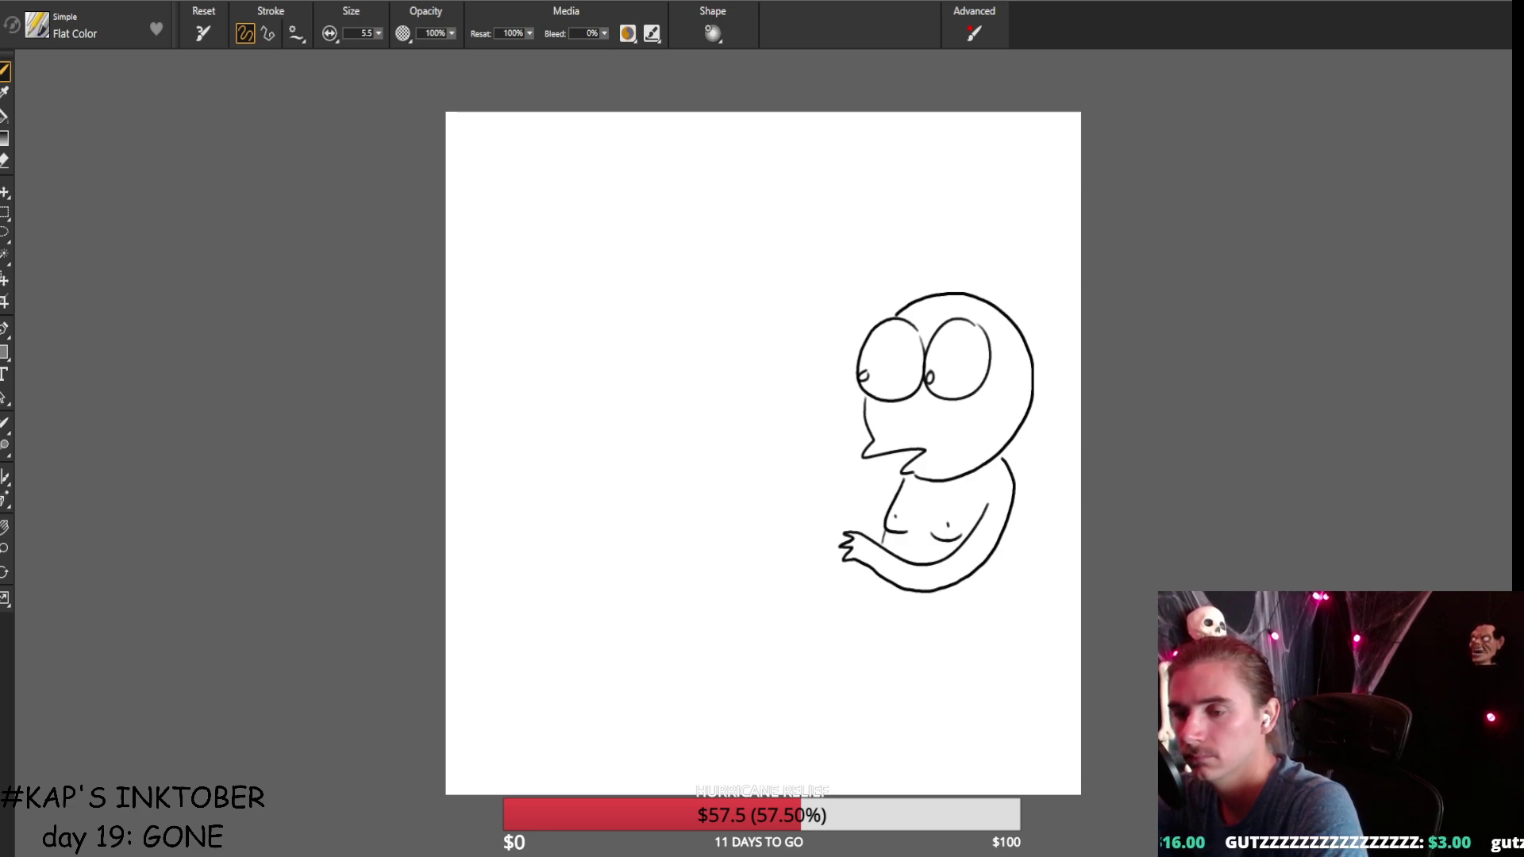
pyautogui.moveTo(870, 576); pyautogui.dragTo(944, 660)
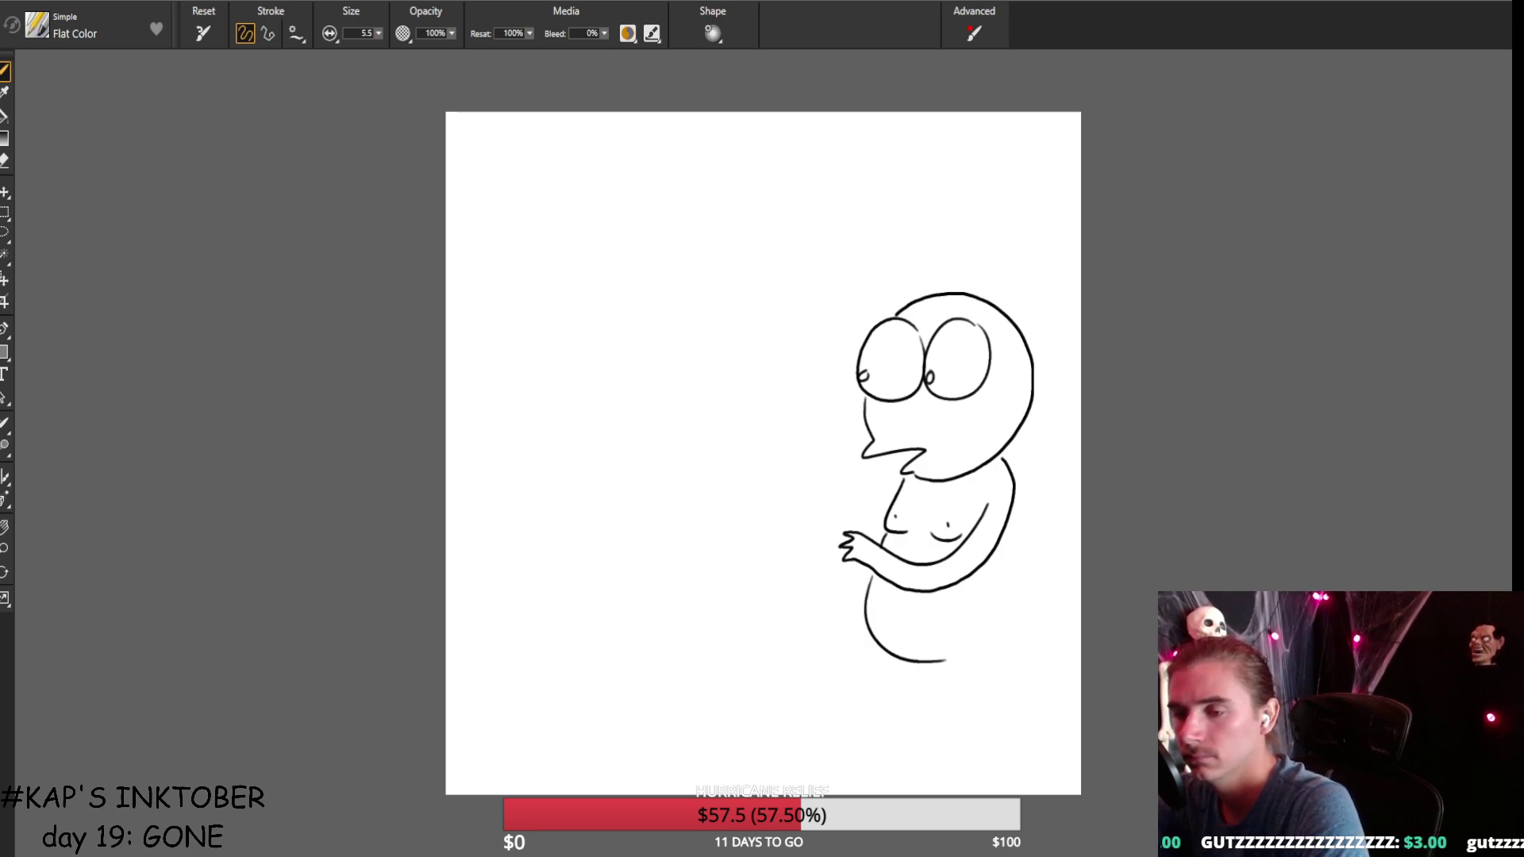
pyautogui.moveTo(999, 550); pyautogui.dragTo(992, 651)
pyautogui.hotkey('ctrl', 'z')
pyautogui.moveTo(999, 556); pyautogui.dragTo(990, 771)
pyautogui.moveTo(957, 667); pyautogui.dragTo(961, 785)
pyautogui.hotkey('ctrl', 'z')
pyautogui.moveTo(959, 655)
pyautogui.mouseDown()
pyautogui.moveTo(952, 768)
pyautogui.moveTo(990, 772)
pyautogui.mouseUp()
pyautogui.moveTo(883, 657)
pyautogui.mouseDown()
pyautogui.moveTo(846, 749)
pyautogui.moveTo(892, 754)
pyautogui.mouseUp()
pyautogui.moveTo(865, 528)
pyautogui.mouseDown()
pyautogui.moveTo(798, 518)
pyautogui.moveTo(840, 560)
pyautogui.mouseUp()
pyautogui.moveTo(900, 473); pyautogui.dragTo(889, 507)
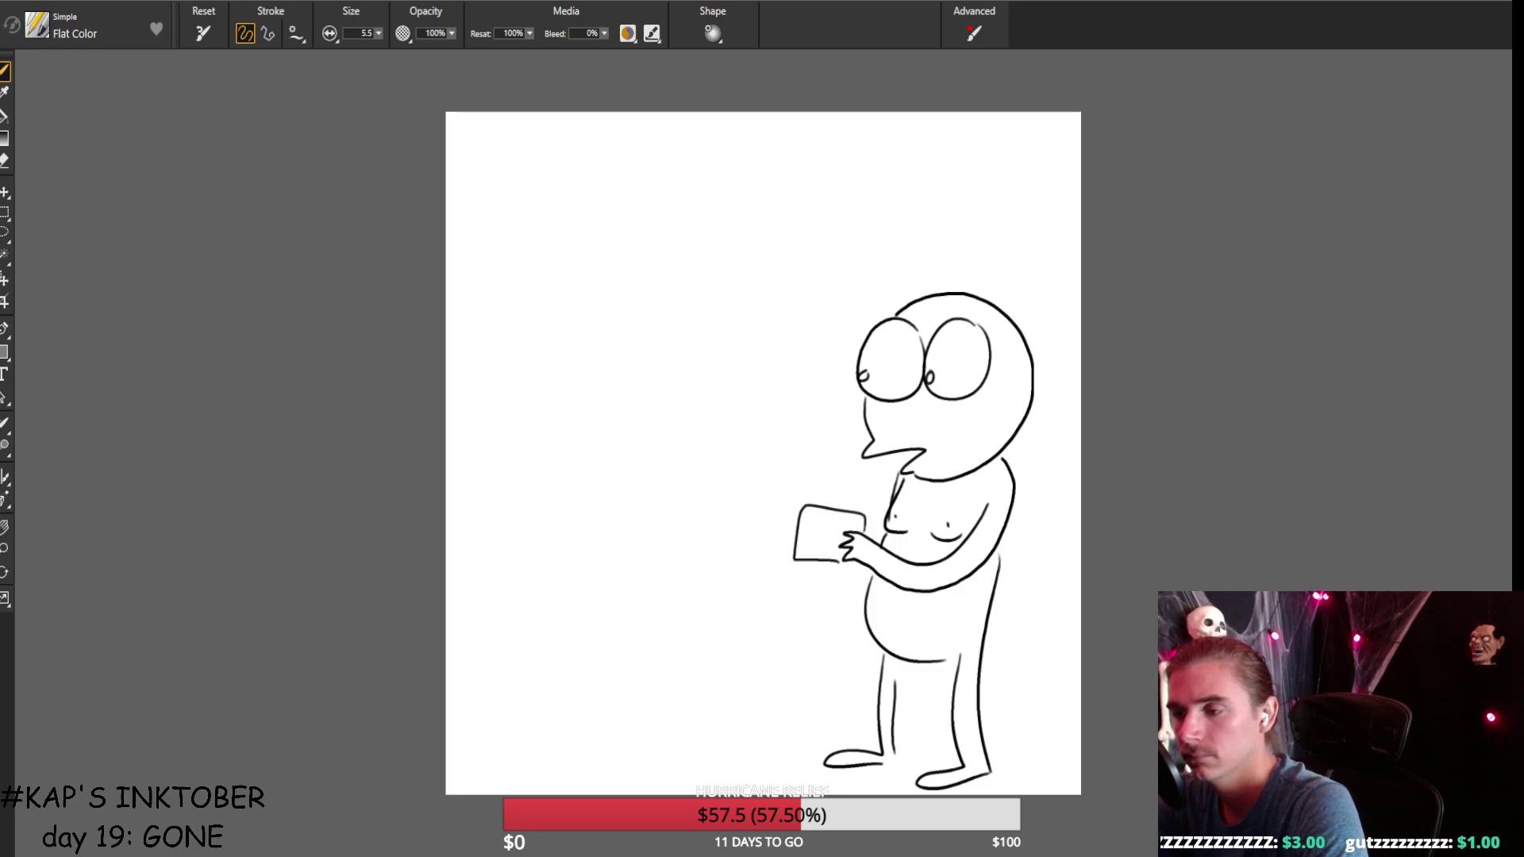
pyautogui.moveTo(739, 373); pyautogui.dragTo(708, 347)
pyautogui.moveTo(707, 339)
pyautogui.mouseDown()
pyautogui.moveTo(673, 325)
pyautogui.moveTo(627, 363)
pyautogui.mouseUp()
pyautogui.moveTo(632, 361); pyautogui.dragTo(616, 400)
pyautogui.moveTo(635, 405)
pyautogui.mouseDown()
pyautogui.moveTo(643, 432)
pyautogui.moveTo(681, 426)
pyautogui.mouseUp()
pyautogui.hotkey('ctrl', 'z')
pyautogui.hotkey('ctrl', 'z')
pyautogui.hotkey('ctrl', 'z')
pyautogui.hotkey('ctrl', 'z')
# Sketch a second character's cloud-shaped head in faint lines on the canvas's left half, with two wavy eyes and a squiggly mouth.
pyautogui.hotkey('ctrl', 'z')
pyautogui.moveTo(738, 337)
pyautogui.mouseDown()
pyautogui.moveTo(658, 311)
pyautogui.moveTo(593, 403)
pyautogui.moveTo(627, 468)
pyautogui.mouseUp()
pyautogui.hotkey('ctrl', 'z')
pyautogui.moveTo(736, 336)
pyautogui.mouseDown()
pyautogui.moveTo(664, 269)
pyautogui.moveTo(592, 305)
pyautogui.moveTo(579, 411)
pyautogui.moveTo(654, 449)
pyautogui.moveTo(717, 432)
pyautogui.moveTo(739, 367)
pyautogui.moveTo(704, 299)
pyautogui.moveTo(629, 273)
pyautogui.moveTo(625, 318)
pyautogui.moveTo(668, 355)
pyautogui.mouseUp()
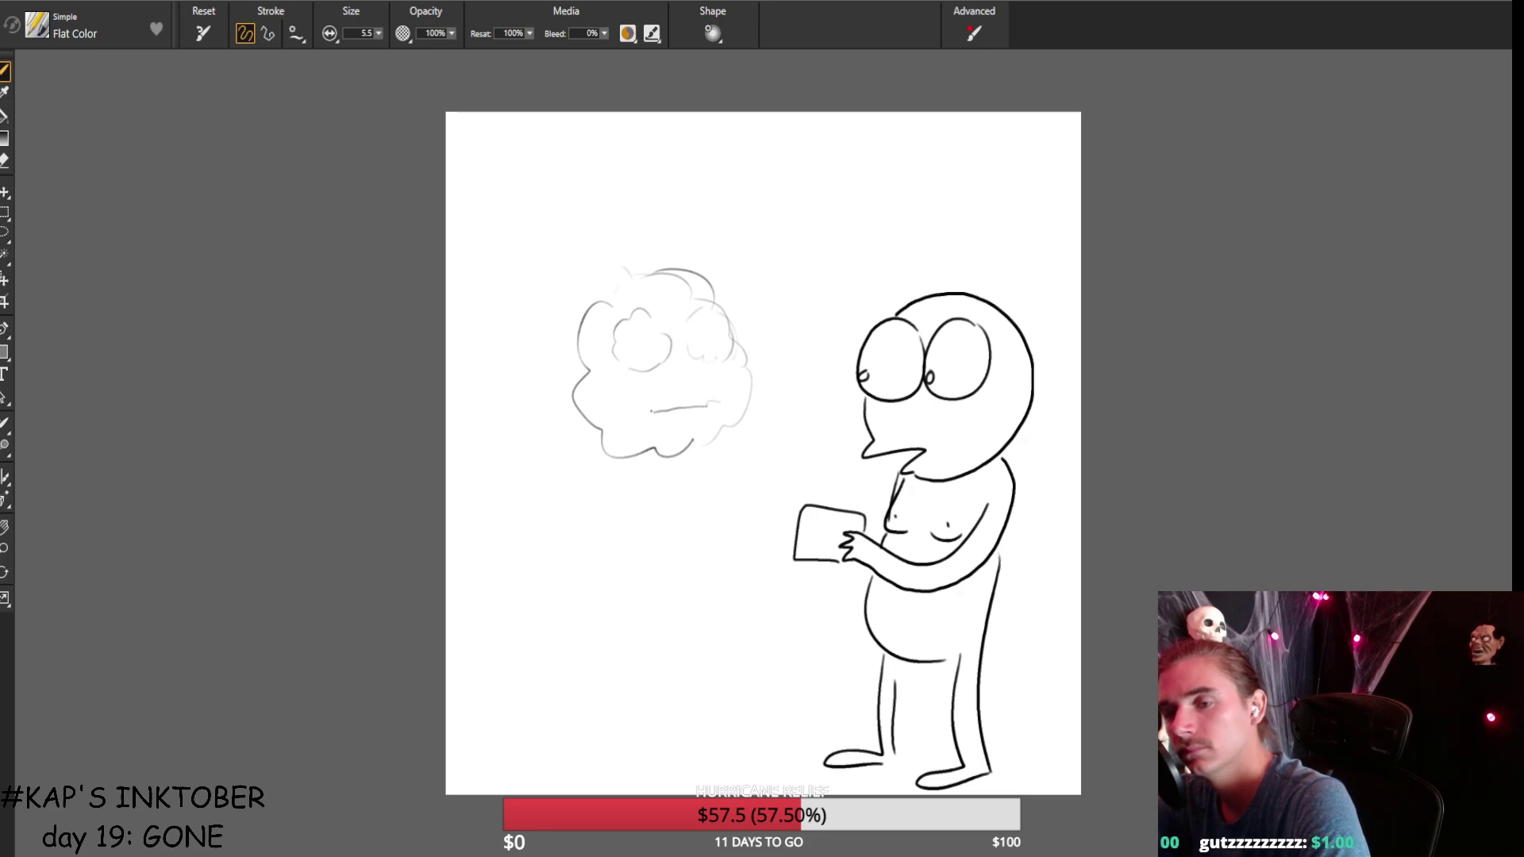
pyautogui.moveTo(674, 405); pyautogui.dragTo(649, 404)
# Sketch the cloud-headed character's body in faint wavy lines, with arms, chest, belly and two legs with feet.
pyautogui.moveTo(597, 452)
pyautogui.mouseDown()
pyautogui.moveTo(581, 485)
pyautogui.moveTo(579, 567)
pyautogui.mouseUp()
pyautogui.moveTo(632, 493)
pyautogui.mouseDown()
pyautogui.moveTo(617, 598)
pyautogui.moveTo(568, 617)
pyautogui.mouseUp()
pyautogui.moveTo(627, 551)
pyautogui.mouseDown()
pyautogui.moveTo(720, 533)
pyautogui.moveTo(738, 555)
pyautogui.moveTo(634, 642)
pyautogui.mouseUp()
pyautogui.moveTo(730, 437); pyautogui.dragTo(754, 528)
pyautogui.moveTo(610, 633)
pyautogui.mouseDown()
pyautogui.moveTo(639, 770)
pyautogui.moveTo(656, 658)
pyautogui.moveTo(691, 683)
pyautogui.moveTo(688, 742)
pyautogui.moveTo(717, 734)
pyautogui.mouseUp()
pyautogui.moveTo(717, 633); pyautogui.dragTo(720, 737)
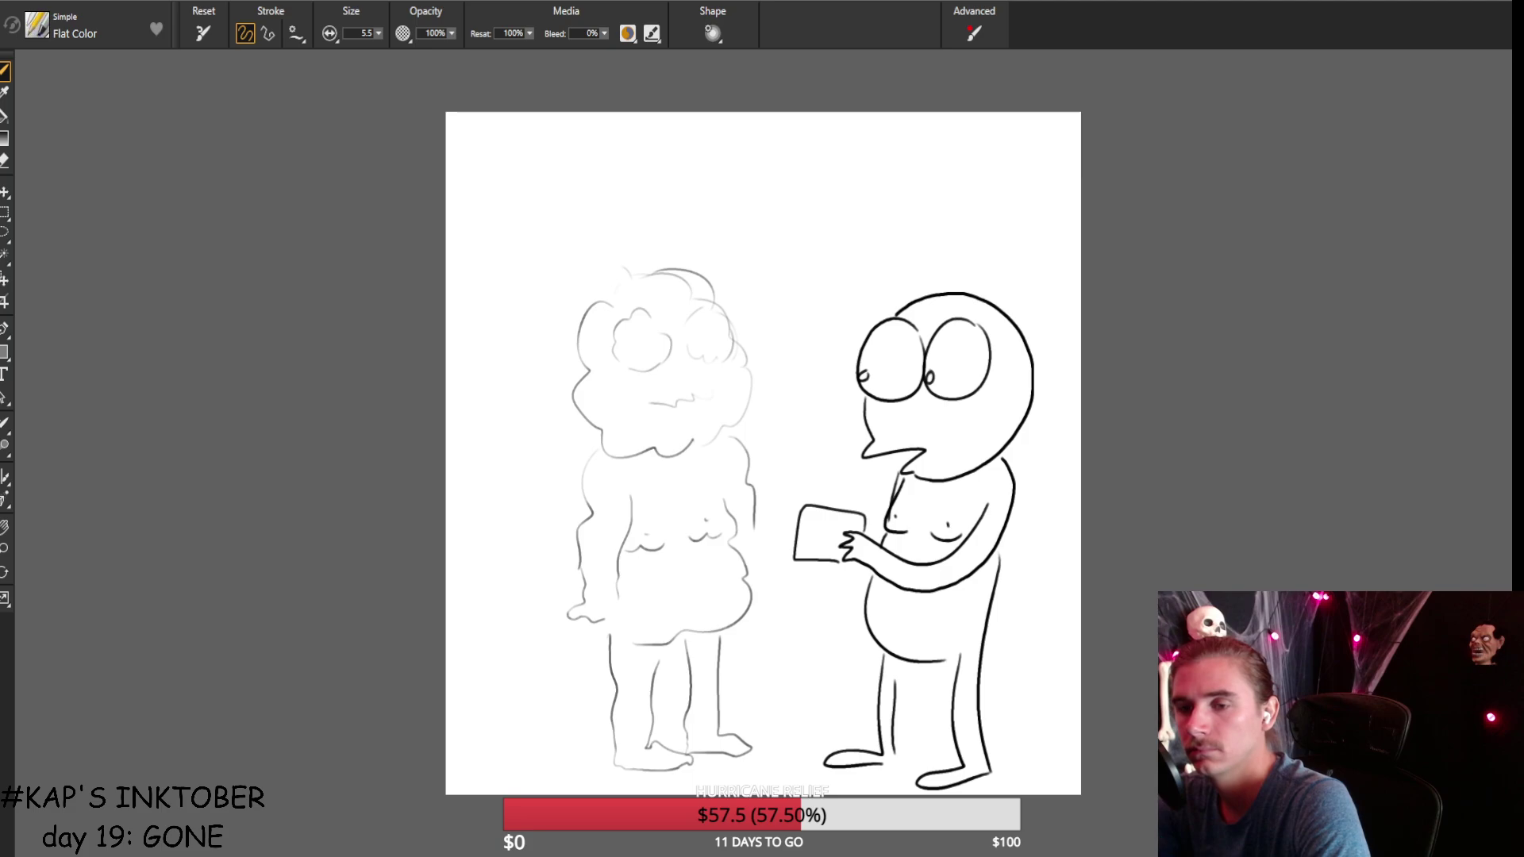
# Move the whole drawing slightly up and to the right on the canvas with the Layer Adjuster, and return to the brush.
pyautogui.press('f')
pyautogui.moveTo(649, 423)
pyautogui.mouseDown()
pyautogui.moveTo(657, 398)
pyautogui.moveTo(673, 399)
pyautogui.mouseUp()
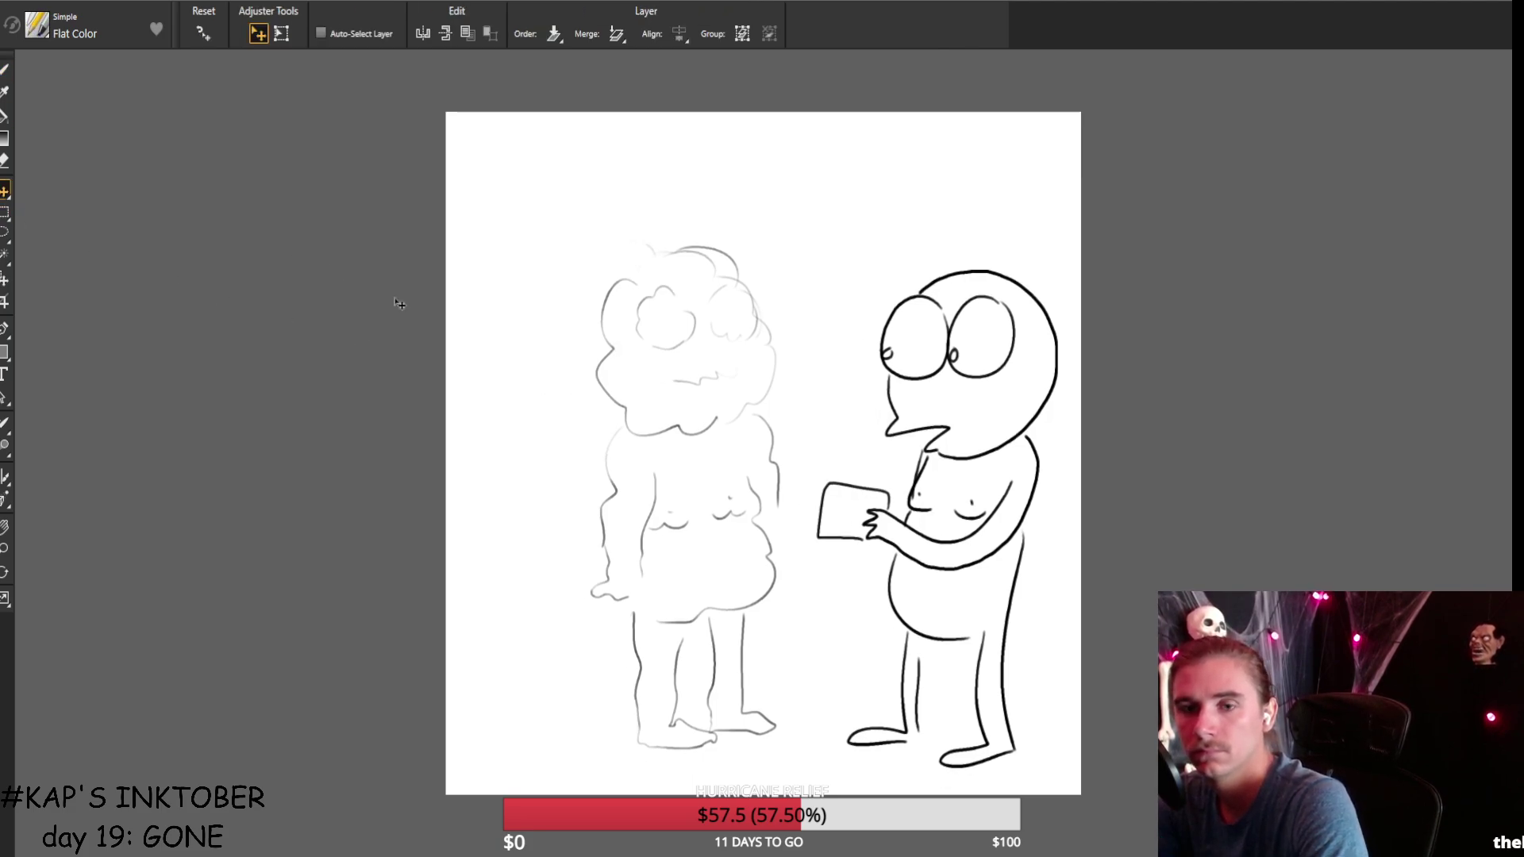
pyautogui.press('b')
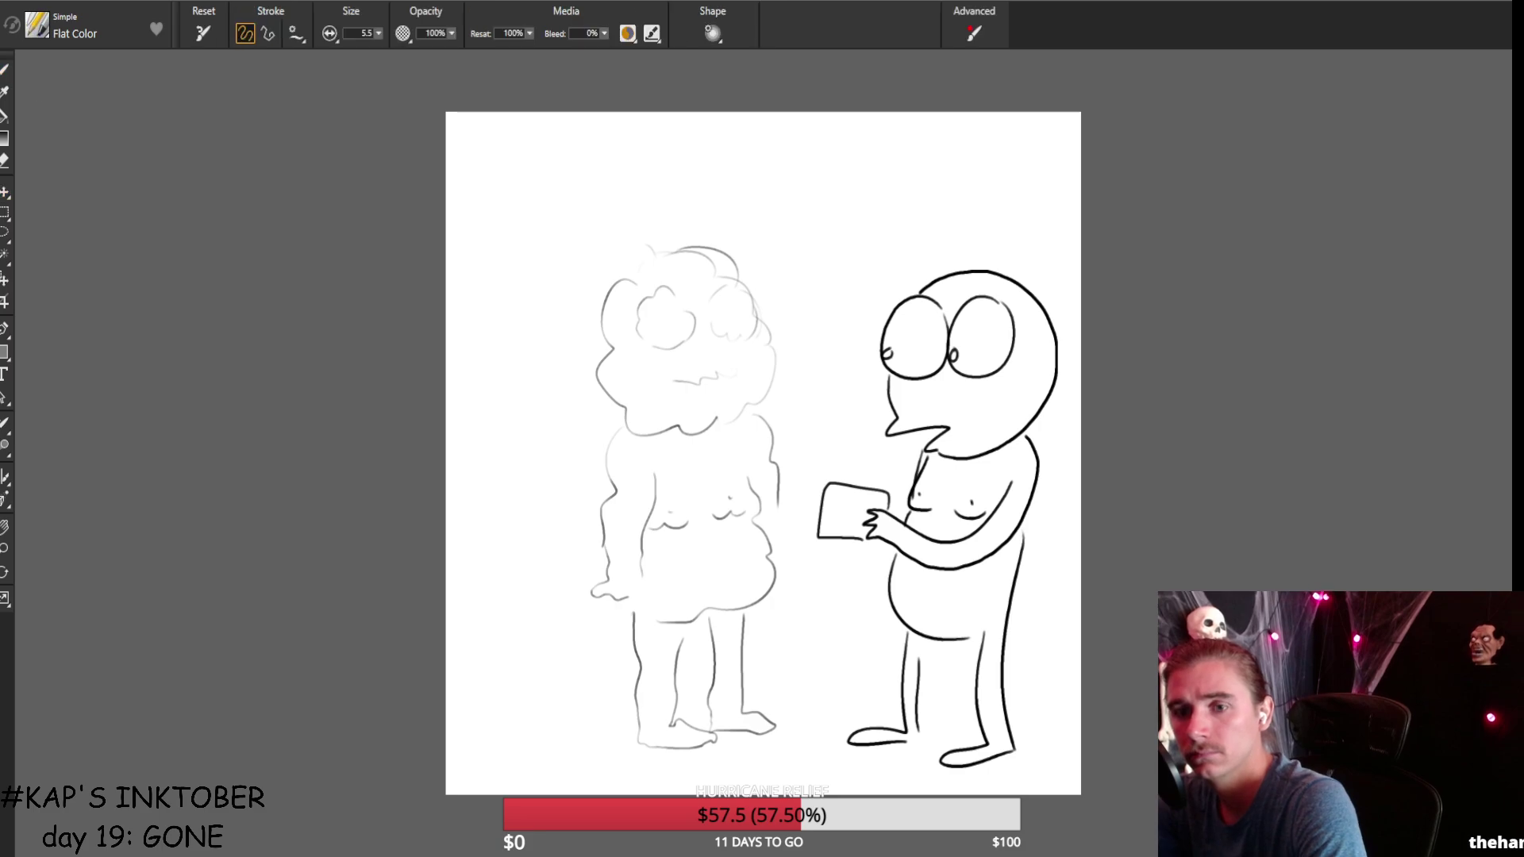
pyautogui.hotkey('ctrl', 'z')
pyautogui.moveTo(607, 406); pyautogui.dragTo(539, 424)
pyautogui.moveTo(595, 473); pyautogui.dragTo(554, 470)
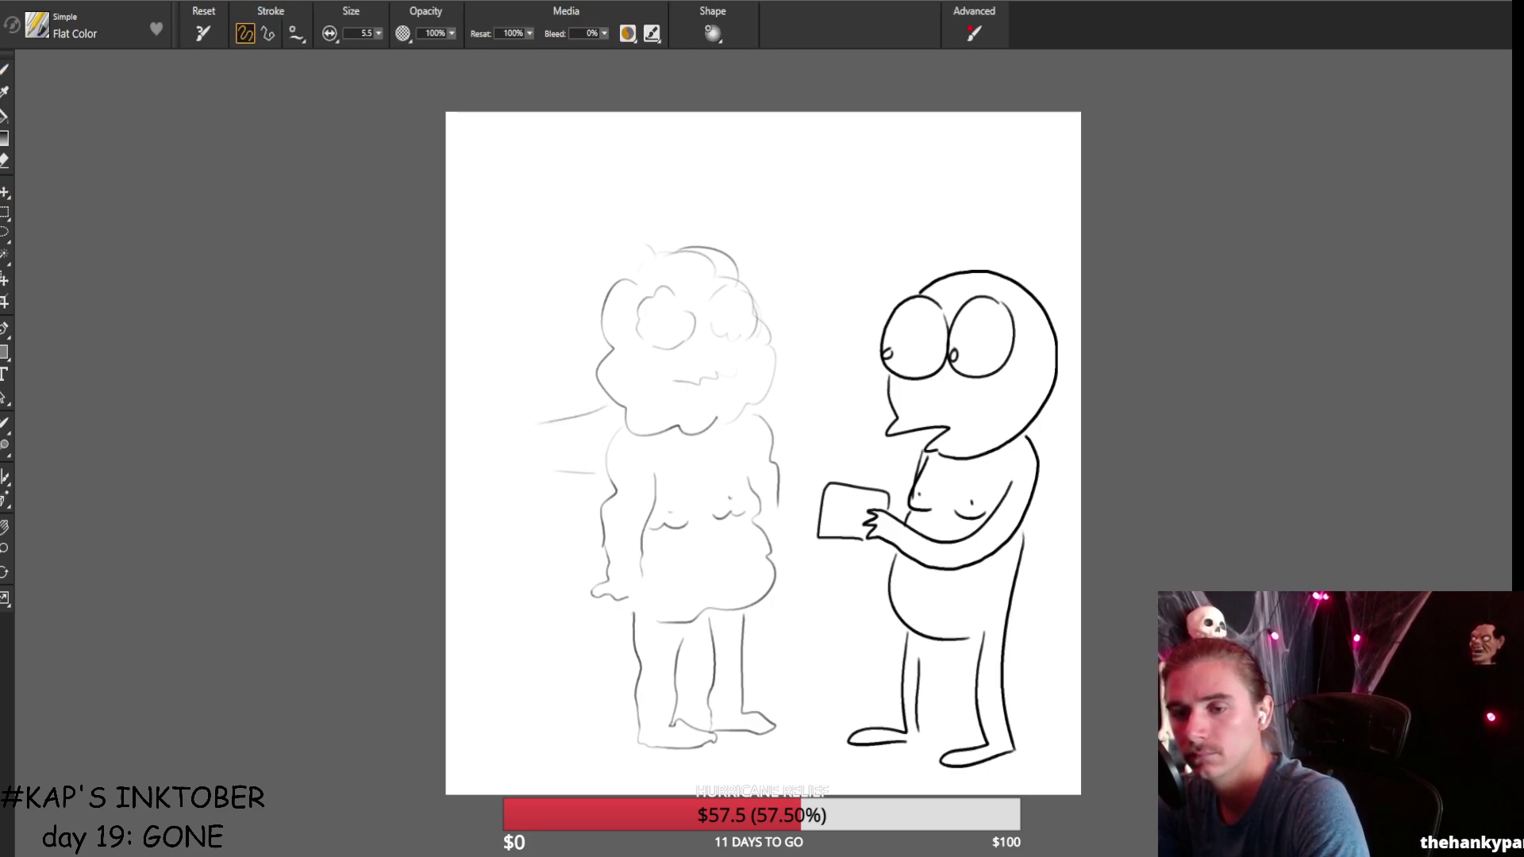
pyautogui.moveTo(597, 562)
pyautogui.mouseDown()
pyautogui.moveTo(536, 516)
pyautogui.moveTo(550, 545)
pyautogui.mouseUp()
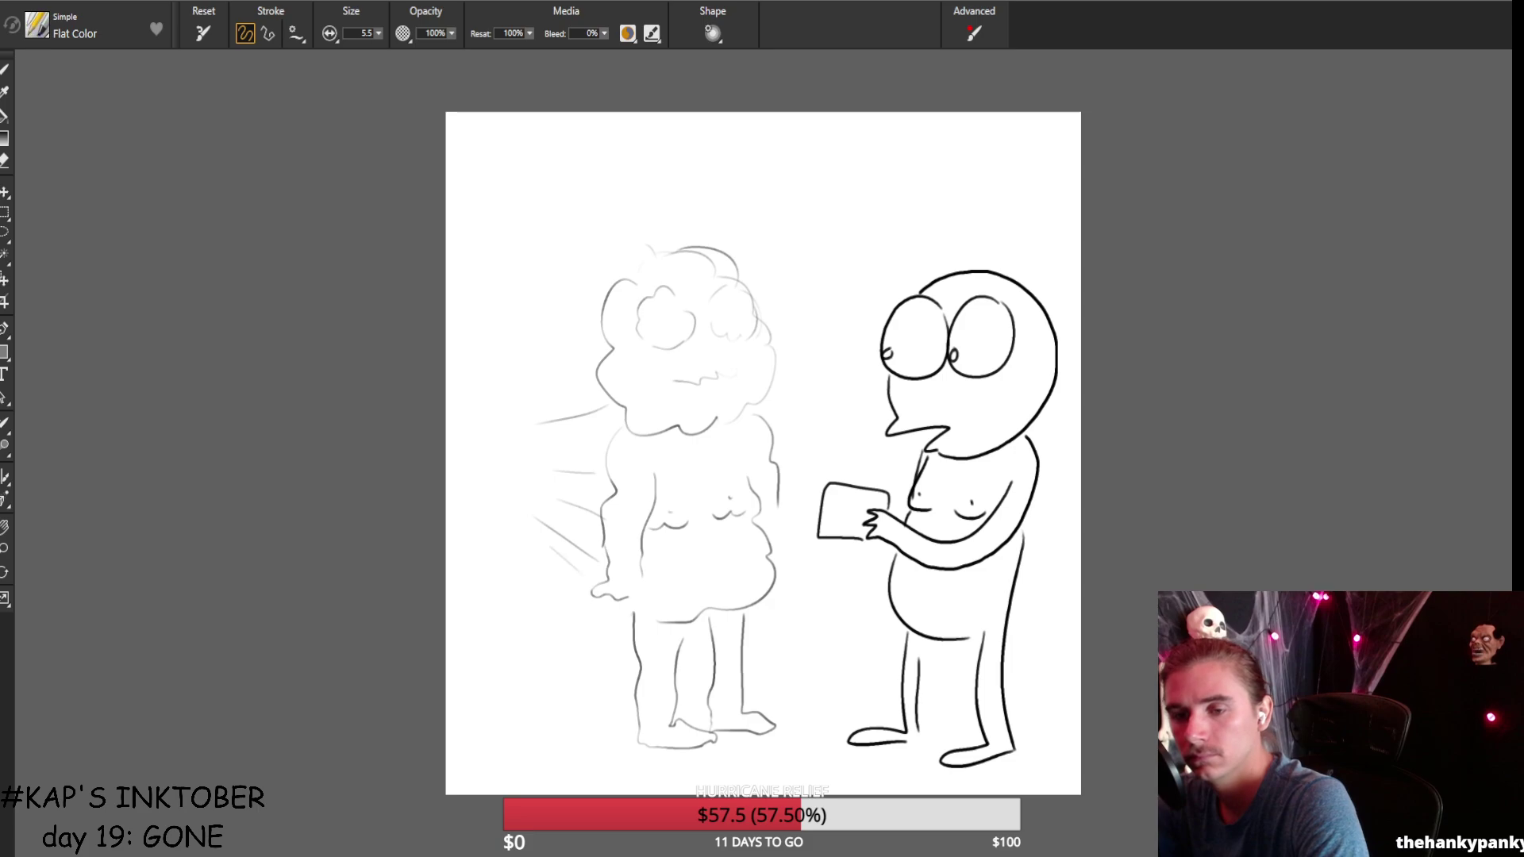
pyautogui.hotkey('ctrl', 'z')
pyautogui.hotkey('ctrl', 'z')
pyautogui.hotkey('ctrl', 'z')
pyautogui.hotkey('ctrl', 'z')
pyautogui.hotkey('ctrl', 'z')
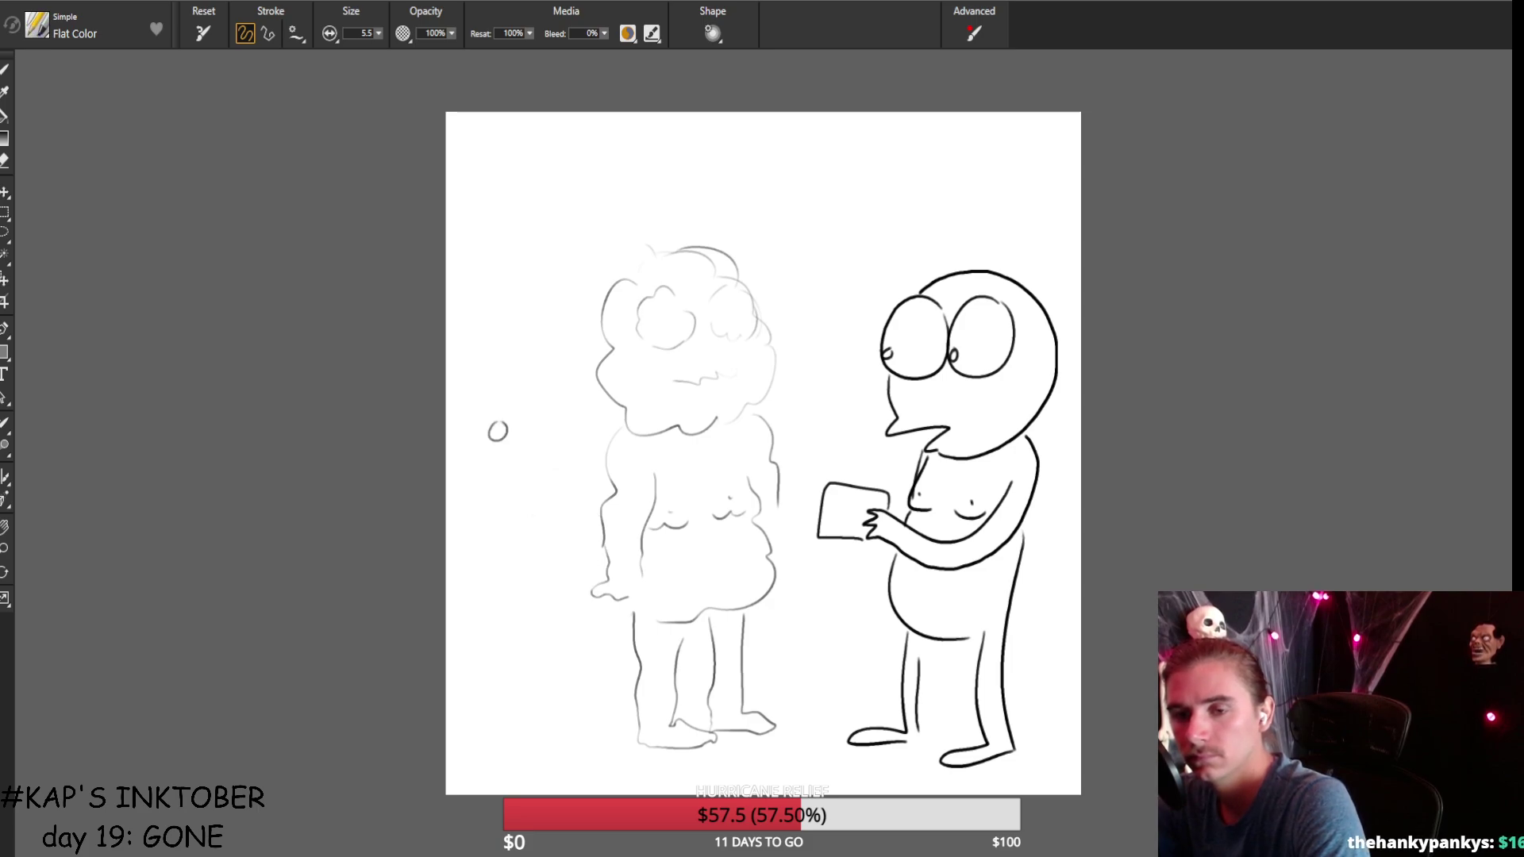
# Draw a tiny figure with spread limbs near the canvas's left edge, beside the cloud-headed character.
pyautogui.moveTo(475, 430); pyautogui.dragTo(485, 445)
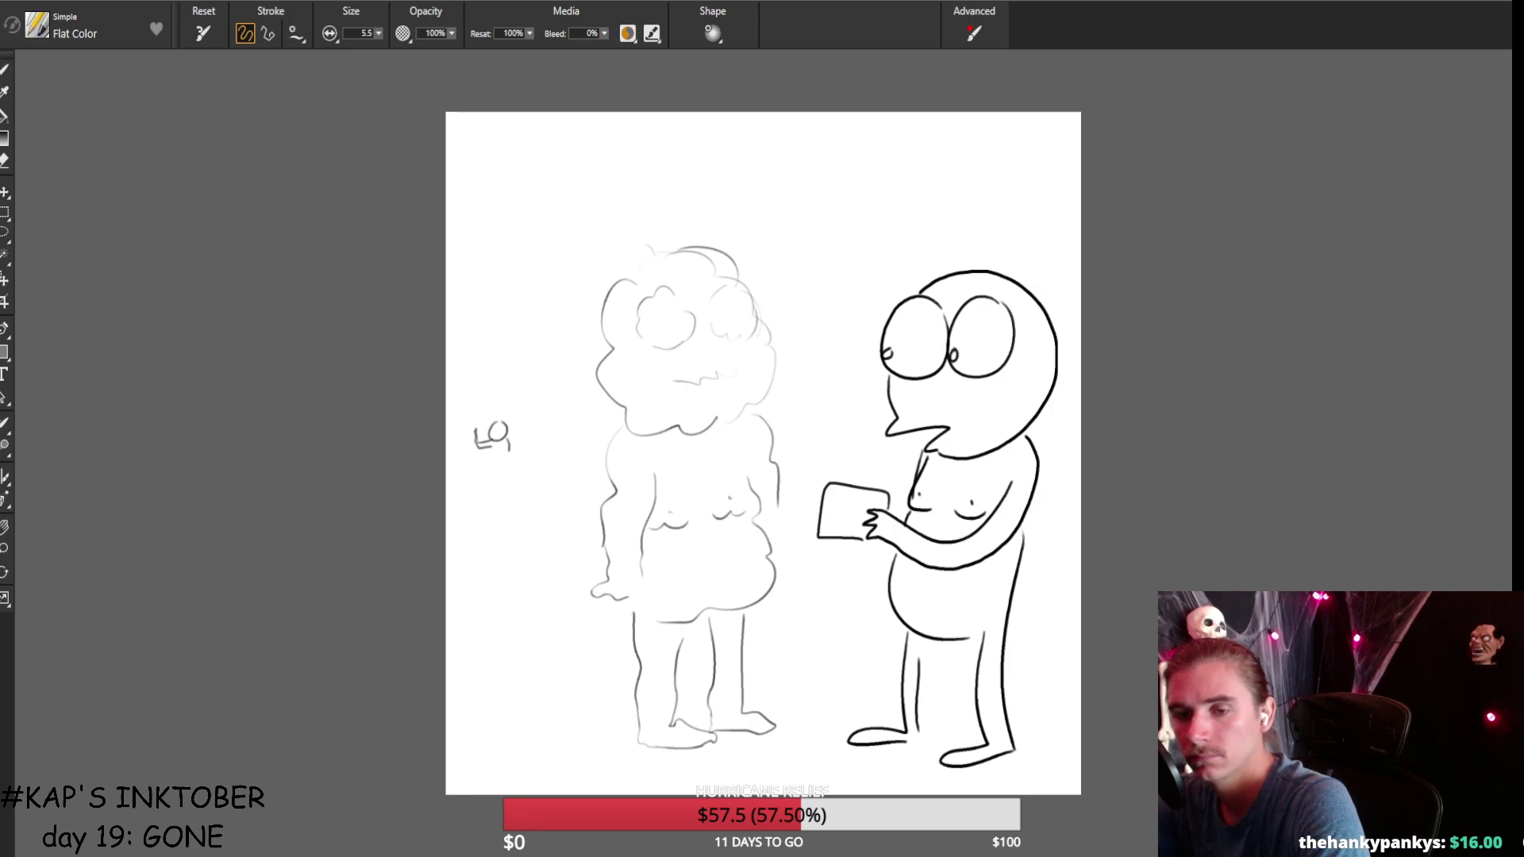
pyautogui.moveTo(478, 457)
pyautogui.mouseDown()
pyautogui.moveTo(525, 449)
pyautogui.moveTo(522, 426)
pyautogui.moveTo(577, 406)
pyautogui.mouseUp()
pyautogui.hotkey('ctrl', 'z')
pyautogui.hotkey('ctrl', 'z')
# Draw thin straight lines fanning out from the tiny figure towards the cloud-headed character.
pyautogui.hotkey('ctrl', 'z')
pyautogui.hotkey('ctrl', 'z')
pyautogui.moveTo(506, 441)
pyautogui.mouseDown()
pyautogui.moveTo(565, 417)
pyautogui.moveTo(587, 446)
pyautogui.moveTo(579, 480)
pyautogui.moveTo(601, 538)
pyautogui.mouseUp()
pyautogui.hotkey('ctrl', 'z')
pyautogui.hotkey('ctrl', 'z')
pyautogui.hotkey('ctrl', 'z')
pyautogui.hotkey('ctrl', 'z')
pyautogui.moveTo(596, 402)
pyautogui.mouseDown()
pyautogui.moveTo(530, 438)
pyautogui.moveTo(522, 461)
pyautogui.mouseUp()
pyautogui.hotkey('ctrl', 'z')
pyautogui.moveTo(573, 532); pyautogui.dragTo(524, 496)
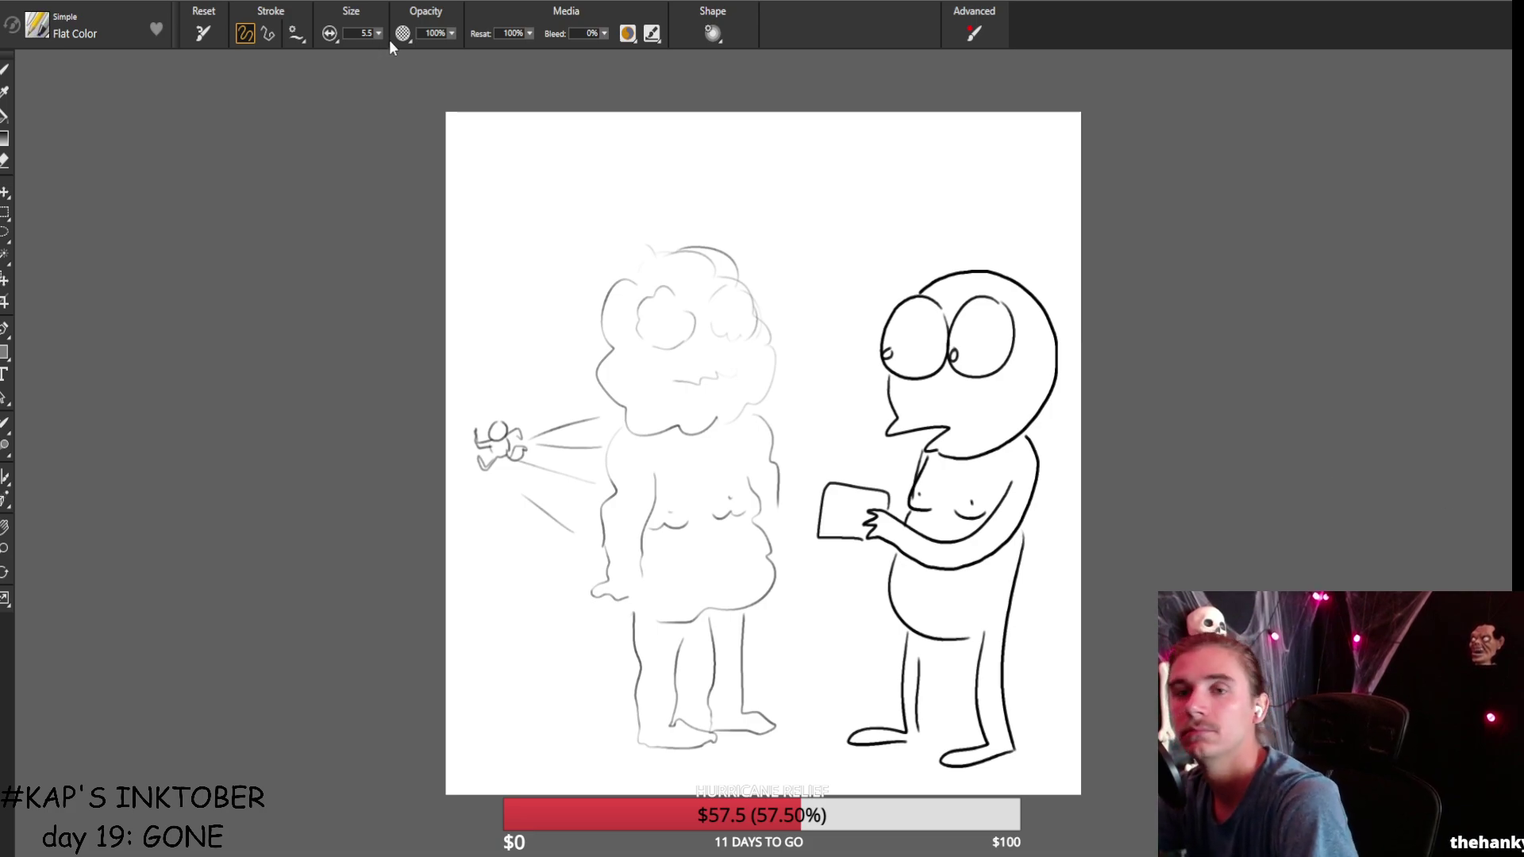
# Erase the entire round-headed character from the canvas's right half with the Eraser.
pyautogui.moveTo(909, 292); pyautogui.dragTo(884, 404)
pyautogui.hotkey('ctrl', 'z')
pyautogui.click(5, 72)
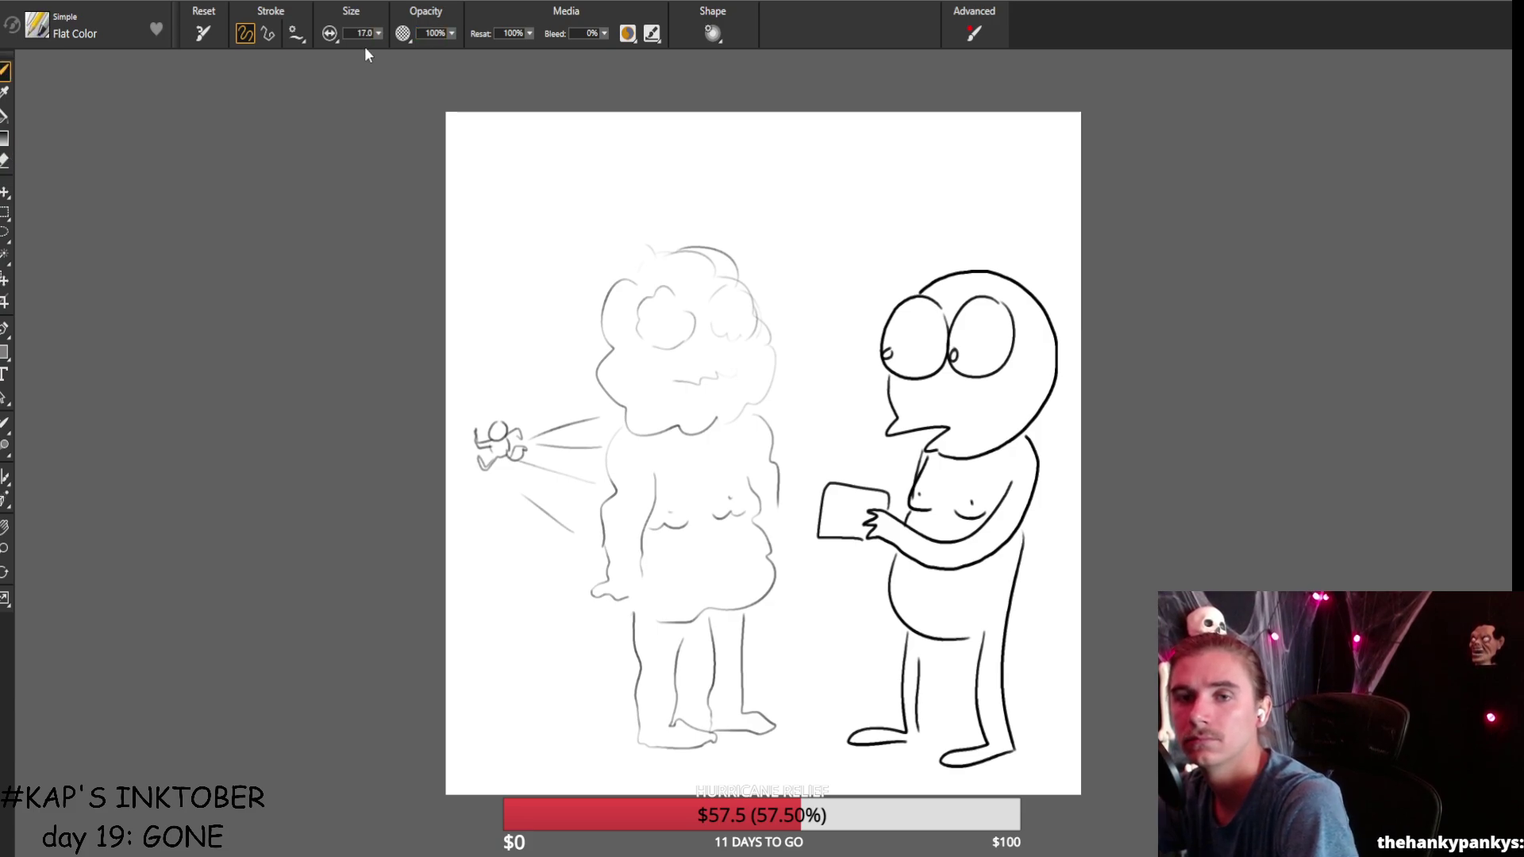
pyautogui.moveTo(379, 33); pyautogui.dragTo(370, 51)
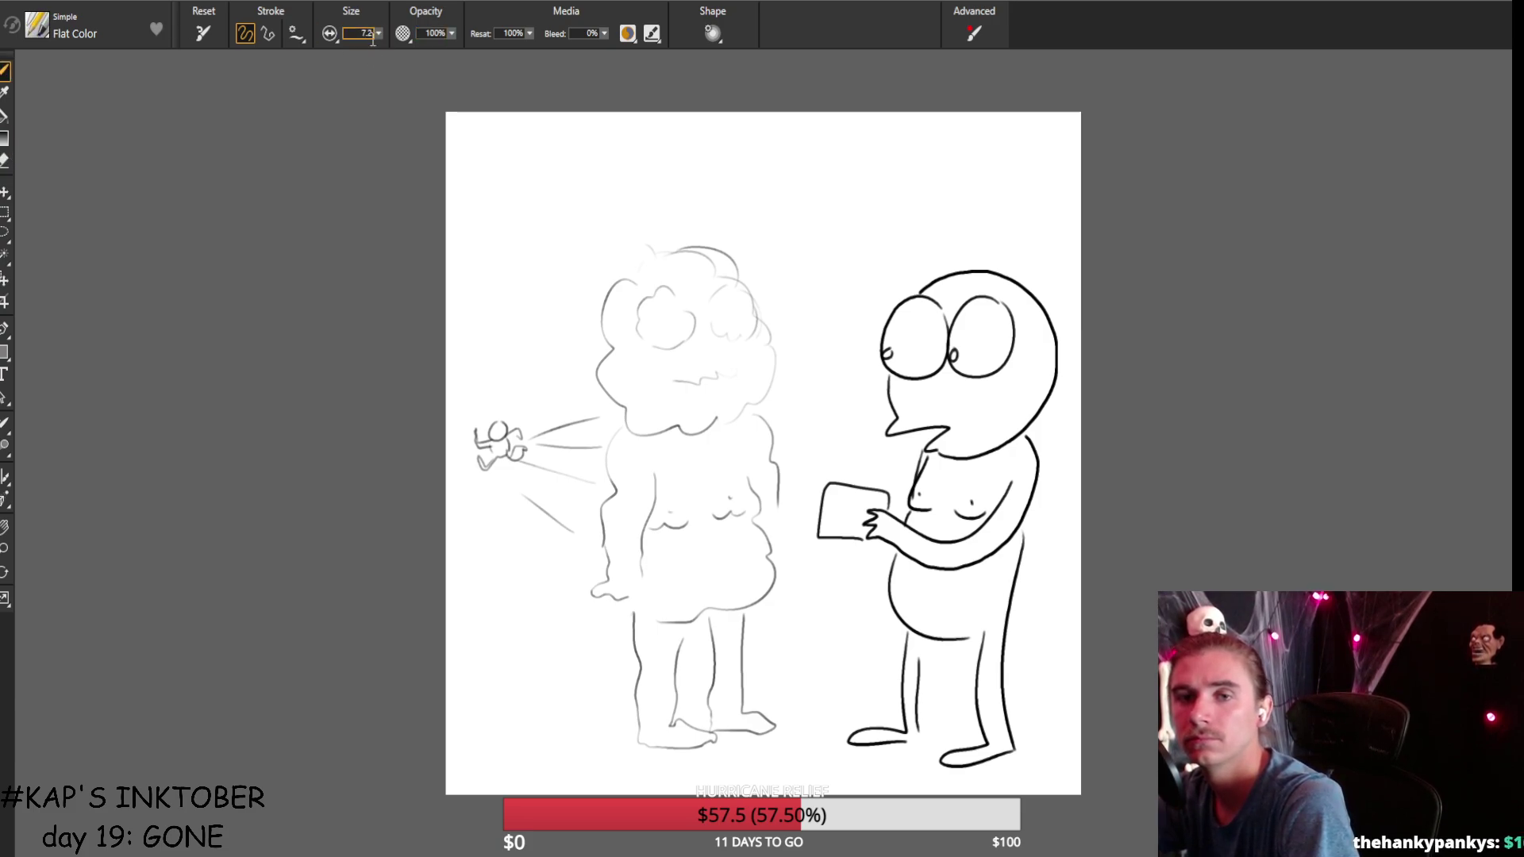
pyautogui.press('[')
pyautogui.press('e')
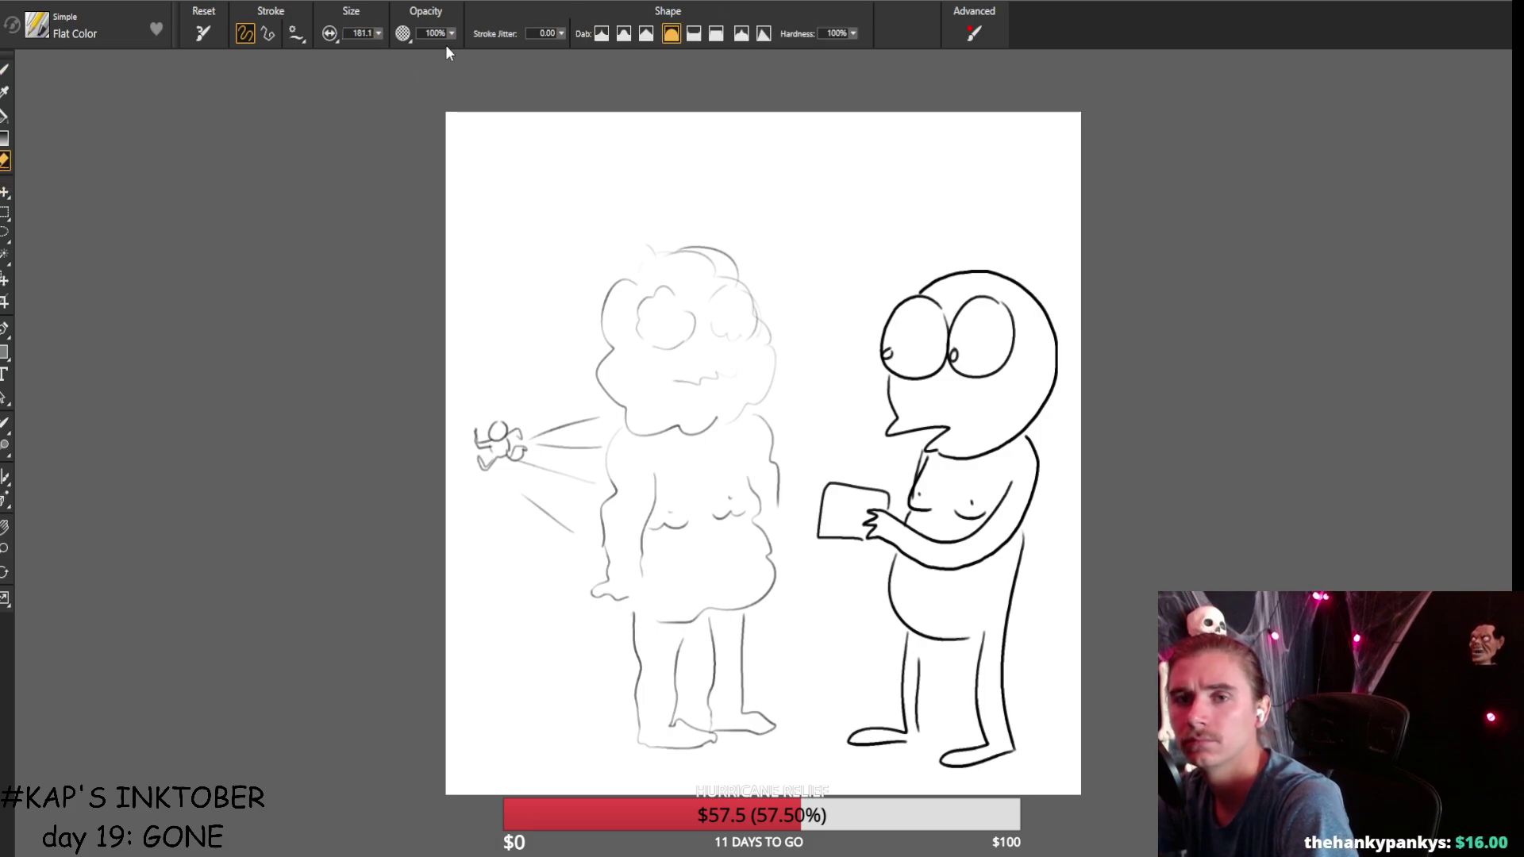
pyautogui.moveTo(904, 333)
pyautogui.mouseDown()
pyautogui.moveTo(873, 555)
pyautogui.moveTo(900, 691)
pyautogui.moveTo(988, 682)
pyautogui.moveTo(992, 285)
pyautogui.moveTo(1040, 317)
pyautogui.moveTo(1028, 516)
pyautogui.moveTo(945, 502)
pyautogui.mouseUp()
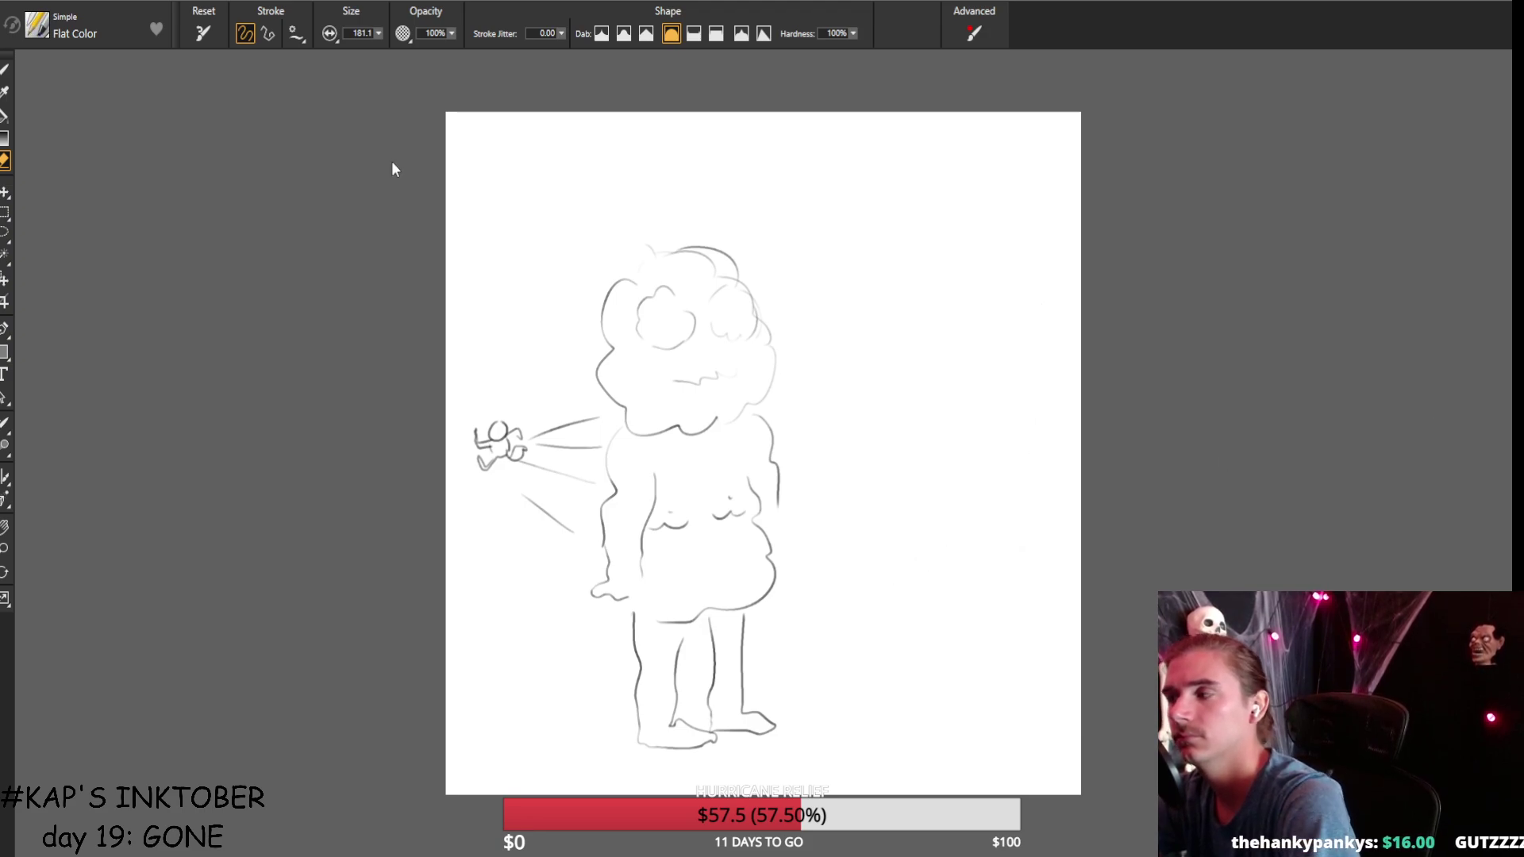
# Return to the Flat Color brush and set its size to 6.0.
pyautogui.click(4, 70)
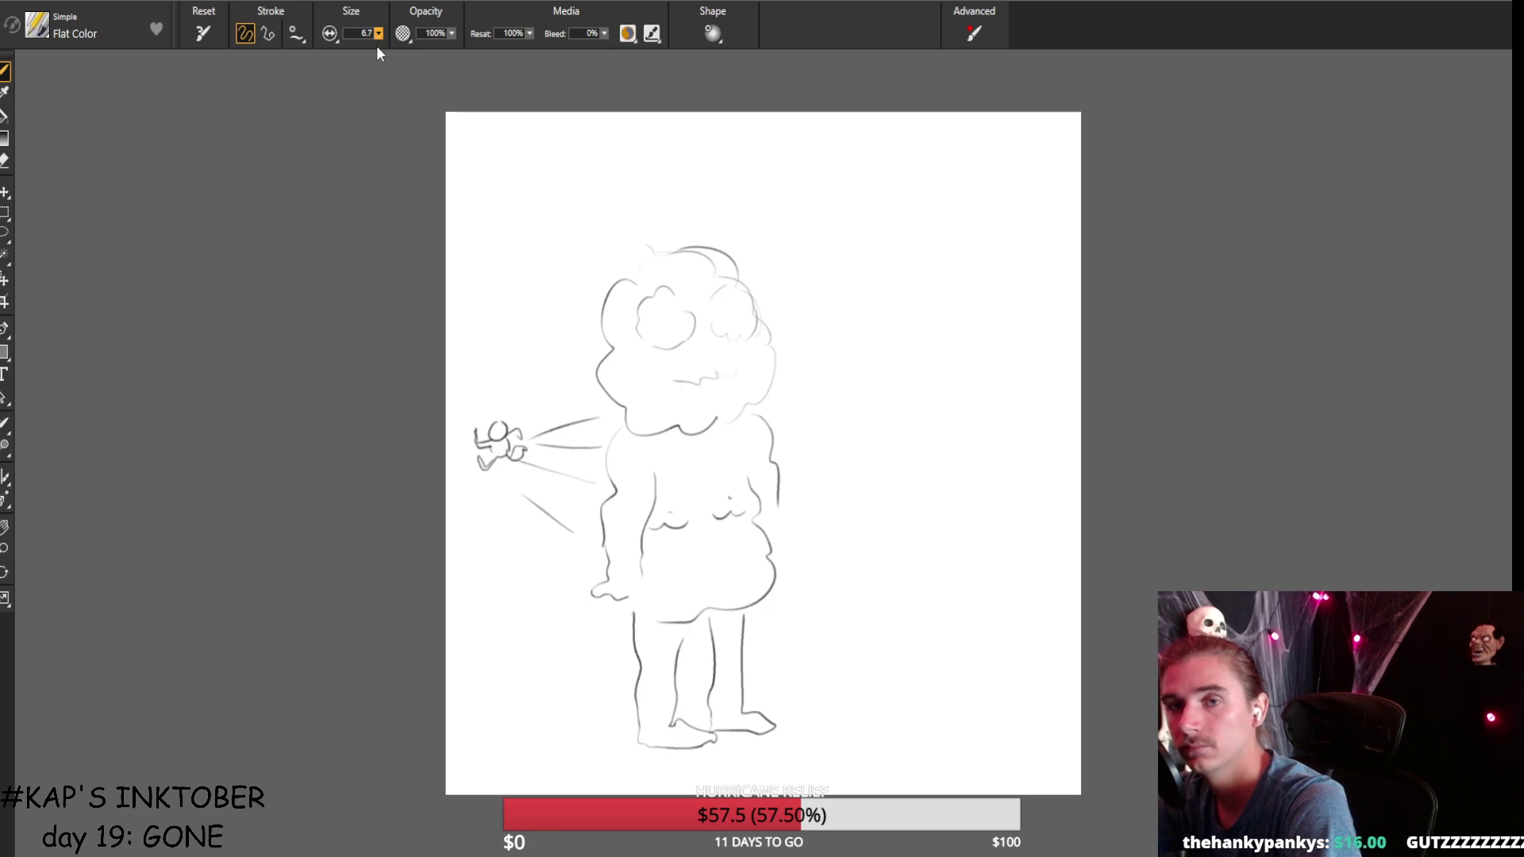
pyautogui.moveTo(982, 310)
pyautogui.mouseDown()
pyautogui.moveTo(1001, 311)
pyautogui.moveTo(1008, 345)
pyautogui.mouseUp()
pyautogui.hotkey('ctrl', 'z')
# Draw two large slanted oval eyes side by side in the empty upper right area of the canvas.
pyautogui.hotkey('ctrl', 'z')
pyautogui.click(295, 32)
pyautogui.click(377, 34)
pyautogui.click(377, 46)
pyautogui.moveTo(972, 271); pyautogui.dragTo(977, 414)
pyautogui.hotkey('ctrl', 'z')
pyautogui.moveTo(982, 282)
pyautogui.mouseDown()
pyautogui.moveTo(996, 303)
pyautogui.moveTo(985, 286)
pyautogui.moveTo(924, 341)
pyautogui.moveTo(934, 318)
pyautogui.moveTo(921, 349)
pyautogui.mouseUp()
pyautogui.hotkey('ctrl', 'z')
pyautogui.hotkey('ctrl', 'z')
pyautogui.hotkey('ctrl', 'z')
pyautogui.hotkey('ctrl', 'z')
pyautogui.moveTo(906, 310)
pyautogui.mouseDown()
pyautogui.moveTo(917, 319)
pyautogui.moveTo(858, 350)
pyautogui.moveTo(921, 337)
pyautogui.mouseUp()
pyautogui.hotkey('ctrl', 'z')
pyautogui.hotkey('ctrl', 'z')
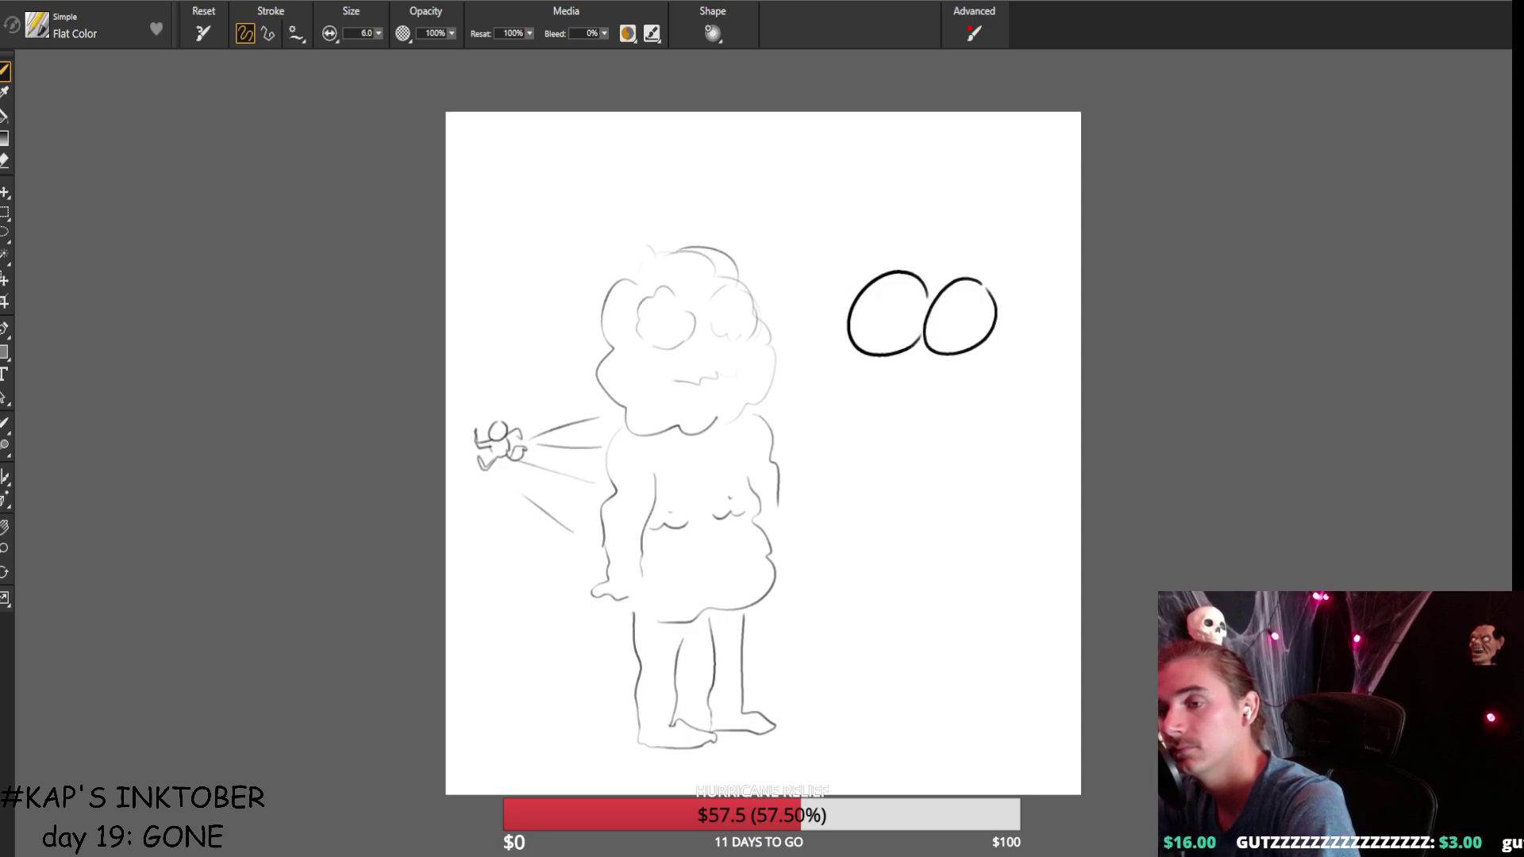
# Redraw the left-hand eye so that it touches the other one, and add a small pupil at the left edge of each eye.
pyautogui.hotkey('ctrl', 'z')
pyautogui.moveTo(931, 285)
pyautogui.mouseDown()
pyautogui.moveTo(877, 316)
pyautogui.moveTo(915, 328)
pyautogui.moveTo(921, 296)
pyautogui.moveTo(863, 320)
pyautogui.moveTo(884, 398)
pyautogui.moveTo(923, 409)
pyautogui.moveTo(915, 433)
pyautogui.mouseUp()
pyautogui.hotkey('ctrl', 'z')
pyautogui.hotkey('ctrl', 'z')
pyautogui.hotkey('ctrl', 'z')
pyautogui.hotkey('ctrl', 'z')
pyautogui.hotkey('ctrl', 'z')
pyautogui.hotkey('ctrl', 'z')
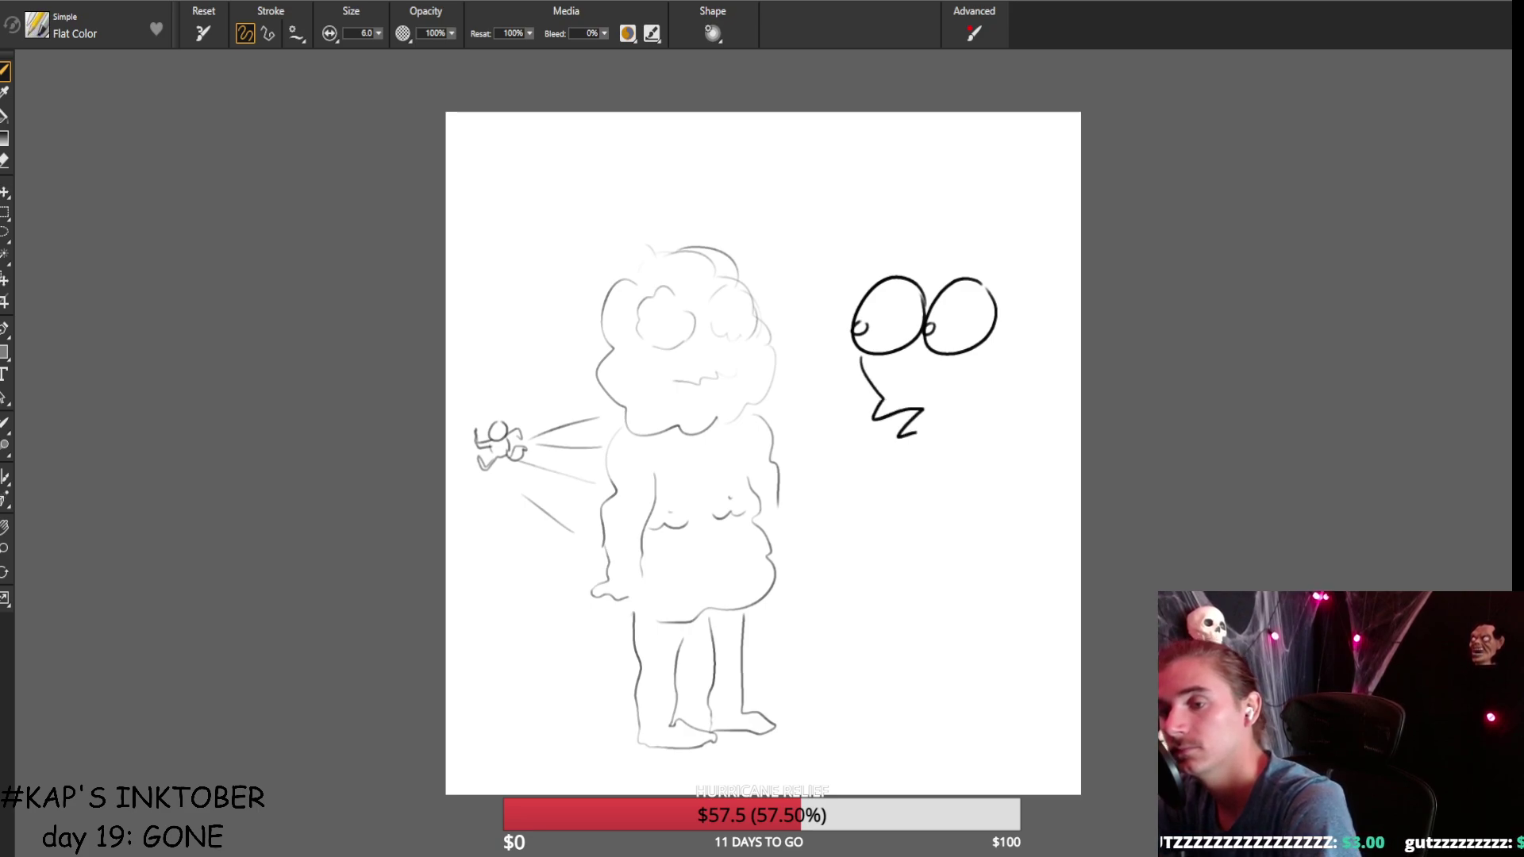
# Redraw the face line with a jagged beak-like mouth, and enclose the eyes in a large round head outline.
pyautogui.hotkey('ctrl', 'z')
pyautogui.moveTo(865, 356)
pyautogui.mouseDown()
pyautogui.moveTo(865, 380)
pyautogui.moveTo(904, 404)
pyautogui.moveTo(892, 424)
pyautogui.mouseUp()
pyautogui.hotkey('ctrl', 'z')
pyautogui.moveTo(871, 355)
pyautogui.mouseDown()
pyautogui.moveTo(871, 419)
pyautogui.moveTo(912, 426)
pyautogui.moveTo(915, 248)
pyautogui.moveTo(904, 259)
pyautogui.mouseUp()
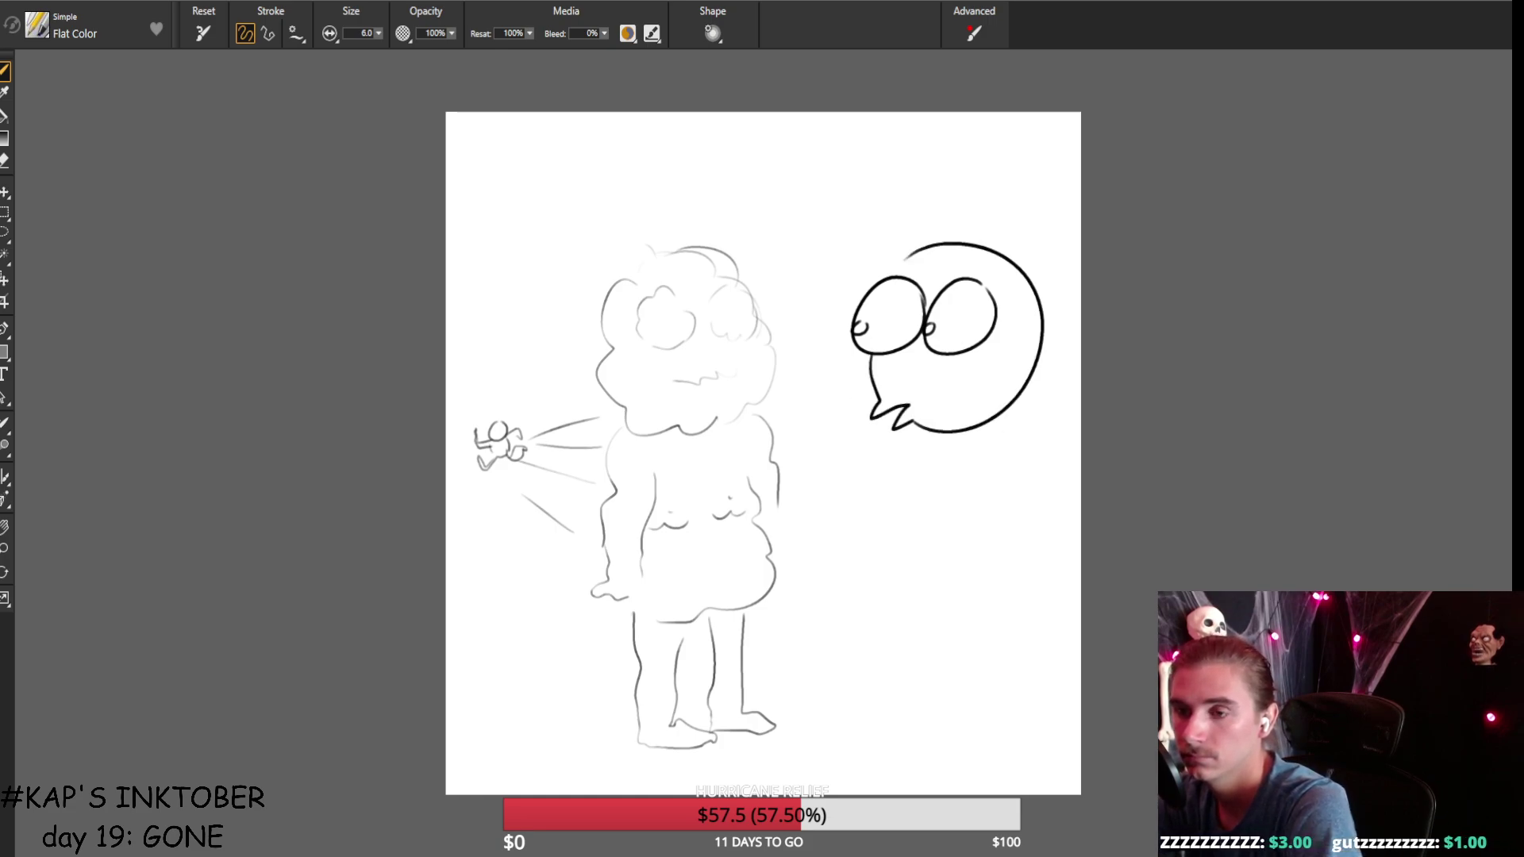
pyautogui.moveTo(909, 398); pyautogui.dragTo(911, 411)
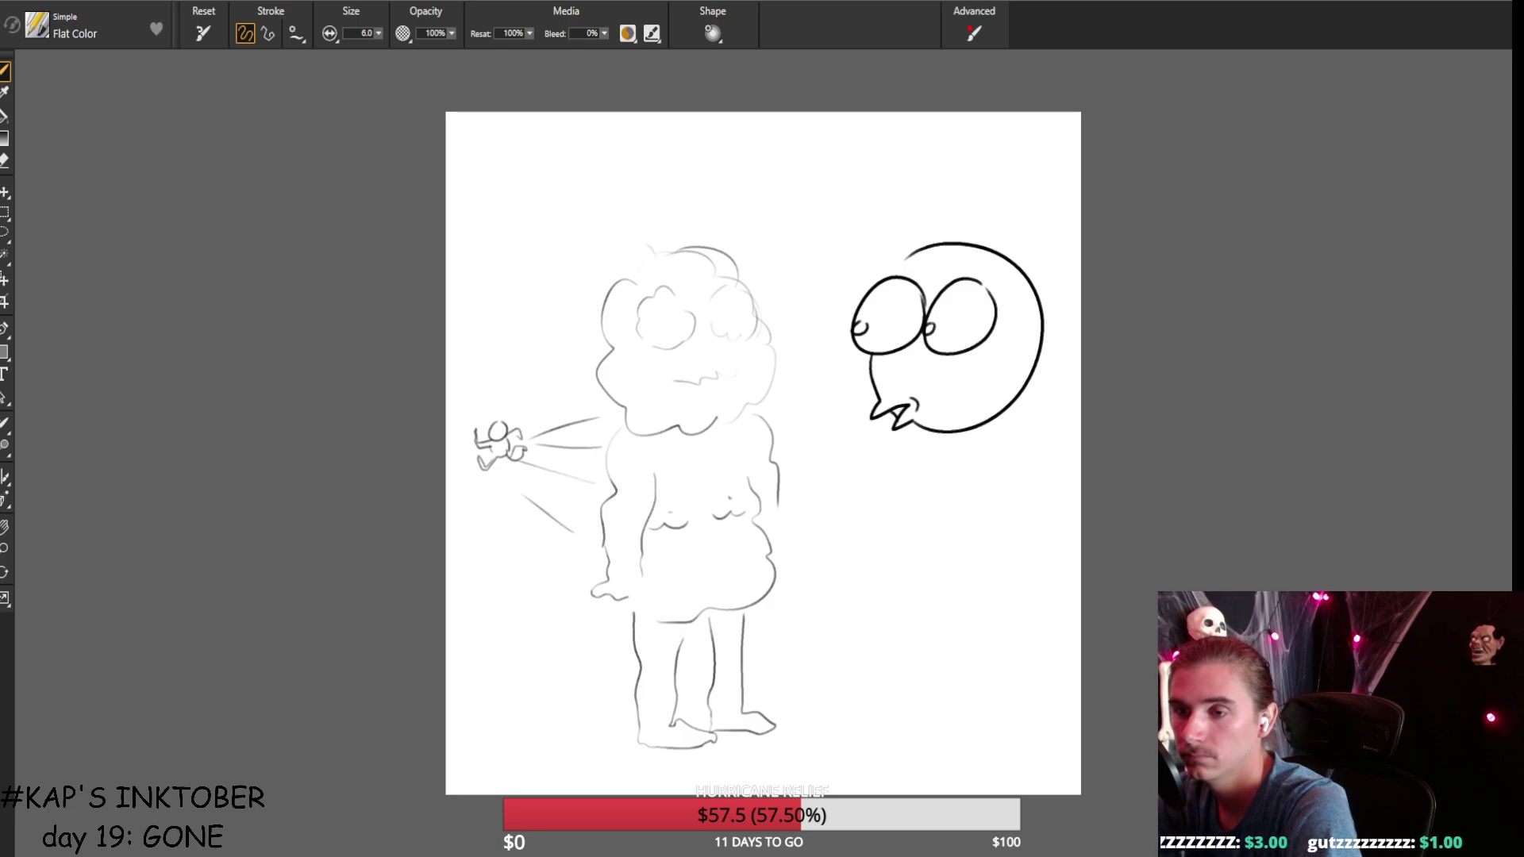
# Add a curved crease above and a bag below the right-hand eye, and extend the head outline to the left-hand eye.
pyautogui.moveTo(946, 269); pyautogui.dragTo(996, 272)
pyautogui.hotkey('ctrl', 'z')
pyautogui.moveTo(877, 263)
pyautogui.mouseDown()
pyautogui.moveTo(904, 240)
pyautogui.moveTo(932, 252)
pyautogui.mouseUp()
pyautogui.hotkey('ctrl', 'z')
pyautogui.hotkey('ctrl', 'z')
pyautogui.moveTo(930, 362); pyautogui.dragTo(967, 364)
pyautogui.moveTo(987, 275)
pyautogui.mouseDown()
pyautogui.moveTo(943, 268)
pyautogui.moveTo(961, 260)
pyautogui.moveTo(878, 266)
pyautogui.moveTo(901, 267)
pyautogui.moveTo(891, 276)
pyautogui.mouseUp()
pyautogui.hotkey('ctrl', 'z')
# Compare the head with and without its latest stroke by alternately undoing and redoing it.
pyautogui.hotkey('ctrl', 'z')
pyautogui.hotkey('ctrl', 'z')
pyautogui.hotkey('ctrl', 'z')
pyautogui.hotkey('ctrl', 'z')
pyautogui.hotkey('ctrl', 'z')
pyautogui.hotkey('ctrl', 'z')
pyautogui.hotkey('ctrl', 'z')
pyautogui.hotkey('ctrl', 'z')
pyautogui.hotkey('ctrl', 'z')
pyautogui.hotkey('ctrl', 'z')
pyautogui.hotkey('ctrl', 'y')
pyautogui.hotkey('ctrl', 'z')
pyautogui.hotkey('ctrl', 'y')
pyautogui.hotkey('ctrl', 'z')
pyautogui.hotkey('ctrl', 'y')
pyautogui.hotkey('ctrl', 'z')
pyautogui.hotkey('ctrl', 'y')
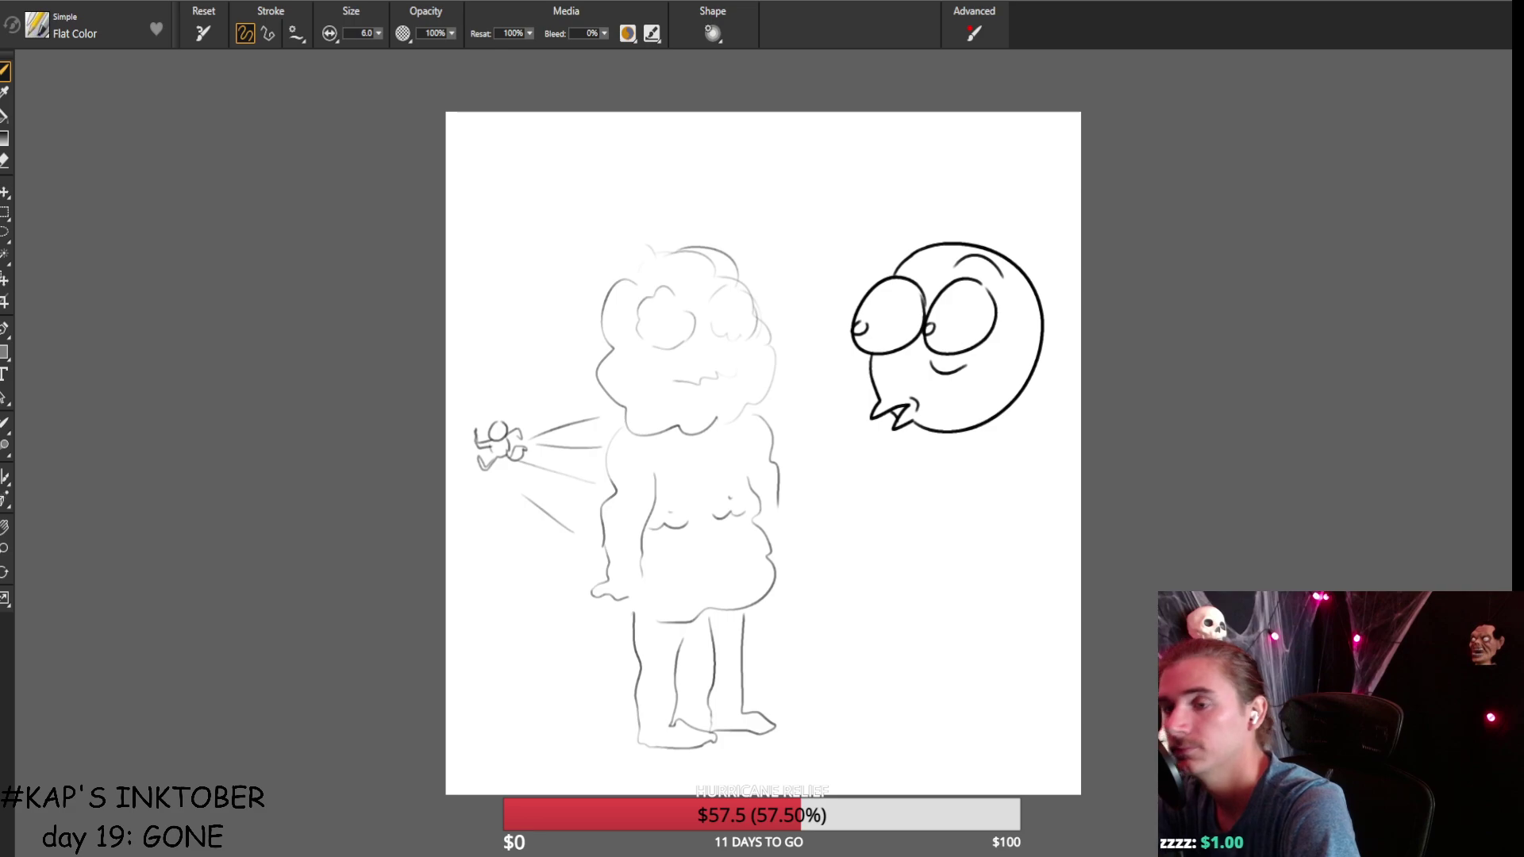
# Fill the pupils of both eyes on the round-headed character solid black and touch up the line between the eyes.
pyautogui.moveTo(928, 328); pyautogui.dragTo(859, 327)
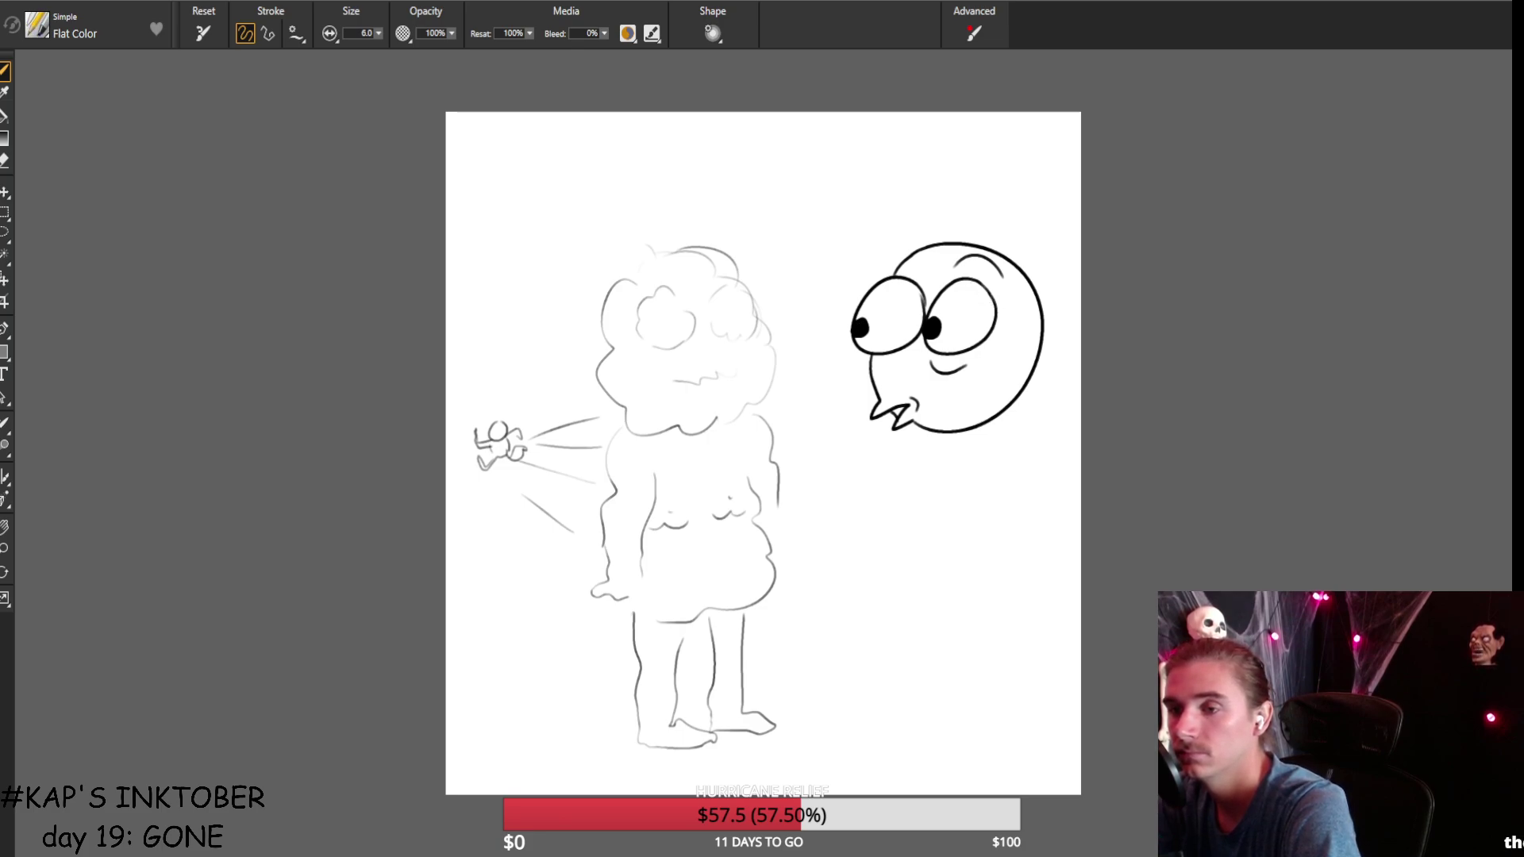
pyautogui.moveTo(920, 295); pyautogui.dragTo(925, 313)
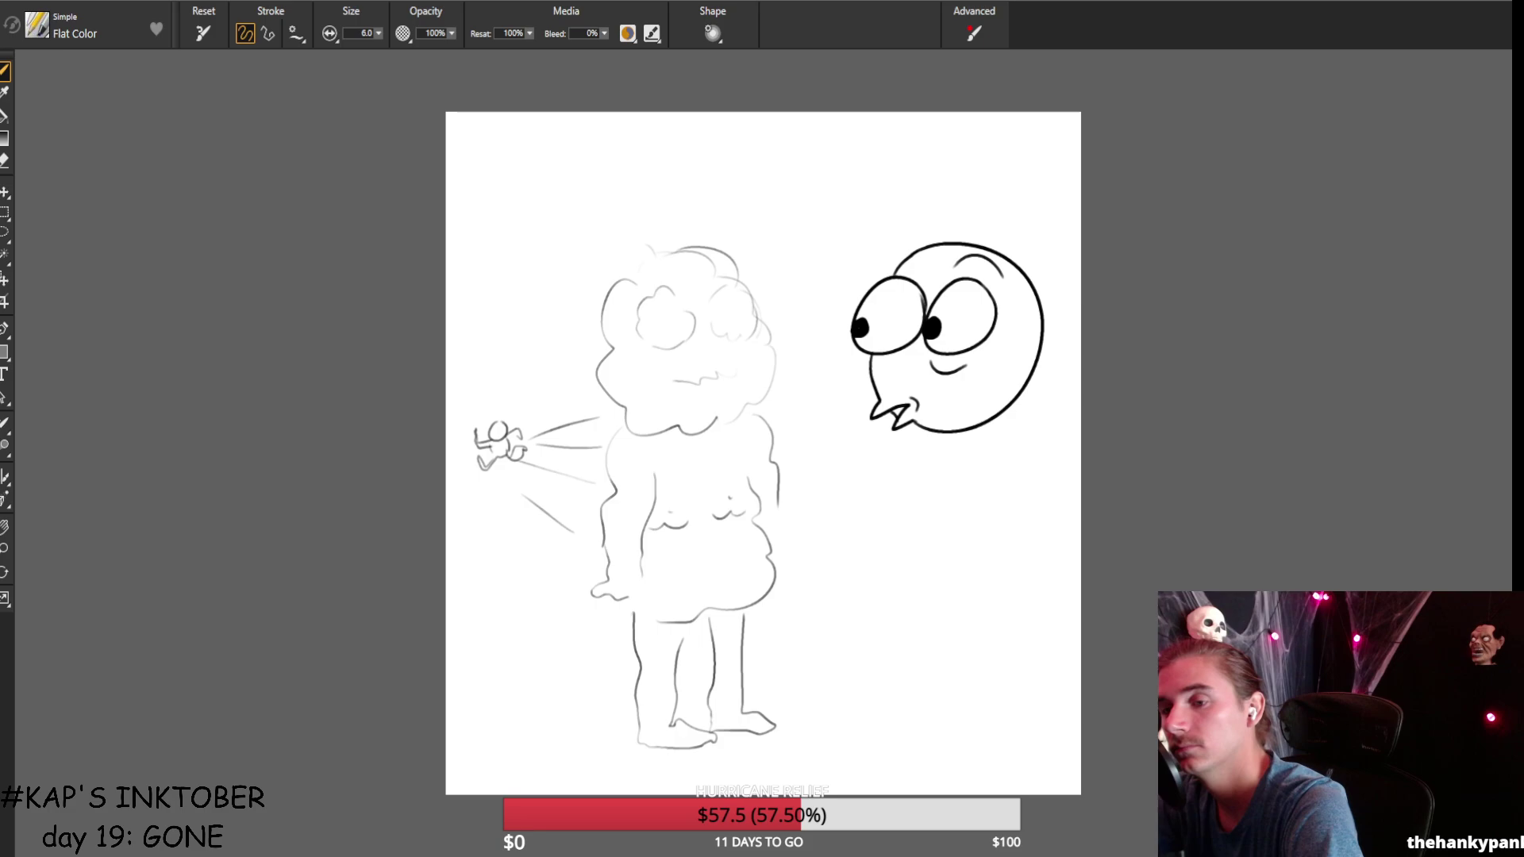
# Try erasing the round-headed character's jagged mouth with a smaller eraser and redrawing the face line down to the chin.
pyautogui.click(6, 161)
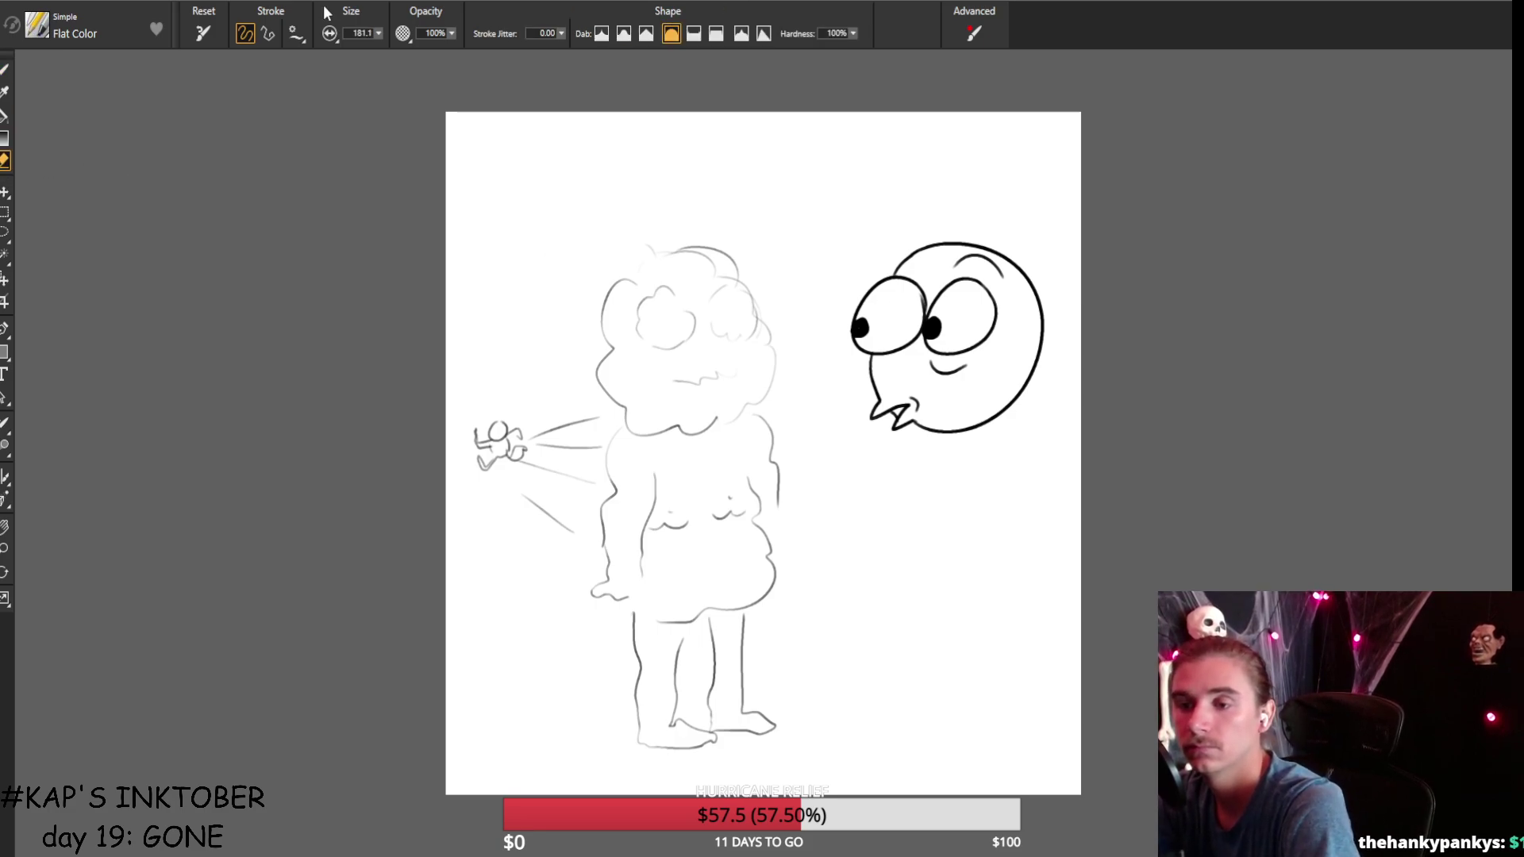
pyautogui.moveTo(379, 36); pyautogui.dragTo(362, 44)
pyautogui.moveTo(888, 416)
pyautogui.mouseDown()
pyautogui.moveTo(913, 405)
pyautogui.moveTo(871, 414)
pyautogui.moveTo(876, 388)
pyautogui.moveTo(852, 382)
pyautogui.moveTo(881, 405)
pyautogui.moveTo(876, 383)
pyautogui.moveTo(922, 386)
pyautogui.moveTo(914, 414)
pyautogui.mouseUp()
pyautogui.click(5, 71)
pyautogui.hotkey('ctrl', 'z')
pyautogui.hotkey('ctrl', 'z')
pyautogui.hotkey('ctrl', 'z')
pyautogui.moveTo(870, 355)
pyautogui.mouseDown()
pyautogui.moveTo(922, 389)
pyautogui.moveTo(893, 407)
pyautogui.moveTo(920, 428)
pyautogui.mouseUp()
pyautogui.hotkey('ctrl', 'z')
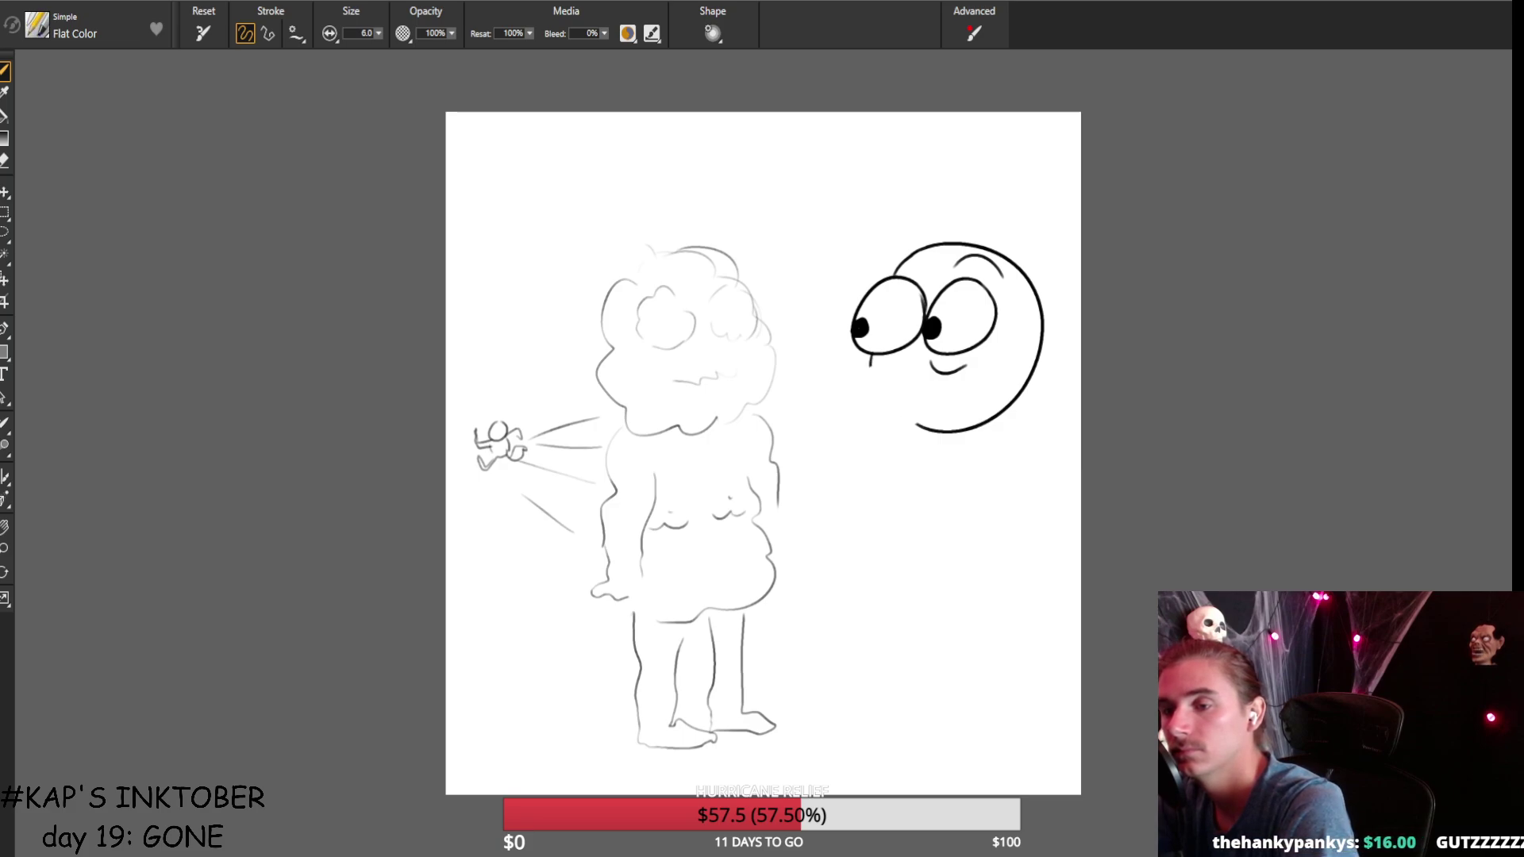
pyautogui.moveTo(865, 383)
pyautogui.mouseDown()
pyautogui.moveTo(880, 412)
pyautogui.moveTo(919, 425)
pyautogui.moveTo(880, 401)
pyautogui.mouseUp()
pyautogui.hotkey('ctrl', 'z')
pyautogui.moveTo(910, 399); pyautogui.dragTo(915, 412)
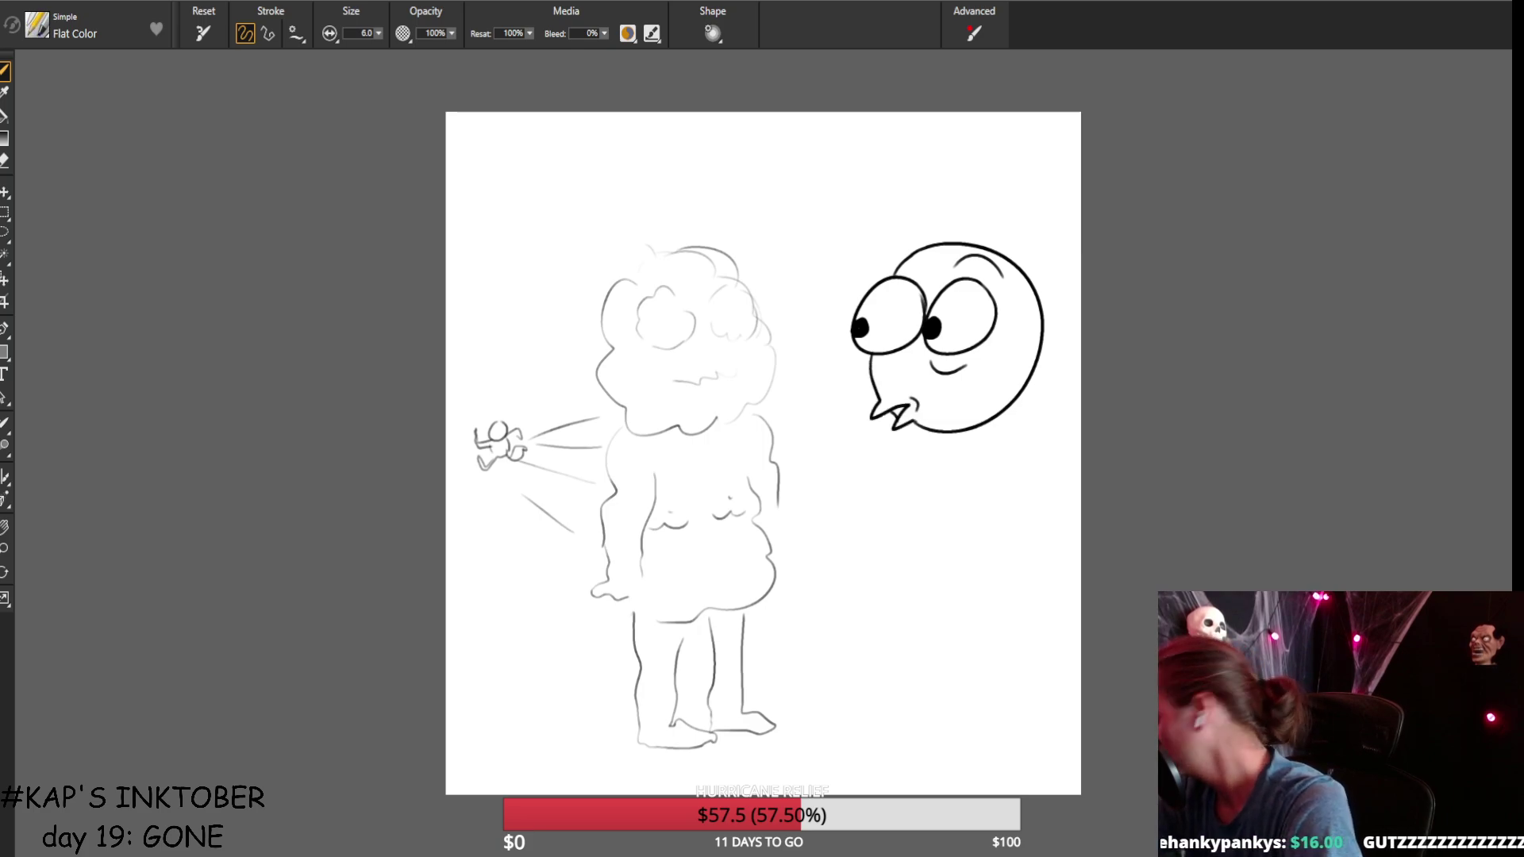
# Erase the jagged mouth and try an open mouth with two curved, pointed lips.
pyautogui.click(4, 160)
pyautogui.moveTo(907, 422)
pyautogui.mouseDown()
pyautogui.moveTo(884, 428)
pyautogui.moveTo(879, 400)
pyautogui.mouseUp()
pyautogui.click(5, 70)
pyautogui.moveTo(875, 389)
pyautogui.mouseDown()
pyautogui.moveTo(883, 409)
pyautogui.moveTo(899, 399)
pyautogui.moveTo(911, 414)
pyautogui.mouseUp()
pyautogui.hotkey('ctrl', 'z')
pyautogui.hotkey('ctrl', 'z')
pyautogui.hotkey('ctrl', 'z')
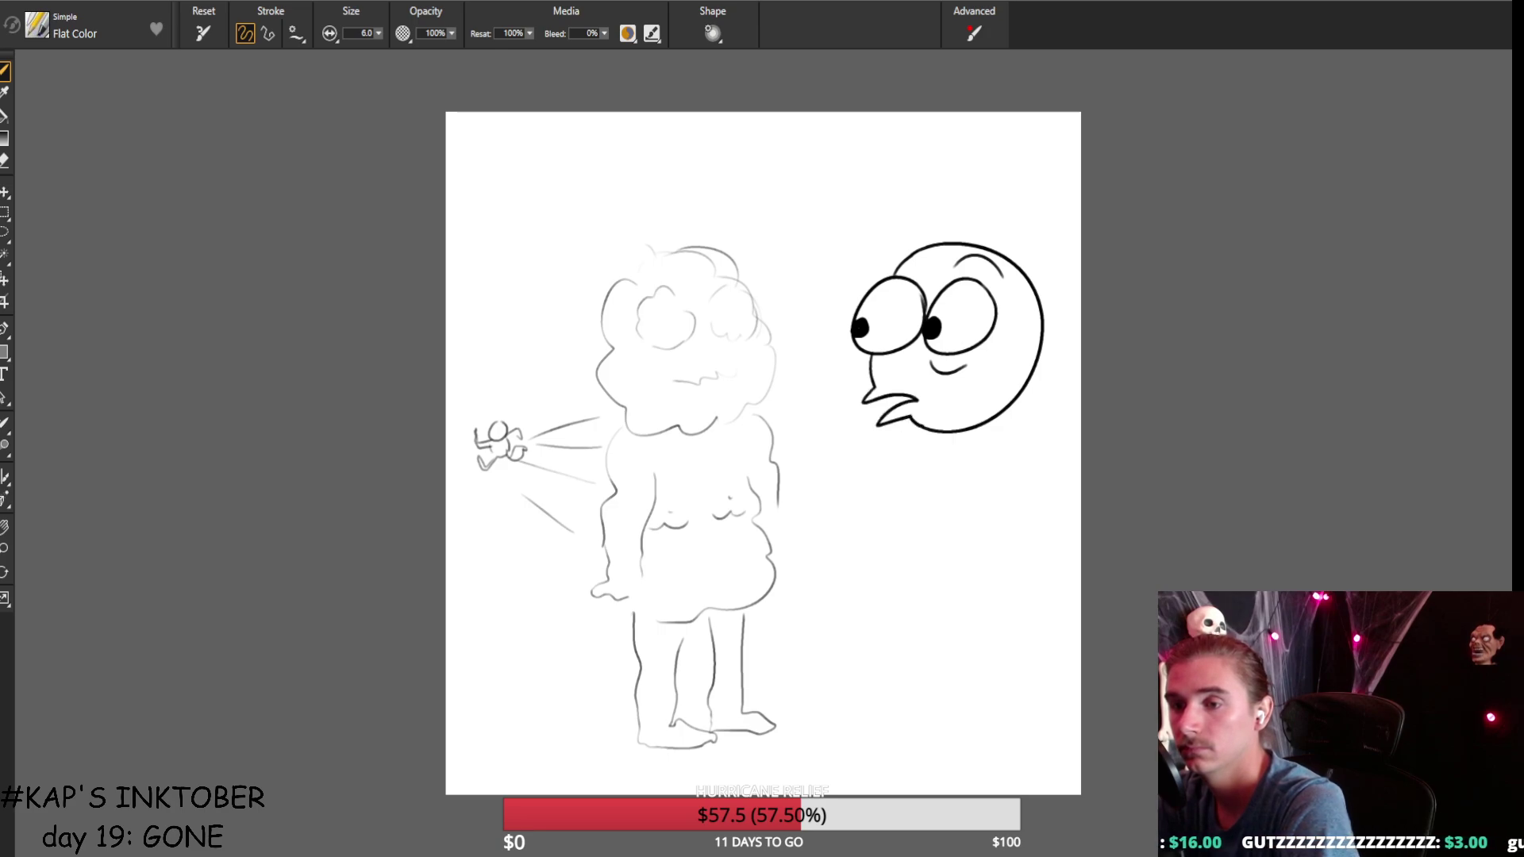
# Undo the open-lipped mouth and return to the earlier jagged, beak-like one.
pyautogui.hotkey('ctrl', 'z')
pyautogui.hotkey('ctrl', 'z')
pyautogui.moveTo(870, 395)
pyautogui.mouseDown()
pyautogui.moveTo(898, 418)
pyautogui.moveTo(908, 406)
pyautogui.mouseUp()
pyautogui.hotkey('ctrl', 'z')
pyautogui.moveTo(891, 413); pyautogui.dragTo(922, 428)
pyautogui.moveTo(909, 399); pyautogui.dragTo(915, 411)
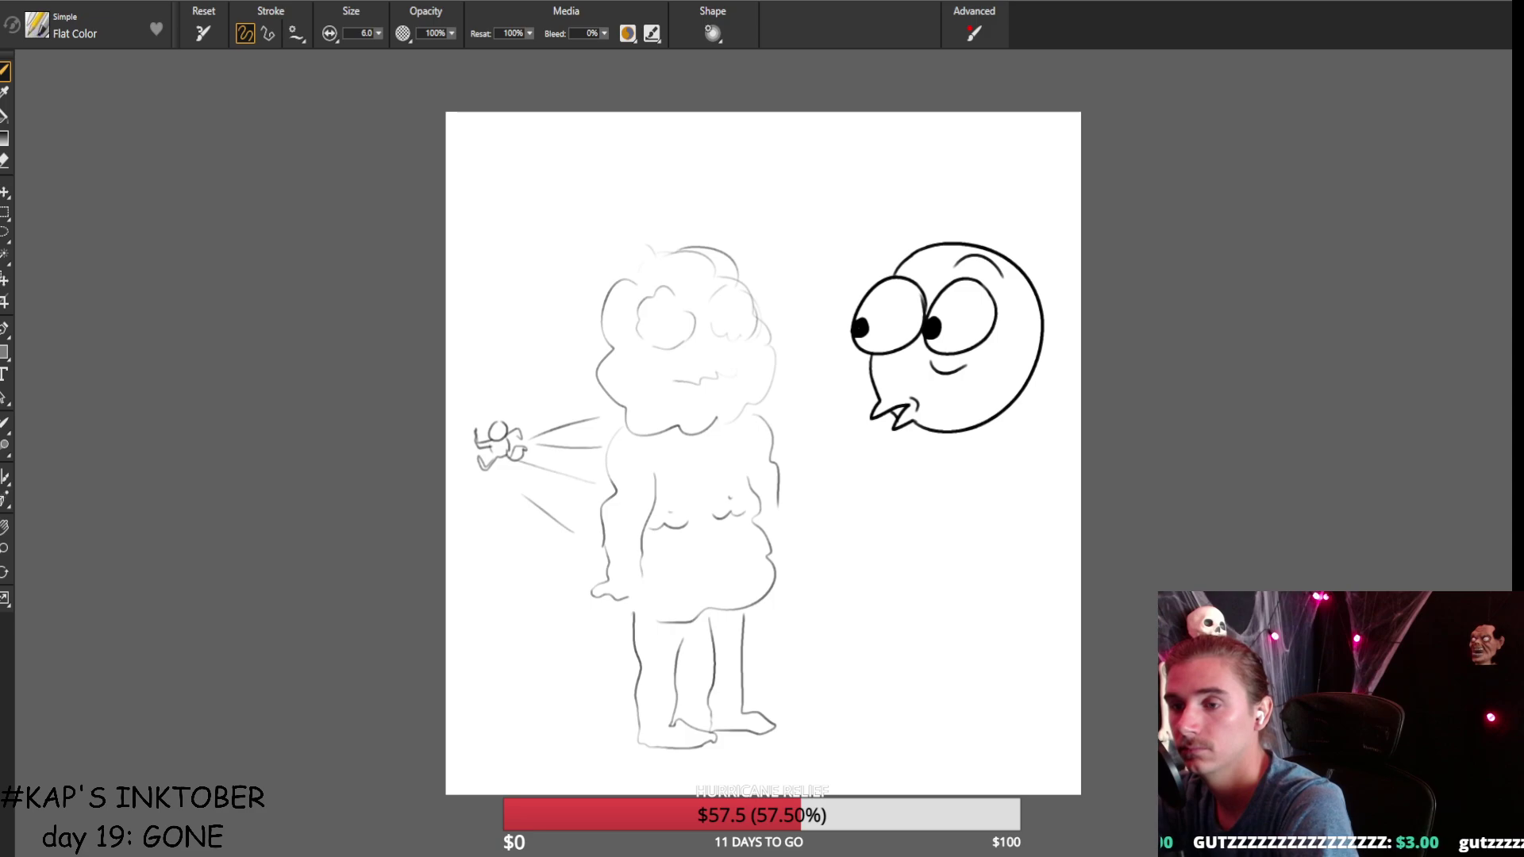
# Try a curved brow crease above the left-hand eye of the round head, and undo it.
pyautogui.moveTo(875, 270); pyautogui.dragTo(929, 258)
pyautogui.hotkey('ctrl', 'z')
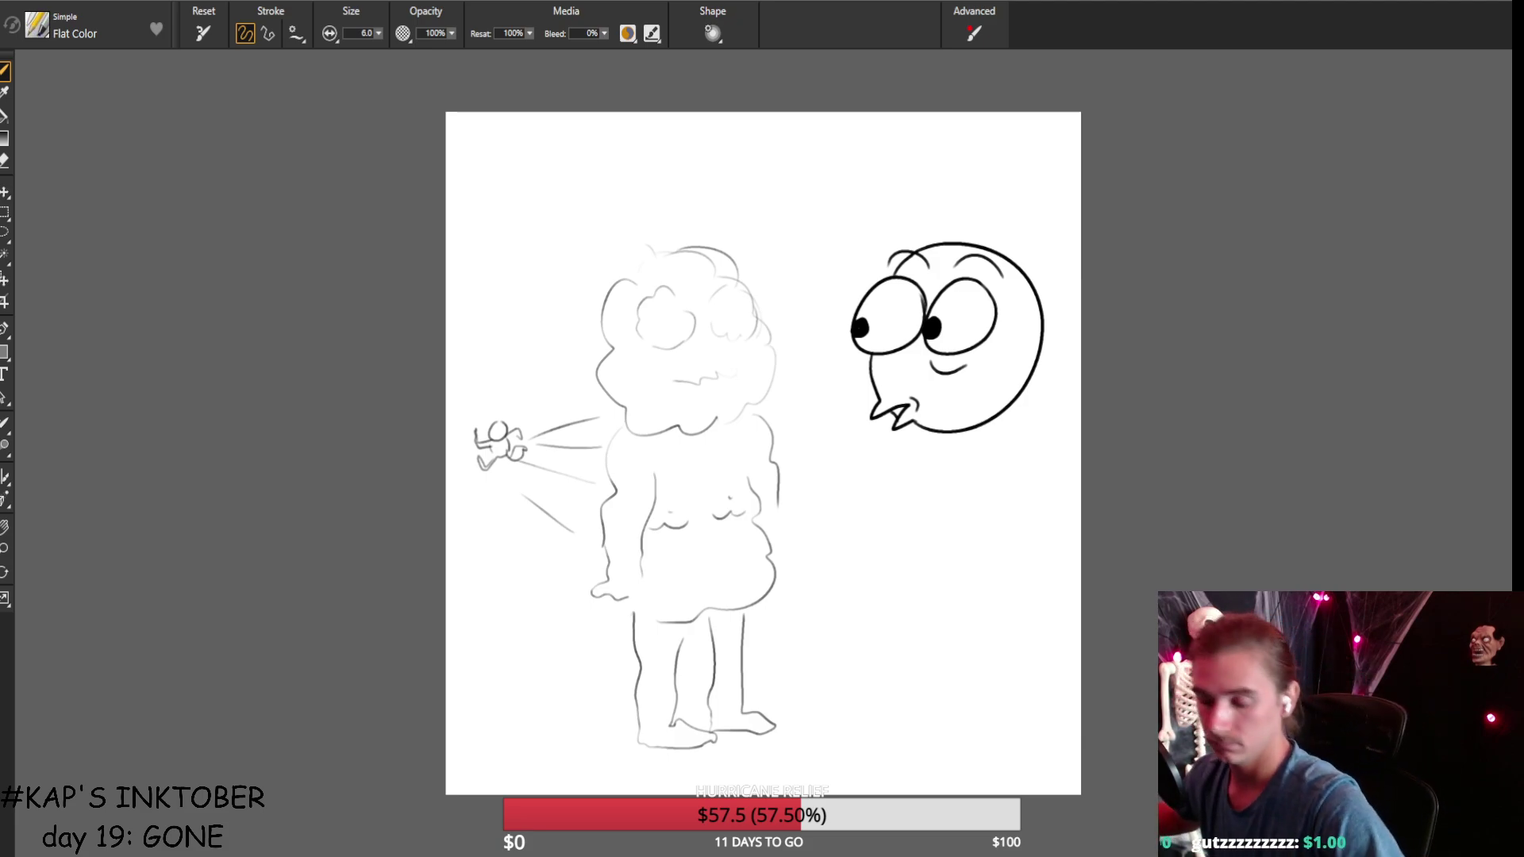
pyautogui.hotkey('ctrl', 'z')
pyautogui.hotkey('ctrl', 'z')
pyautogui.hotkey('ctrl', 'z')
pyautogui.hotkey('ctrl', 'z')
pyautogui.hotkey('ctrl', 'z')
pyautogui.hotkey('ctrl', 'z')
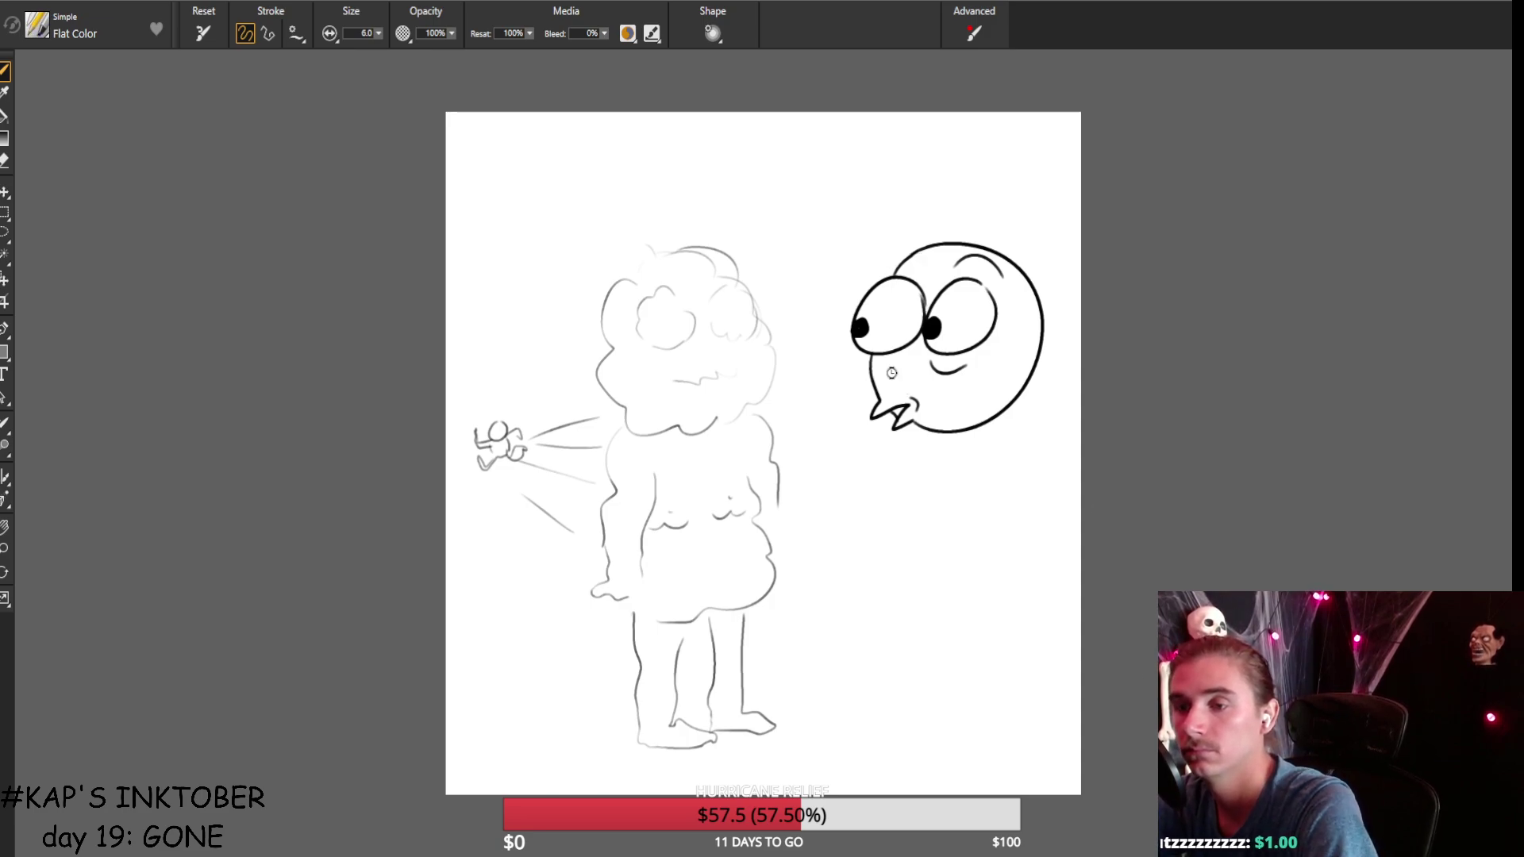
pyautogui.hotkey('ctrl', 'y')
pyautogui.hotkey('ctrl', 'y')
pyautogui.hotkey('ctrl', 'y')
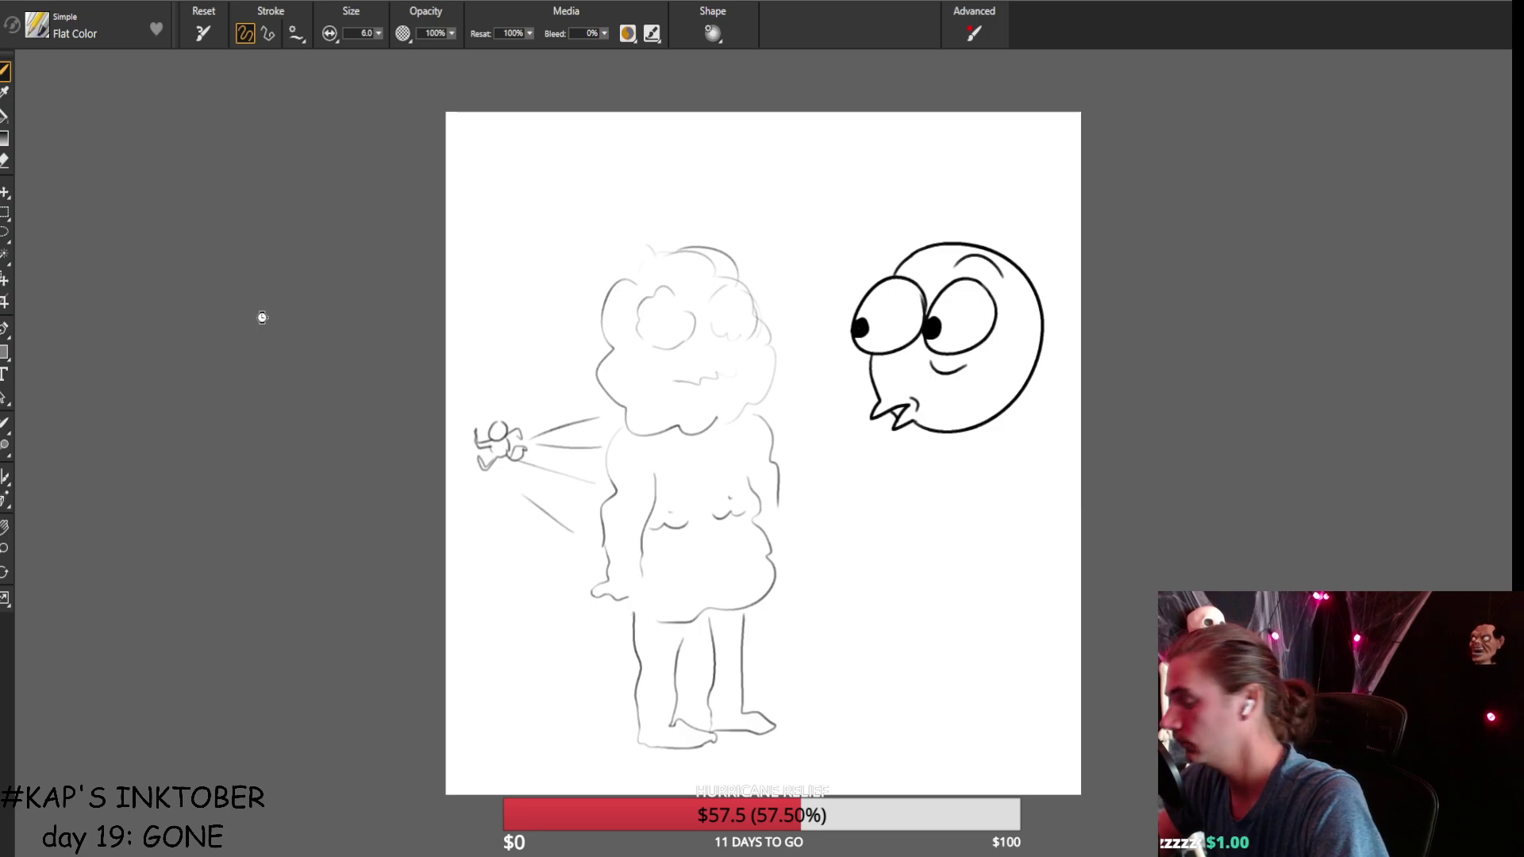
# Erase the jagged mouth and rough in a replacement with two long, thin pointed lips.
pyautogui.click(4, 159)
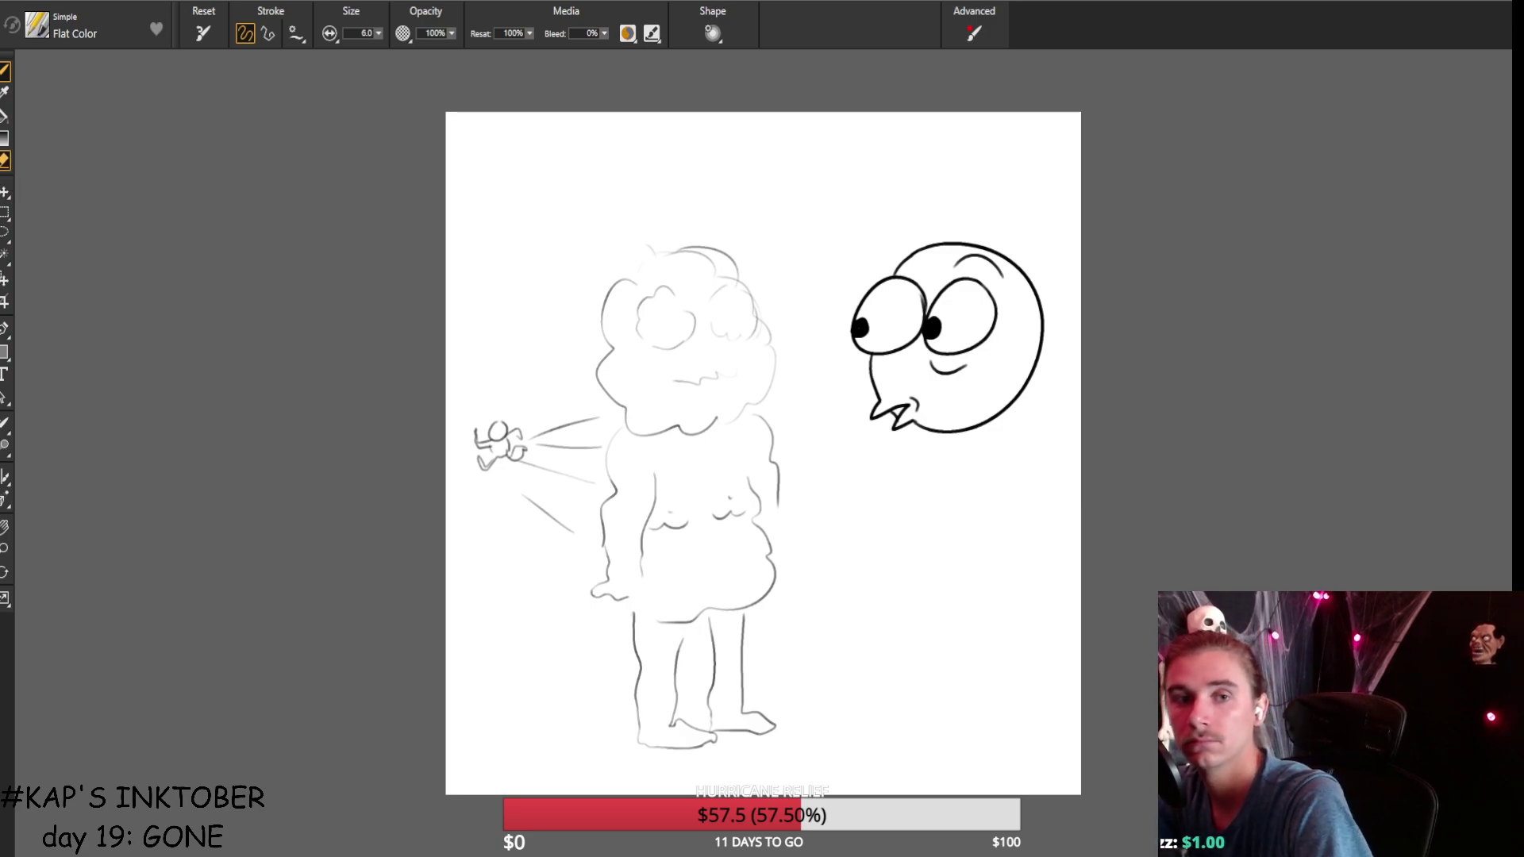
pyautogui.moveTo(872, 425)
pyautogui.mouseDown()
pyautogui.moveTo(913, 409)
pyautogui.moveTo(877, 393)
pyautogui.mouseUp()
pyautogui.click(4, 70)
pyautogui.hotkey('ctrl', 'z')
pyautogui.moveTo(875, 388)
pyautogui.mouseDown()
pyautogui.moveTo(924, 397)
pyautogui.moveTo(866, 401)
pyautogui.moveTo(904, 416)
pyautogui.mouseUp()
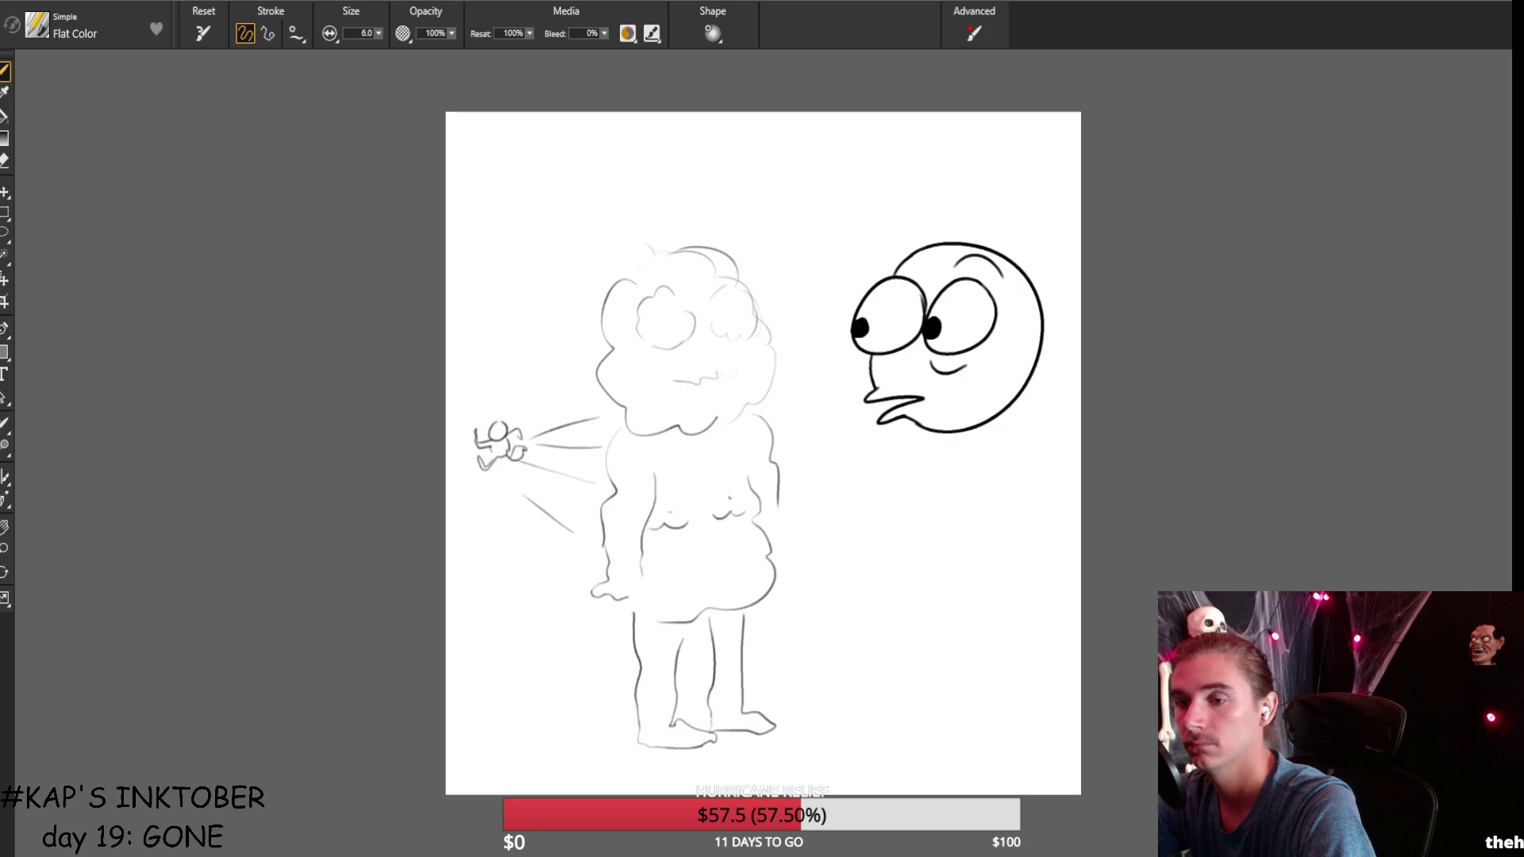
pyautogui.hotkey('ctrl', 'z')
pyautogui.hotkey('ctrl', 'z')
pyautogui.hotkey('ctrl', 'z')
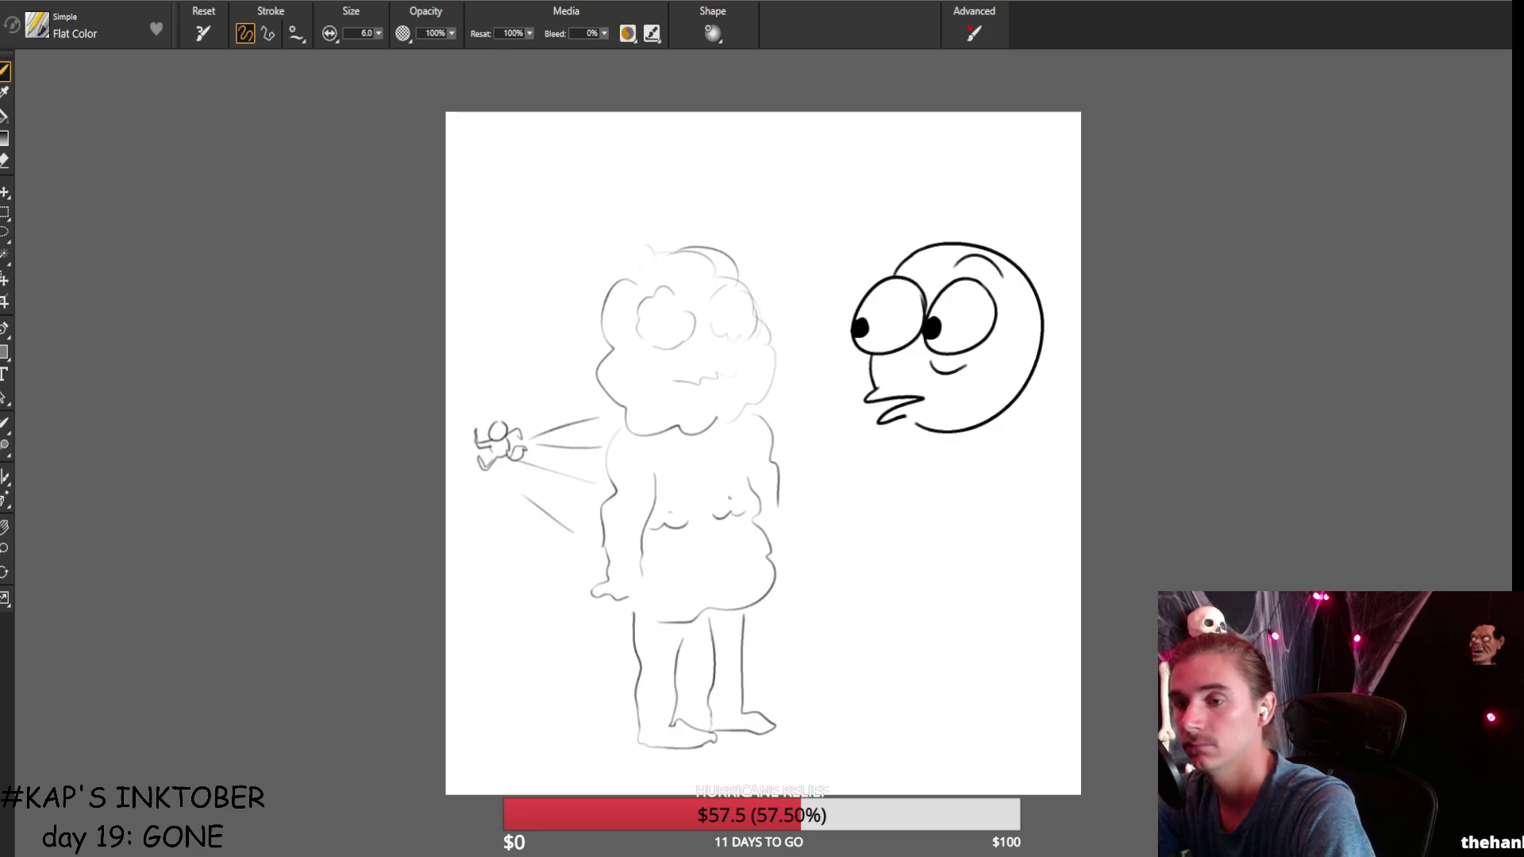
# Redraw the mouth with shorter, parted pointed lips and add a small crease at its inner corner.
pyautogui.moveTo(875, 388)
pyautogui.mouseDown()
pyautogui.moveTo(907, 411)
pyautogui.moveTo(863, 410)
pyautogui.moveTo(918, 400)
pyautogui.moveTo(905, 421)
pyautogui.mouseUp()
pyautogui.hotkey('ctrl', 'z')
pyautogui.hotkey('ctrl', 'z')
pyautogui.hotkey('ctrl', 'z')
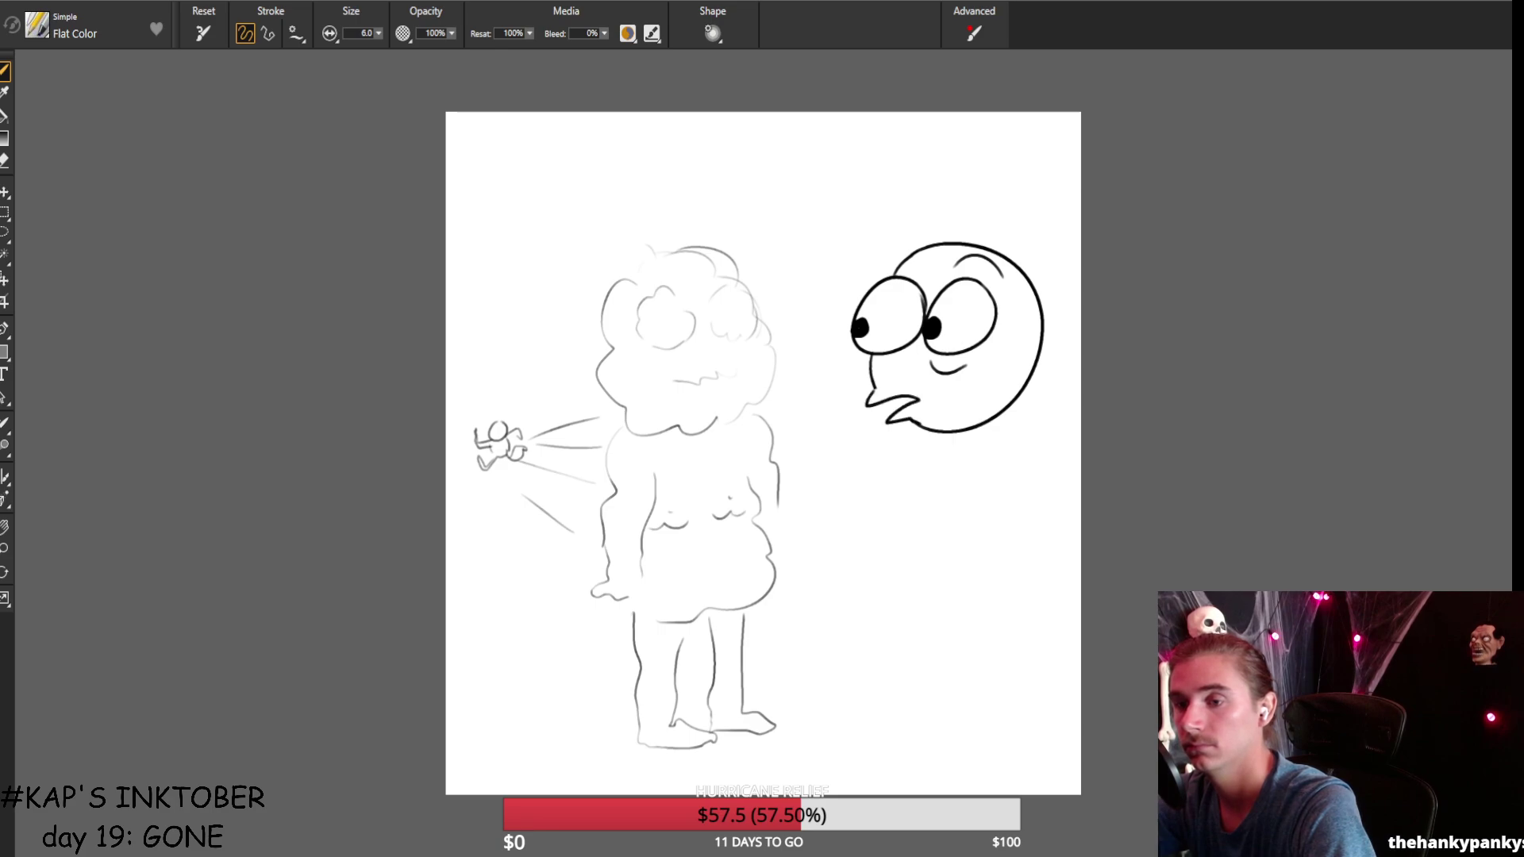
pyautogui.hotkey('ctrl', 'z')
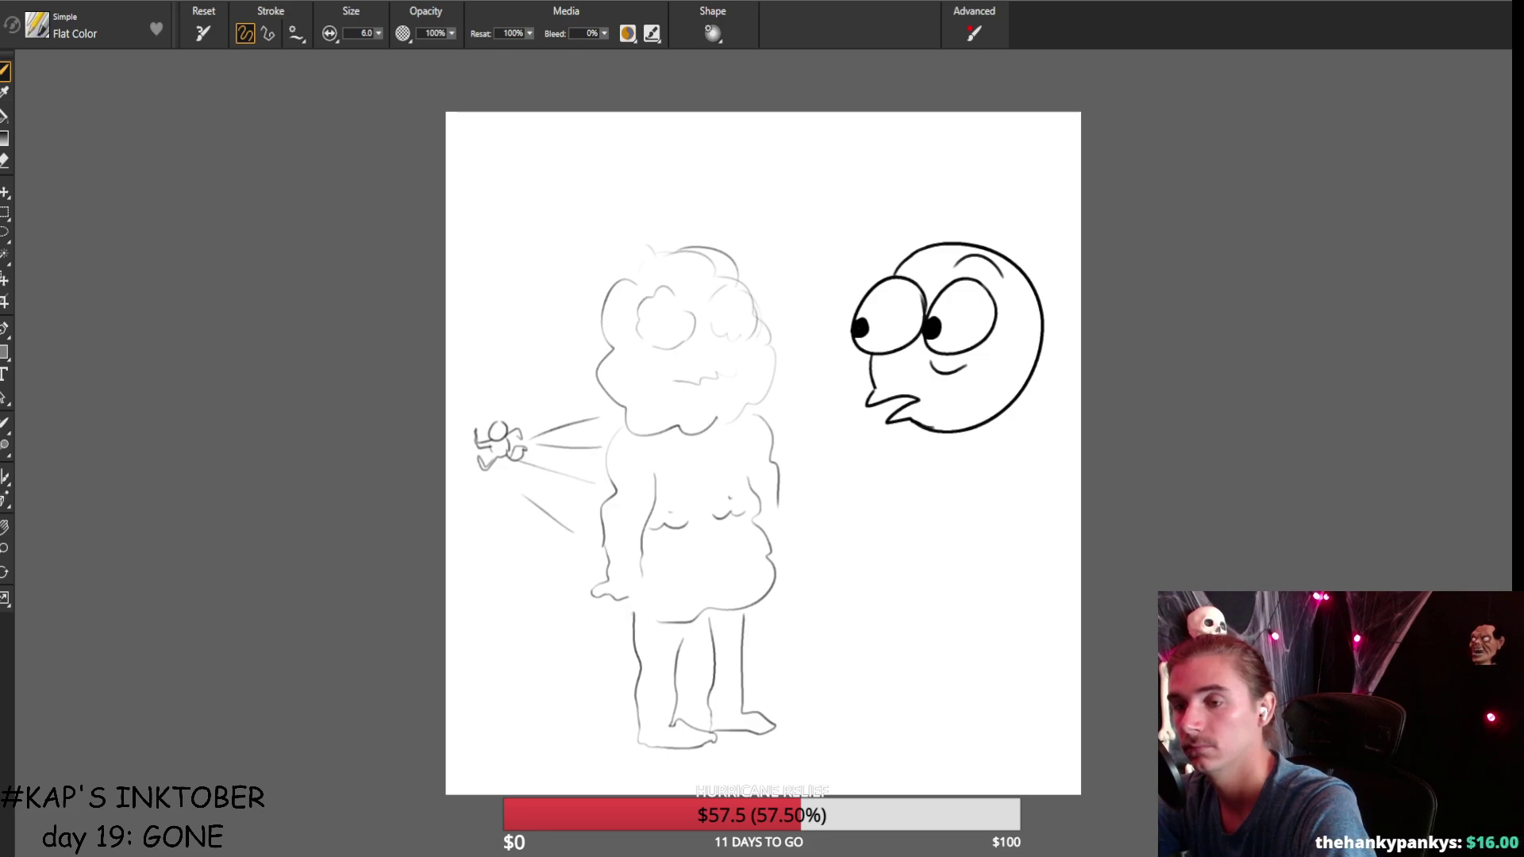
pyautogui.moveTo(919, 389); pyautogui.dragTo(922, 408)
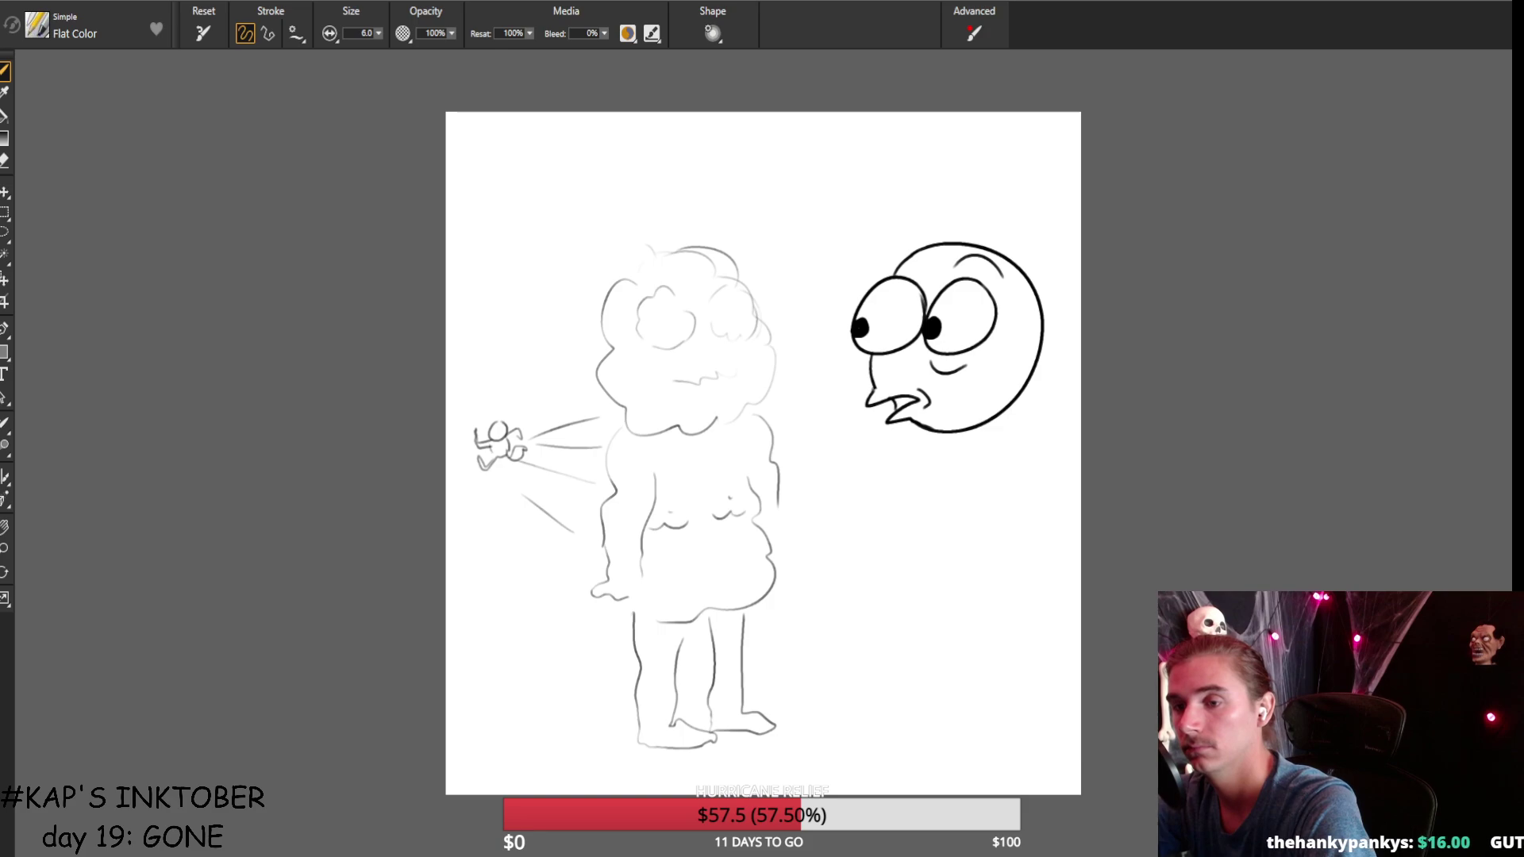
# Erase the jaw line beneath the mouth and redraw it as a smooth curve from the lower lip into the head outline.
pyautogui.click(5, 161)
pyautogui.moveTo(924, 427); pyautogui.dragTo(936, 432)
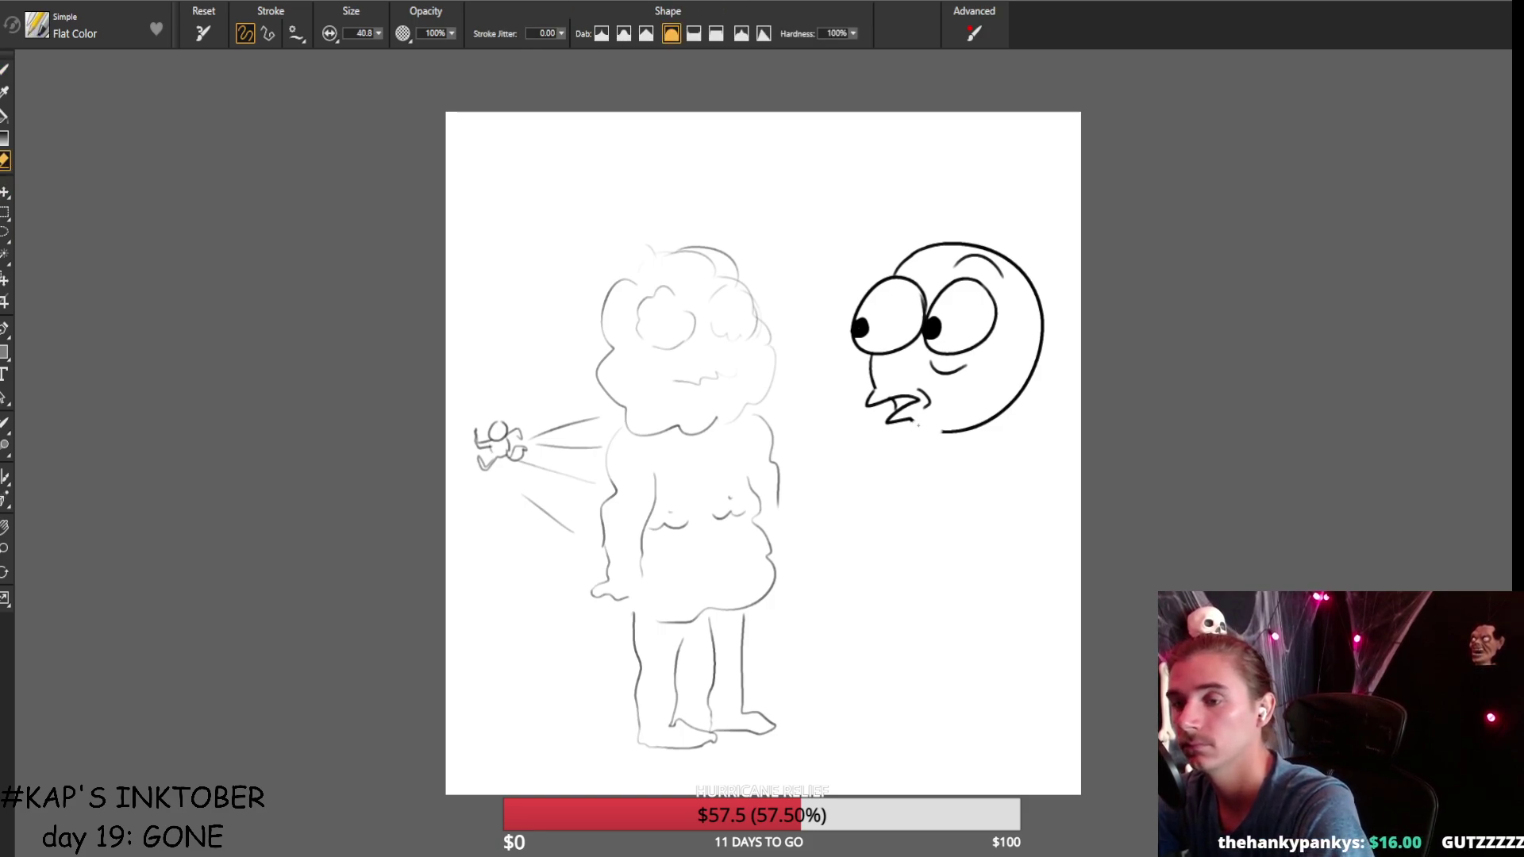
pyautogui.click(5, 70)
pyautogui.click(4, 70)
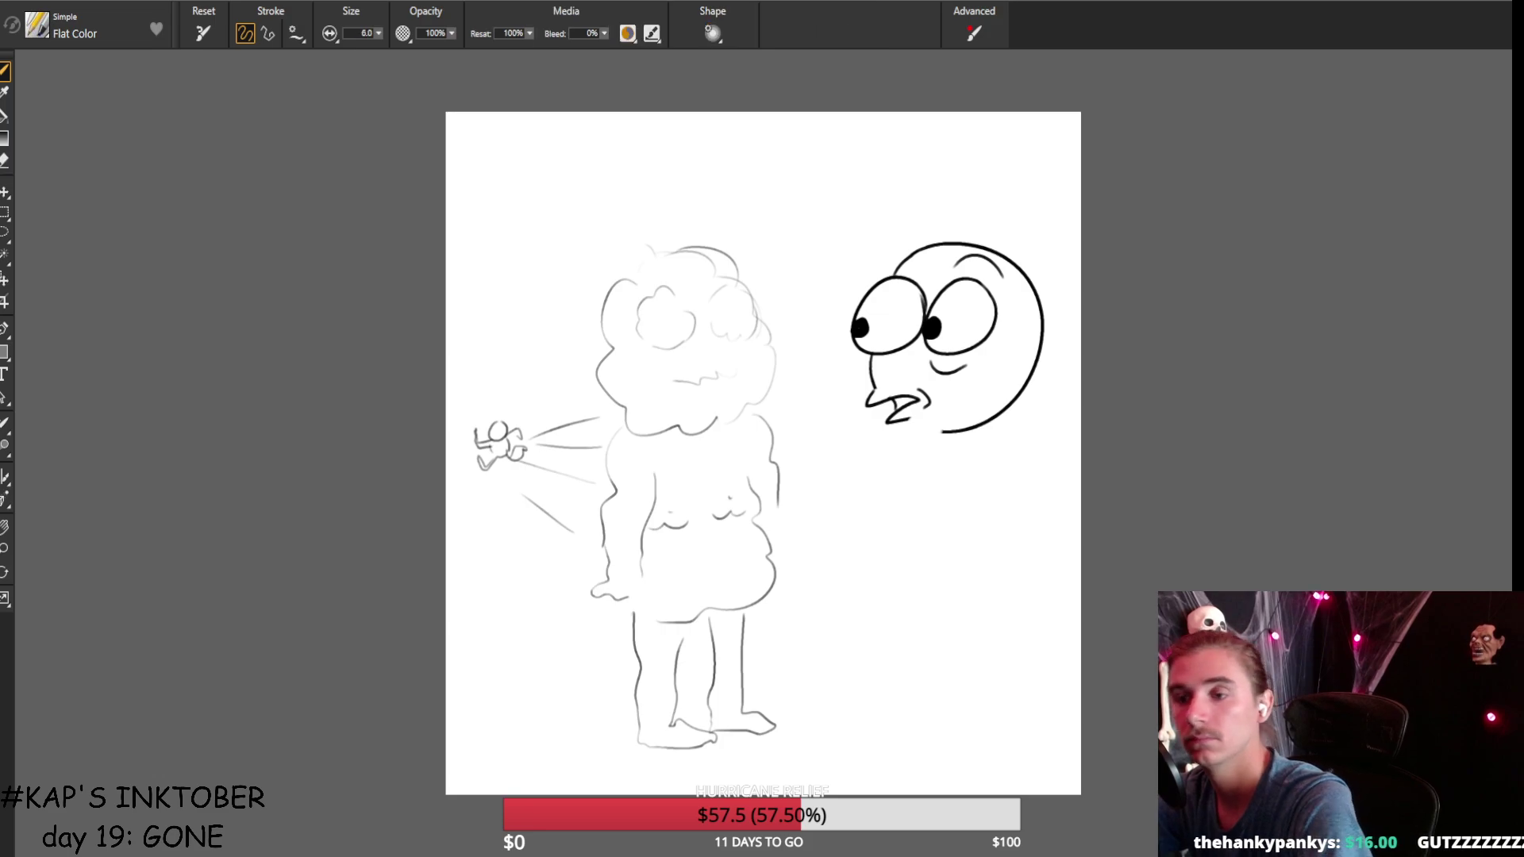
pyautogui.moveTo(909, 420); pyautogui.dragTo(944, 431)
pyautogui.hotkey('ctrl', 'z')
pyautogui.hotkey('ctrl', 'z')
pyautogui.hotkey('ctrl', 'z')
pyautogui.hotkey('ctrl', 'z')
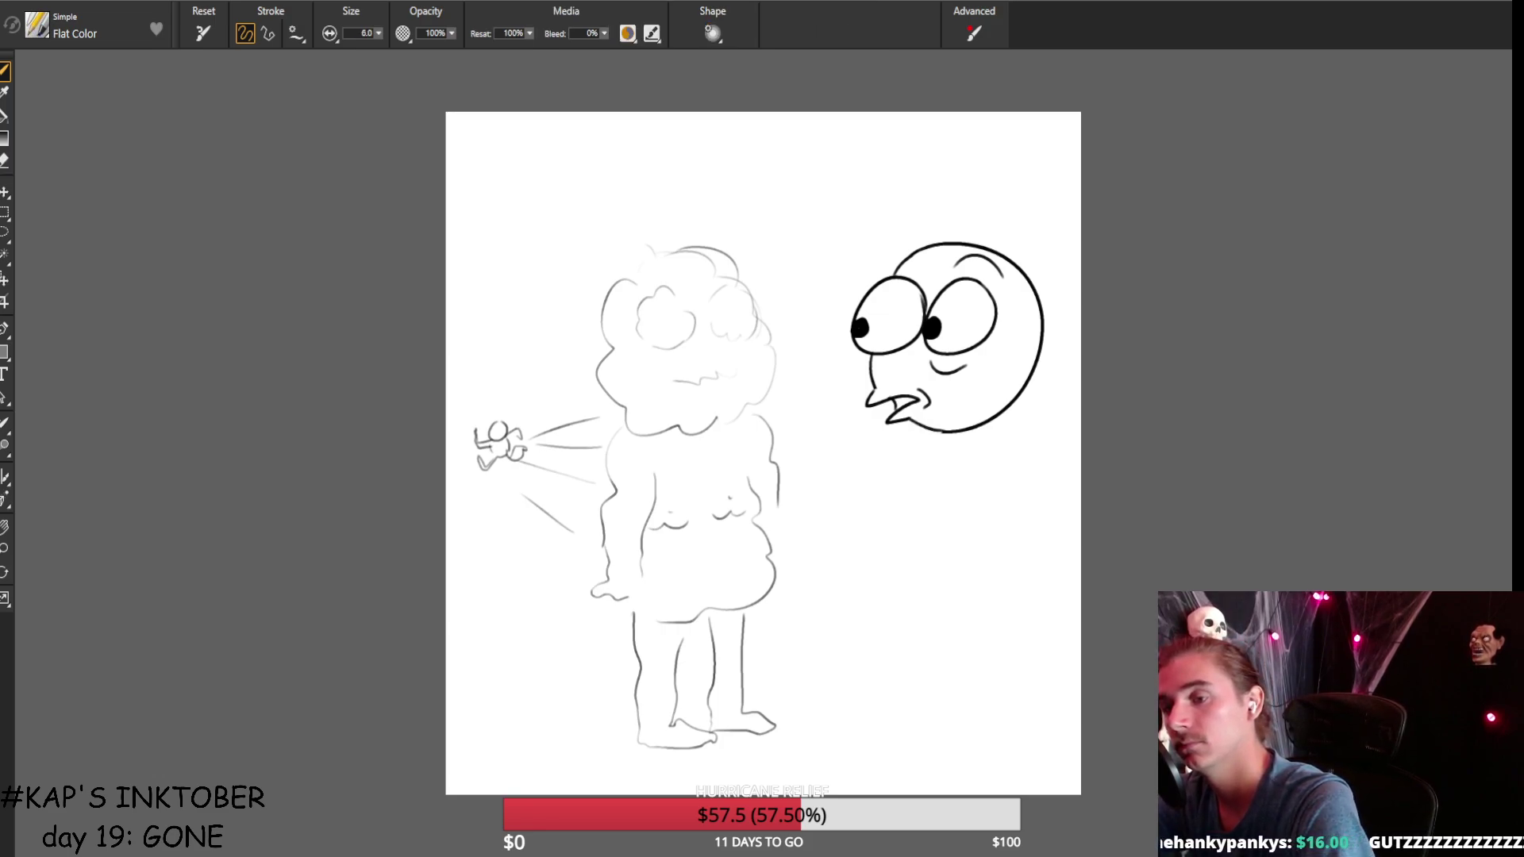
pyautogui.hotkey('ctrl', 'z')
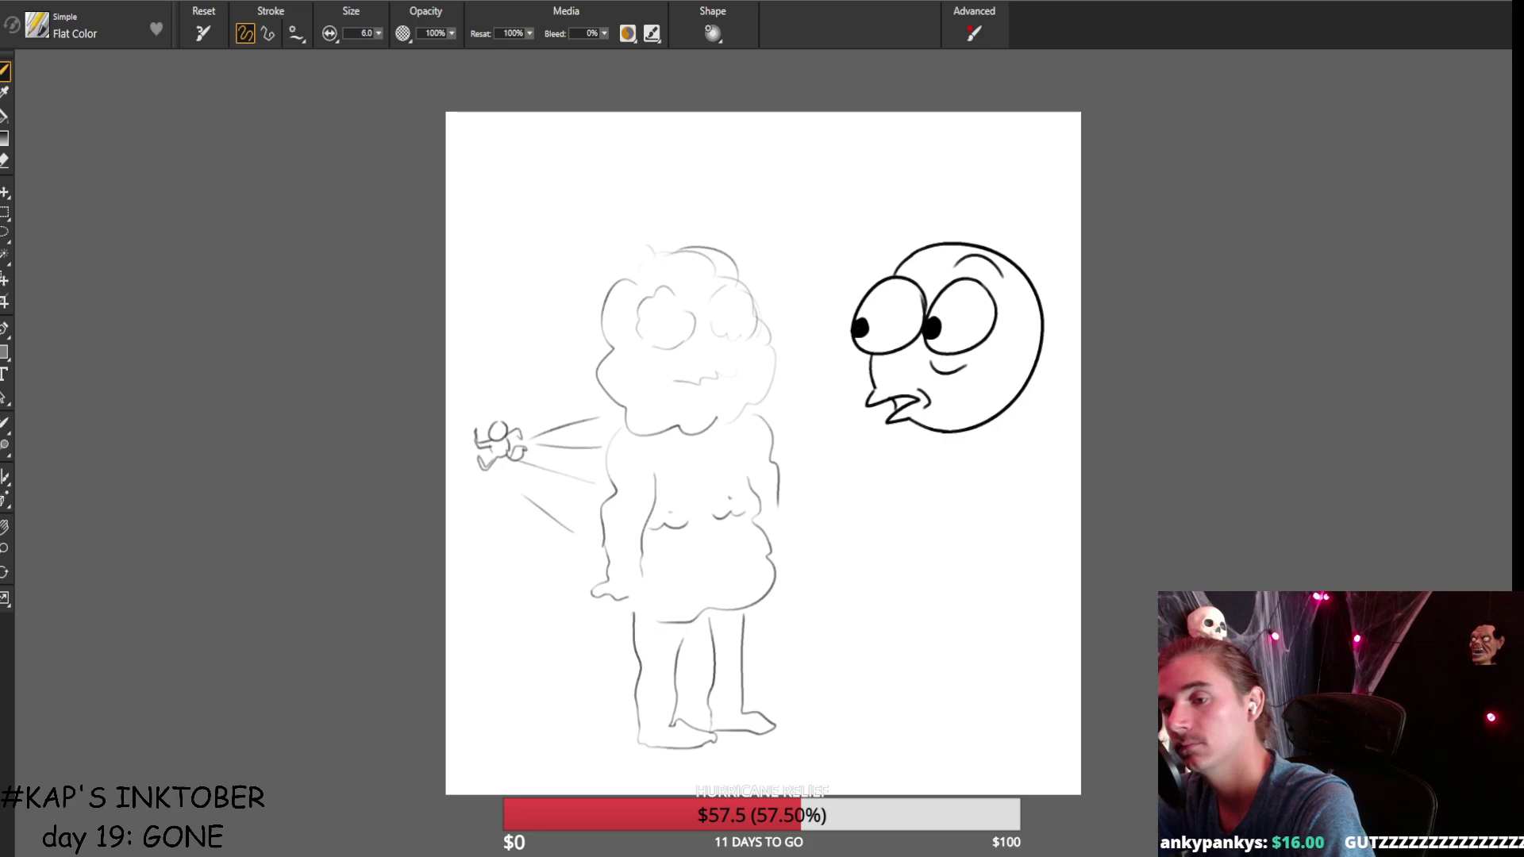
# Draw a bent arm below the round head, with a fingered hand reaching forward toward the cloud-headed figure.
pyautogui.moveTo(984, 456); pyautogui.dragTo(870, 451)
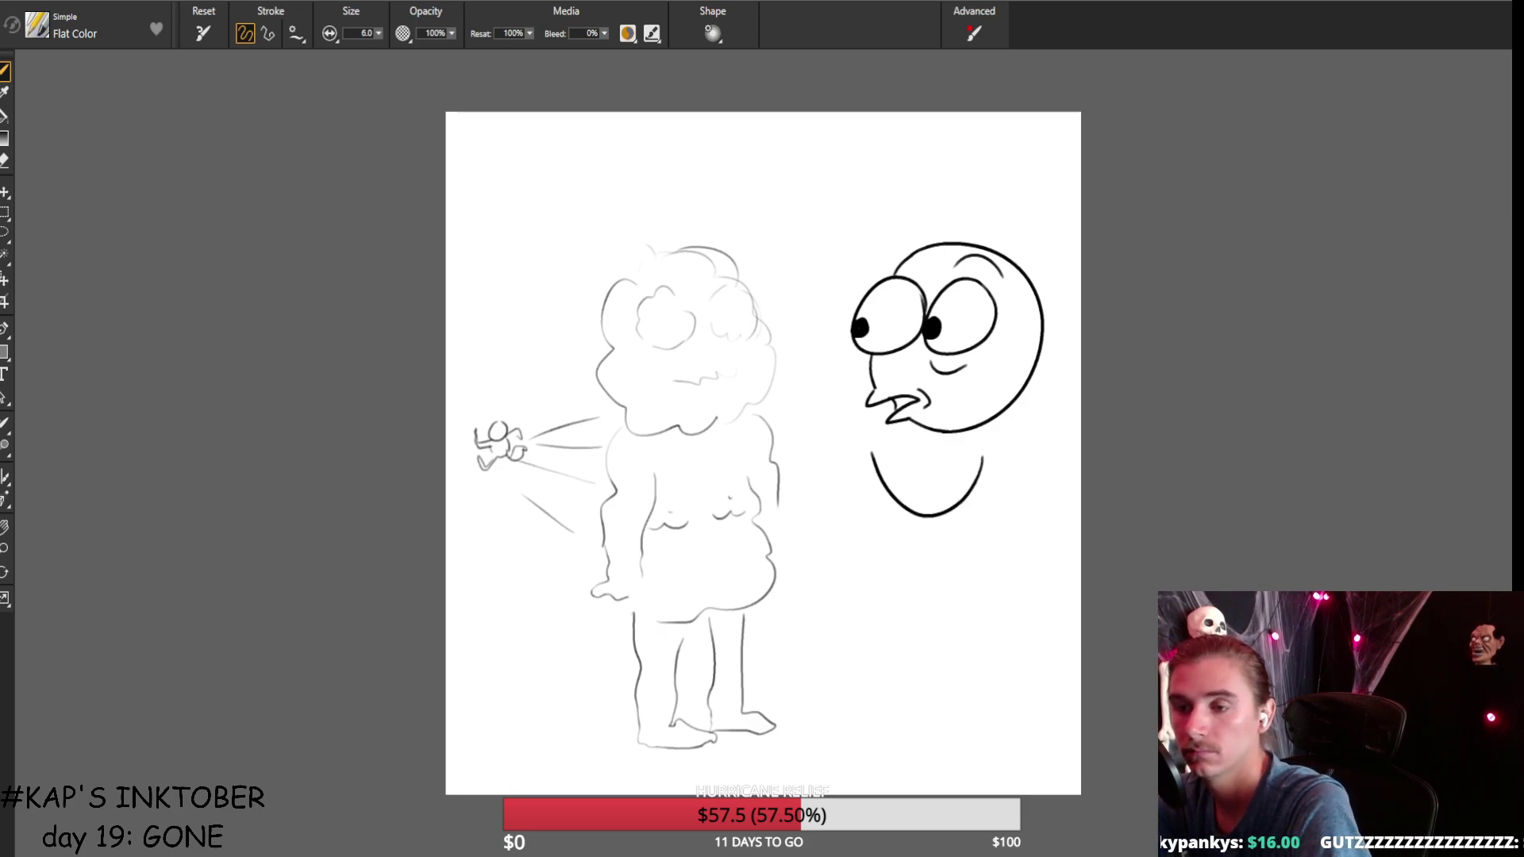
pyautogui.hotkey('ctrl', 'z')
pyautogui.moveTo(980, 466); pyautogui.dragTo(862, 473)
pyautogui.hotkey('ctrl', 'z')
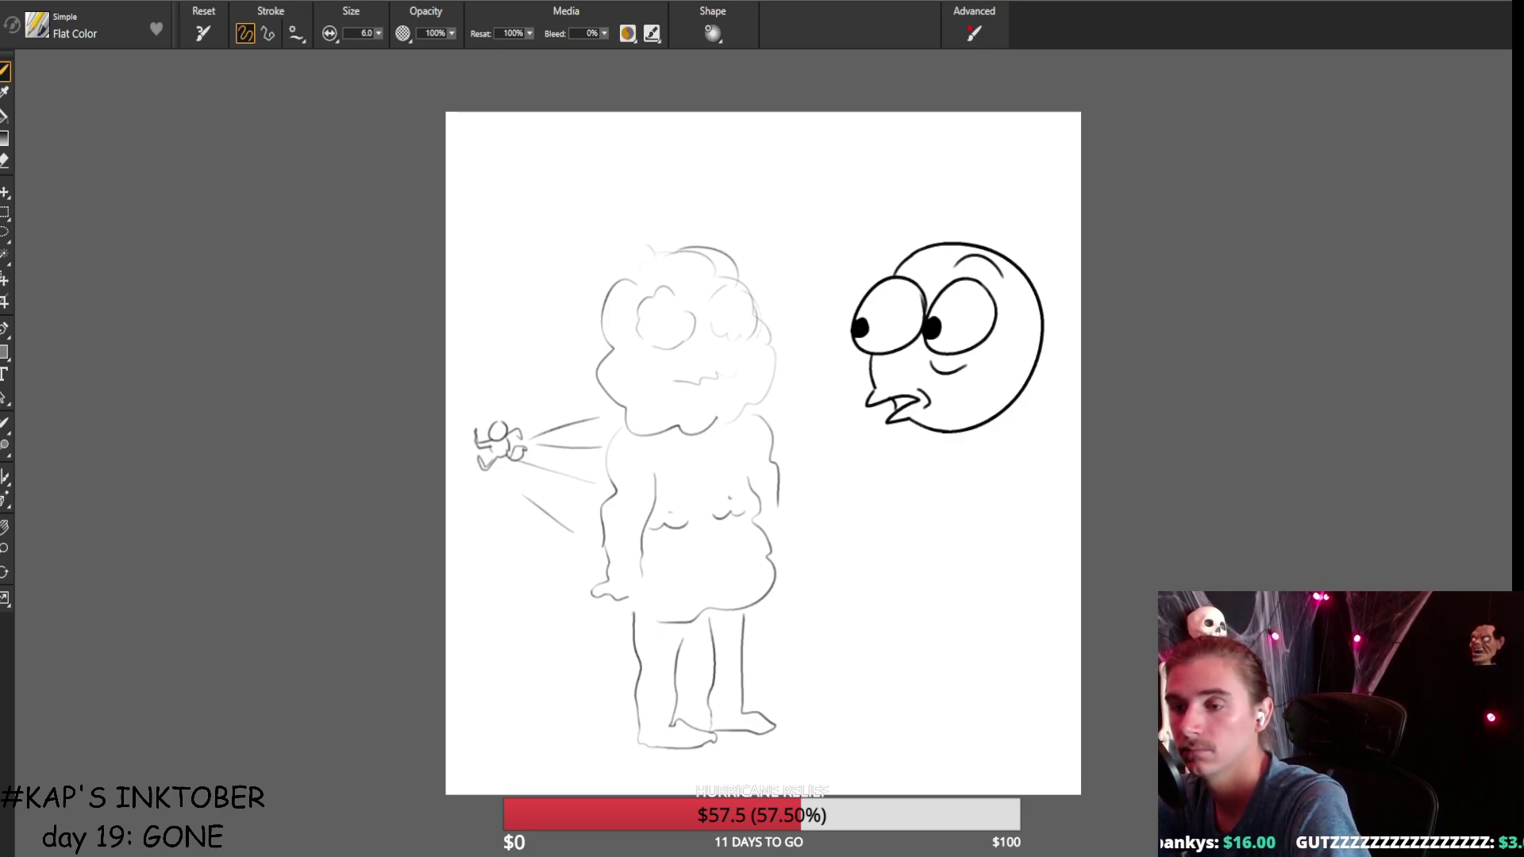
pyautogui.moveTo(971, 465)
pyautogui.mouseDown()
pyautogui.moveTo(884, 495)
pyautogui.moveTo(864, 471)
pyautogui.moveTo(847, 505)
pyautogui.moveTo(940, 560)
pyautogui.moveTo(991, 500)
pyautogui.moveTo(1005, 440)
pyautogui.moveTo(989, 422)
pyautogui.moveTo(970, 435)
pyautogui.moveTo(1007, 419)
pyautogui.moveTo(987, 543)
pyautogui.mouseUp()
pyautogui.hotkey('ctrl', 'z')
pyautogui.hotkey('ctrl', 'z')
pyautogui.moveTo(969, 468)
pyautogui.mouseDown()
pyautogui.moveTo(935, 542)
pyautogui.moveTo(847, 486)
pyautogui.moveTo(974, 477)
pyautogui.moveTo(879, 460)
pyautogui.mouseUp()
pyautogui.hotkey('ctrl', 'z')
pyautogui.hotkey('ctrl', 'z')
pyautogui.moveTo(973, 460)
pyautogui.mouseDown()
pyautogui.moveTo(863, 475)
pyautogui.moveTo(865, 493)
pyautogui.moveTo(948, 553)
pyautogui.moveTo(1001, 500)
pyautogui.moveTo(988, 405)
pyautogui.moveTo(848, 475)
pyautogui.moveTo(841, 495)
pyautogui.moveTo(920, 558)
pyautogui.moveTo(980, 536)
pyautogui.moveTo(1008, 431)
pyautogui.mouseUp()
pyautogui.hotkey('ctrl', 'z')
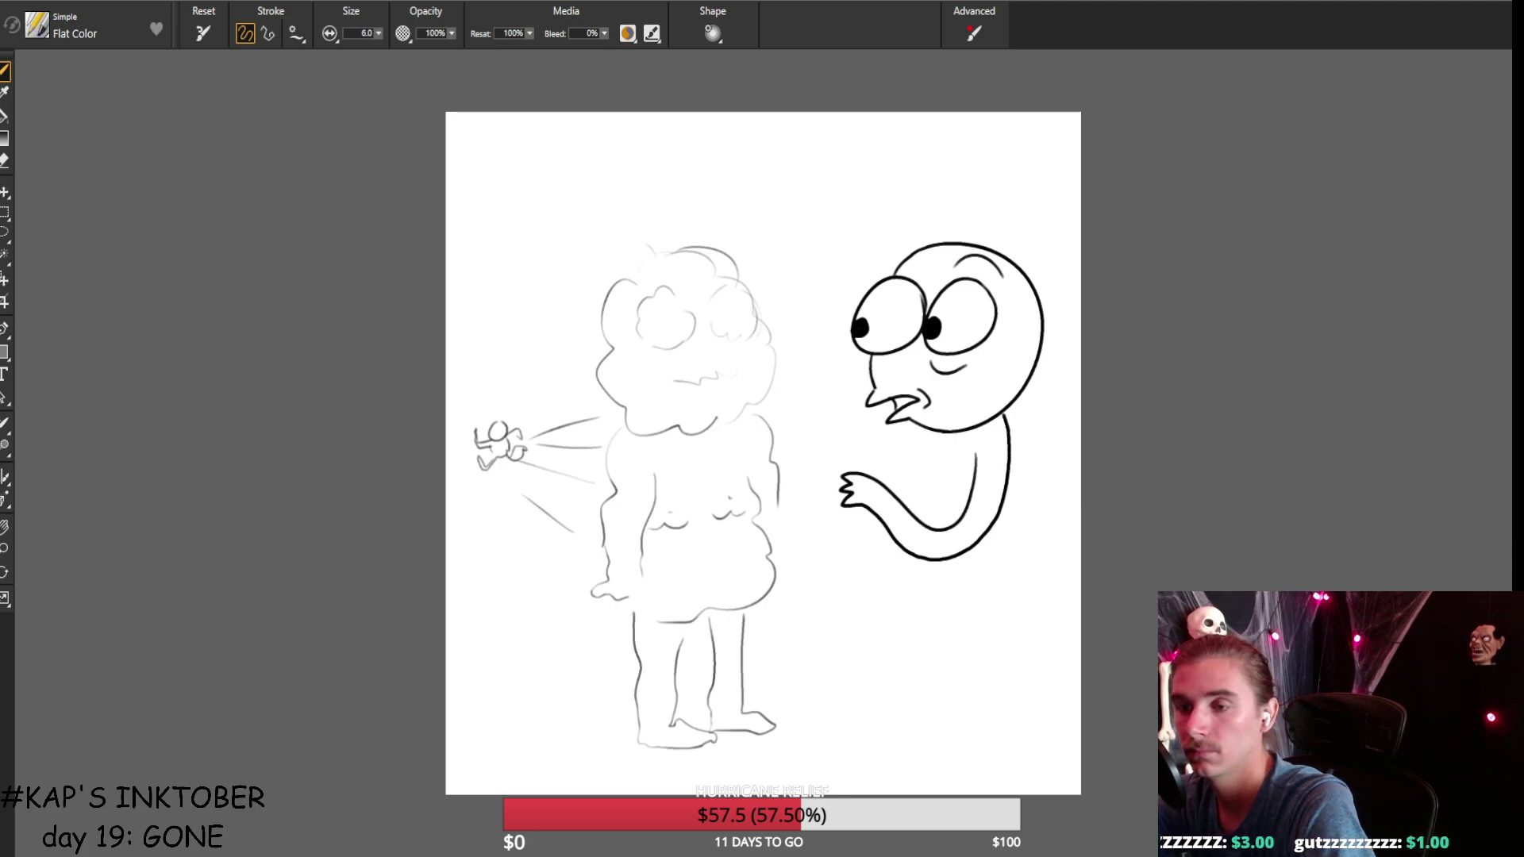
# Draw the chest and a rounded belly around the bent arm, plus a long line for the back of the leg.
pyautogui.moveTo(934, 482); pyautogui.dragTo(970, 503)
pyautogui.moveTo(904, 428)
pyautogui.mouseDown()
pyautogui.moveTo(891, 614)
pyautogui.moveTo(909, 620)
pyautogui.mouseUp()
pyautogui.moveTo(983, 539); pyautogui.dragTo(984, 709)
pyautogui.hotkey('ctrl', 'z')
pyautogui.moveTo(980, 539); pyautogui.dragTo(992, 734)
pyautogui.hotkey('ctrl', 'z')
pyautogui.moveTo(990, 548); pyautogui.dragTo(984, 747)
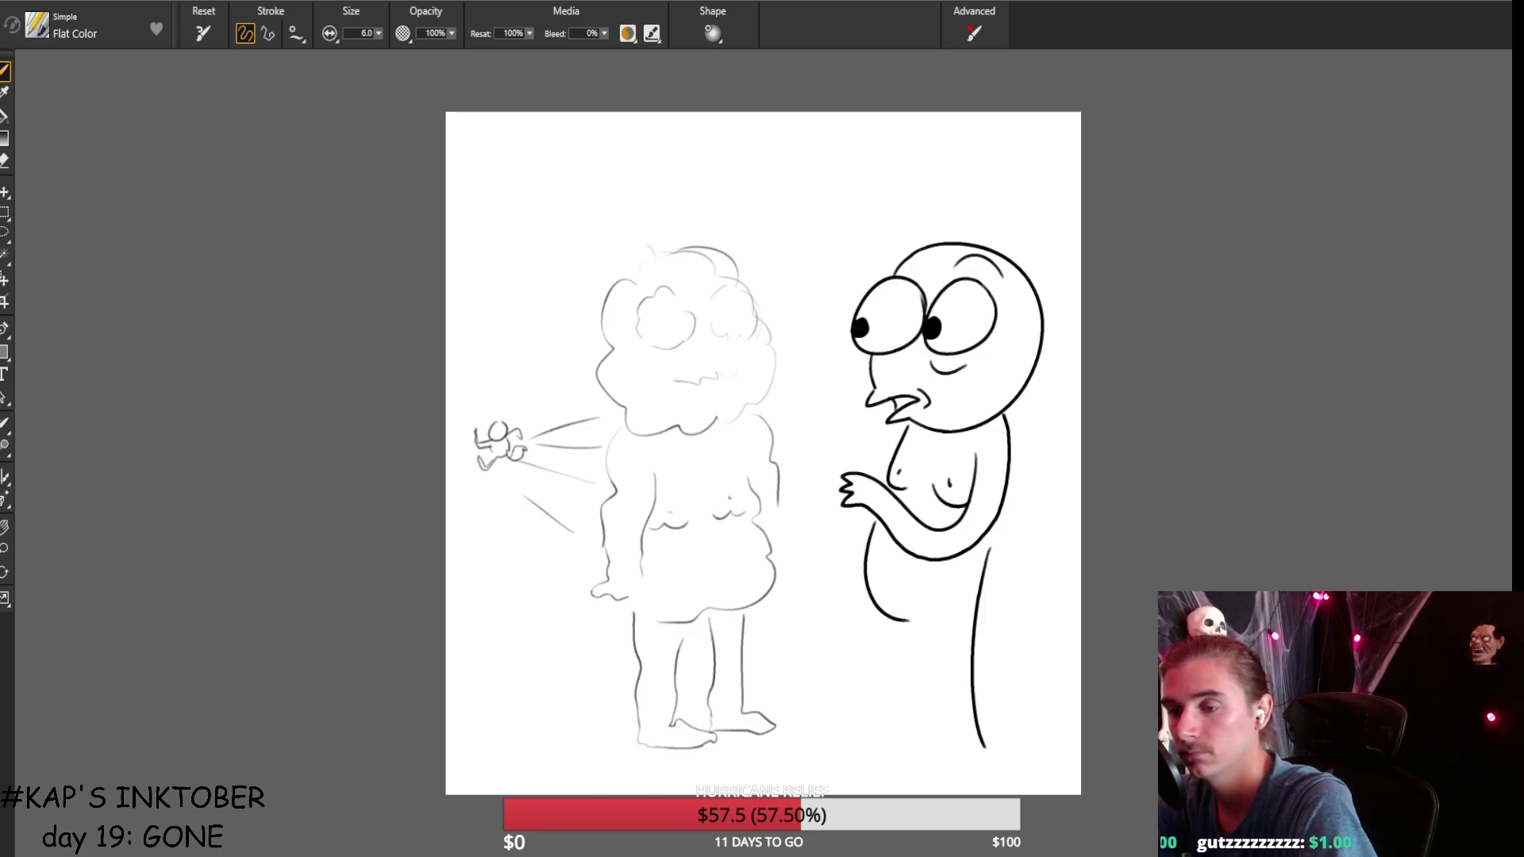
# Try a front leg line, undo the leg, and redraw the belly as a fuller curve extending further back underneath.
pyautogui.moveTo(950, 623)
pyautogui.mouseDown()
pyautogui.moveTo(886, 773)
pyautogui.moveTo(977, 768)
pyautogui.mouseUp()
pyautogui.hotkey('ctrl', 'z')
pyautogui.moveTo(949, 622)
pyautogui.mouseDown()
pyautogui.moveTo(960, 753)
pyautogui.moveTo(978, 766)
pyautogui.mouseUp()
pyautogui.hotkey('ctrl', 'z')
pyautogui.moveTo(949, 617)
pyautogui.mouseDown()
pyautogui.moveTo(960, 758)
pyautogui.moveTo(904, 762)
pyautogui.mouseUp()
pyautogui.hotkey('ctrl', 'z')
pyautogui.hotkey('ctrl', 'z')
pyautogui.hotkey('ctrl', 'z')
pyautogui.moveTo(869, 520); pyautogui.dragTo(917, 627)
pyautogui.hotkey('ctrl', 'z')
pyautogui.moveTo(873, 519)
pyautogui.mouseDown()
pyautogui.moveTo(894, 619)
pyautogui.moveTo(947, 615)
pyautogui.mouseUp()
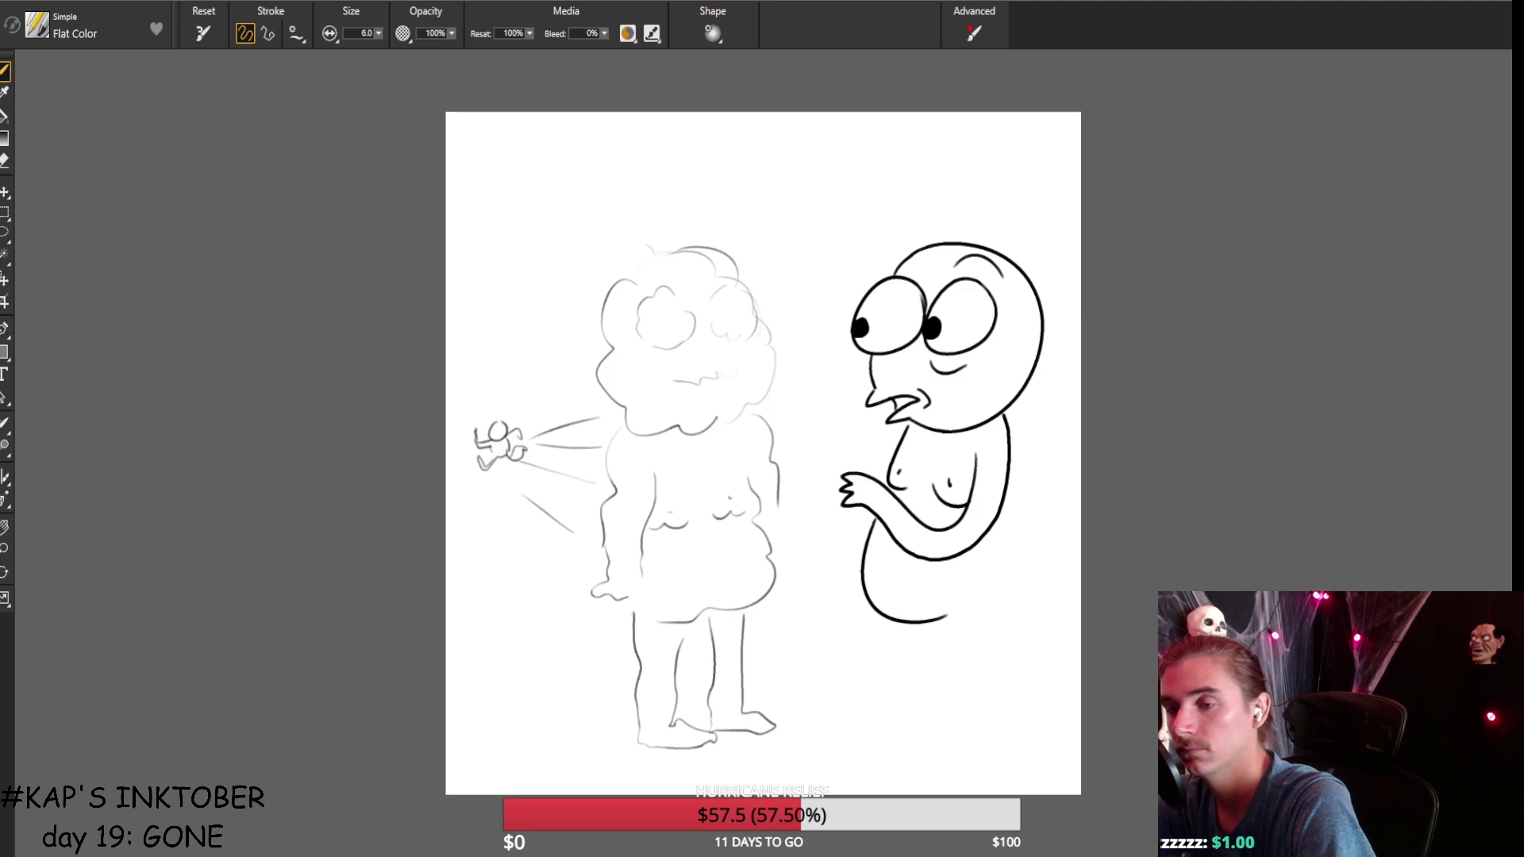
# Draw a straight leg with a forward-pointing foot beneath the belly, retrying its front and back lines.
pyautogui.moveTo(984, 538); pyautogui.dragTo(962, 722)
pyautogui.hotkey('ctrl', 'z')
pyautogui.moveTo(988, 530); pyautogui.dragTo(990, 737)
pyautogui.moveTo(942, 615)
pyautogui.mouseDown()
pyautogui.moveTo(946, 664)
pyautogui.moveTo(910, 750)
pyautogui.moveTo(984, 756)
pyautogui.mouseUp()
pyautogui.hotkey('ctrl', 'z')
pyautogui.hotkey('ctrl', 'z')
pyautogui.moveTo(989, 532); pyautogui.dragTo(983, 622)
pyautogui.hotkey('ctrl', 'z')
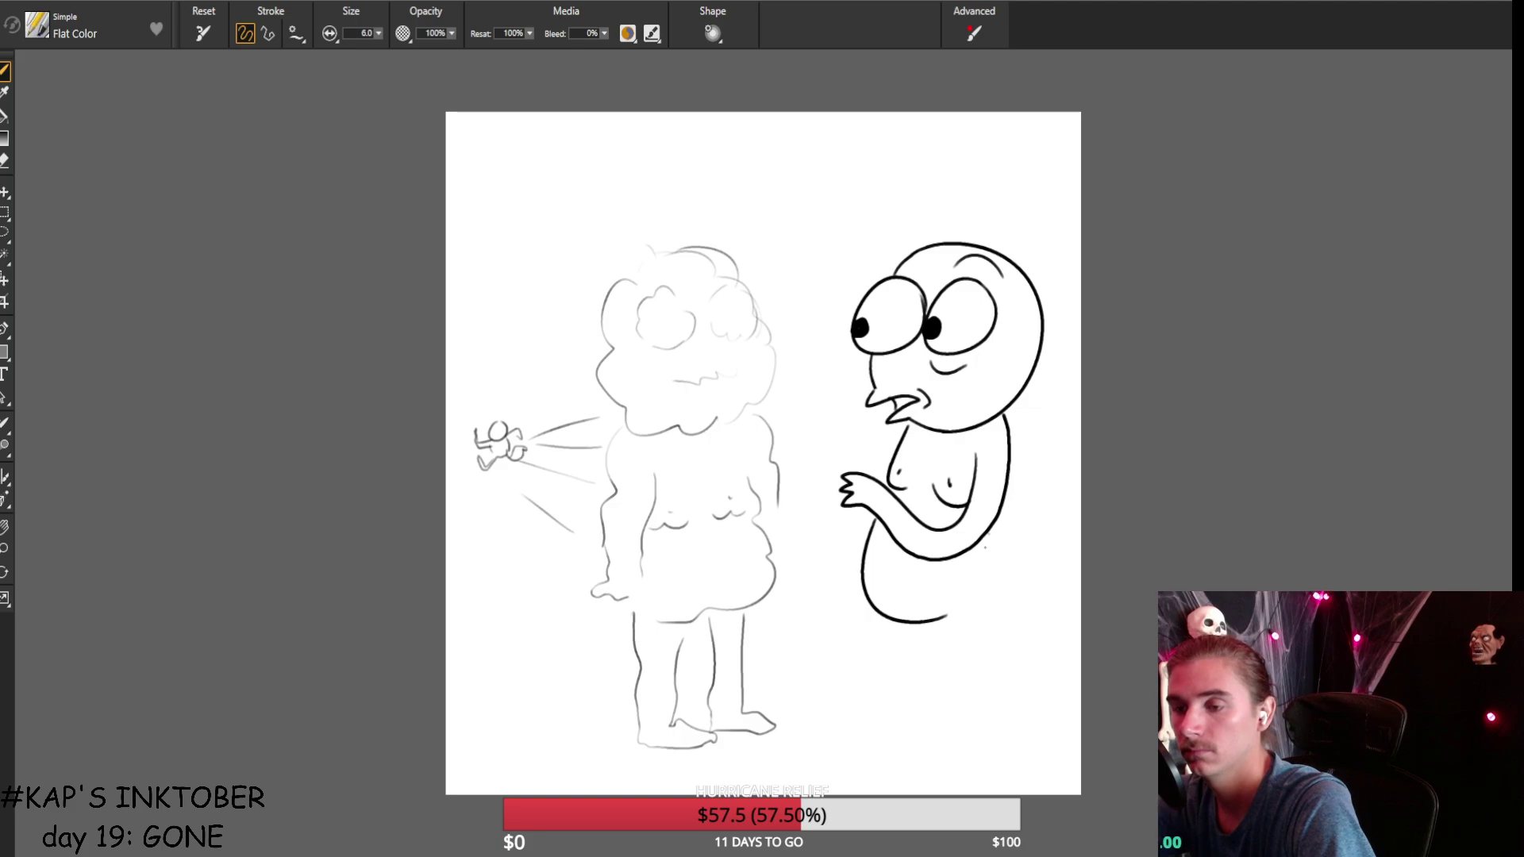
pyautogui.moveTo(988, 533); pyautogui.dragTo(978, 728)
pyautogui.moveTo(943, 614)
pyautogui.mouseDown()
pyautogui.moveTo(948, 738)
pyautogui.moveTo(892, 758)
pyautogui.moveTo(973, 768)
pyautogui.moveTo(919, 762)
pyautogui.moveTo(975, 766)
pyautogui.moveTo(985, 755)
pyautogui.moveTo(932, 764)
pyautogui.moveTo(986, 748)
pyautogui.mouseUp()
pyautogui.hotkey('ctrl', 'z')
pyautogui.hotkey('ctrl', 'z')
pyautogui.hotkey('ctrl', 'z')
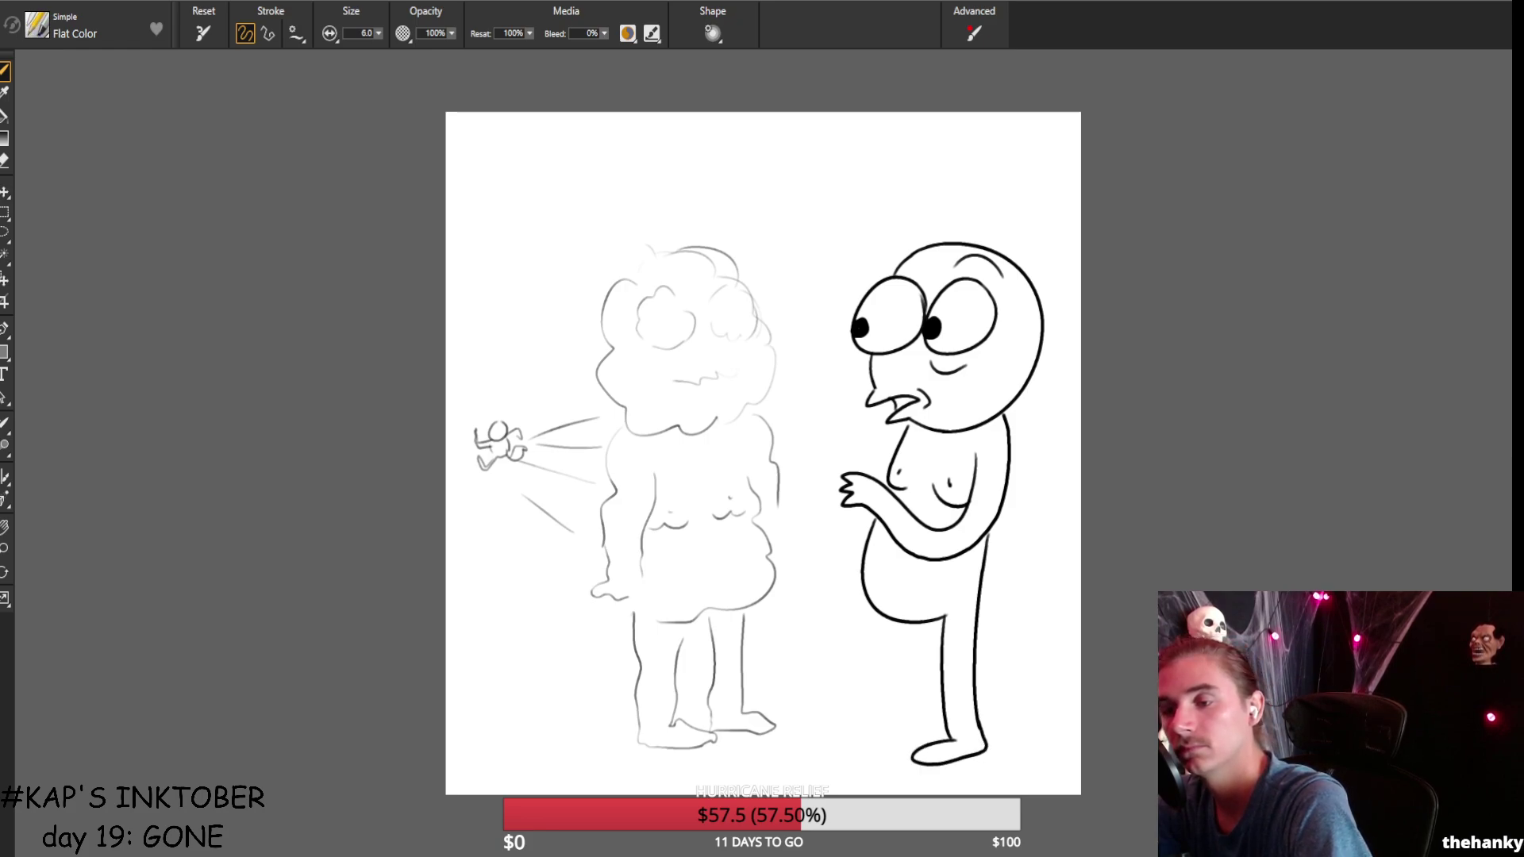
# Undo the leg and belly, and try a new, slightly lower belly curve with a leg below it.
pyautogui.hotkey('ctrl', 'z')
pyautogui.hotkey('ctrl', 'z')
pyautogui.hotkey('ctrl', 'z')
pyautogui.hotkey('ctrl', 'z')
pyautogui.hotkey('ctrl', 'z')
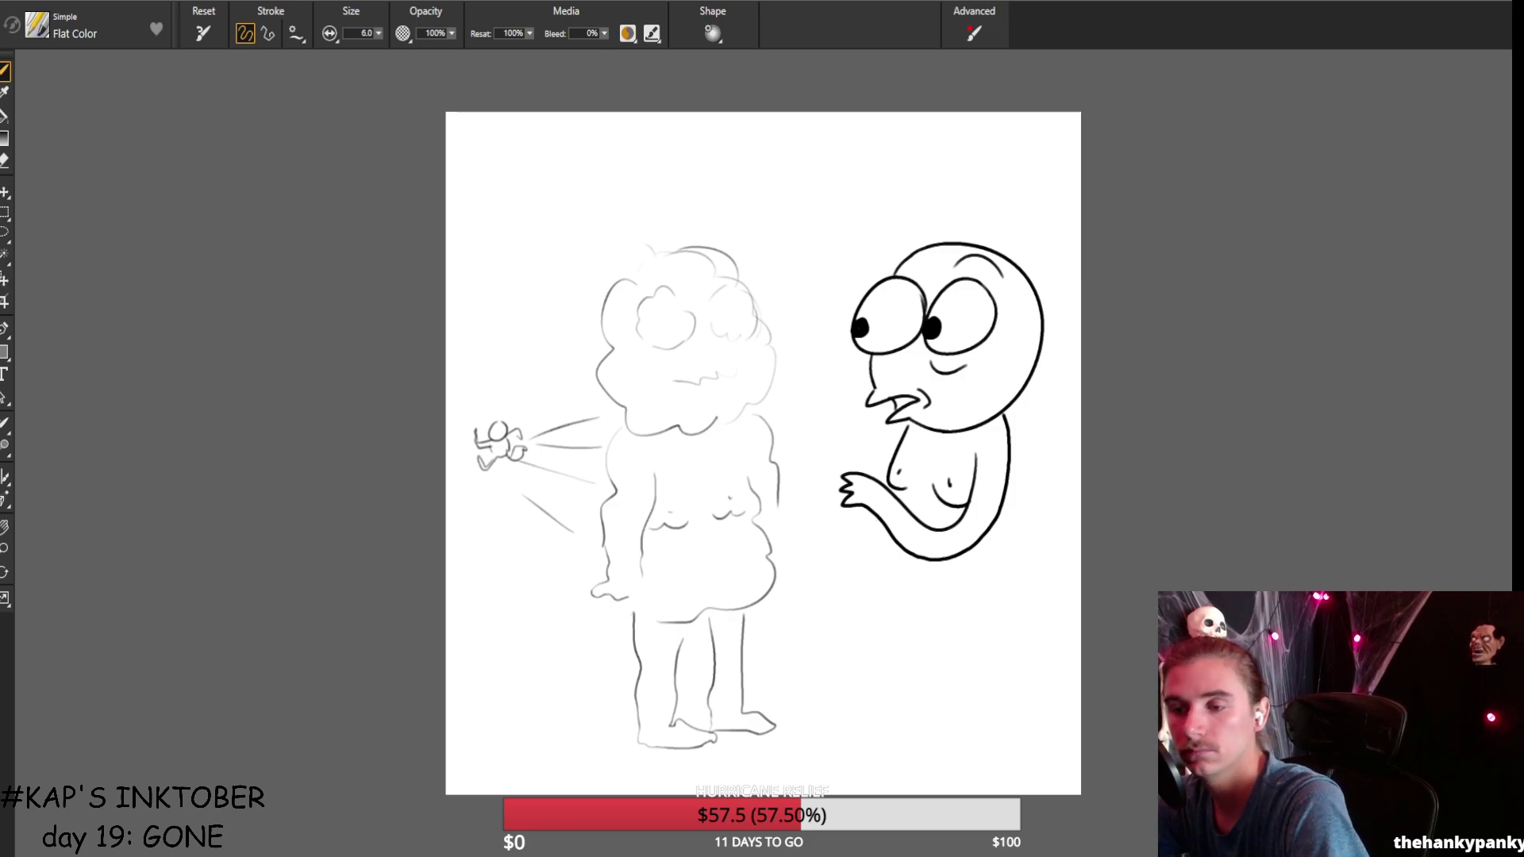
pyautogui.moveTo(865, 510); pyautogui.dragTo(943, 622)
pyautogui.hotkey('ctrl', 'z')
pyautogui.moveTo(869, 514)
pyautogui.mouseDown()
pyautogui.moveTo(939, 619)
pyautogui.moveTo(861, 552)
pyautogui.moveTo(939, 621)
pyautogui.mouseUp()
pyautogui.hotkey('ctrl', 'z')
pyautogui.hotkey('ctrl', 'z')
pyautogui.moveTo(871, 517)
pyautogui.mouseDown()
pyautogui.moveTo(858, 579)
pyautogui.moveTo(944, 625)
pyautogui.moveTo(945, 747)
pyautogui.mouseUp()
pyautogui.hotkey('ctrl', 'z')
pyautogui.hotkey('ctrl', 'z')
pyautogui.moveTo(944, 620)
pyautogui.mouseDown()
pyautogui.moveTo(950, 741)
pyautogui.moveTo(905, 755)
pyautogui.moveTo(972, 765)
pyautogui.moveTo(964, 647)
pyautogui.mouseUp()
# Undo the whole body back to the bare round head.
pyautogui.hotkey('ctrl', 'z')
pyautogui.hotkey('ctrl', 'z')
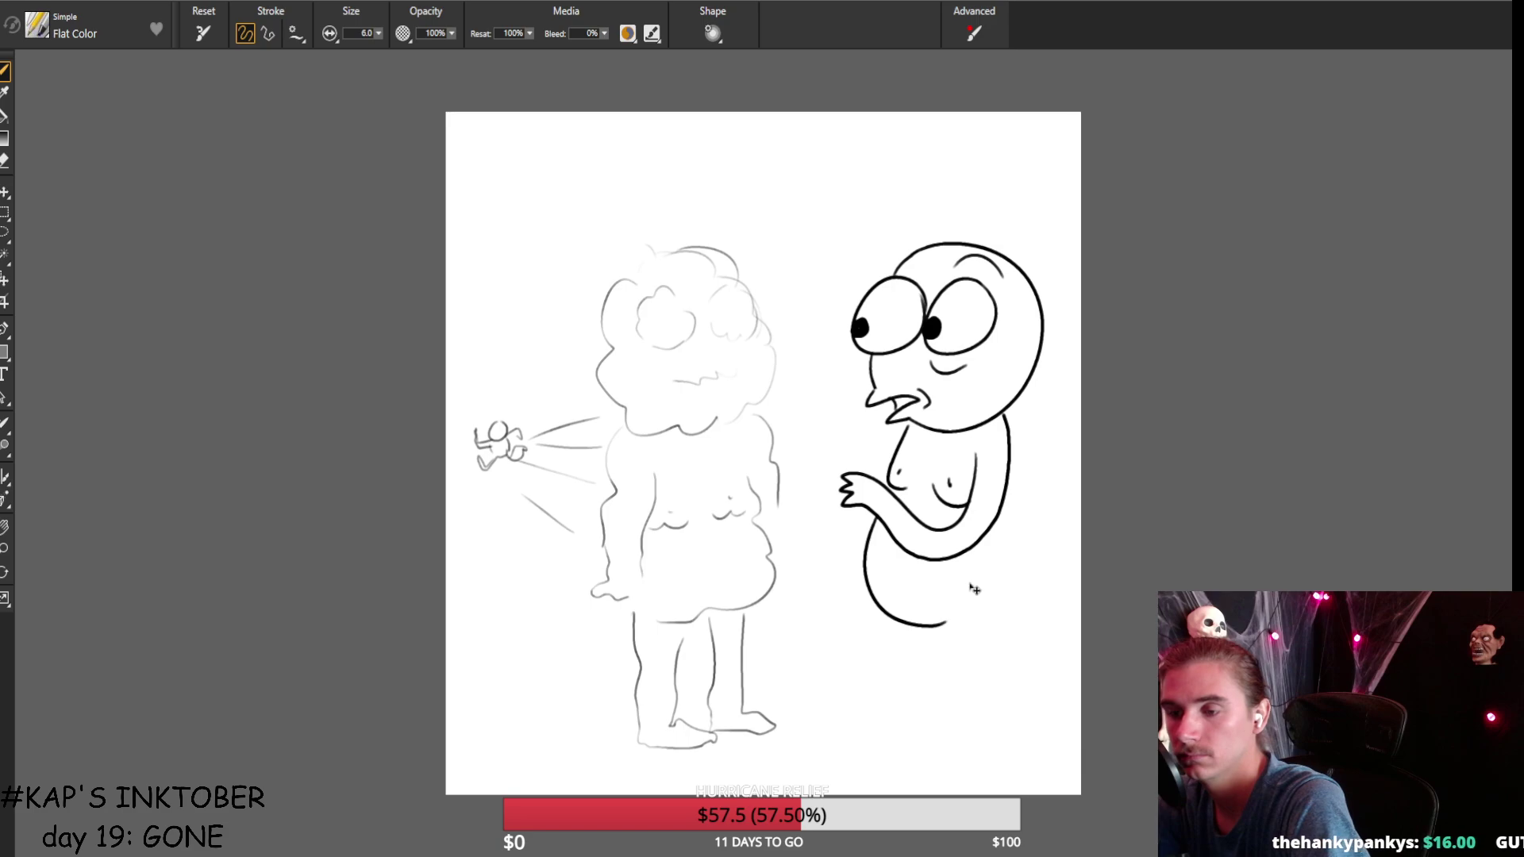
pyautogui.hotkey('ctrl', 'z')
pyautogui.hotkey('ctrl', 'z')
pyautogui.hotkey('ctrl', 'z')
# Redraw the bent arm further back from the head, with a wider elbow and a forward-reaching hand.
pyautogui.hotkey('ctrl', 'z')
pyautogui.hotkey('ctrl', 'z')
pyautogui.hotkey('ctrl', 'z')
pyautogui.hotkey('ctrl', 'z')
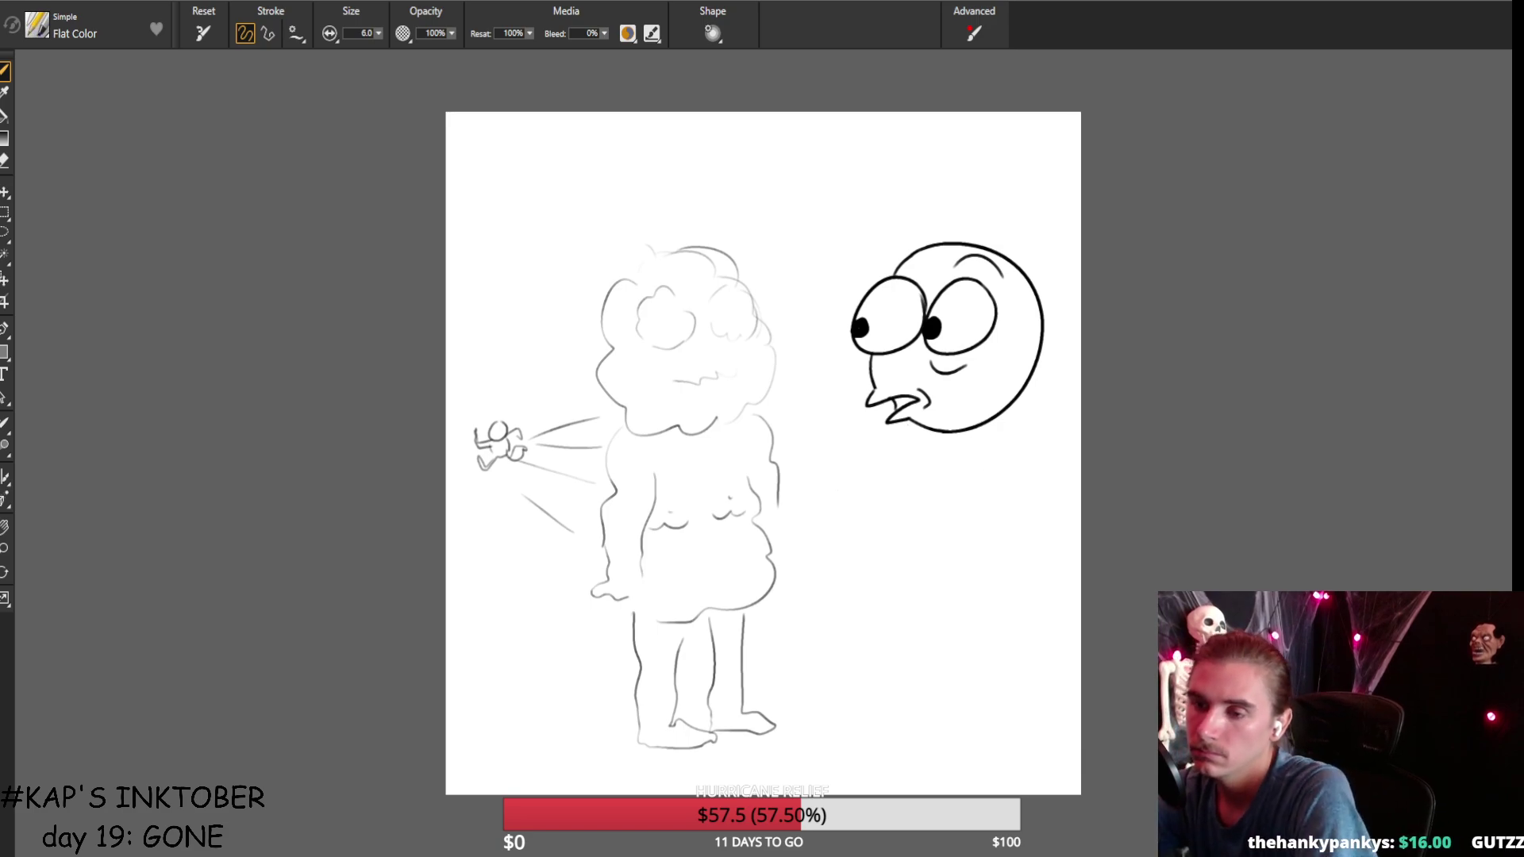
pyautogui.moveTo(937, 486)
pyautogui.mouseDown()
pyautogui.moveTo(981, 495)
pyautogui.moveTo(970, 561)
pyautogui.moveTo(870, 486)
pyautogui.moveTo(863, 516)
pyautogui.moveTo(912, 562)
pyautogui.moveTo(988, 580)
pyautogui.moveTo(1002, 426)
pyautogui.moveTo(913, 491)
pyautogui.moveTo(870, 481)
pyautogui.moveTo(918, 522)
pyautogui.moveTo(990, 541)
pyautogui.moveTo(1018, 454)
pyautogui.moveTo(1011, 416)
pyautogui.mouseUp()
pyautogui.hotkey('ctrl', 'z')
pyautogui.hotkey('ctrl', 'z')
pyautogui.hotkey('ctrl', 'z')
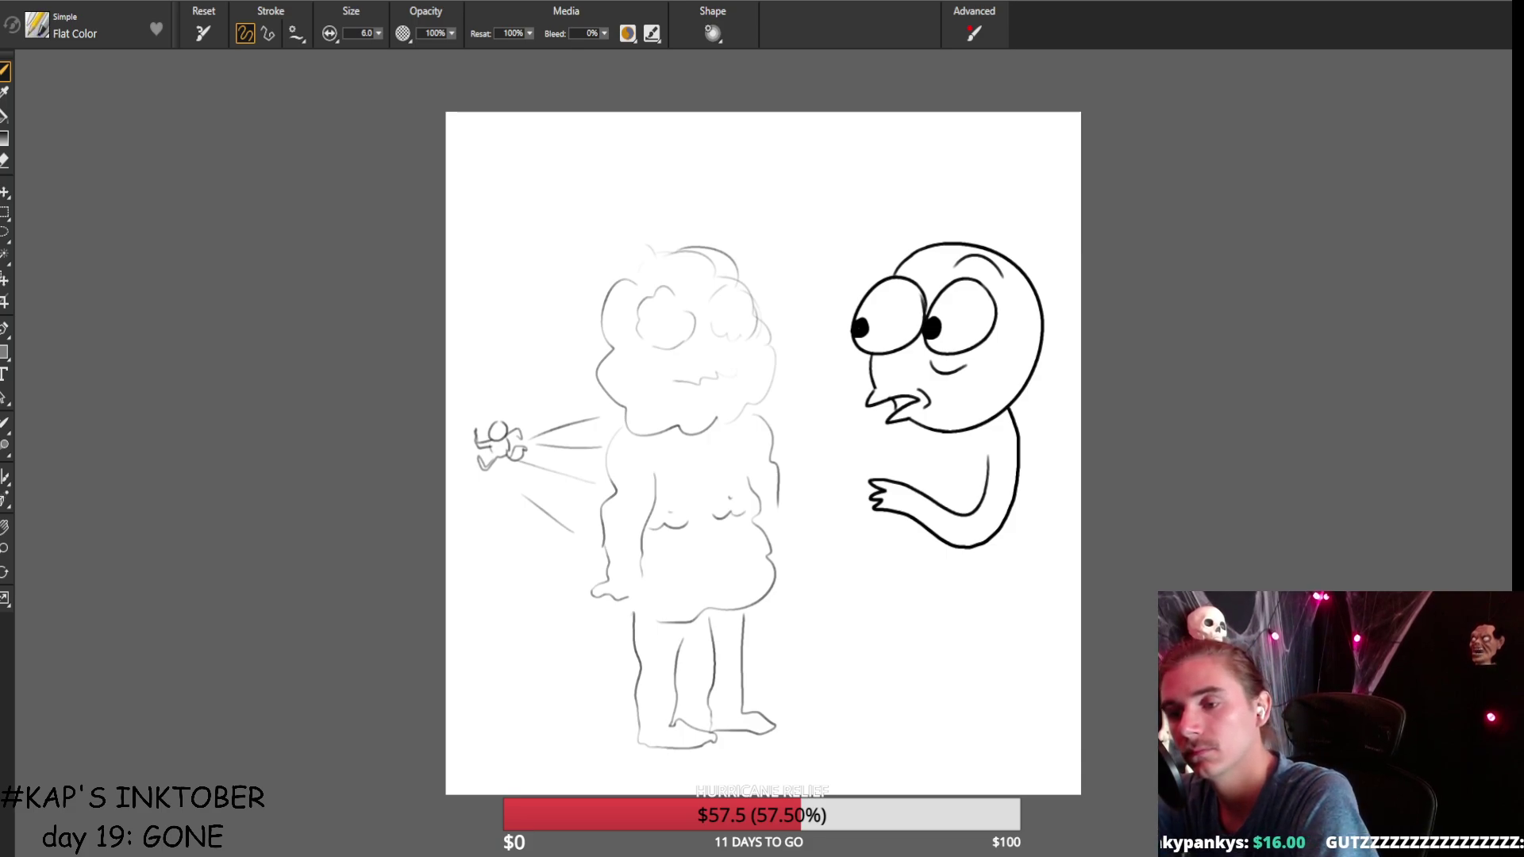
pyautogui.hotkey('ctrl', 'z')
pyautogui.hotkey('ctrl', 'z')
pyautogui.moveTo(993, 458)
pyautogui.mouseDown()
pyautogui.moveTo(933, 525)
pyautogui.moveTo(870, 495)
pyautogui.moveTo(879, 526)
pyautogui.moveTo(944, 554)
pyautogui.moveTo(1010, 549)
pyautogui.moveTo(1032, 452)
pyautogui.moveTo(1014, 401)
pyautogui.mouseUp()
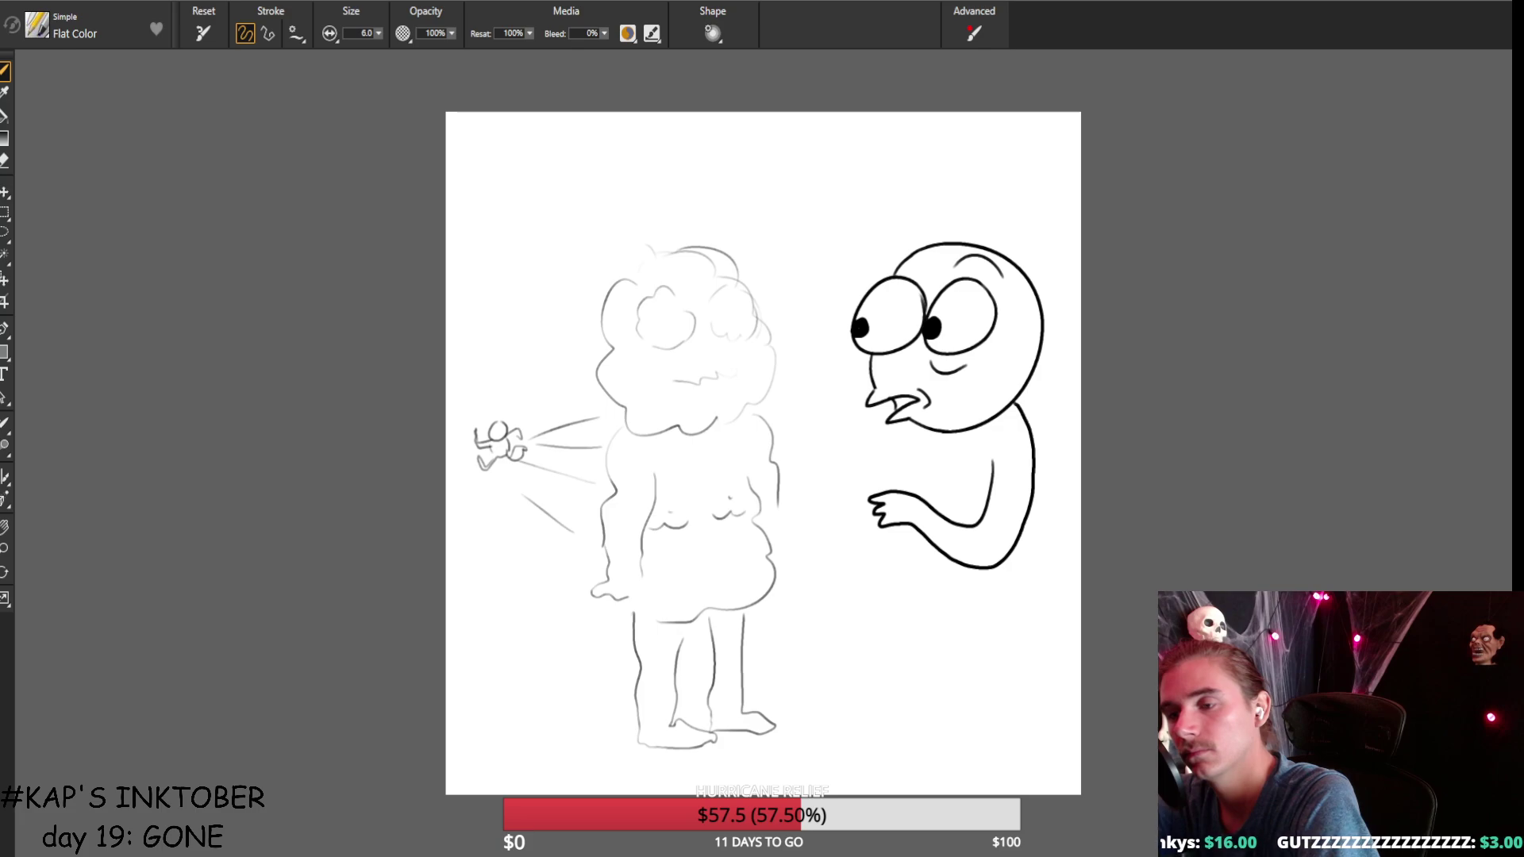
# Add a chest curve with a nipple above the arm, try the torso's front line, and undo back to the head.
pyautogui.hotkey('ctrl', 'z')
pyautogui.moveTo(958, 505); pyautogui.dragTo(984, 507)
pyautogui.click(958, 487)
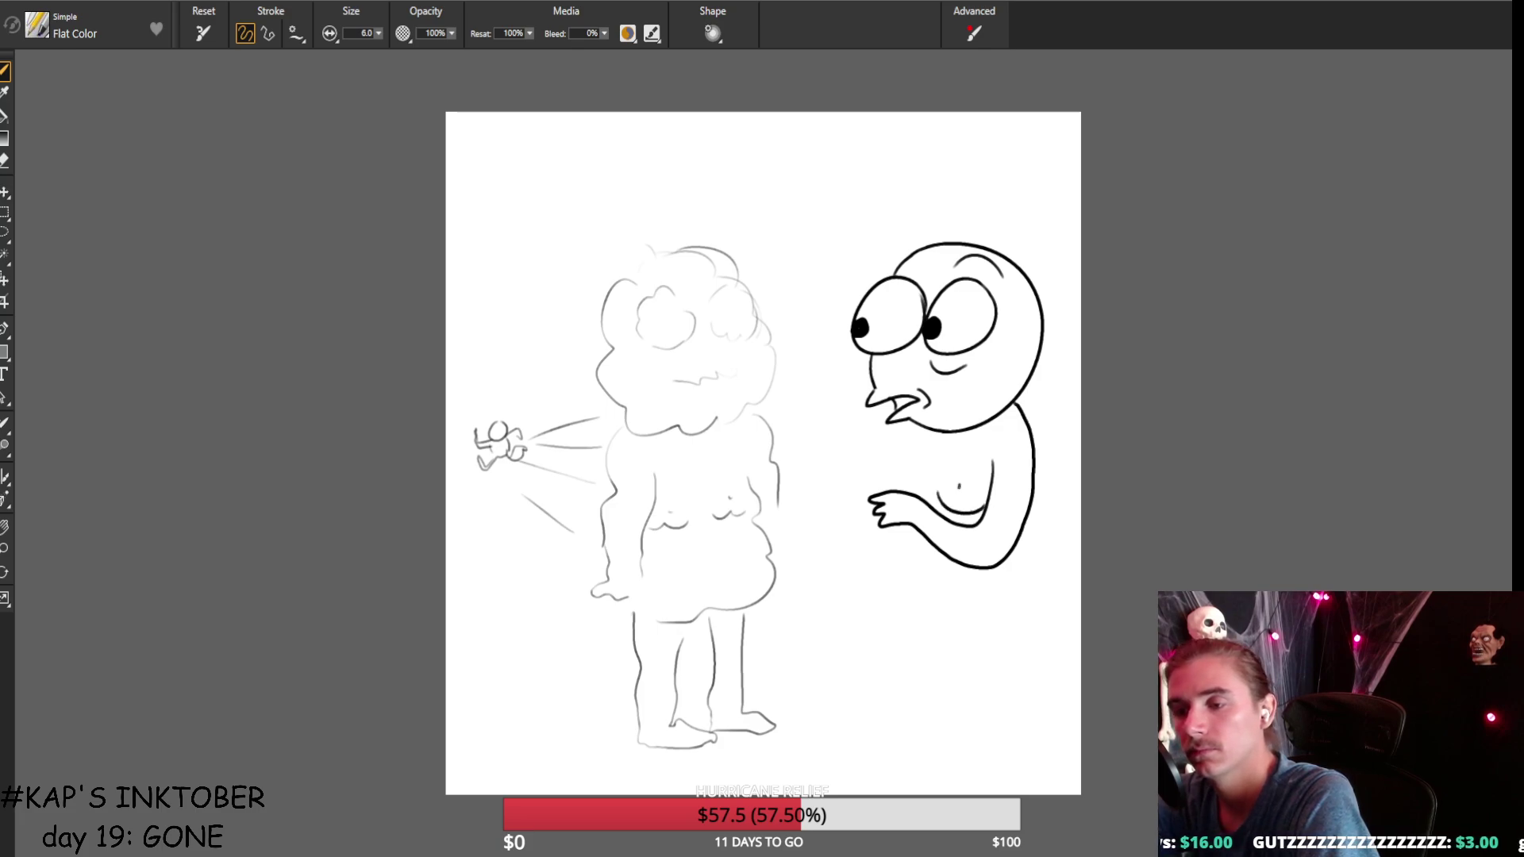
pyautogui.moveTo(908, 430); pyautogui.dragTo(886, 488)
pyautogui.hotkey('ctrl', 'z')
pyautogui.moveTo(909, 422)
pyautogui.mouseDown()
pyautogui.moveTo(882, 491)
pyautogui.moveTo(913, 657)
pyautogui.mouseUp()
pyautogui.hotkey('ctrl', 'z')
pyautogui.hotkey('ctrl', 'z')
pyautogui.moveTo(909, 455); pyautogui.dragTo(892, 490)
pyautogui.hotkey('ctrl', 'z')
pyautogui.hotkey('ctrl', 'z')
pyautogui.hotkey('ctrl', 'z')
pyautogui.hotkey('ctrl', 'z')
pyautogui.hotkey('ctrl', 'z')
pyautogui.hotkey('ctrl', 'z')
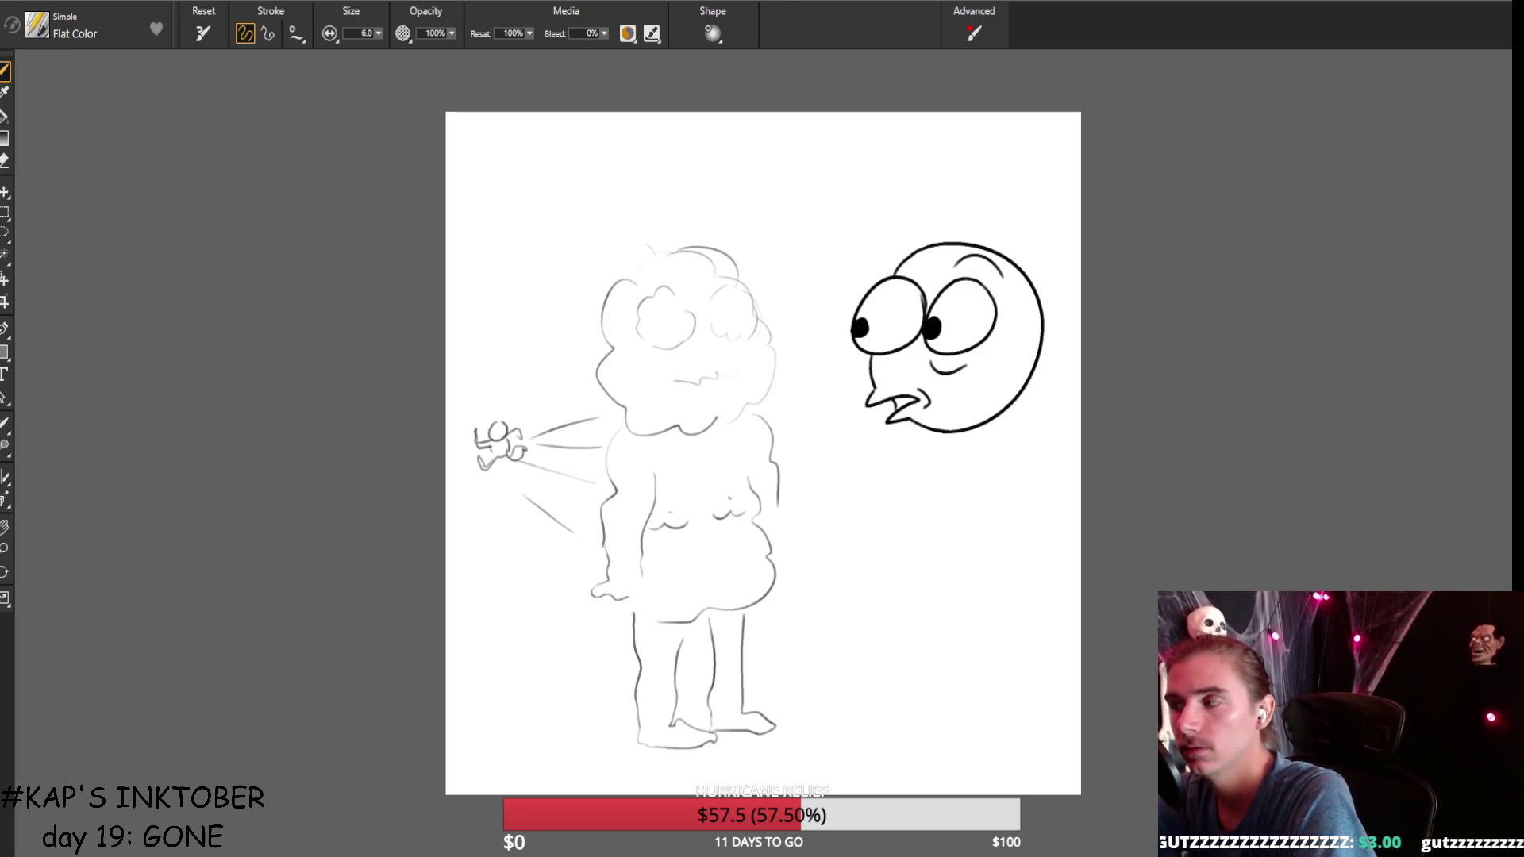
# Draw a straight arm hanging down from the back of the round head, with the fingered hand turned backward.
pyautogui.moveTo(988, 471)
pyautogui.mouseDown()
pyautogui.moveTo(986, 633)
pyautogui.moveTo(1029, 613)
pyautogui.mouseUp()
pyautogui.hotkey('ctrl', 'z')
pyautogui.moveTo(989, 468)
pyautogui.mouseDown()
pyautogui.moveTo(984, 616)
pyautogui.moveTo(1028, 593)
pyautogui.moveTo(1023, 562)
pyautogui.moveTo(1009, 573)
pyautogui.moveTo(1018, 422)
pyautogui.mouseUp()
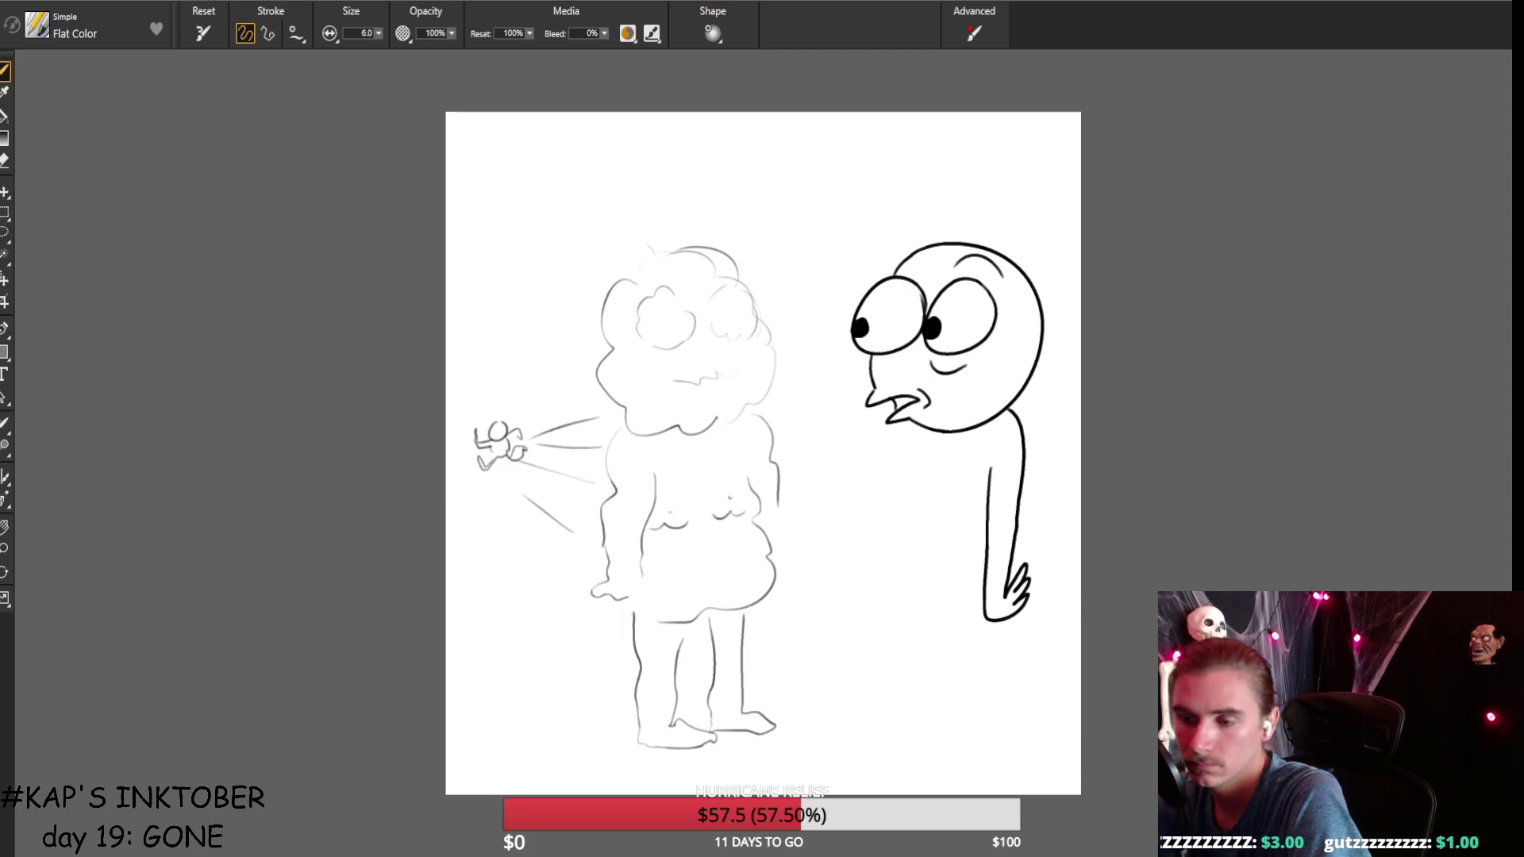
# Draw the round-headed figure's torso with two chest curves, nipples and a bulging belly, plus a straight near leg with a forward-pointing foot.
pyautogui.moveTo(934, 500); pyautogui.dragTo(978, 512)
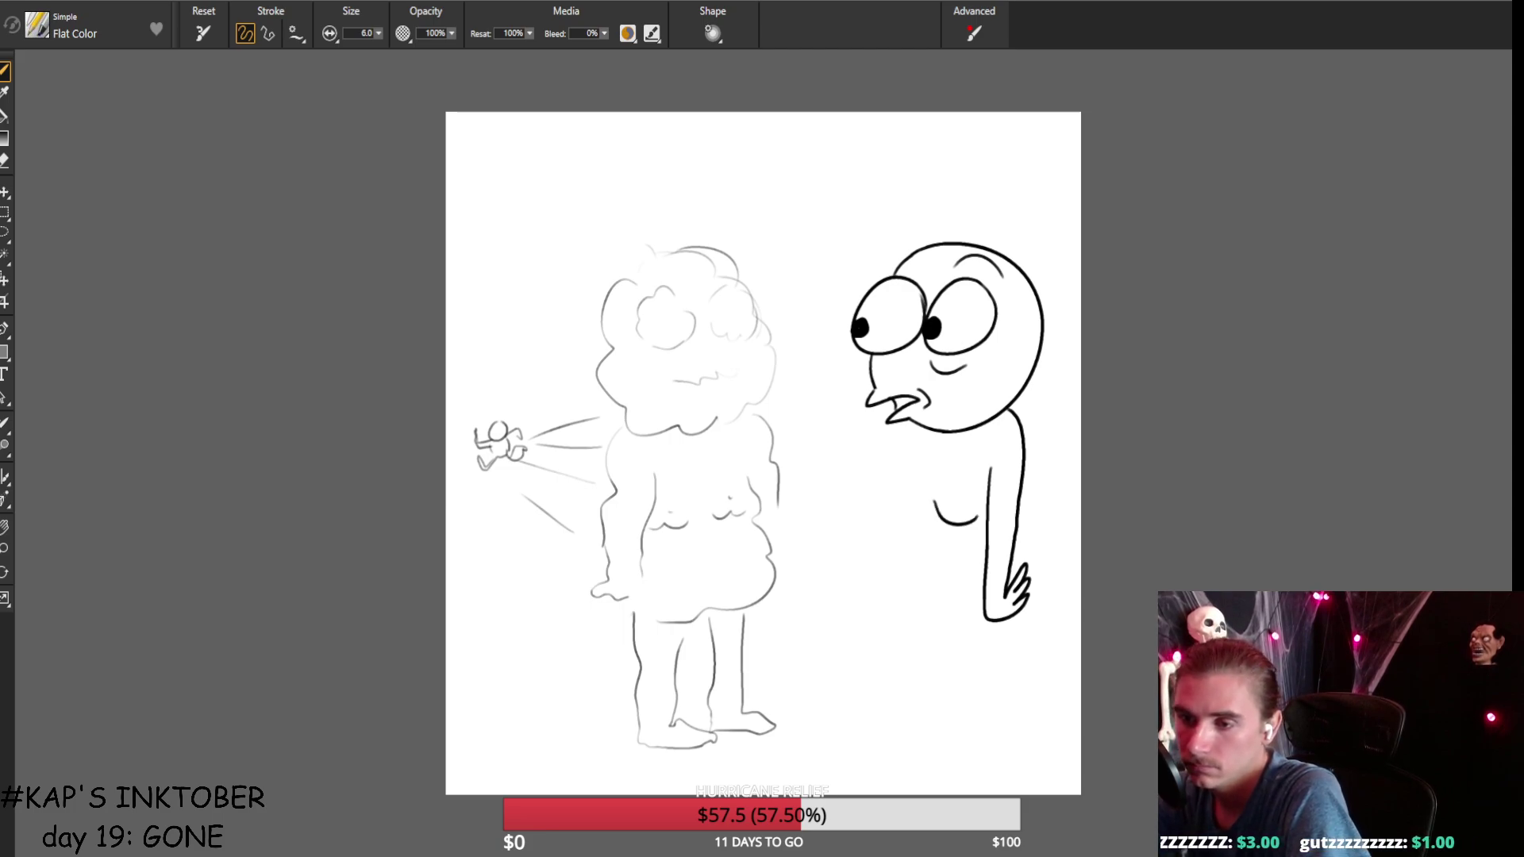
pyautogui.moveTo(909, 426)
pyautogui.mouseDown()
pyautogui.moveTo(882, 486)
pyautogui.moveTo(913, 513)
pyautogui.moveTo(944, 741)
pyautogui.mouseUp()
pyautogui.click(897, 488)
pyautogui.hotkey('ctrl', 'z')
pyautogui.moveTo(937, 615)
pyautogui.mouseDown()
pyautogui.moveTo(936, 732)
pyautogui.moveTo(958, 750)
pyautogui.mouseUp()
pyautogui.hotkey('ctrl', 'z')
pyautogui.hotkey('ctrl', 'z')
pyautogui.moveTo(882, 514)
pyautogui.mouseDown()
pyautogui.moveTo(892, 633)
pyautogui.moveTo(953, 623)
pyautogui.moveTo(966, 762)
pyautogui.mouseUp()
pyautogui.hotkey('ctrl', 'z')
pyautogui.moveTo(952, 616)
pyautogui.mouseDown()
pyautogui.moveTo(946, 730)
pyautogui.moveTo(975, 746)
pyautogui.moveTo(984, 689)
pyautogui.mouseUp()
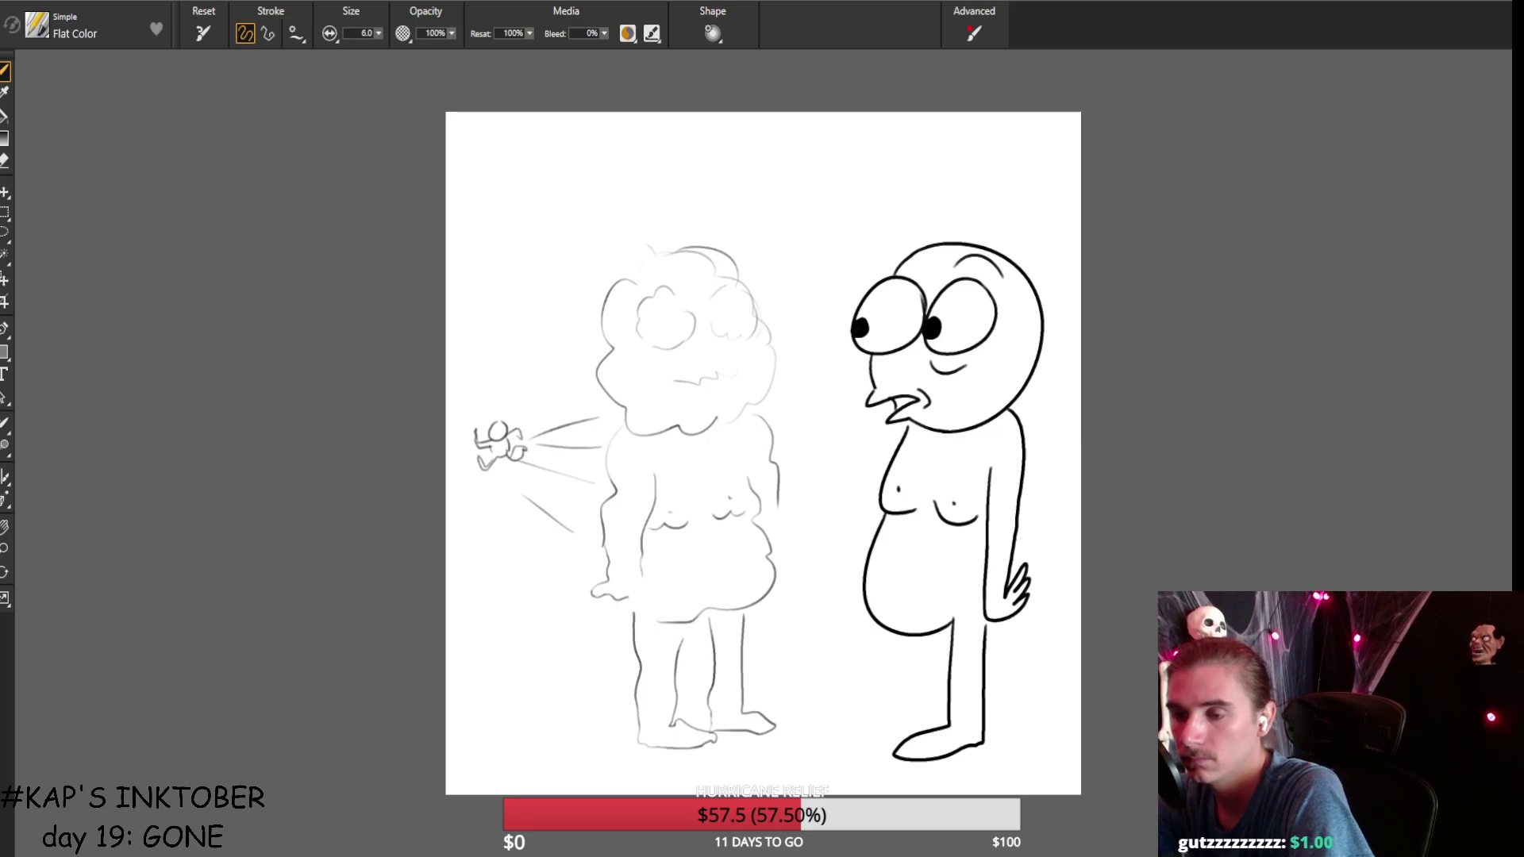
# Redraw the near leg below the hanging arm as two straight lines ending in a rounded, forward-pointing foot.
pyautogui.hotkey('ctrl', 'z')
pyautogui.hotkey('ctrl', 'z')
pyautogui.hotkey('ctrl', 'z')
pyautogui.moveTo(957, 622)
pyautogui.mouseDown()
pyautogui.moveTo(951, 742)
pyautogui.moveTo(989, 755)
pyautogui.mouseUp()
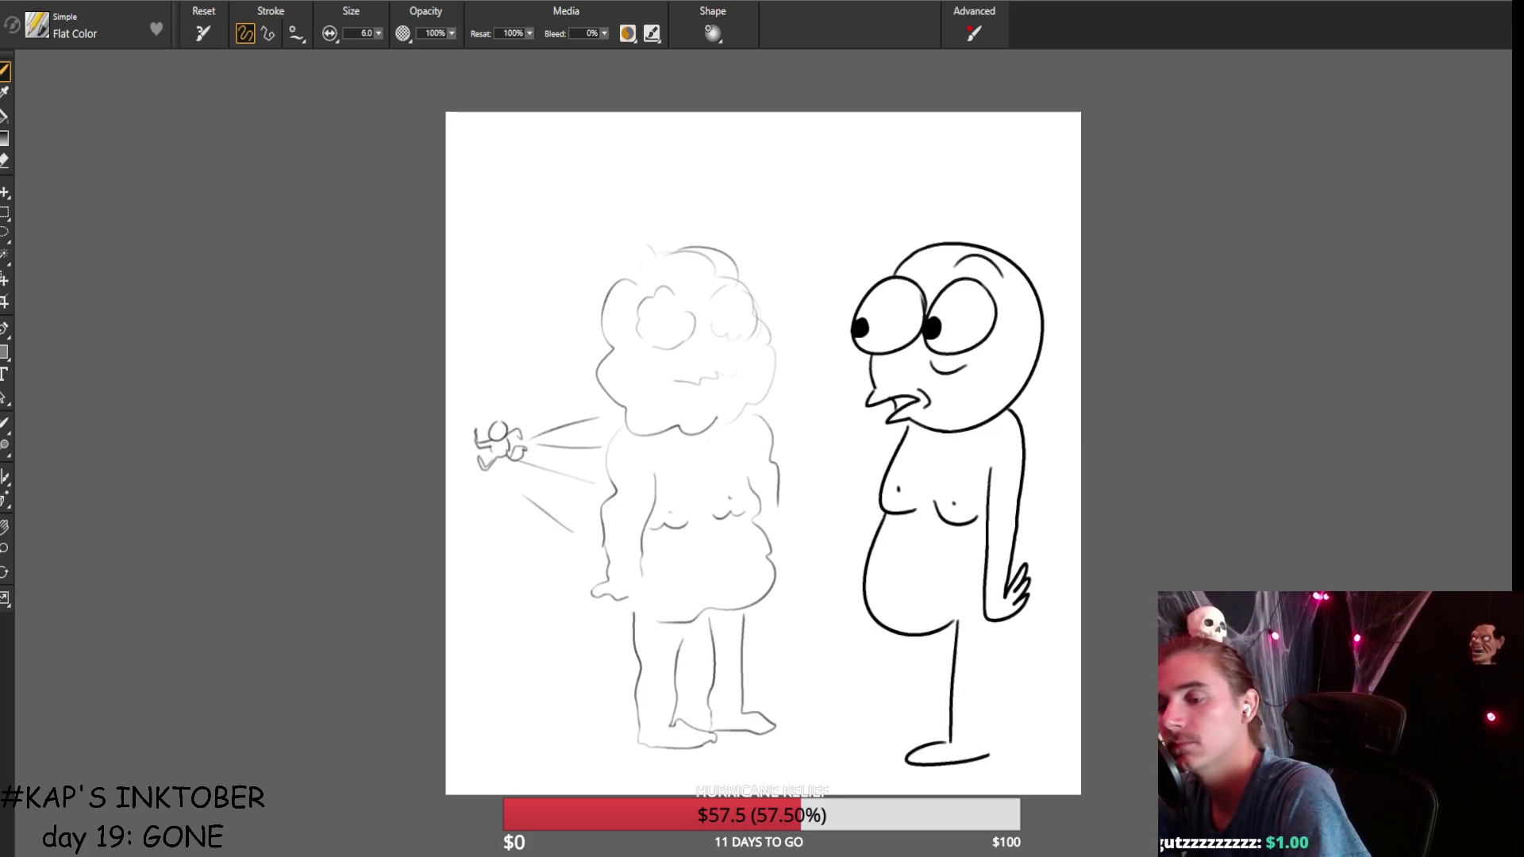
pyautogui.moveTo(986, 623)
pyautogui.mouseDown()
pyautogui.moveTo(986, 762)
pyautogui.moveTo(992, 750)
pyautogui.mouseUp()
pyautogui.hotkey('ctrl', 'z')
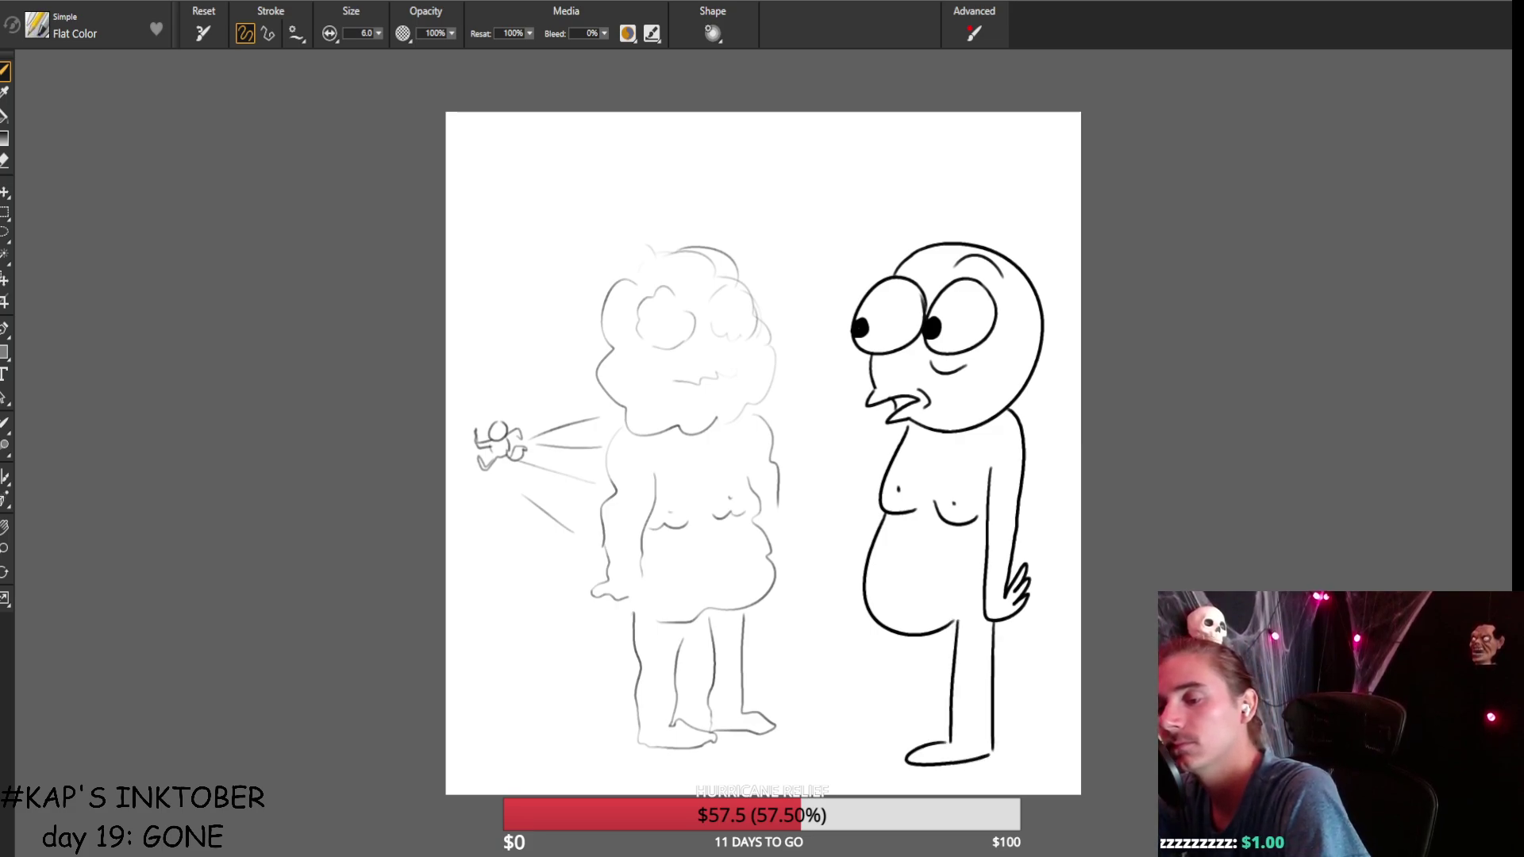
pyautogui.hotkey('ctrl', 'z')
pyautogui.moveTo(991, 615); pyautogui.dragTo(987, 754)
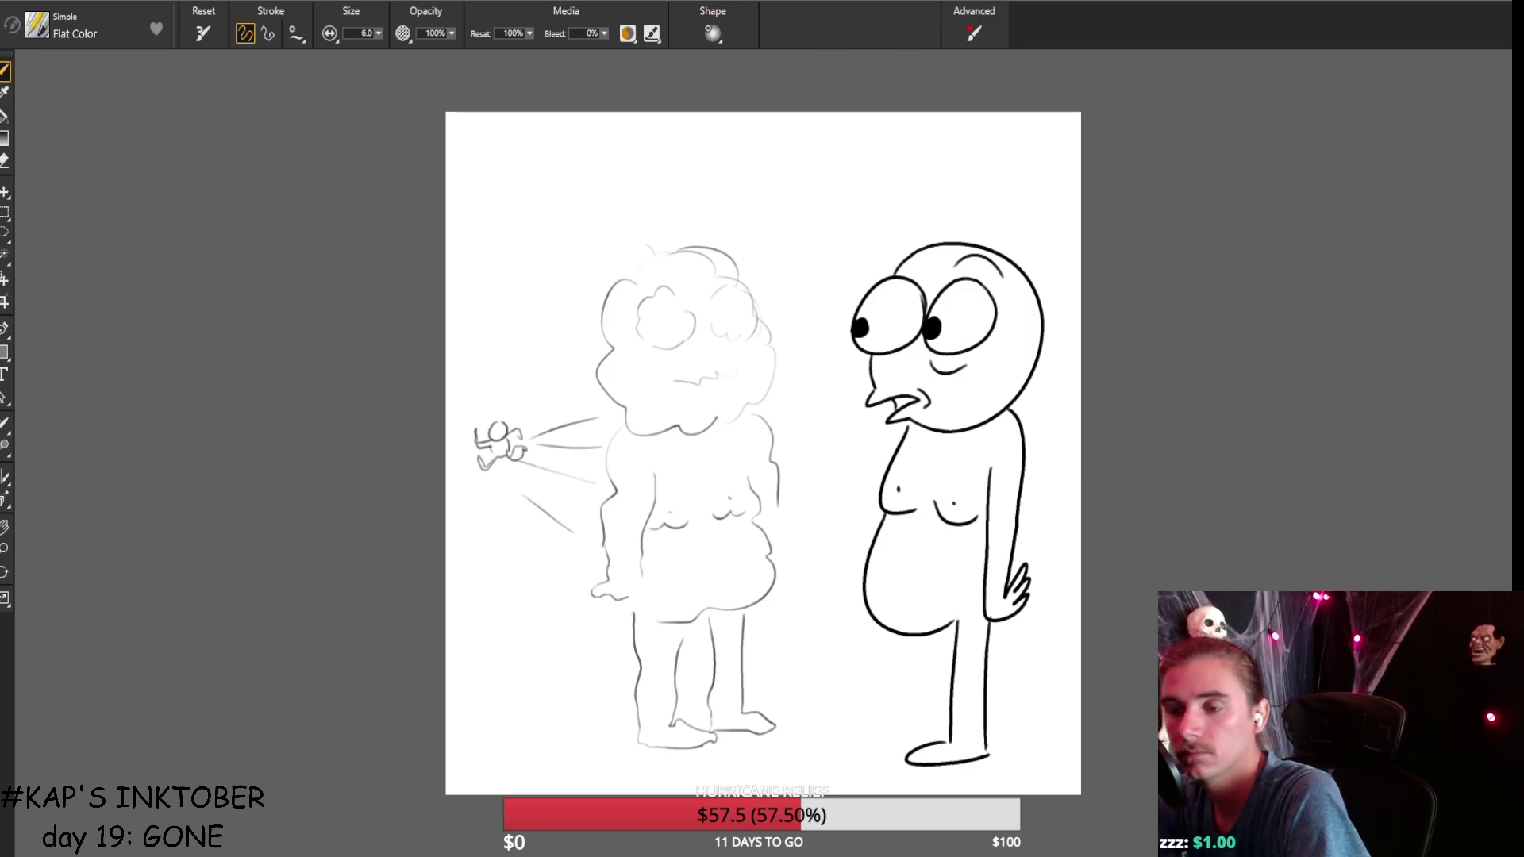
# Draw the far leg beneath the front of the belly, with a rounded foot pointing forward.
pyautogui.moveTo(871, 629); pyautogui.dragTo(870, 735)
pyautogui.hotkey('ctrl', 'z')
pyautogui.moveTo(878, 624); pyautogui.dragTo(873, 737)
pyautogui.moveTo(873, 735)
pyautogui.mouseDown()
pyautogui.moveTo(828, 749)
pyautogui.moveTo(868, 766)
pyautogui.mouseUp()
pyautogui.hotkey('ctrl', 'z')
pyautogui.hotkey('ctrl', 'z')
pyautogui.moveTo(873, 623)
pyautogui.mouseDown()
pyautogui.moveTo(862, 746)
pyautogui.moveTo(829, 754)
pyautogui.mouseUp()
pyautogui.hotkey('ctrl', 'z')
pyautogui.moveTo(875, 624)
pyautogui.mouseDown()
pyautogui.moveTo(829, 749)
pyautogui.moveTo(901, 754)
pyautogui.mouseUp()
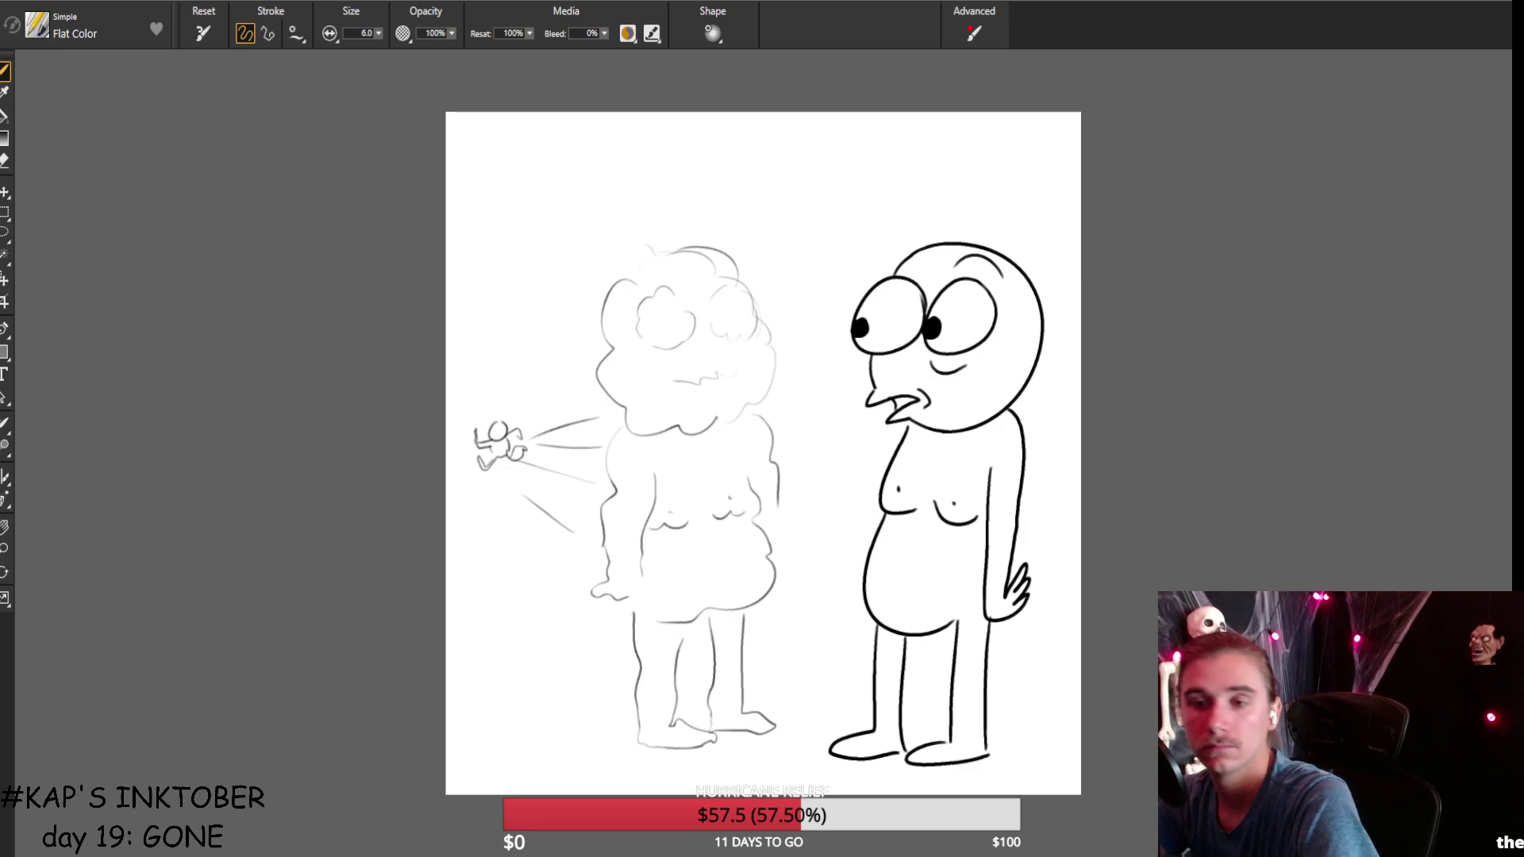
# Move the whole inked figure slightly up and away from the cloud-headed character, and return to the brush.
pyautogui.press('f')
pyautogui.moveTo(913, 511)
pyautogui.mouseDown()
pyautogui.moveTo(911, 488)
pyautogui.moveTo(919, 502)
pyautogui.mouseUp()
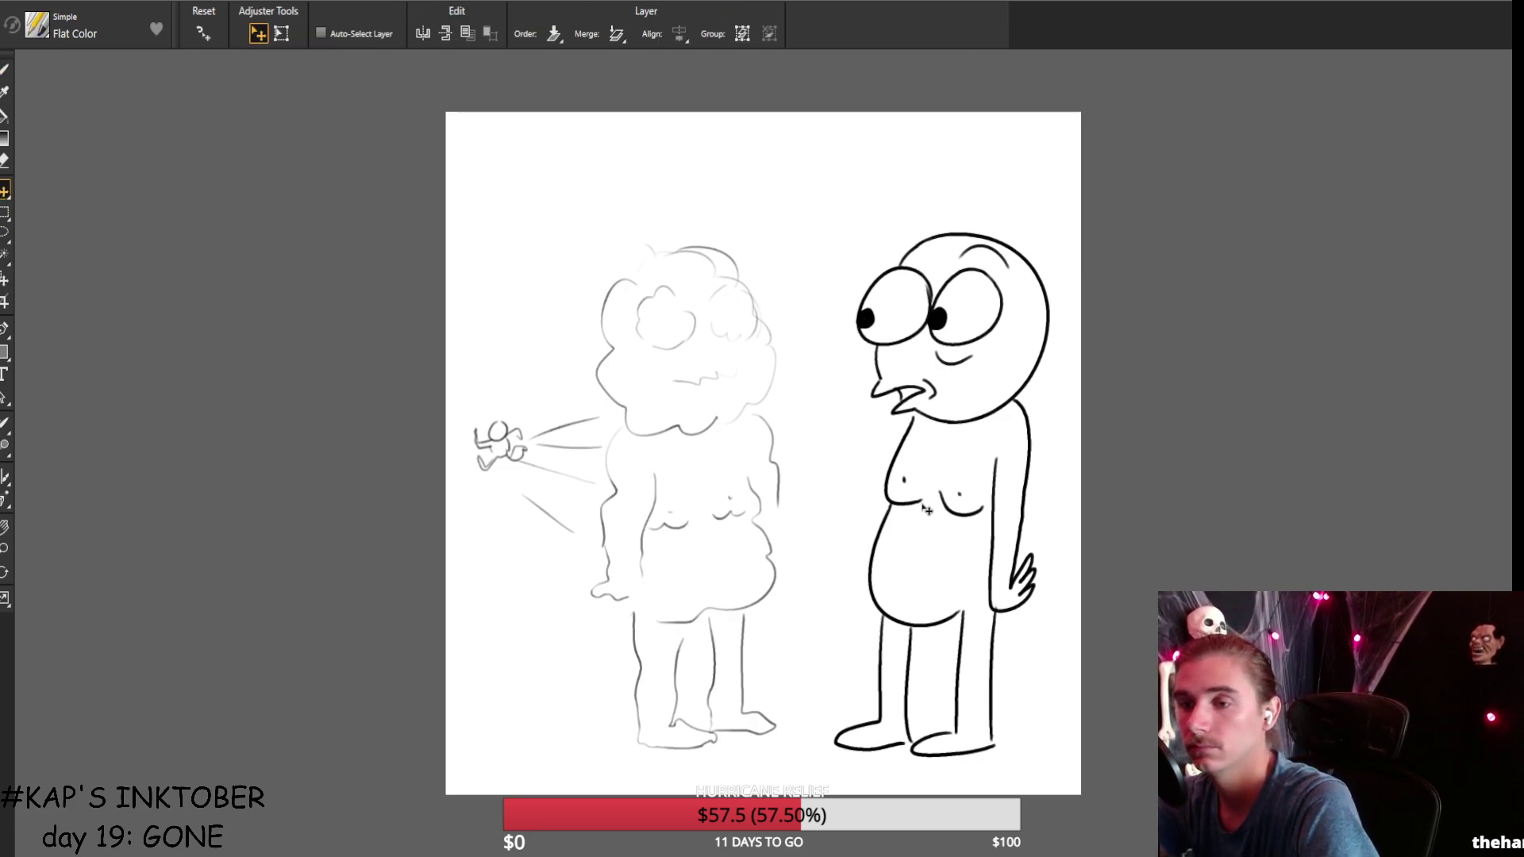
pyautogui.click(4, 71)
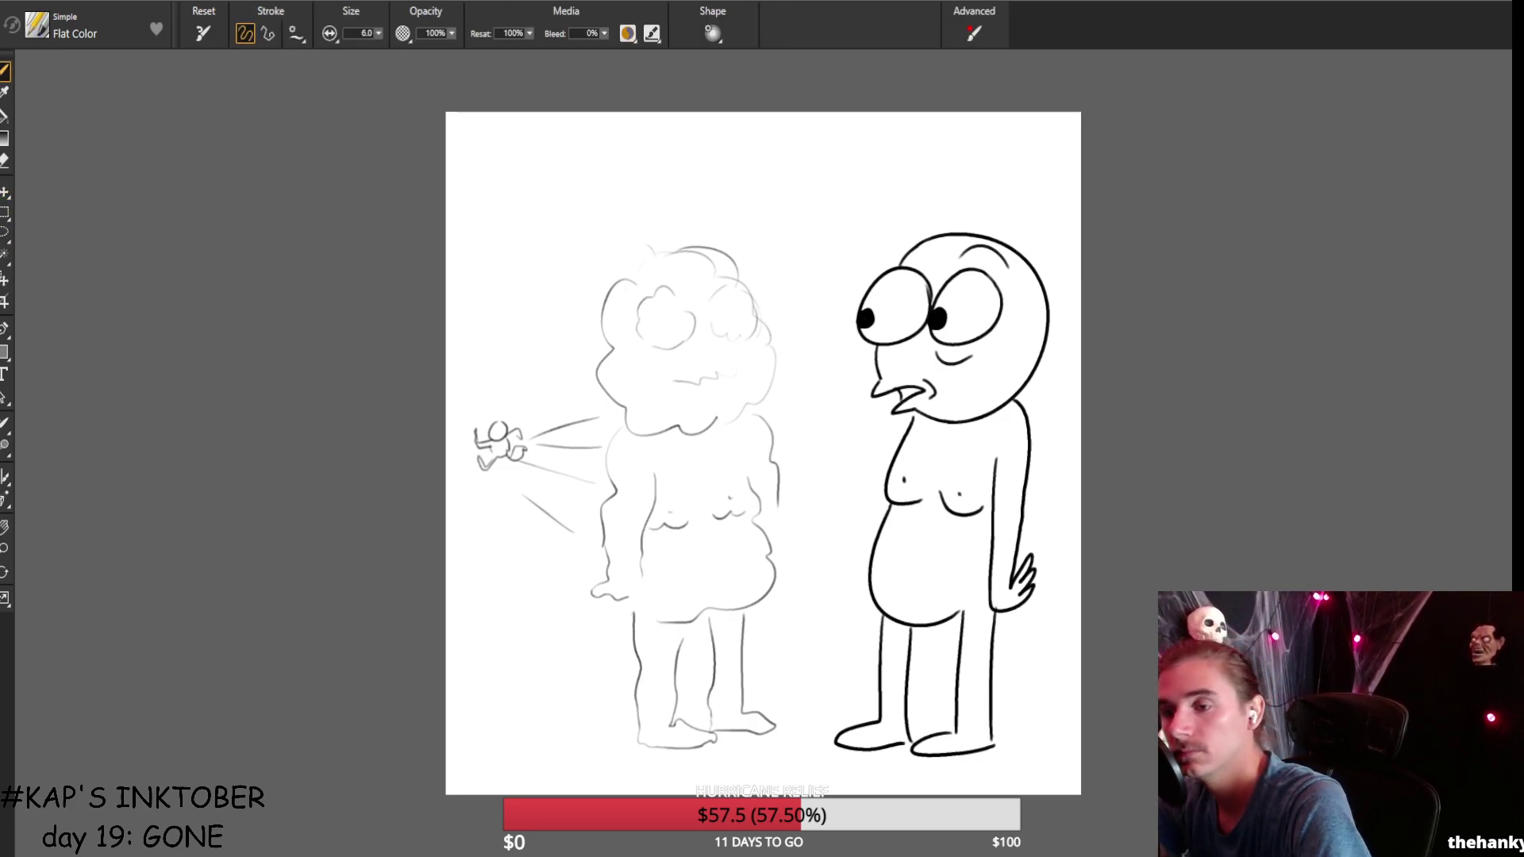
# Try several versions of a raised front arm with a fingered hand beside the round-headed figure's chest.
pyautogui.moveTo(907, 419)
pyautogui.mouseDown()
pyautogui.moveTo(881, 467)
pyautogui.moveTo(828, 502)
pyautogui.mouseUp()
pyautogui.hotkey('ctrl', 'z')
pyautogui.hotkey('ctrl', 'z')
pyautogui.moveTo(911, 414); pyautogui.dragTo(827, 474)
pyautogui.hotkey('ctrl', 'z')
pyautogui.moveTo(910, 411); pyautogui.dragTo(835, 503)
pyautogui.hotkey('ctrl', 'z')
pyautogui.moveTo(907, 414)
pyautogui.mouseDown()
pyautogui.moveTo(800, 488)
pyautogui.moveTo(859, 560)
pyautogui.moveTo(878, 546)
pyautogui.moveTo(802, 478)
pyautogui.mouseUp()
pyautogui.hotkey('ctrl', 'z')
pyautogui.hotkey('ctrl', 'z')
pyautogui.hotkey('ctrl', 'z')
pyautogui.hotkey('ctrl', 'z')
pyautogui.moveTo(889, 502)
pyautogui.mouseDown()
pyautogui.moveTo(857, 538)
pyautogui.moveTo(847, 483)
pyautogui.mouseUp()
pyautogui.hotkey('ctrl', 'z')
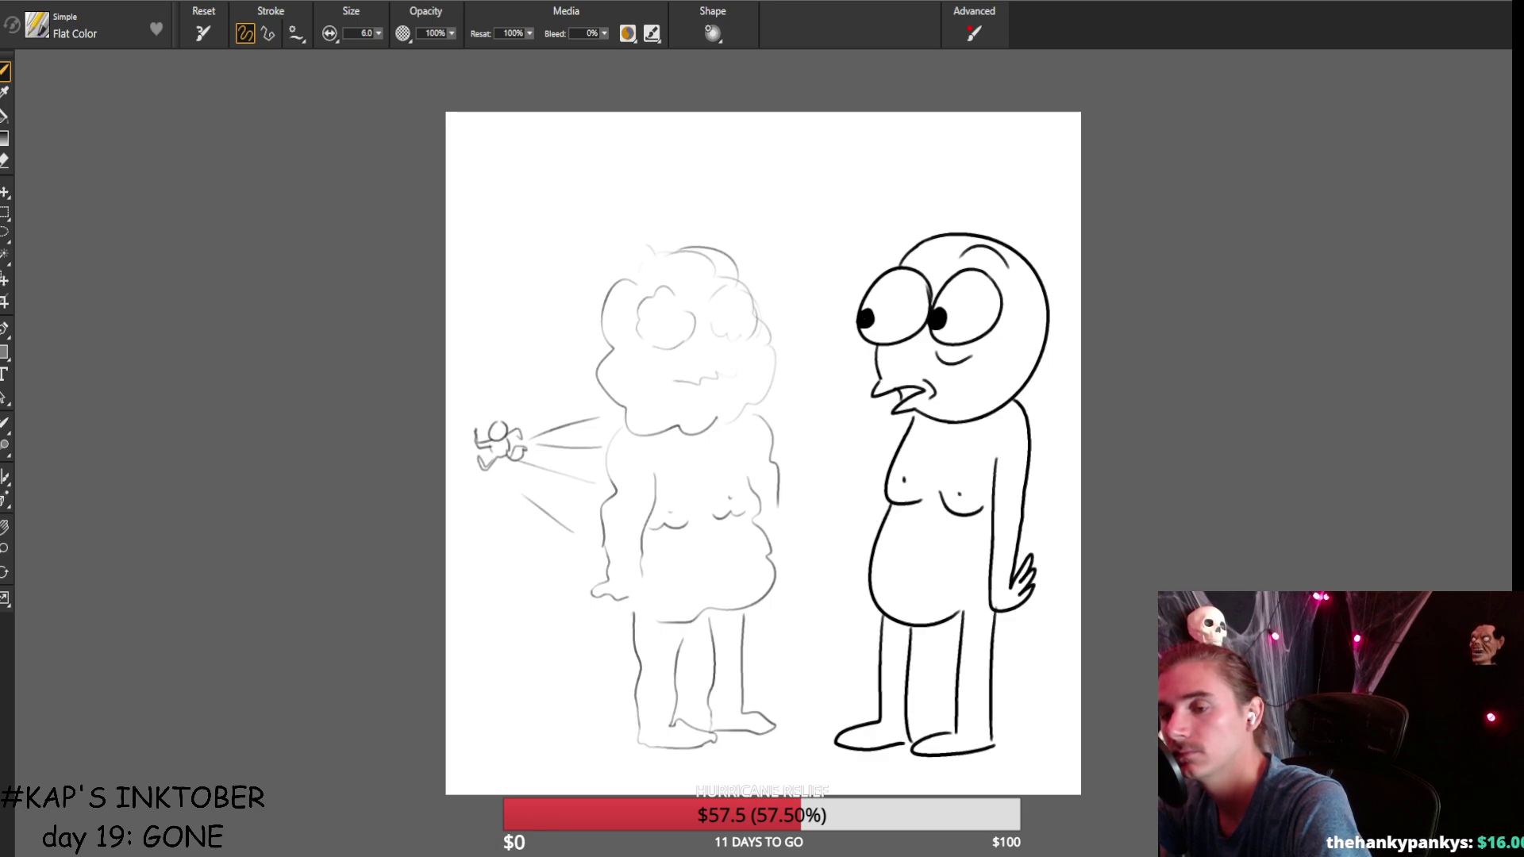
pyautogui.moveTo(871, 548)
pyautogui.mouseDown()
pyautogui.moveTo(817, 448)
pyautogui.moveTo(835, 437)
pyautogui.moveTo(889, 503)
pyautogui.mouseUp()
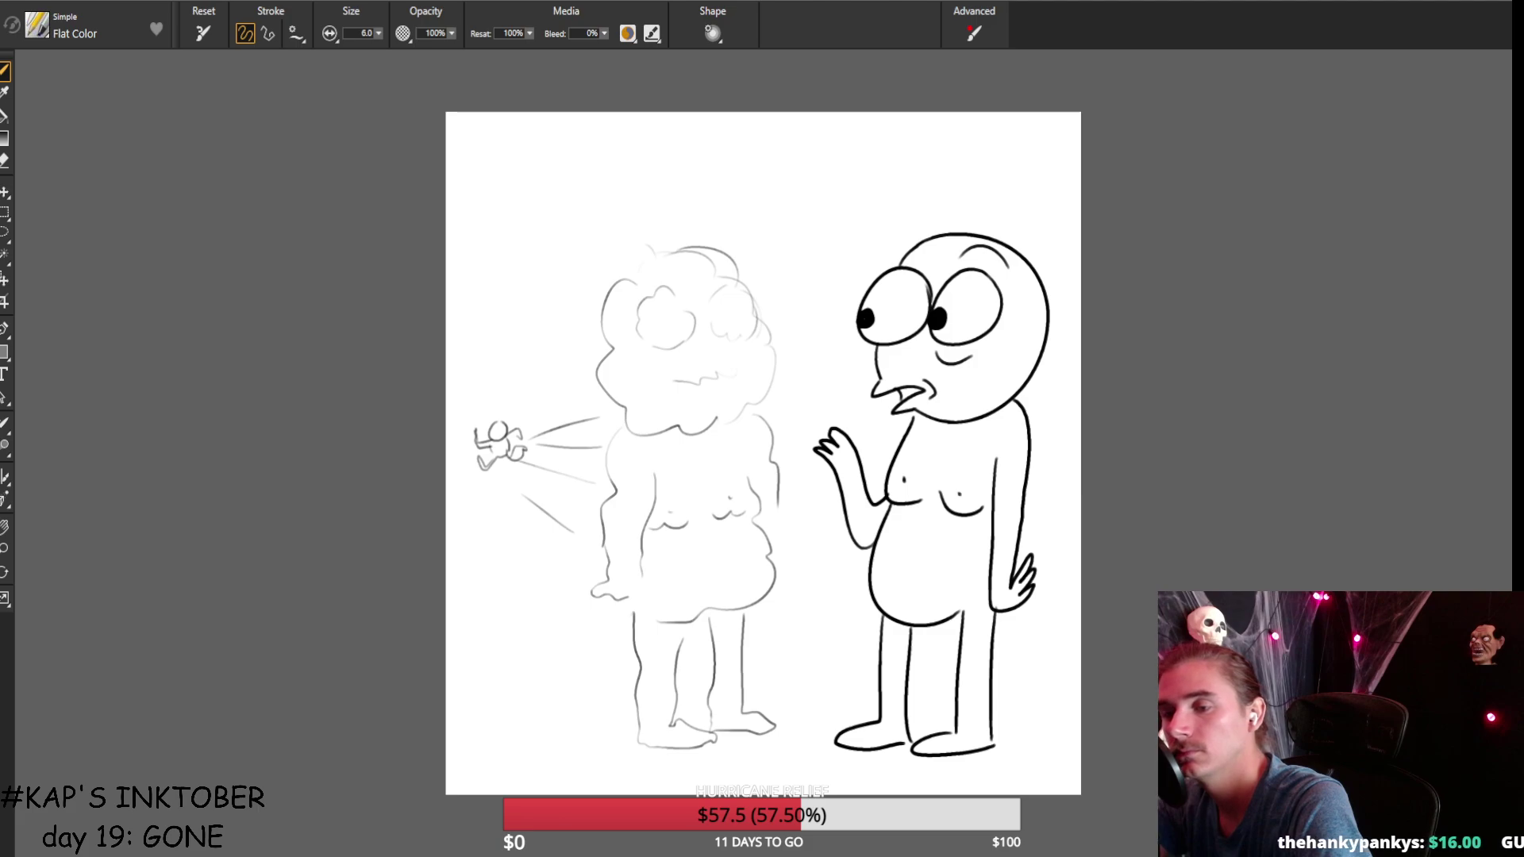
pyautogui.hotkey('ctrl', 'z')
pyautogui.hotkey('ctrl', 'z')
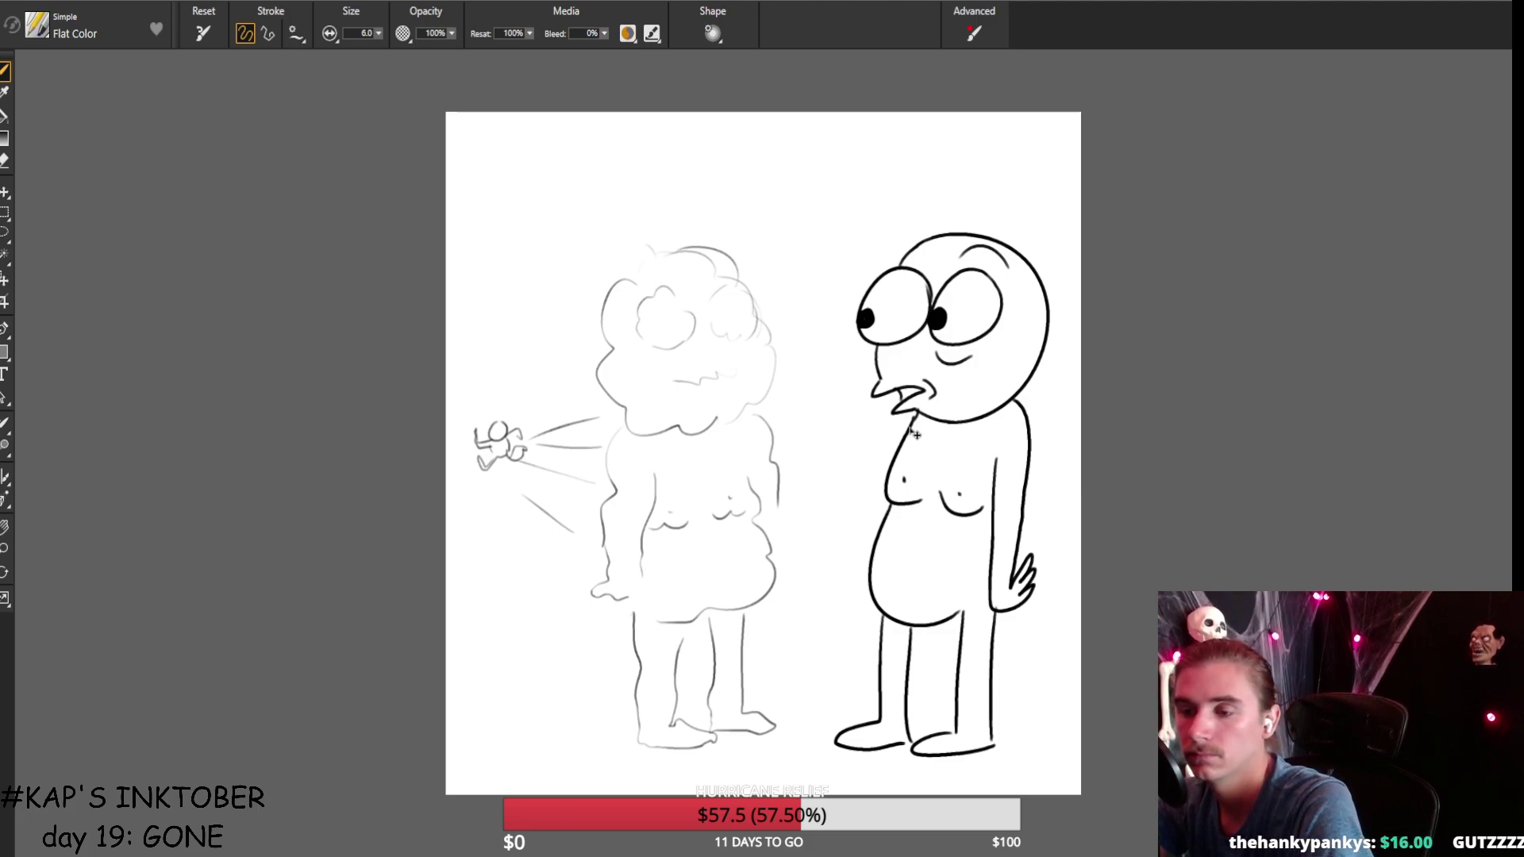
# Draw a small curled navel on the lower front of the belly.
pyautogui.moveTo(911, 590); pyautogui.dragTo(914, 599)
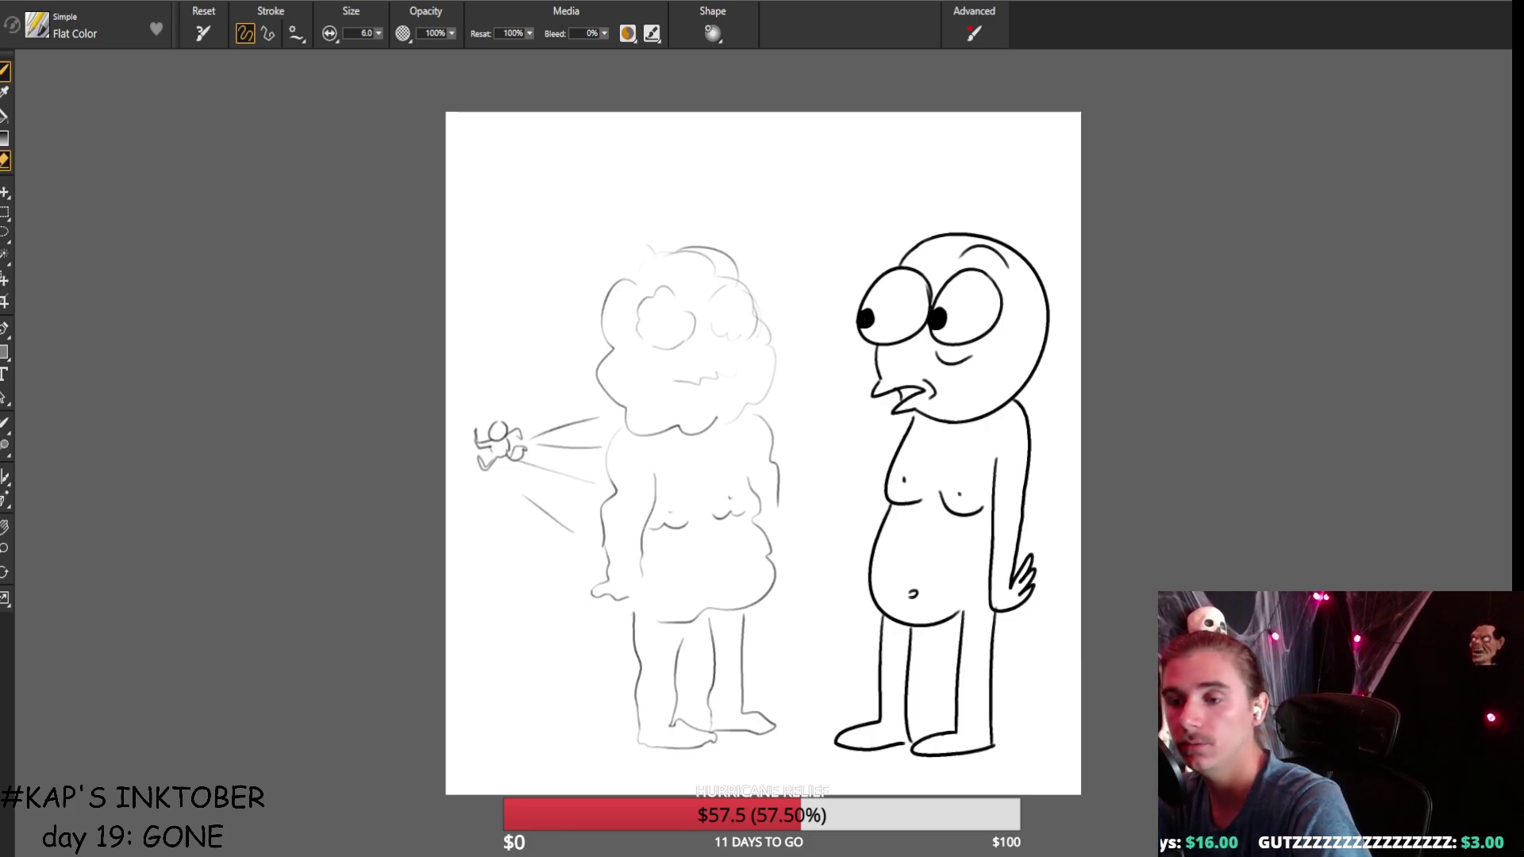
pyautogui.click(5, 160)
pyautogui.press('b')
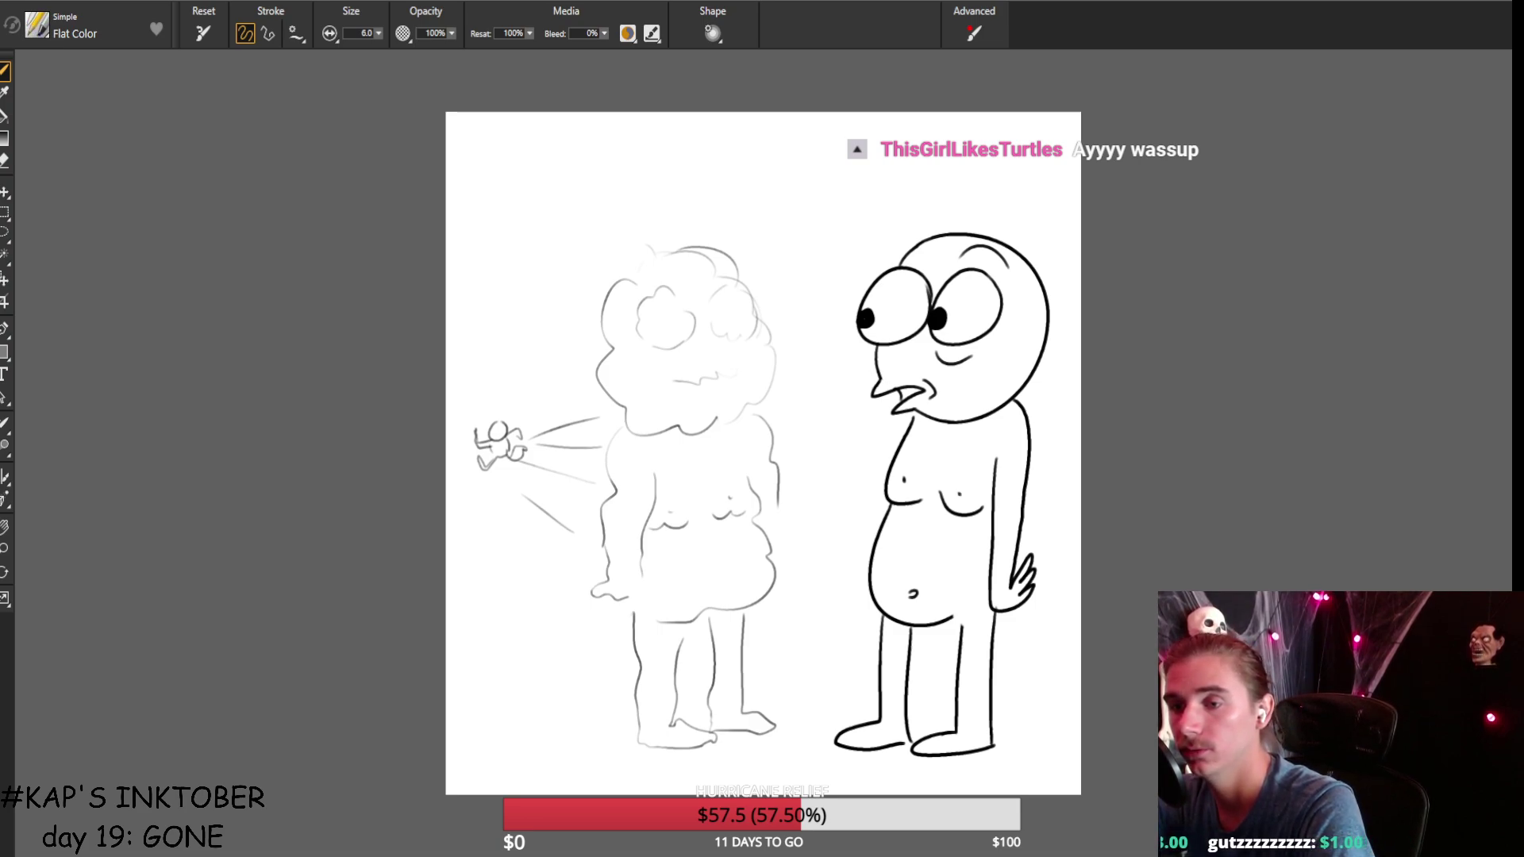
# Draw a raised front forearm with a spread, fingered hand beside the belly, and try an upper-arm line from the chin.
pyautogui.moveTo(872, 549)
pyautogui.mouseDown()
pyautogui.moveTo(810, 455)
pyautogui.moveTo(828, 435)
pyautogui.moveTo(865, 499)
pyautogui.moveTo(866, 472)
pyautogui.moveTo(834, 439)
pyautogui.moveTo(877, 506)
pyautogui.moveTo(846, 448)
pyautogui.moveTo(824, 465)
pyautogui.moveTo(872, 555)
pyautogui.mouseUp()
pyautogui.hotkey('ctrl', 'z')
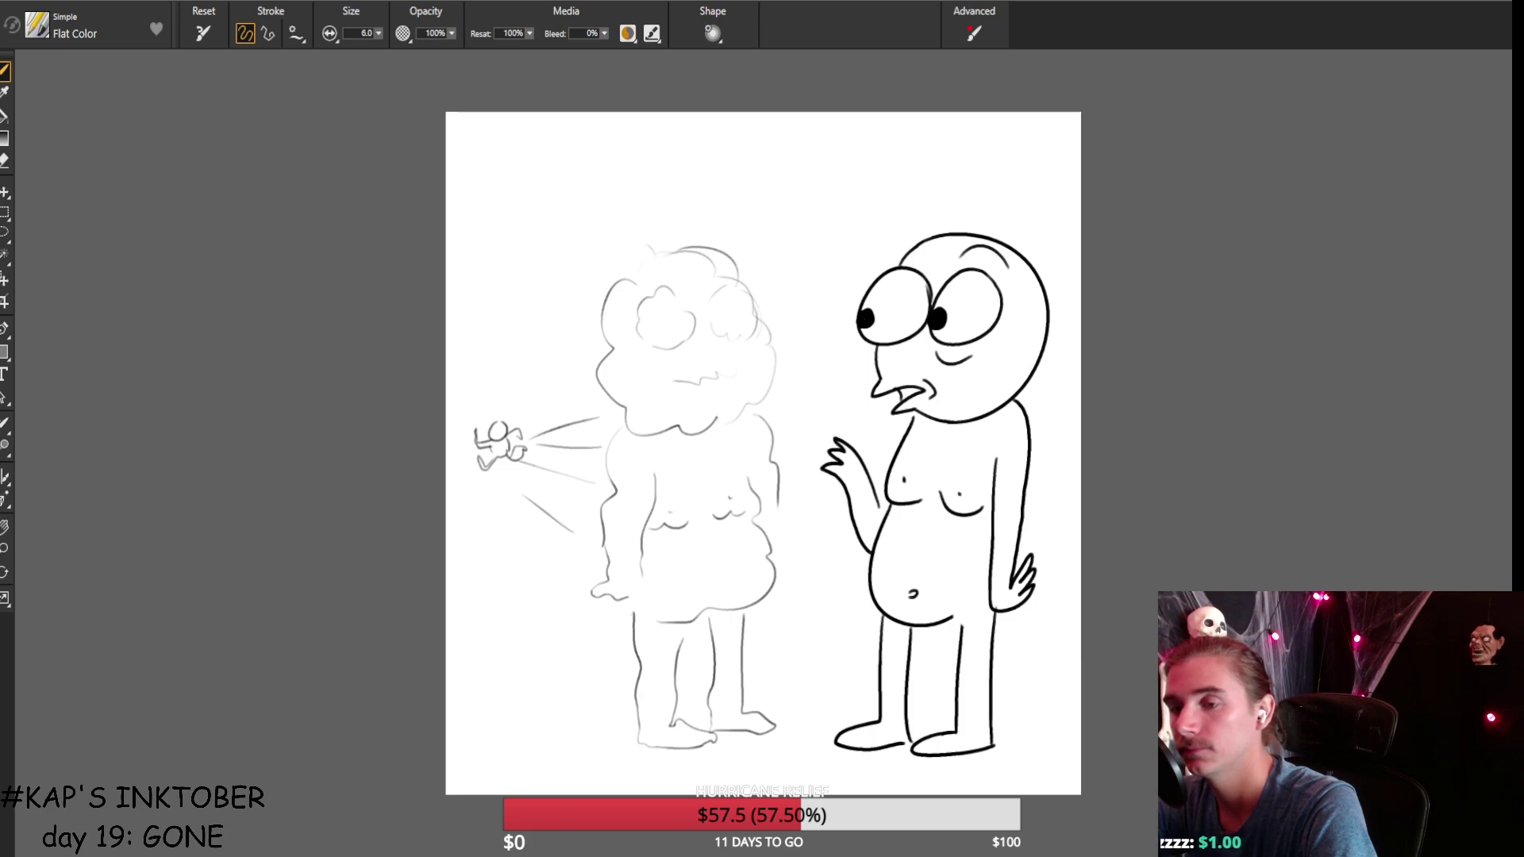
pyautogui.moveTo(910, 413); pyautogui.dragTo(875, 485)
pyautogui.hotkey('ctrl', 'z')
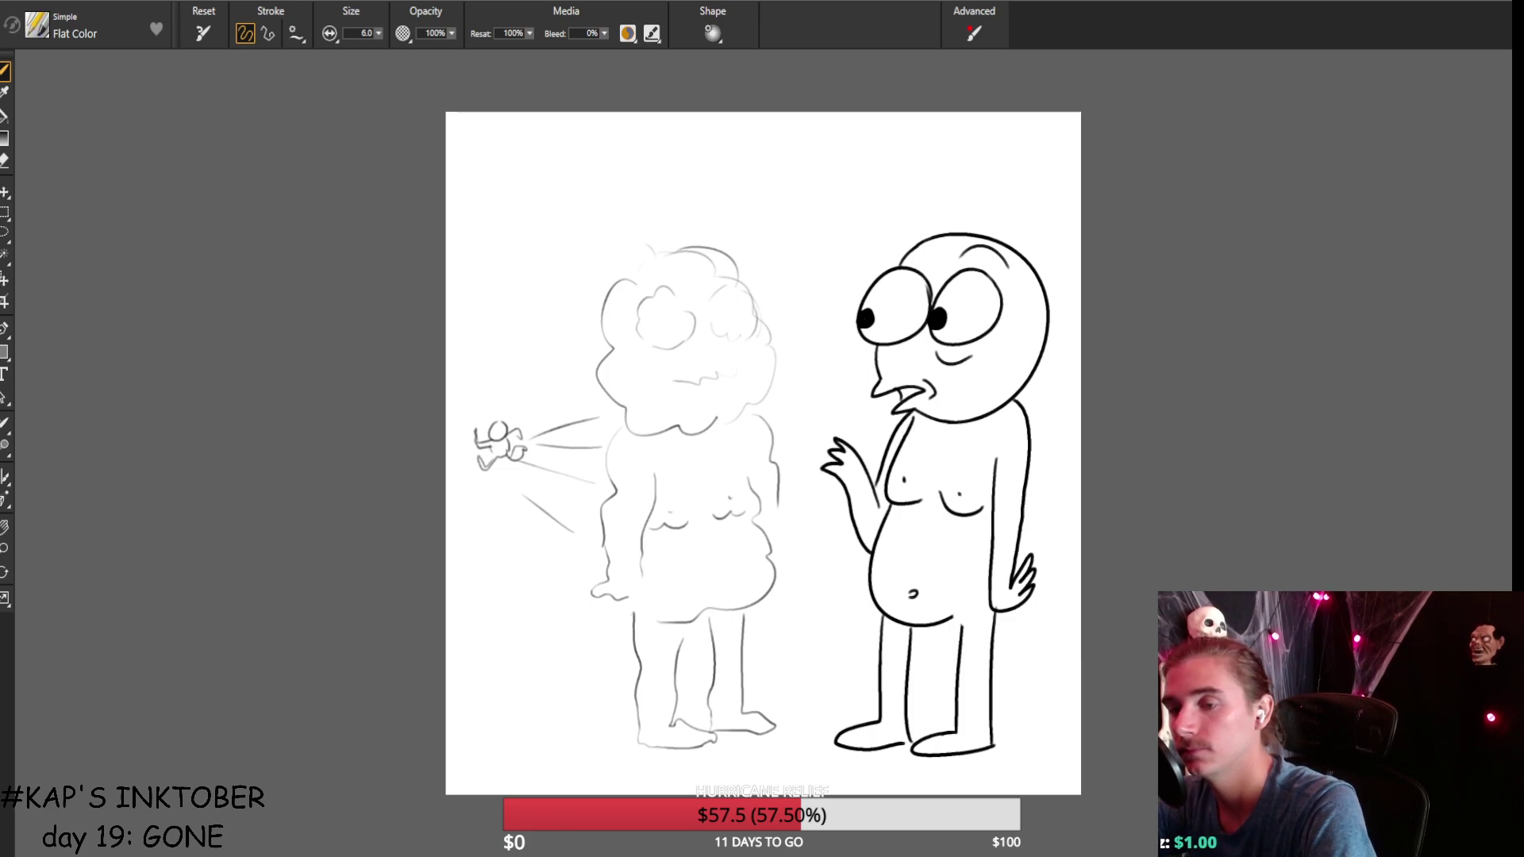
pyautogui.hotkey('ctrl', 'z')
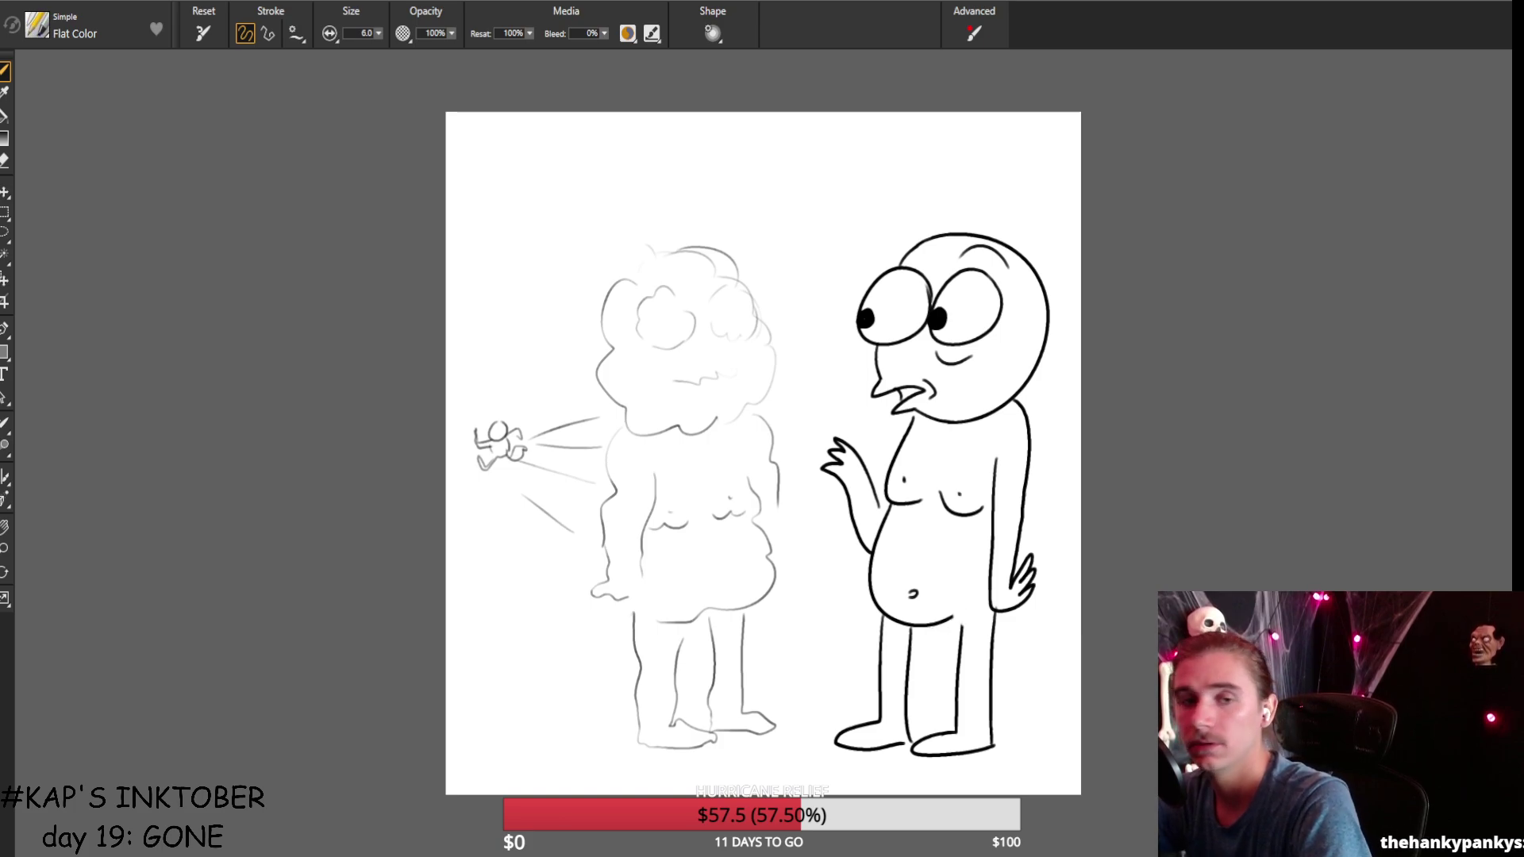
# Erase the end of the belly line at the near leg and extend the leg's front line up to meet the belly.
pyautogui.click(5, 162)
pyautogui.click(959, 623)
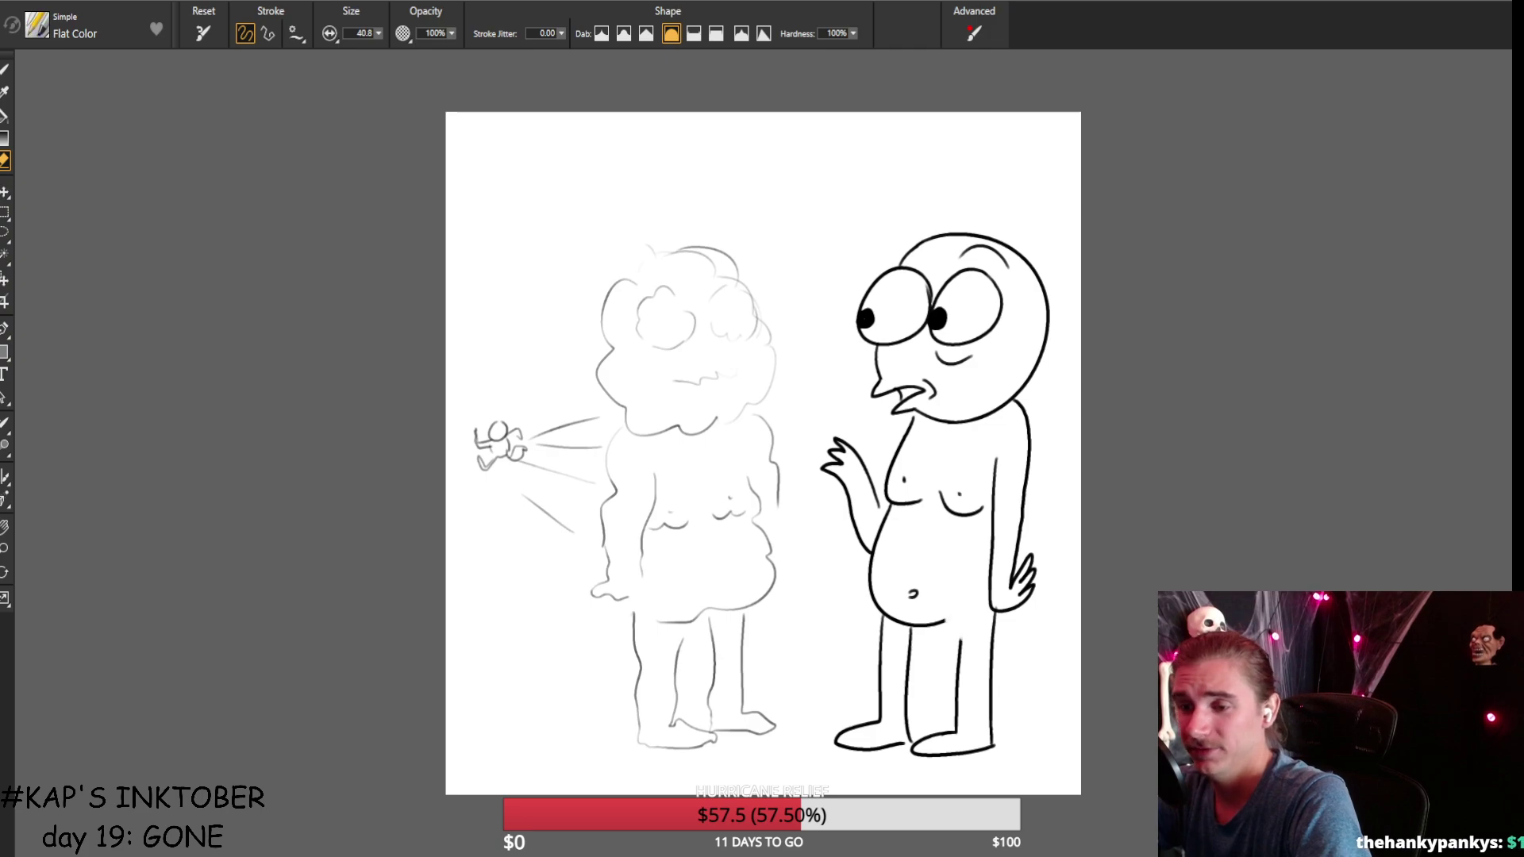
pyautogui.press('b')
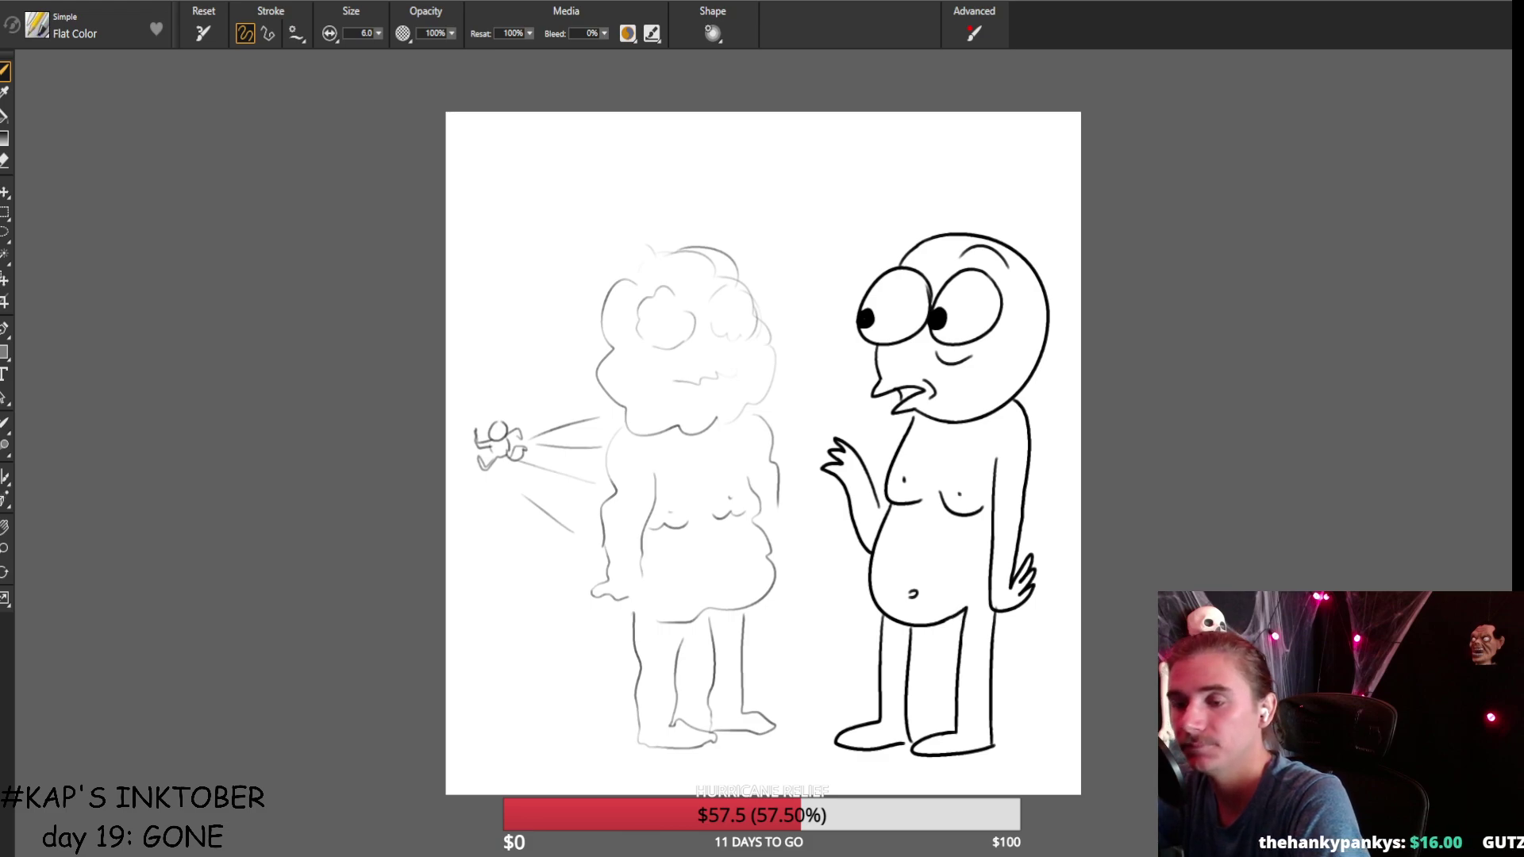
# Erase the far foot and redraw it as a longer, rounded foot joined to both lines of the far leg.
pyautogui.press('e')
pyautogui.moveTo(906, 718)
pyautogui.mouseDown()
pyautogui.moveTo(890, 746)
pyautogui.moveTo(907, 734)
pyautogui.moveTo(834, 746)
pyautogui.moveTo(879, 713)
pyautogui.mouseUp()
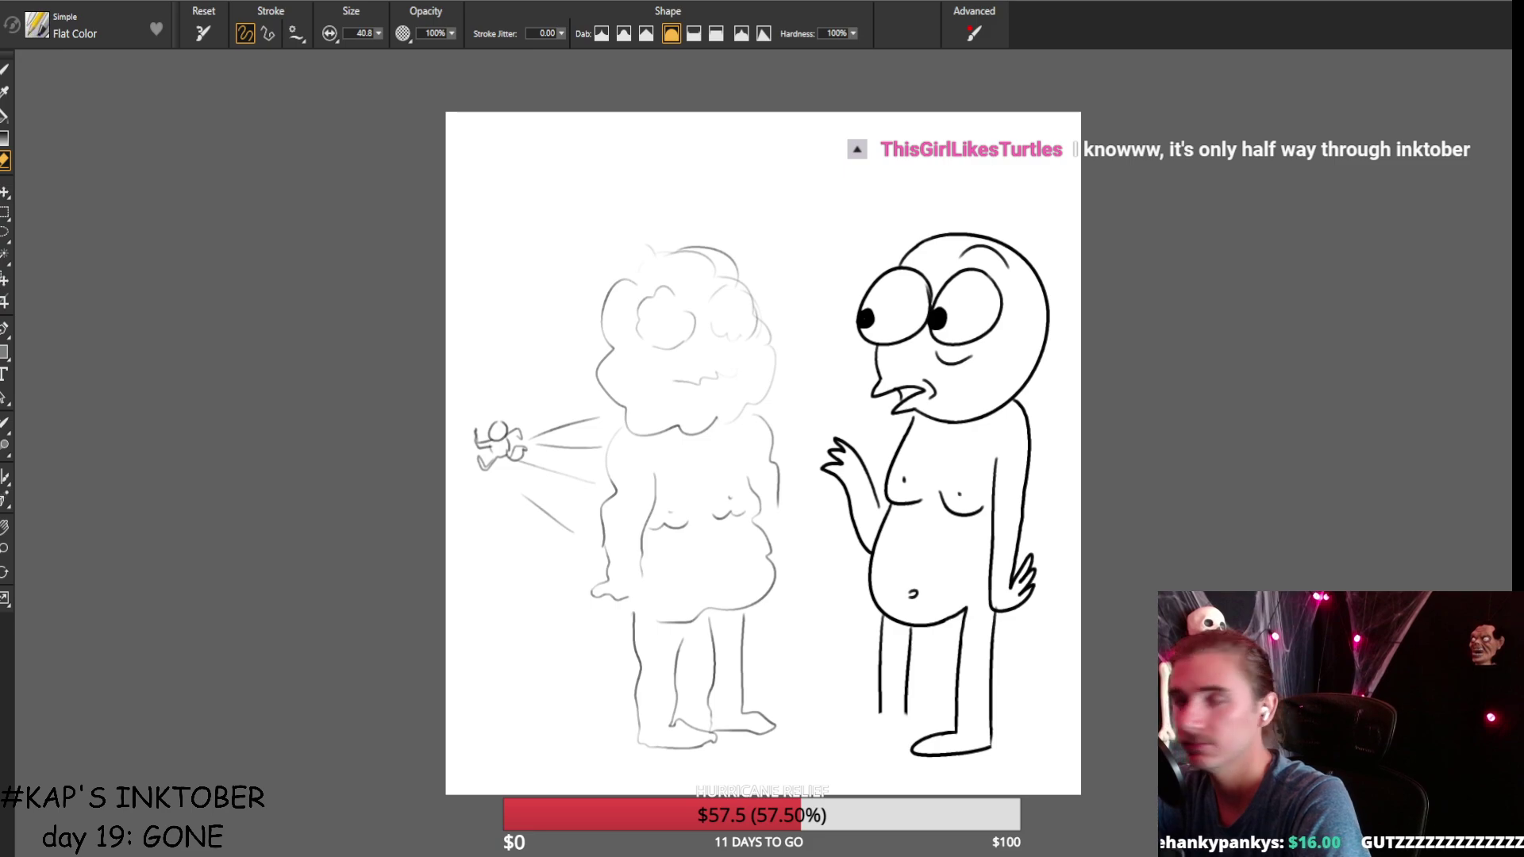
pyautogui.click(5, 71)
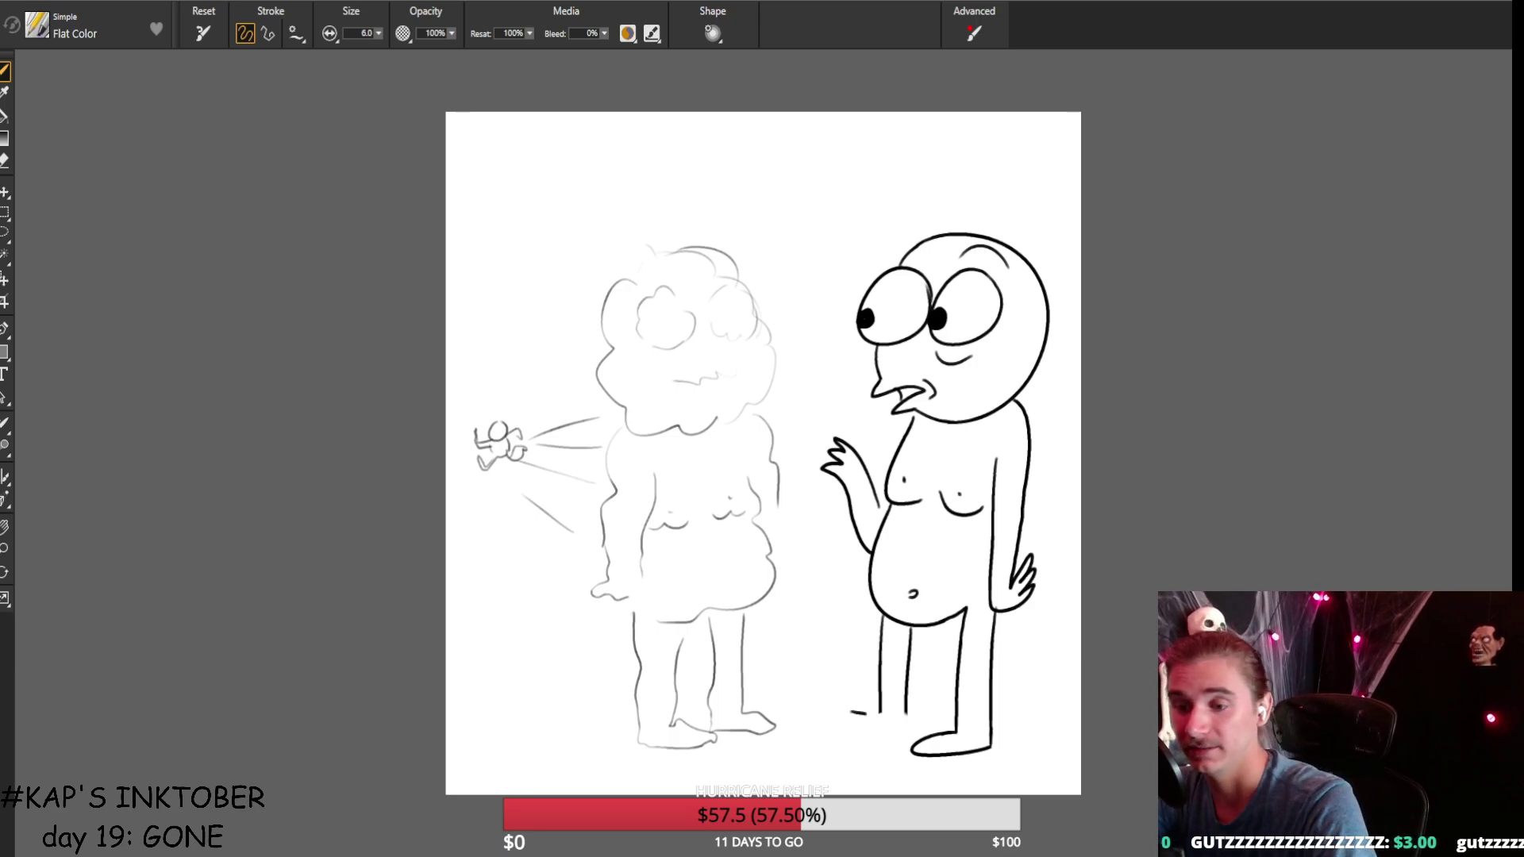
pyautogui.hotkey('ctrl', '-')
pyautogui.hotkey('ctrl', '+')
pyautogui.hotkey('ctrl', '+')
pyautogui.moveTo(879, 716); pyautogui.dragTo(746, 568)
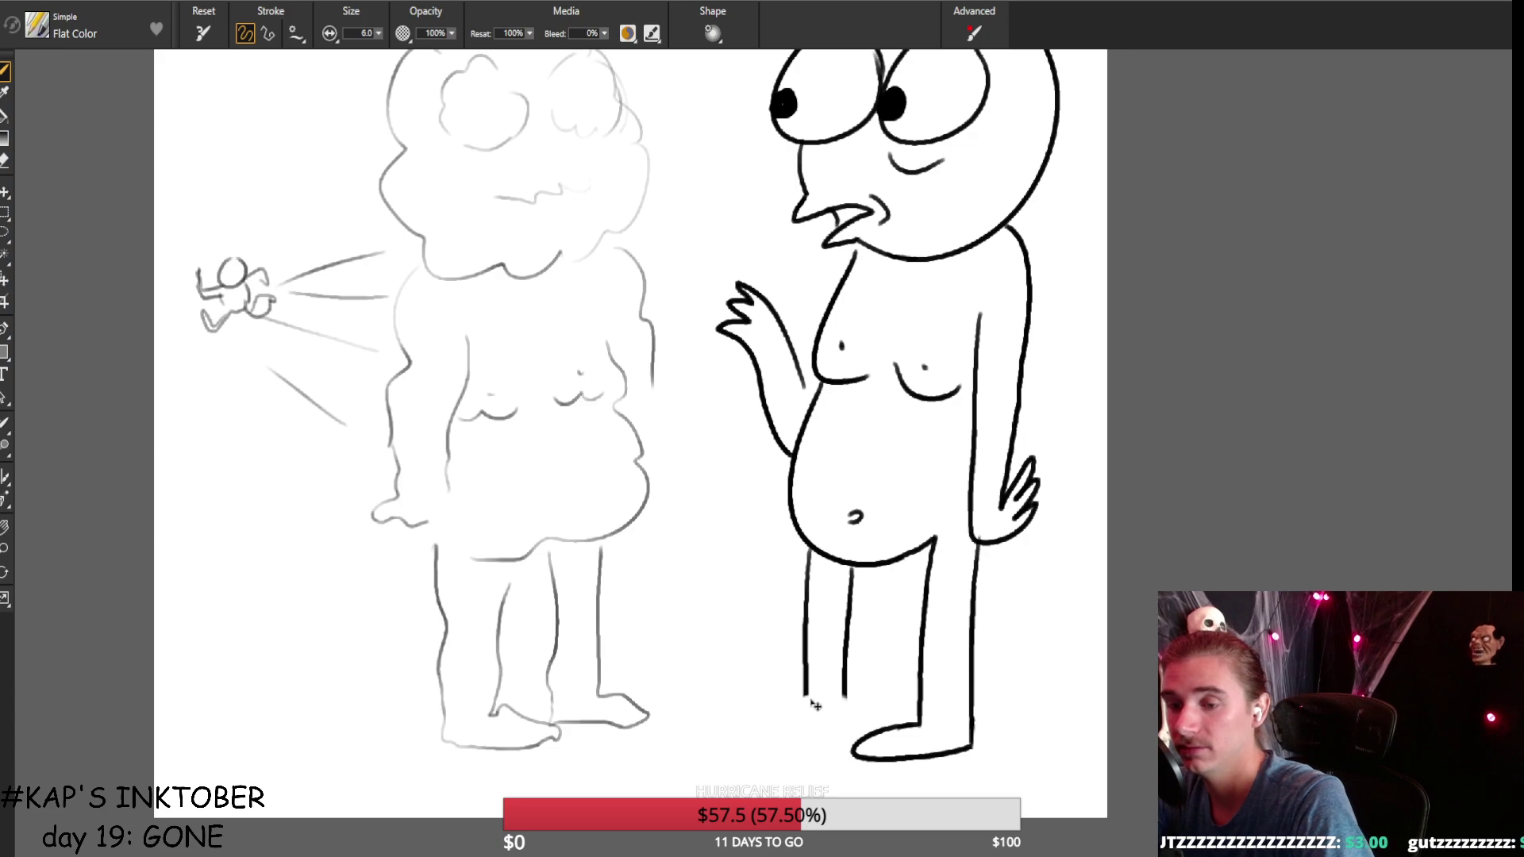
pyautogui.hotkey('ctrl', 'z')
pyautogui.moveTo(808, 699)
pyautogui.mouseDown()
pyautogui.moveTo(764, 715)
pyautogui.moveTo(818, 737)
pyautogui.moveTo(765, 706)
pyautogui.moveTo(847, 732)
pyautogui.moveTo(796, 730)
pyautogui.moveTo(844, 725)
pyautogui.mouseUp()
pyautogui.hotkey('ctrl', 'z')
pyautogui.hotkey('ctrl', 'z')
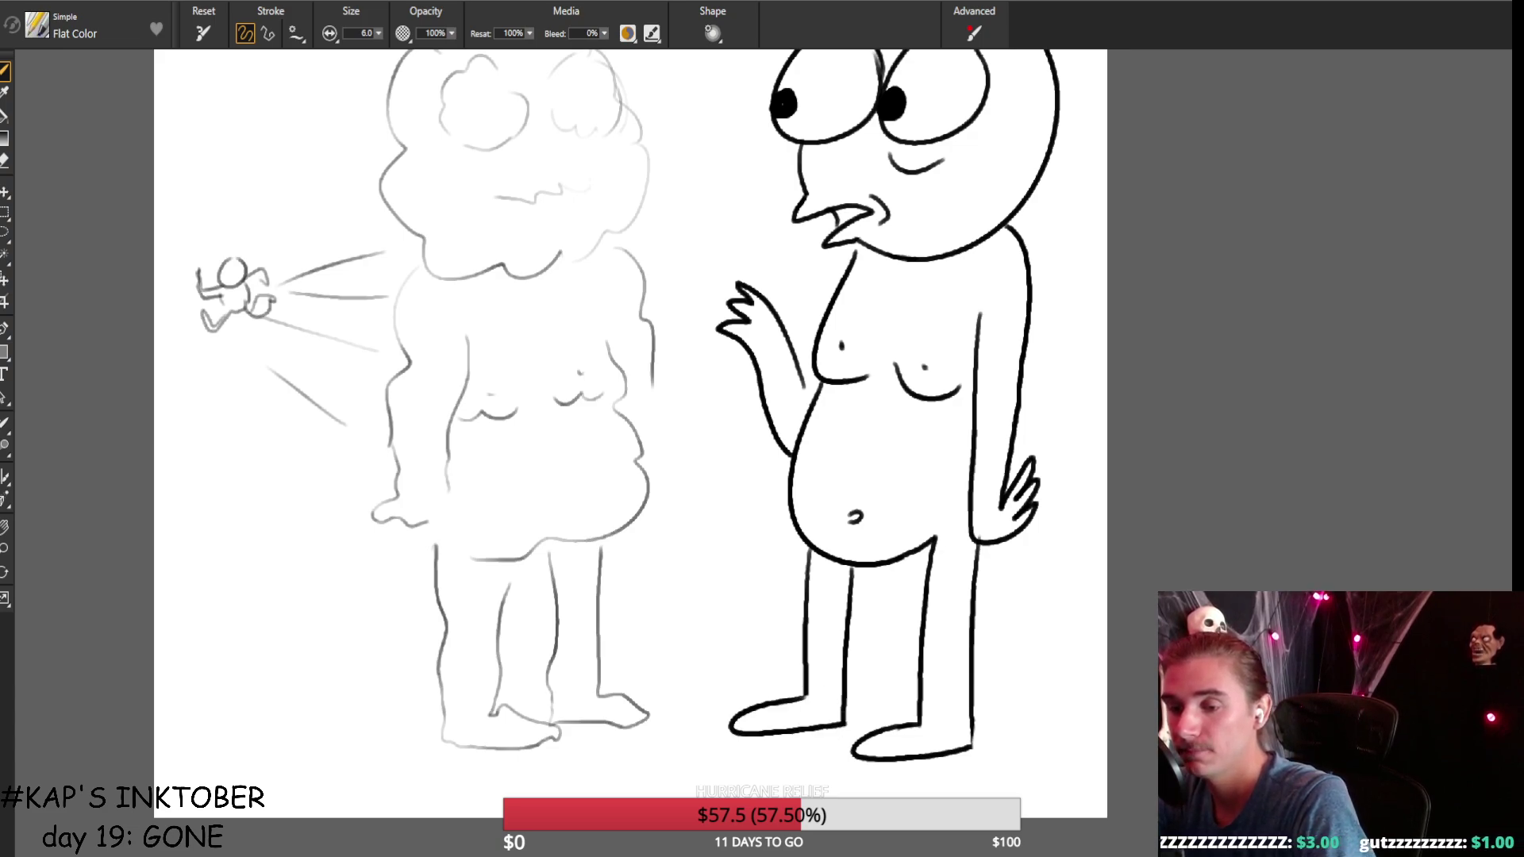
# Touch up the outline where the two eyes meet, and add an upper-arm line from the chin down to the raised forearm.
pyautogui.hotkey('ctrl', '-')
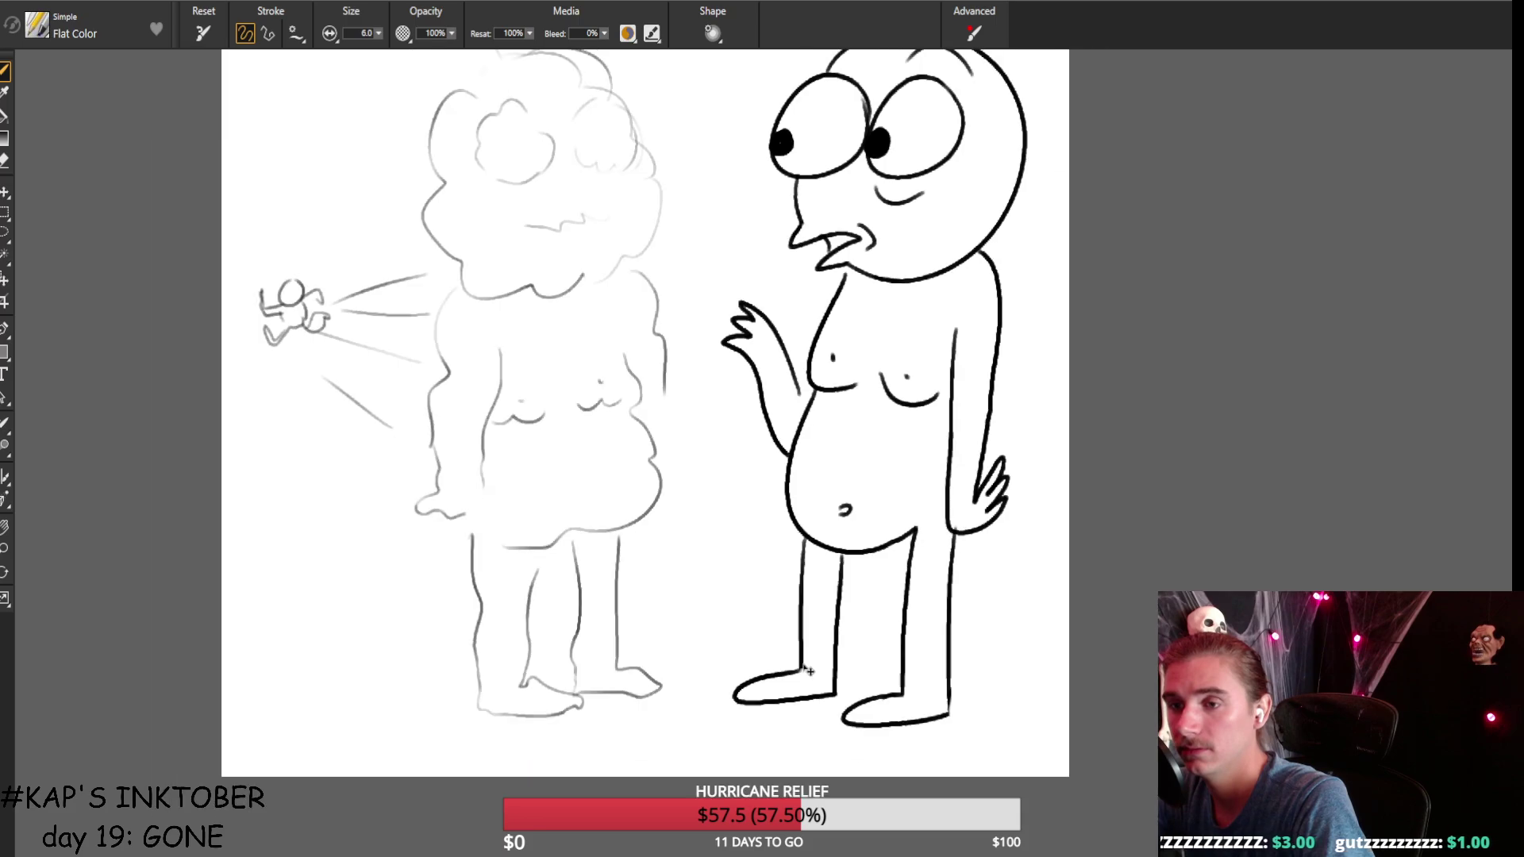
pyautogui.moveTo(809, 468); pyautogui.dragTo(714, 637)
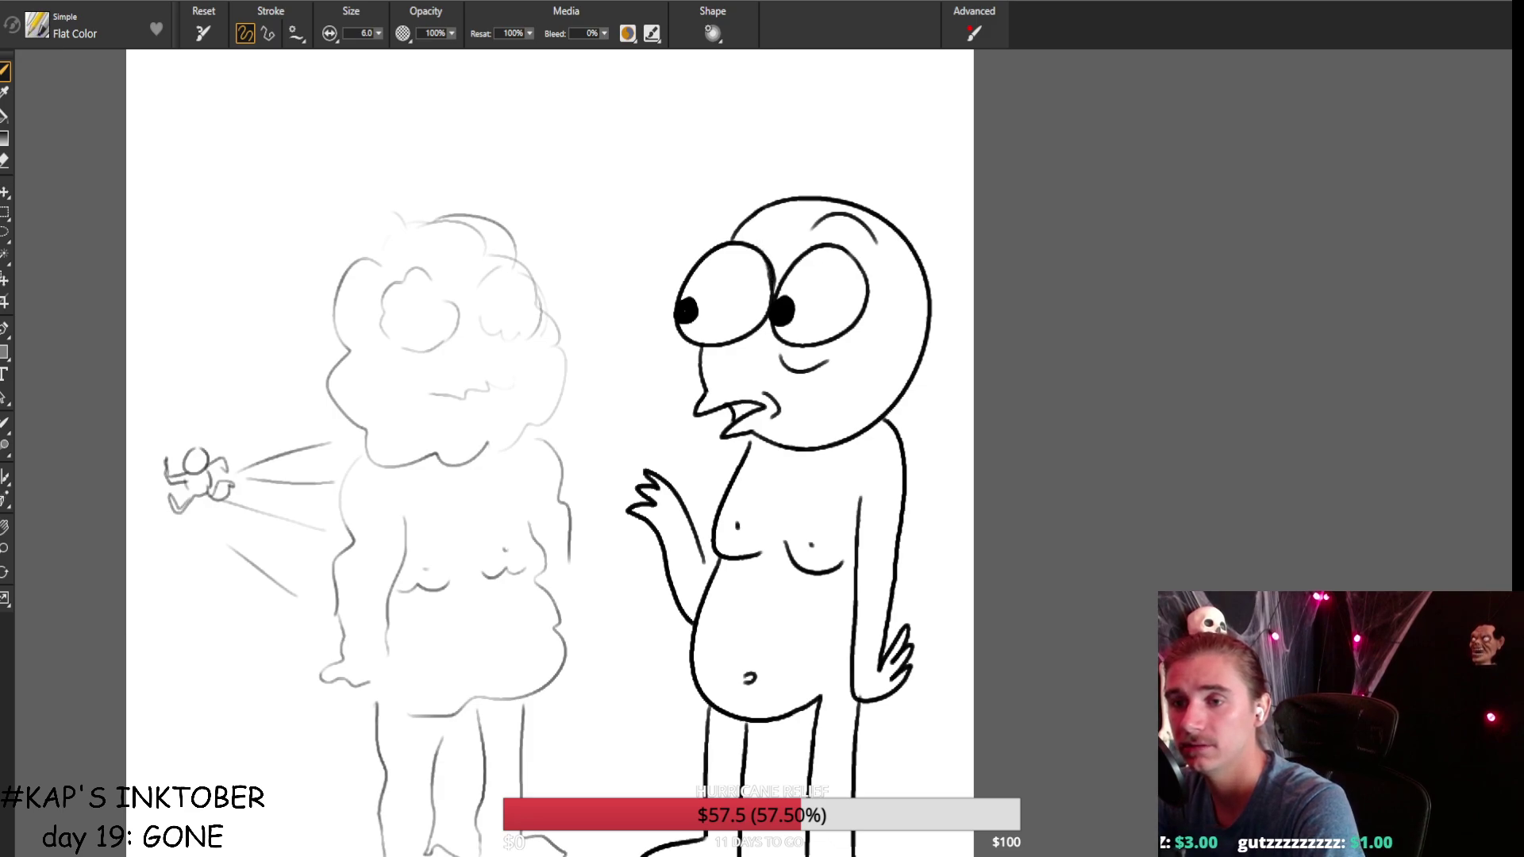
pyautogui.press('n')
pyautogui.moveTo(755, 268); pyautogui.dragTo(759, 278)
pyautogui.click(5, 69)
pyautogui.hotkey('ctrl', 'z')
pyautogui.moveTo(767, 272); pyautogui.dragTo(775, 294)
pyautogui.hotkey('ctrl', 'z')
pyautogui.hotkey('ctrl', 'z')
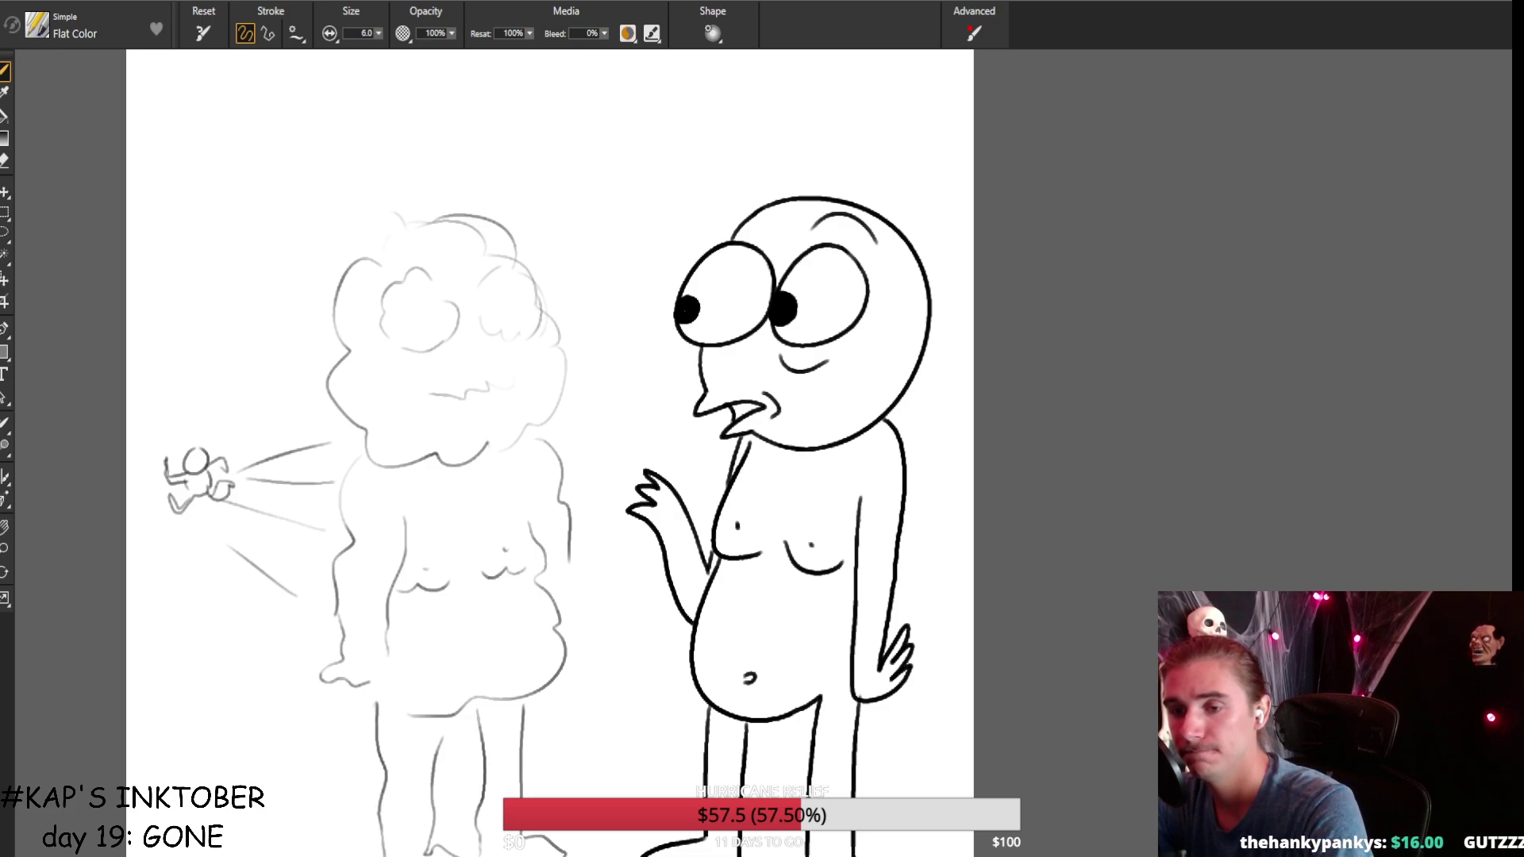
# Erase the crowded lines beneath the mouth with a size 15.1 eraser and redraw the torso's front line up to the chin.
pyautogui.hotkey('ctrl', '-')
pyautogui.hotkey('ctrl', '-')
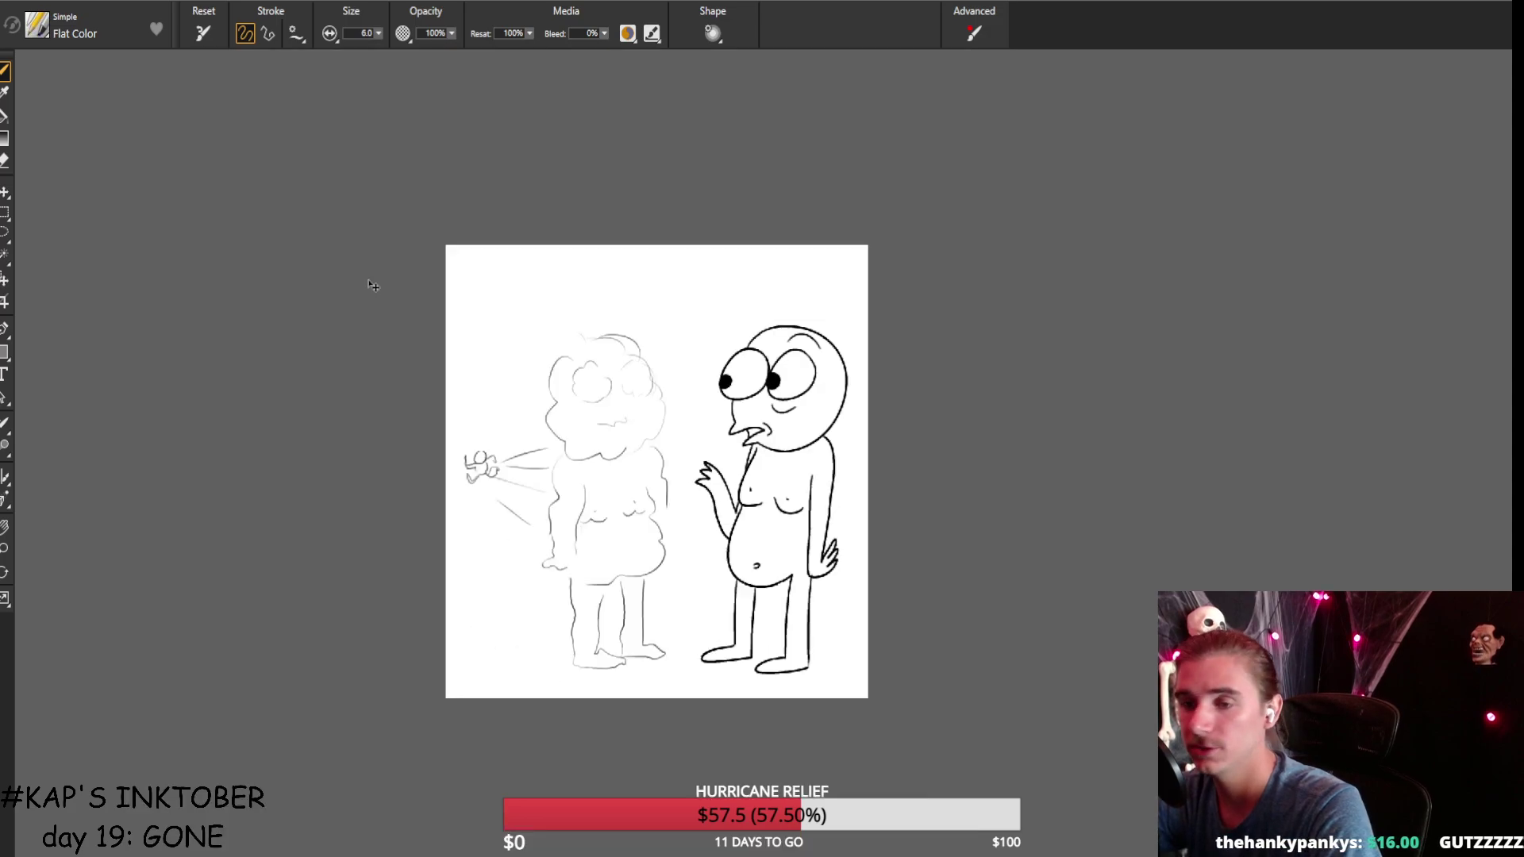
pyautogui.hotkey('ctrl', '+')
pyautogui.hotkey('ctrl', '+')
pyautogui.hotkey('ctrl', '+')
pyautogui.click(4, 162)
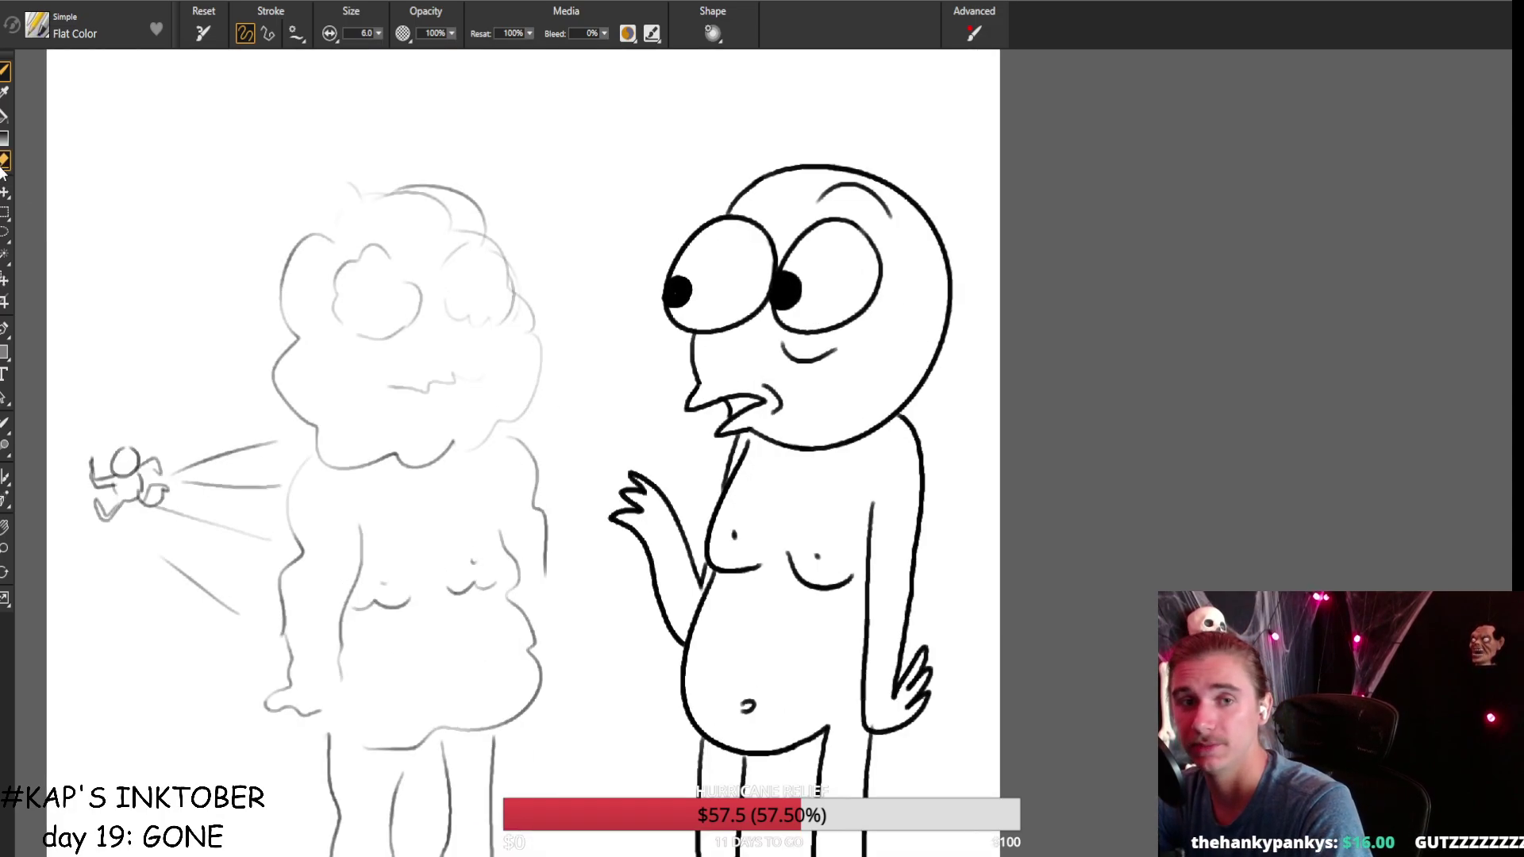
pyautogui.hotkey('ctrl', '+')
pyautogui.click(364, 33)
pyautogui.write('15.1')
pyautogui.press('Return')
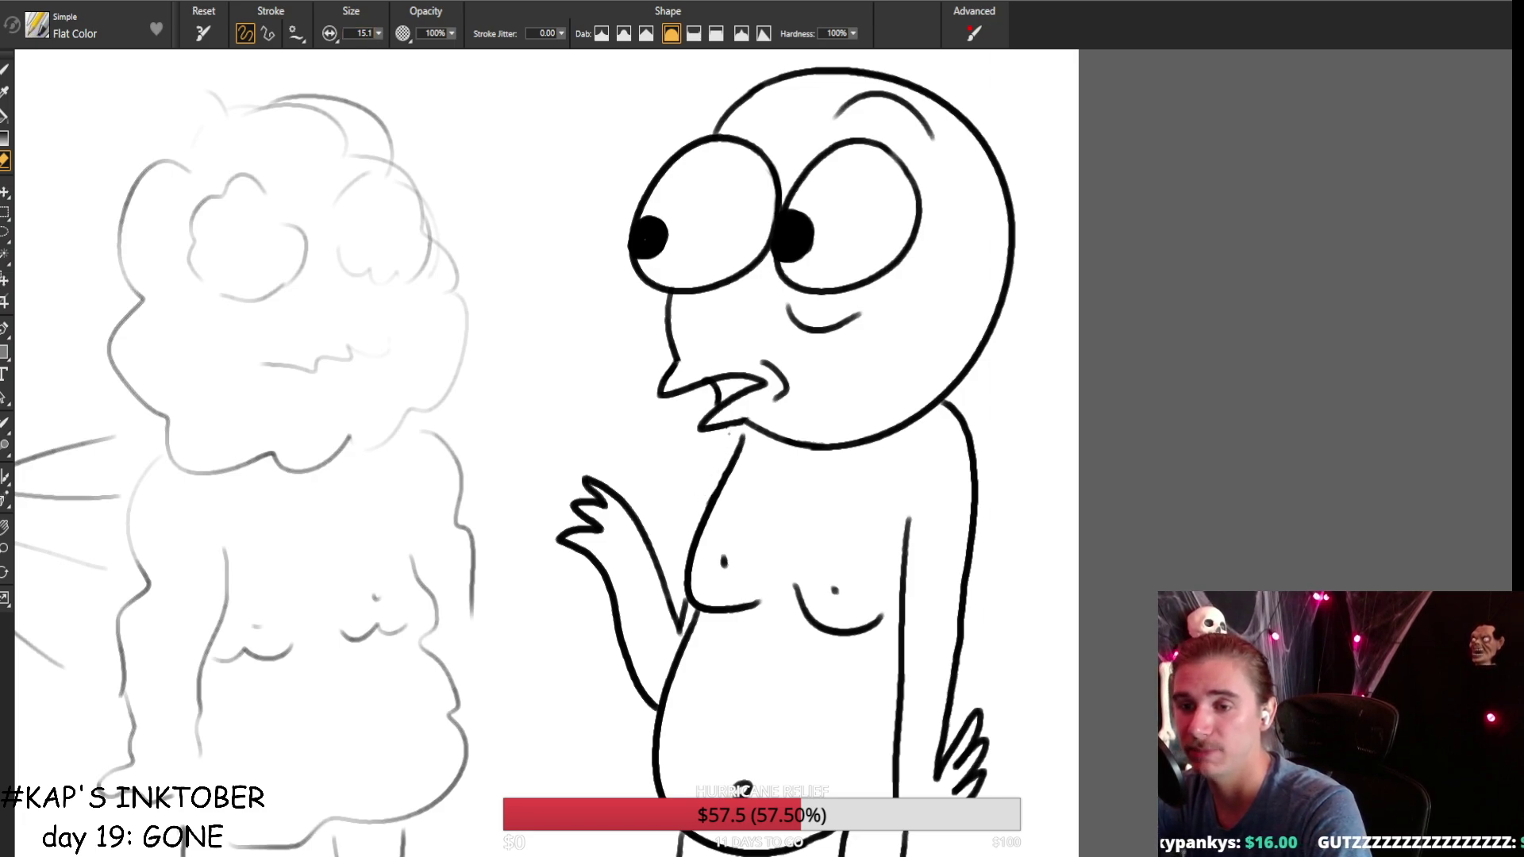
pyautogui.press('b')
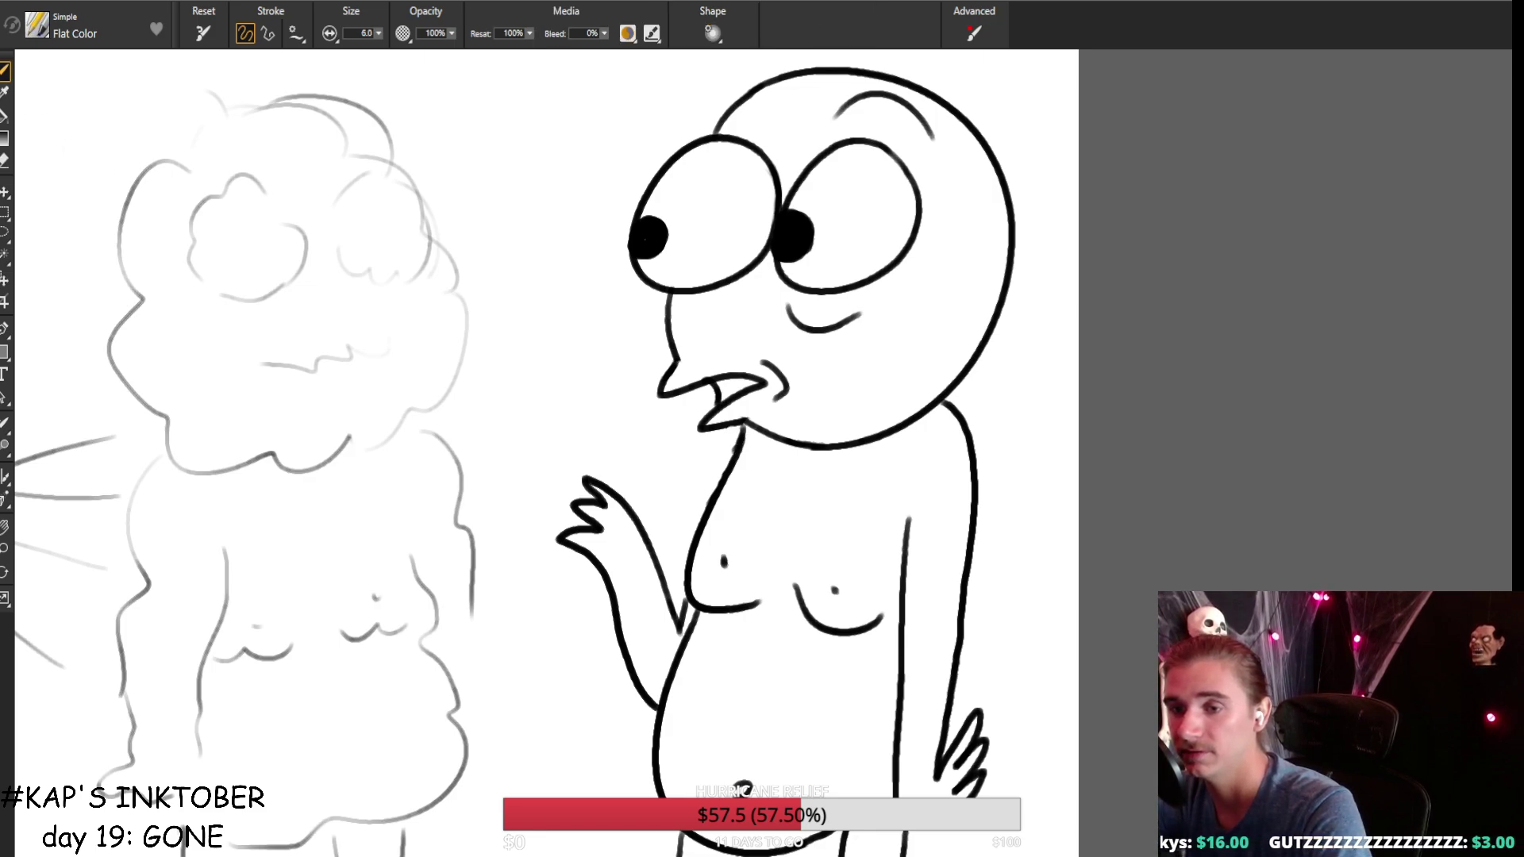
pyautogui.moveTo(743, 428); pyautogui.dragTo(712, 490)
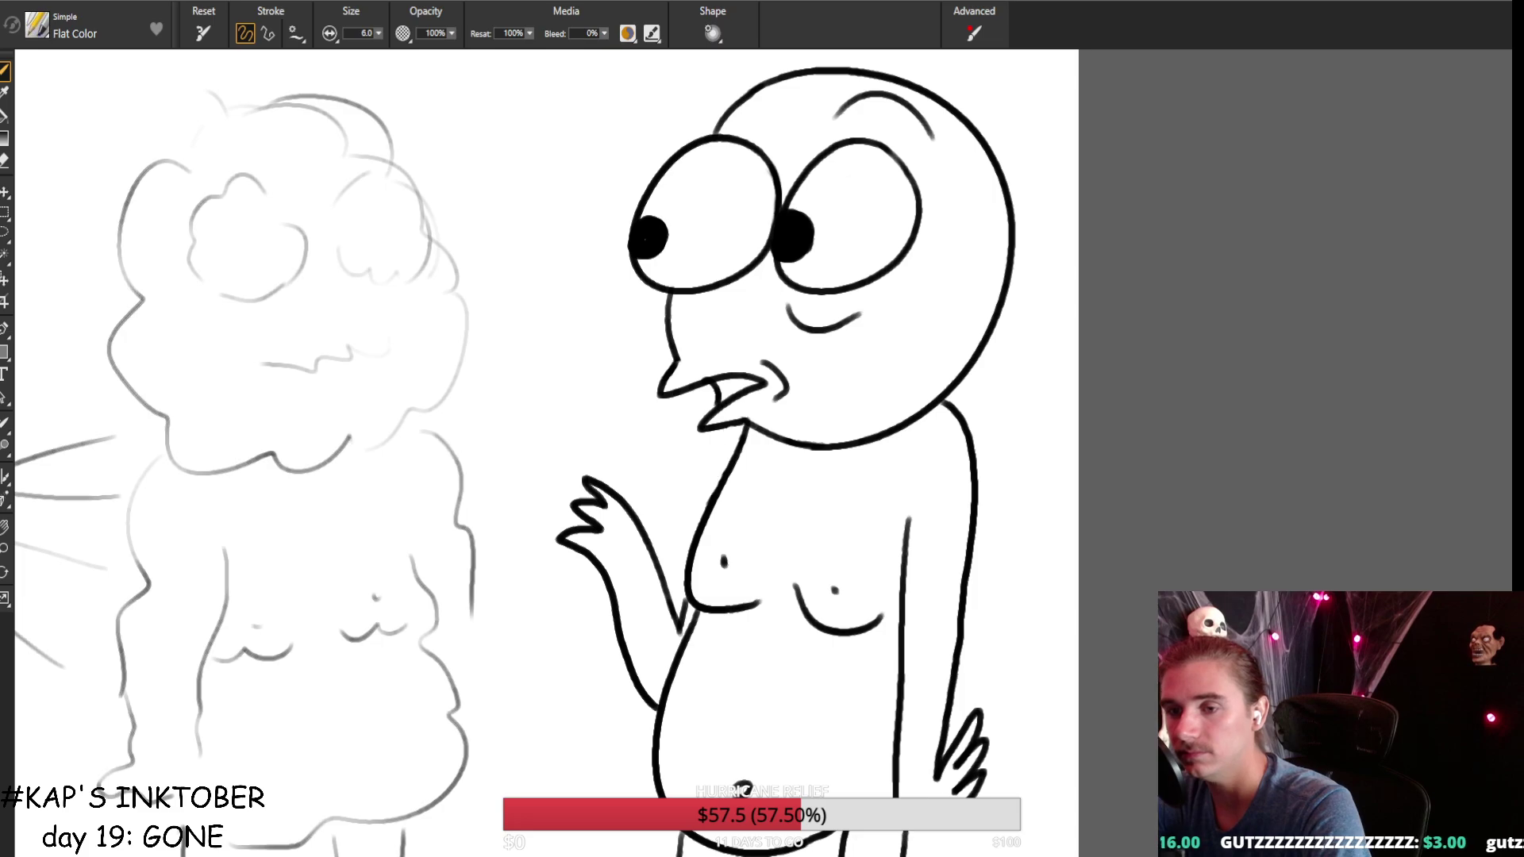
pyautogui.hotkey('ctrl', '-')
pyautogui.hotkey('ctrl', '-')
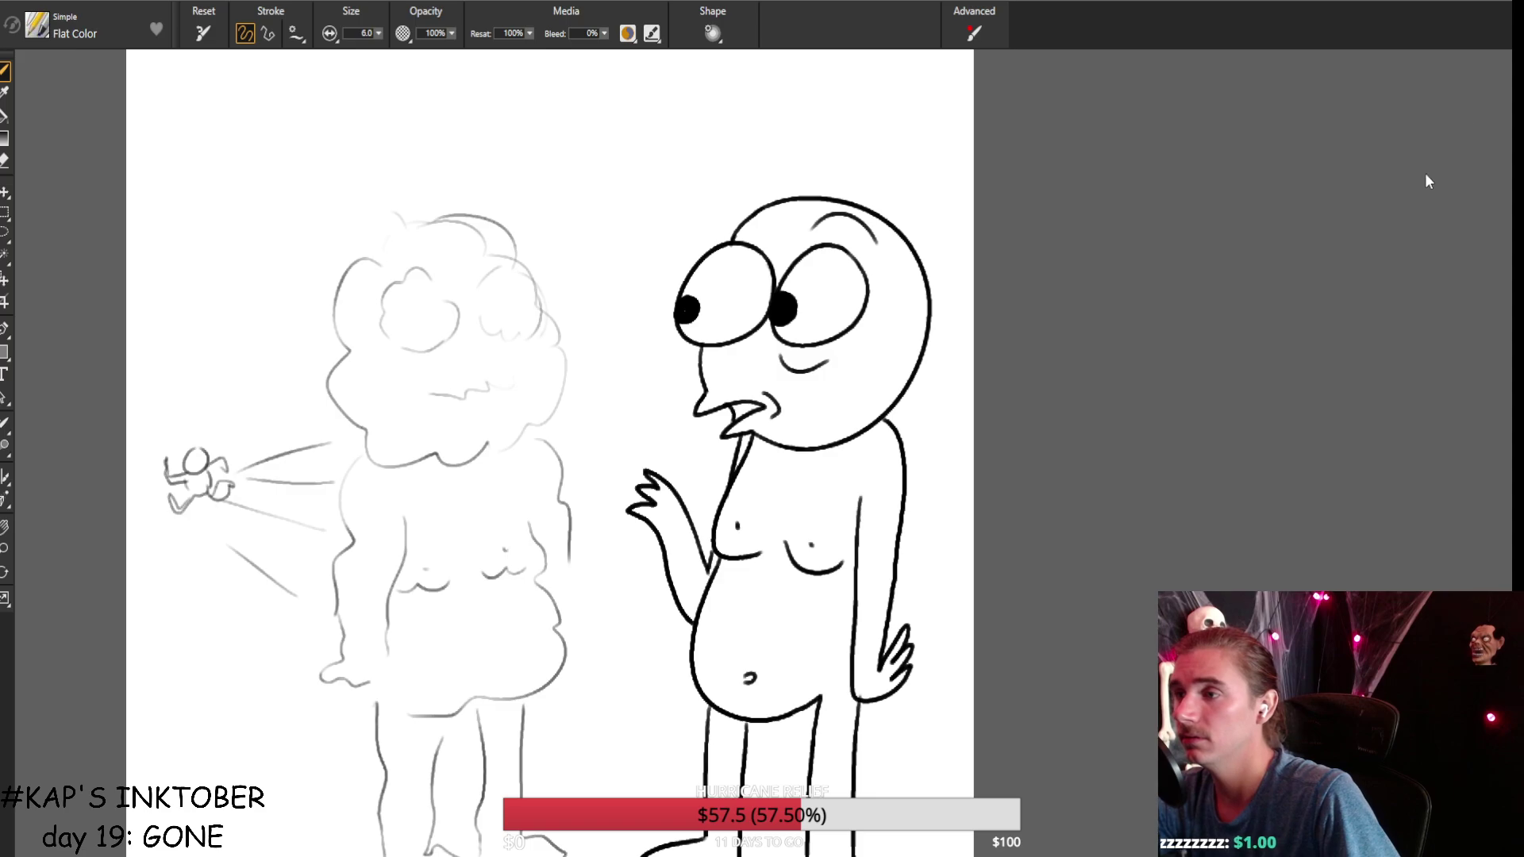
# Recolor the round-headed figure's black line art and pupils green with the fill tool.
pyautogui.click(4, 136)
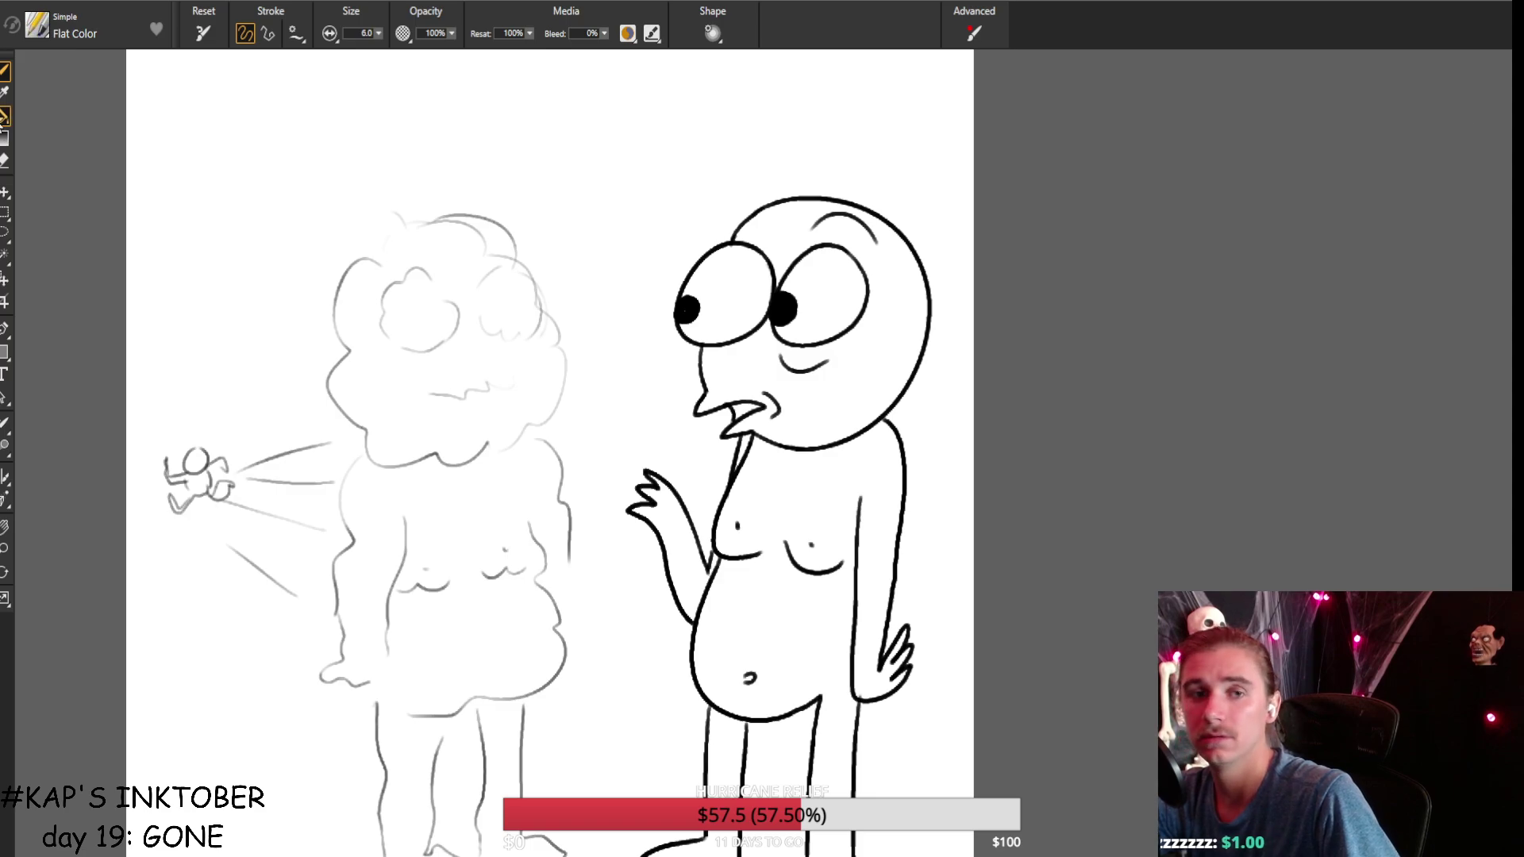
pyautogui.click(684, 302)
# Try light green fills on the round-headed figure's head and eyes, undo them, and switch to color sampling.
pyautogui.moveTo(1389, 131); pyautogui.dragTo(1425, 88)
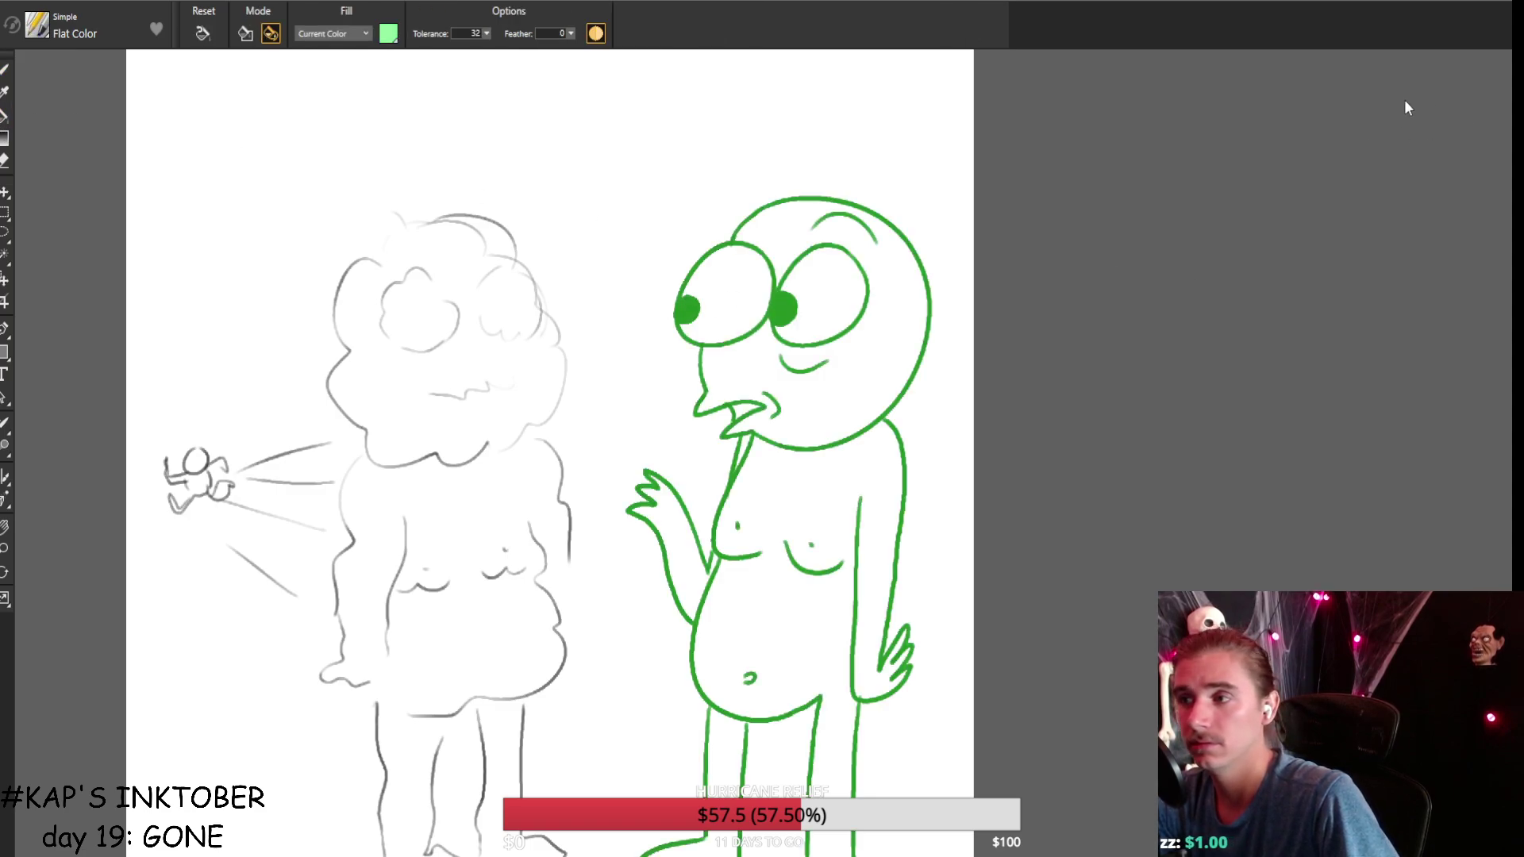
pyautogui.click(886, 359)
pyautogui.click(718, 282)
pyautogui.click(819, 287)
pyautogui.hotkey('ctrl', 'z')
pyautogui.hotkey('ctrl', 'z')
pyautogui.hotkey('ctrl', 'z')
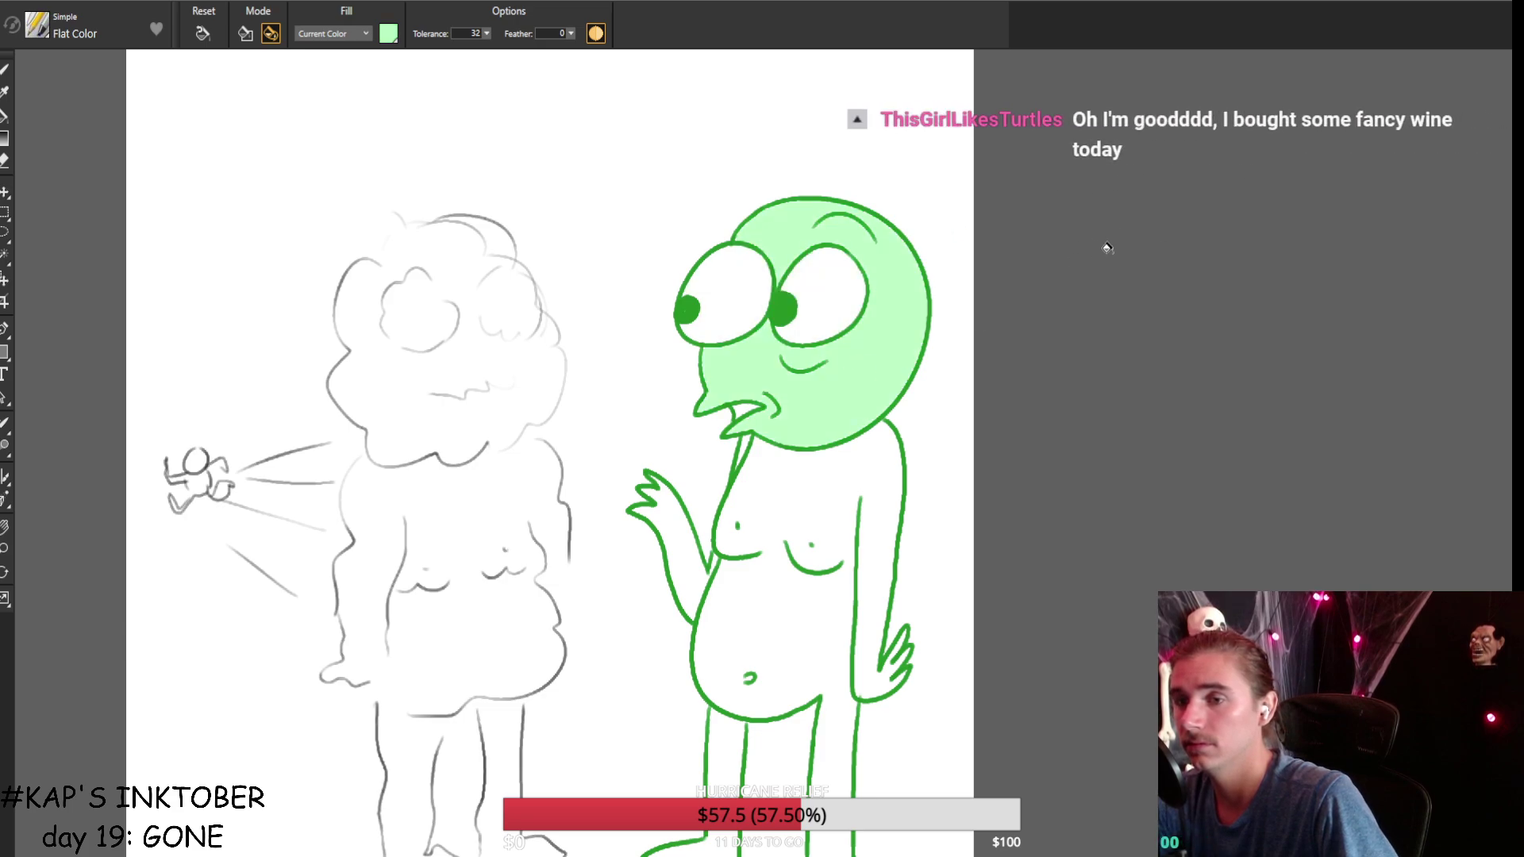
pyautogui.press('d')
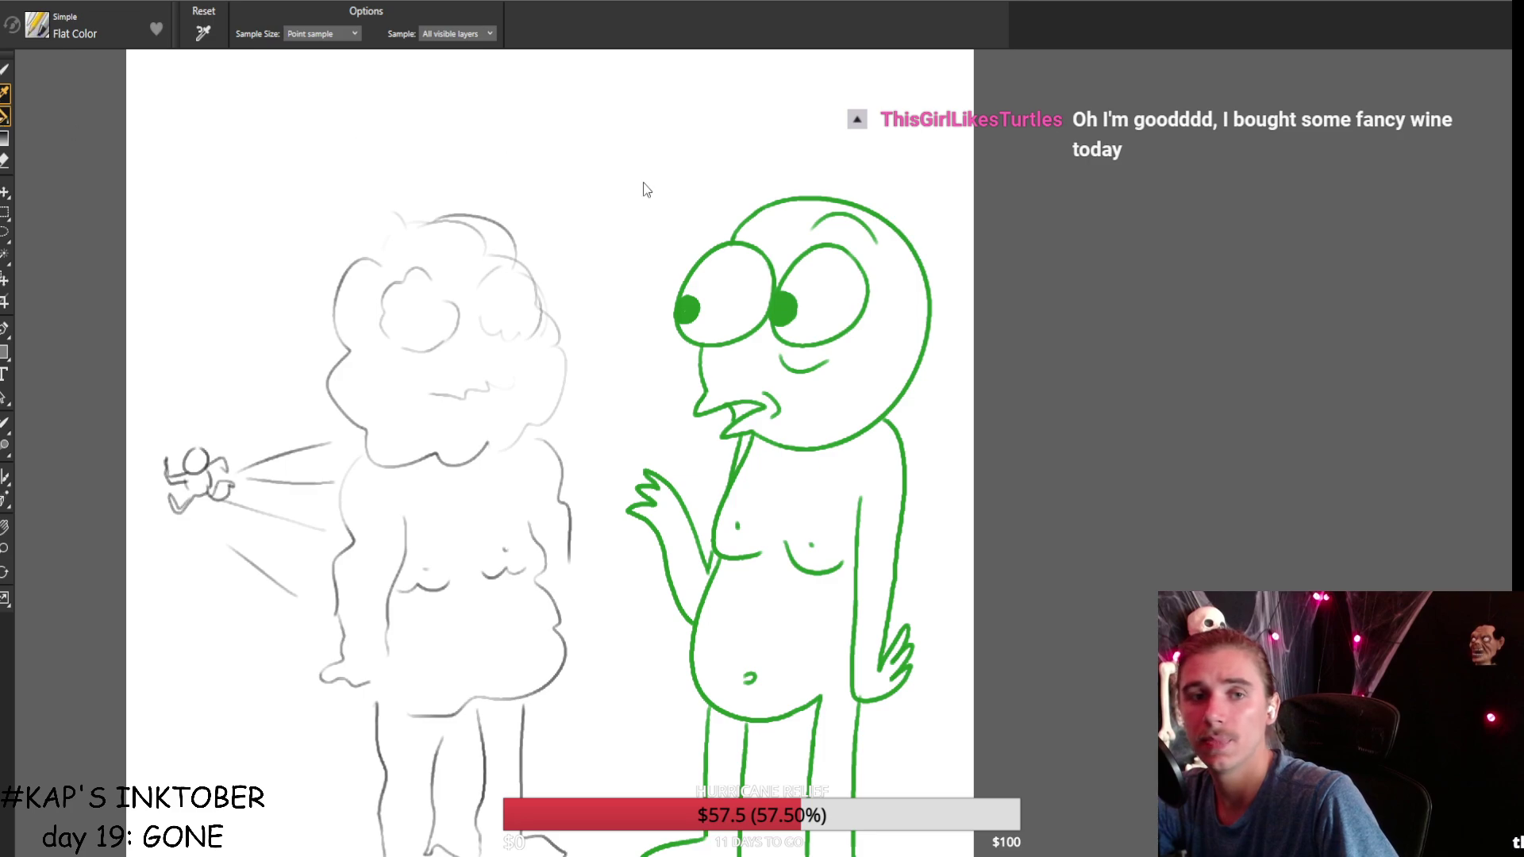
# Recolor the round-headed figure's line art and pupils a darker green with the fill tool.
pyautogui.press('k')
pyautogui.click(688, 307)
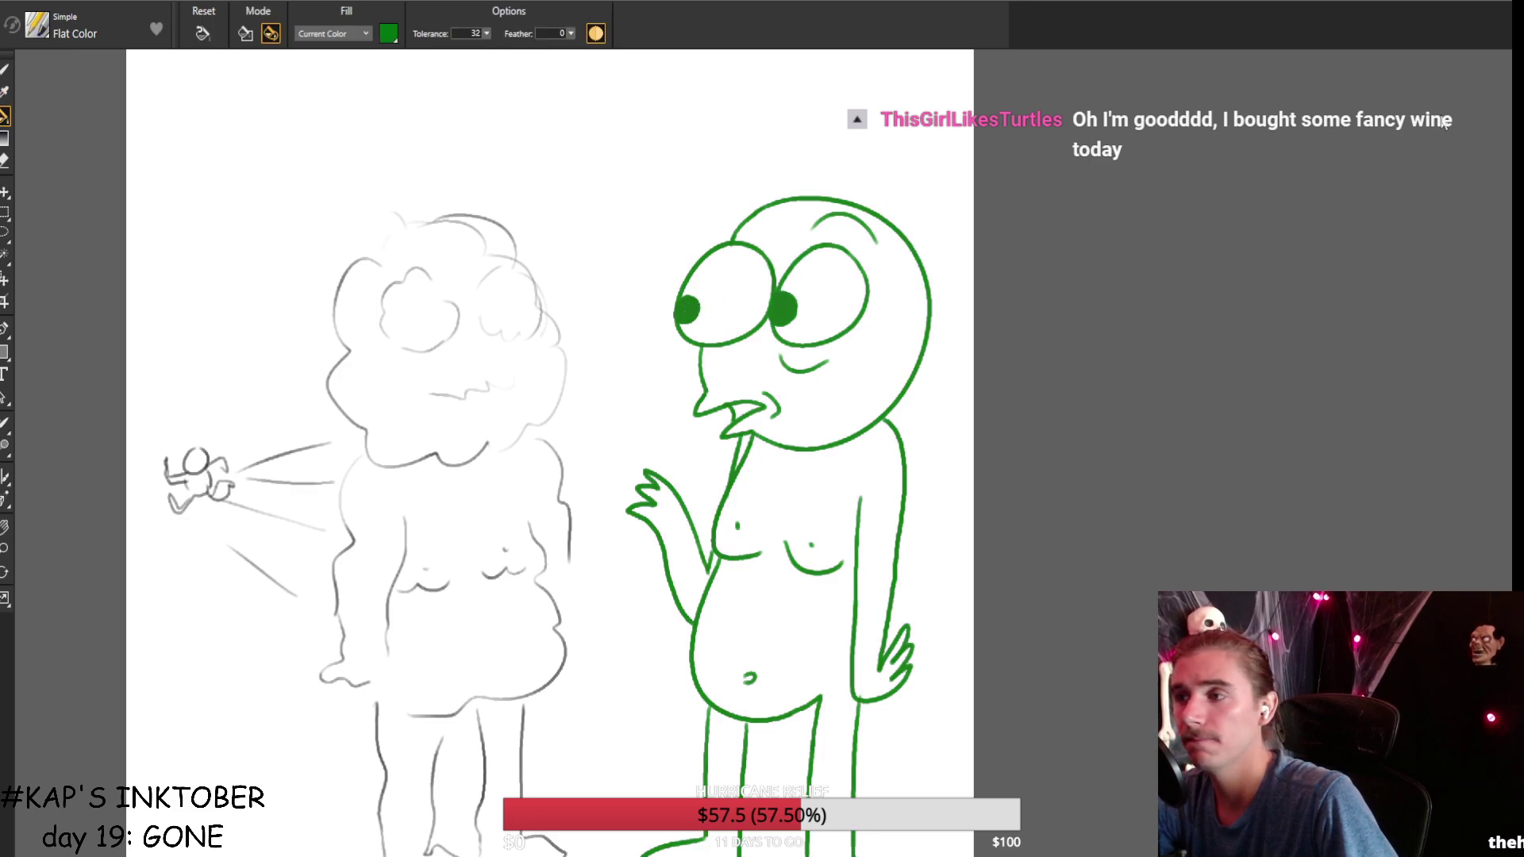
pyautogui.click(831, 209)
pyautogui.hotkey('ctrl', 'z')
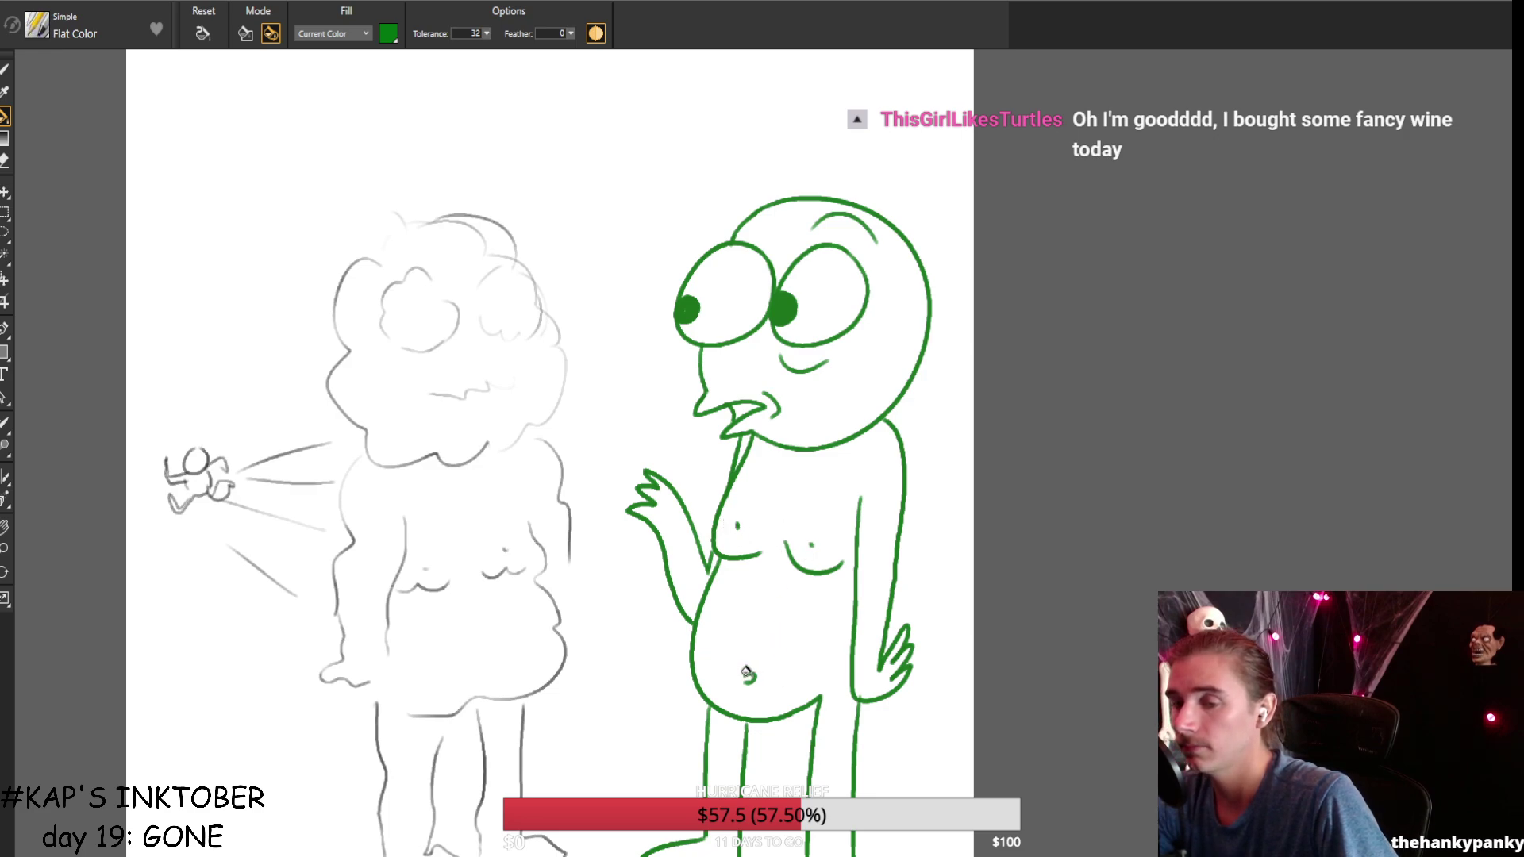
# Fill the round-headed figure's head, torso, arms and near leg with light green.
pyautogui.click(1430, 96)
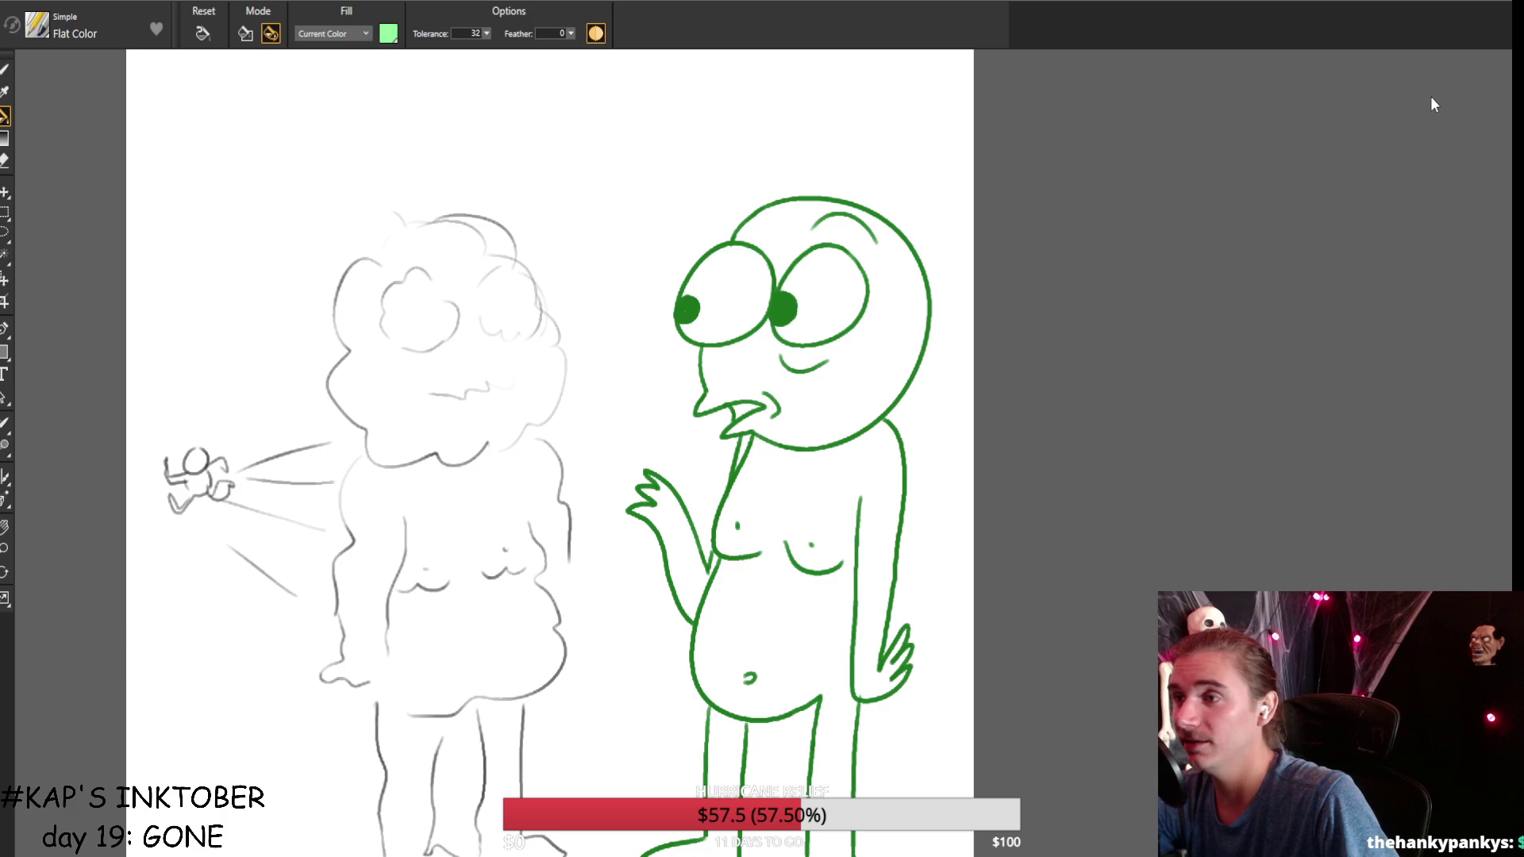
pyautogui.click(796, 389)
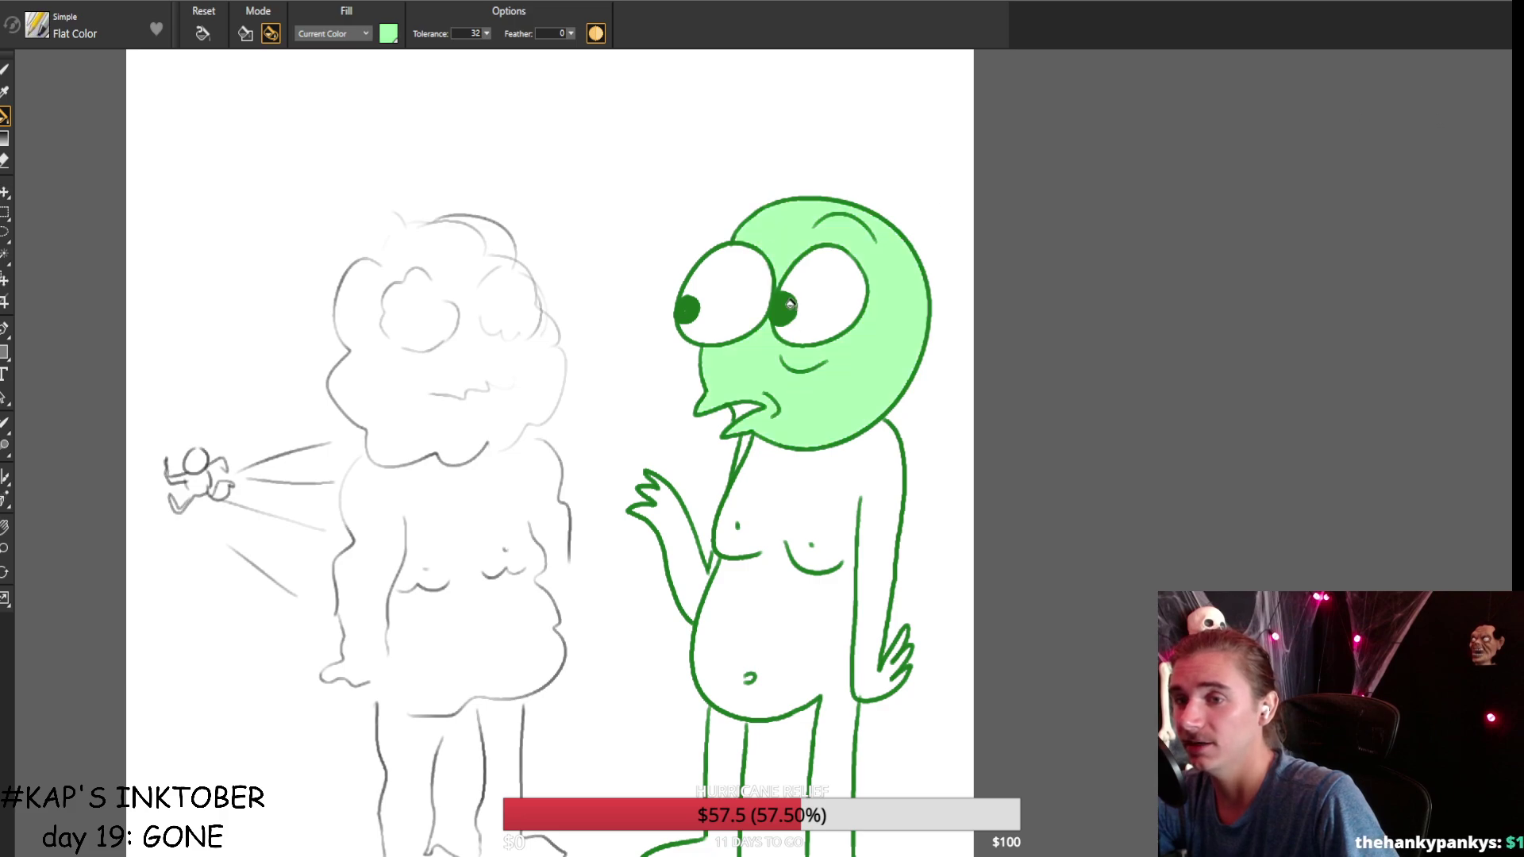
pyautogui.click(813, 480)
pyautogui.click(686, 571)
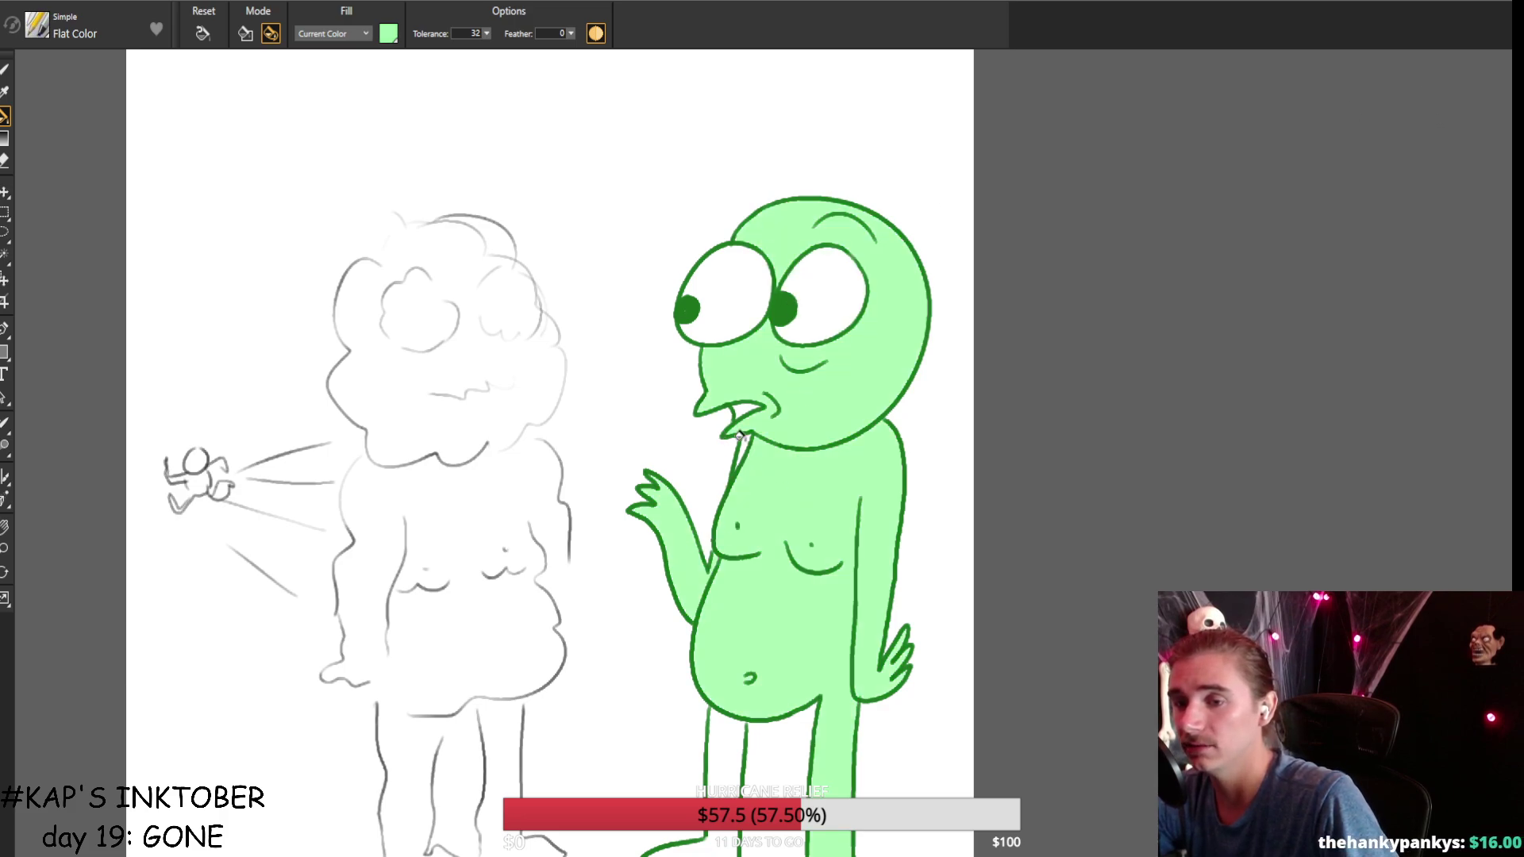
pyautogui.click(729, 768)
pyautogui.scroll(-2, 732, 714)
pyautogui.hotkey('ctrl', 'z')
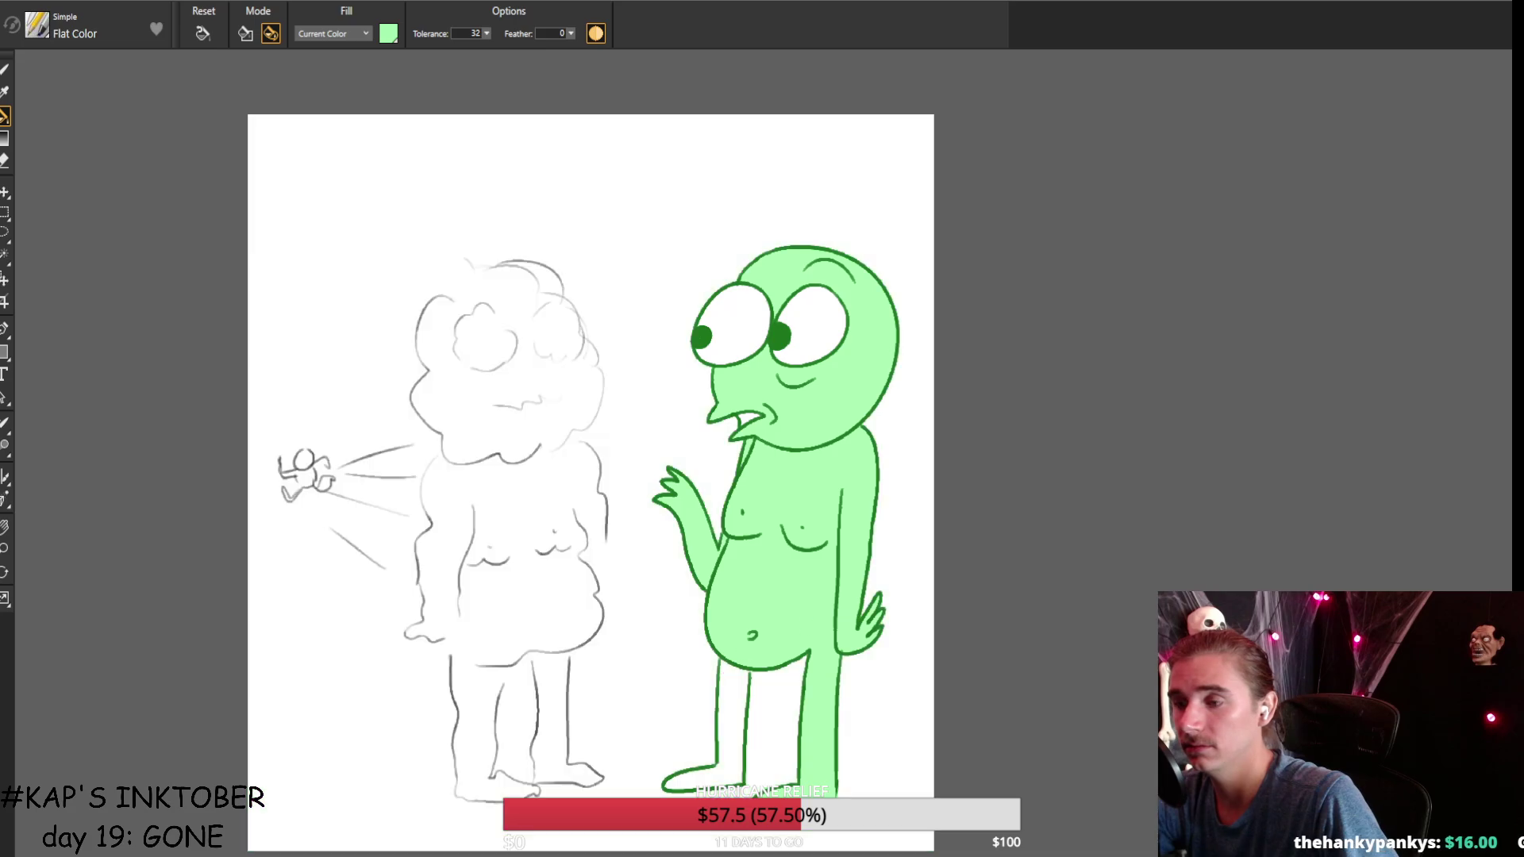
# Fill the round-headed figure's remaining white leg and foot with the same light green as the body.
pyautogui.moveTo(728, 671); pyautogui.dragTo(711, 483)
pyautogui.click(5, 93)
pyautogui.click(5, 70)
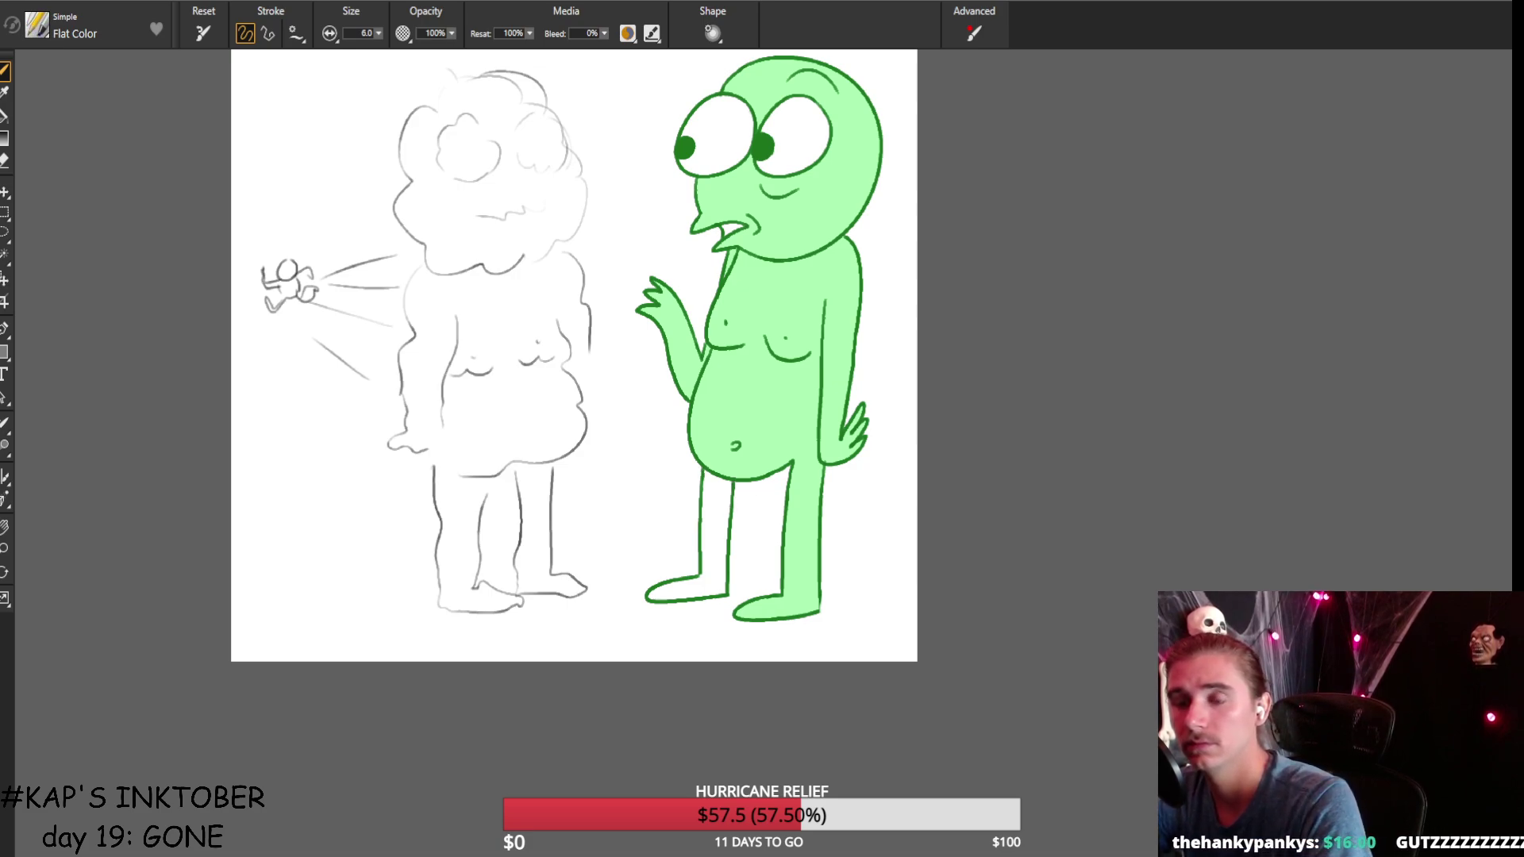
pyautogui.click(5, 93)
pyautogui.press('k')
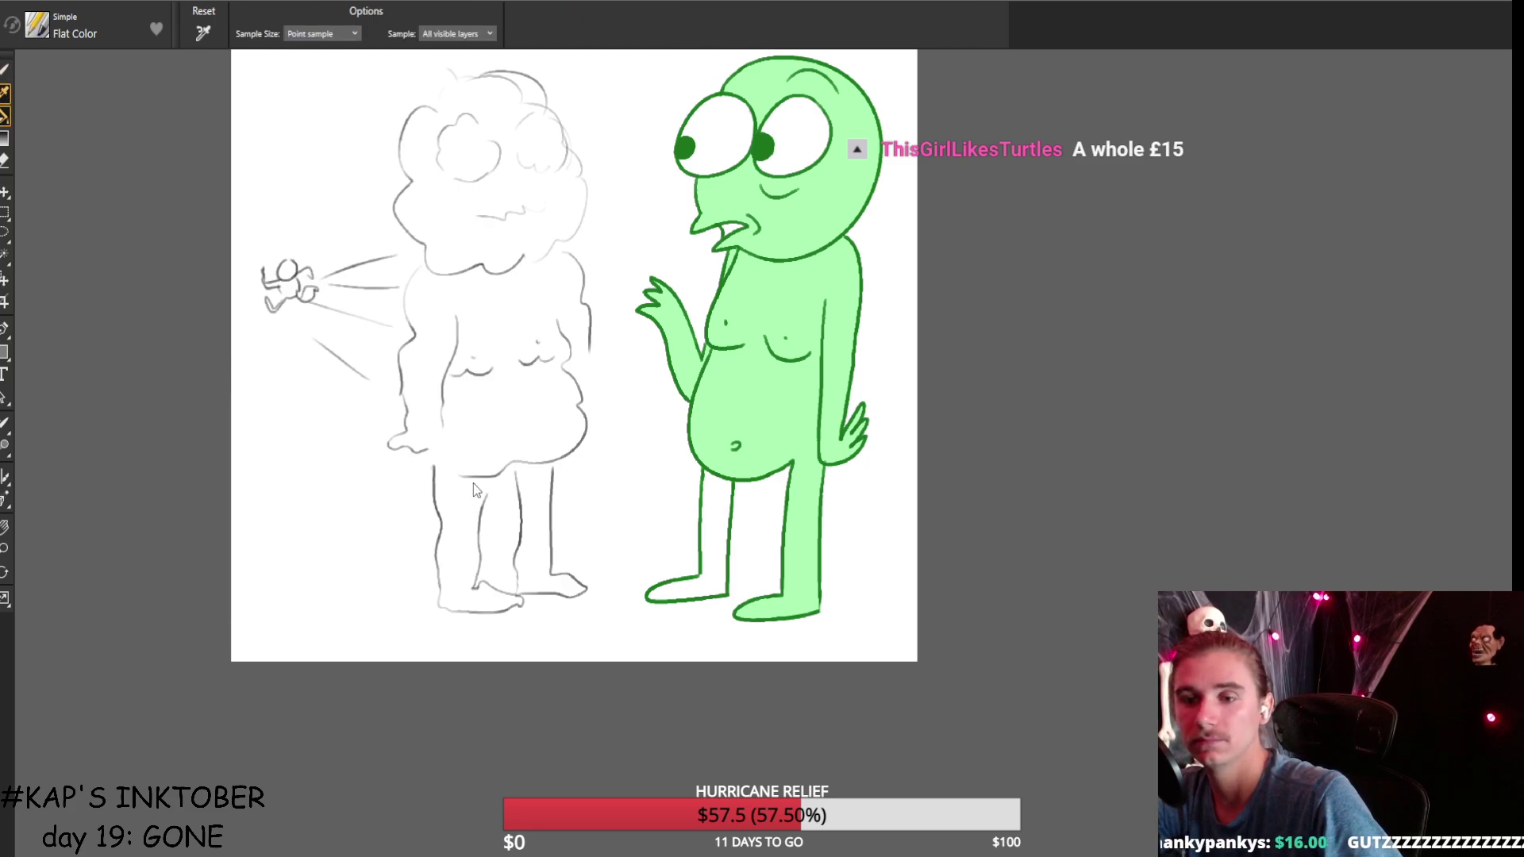
pyautogui.hotkey('ctrl', '+')
pyautogui.moveTo(982, 306); pyautogui.dragTo(926, 527)
pyautogui.hotkey('ctrl', '+')
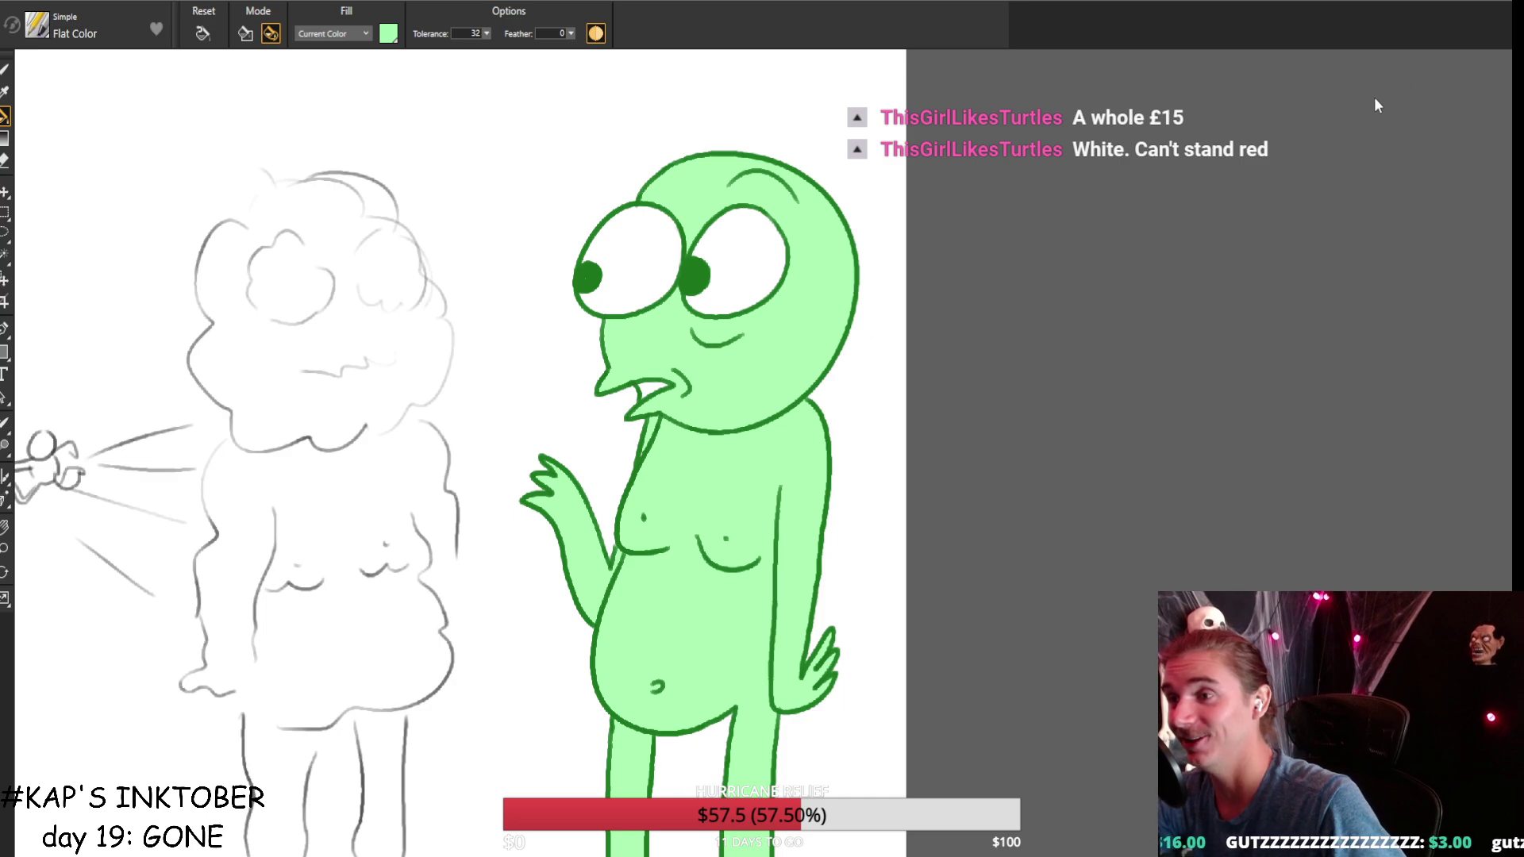
# Fill the round-headed figure's mouth red and the whites of both eyes a very pale green.
pyautogui.click(649, 388)
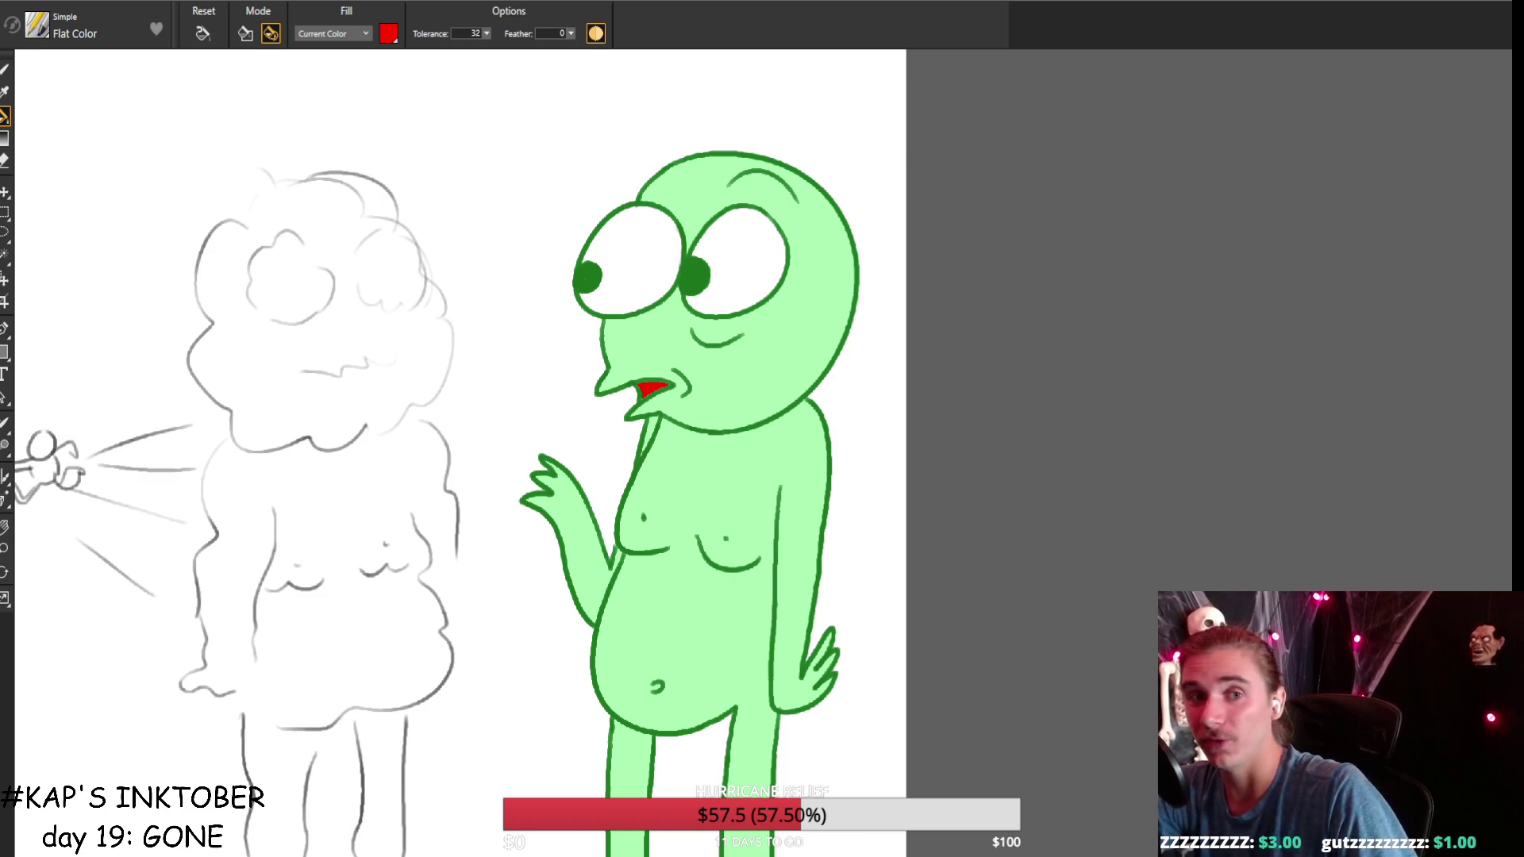
pyautogui.press('d')
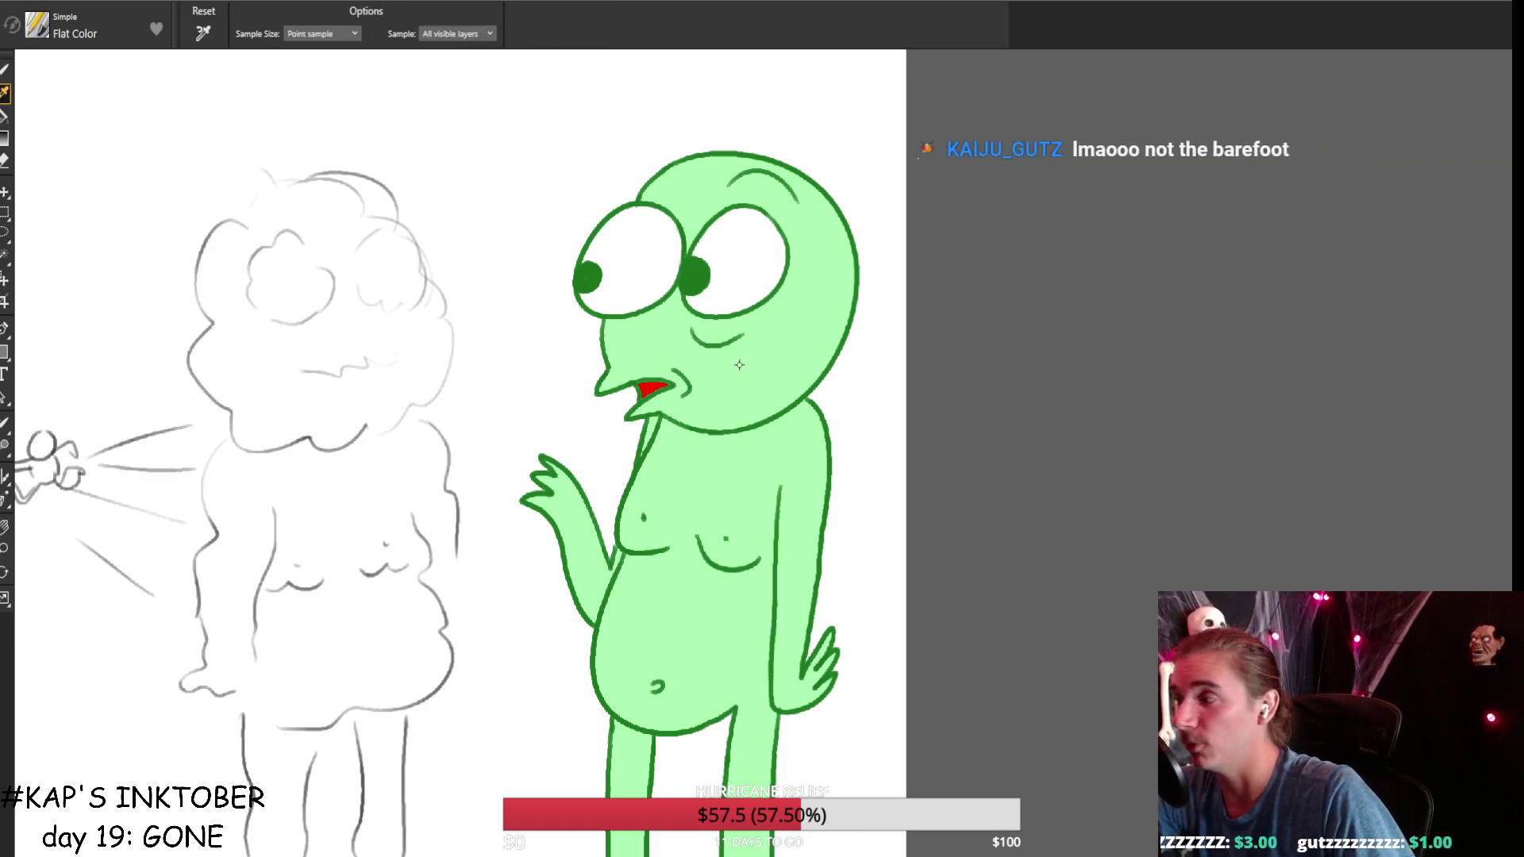
pyautogui.press('k')
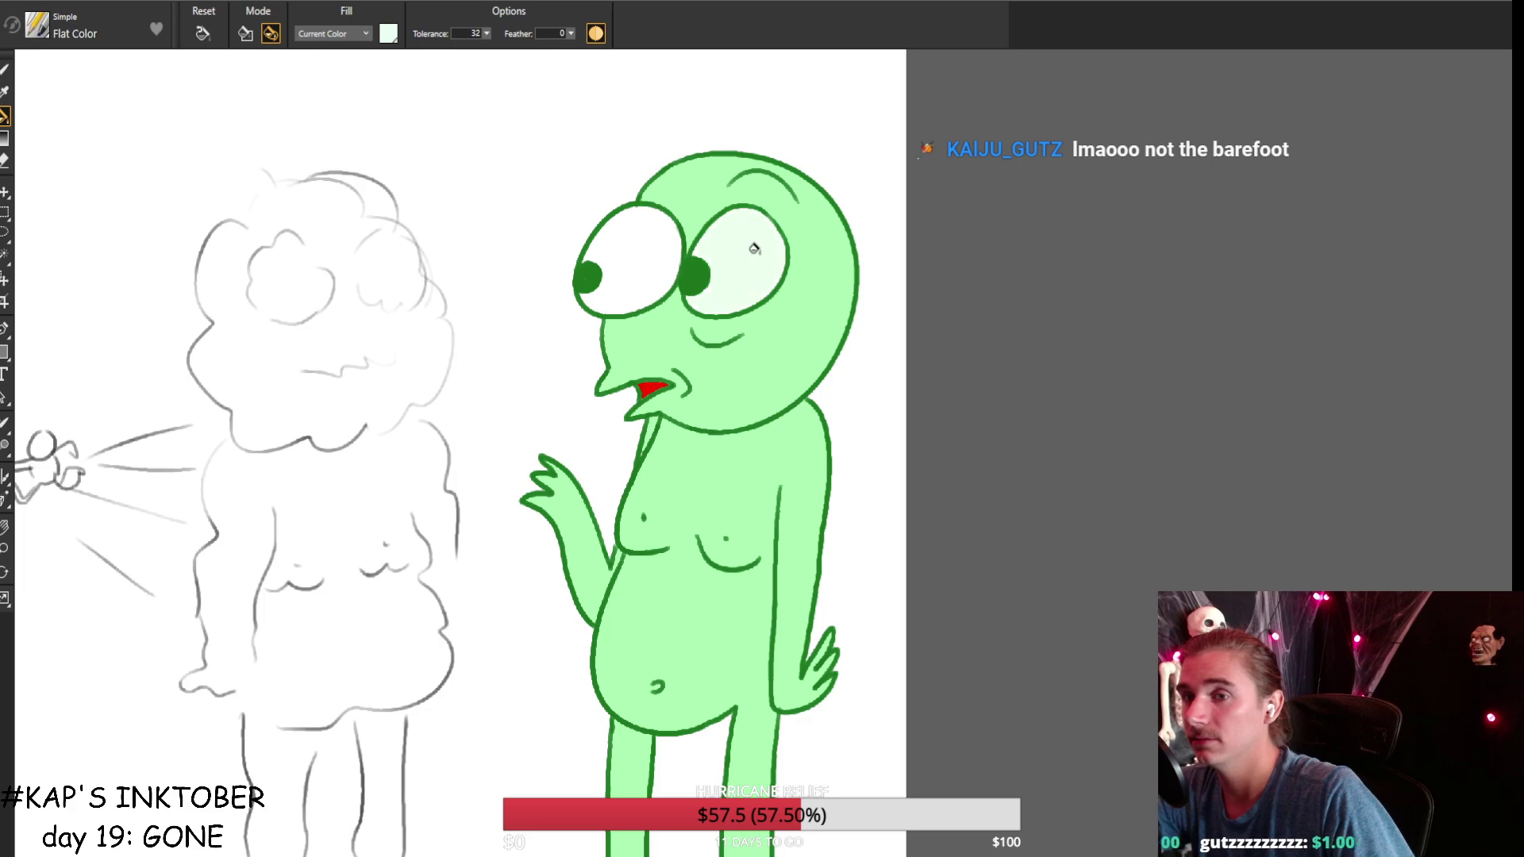
# Set the paint color to medium gray and switch to the brush for the cloud-headed figure.
pyautogui.hotkey('ctrl', '0')
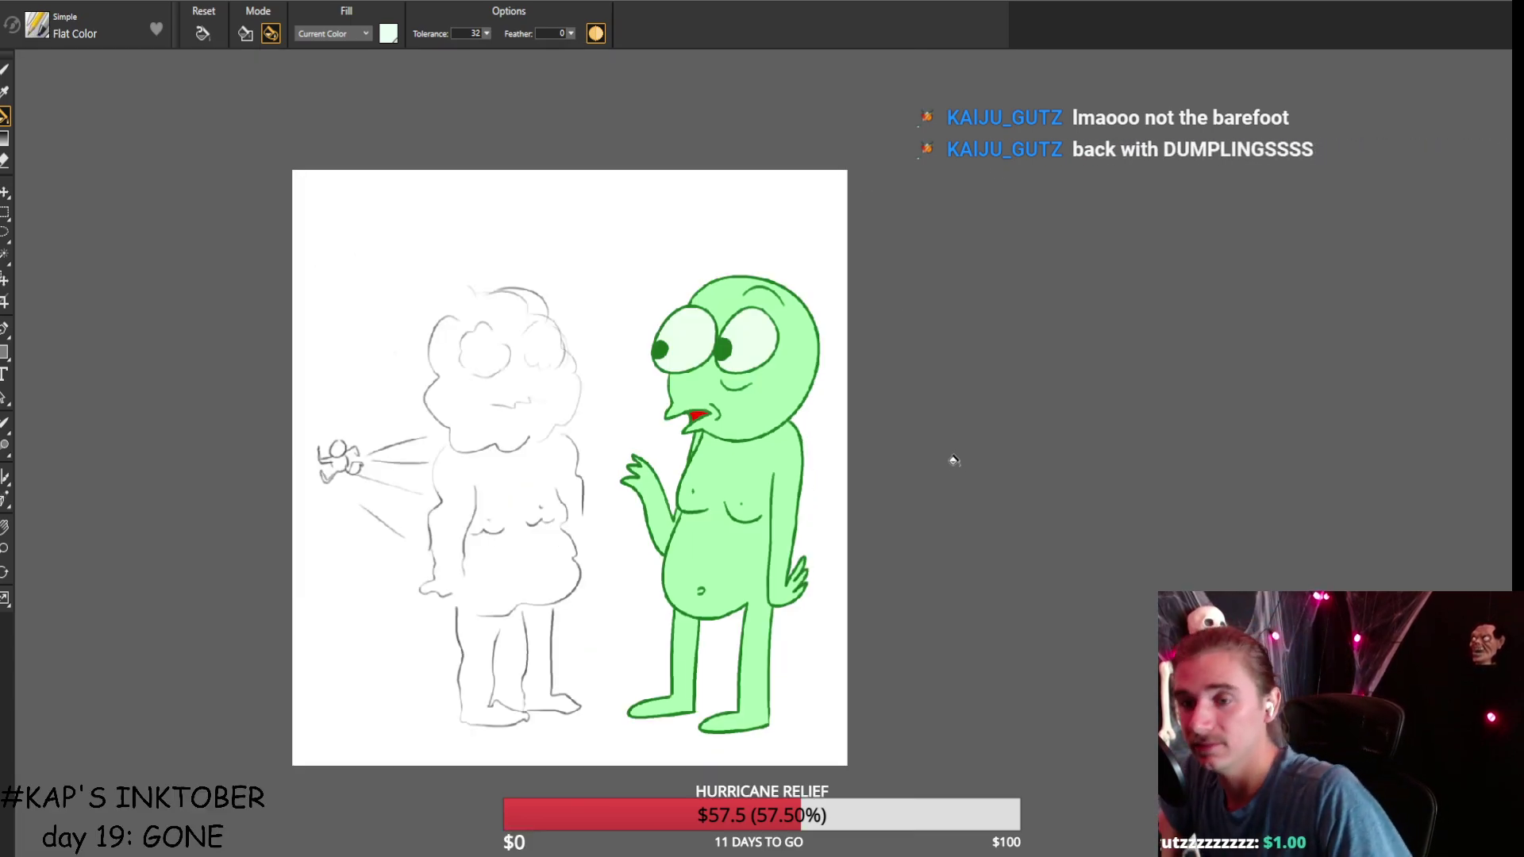
pyautogui.scroll(1, 948, 454)
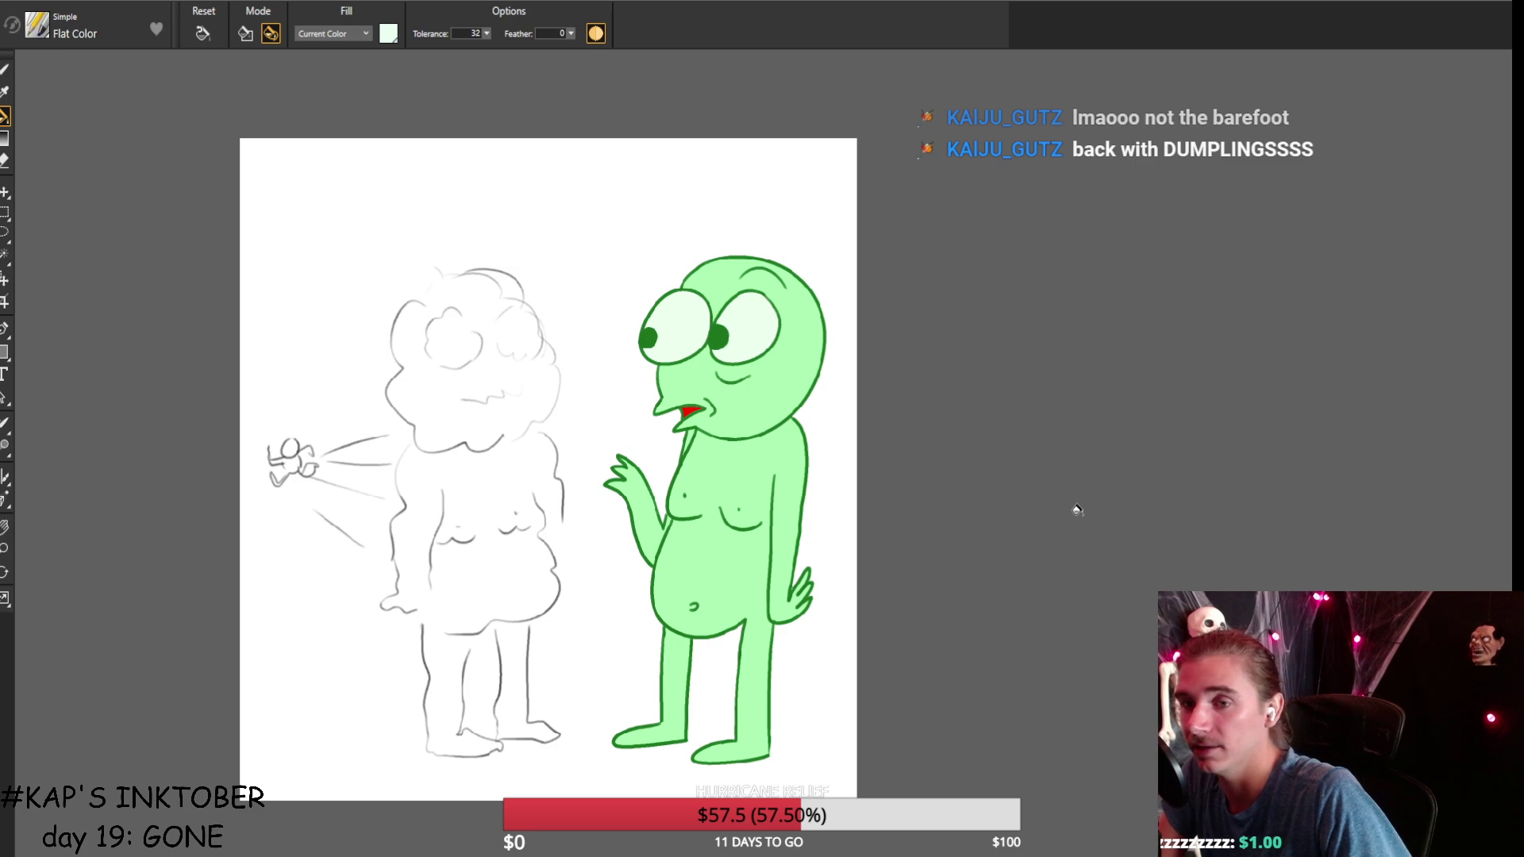
pyautogui.hotkey('ctrl', '+')
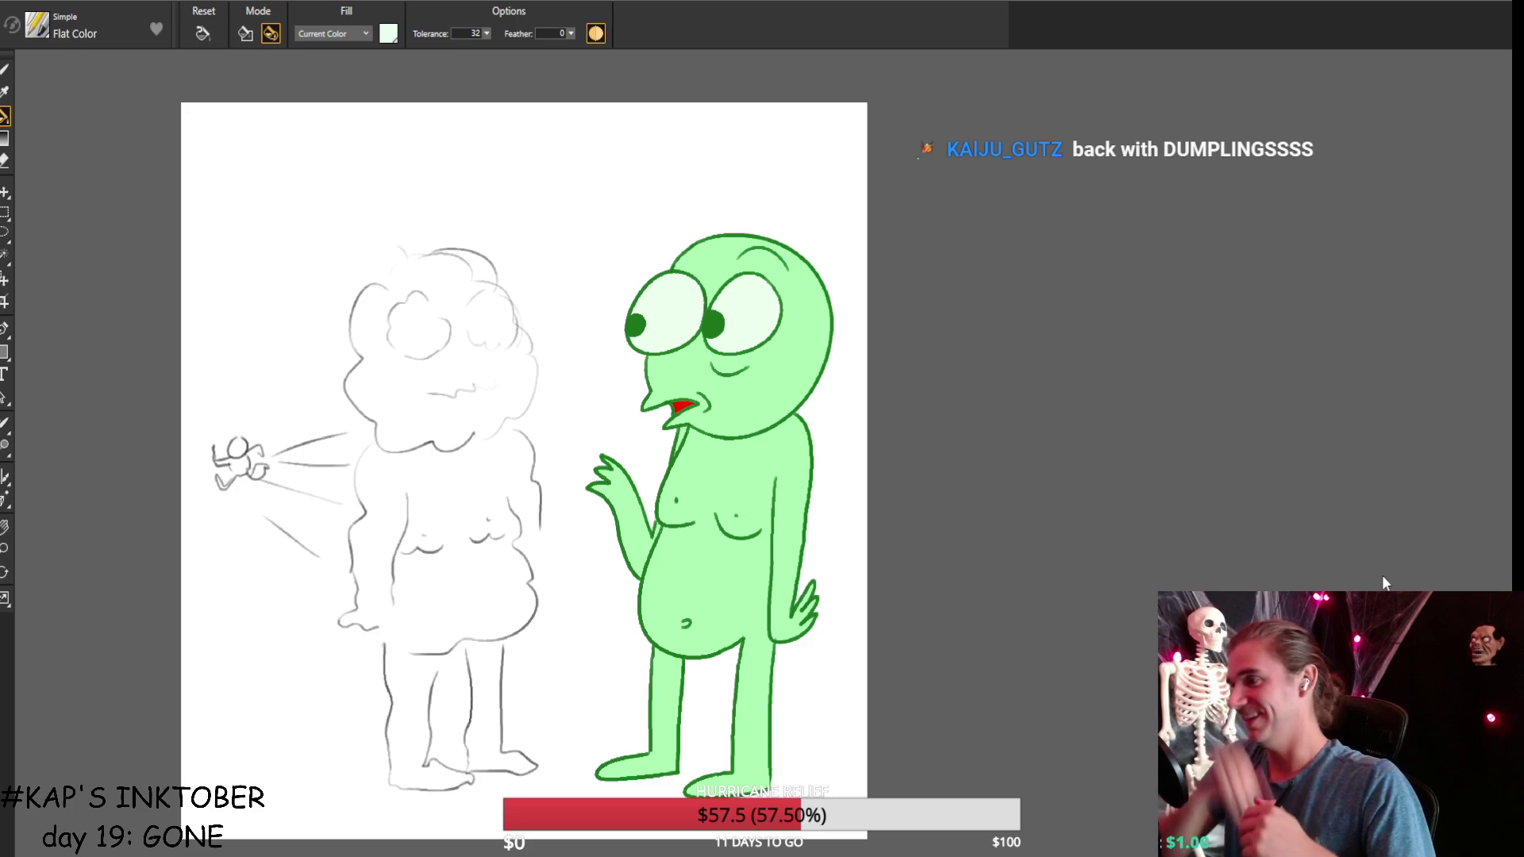
pyautogui.click(1384, 139)
pyautogui.click(1378, 121)
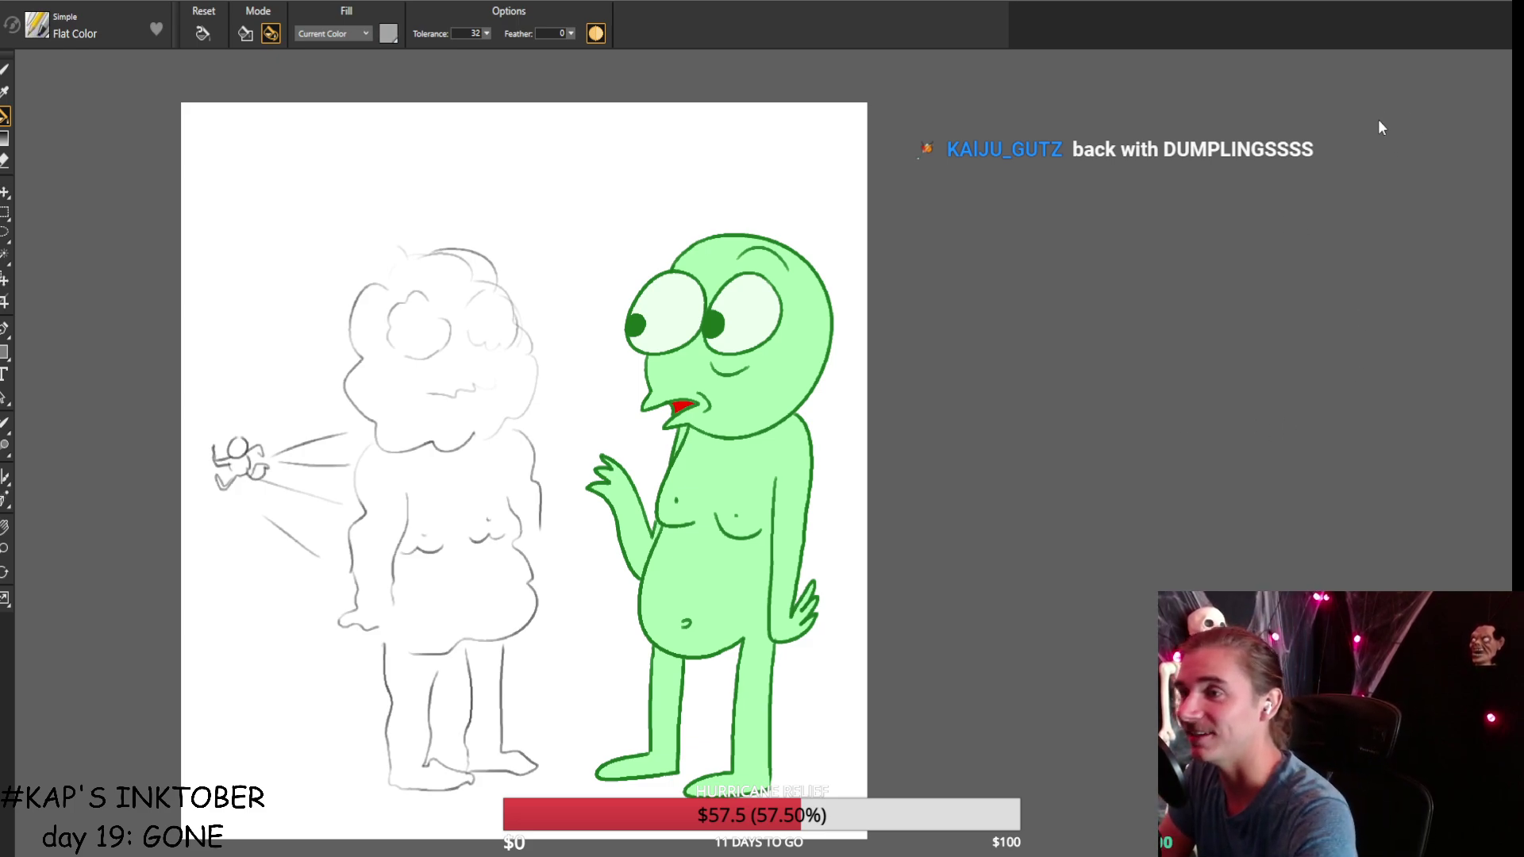
pyautogui.click(4, 72)
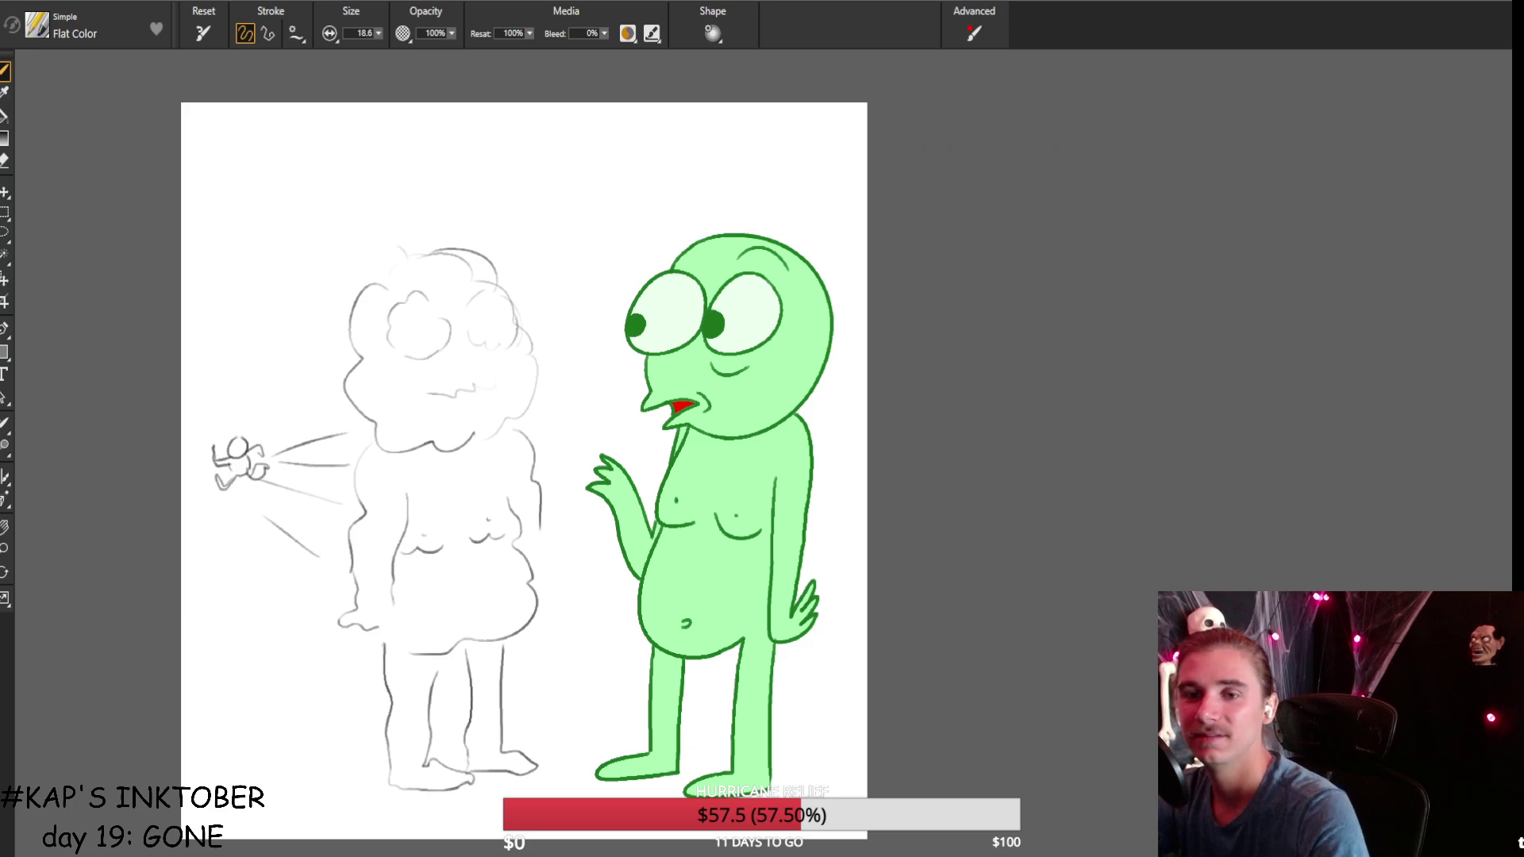
# Try to outline the cloud-headed figure's head in gray with a size 18.6 brush.
pyautogui.moveTo(509, 338); pyautogui.dragTo(481, 269)
pyautogui.hotkey('ctrl', 'z')
pyautogui.moveTo(517, 353)
pyautogui.mouseDown()
pyautogui.moveTo(497, 293)
pyautogui.moveTo(464, 273)
pyautogui.moveTo(519, 347)
pyautogui.moveTo(497, 284)
pyautogui.moveTo(455, 264)
pyautogui.moveTo(393, 268)
pyautogui.moveTo(356, 315)
pyautogui.moveTo(356, 385)
pyautogui.moveTo(383, 441)
pyautogui.moveTo(447, 443)
pyautogui.moveTo(508, 417)
pyautogui.moveTo(529, 373)
pyautogui.moveTo(525, 337)
pyautogui.mouseUp()
pyautogui.hotkey('ctrl', 'z')
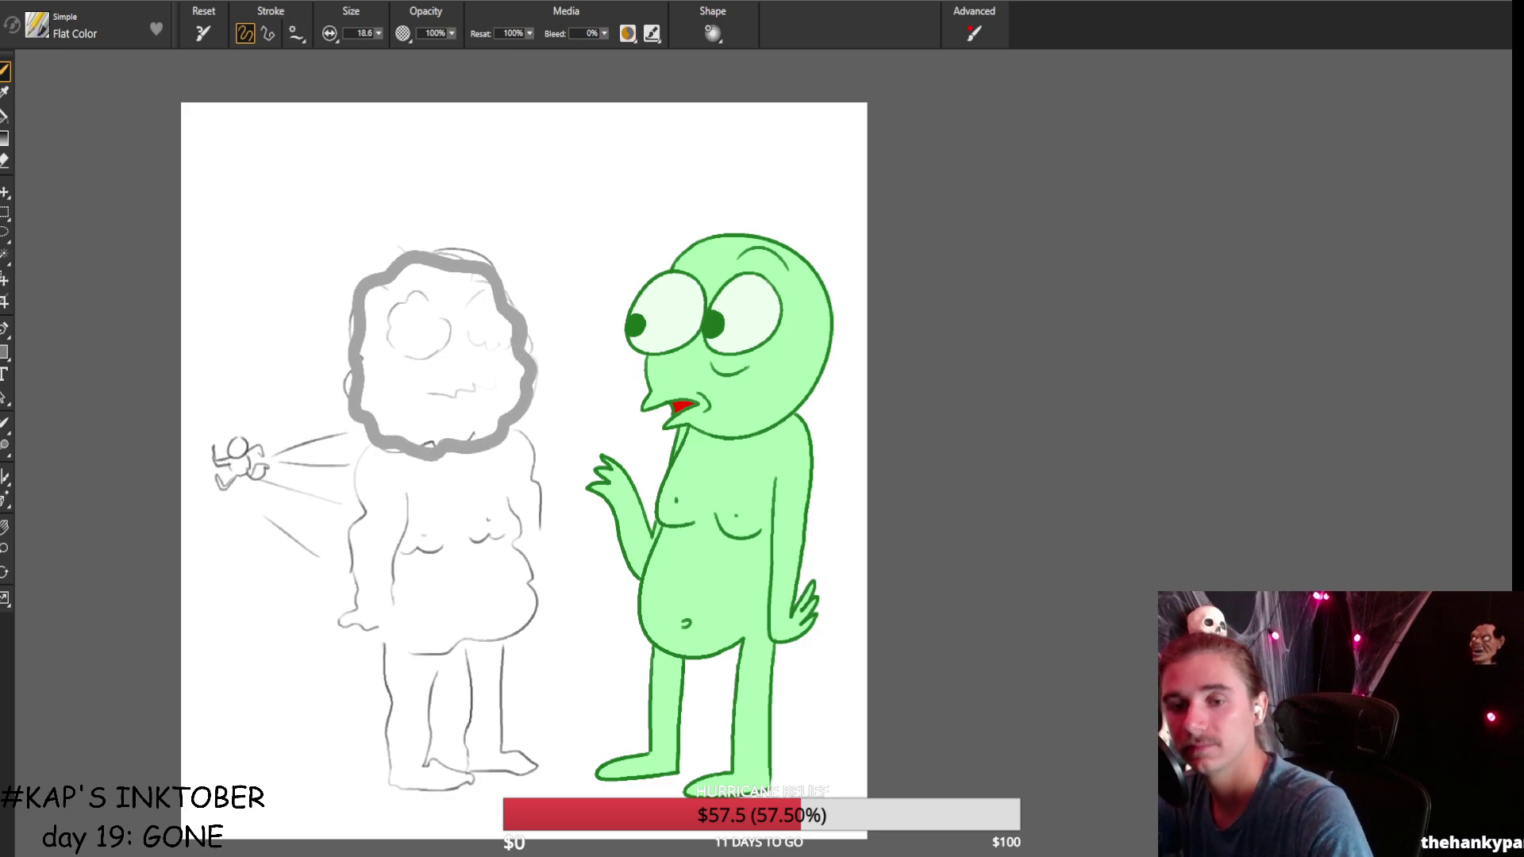
pyautogui.moveTo(371, 449)
pyautogui.mouseDown()
pyautogui.moveTo(341, 624)
pyautogui.moveTo(379, 633)
pyautogui.moveTo(406, 542)
pyautogui.mouseUp()
pyautogui.hotkey('ctrl', 'z')
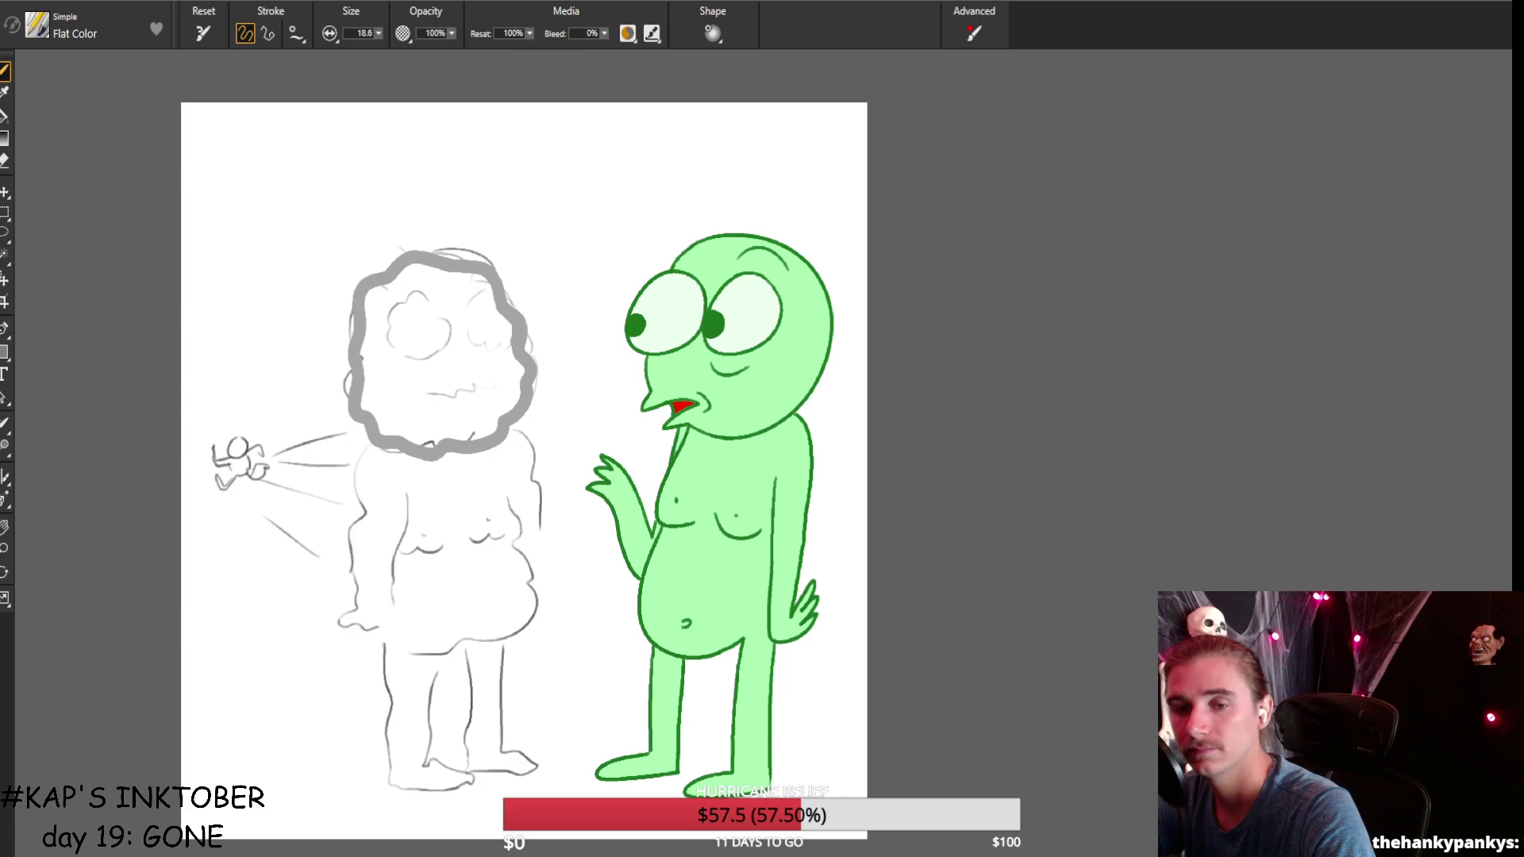
pyautogui.hotkey('ctrl', 'z')
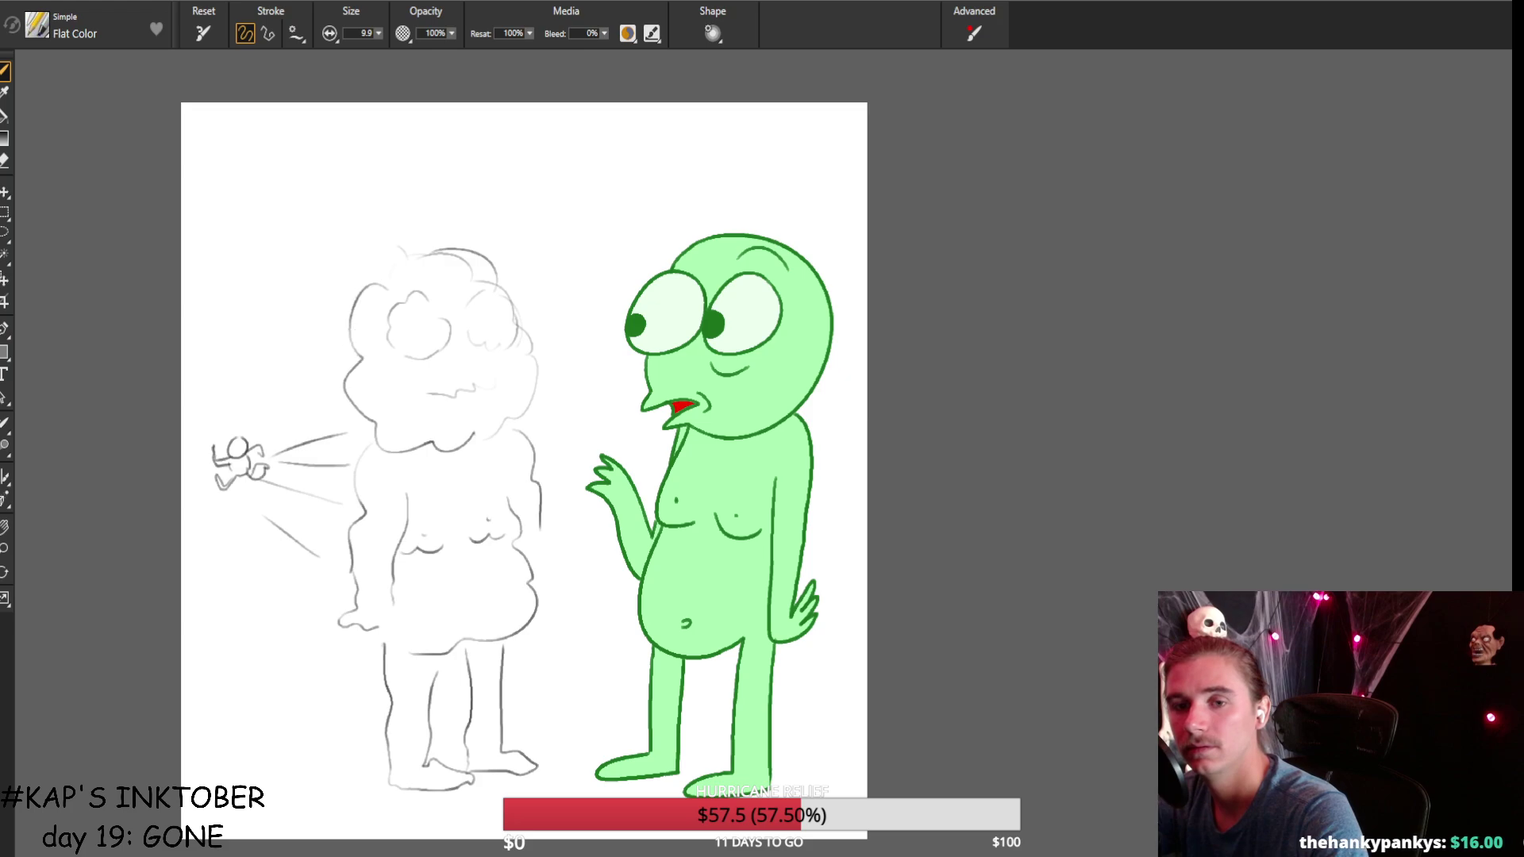
# Try a thinner gray outline around the cloud-shaped head with a size 9.9 brush.
pyautogui.moveTo(397, 289)
pyautogui.mouseDown()
pyautogui.moveTo(346, 358)
pyautogui.moveTo(353, 402)
pyautogui.moveTo(396, 454)
pyautogui.moveTo(374, 289)
pyautogui.moveTo(342, 377)
pyautogui.moveTo(358, 425)
pyautogui.moveTo(413, 457)
pyautogui.moveTo(482, 451)
pyautogui.moveTo(529, 390)
pyautogui.moveTo(507, 275)
pyautogui.moveTo(450, 246)
pyautogui.moveTo(373, 298)
pyautogui.mouseUp()
pyautogui.hotkey('ctrl', 'z')
pyautogui.hotkey('ctrl', 'z')
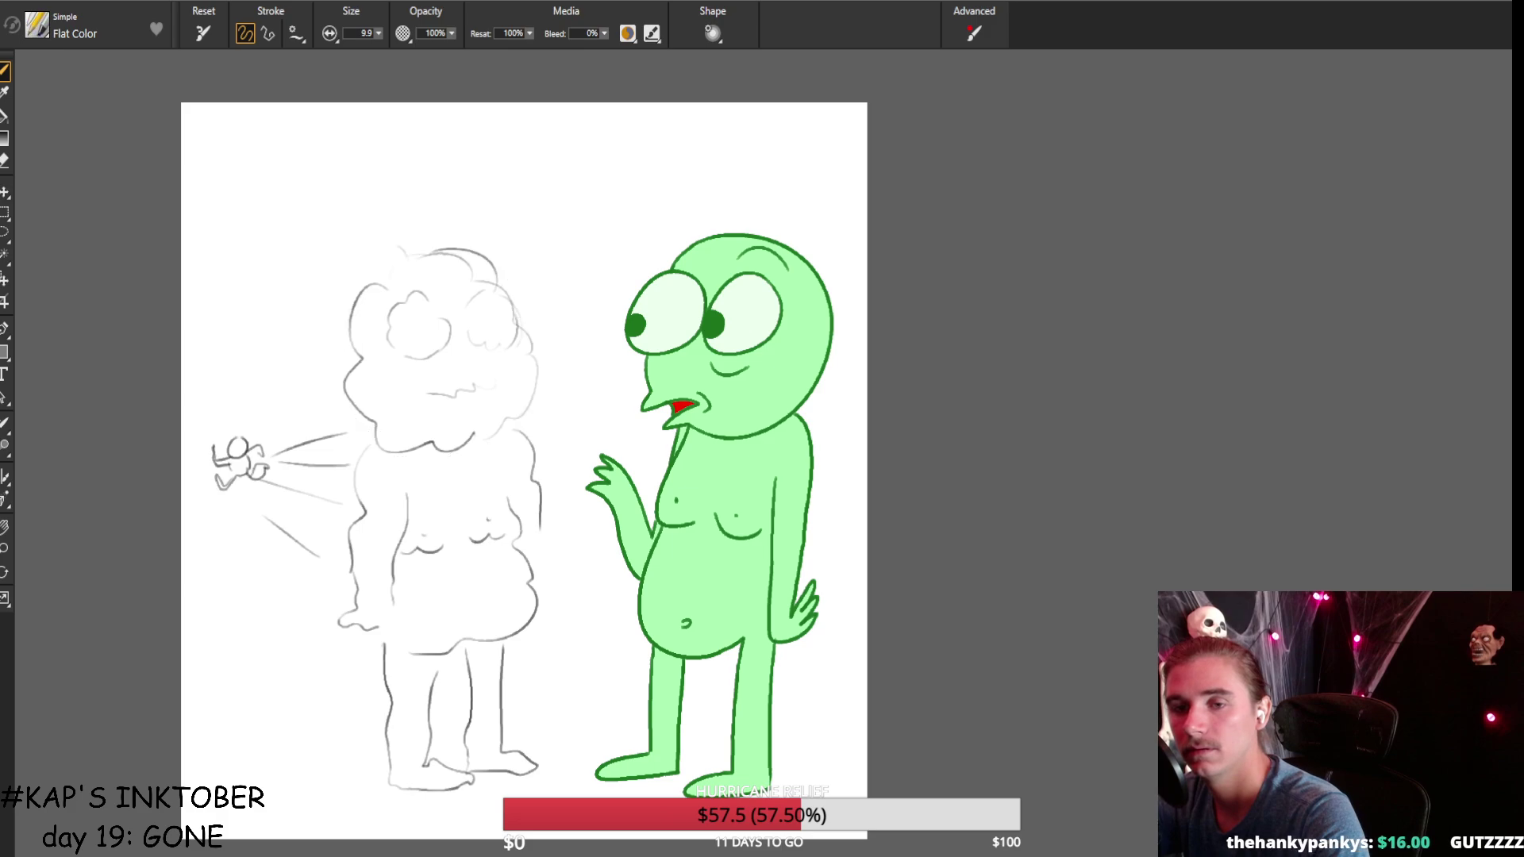
pyautogui.hotkey('ctrl', 'z')
pyautogui.moveTo(446, 249); pyautogui.dragTo(365, 291)
pyautogui.hotkey('ctrl', 'z')
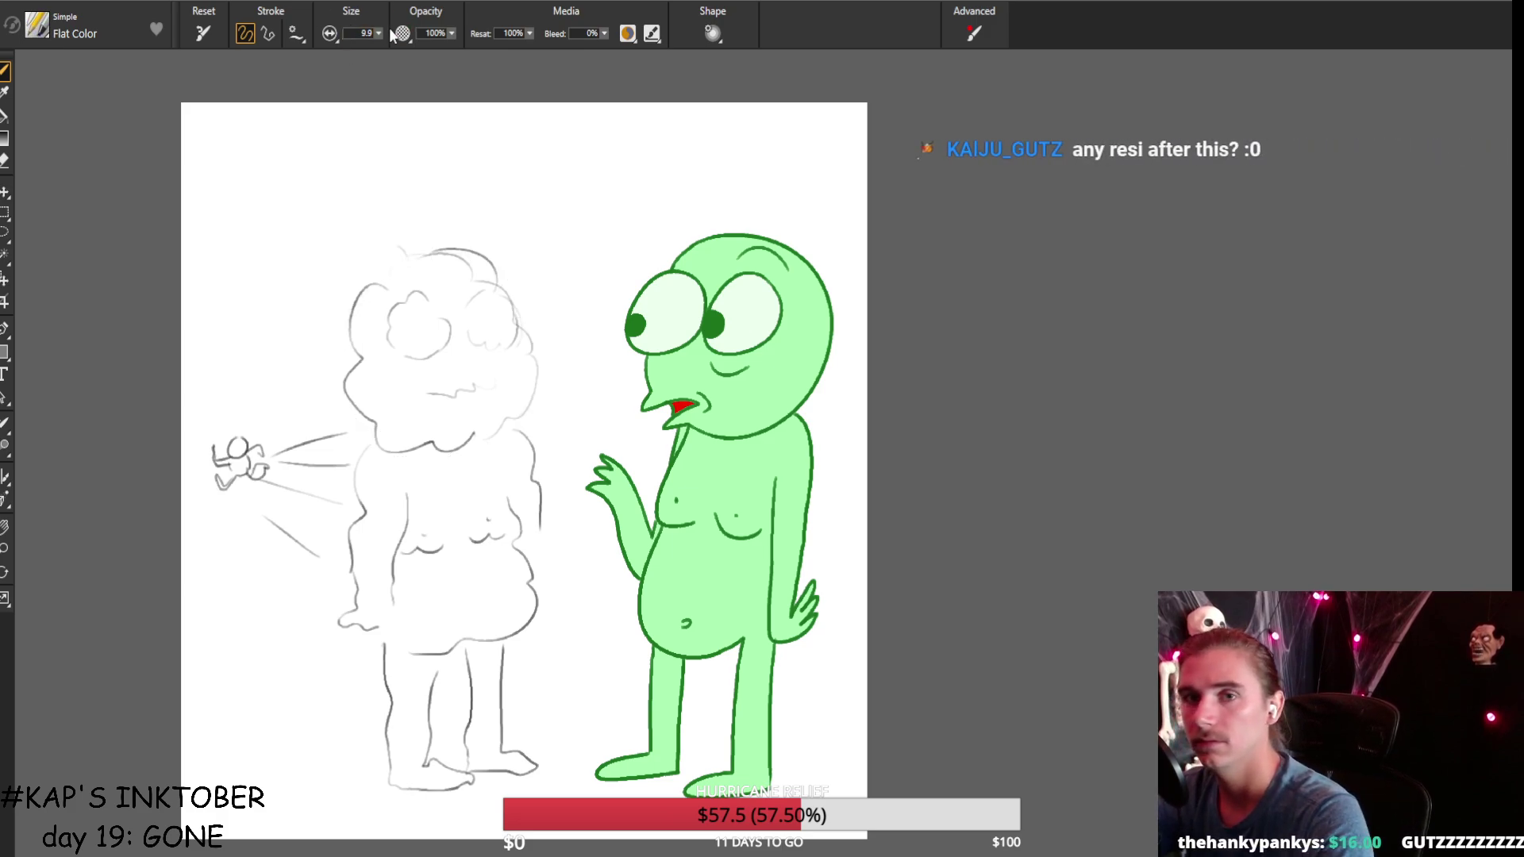
# Try several bumpy outline strokes around the cloud-shaped head with the gray brush at size 15.8.
pyautogui.moveTo(404, 274)
pyautogui.mouseDown()
pyautogui.moveTo(367, 395)
pyautogui.moveTo(361, 298)
pyautogui.moveTo(341, 361)
pyautogui.moveTo(387, 433)
pyautogui.mouseUp()
pyautogui.hotkey('ctrl', 'z')
pyautogui.hotkey('ctrl', 'z')
pyautogui.hotkey('ctrl', 'z')
pyautogui.hotkey('ctrl', 'z')
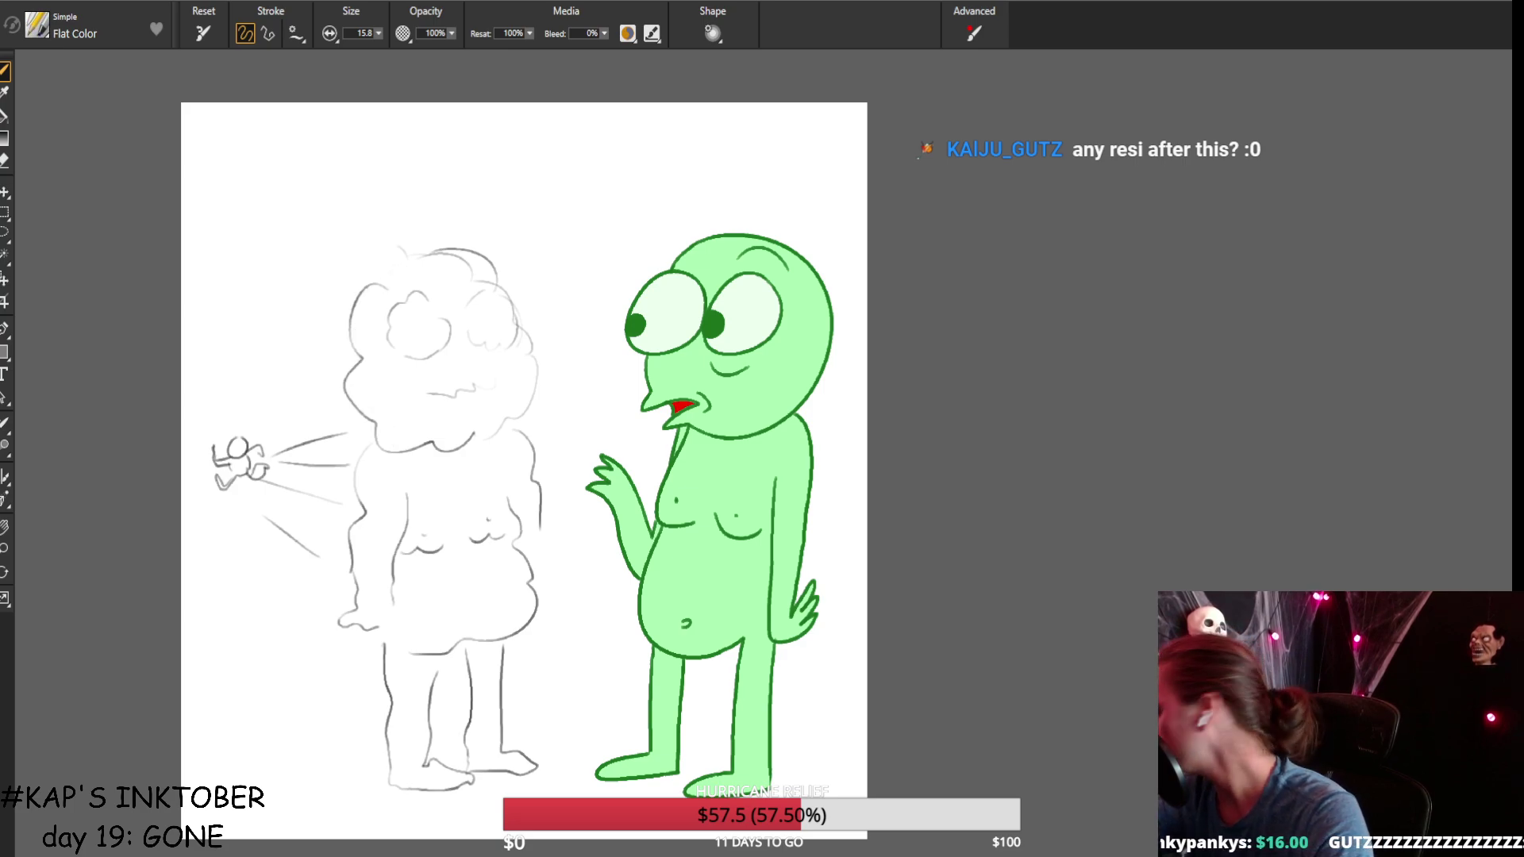
pyautogui.moveTo(391, 285)
pyautogui.mouseDown()
pyautogui.moveTo(359, 318)
pyautogui.moveTo(369, 357)
pyautogui.moveTo(381, 352)
pyautogui.moveTo(348, 330)
pyautogui.moveTo(381, 321)
pyautogui.moveTo(351, 383)
pyautogui.moveTo(369, 429)
pyautogui.moveTo(436, 454)
pyautogui.moveTo(504, 441)
pyautogui.moveTo(528, 384)
pyautogui.moveTo(523, 327)
pyautogui.moveTo(467, 256)
pyautogui.moveTo(391, 265)
pyautogui.moveTo(355, 316)
pyautogui.moveTo(350, 361)
pyautogui.moveTo(366, 419)
pyautogui.moveTo(411, 446)
pyautogui.moveTo(469, 443)
pyautogui.moveTo(528, 409)
pyautogui.moveTo(508, 335)
pyautogui.mouseUp()
pyautogui.hotkey('ctrl', 'z')
pyautogui.hotkey('ctrl', 'z')
pyautogui.hotkey('ctrl', 'z')
pyautogui.hotkey('ctrl', 'z')
# Draw a closed bumpy outline around the cloud-shaped head with the size 15.8 gray brush and fill it gray.
pyautogui.moveTo(454, 258)
pyautogui.mouseDown()
pyautogui.moveTo(373, 279)
pyautogui.moveTo(358, 379)
pyautogui.moveTo(387, 424)
pyautogui.mouseUp()
pyautogui.moveTo(505, 418)
pyautogui.mouseDown()
pyautogui.moveTo(521, 324)
pyautogui.moveTo(506, 276)
pyautogui.moveTo(449, 253)
pyautogui.mouseUp()
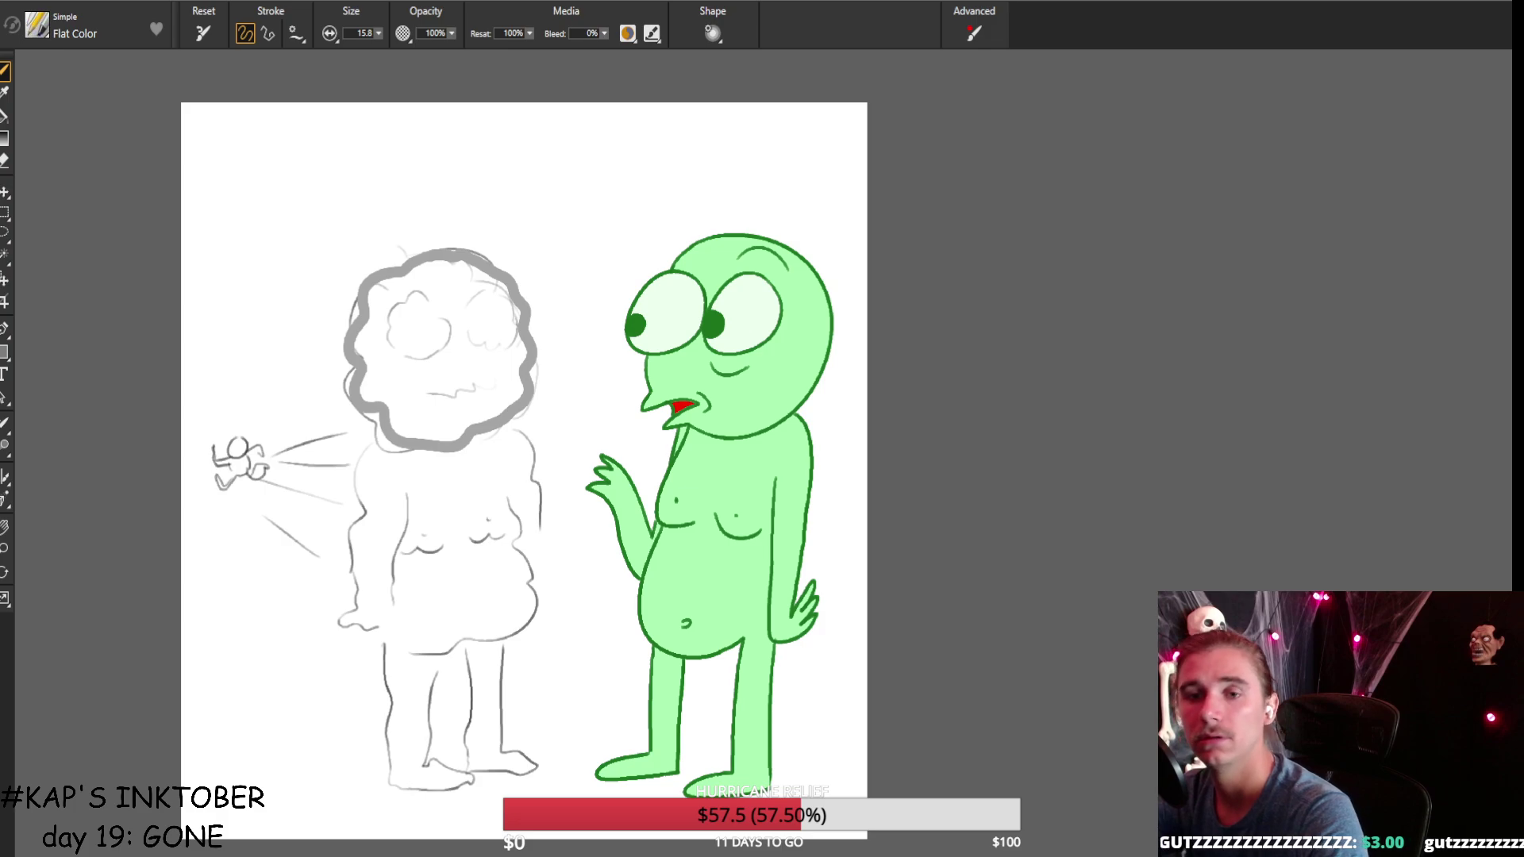
pyautogui.click(414, 312)
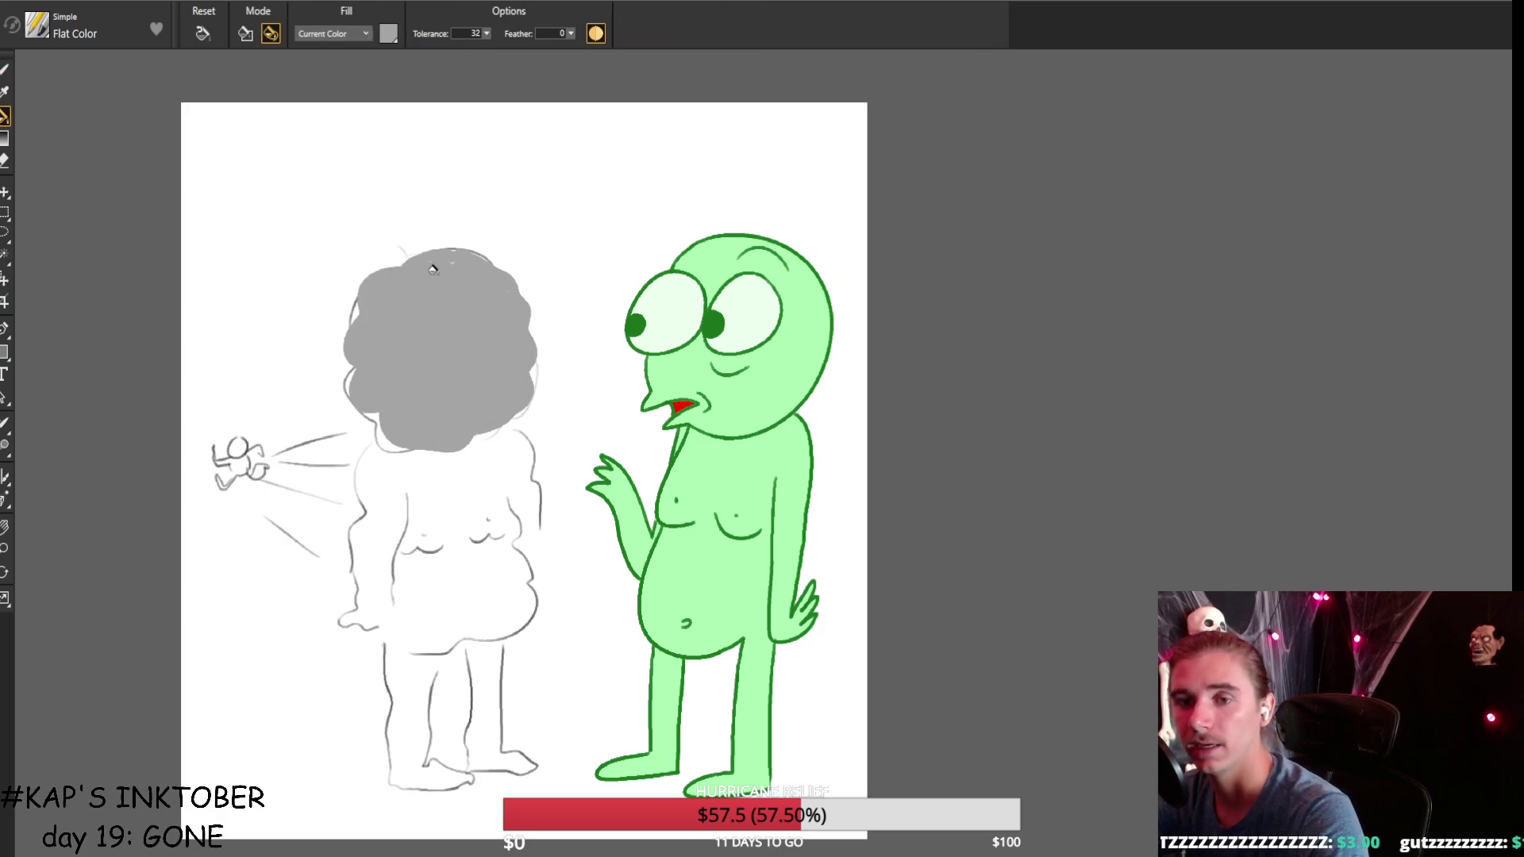
# Outline the cloud-headed figure's arms, torso and belly with wavy gray strokes using the size 15.8 brush.
pyautogui.press('b')
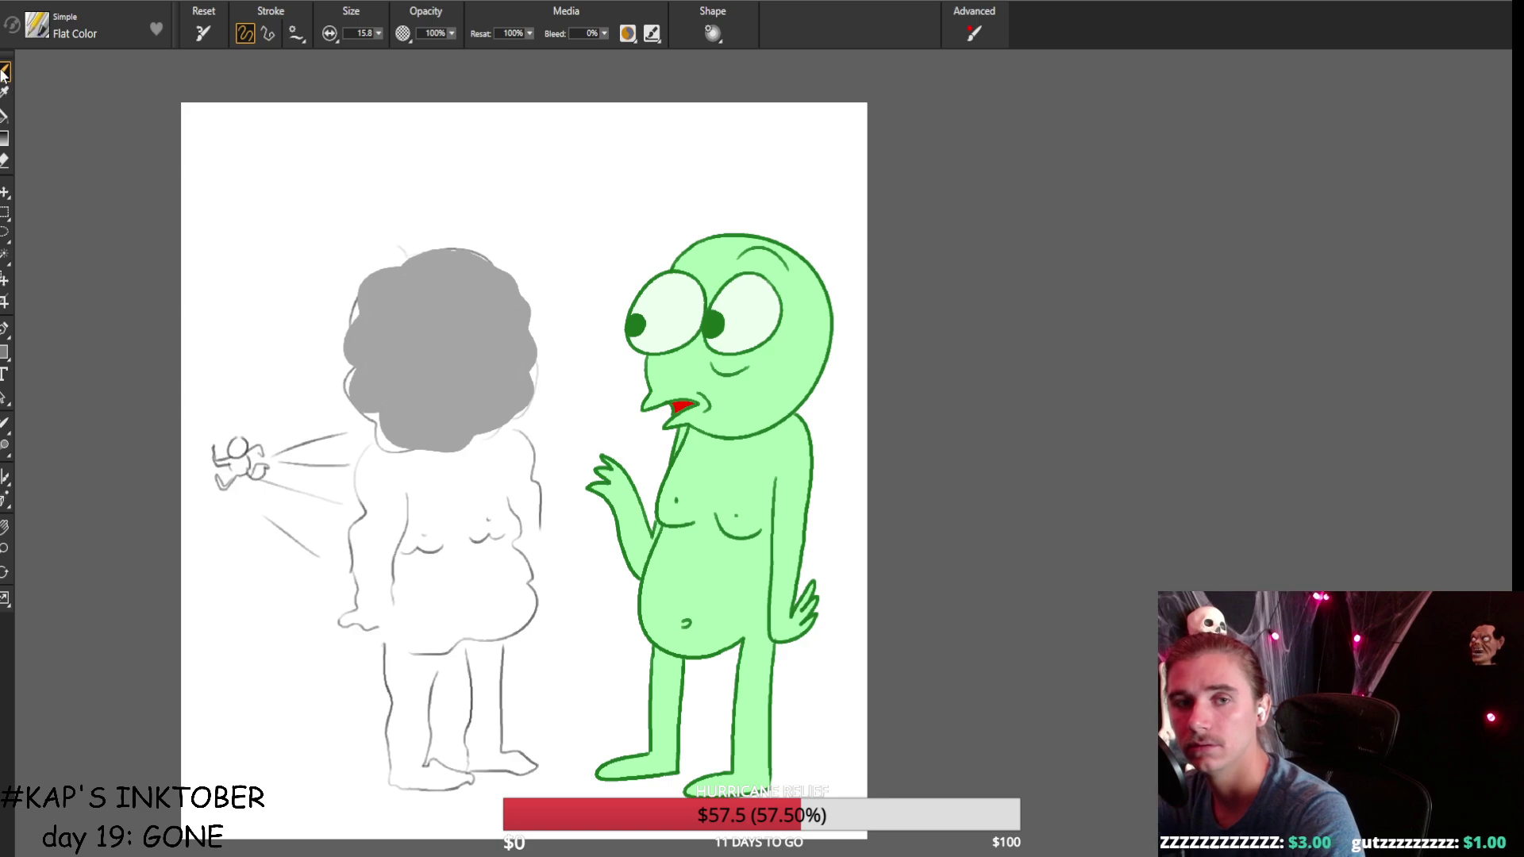
pyautogui.moveTo(381, 435)
pyautogui.mouseDown()
pyautogui.moveTo(344, 640)
pyautogui.moveTo(387, 646)
pyautogui.moveTo(398, 489)
pyautogui.mouseUp()
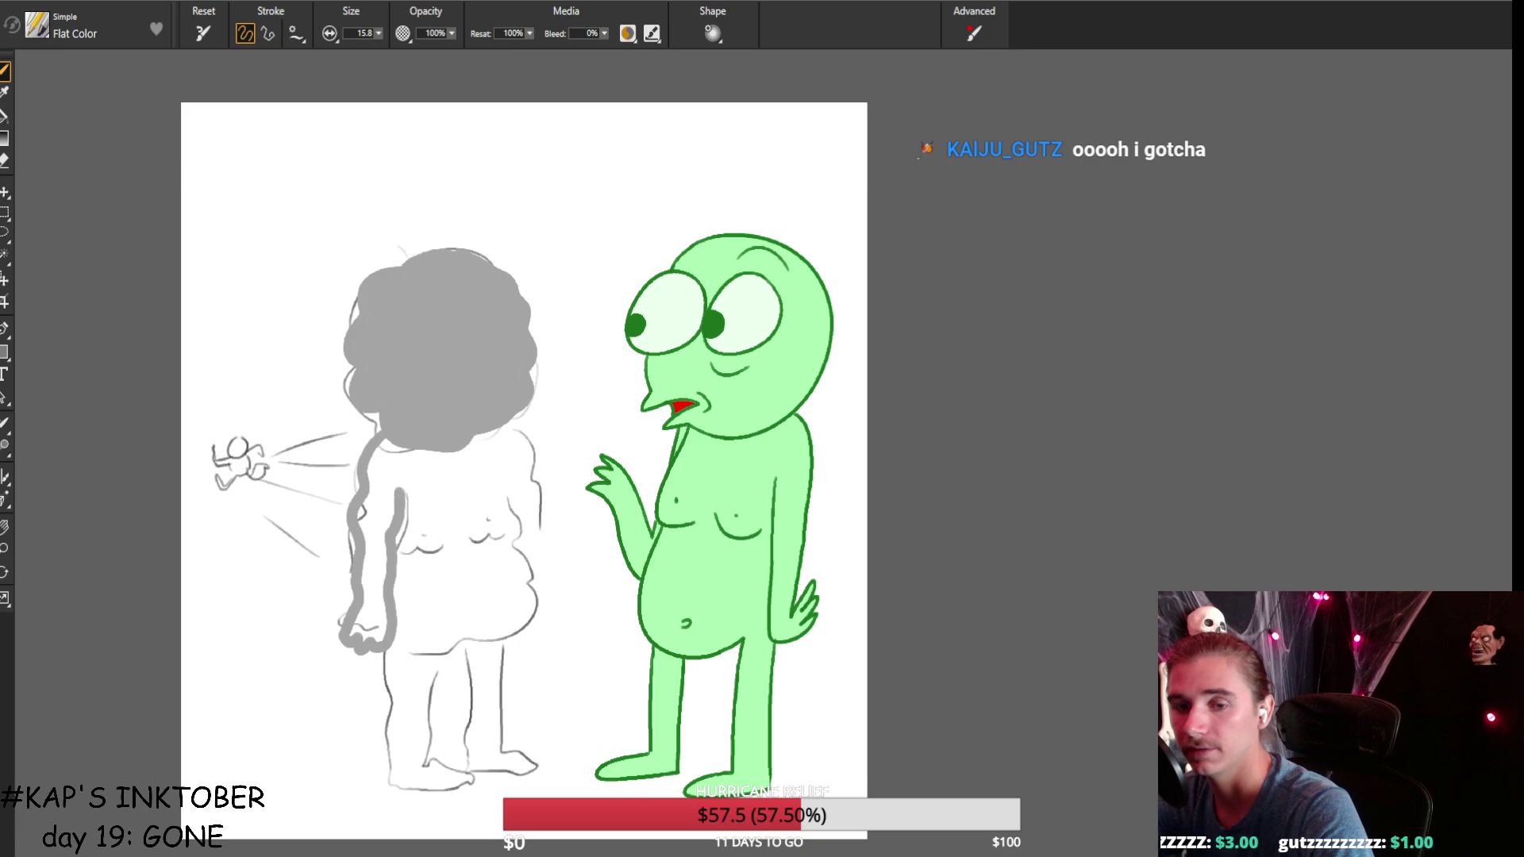
pyautogui.moveTo(507, 475)
pyautogui.mouseDown()
pyautogui.moveTo(528, 609)
pyautogui.moveTo(481, 625)
pyautogui.moveTo(508, 500)
pyautogui.moveTo(536, 566)
pyautogui.moveTo(521, 609)
pyautogui.moveTo(402, 649)
pyautogui.mouseUp()
pyautogui.hotkey('ctrl', 'z')
pyautogui.moveTo(506, 420)
pyautogui.mouseDown()
pyautogui.moveTo(530, 457)
pyautogui.moveTo(526, 530)
pyautogui.mouseUp()
pyautogui.moveTo(398, 643)
pyautogui.mouseDown()
pyautogui.moveTo(445, 649)
pyautogui.moveTo(533, 610)
pyautogui.mouseUp()
pyautogui.hotkey('ctrl', 'z')
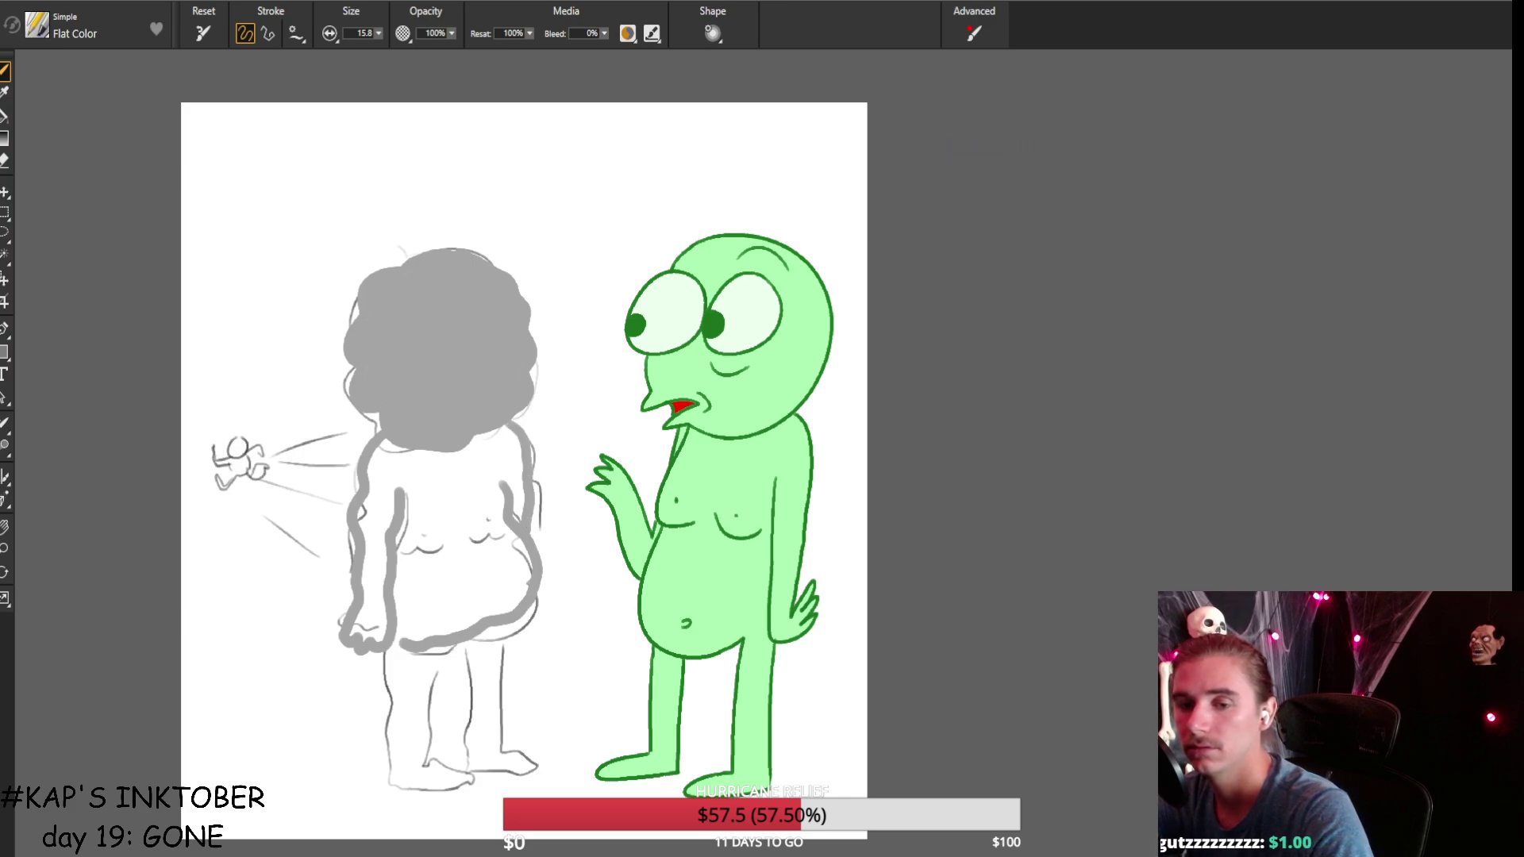
# Outline the cloud-headed figure's legs and feet below the belly with the same gray brush.
pyautogui.moveTo(395, 641)
pyautogui.mouseDown()
pyautogui.moveTo(379, 769)
pyautogui.moveTo(379, 661)
pyautogui.moveTo(376, 799)
pyautogui.moveTo(405, 806)
pyautogui.moveTo(465, 779)
pyautogui.moveTo(419, 779)
pyautogui.moveTo(425, 650)
pyautogui.moveTo(462, 655)
pyautogui.moveTo(467, 783)
pyautogui.moveTo(544, 772)
pyautogui.moveTo(528, 779)
pyautogui.moveTo(535, 754)
pyautogui.moveTo(497, 746)
pyautogui.moveTo(515, 621)
pyautogui.mouseUp()
pyautogui.hotkey('ctrl', 'z')
pyautogui.hotkey('ctrl', 'z')
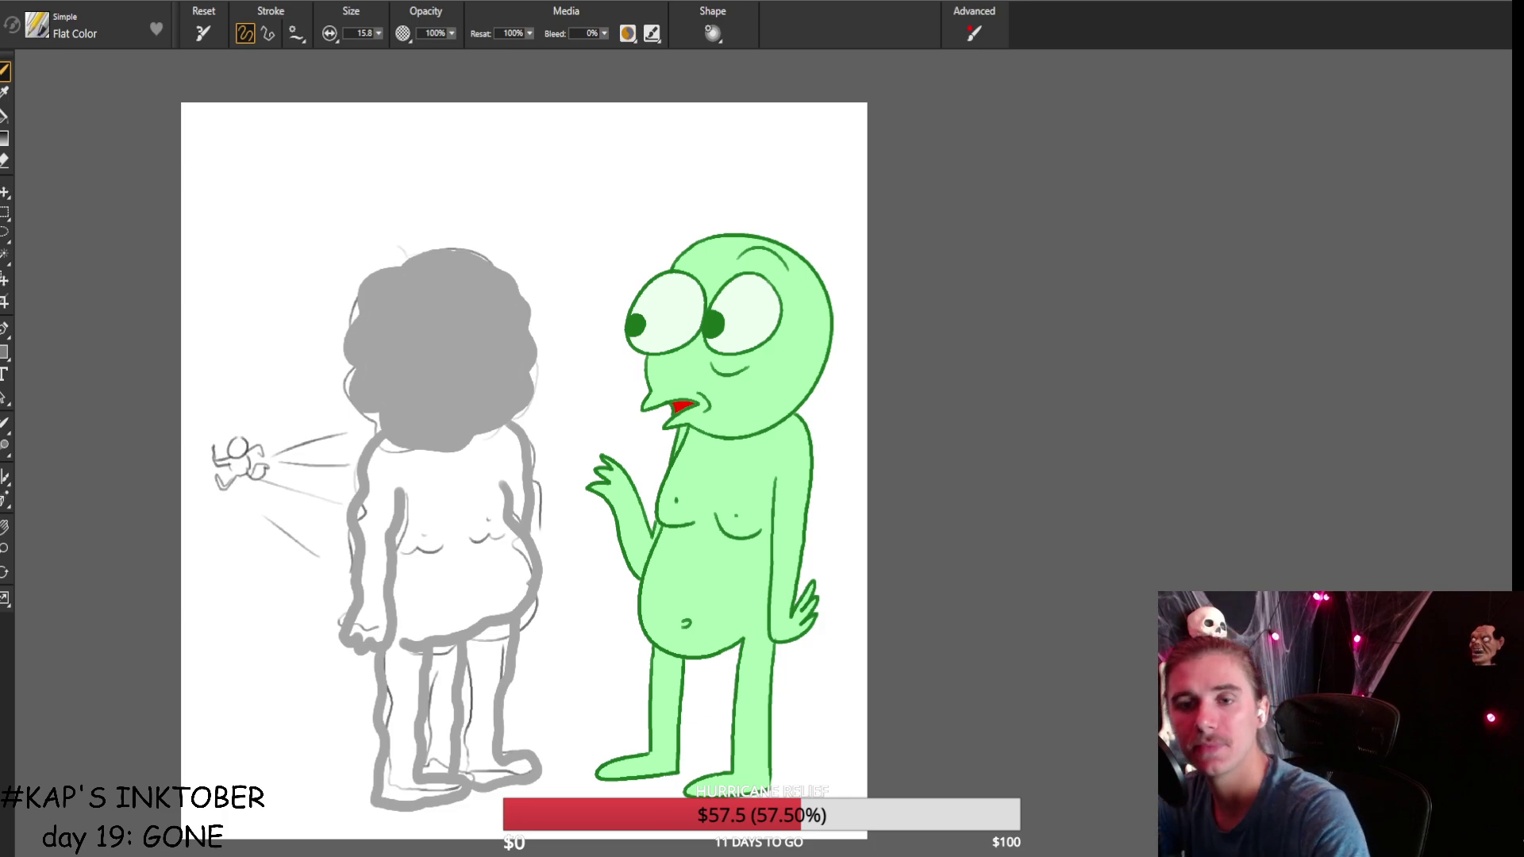
# Shift the gray figure slightly up and to the left, and fill its torso, arms and legs gray.
pyautogui.click(6, 190)
pyautogui.moveTo(441, 374); pyautogui.dragTo(415, 365)
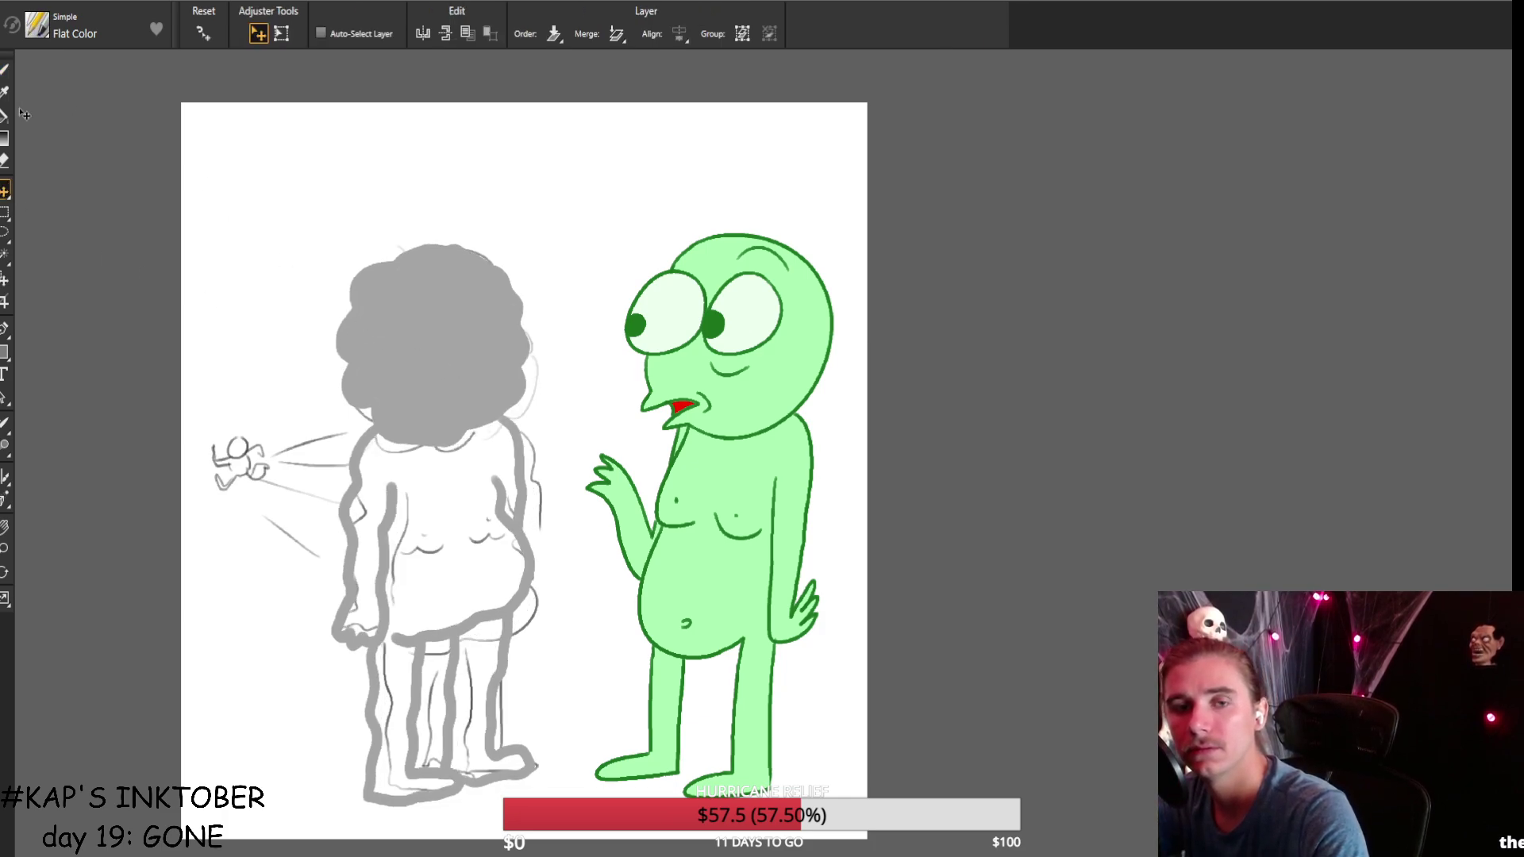
pyautogui.click(4, 73)
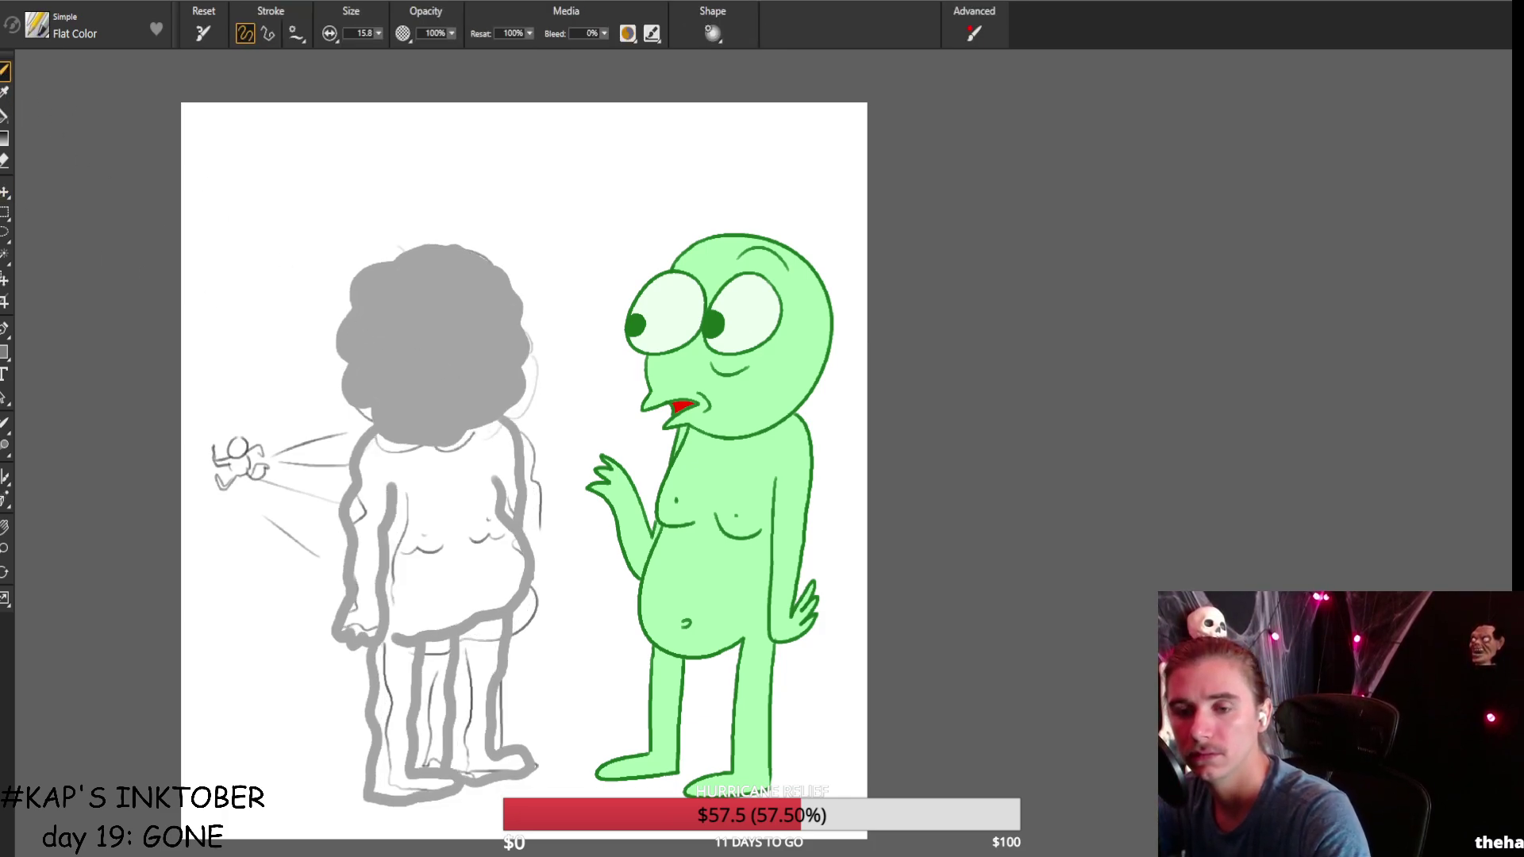
pyautogui.click(4, 116)
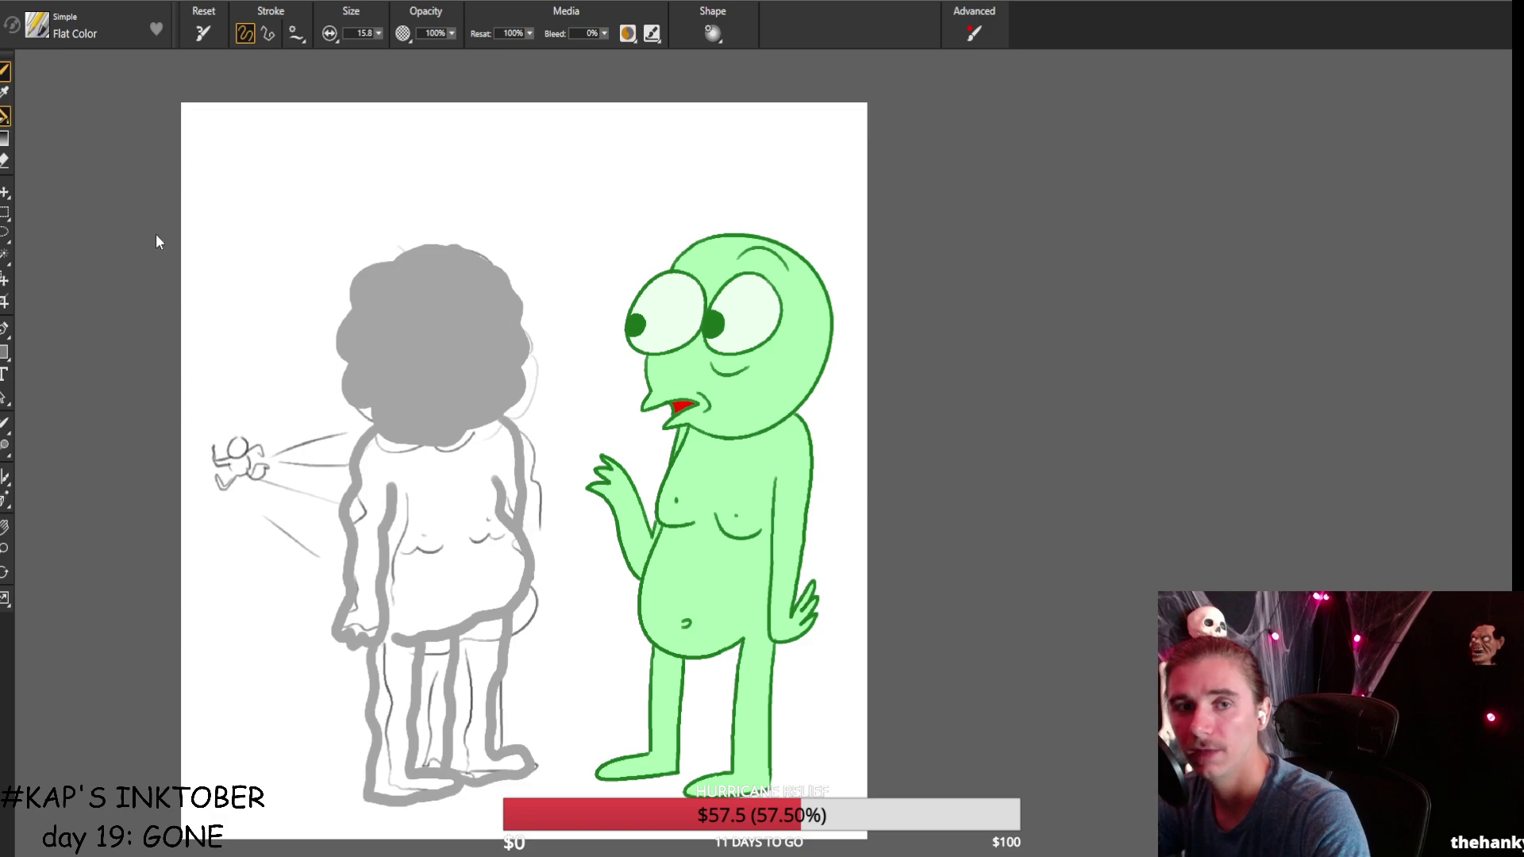
pyautogui.click(432, 520)
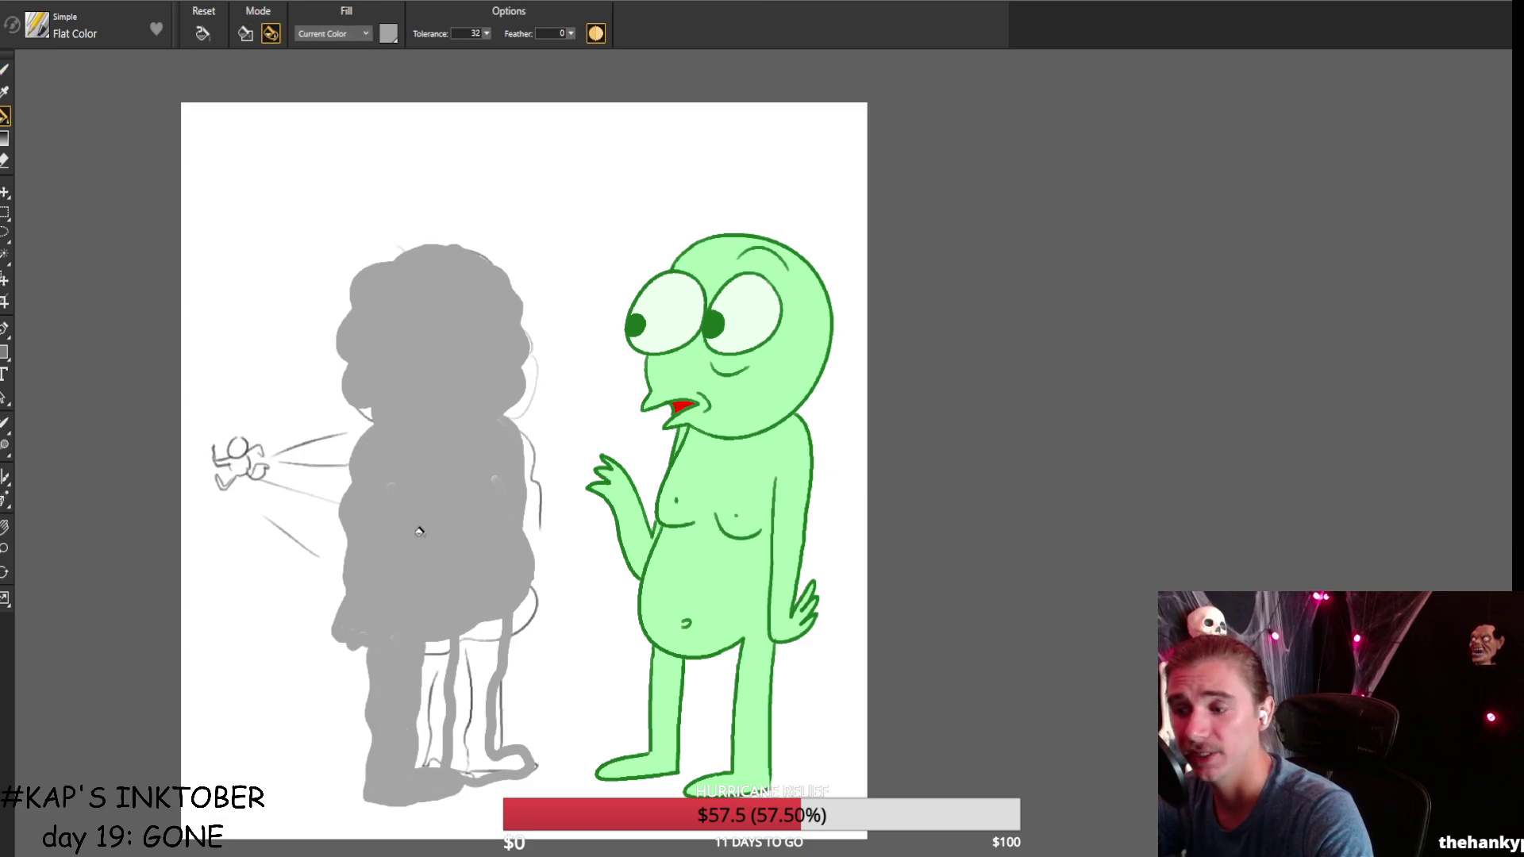
pyautogui.click(478, 673)
# Add a rounded bump to the top of the gray cloud-shaped head with the size 15.8 brush.
pyautogui.press('b')
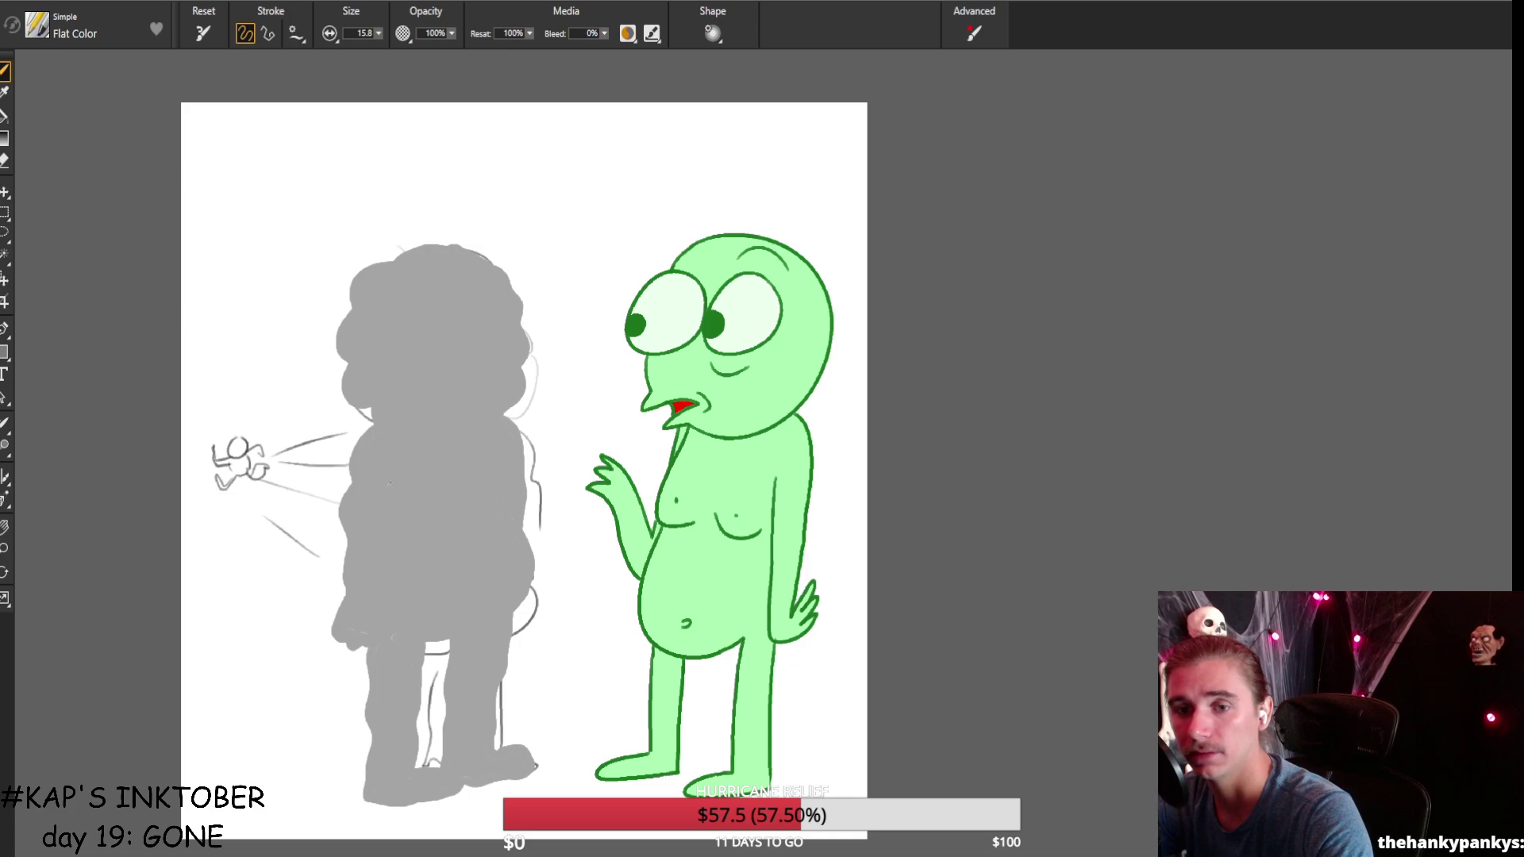
pyautogui.moveTo(492, 253)
pyautogui.mouseDown()
pyautogui.moveTo(429, 250)
pyautogui.moveTo(377, 383)
pyautogui.moveTo(384, 425)
pyautogui.moveTo(389, 289)
pyautogui.moveTo(474, 240)
pyautogui.moveTo(504, 283)
pyautogui.moveTo(489, 253)
pyautogui.moveTo(489, 296)
pyautogui.moveTo(503, 266)
pyautogui.moveTo(504, 301)
pyautogui.mouseUp()
pyautogui.hotkey('ctrl', 'z')
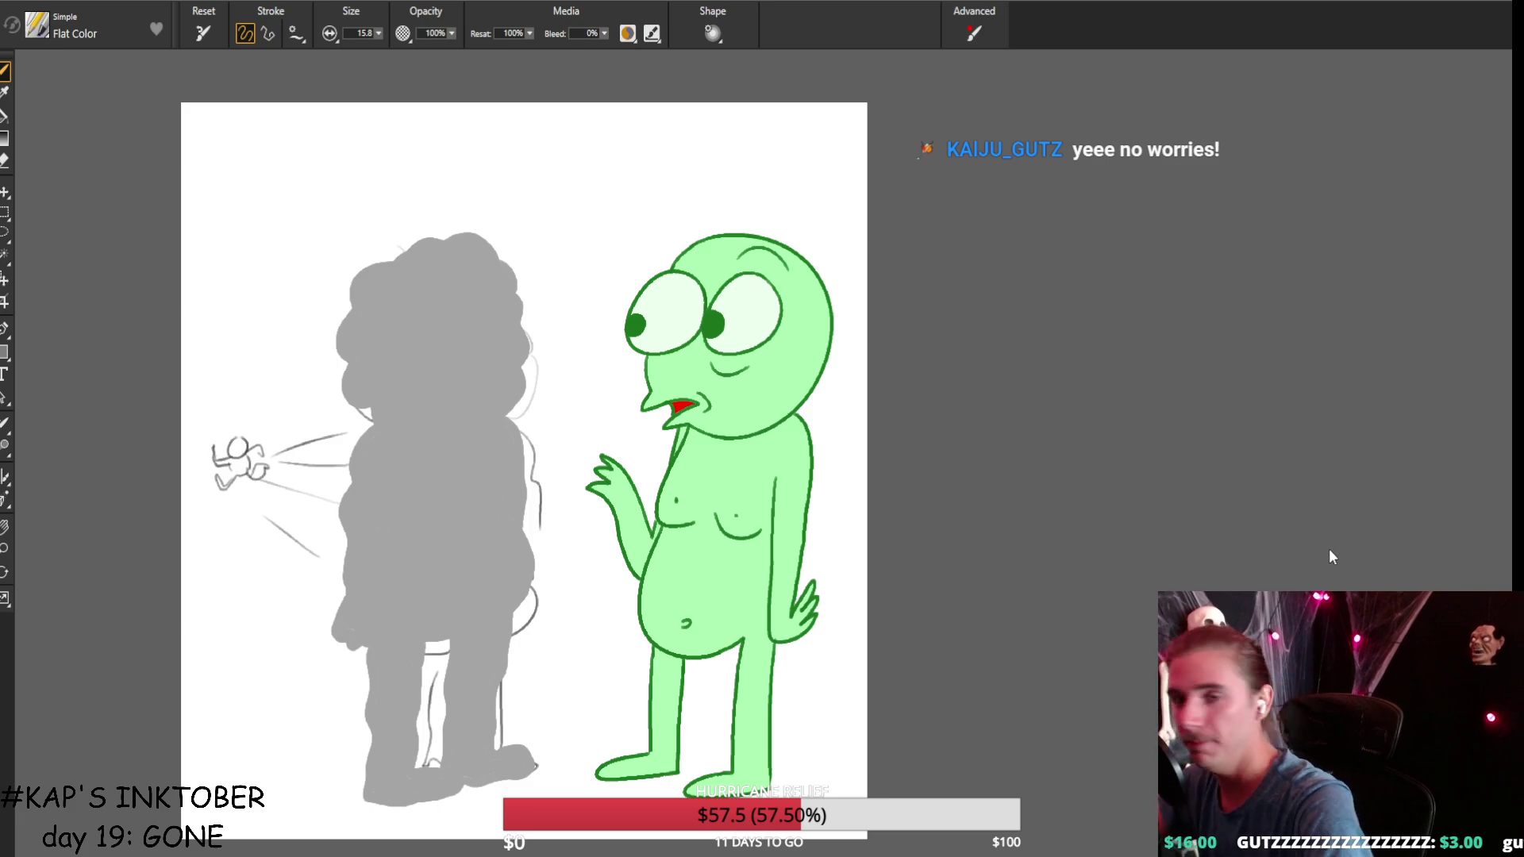
# Offset semi-transparent copies of the gray silhouette slightly to the left and right of the original to give it a hazy edge.
pyautogui.press('f')
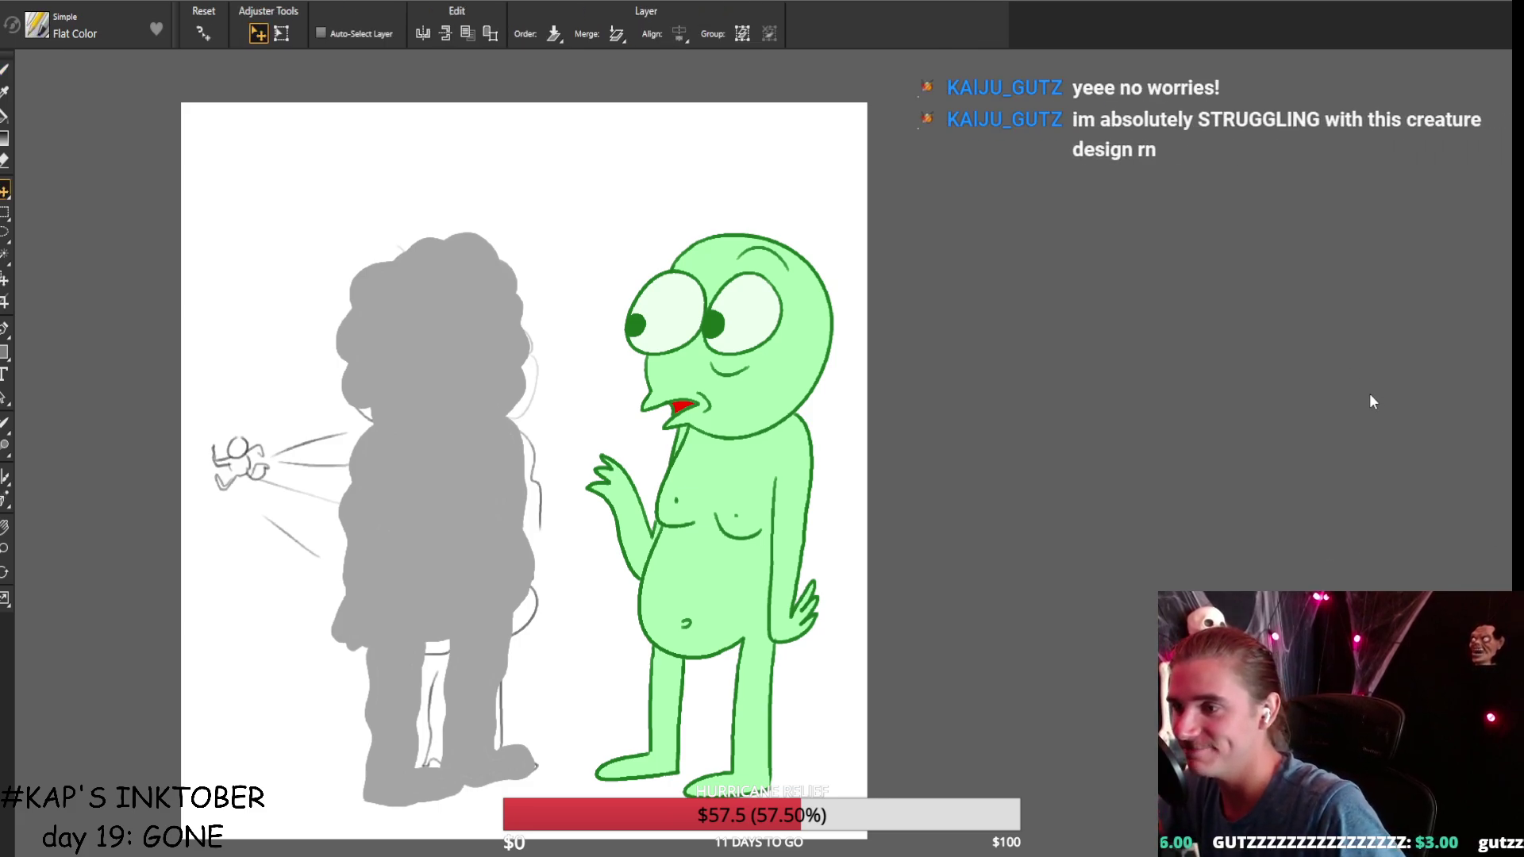
pyautogui.moveTo(1366, 399); pyautogui.dragTo(1383, 405)
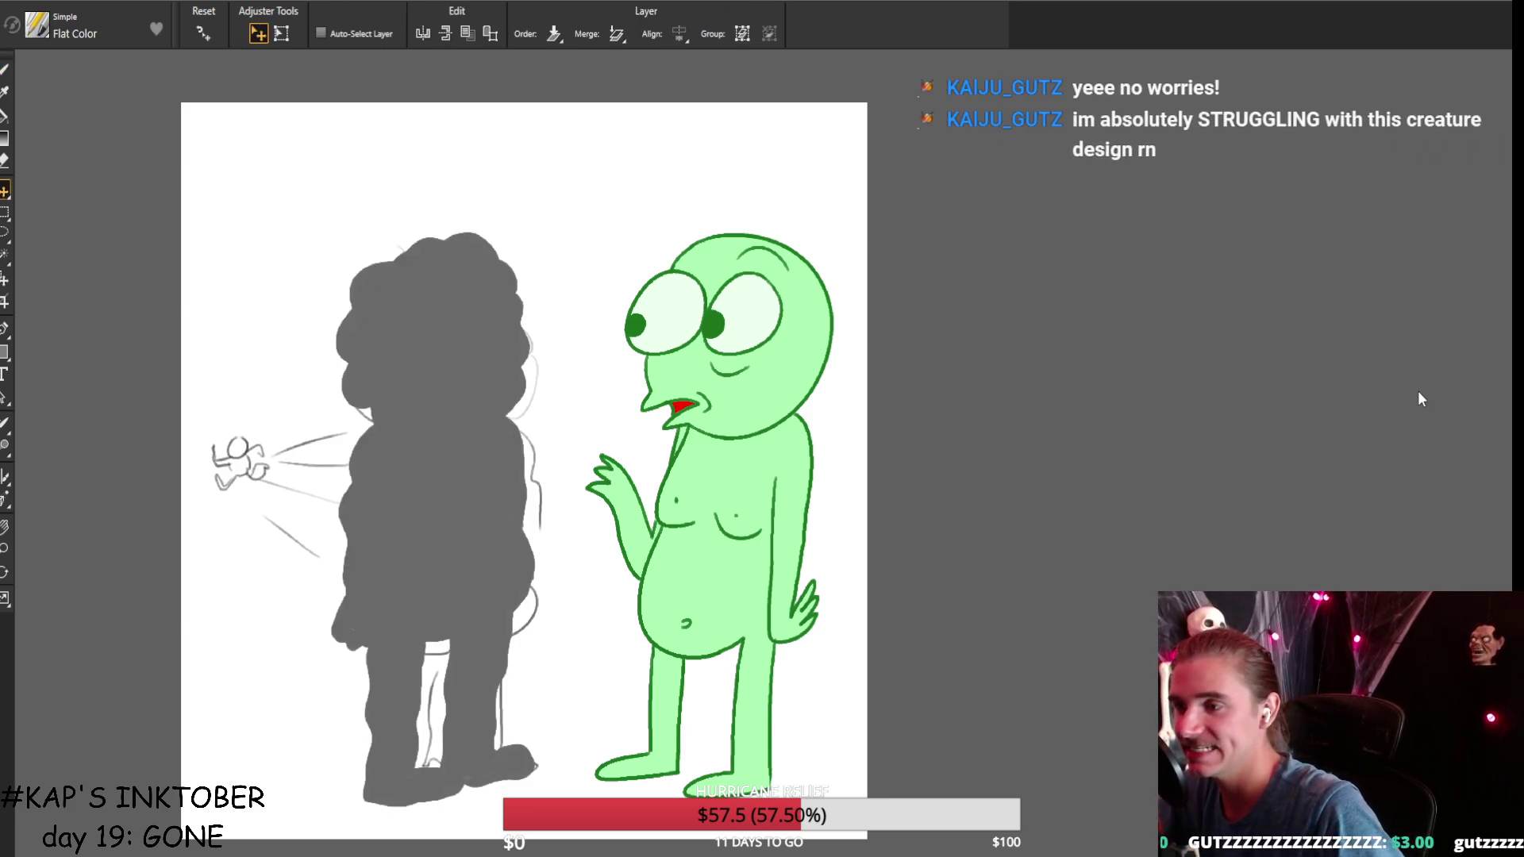
pyautogui.press('4')
pyautogui.moveTo(521, 469); pyautogui.dragTo(503, 472)
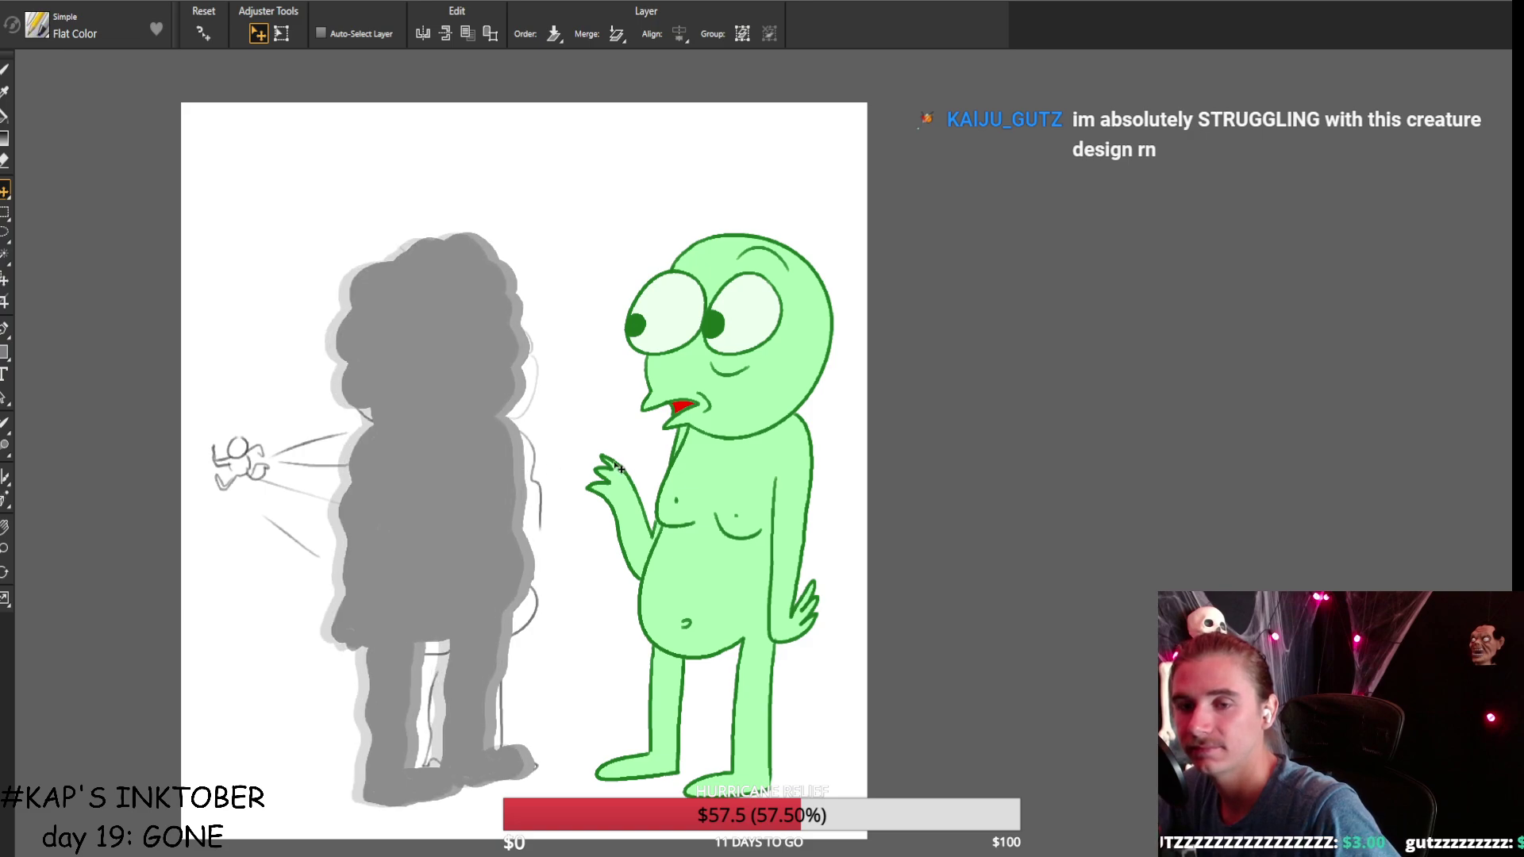
pyautogui.press('5')
pyautogui.moveTo(468, 410)
pyautogui.mouseDown()
pyautogui.moveTo(499, 411)
pyautogui.moveTo(480, 412)
pyautogui.mouseUp()
pyautogui.click(1433, 386)
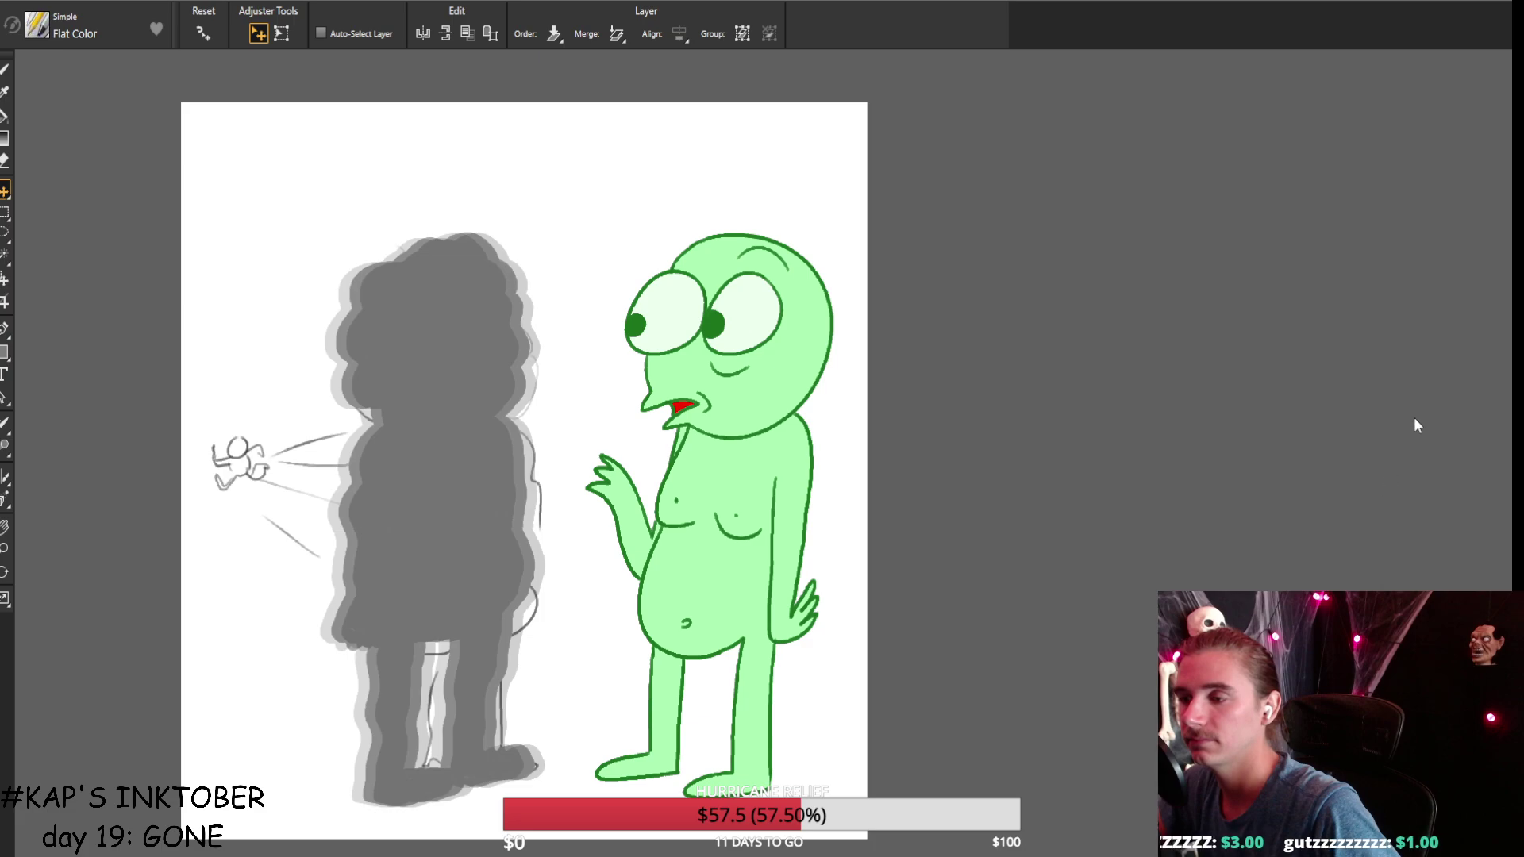
# Adjust the gray silhouette layers' opacity so the rough sketch of the cloud-headed figure shows through.
pyautogui.press('5')
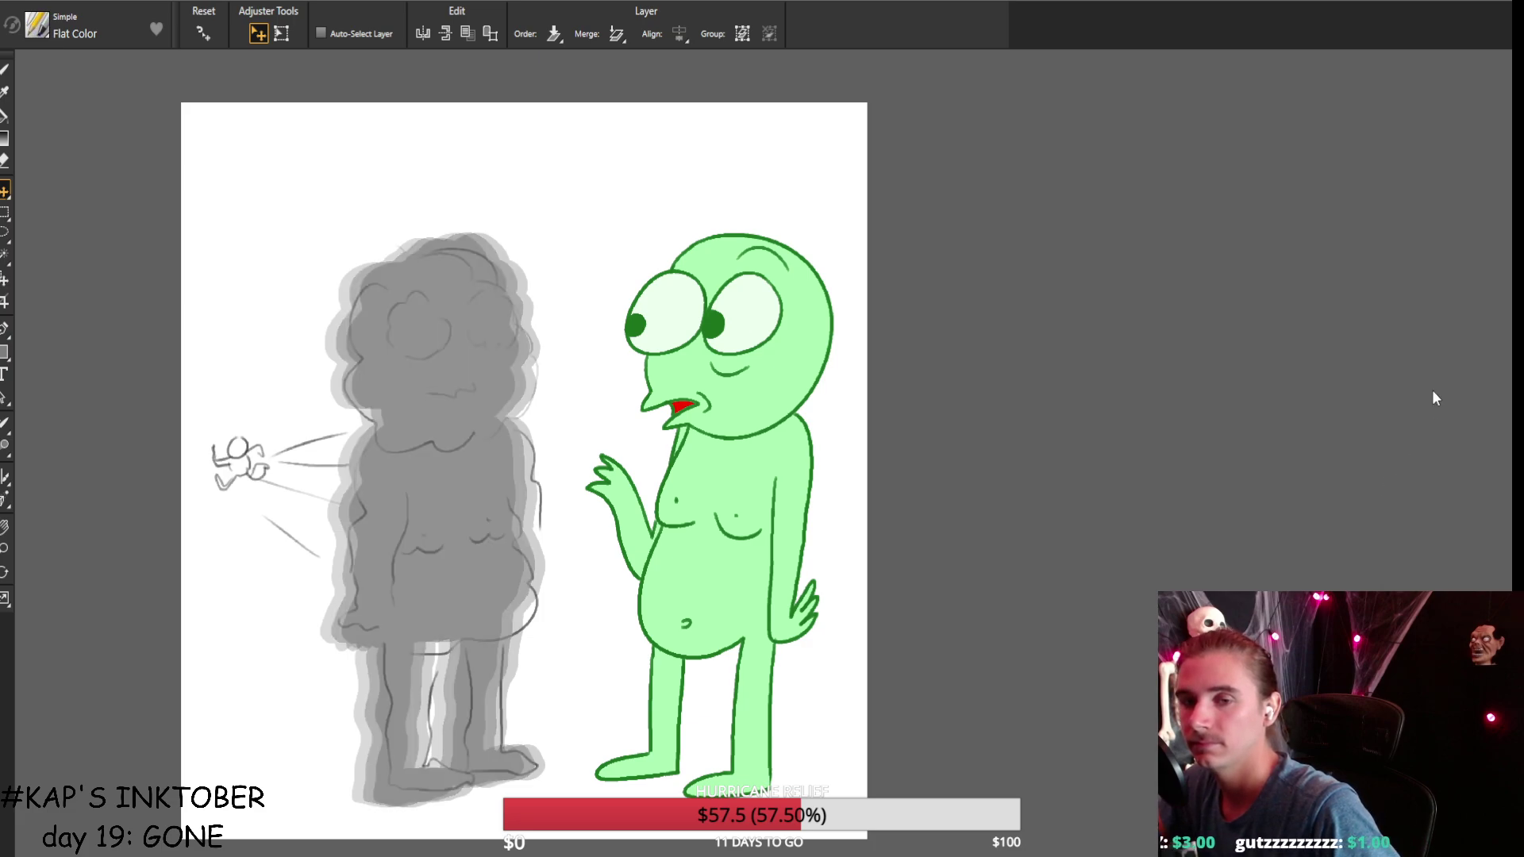
pyautogui.press('4')
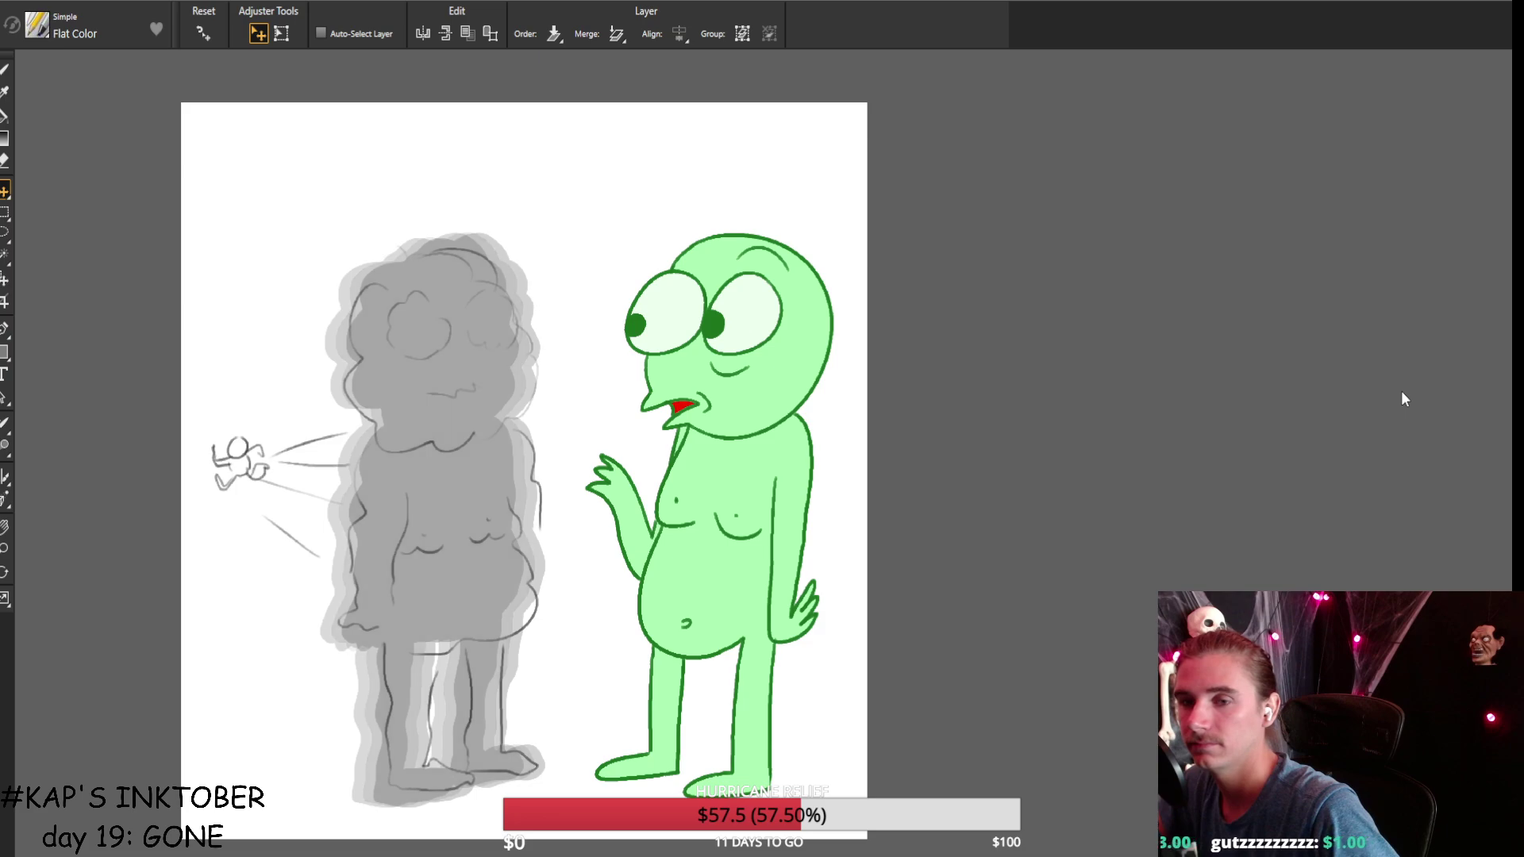
pyautogui.press('5')
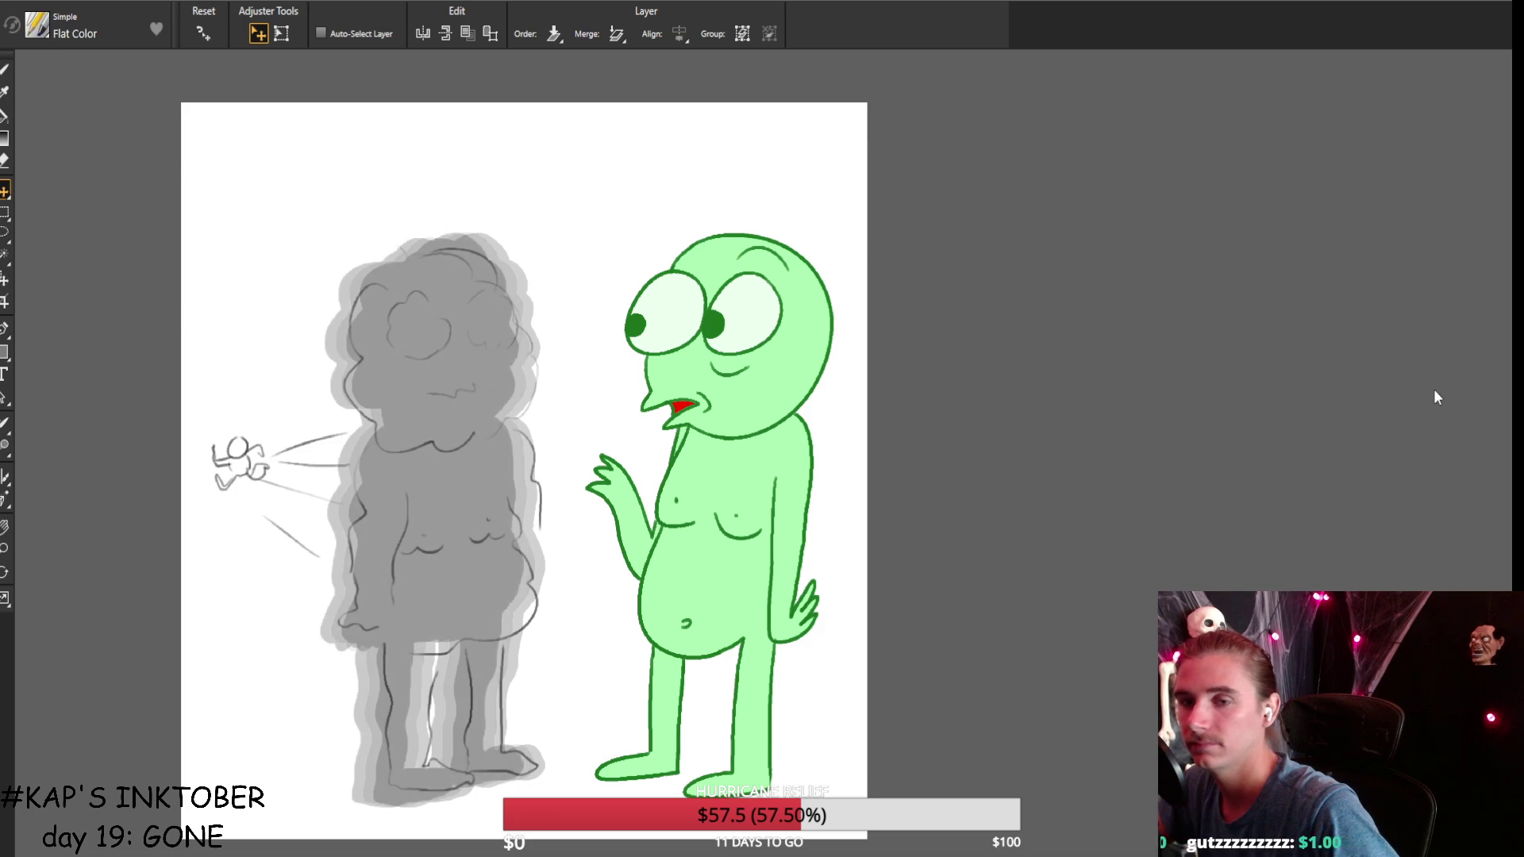
pyautogui.press('6')
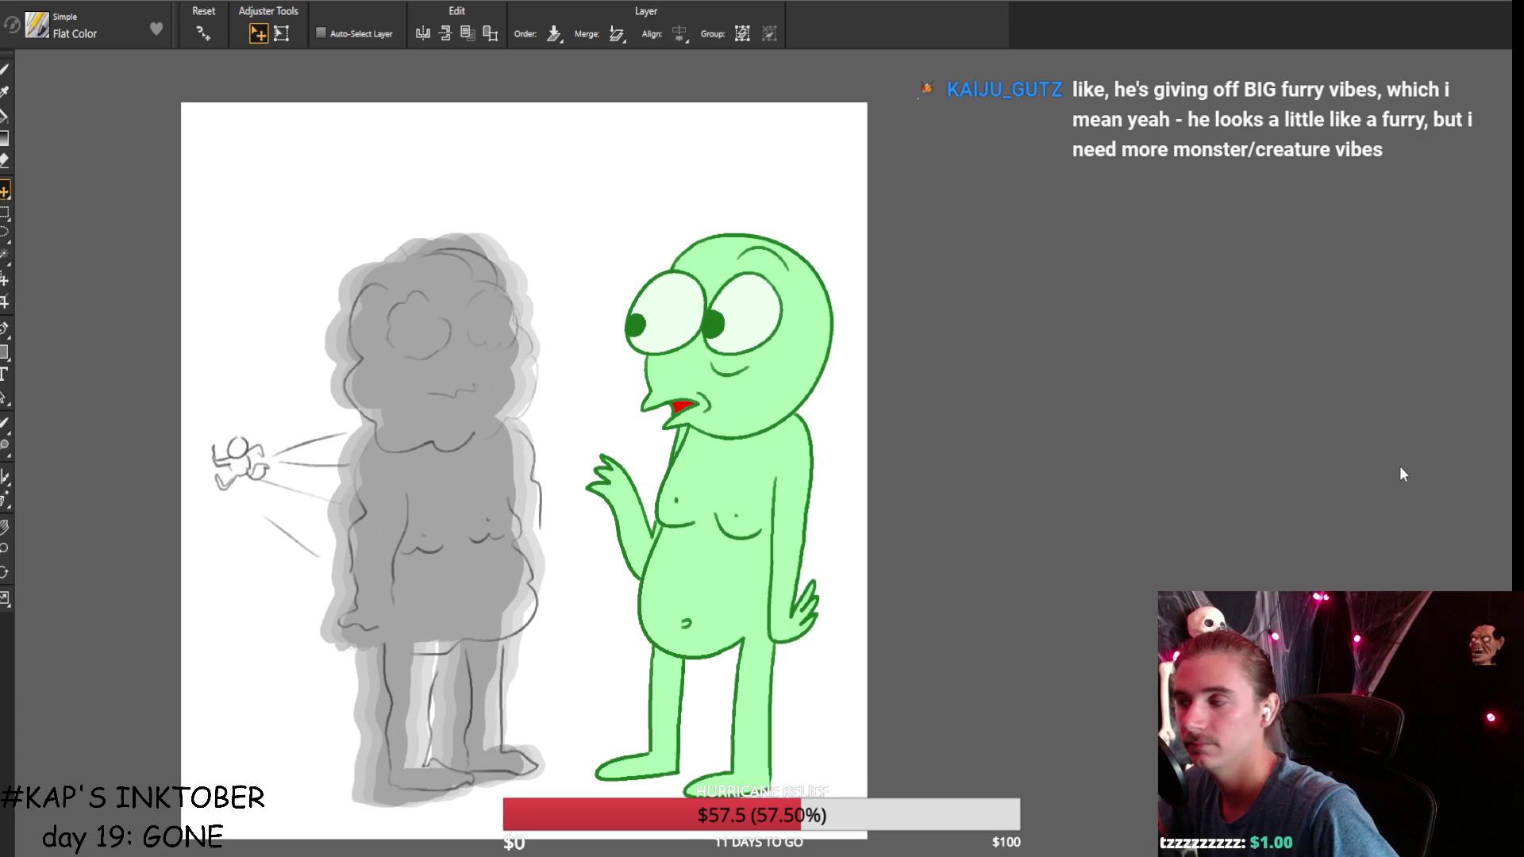
pyautogui.press('5')
pyautogui.press('6')
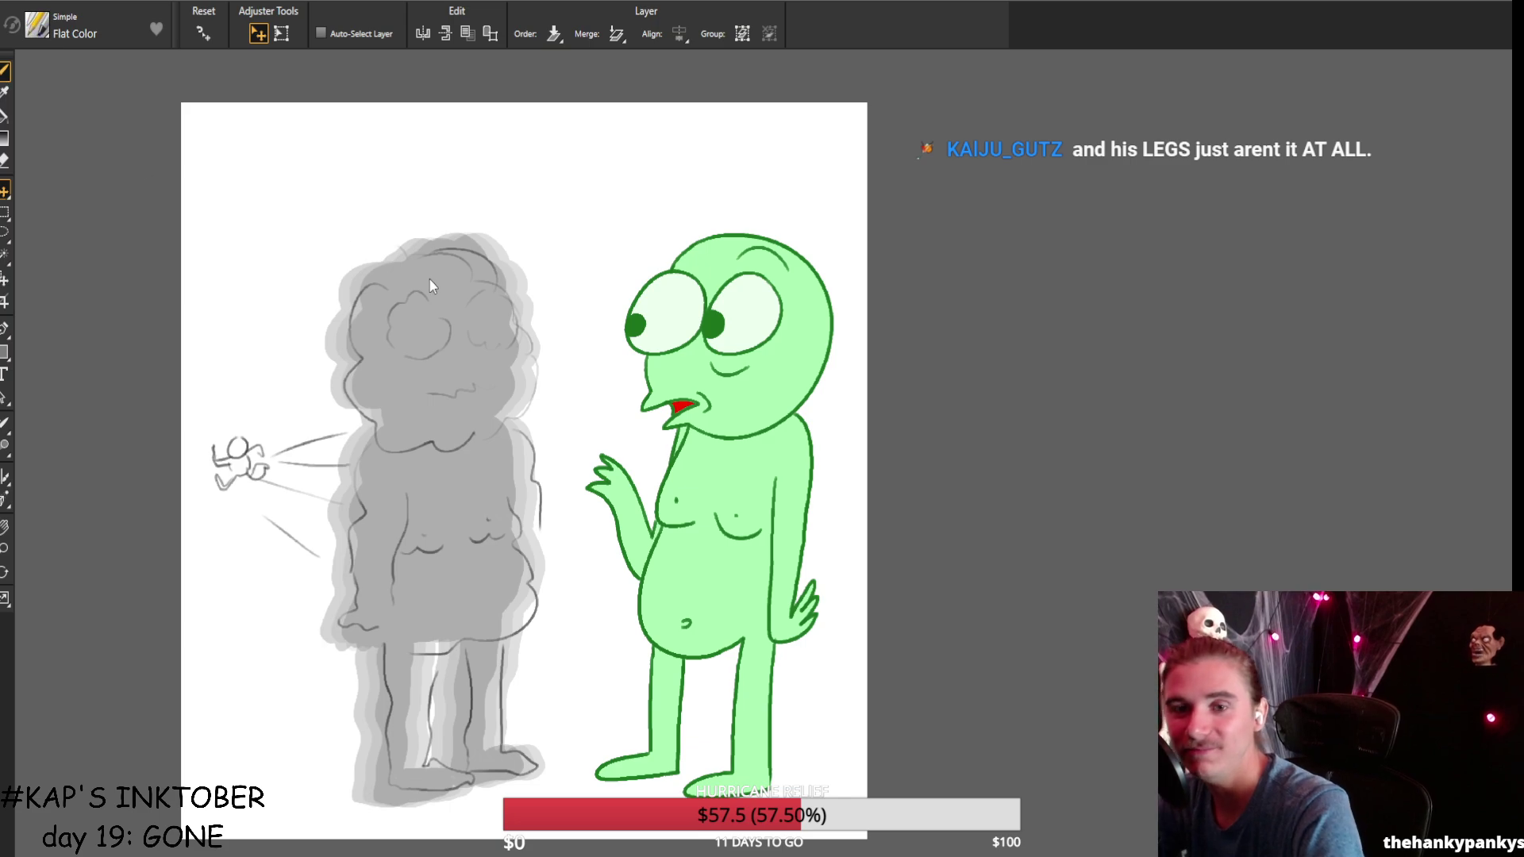
# Set the Flat Color brush size to 7.6 after test strokes at 5.3 around the gray figure's left eye.
pyautogui.click(4, 71)
pyautogui.moveTo(380, 35); pyautogui.dragTo(368, 37)
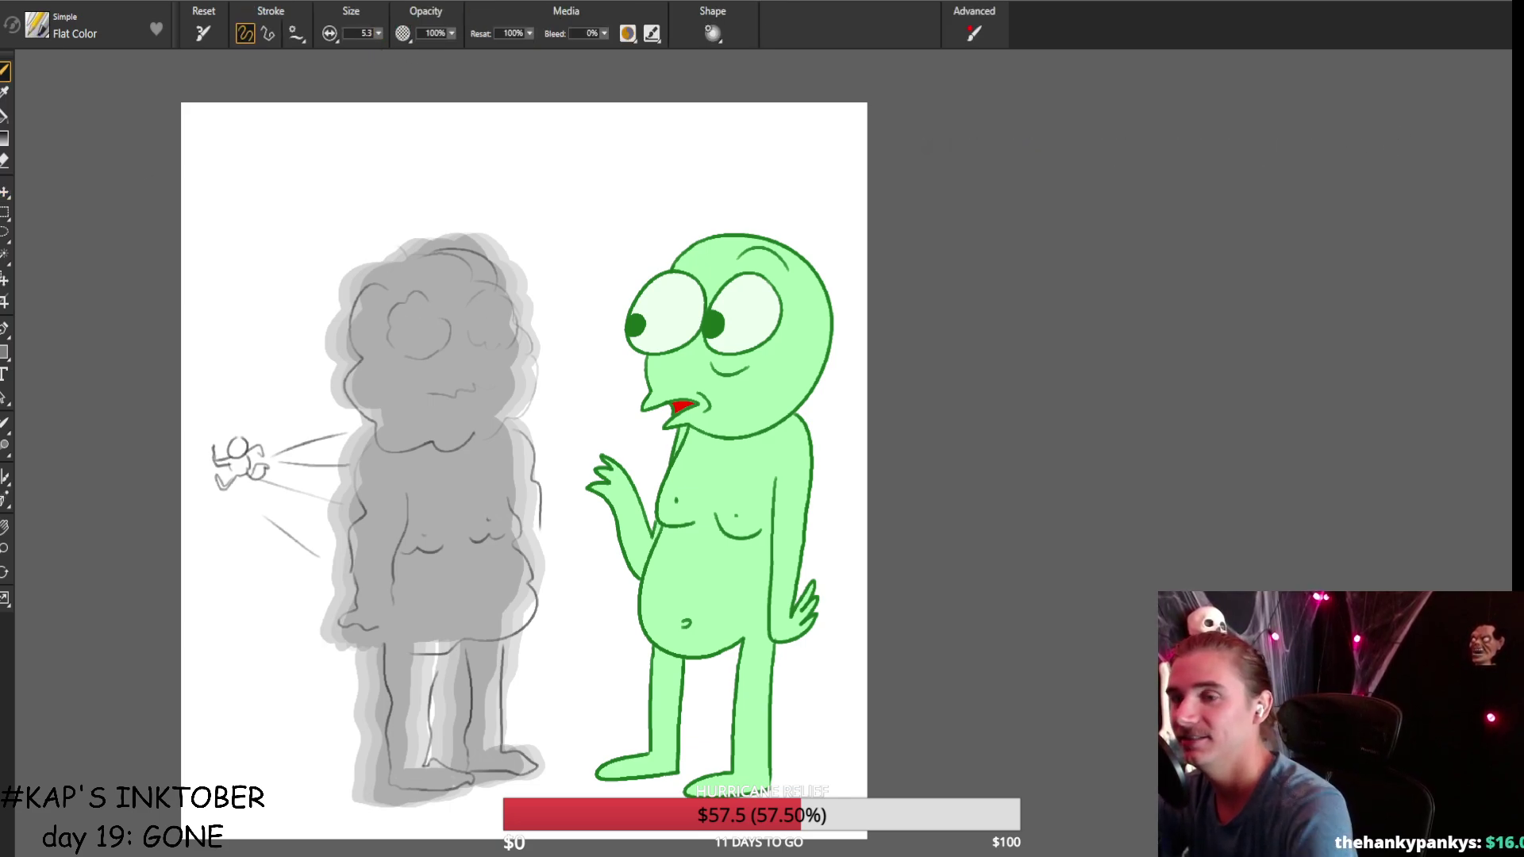
pyautogui.hotkey('ctrl', 'z')
pyautogui.moveTo(434, 296); pyautogui.dragTo(387, 322)
pyautogui.hotkey('ctrl', 'z')
pyautogui.moveTo(379, 34); pyautogui.dragTo(391, 46)
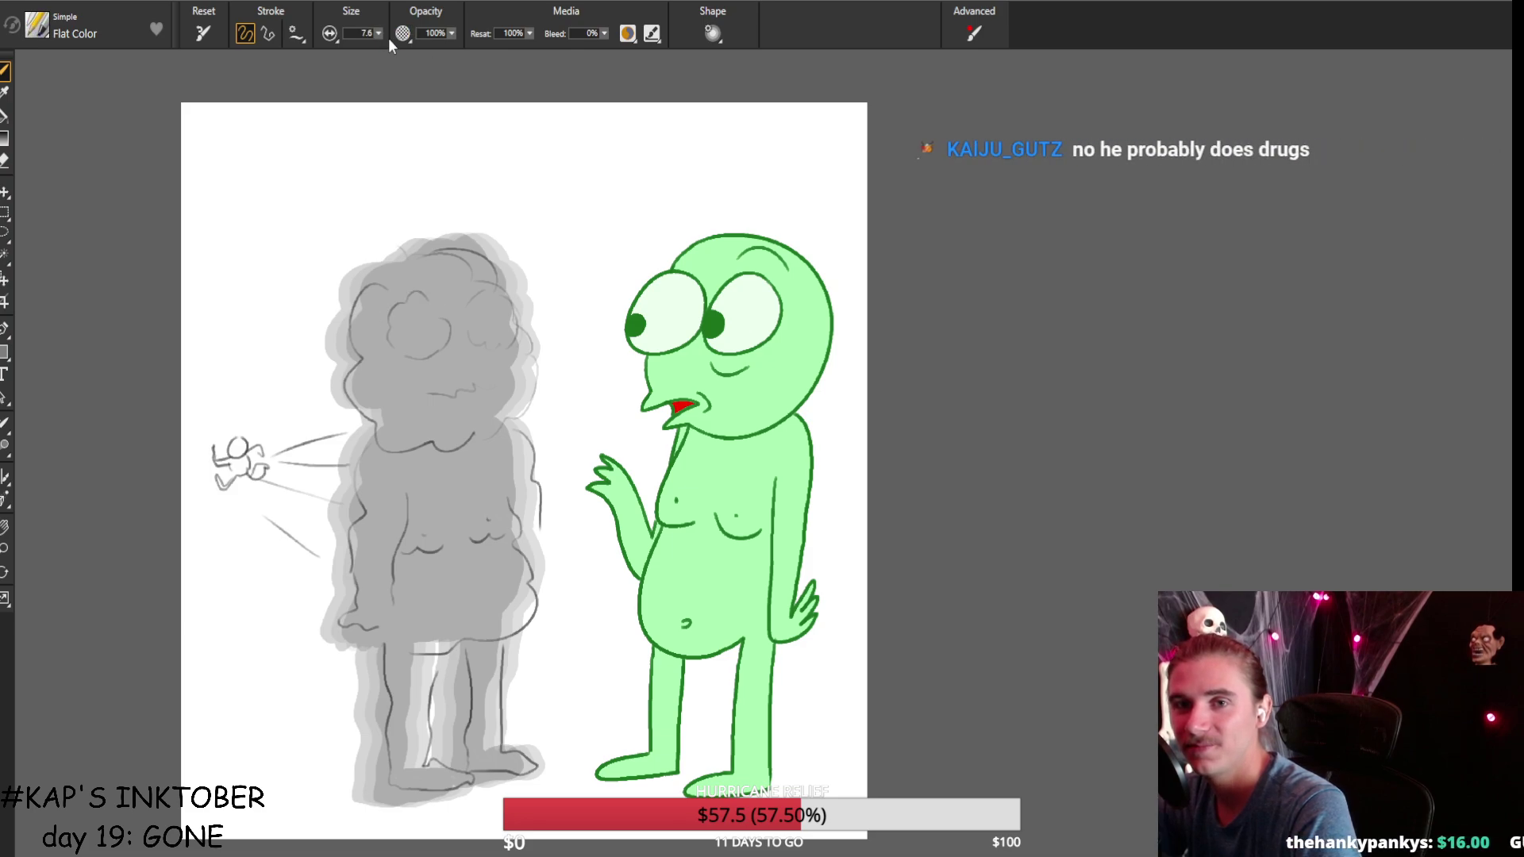
# Try to outline the gray figure's left eye with a bumpy gray stroke.
pyautogui.moveTo(449, 309)
pyautogui.mouseDown()
pyautogui.moveTo(402, 305)
pyautogui.moveTo(389, 347)
pyautogui.moveTo(404, 299)
pyautogui.moveTo(379, 336)
pyautogui.moveTo(402, 358)
pyautogui.moveTo(435, 356)
pyautogui.moveTo(453, 327)
pyautogui.moveTo(435, 294)
pyautogui.moveTo(408, 293)
pyautogui.moveTo(383, 347)
pyautogui.moveTo(418, 366)
pyautogui.moveTo(459, 313)
pyautogui.mouseUp()
pyautogui.hotkey('ctrl', 'z')
pyautogui.hotkey('ctrl', 'z')
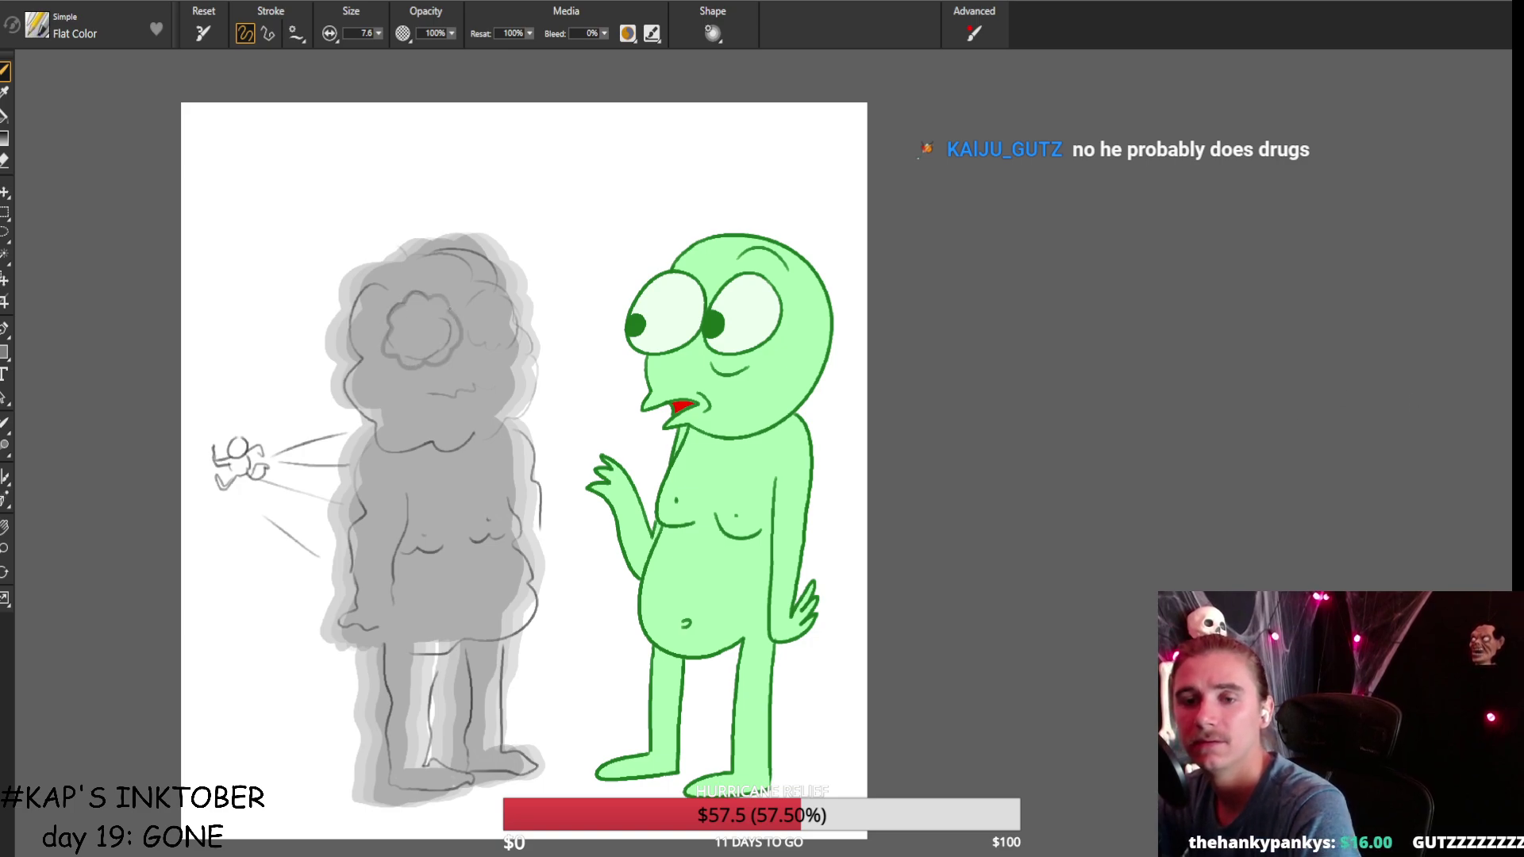
pyautogui.hotkey('ctrl', 'z')
pyautogui.hotkey('ctrl', 'z')
pyautogui.hotkey('ctrl', 'z')
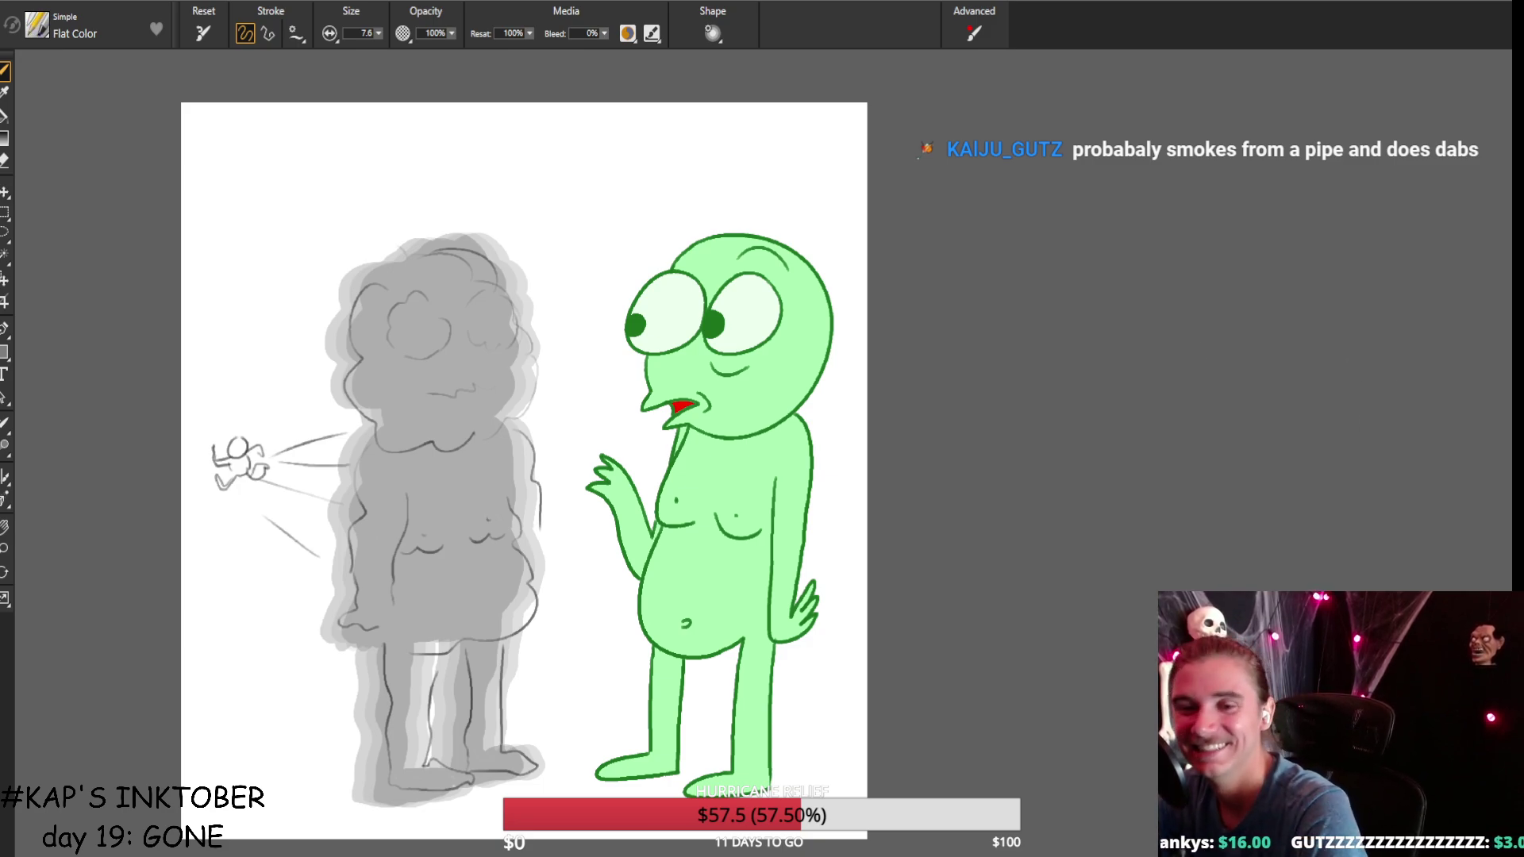
# Draw bumpy gray outlines around both eyes and a wavy mouth on the cloud-shaped head with the size 7.6 brush.
pyautogui.moveTo(446, 311)
pyautogui.mouseDown()
pyautogui.moveTo(414, 294)
pyautogui.moveTo(380, 343)
pyautogui.moveTo(440, 356)
pyautogui.moveTo(453, 312)
pyautogui.moveTo(406, 297)
pyautogui.moveTo(386, 357)
pyautogui.moveTo(455, 324)
pyautogui.moveTo(445, 299)
pyautogui.moveTo(485, 300)
pyautogui.moveTo(462, 336)
pyautogui.moveTo(524, 325)
pyautogui.moveTo(504, 290)
pyautogui.mouseUp()
pyautogui.hotkey('ctrl', 'z')
pyautogui.hotkey('ctrl', 'z')
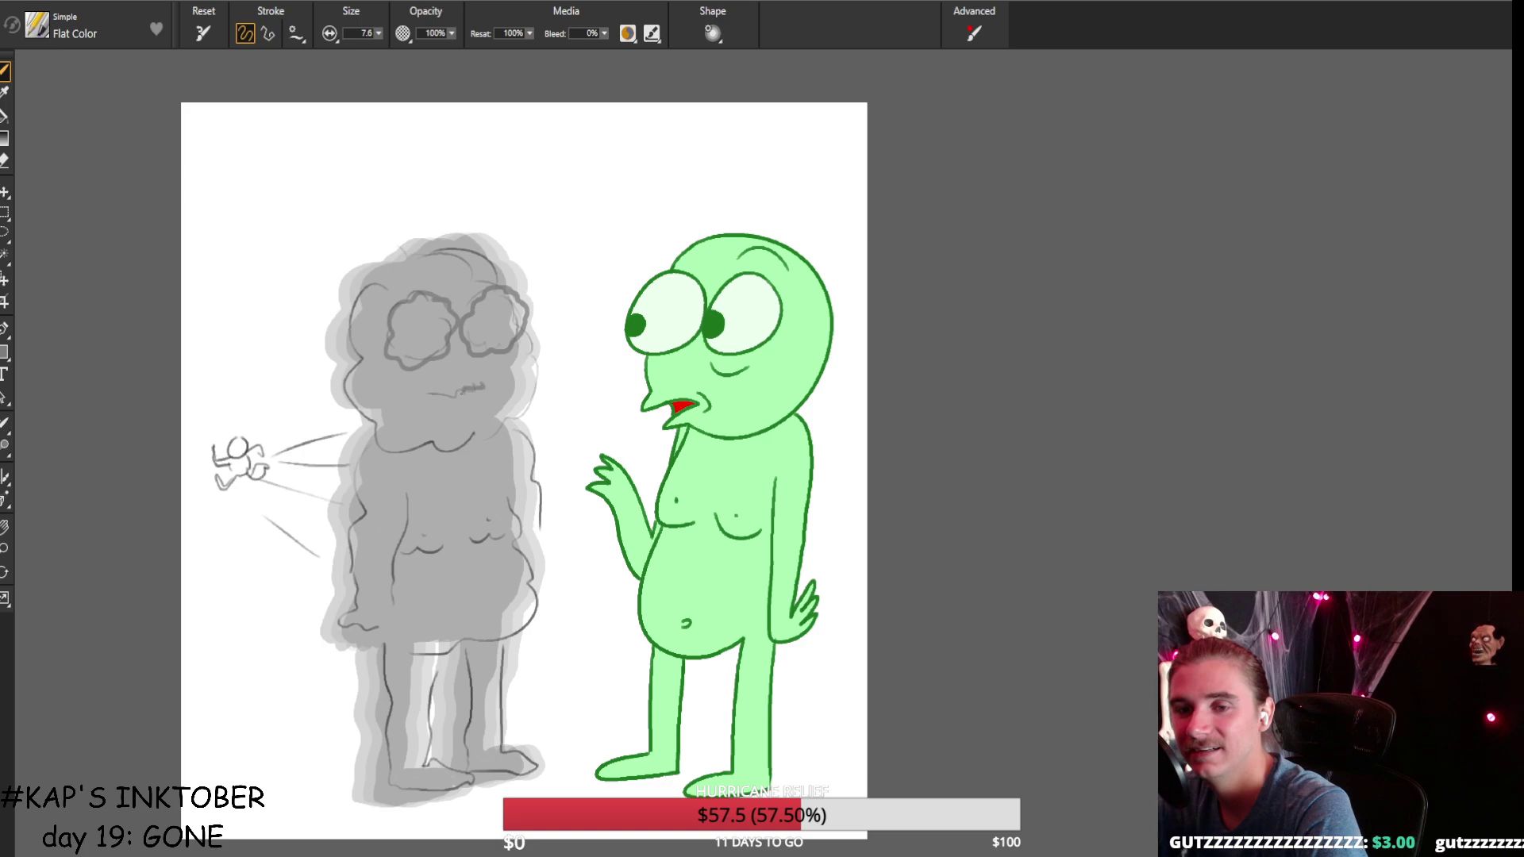
pyautogui.hotkey('ctrl', 'z')
pyautogui.moveTo(482, 385)
pyautogui.mouseDown()
pyautogui.moveTo(425, 395)
pyautogui.moveTo(480, 389)
pyautogui.mouseUp()
pyautogui.hotkey('ctrl', 'z')
pyautogui.hotkey('ctrl', 'z')
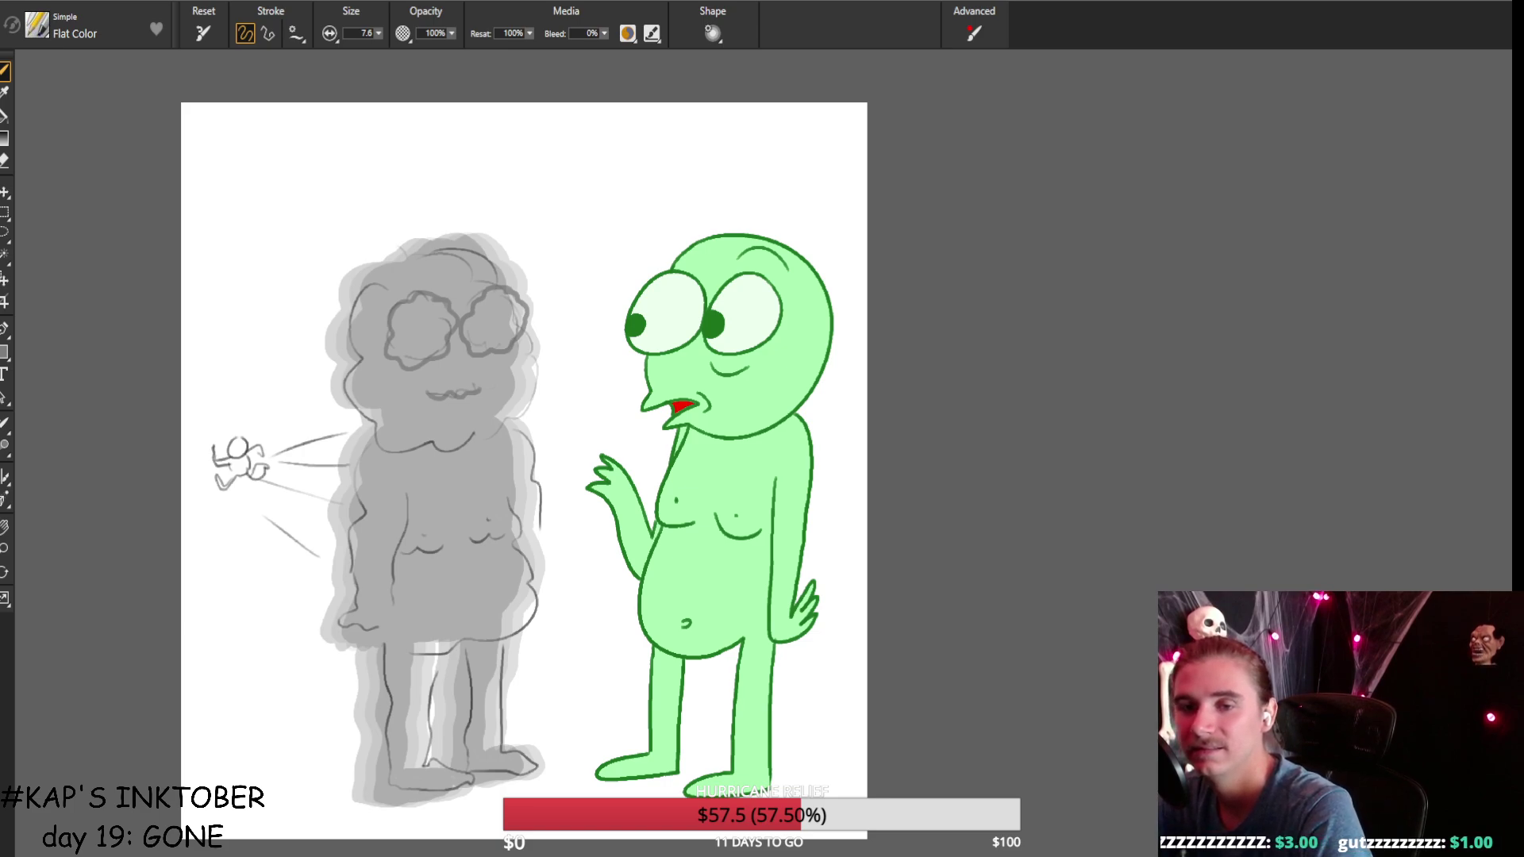
# Try to draw the gray figure's left arm line and its hand with rounded fingers.
pyautogui.moveTo(410, 491); pyautogui.dragTo(385, 618)
pyautogui.hotkey('ctrl', 'z')
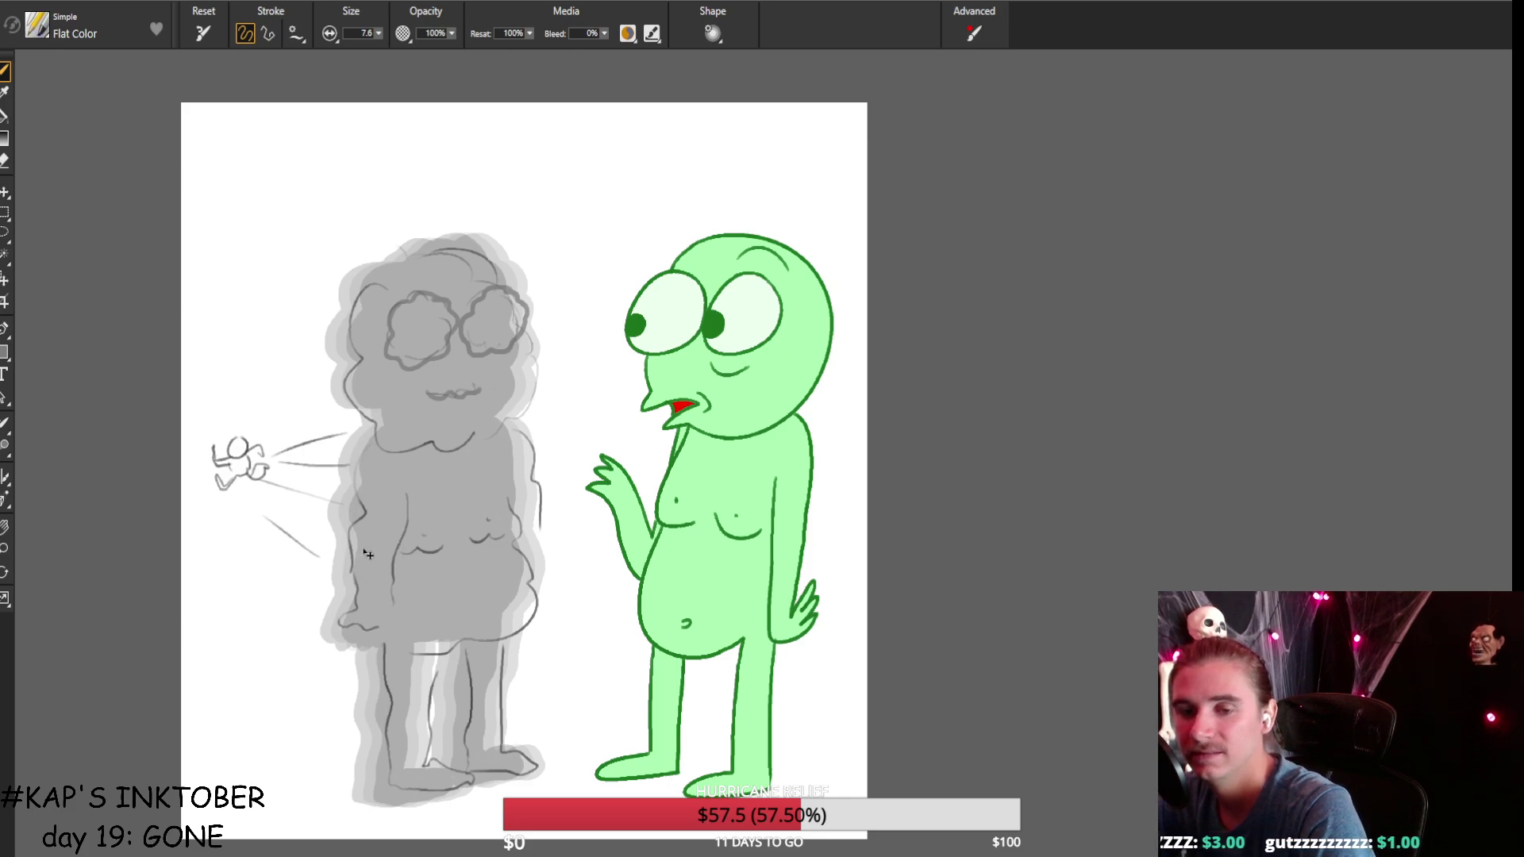
pyautogui.moveTo(356, 607)
pyautogui.mouseDown()
pyautogui.moveTo(355, 640)
pyautogui.moveTo(379, 634)
pyautogui.moveTo(340, 642)
pyautogui.moveTo(384, 630)
pyautogui.mouseUp()
pyautogui.hotkey('ctrl', 'z')
pyautogui.hotkey('ctrl', 'z')
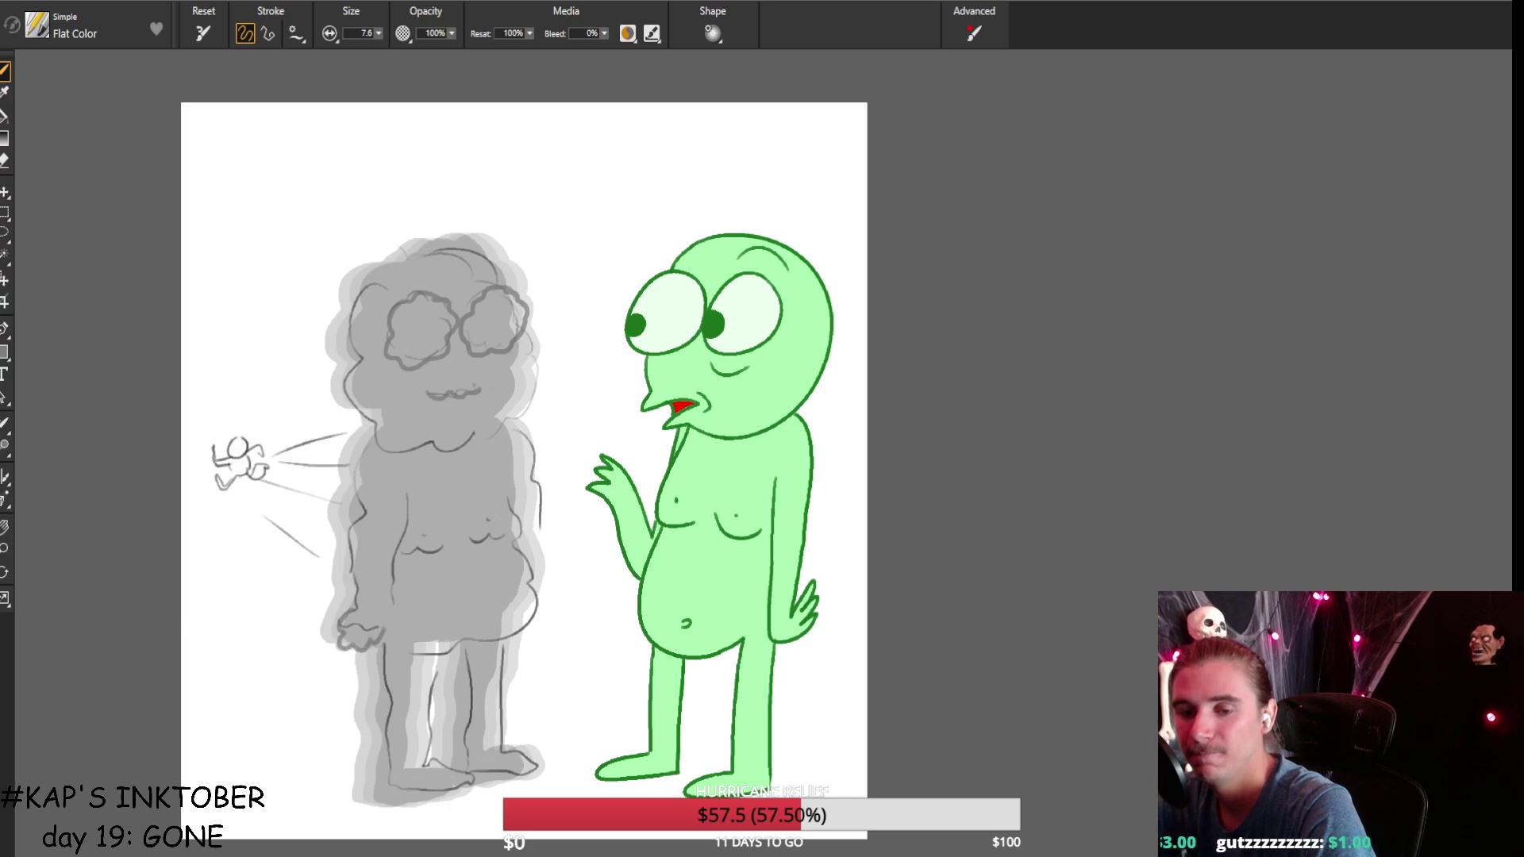
pyautogui.moveTo(409, 480); pyautogui.dragTo(389, 640)
pyautogui.hotkey('ctrl', 'z')
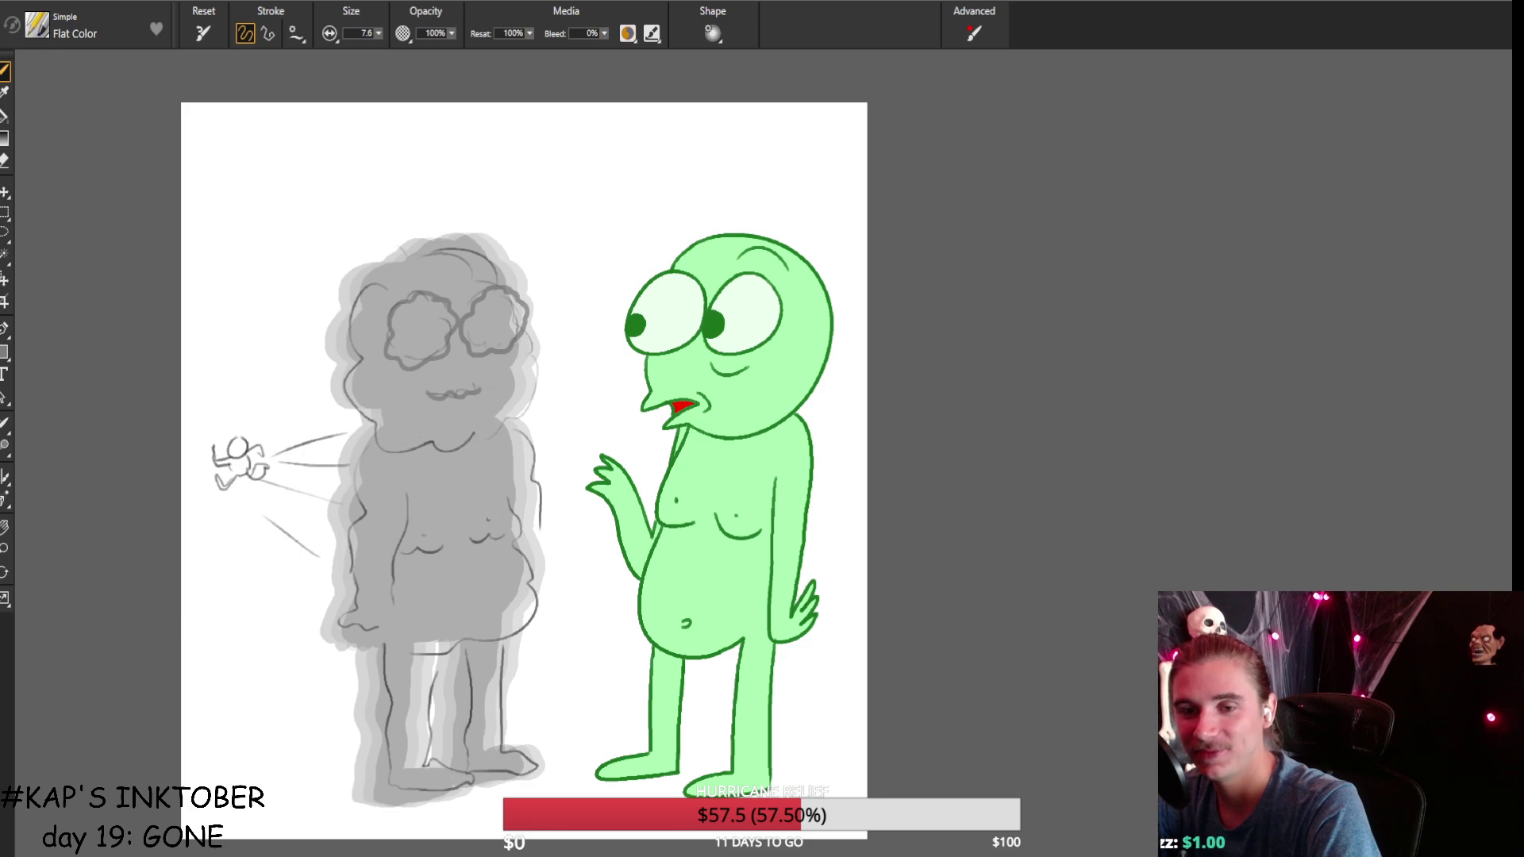
# Outline the cloud-shaped head with bumpy gray strokes, following the rough sketch.
pyautogui.moveTo(503, 283); pyautogui.dragTo(391, 278)
pyautogui.hotkey('ctrl', 'z')
pyautogui.moveTo(501, 281)
pyautogui.mouseDown()
pyautogui.moveTo(413, 264)
pyautogui.moveTo(366, 300)
pyautogui.moveTo(467, 259)
pyautogui.moveTo(353, 379)
pyautogui.moveTo(386, 425)
pyautogui.moveTo(360, 490)
pyautogui.mouseUp()
pyautogui.hotkey('ctrl', 'z')
# Outline both sides of the gray figure's left arm with wavy strokes and draw its hand with rounded fingers.
pyautogui.hotkey('ctrl', 'z')
pyautogui.moveTo(382, 427)
pyautogui.mouseDown()
pyautogui.moveTo(361, 491)
pyautogui.moveTo(369, 579)
pyautogui.mouseUp()
pyautogui.hotkey('ctrl', 'z')
pyautogui.moveTo(376, 427); pyautogui.dragTo(361, 619)
pyautogui.moveTo(413, 489); pyautogui.dragTo(392, 624)
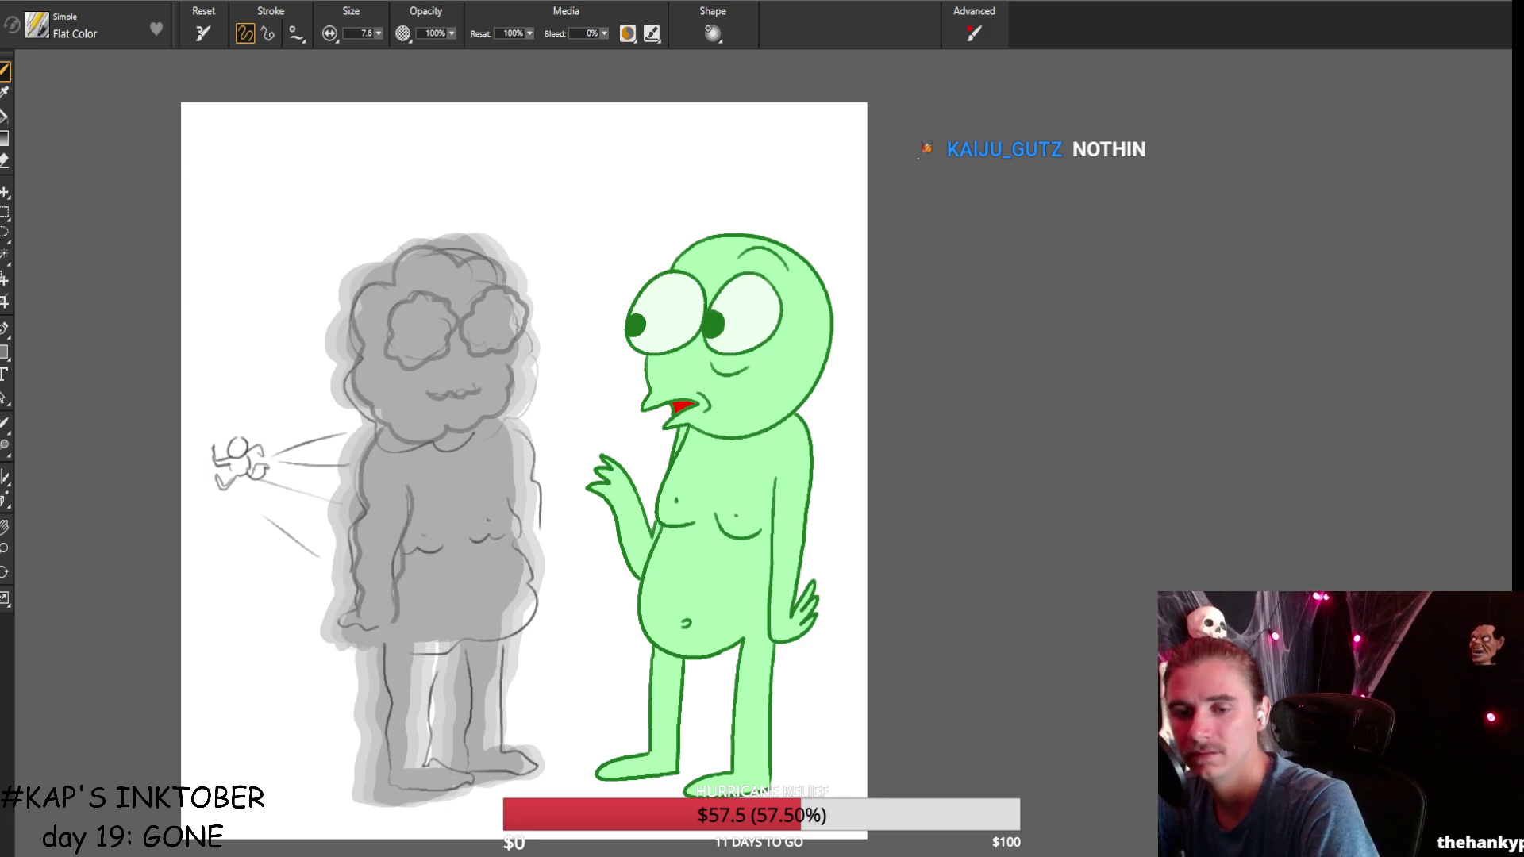
pyautogui.moveTo(343, 627); pyautogui.dragTo(396, 637)
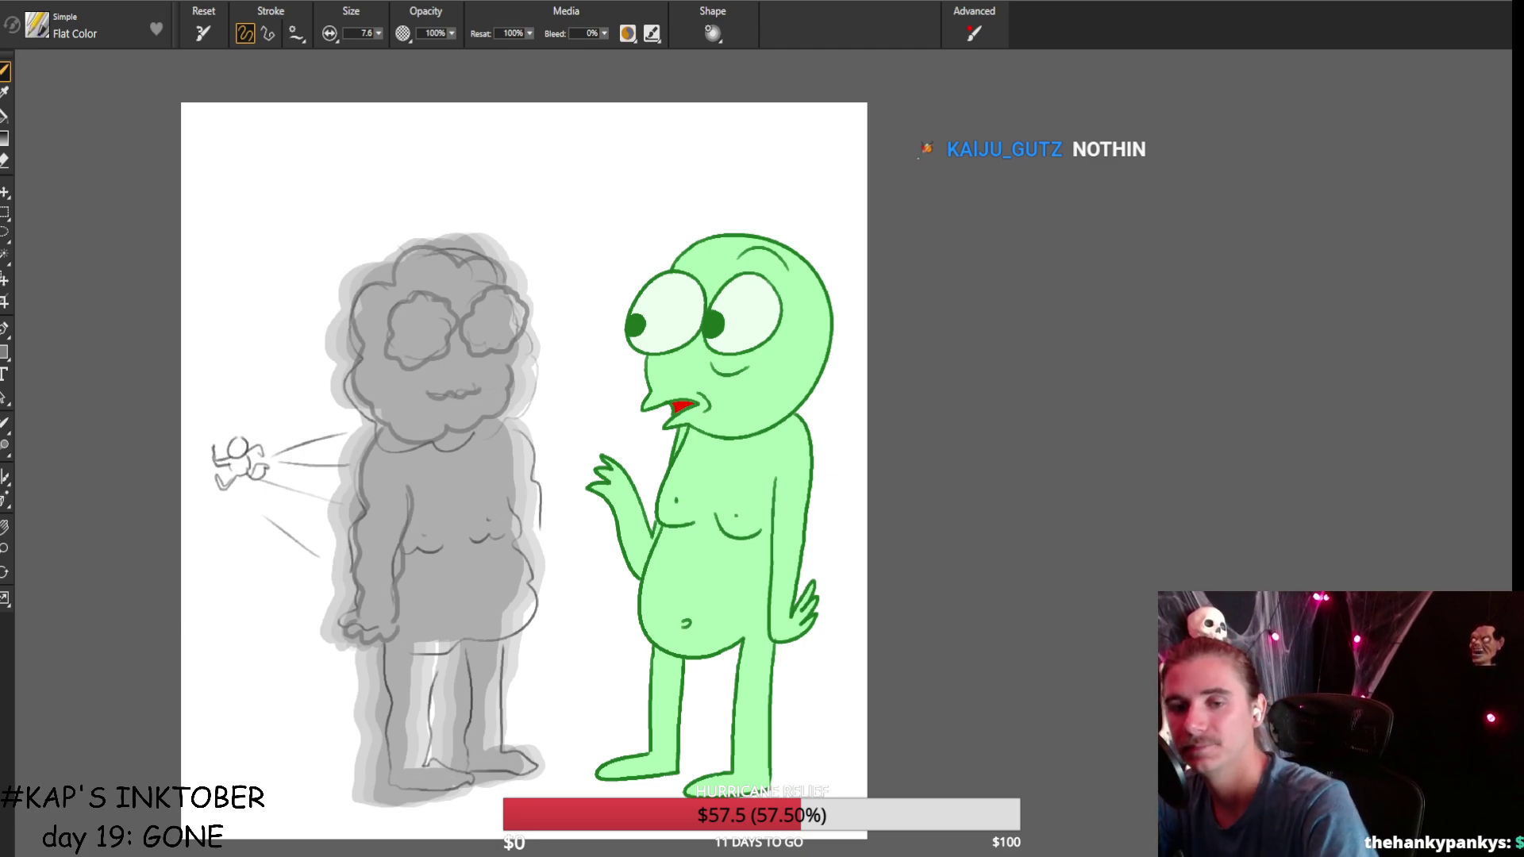
# Draw the gray figure's chest folds, nipples, bumpy belly and right torso edge with wavy gray lines.
pyautogui.moveTo(405, 549)
pyautogui.mouseDown()
pyautogui.moveTo(481, 544)
pyautogui.moveTo(510, 515)
pyautogui.moveTo(509, 625)
pyautogui.mouseUp()
pyautogui.hotkey('ctrl', 'z')
pyautogui.hotkey('ctrl', 'z')
pyautogui.hotkey('ctrl', 'z')
pyautogui.moveTo(513, 540)
pyautogui.mouseDown()
pyautogui.moveTo(519, 585)
pyautogui.moveTo(475, 633)
pyautogui.mouseUp()
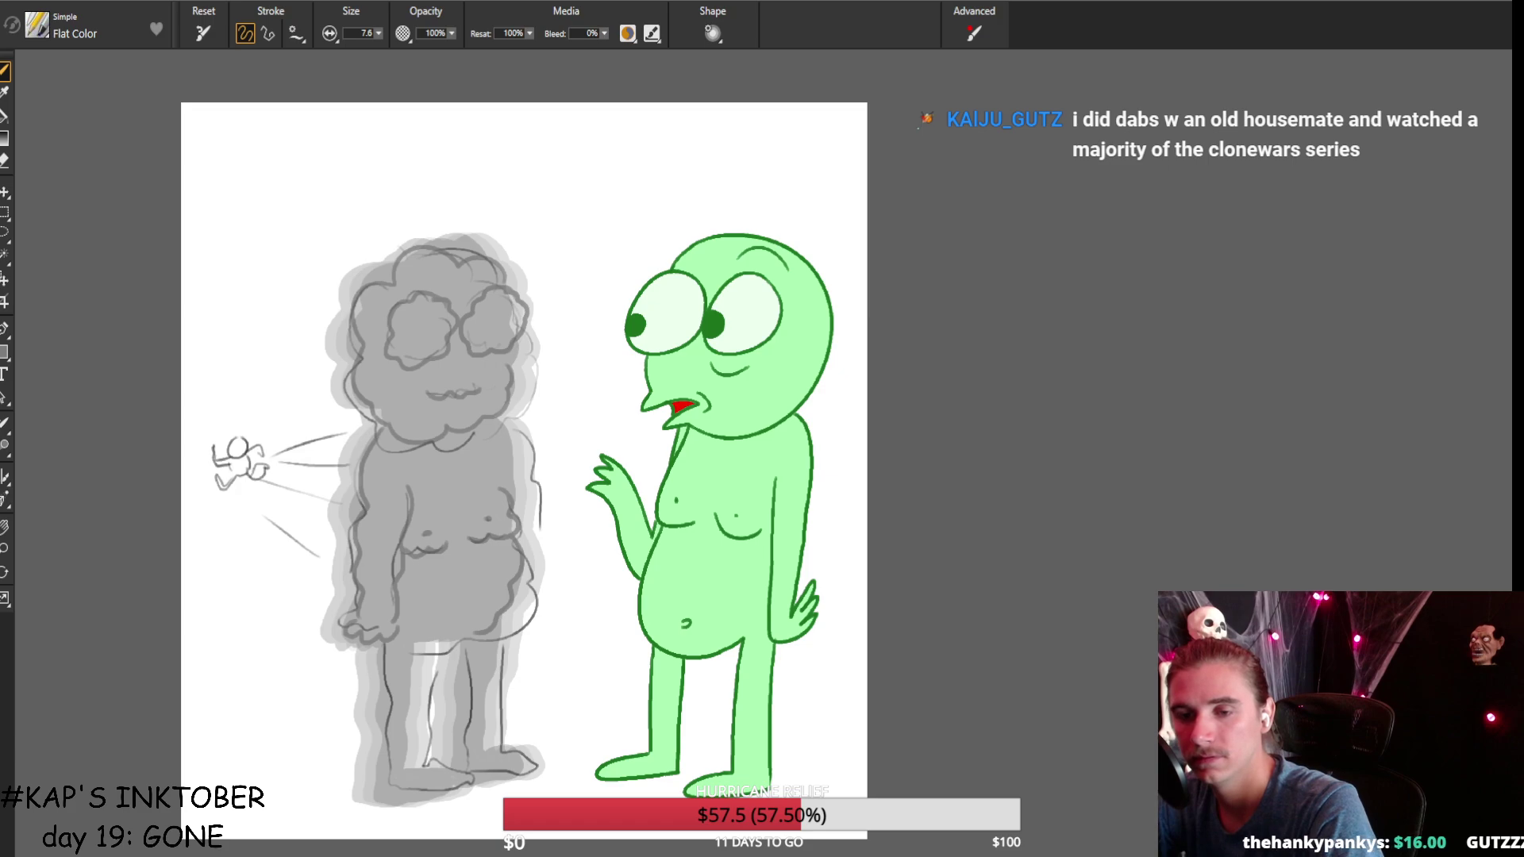
pyautogui.moveTo(497, 419); pyautogui.dragTo(521, 500)
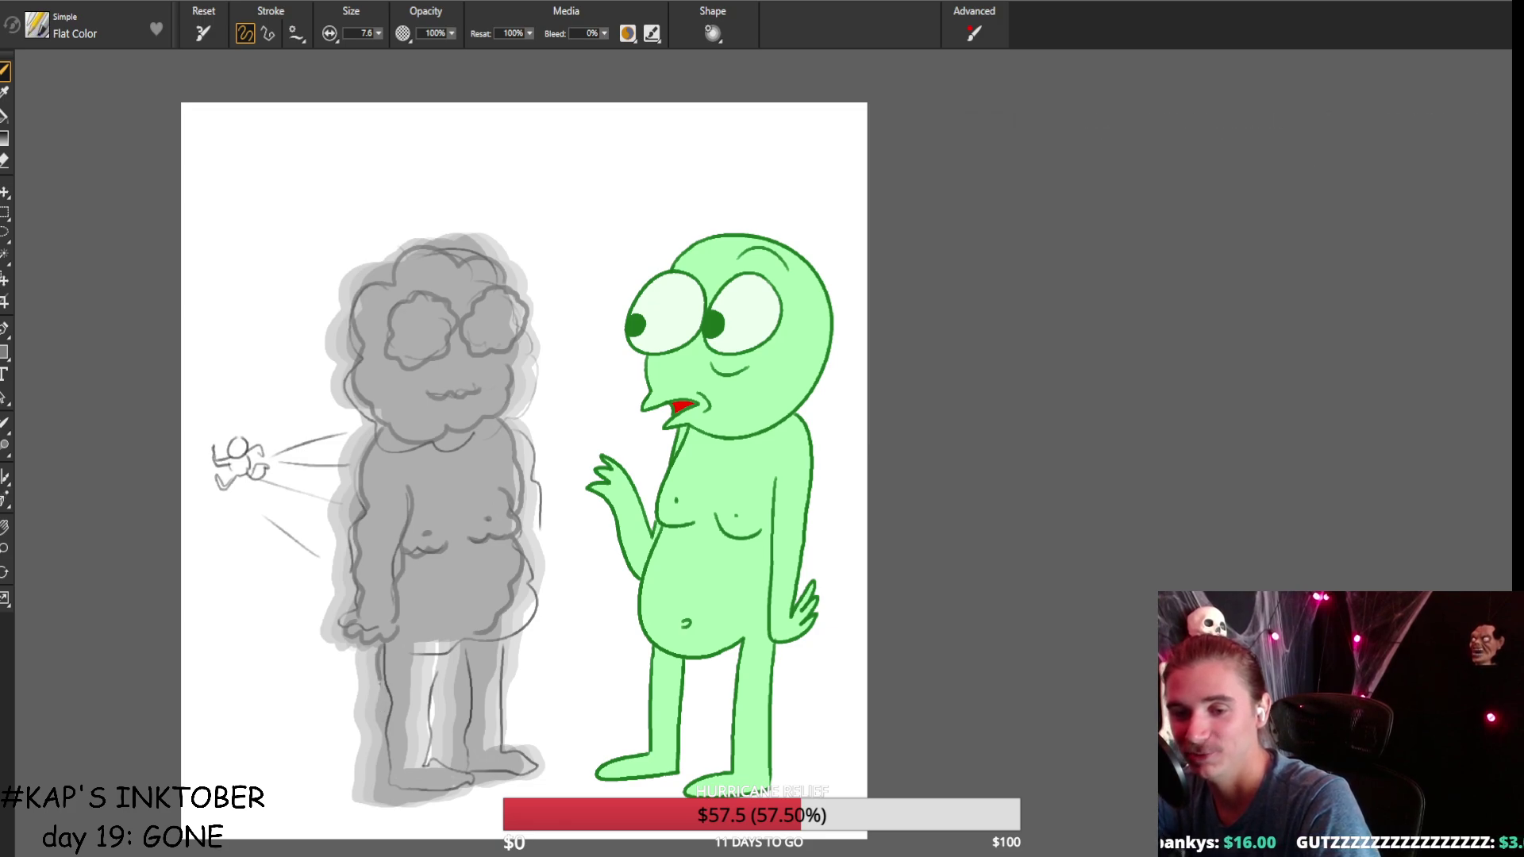
# Outline the gray figure's left leg and foot with wavy strokes, undoing the unwanted strokes between the legs.
pyautogui.moveTo(381, 643)
pyautogui.mouseDown()
pyautogui.moveTo(379, 788)
pyautogui.moveTo(433, 793)
pyautogui.moveTo(428, 768)
pyautogui.moveTo(407, 766)
pyautogui.mouseUp()
pyautogui.moveTo(415, 641); pyautogui.dragTo(411, 762)
pyautogui.moveTo(413, 639)
pyautogui.mouseDown()
pyautogui.moveTo(463, 643)
pyautogui.moveTo(432, 642)
pyautogui.moveTo(447, 638)
pyautogui.mouseUp()
pyautogui.hotkey('ctrl', 'z')
pyautogui.hotkey('ctrl', 'z')
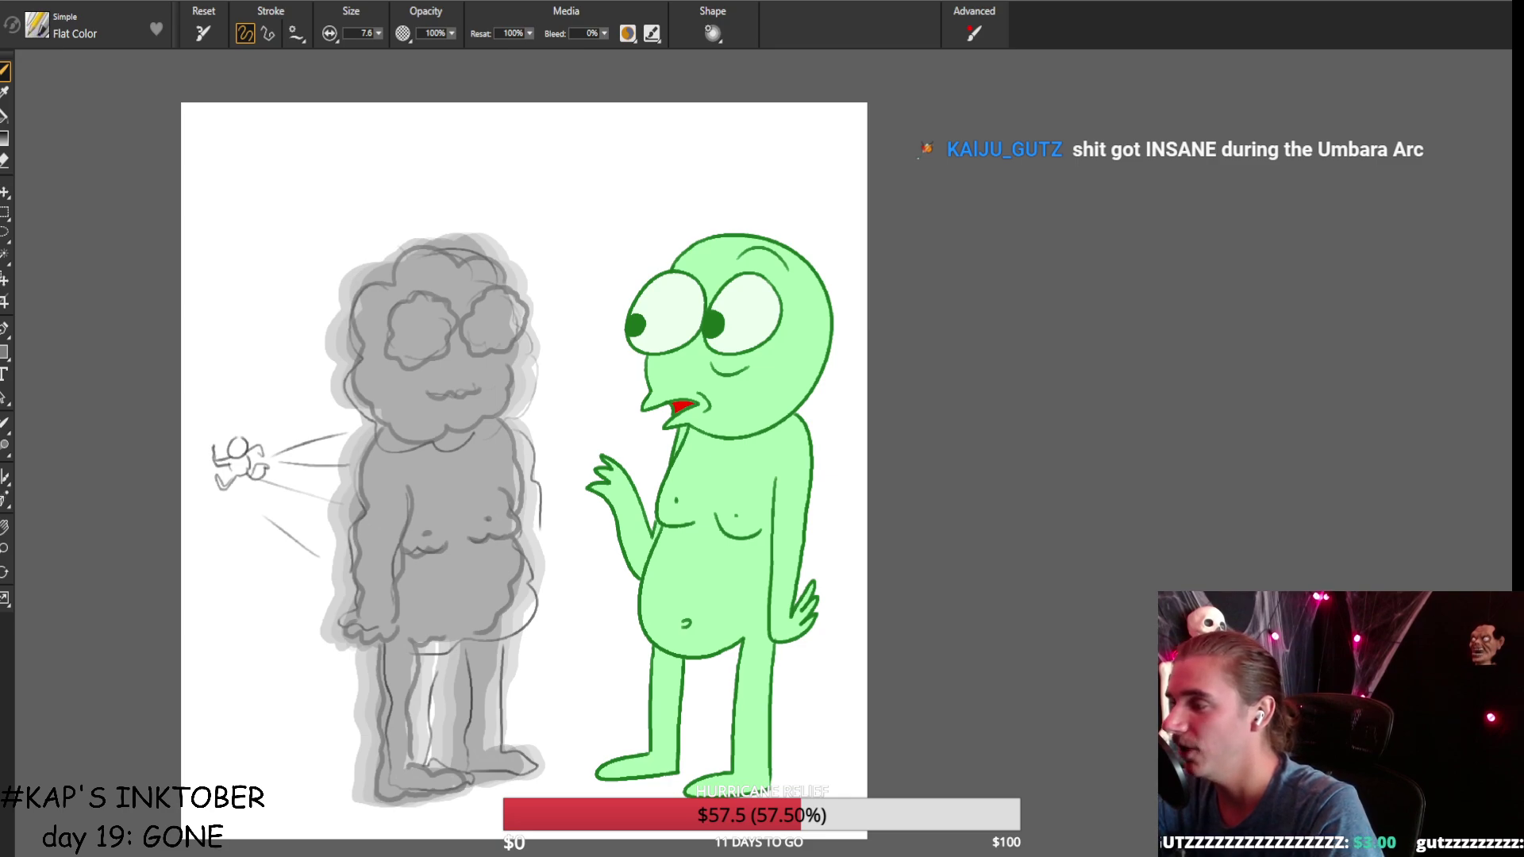
pyautogui.hotkey('ctrl', 'z')
pyautogui.hotkey('ctrl', 'z')
pyautogui.moveTo(413, 640)
pyautogui.mouseDown()
pyautogui.moveTo(456, 635)
pyautogui.moveTo(452, 752)
pyautogui.mouseUp()
pyautogui.hotkey('ctrl', 'z')
pyautogui.hotkey('ctrl', 'z')
pyautogui.hotkey('ctrl', 'z')
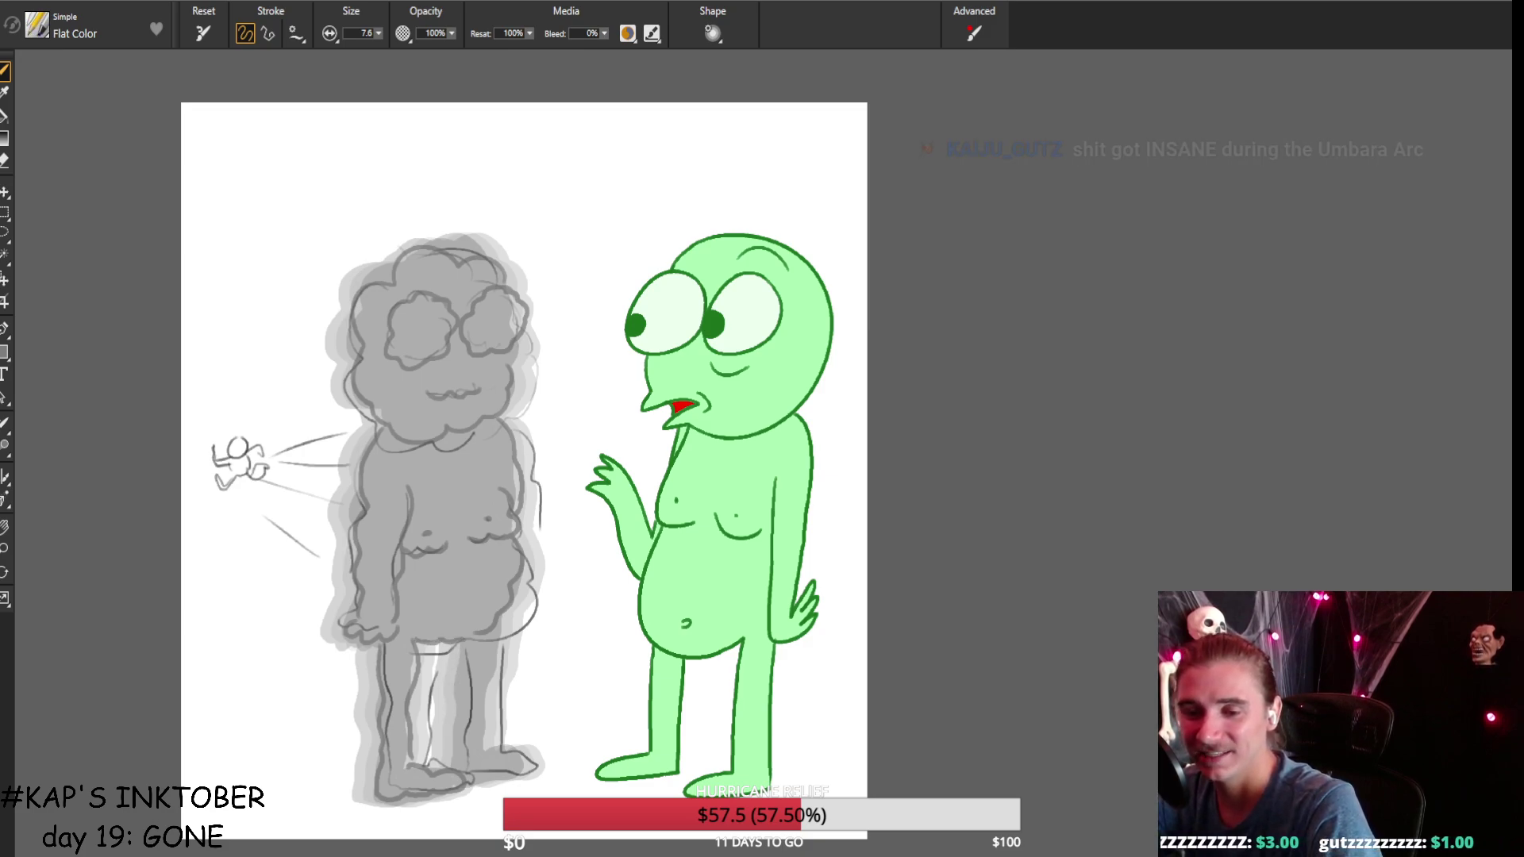
# Outline the gray figure's right leg and foot with wavy strokes and reinforce the outer edge of the right eye.
pyautogui.moveTo(460, 645); pyautogui.dragTo(455, 762)
pyautogui.hotkey('ctrl', 'z')
pyautogui.moveTo(459, 648); pyautogui.dragTo(454, 767)
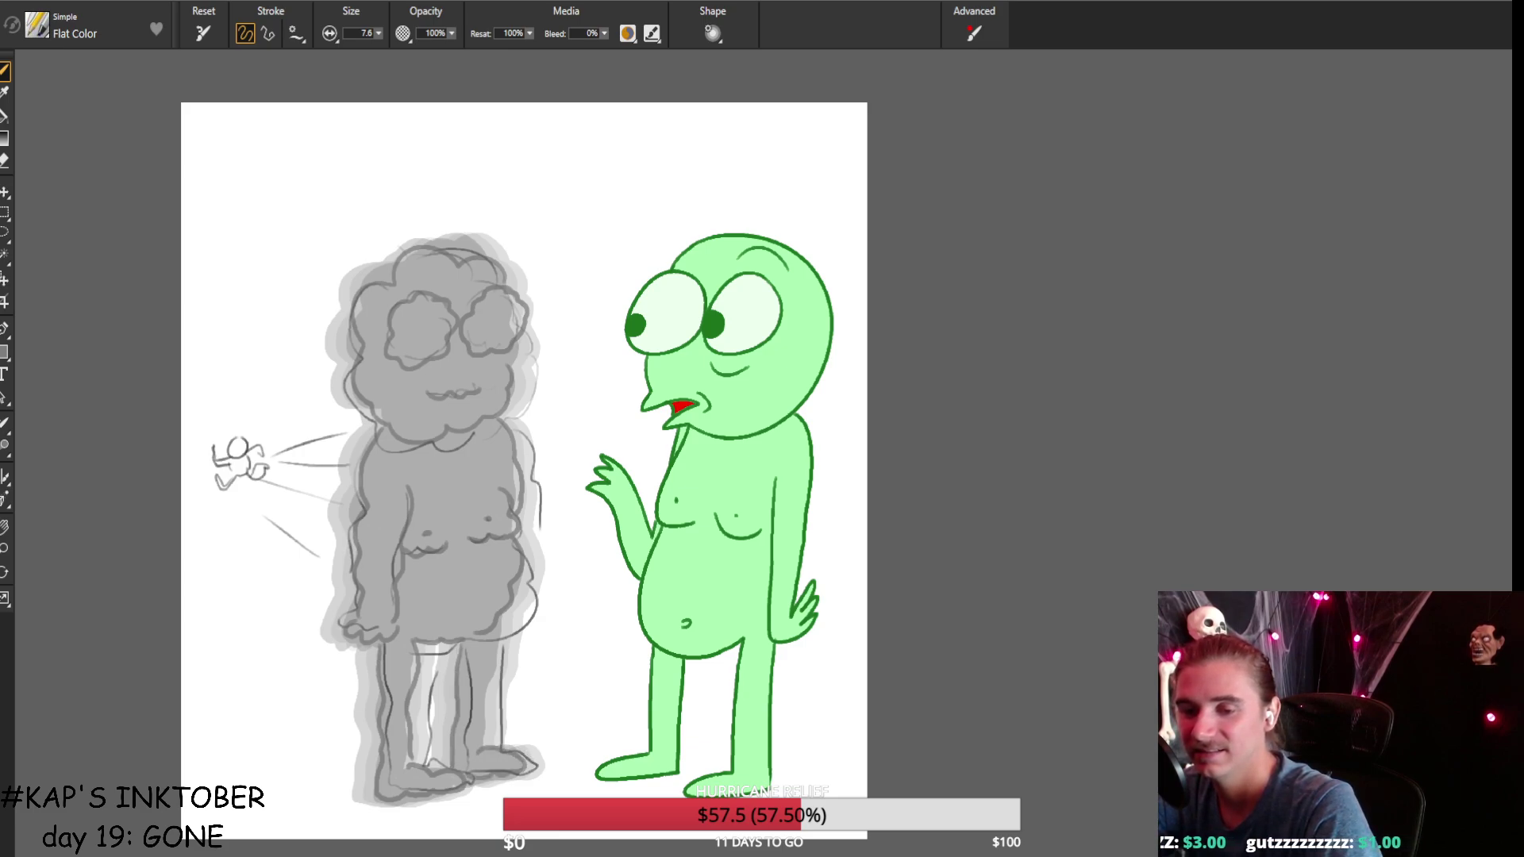
pyautogui.moveTo(493, 625)
pyautogui.mouseDown()
pyautogui.moveTo(481, 743)
pyautogui.moveTo(535, 770)
pyautogui.moveTo(479, 749)
pyautogui.mouseUp()
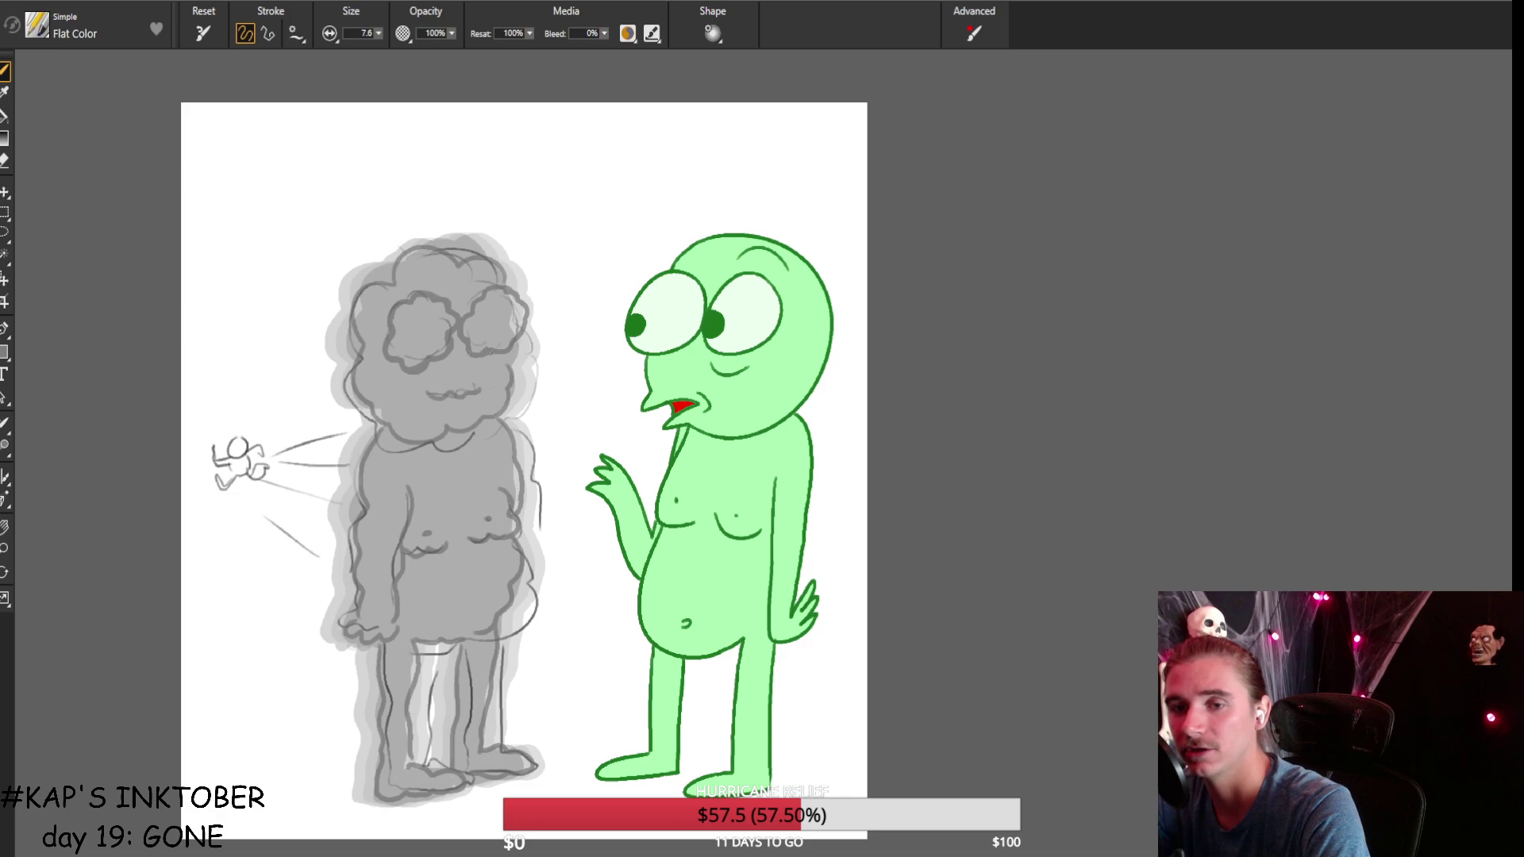
pyautogui.moveTo(530, 332); pyautogui.dragTo(526, 315)
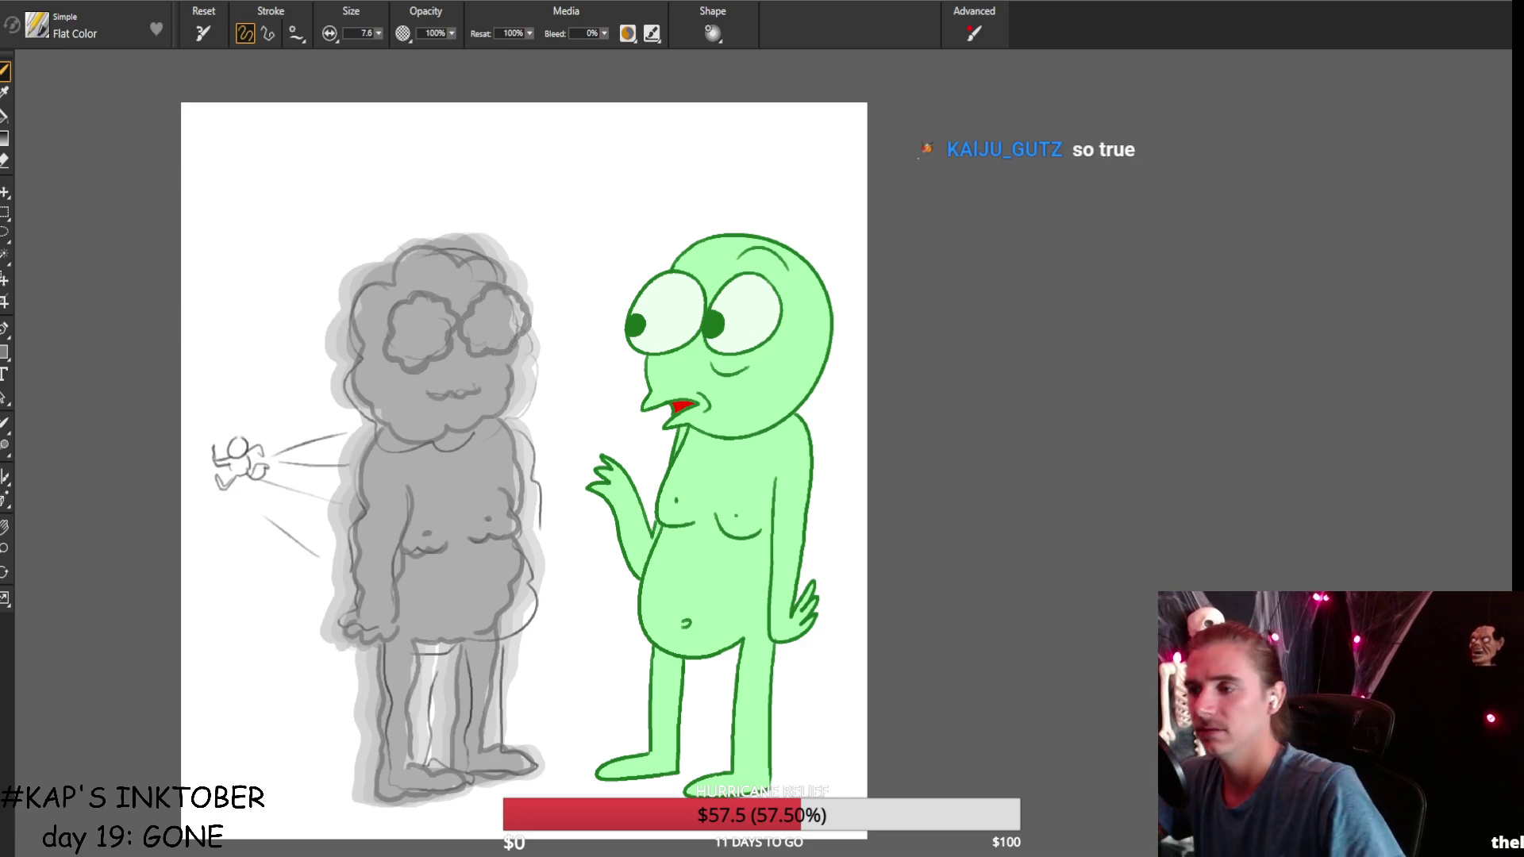
# Lighten the gray figure's linework and hide the rough sketch beneath it.
pyautogui.click(1413, 394)
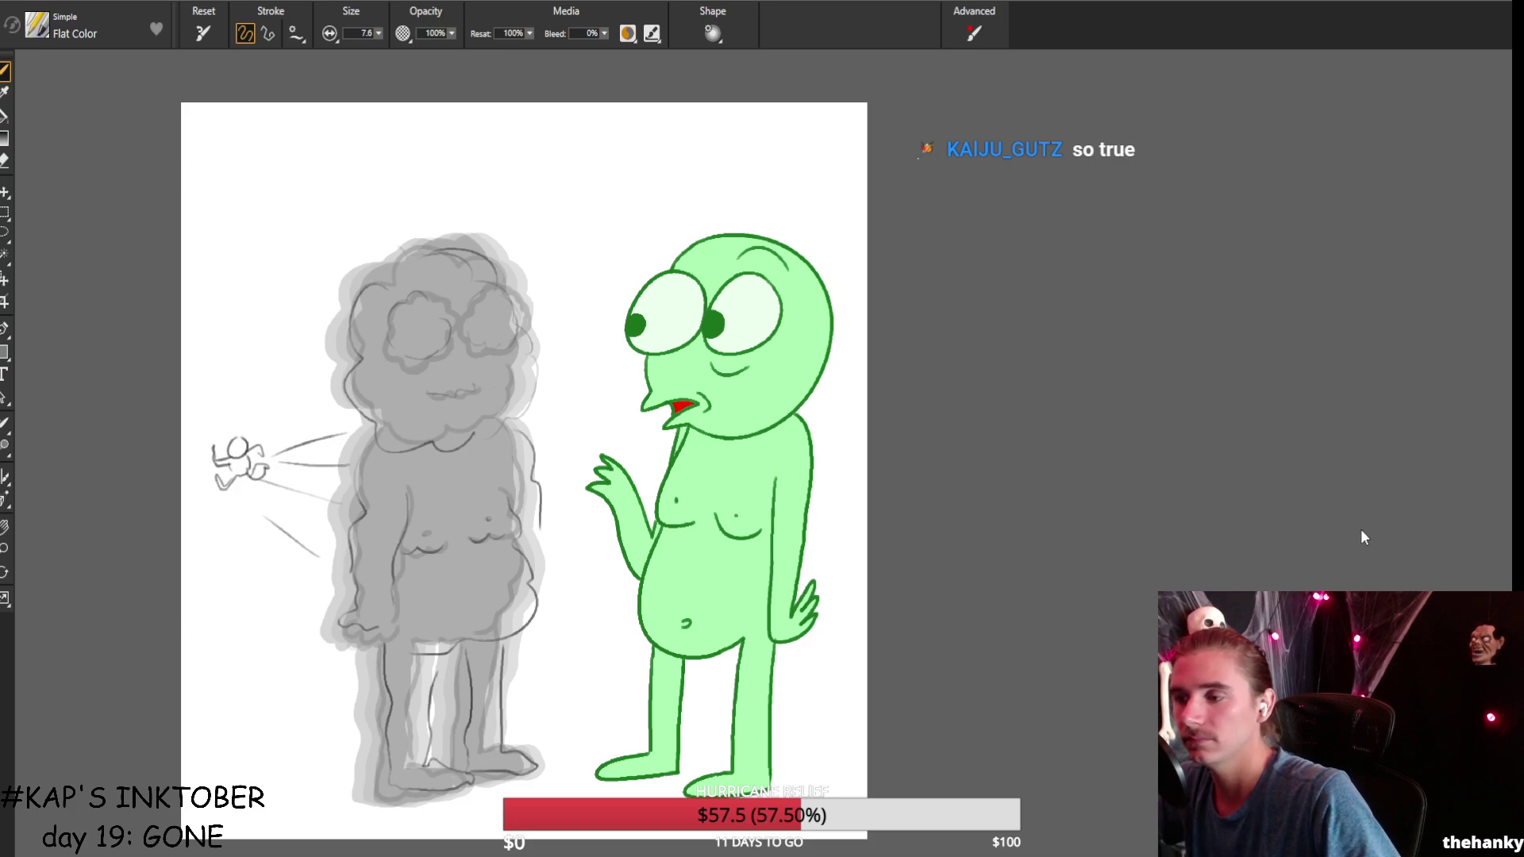
pyautogui.hotkey('ctrl', 'z')
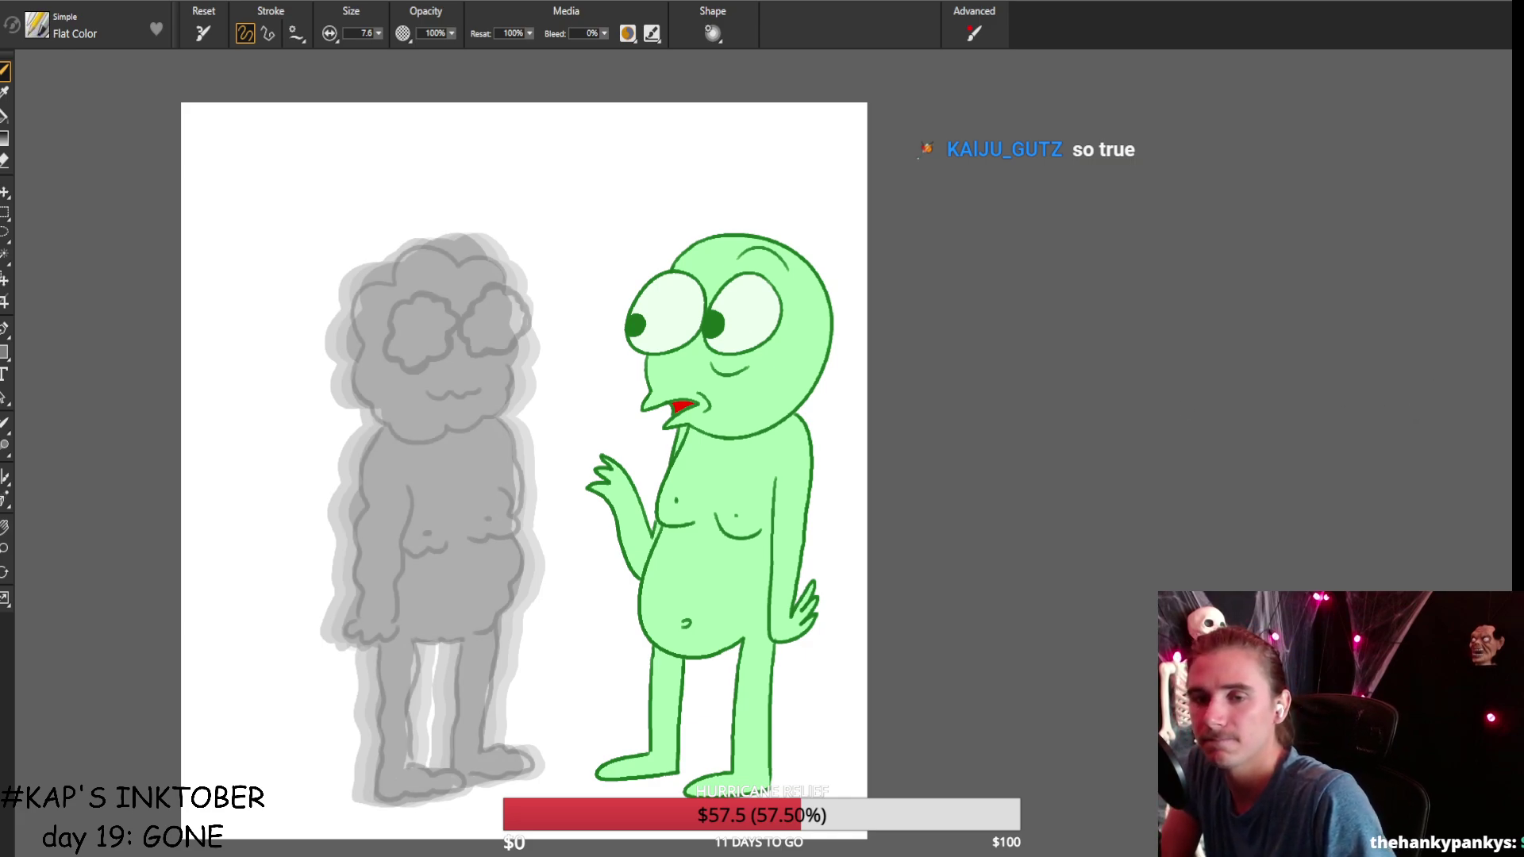
# Try to transform the gray figure's linework to be slightly narrower and shifted a little up and to the left.
pyautogui.click(4, 190)
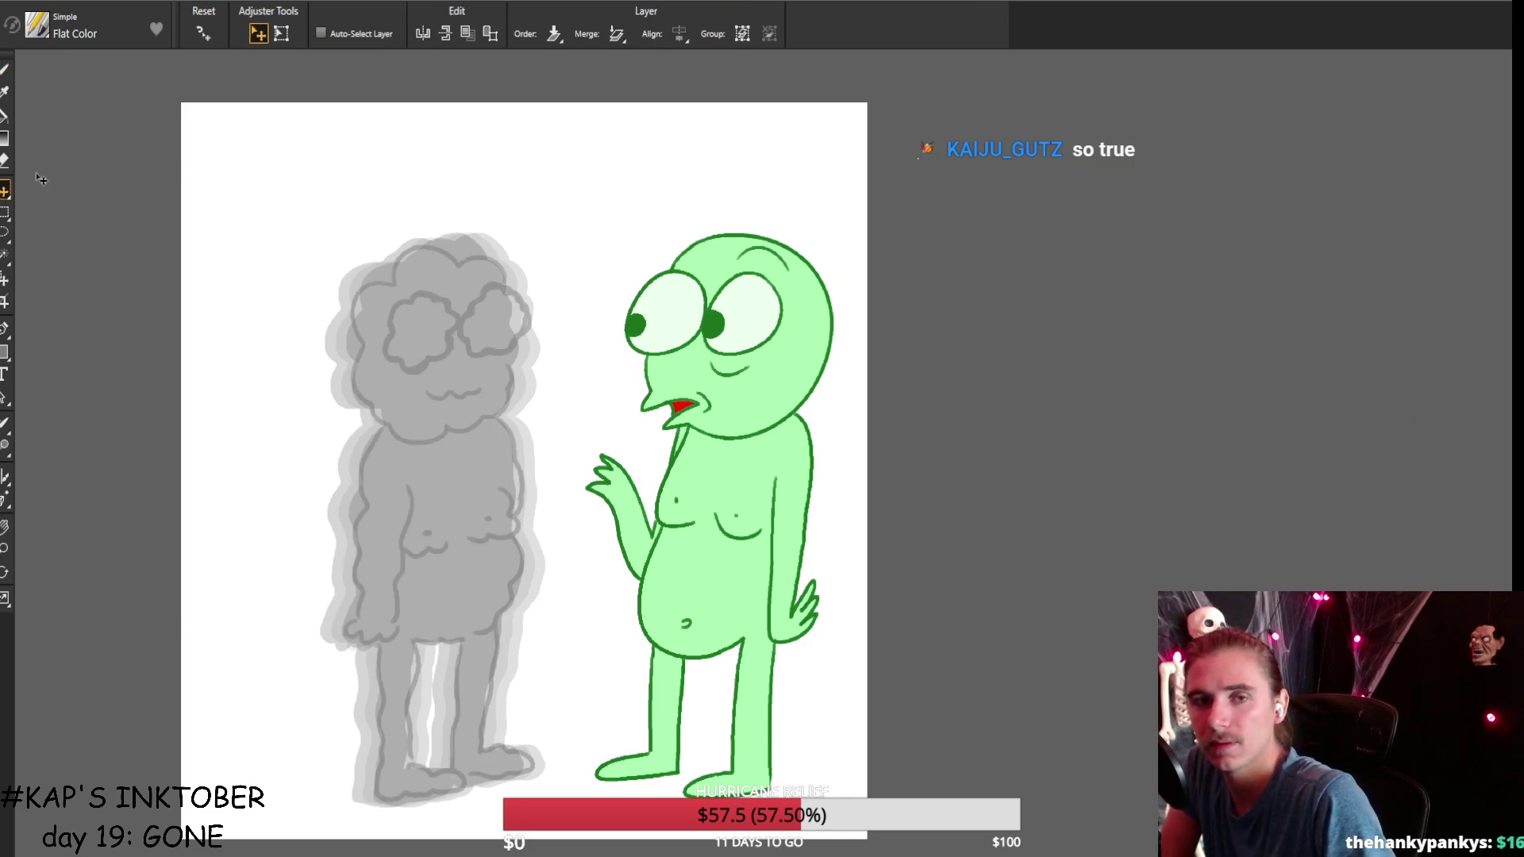
pyautogui.click(281, 33)
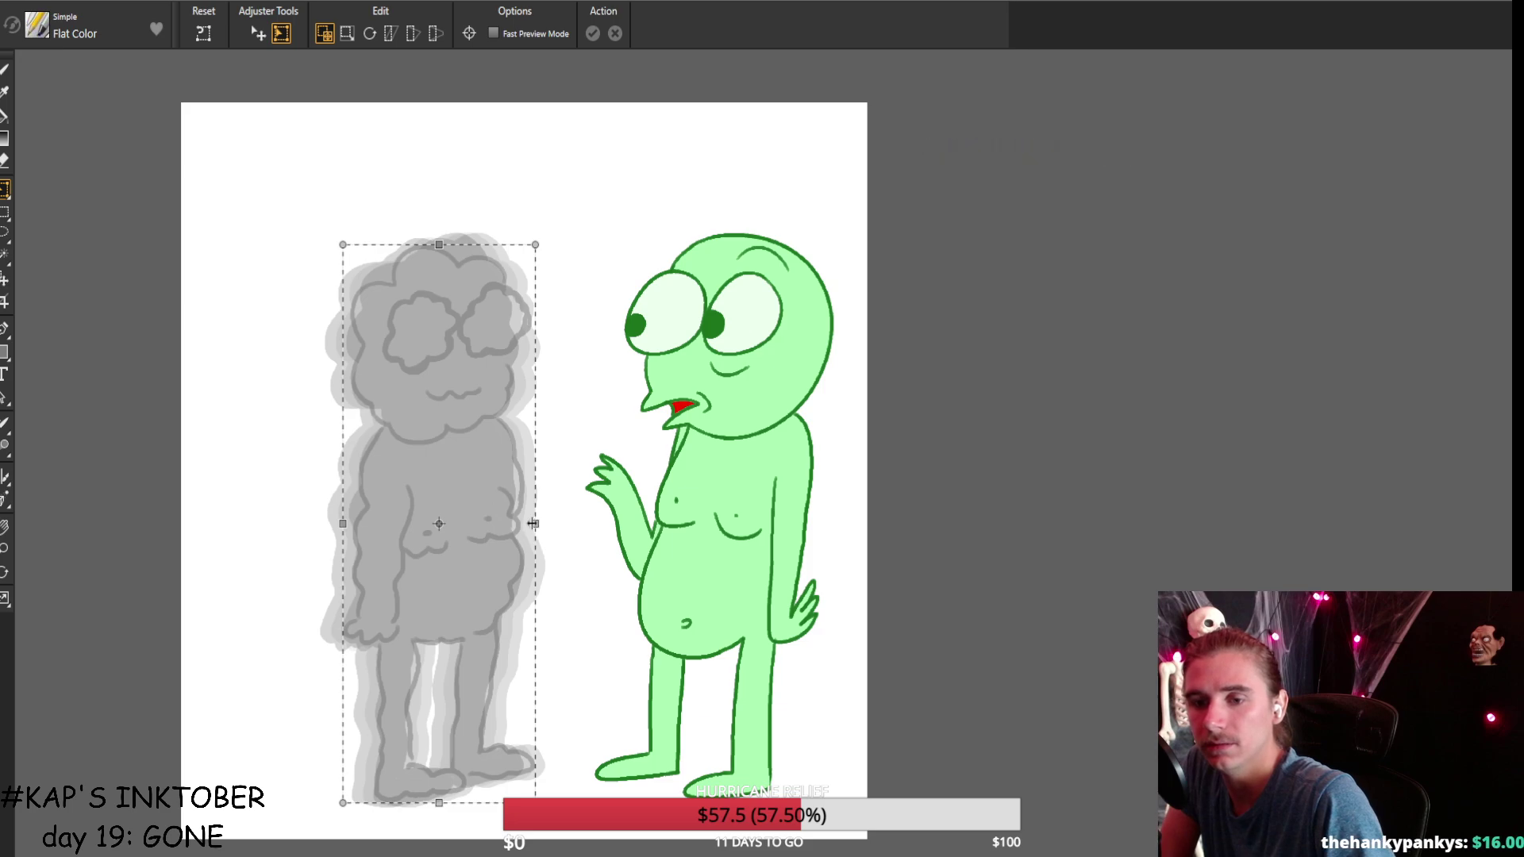
pyautogui.moveTo(529, 538); pyautogui.dragTo(519, 537)
pyautogui.moveTo(451, 484); pyautogui.dragTo(449, 482)
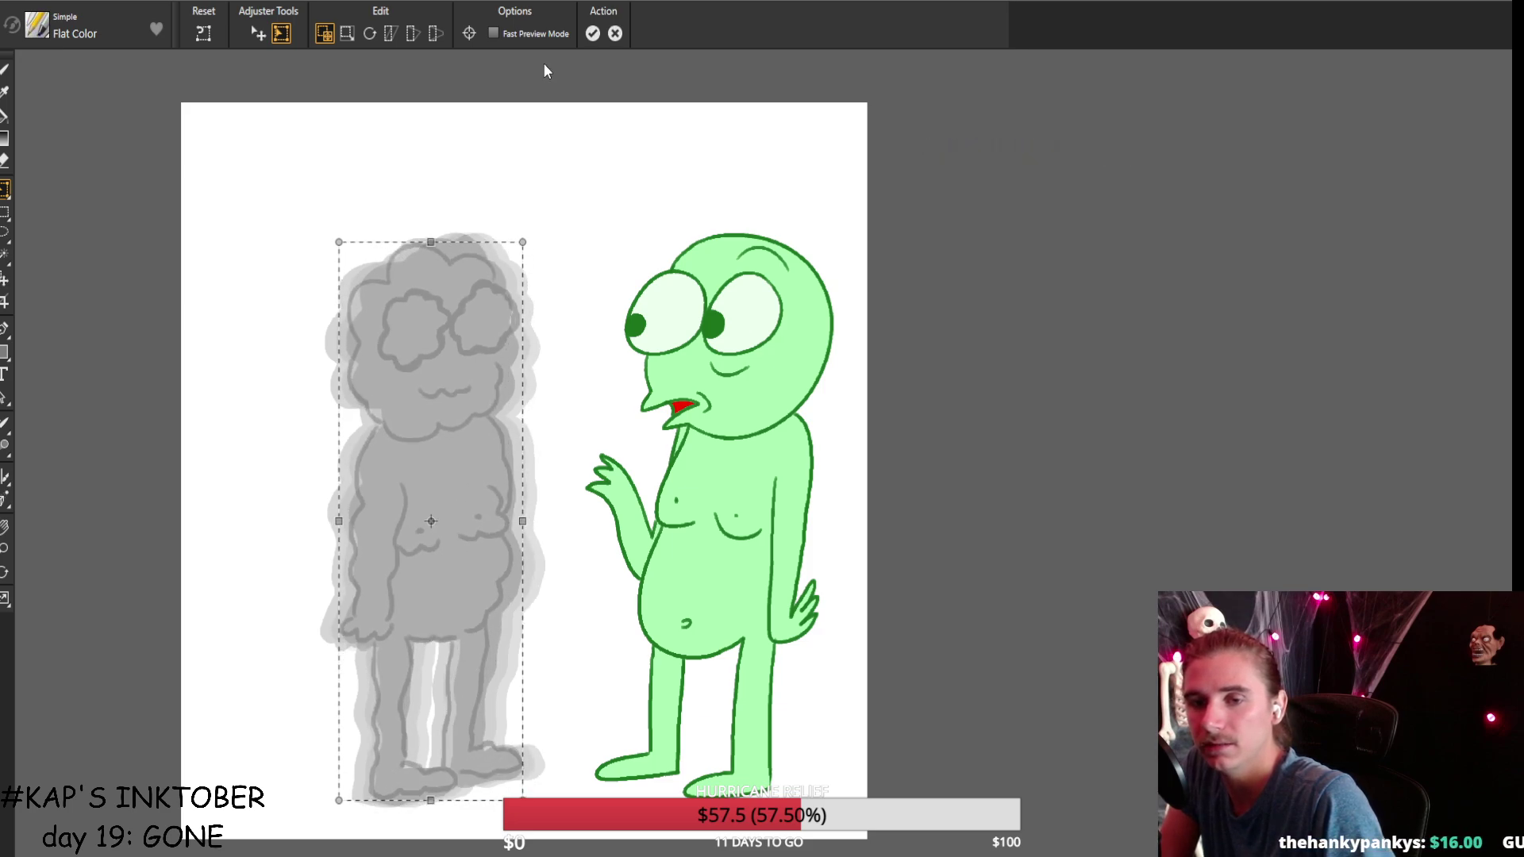
pyautogui.click(590, 35)
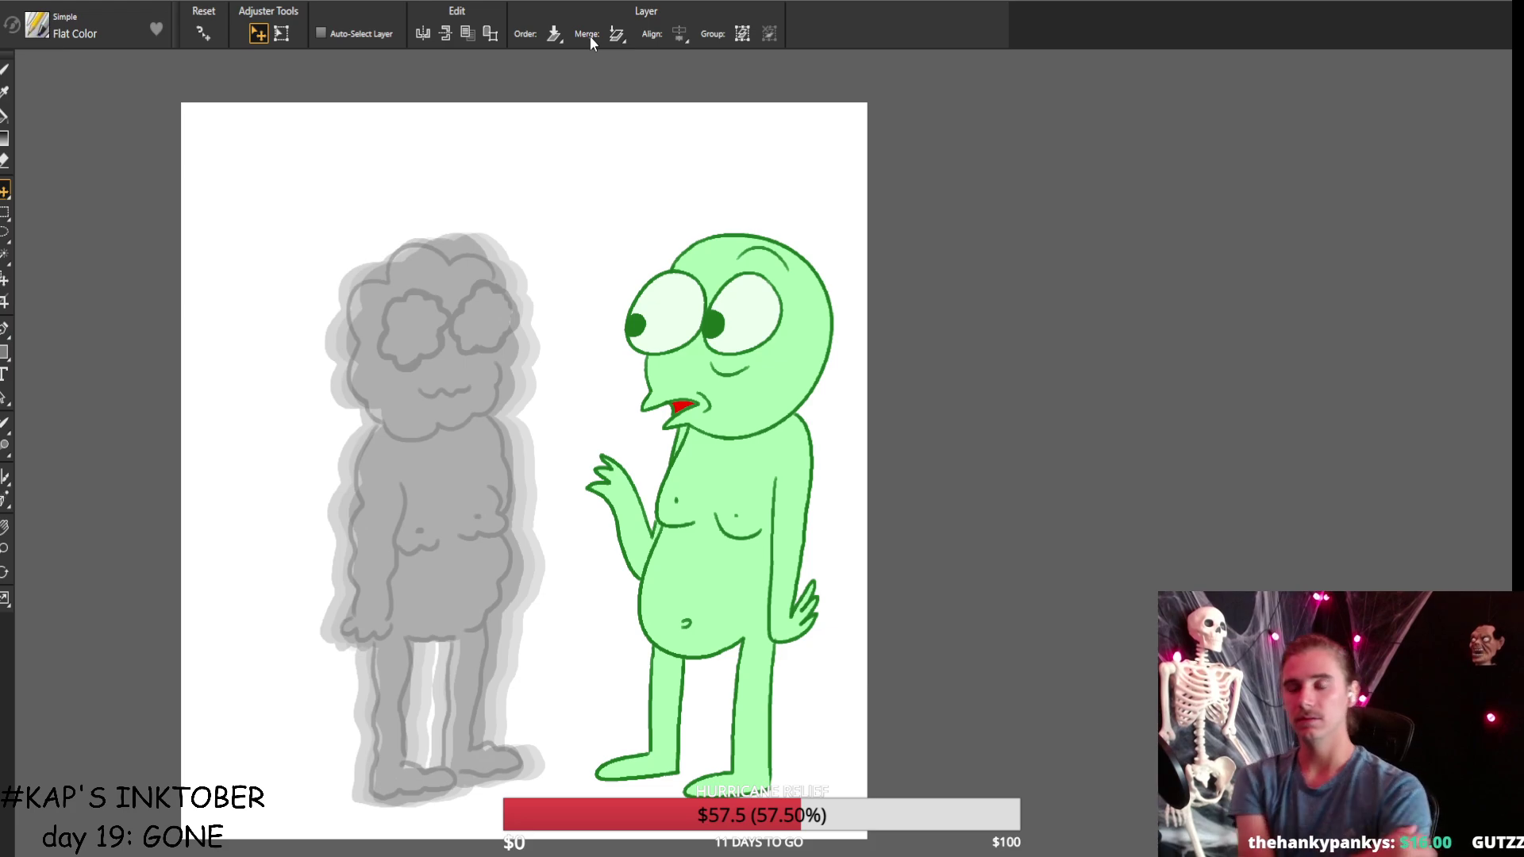
# Undo the transform of the gray figure's linework.
pyautogui.click(10, 72)
pyautogui.hotkey('ctrl', '-')
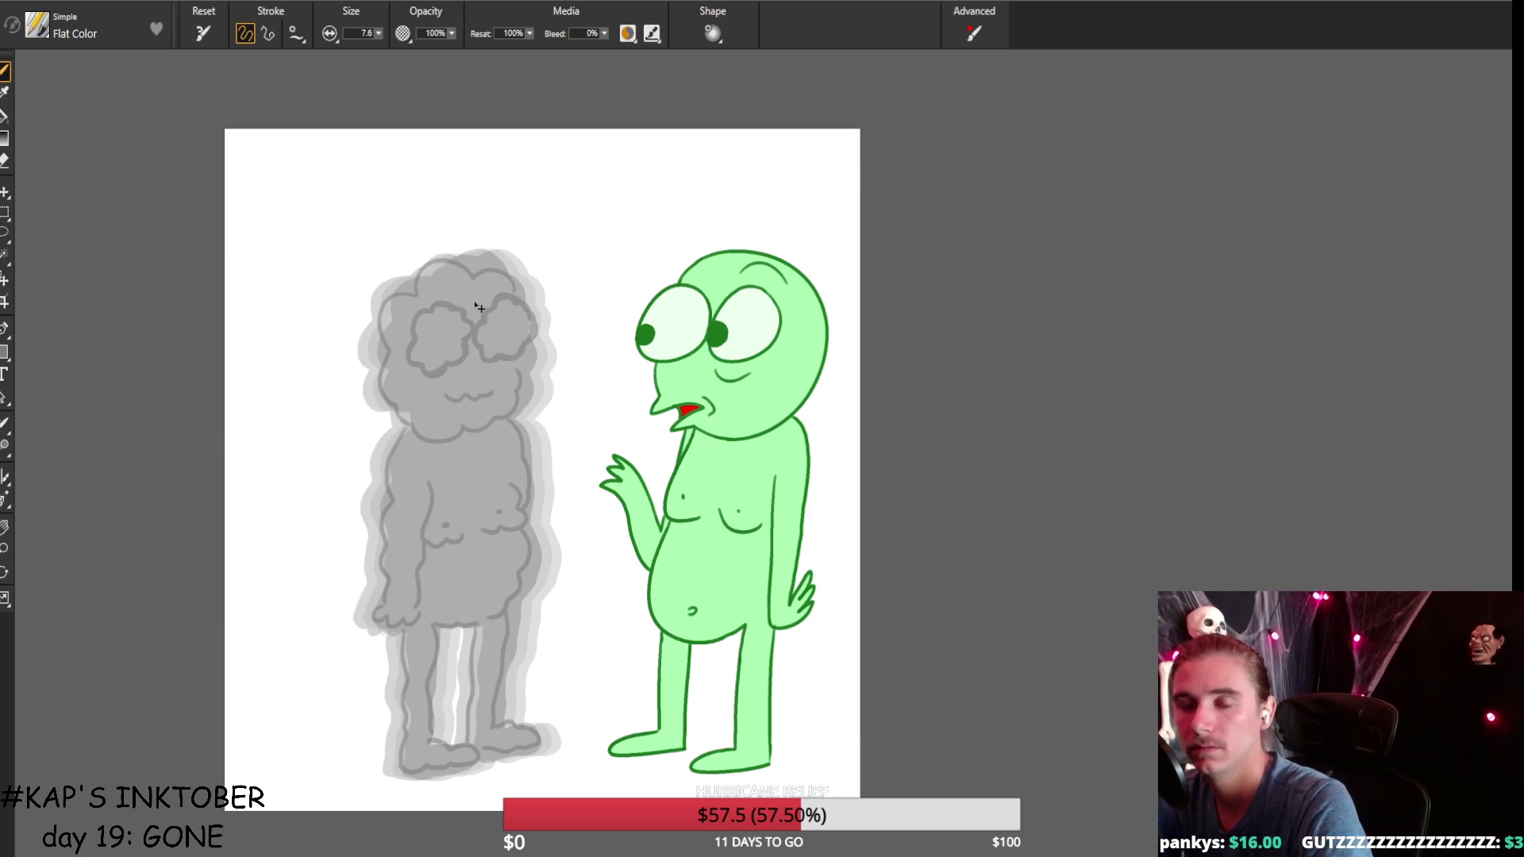
pyautogui.hotkey('ctrl', 'z')
pyautogui.hotkey('ctrl', 'z')
pyautogui.hotkey('ctrl', 'z')
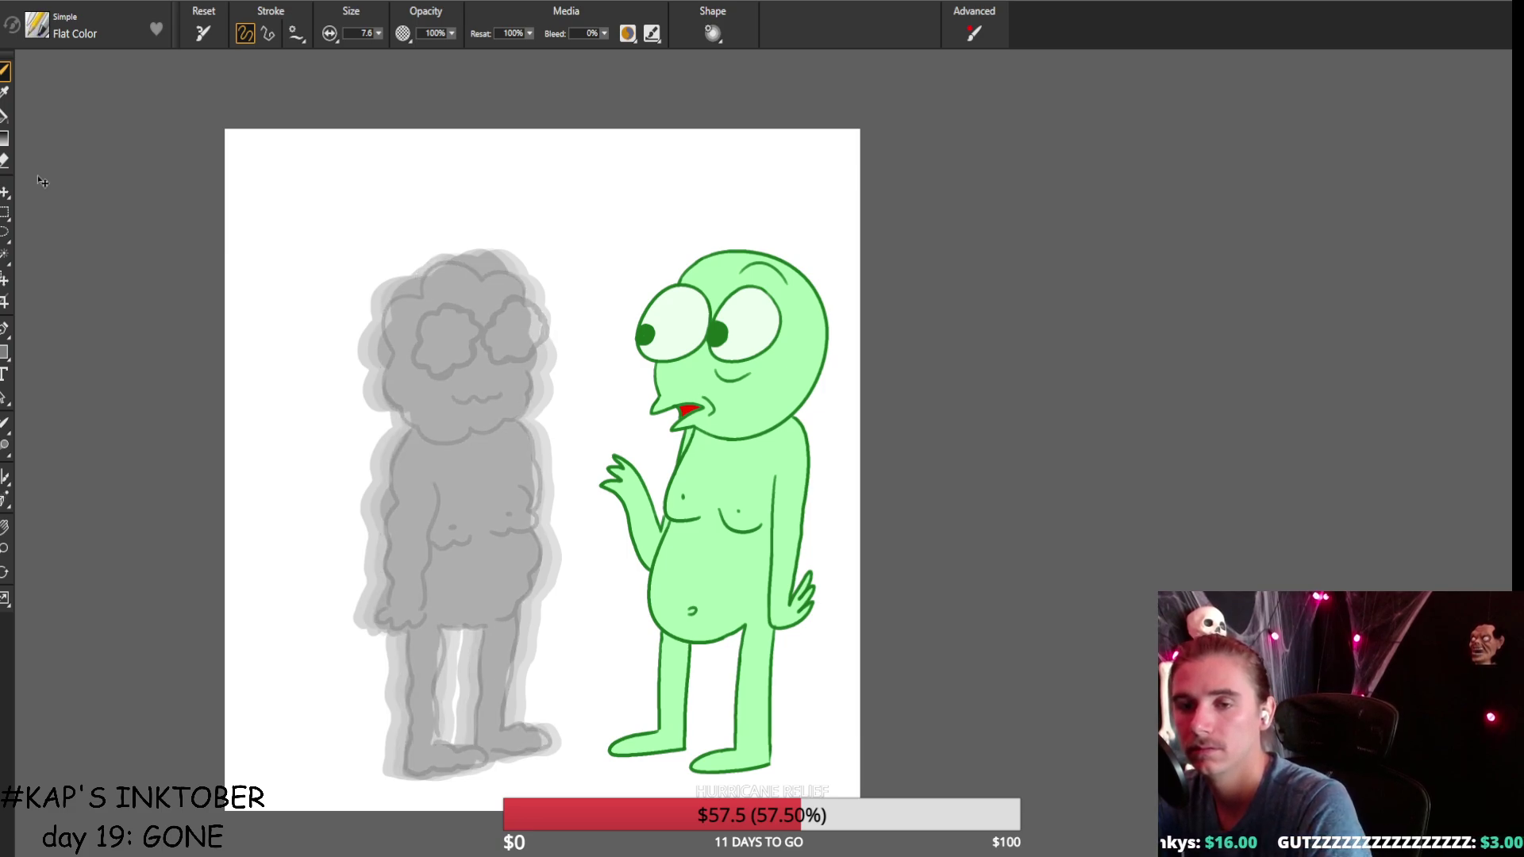
# Undo the remaining offset edits to the gray figure's linework, back to the single outline.
pyautogui.hotkey('ctrl', 'z')
pyautogui.hotkey('ctrl', 'z')
pyautogui.hotkey('ctrl', 'z')
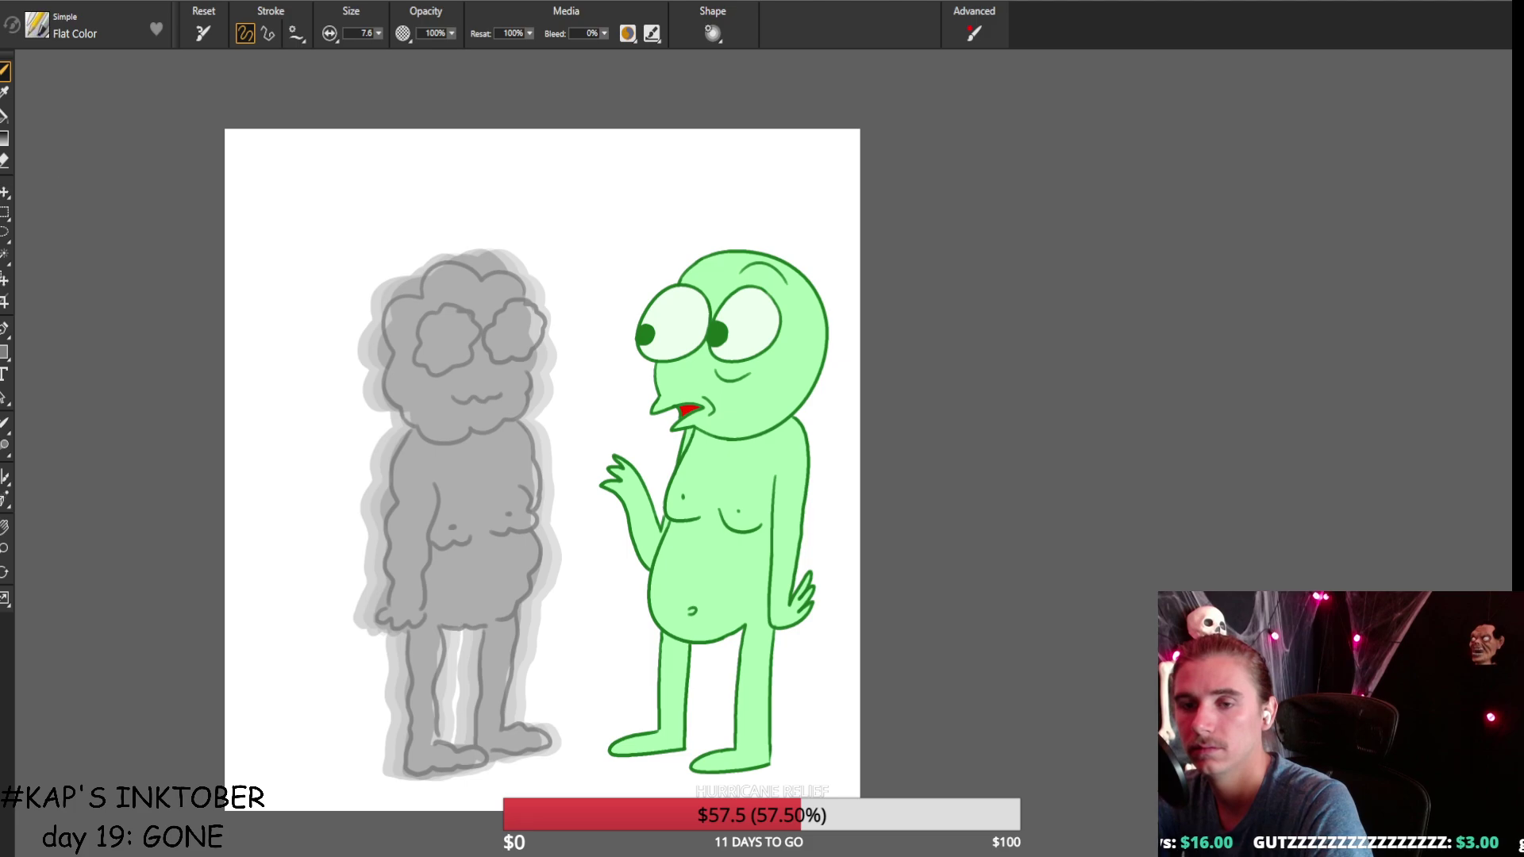
pyautogui.click(4, 161)
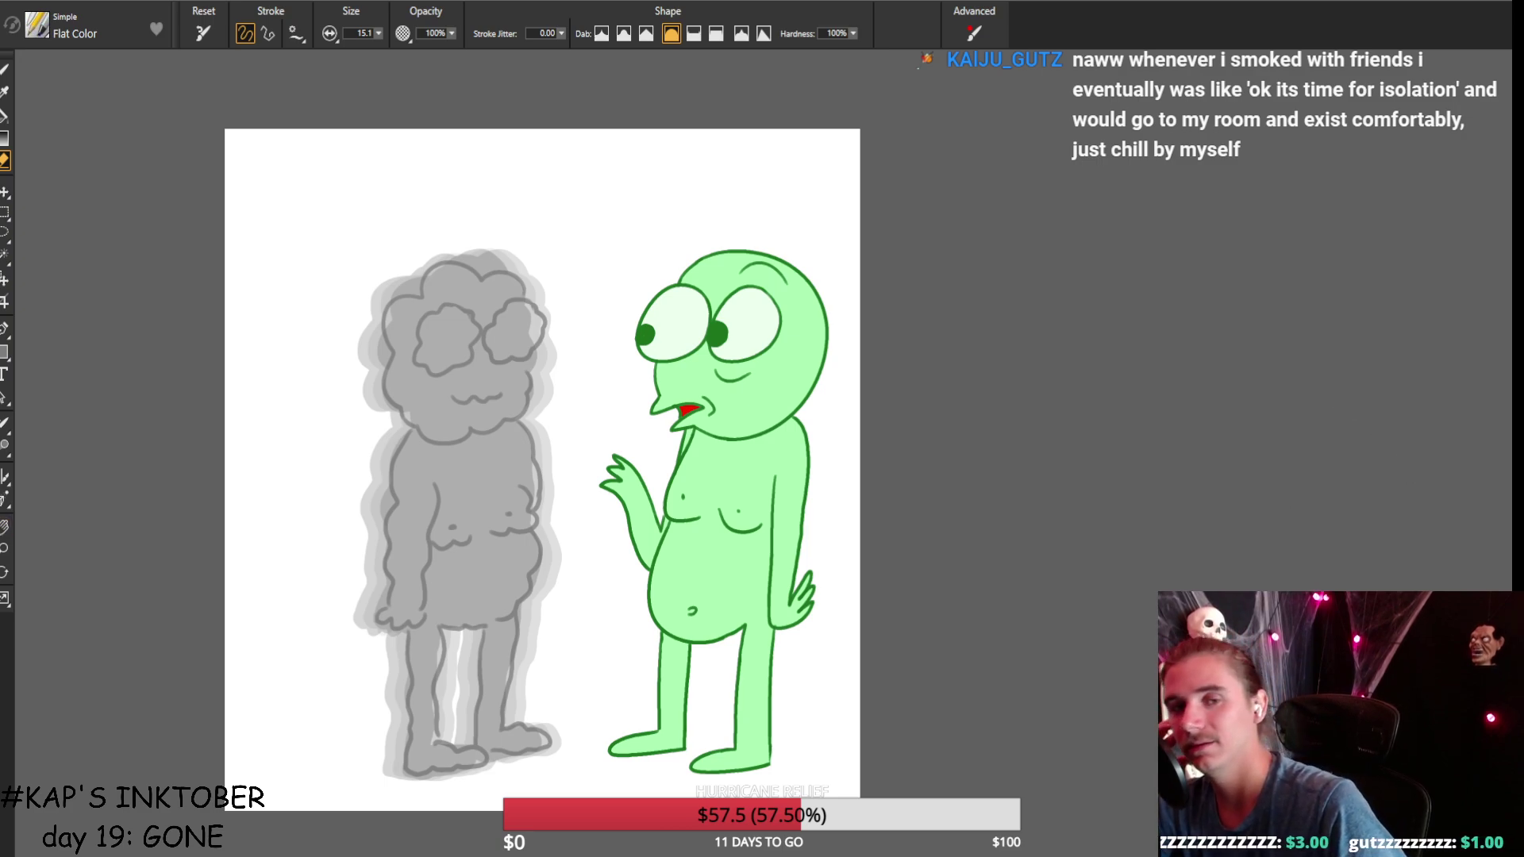
pyautogui.click(4, 71)
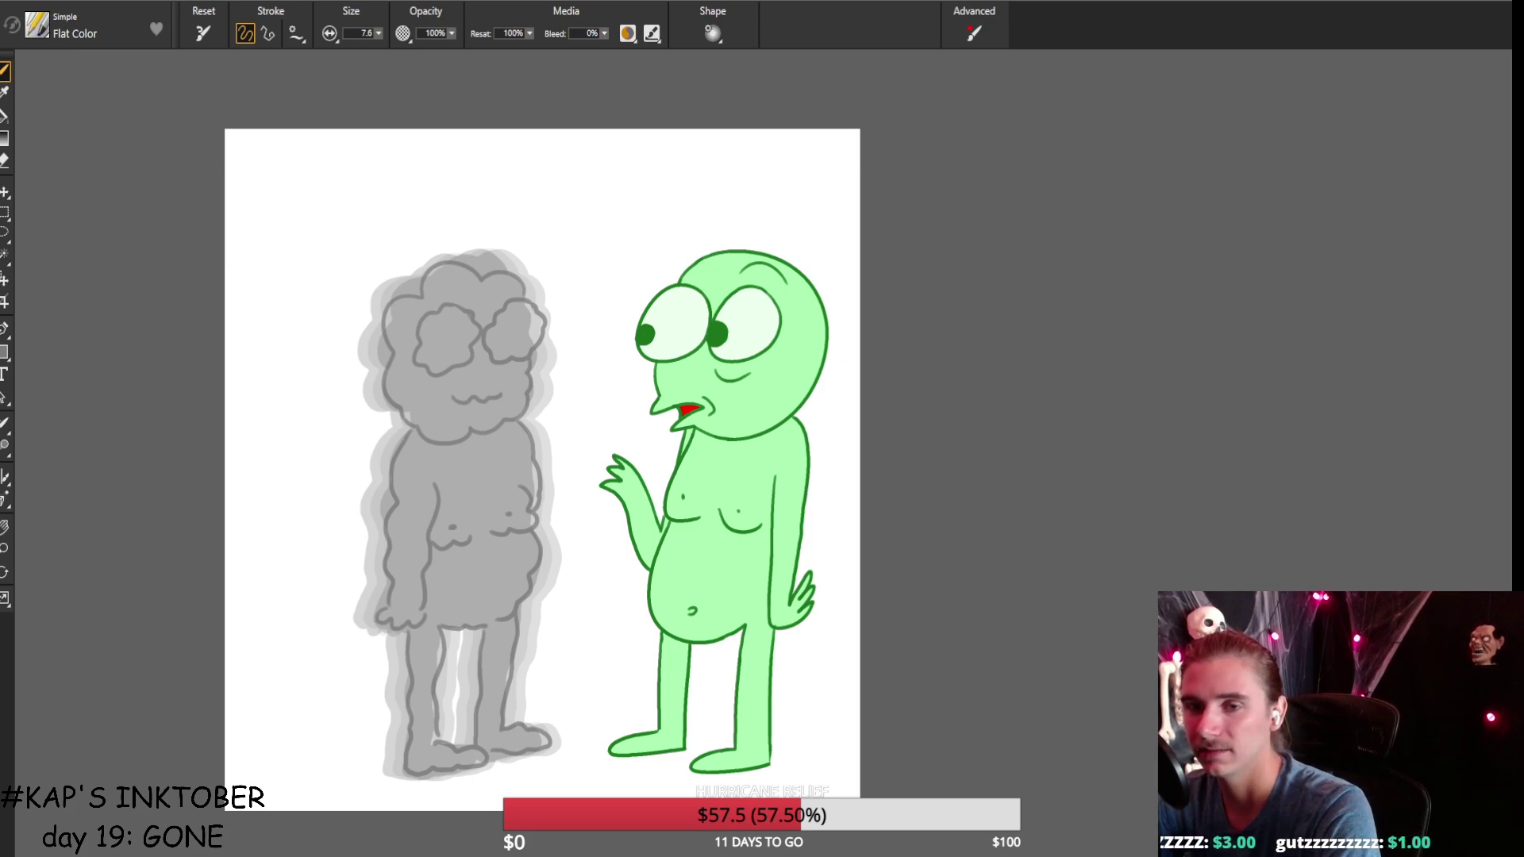
# Erase the cloud outline along the top and left side of the gray figure's head.
pyautogui.click(5, 161)
pyautogui.moveTo(521, 278)
pyautogui.mouseDown()
pyautogui.moveTo(524, 294)
pyautogui.moveTo(435, 266)
pyautogui.mouseUp()
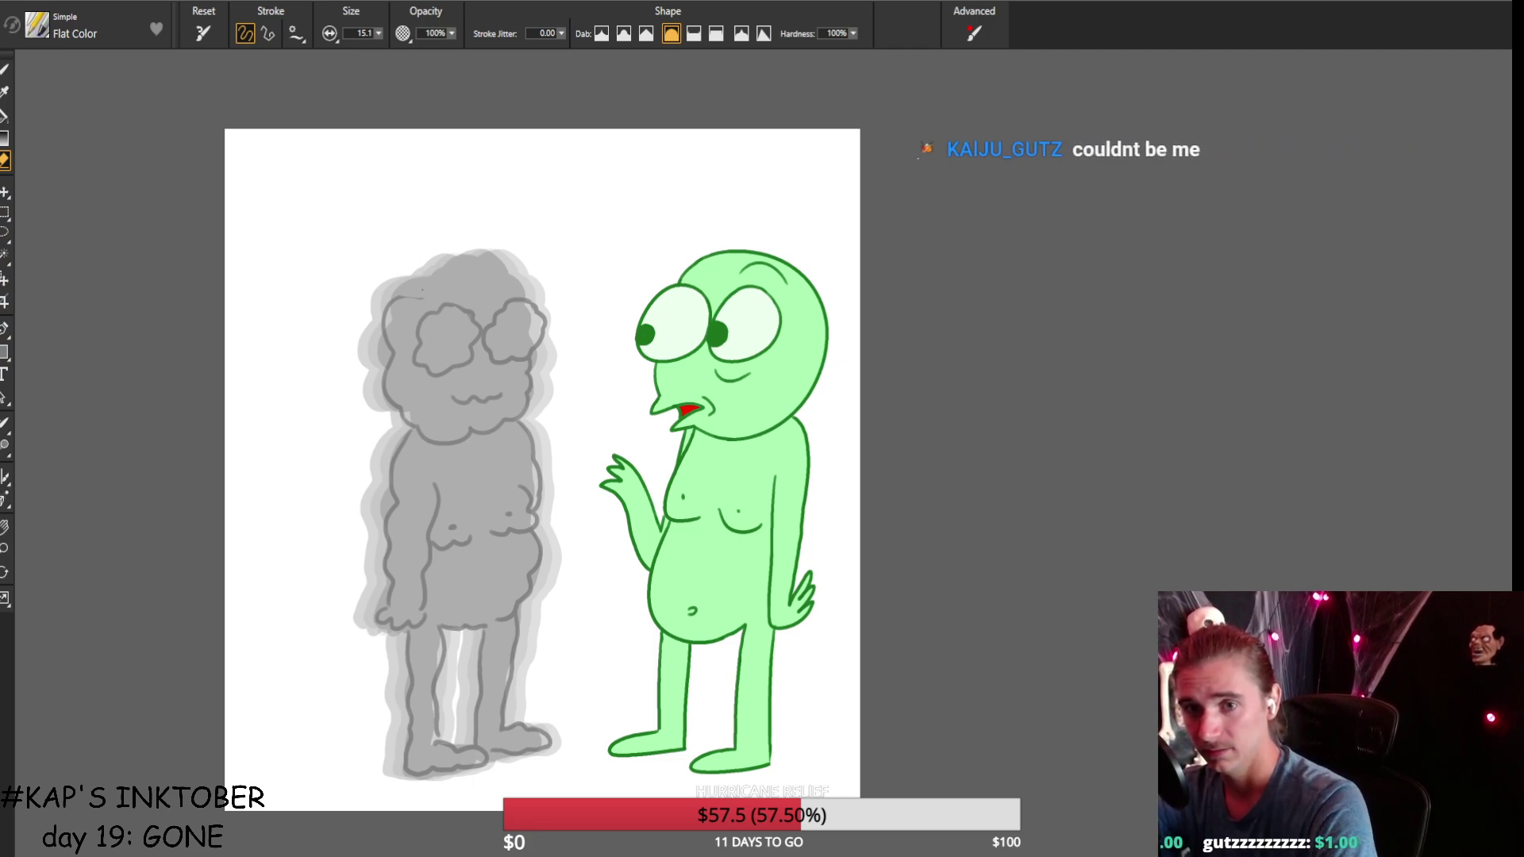
pyautogui.moveTo(412, 296)
pyautogui.mouseDown()
pyautogui.moveTo(370, 329)
pyautogui.moveTo(475, 308)
pyautogui.moveTo(451, 295)
pyautogui.moveTo(392, 311)
pyautogui.moveTo(385, 394)
pyautogui.mouseUp()
# Try to redraw the gray figure's head outline with bumpy strokes over the crown and down the left side.
pyautogui.click(6, 70)
pyautogui.moveTo(520, 284)
pyautogui.mouseDown()
pyautogui.moveTo(480, 256)
pyautogui.moveTo(400, 284)
pyautogui.moveTo(378, 338)
pyautogui.moveTo(379, 394)
pyautogui.moveTo(401, 426)
pyautogui.mouseUp()
pyautogui.hotkey('ctrl', 'z')
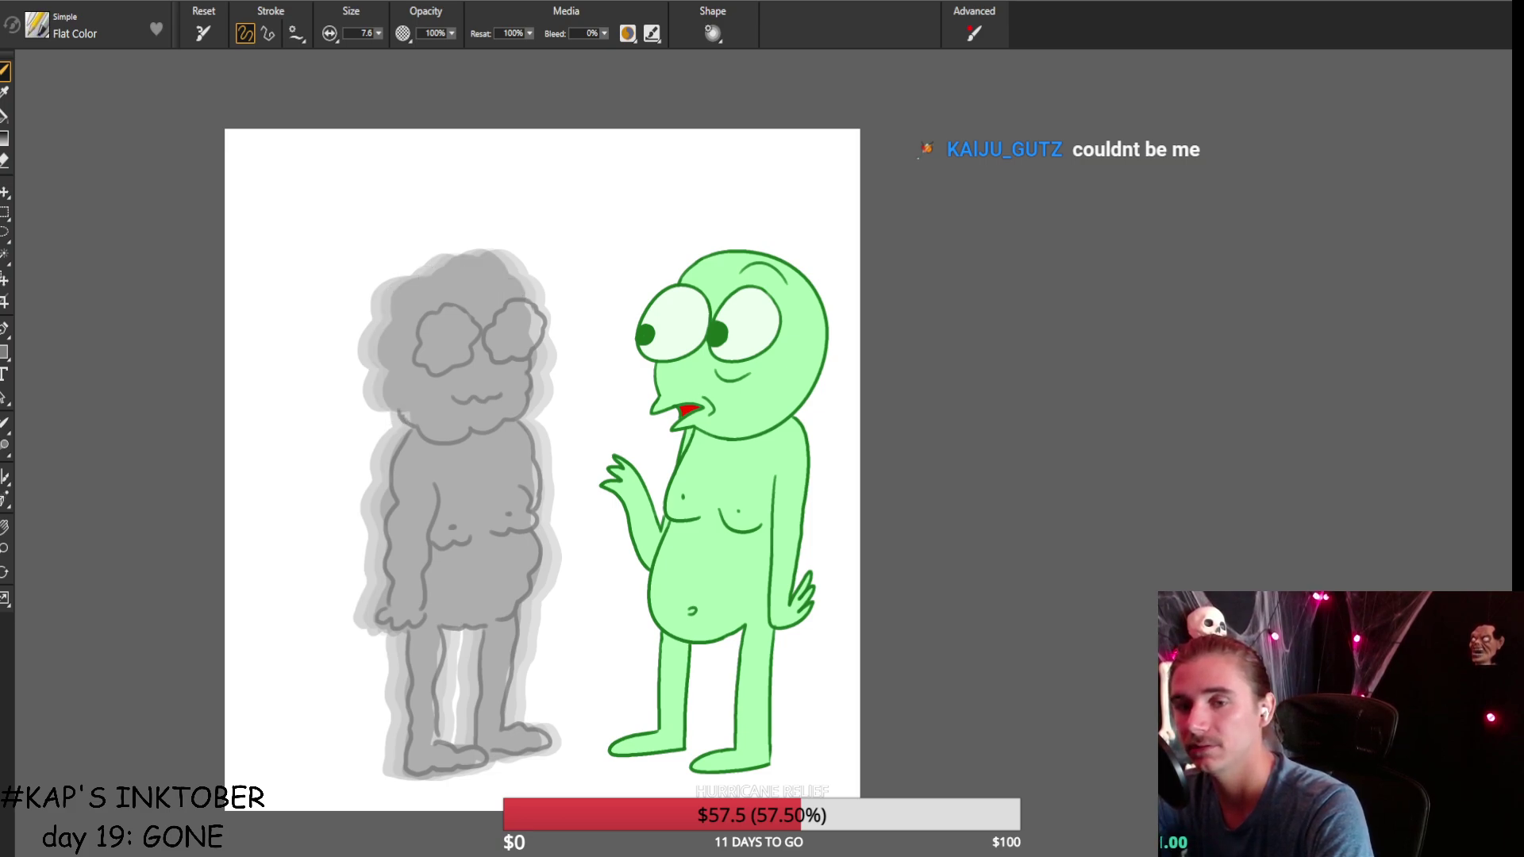
pyautogui.moveTo(527, 298)
pyautogui.mouseDown()
pyautogui.moveTo(466, 260)
pyautogui.moveTo(527, 280)
pyautogui.moveTo(437, 260)
pyautogui.moveTo(380, 361)
pyautogui.moveTo(397, 409)
pyautogui.mouseUp()
pyautogui.hotkey('ctrl', 'z')
pyautogui.hotkey('ctrl', 'z')
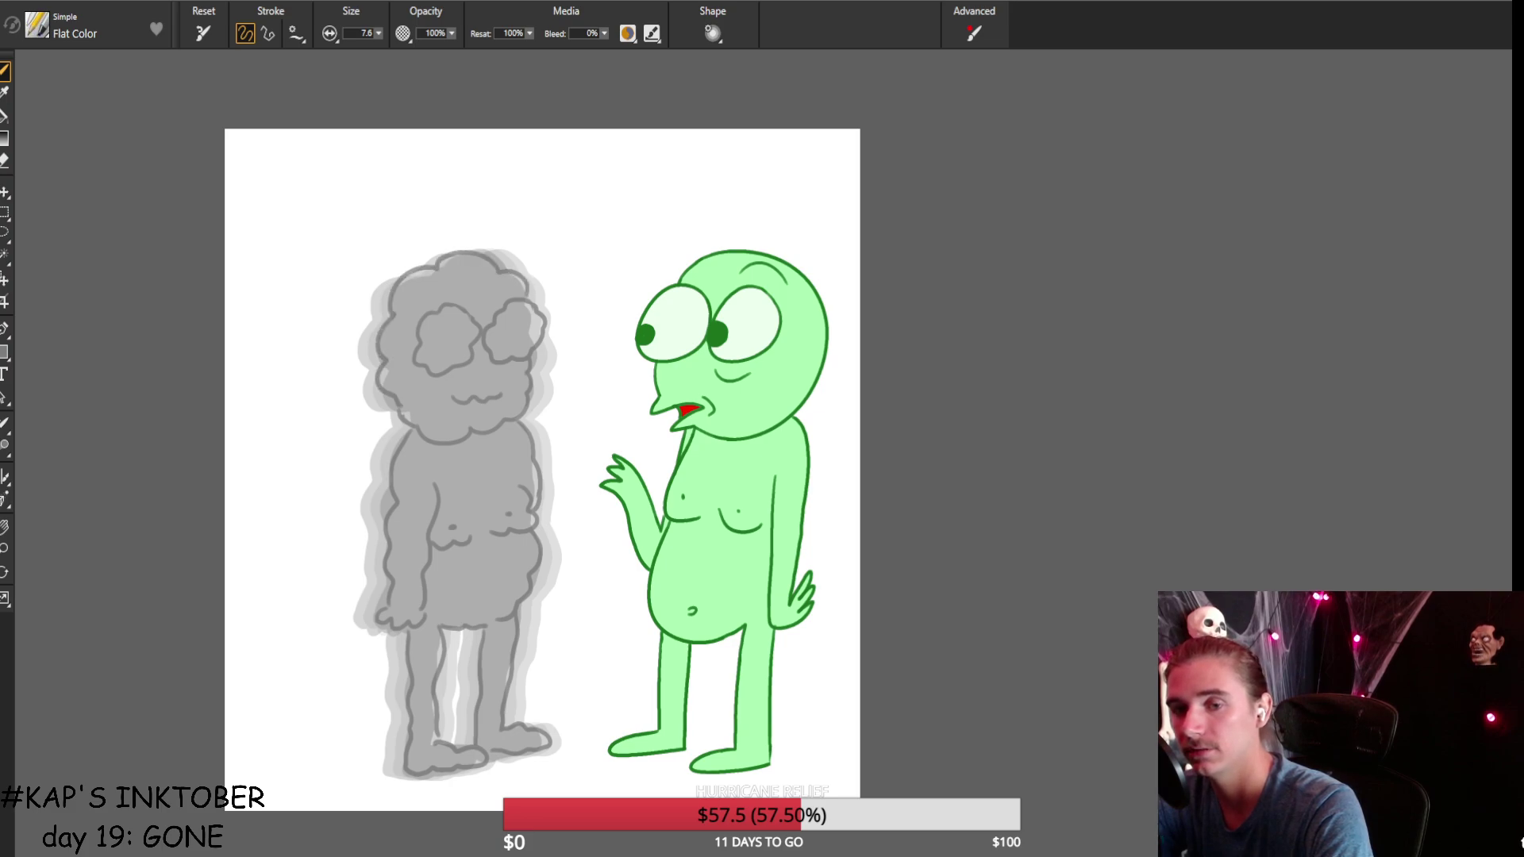
pyautogui.hotkey('ctrl', 'z')
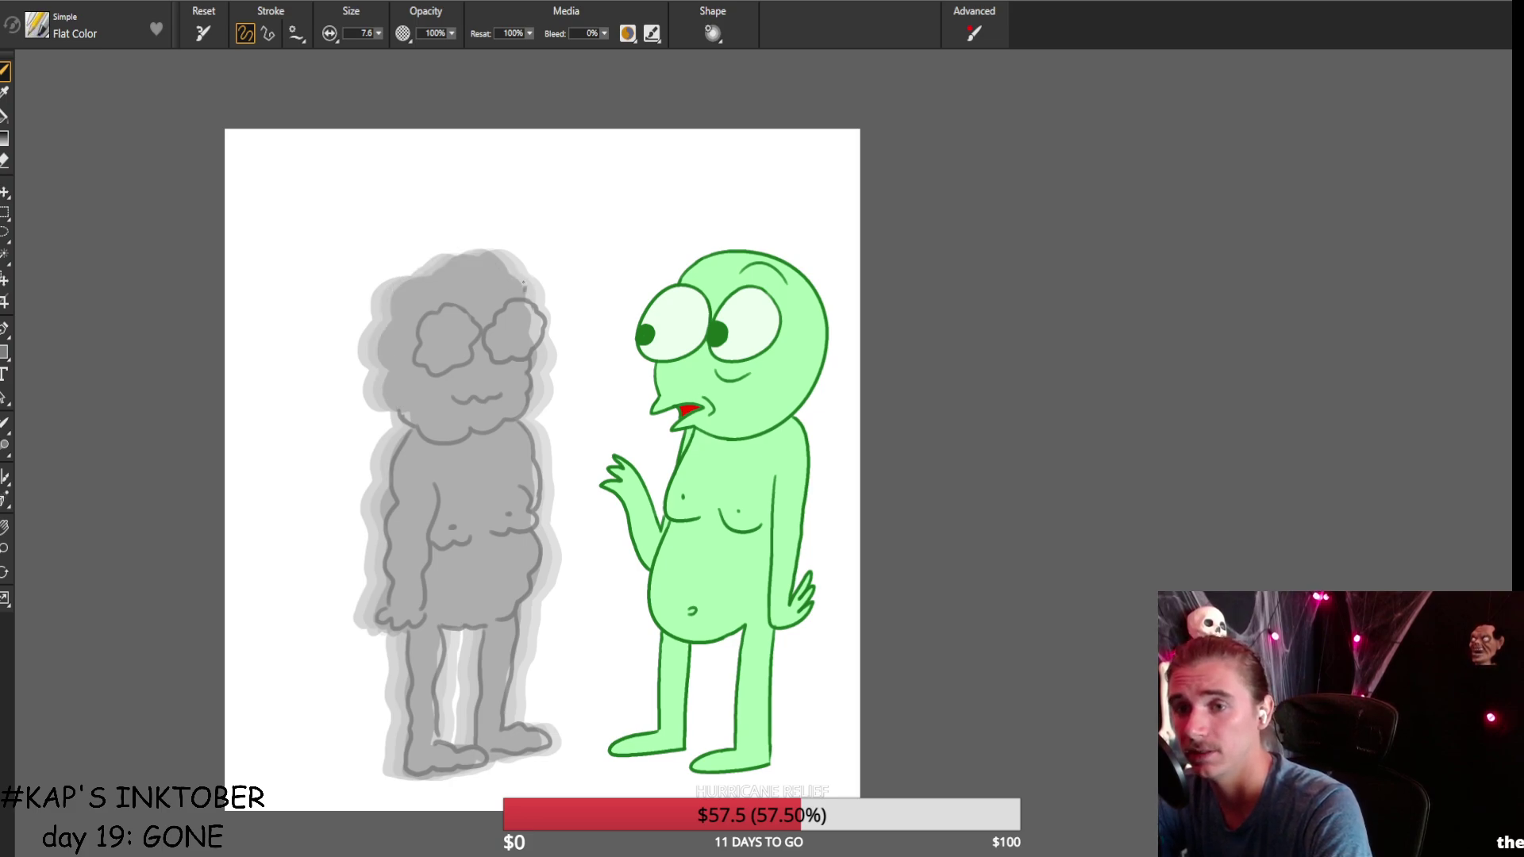
# Redraw the gray figure's scalloped head outline from the upper right over the crown and down the left side.
pyautogui.moveTo(528, 293)
pyautogui.mouseDown()
pyautogui.moveTo(470, 255)
pyautogui.moveTo(393, 304)
pyautogui.moveTo(396, 425)
pyautogui.mouseUp()
pyautogui.hotkey('ctrl', 'z')
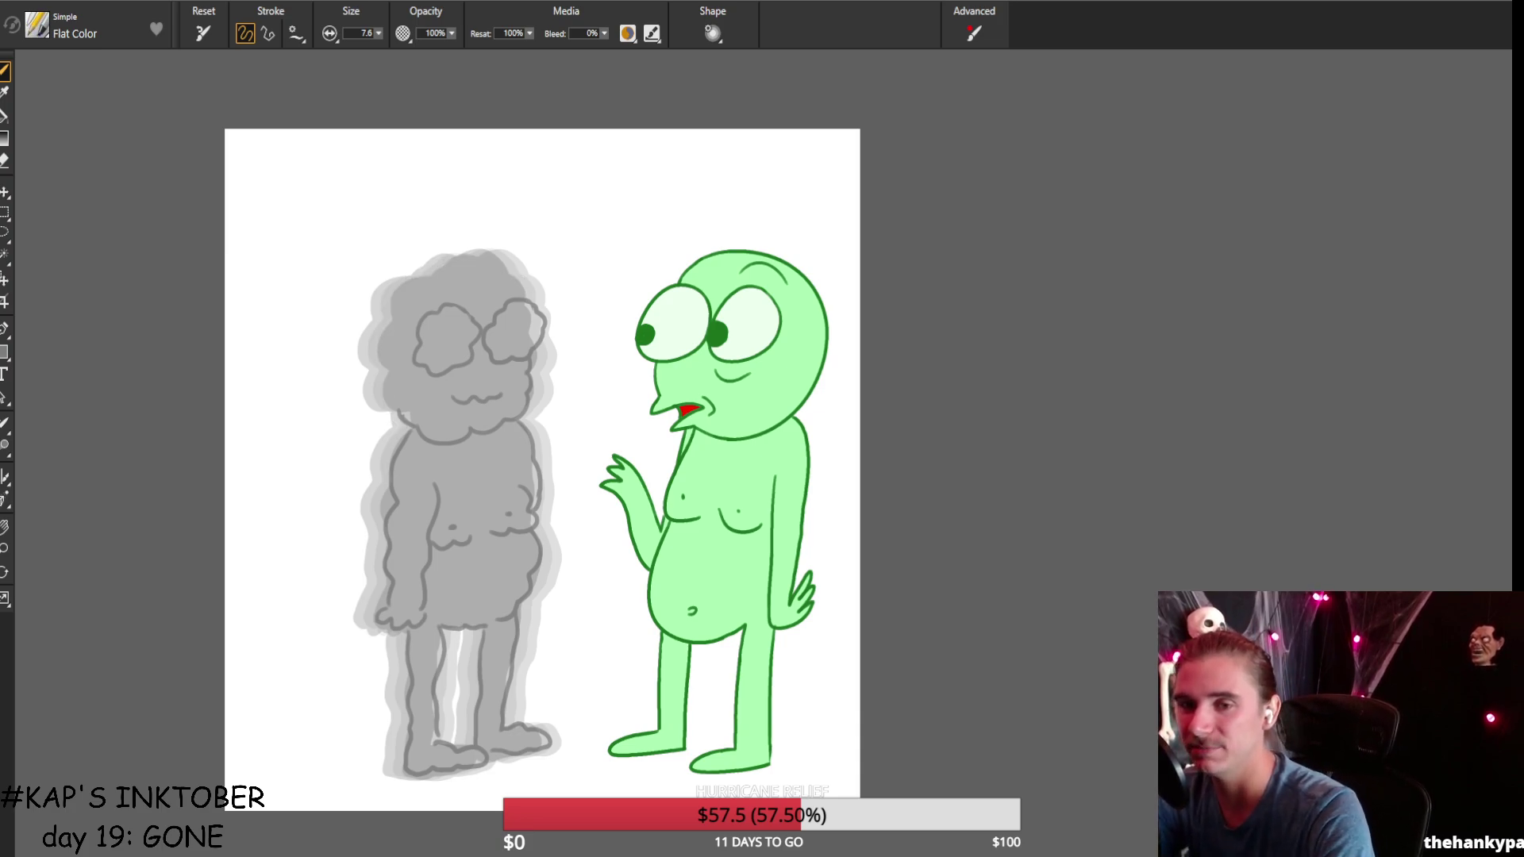
pyautogui.moveTo(523, 300)
pyautogui.mouseDown()
pyautogui.moveTo(466, 260)
pyautogui.moveTo(386, 366)
pyautogui.moveTo(410, 418)
pyautogui.mouseUp()
pyautogui.hotkey('ctrl', 'z')
pyautogui.moveTo(523, 298)
pyautogui.mouseDown()
pyautogui.moveTo(453, 273)
pyautogui.moveTo(398, 295)
pyautogui.moveTo(390, 410)
pyautogui.mouseUp()
pyautogui.hotkey('ctrl', 'z')
pyautogui.moveTo(498, 280)
pyautogui.mouseDown()
pyautogui.moveTo(452, 269)
pyautogui.moveTo(404, 300)
pyautogui.moveTo(389, 405)
pyautogui.mouseUp()
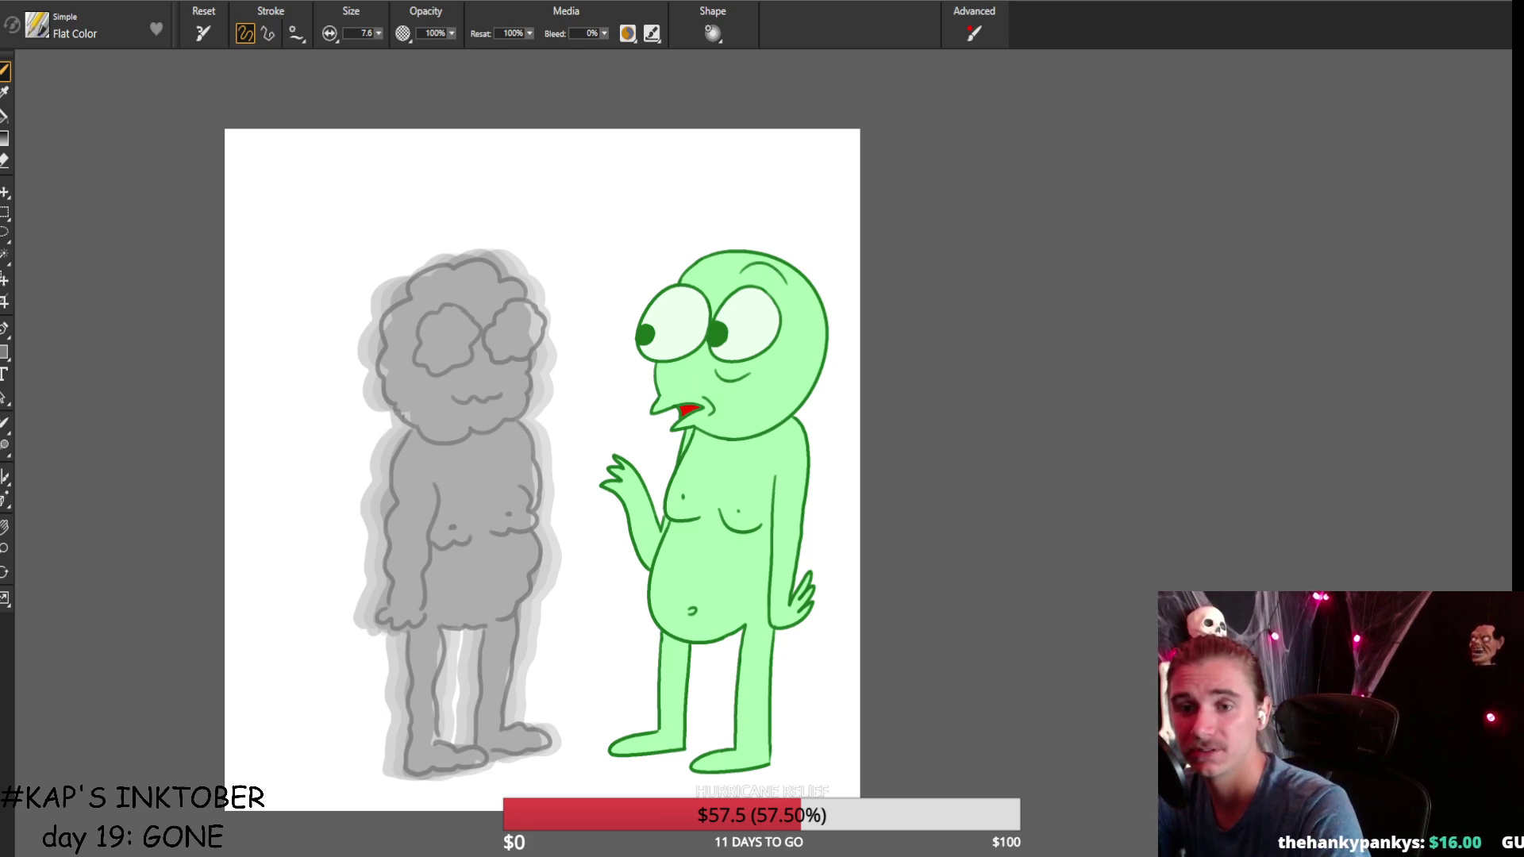
# Try to shift and slightly shrink a copy of the gray figure's linework over the original lines.
pyautogui.click(5, 159)
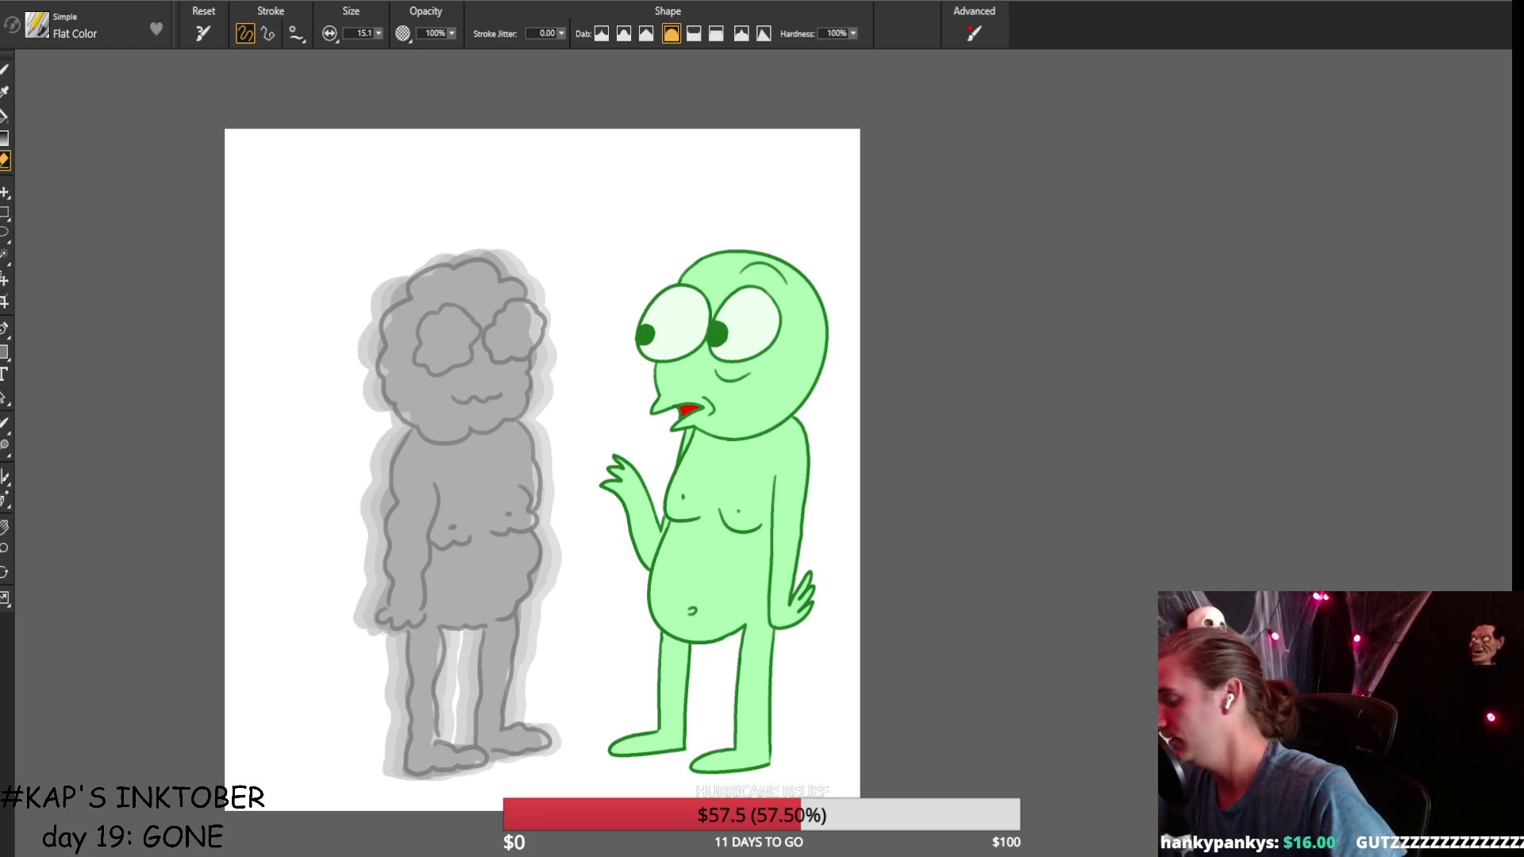
pyautogui.press('f')
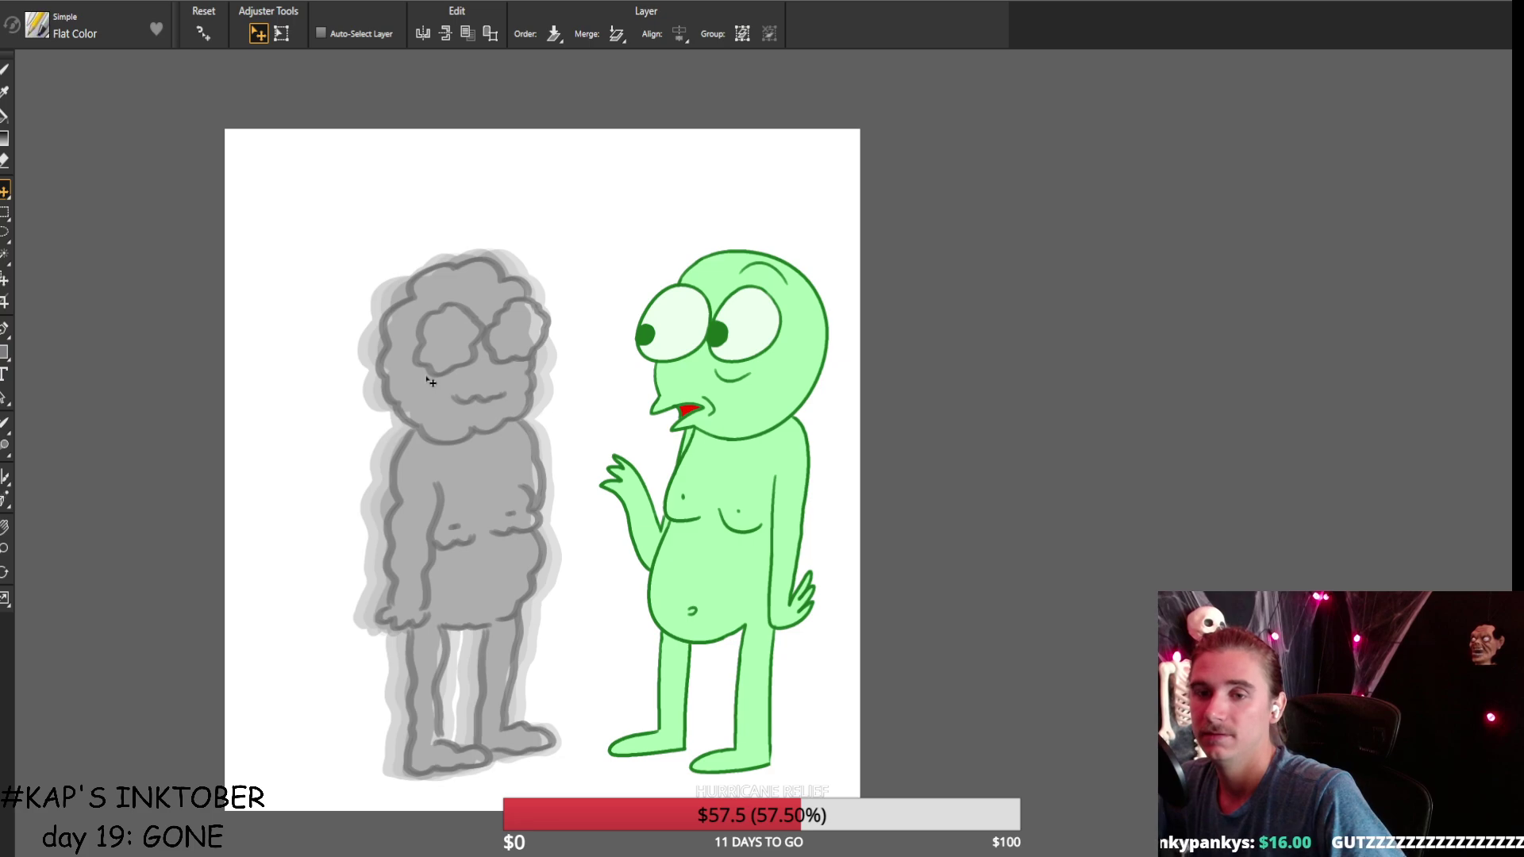
pyautogui.moveTo(426, 378); pyautogui.dragTo(420, 378)
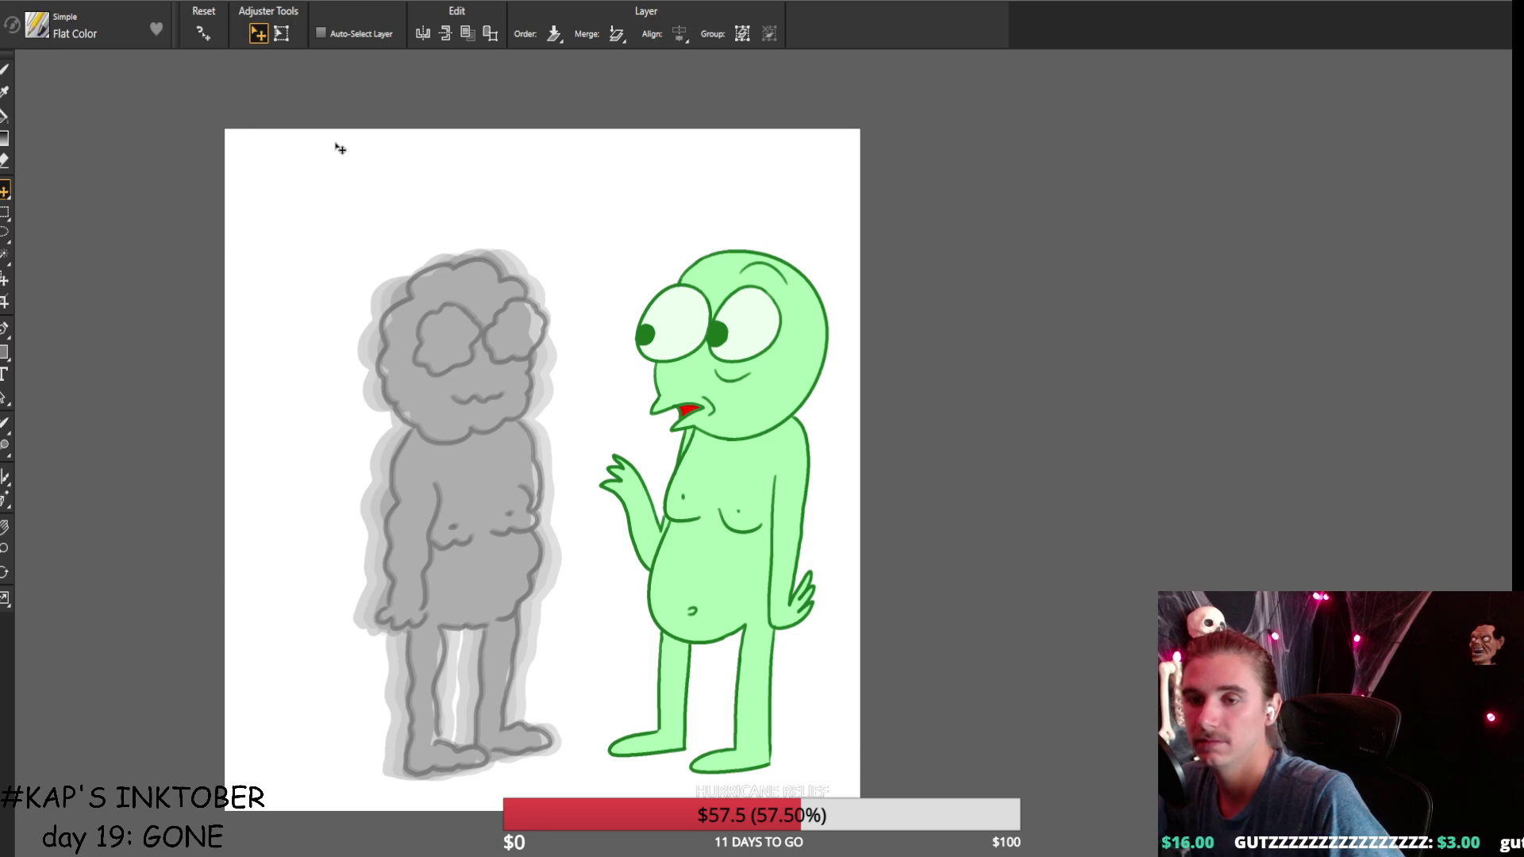
pyautogui.click(280, 33)
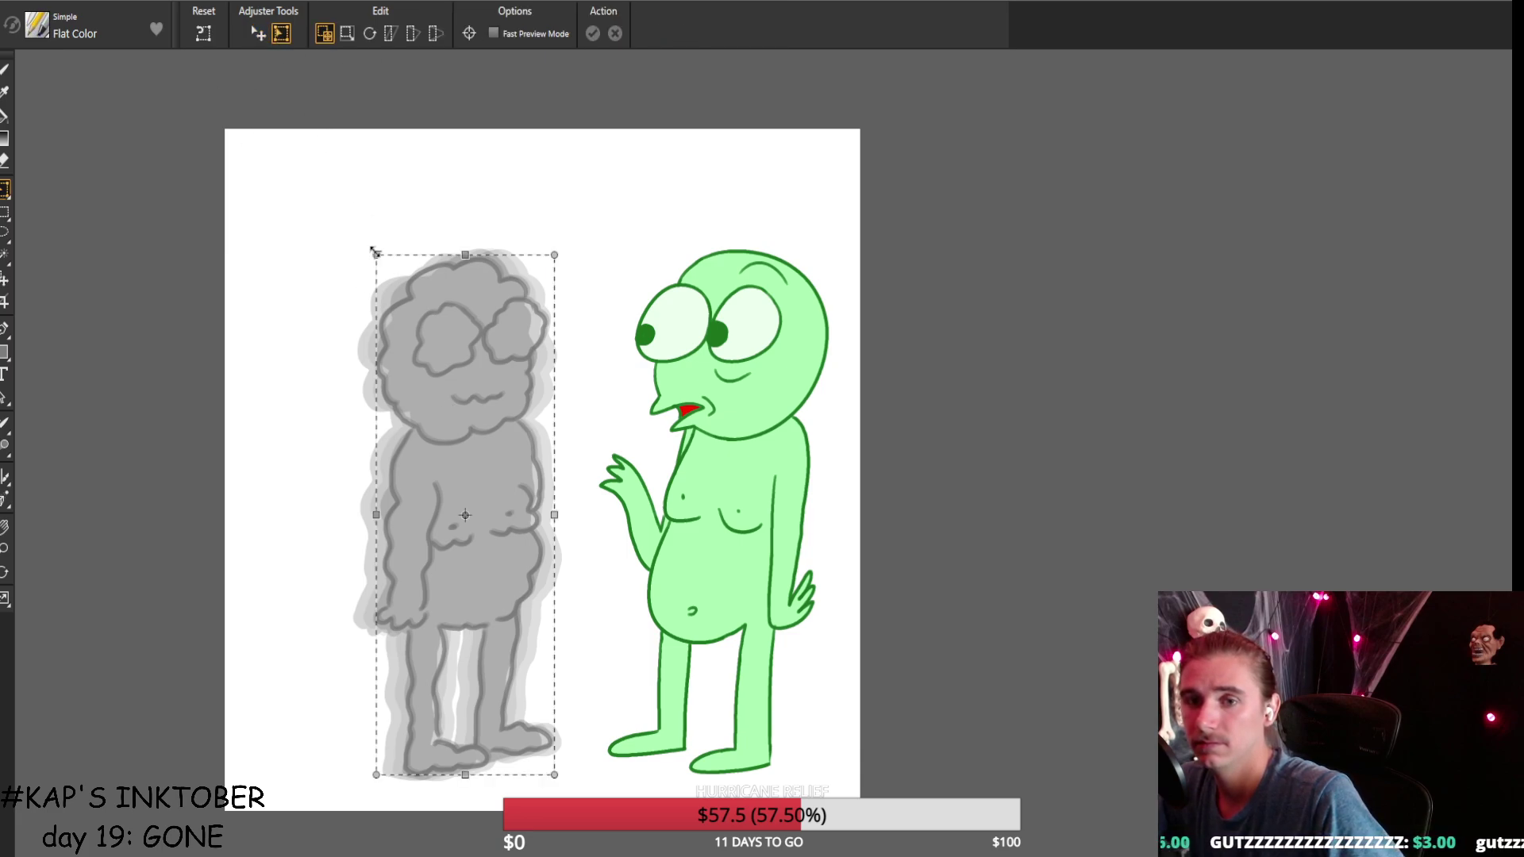
pyautogui.moveTo(432, 335); pyautogui.dragTo(426, 331)
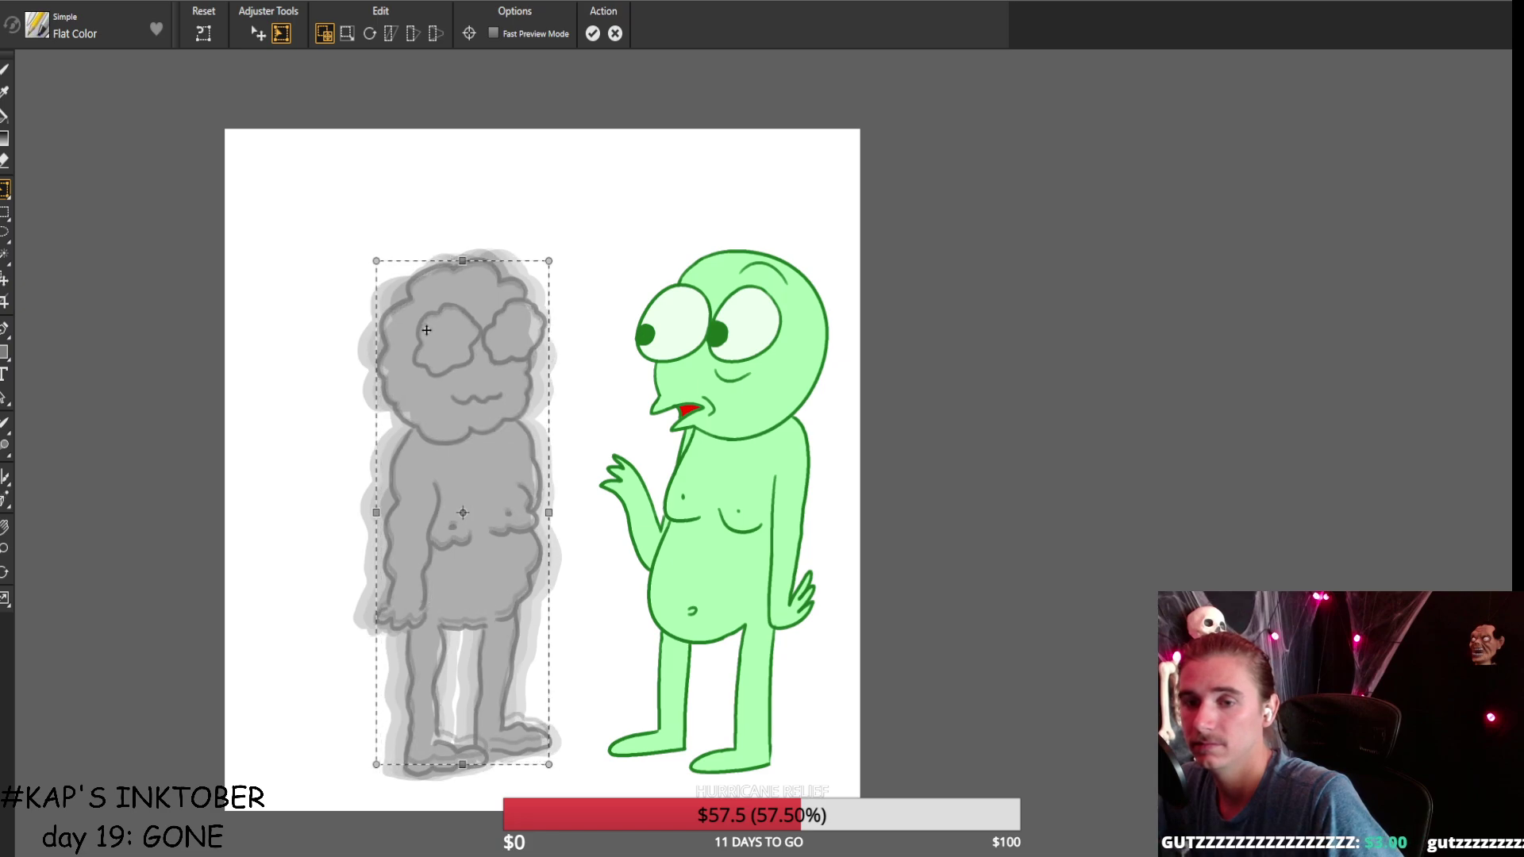
pyautogui.moveTo(461, 277); pyautogui.dragTo(461, 271)
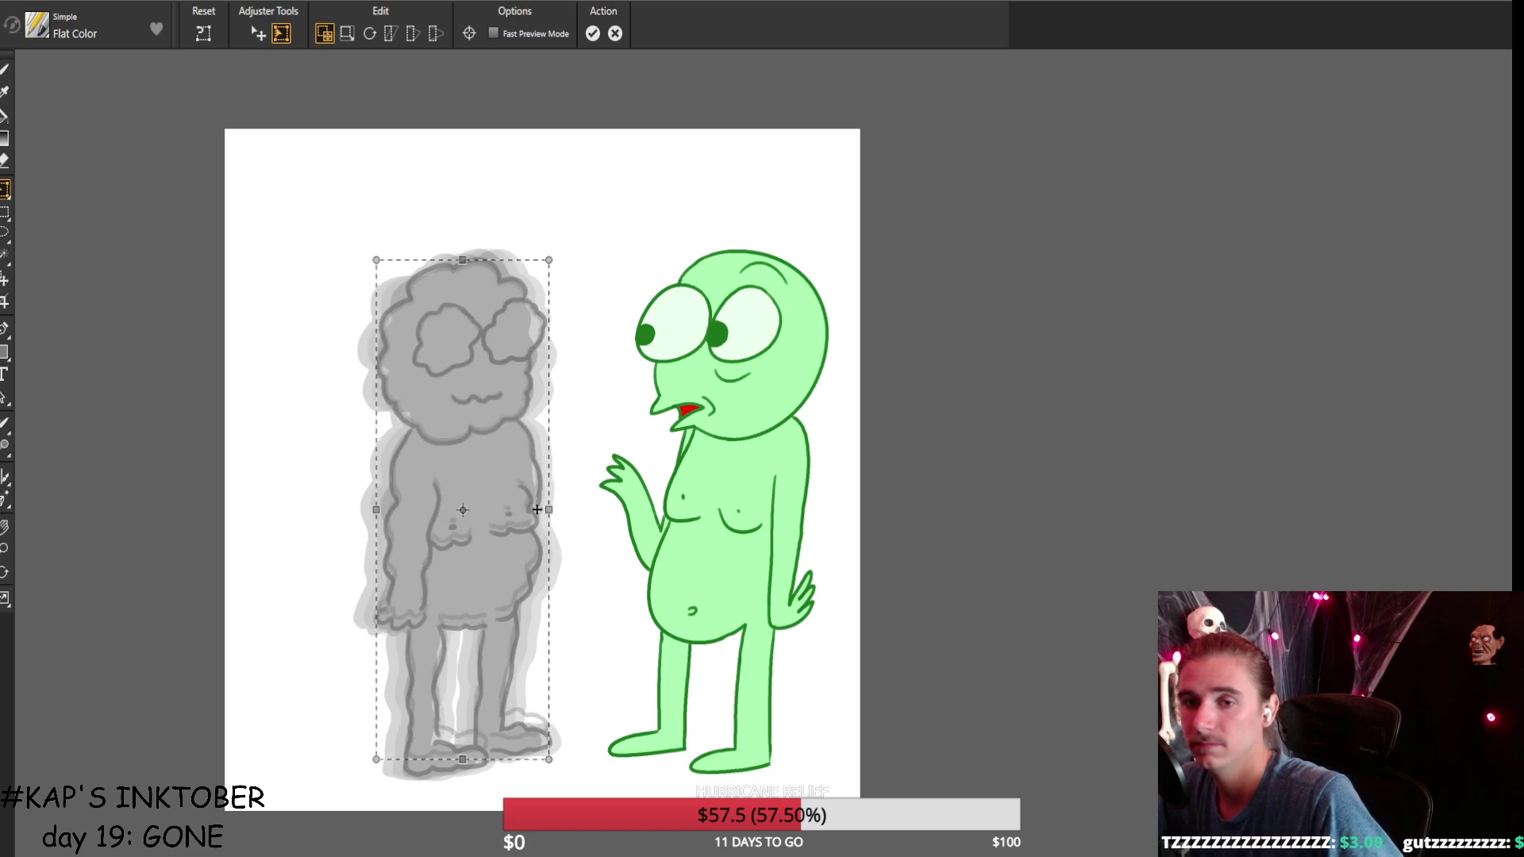
pyautogui.click(1498, 575)
pyautogui.press('Return')
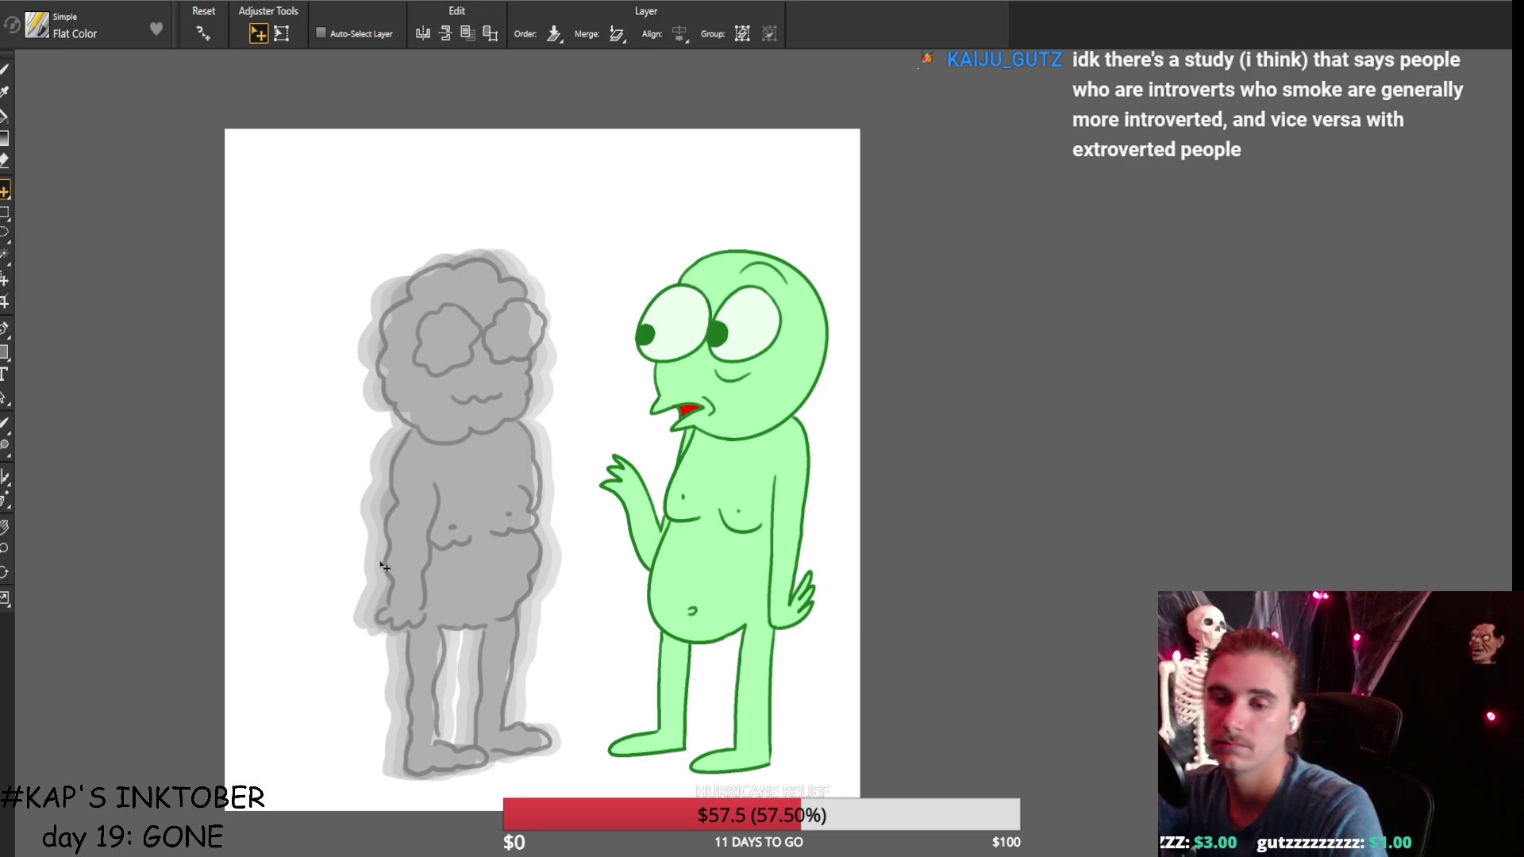
# Try to shade inside the gray figure's left eye with the 7.6 brush.
pyautogui.click(4, 70)
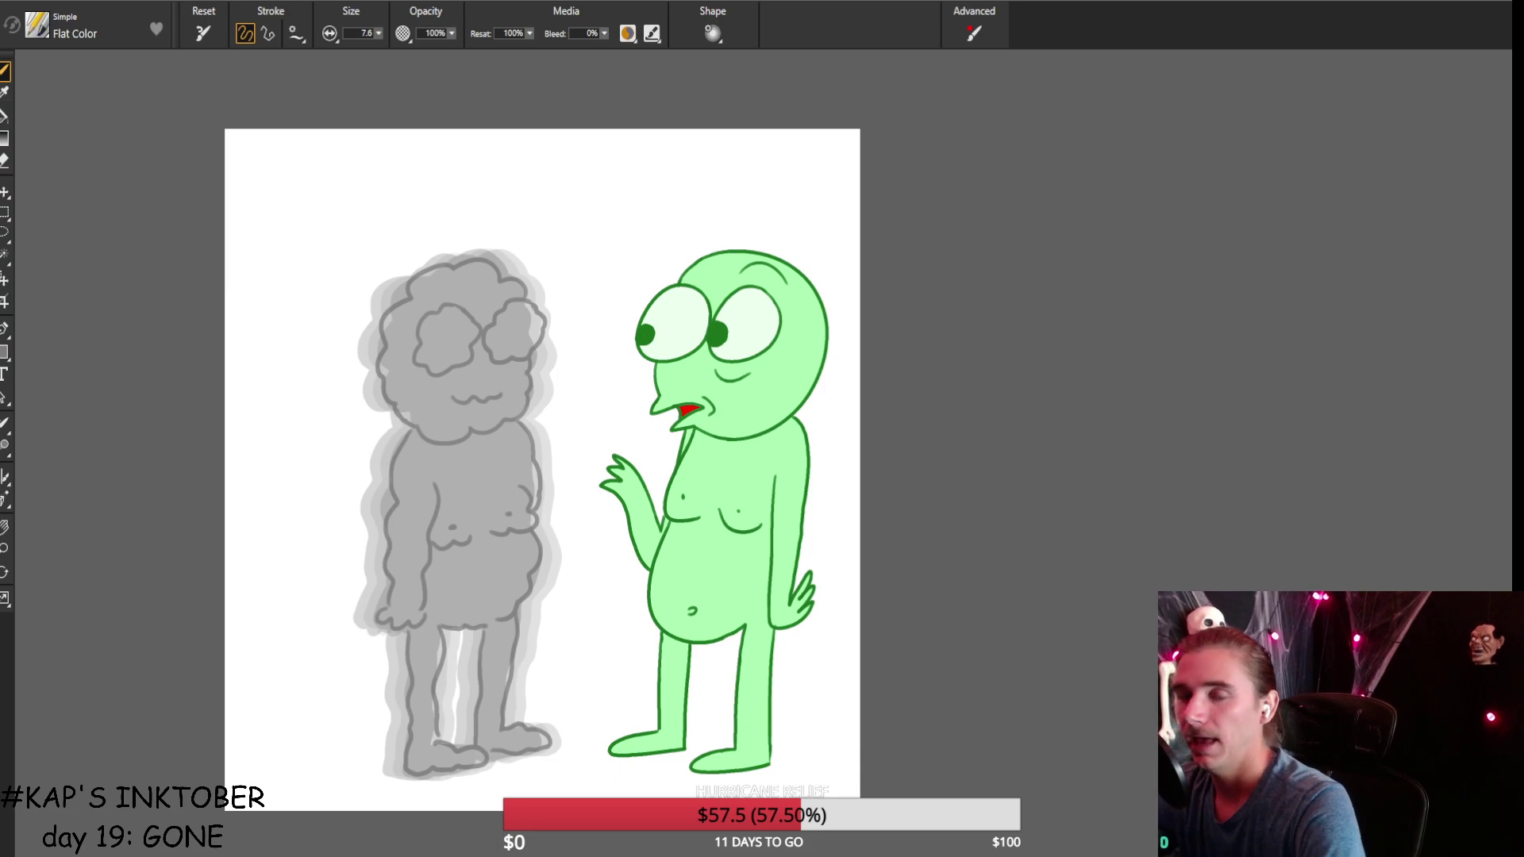
pyautogui.moveTo(474, 324)
pyautogui.mouseDown()
pyautogui.moveTo(429, 318)
pyautogui.moveTo(418, 367)
pyautogui.moveTo(462, 312)
pyautogui.moveTo(433, 311)
pyautogui.moveTo(415, 355)
pyautogui.moveTo(433, 370)
pyautogui.mouseUp()
pyautogui.hotkey('ctrl', 'z')
pyautogui.hotkey('ctrl', 'z')
pyautogui.hotkey('ctrl', 'z')
pyautogui.hotkey('ctrl', 'z')
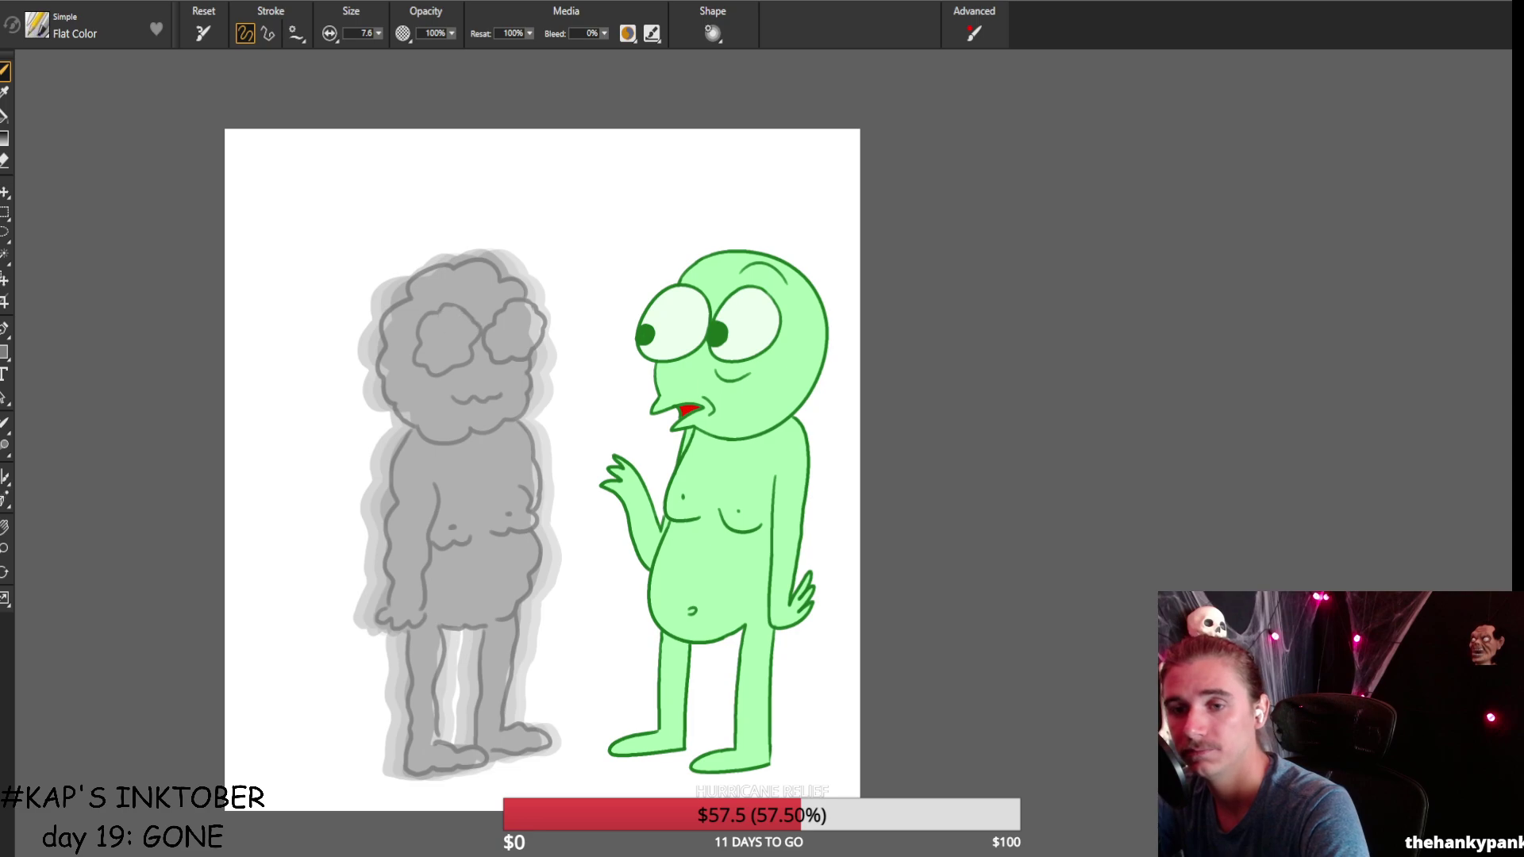
# Fill both of the gray figure's eyes with darker gray at brush size 16.8 and thicken its wavy mouth.
pyautogui.moveTo(379, 33); pyautogui.dragTo(399, 37)
pyautogui.moveTo(471, 332)
pyautogui.mouseDown()
pyautogui.moveTo(432, 316)
pyautogui.moveTo(421, 348)
pyautogui.moveTo(440, 353)
pyautogui.moveTo(442, 336)
pyautogui.moveTo(425, 348)
pyautogui.moveTo(459, 349)
pyautogui.mouseUp()
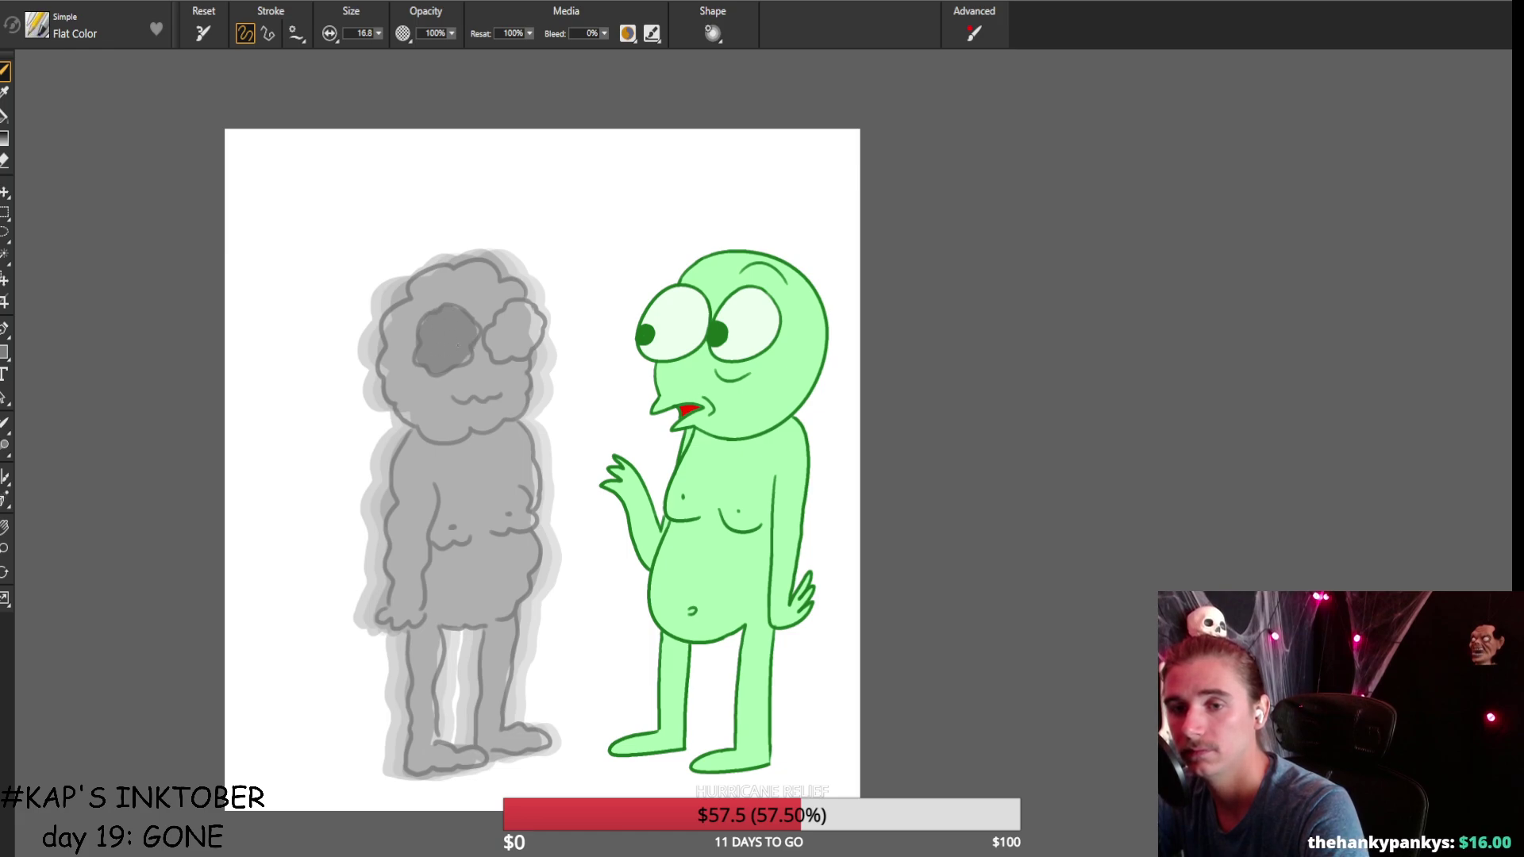
pyautogui.moveTo(508, 330)
pyautogui.mouseDown()
pyautogui.moveTo(496, 338)
pyautogui.moveTo(524, 326)
pyautogui.moveTo(511, 333)
pyautogui.mouseUp()
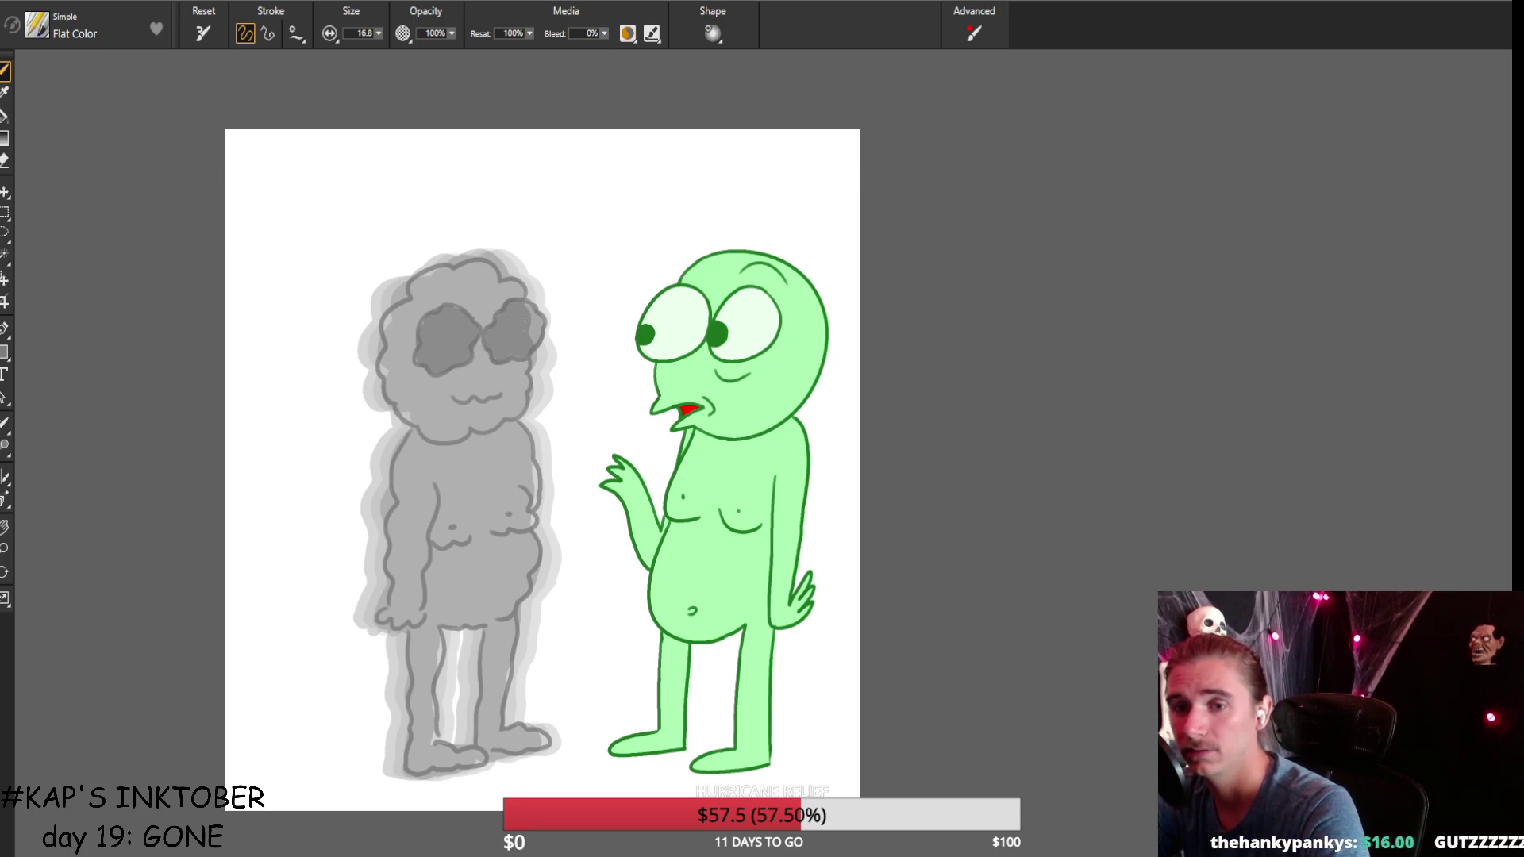
pyautogui.moveTo(449, 395); pyautogui.dragTo(503, 397)
pyautogui.hotkey('ctrl', 'z')
pyautogui.hotkey('ctrl', 'z')
pyautogui.hotkey('ctrl', 'z')
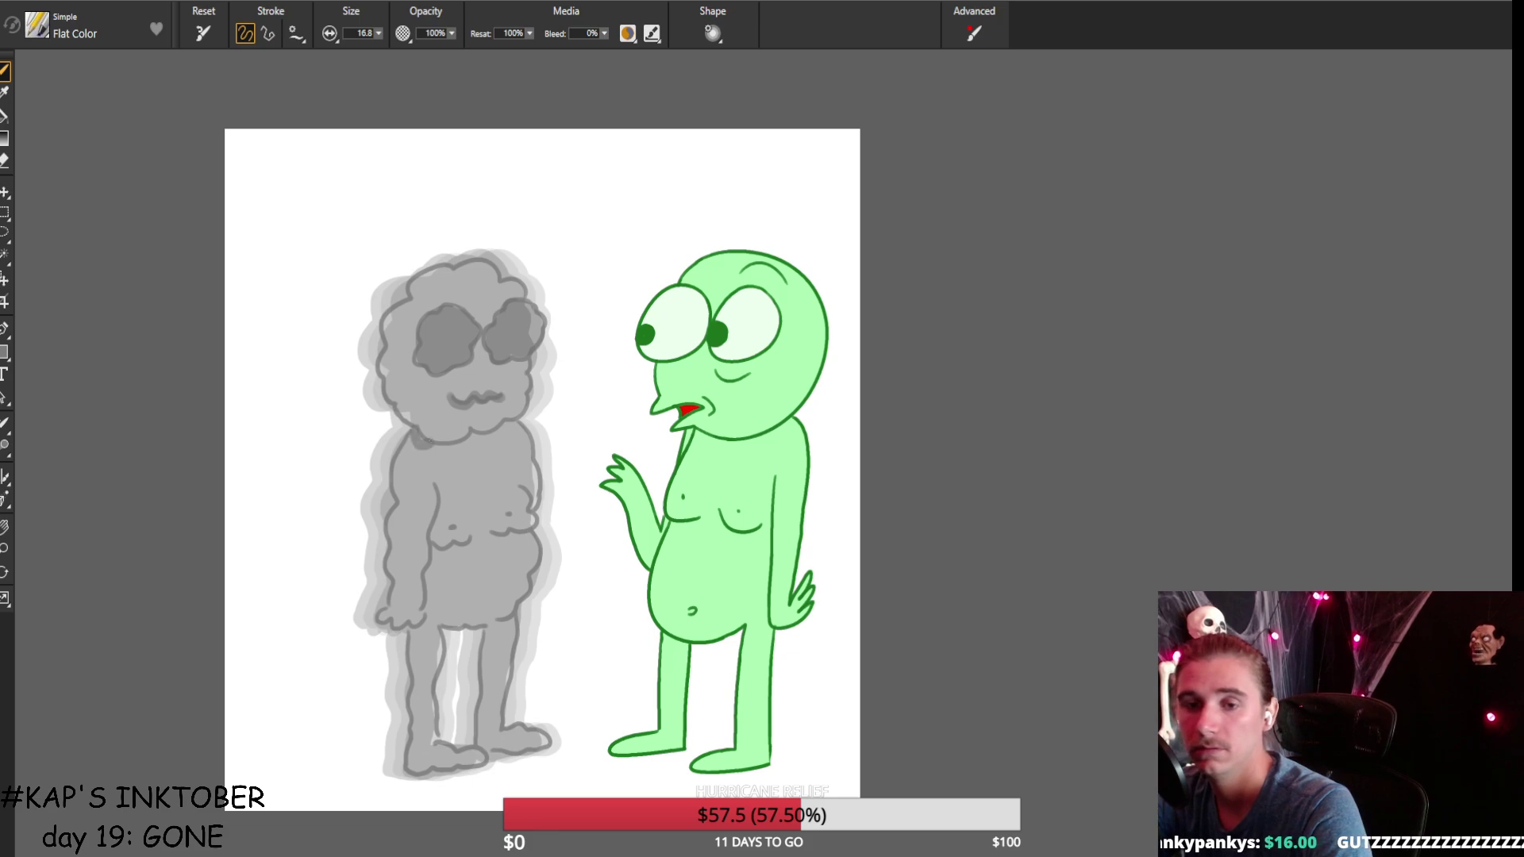
# Try to shade along the chin, side and crown of the gray figure's head with darker gray.
pyautogui.moveTo(417, 430)
pyautogui.mouseDown()
pyautogui.moveTo(463, 449)
pyautogui.moveTo(475, 444)
pyautogui.moveTo(425, 442)
pyautogui.moveTo(469, 445)
pyautogui.moveTo(530, 411)
pyautogui.moveTo(538, 359)
pyautogui.mouseUp()
pyautogui.hotkey('ctrl', 'z')
pyautogui.hotkey('ctrl', 'z')
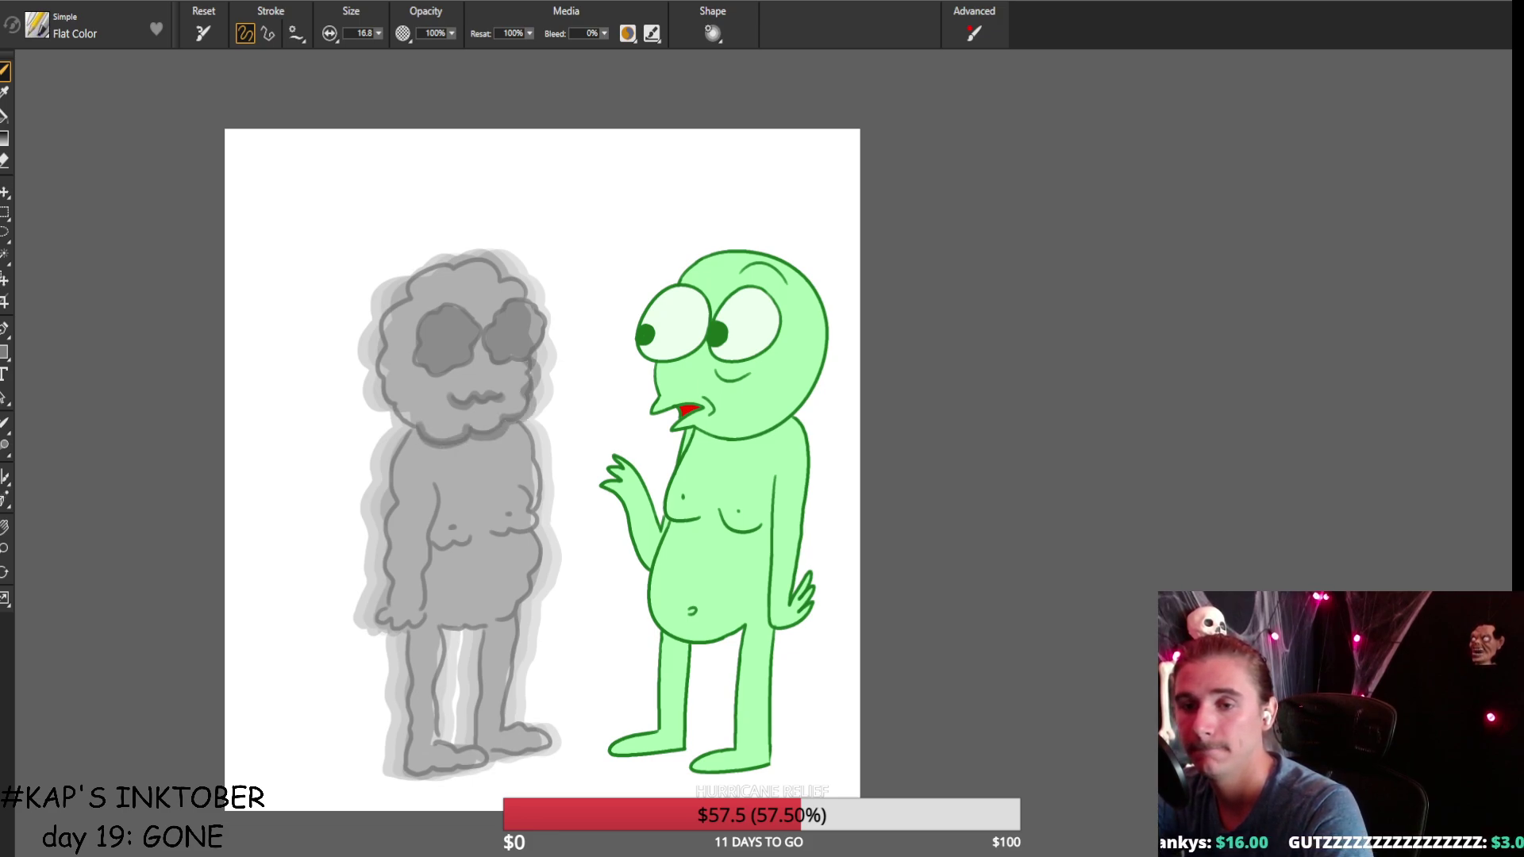
pyautogui.moveTo(528, 298)
pyautogui.mouseDown()
pyautogui.moveTo(504, 275)
pyautogui.moveTo(435, 262)
pyautogui.moveTo(382, 364)
pyautogui.moveTo(389, 389)
pyautogui.mouseUp()
pyautogui.hotkey('ctrl', 'z')
pyautogui.hotkey('ctrl', 'z')
pyautogui.moveTo(508, 303); pyautogui.dragTo(479, 289)
pyautogui.hotkey('ctrl', 'z')
# Reduce the brush size to 13.8 and lighten the gray figure's eye and mouth shading.
pyautogui.moveTo(382, 33); pyautogui.dragTo(380, 34)
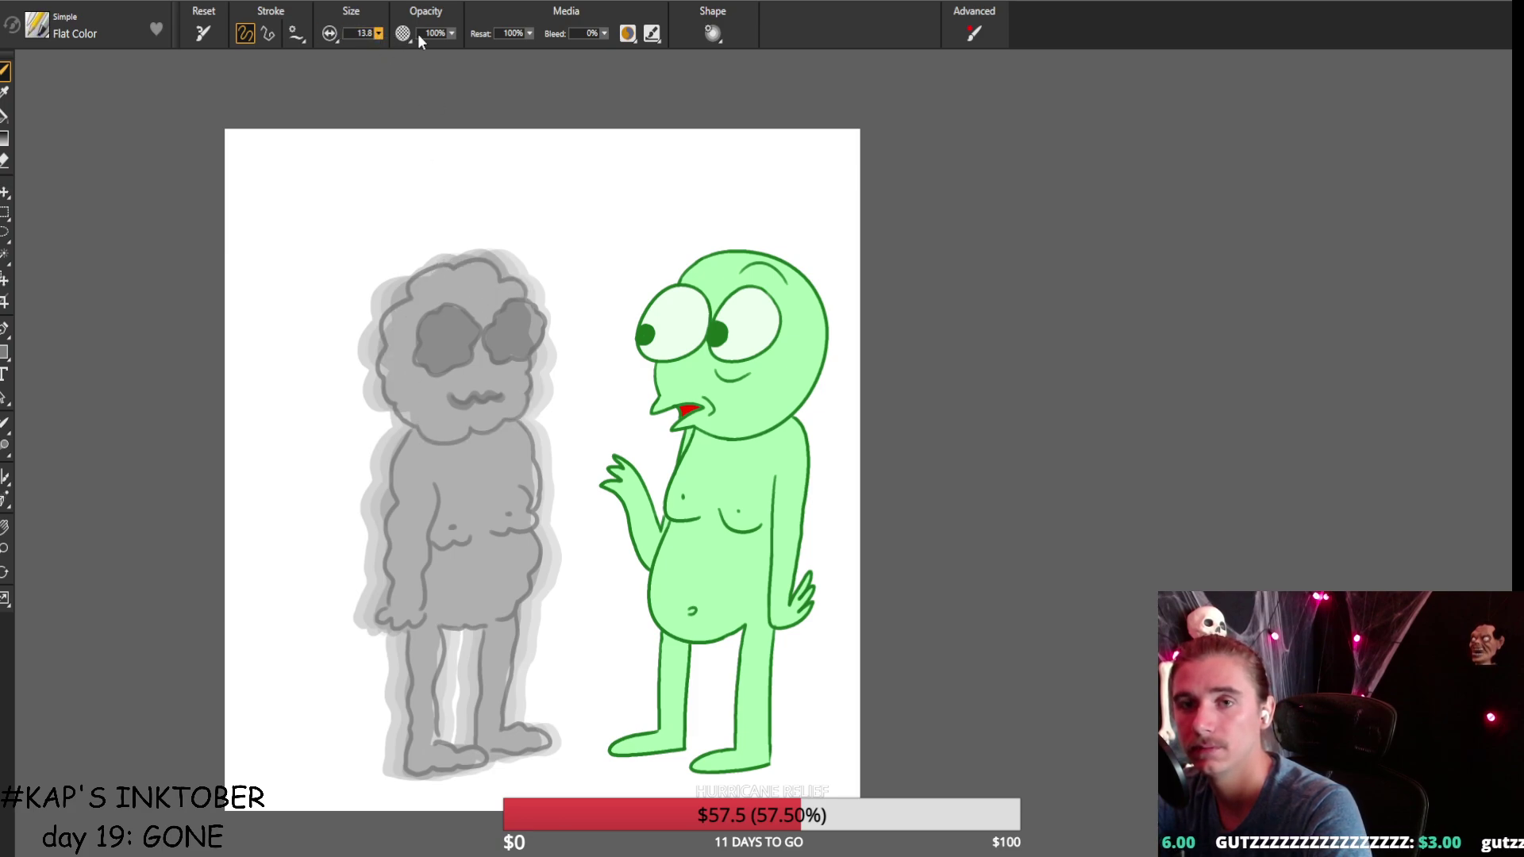
pyautogui.hotkey('ctrl', 'z')
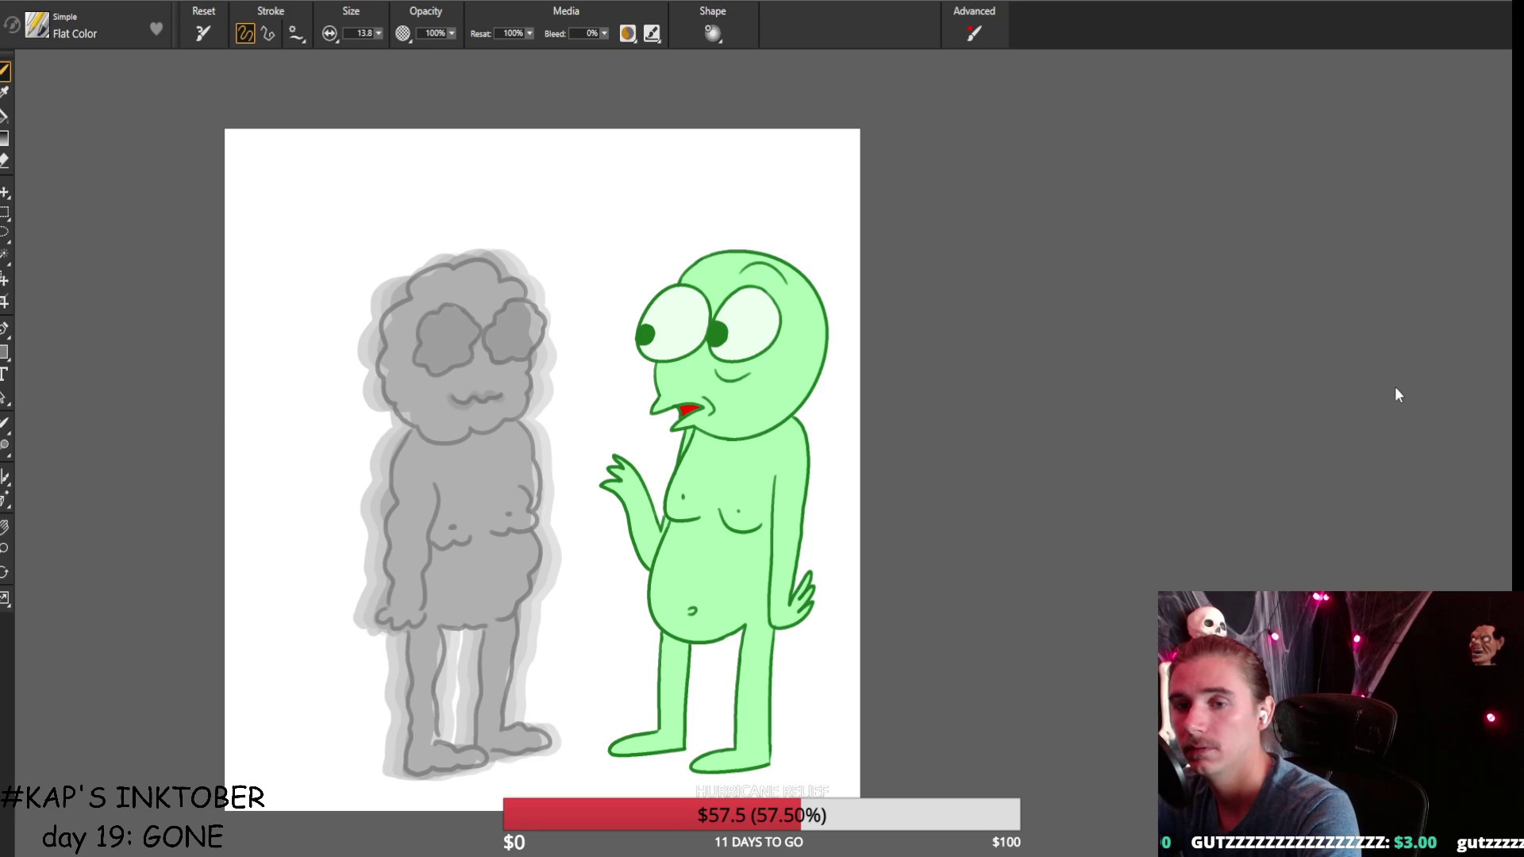
pyautogui.hotkey('ctrl', 'z')
# Try to add shading to the gray figure's chest and shoulder.
pyautogui.moveTo(459, 461)
pyautogui.mouseDown()
pyautogui.moveTo(455, 473)
pyautogui.moveTo(479, 463)
pyautogui.moveTo(470, 471)
pyautogui.mouseUp()
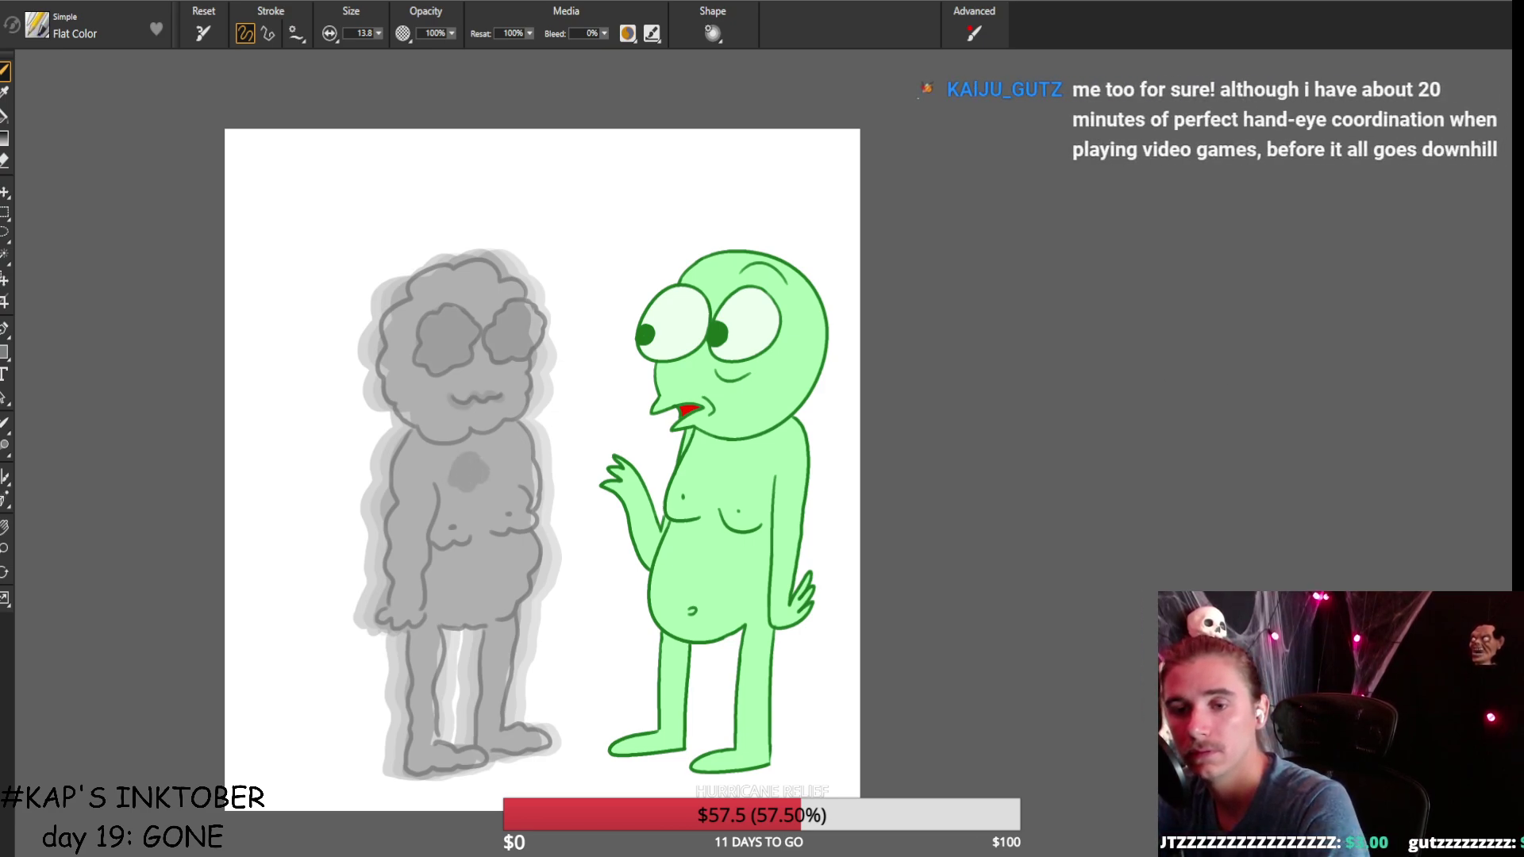
pyautogui.hotkey('ctrl', 'z')
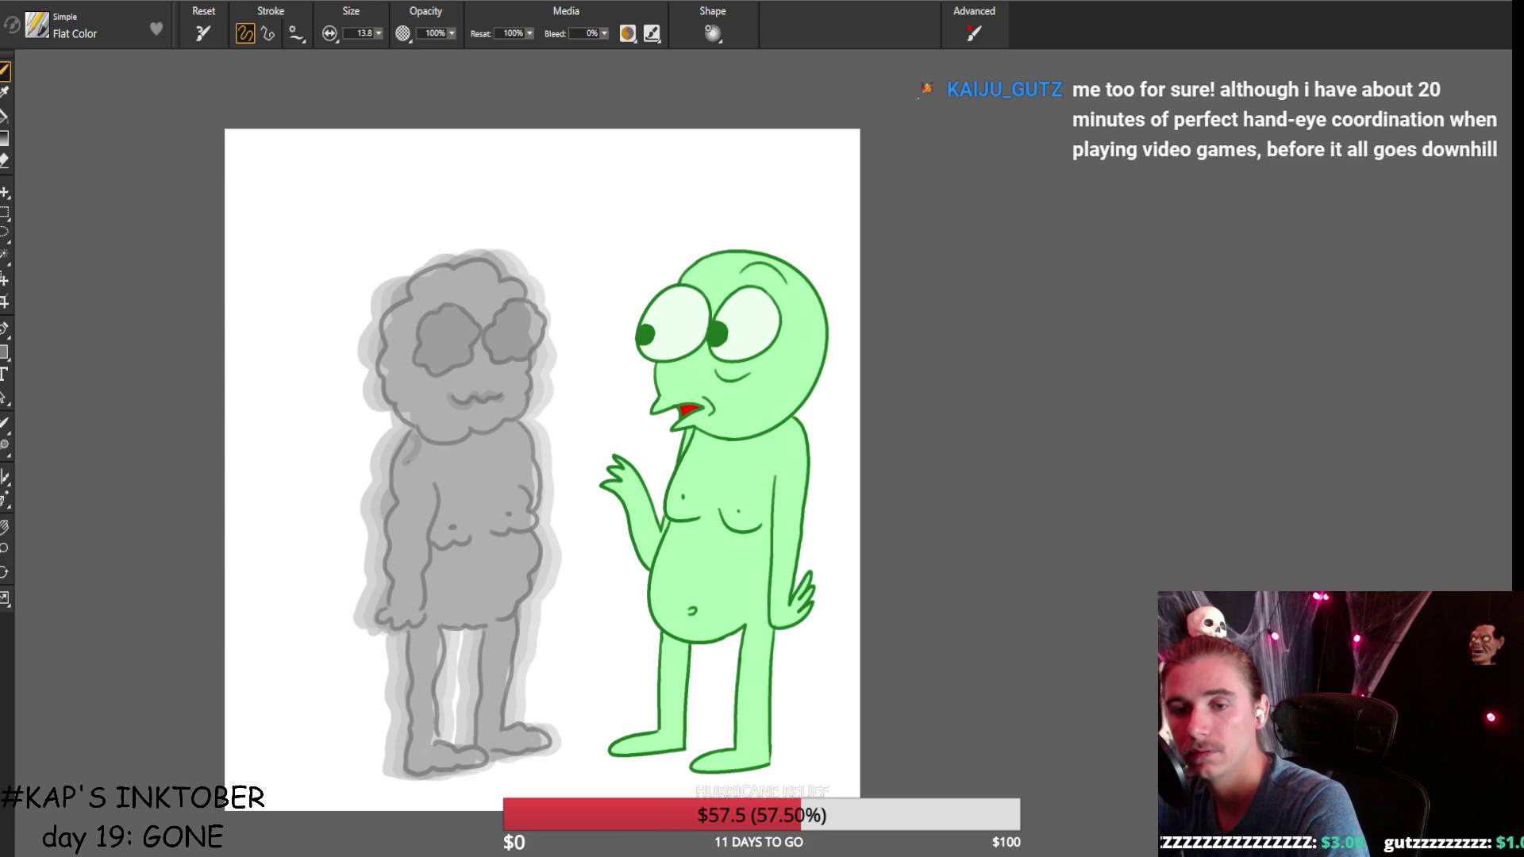
pyautogui.moveTo(412, 470)
pyautogui.mouseDown()
pyautogui.moveTo(504, 456)
pyautogui.moveTo(451, 488)
pyautogui.moveTo(518, 471)
pyautogui.mouseUp()
pyautogui.hotkey('ctrl', 'z')
pyautogui.hotkey('ctrl', 'z')
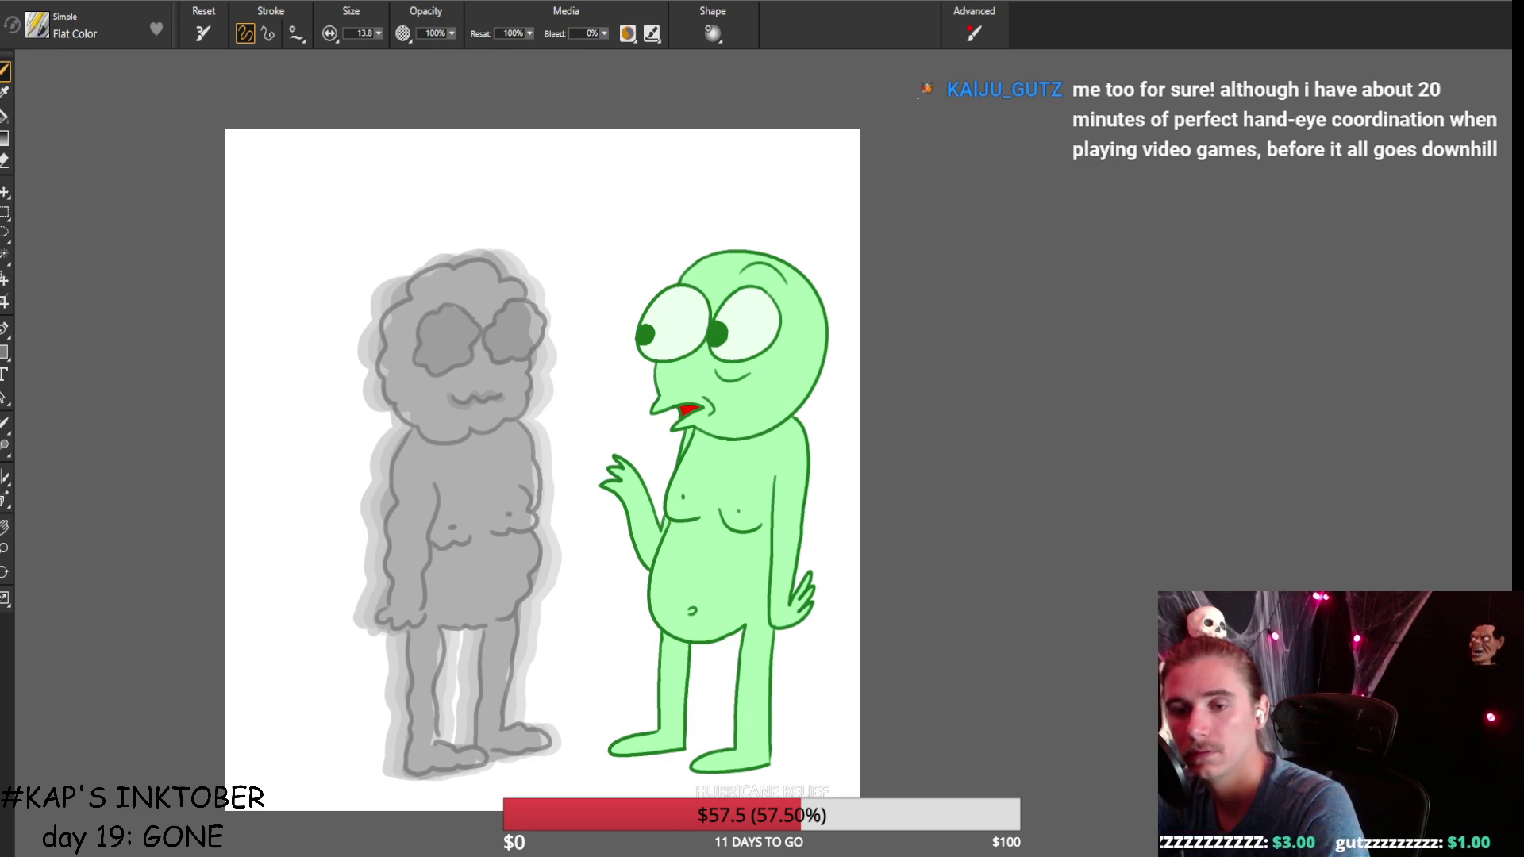
# Shade the gray figure's head with faint scalloped strokes around the face, just inside the outline.
pyautogui.moveTo(507, 295)
pyautogui.mouseDown()
pyautogui.moveTo(443, 287)
pyautogui.moveTo(420, 407)
pyautogui.moveTo(514, 378)
pyautogui.mouseUp()
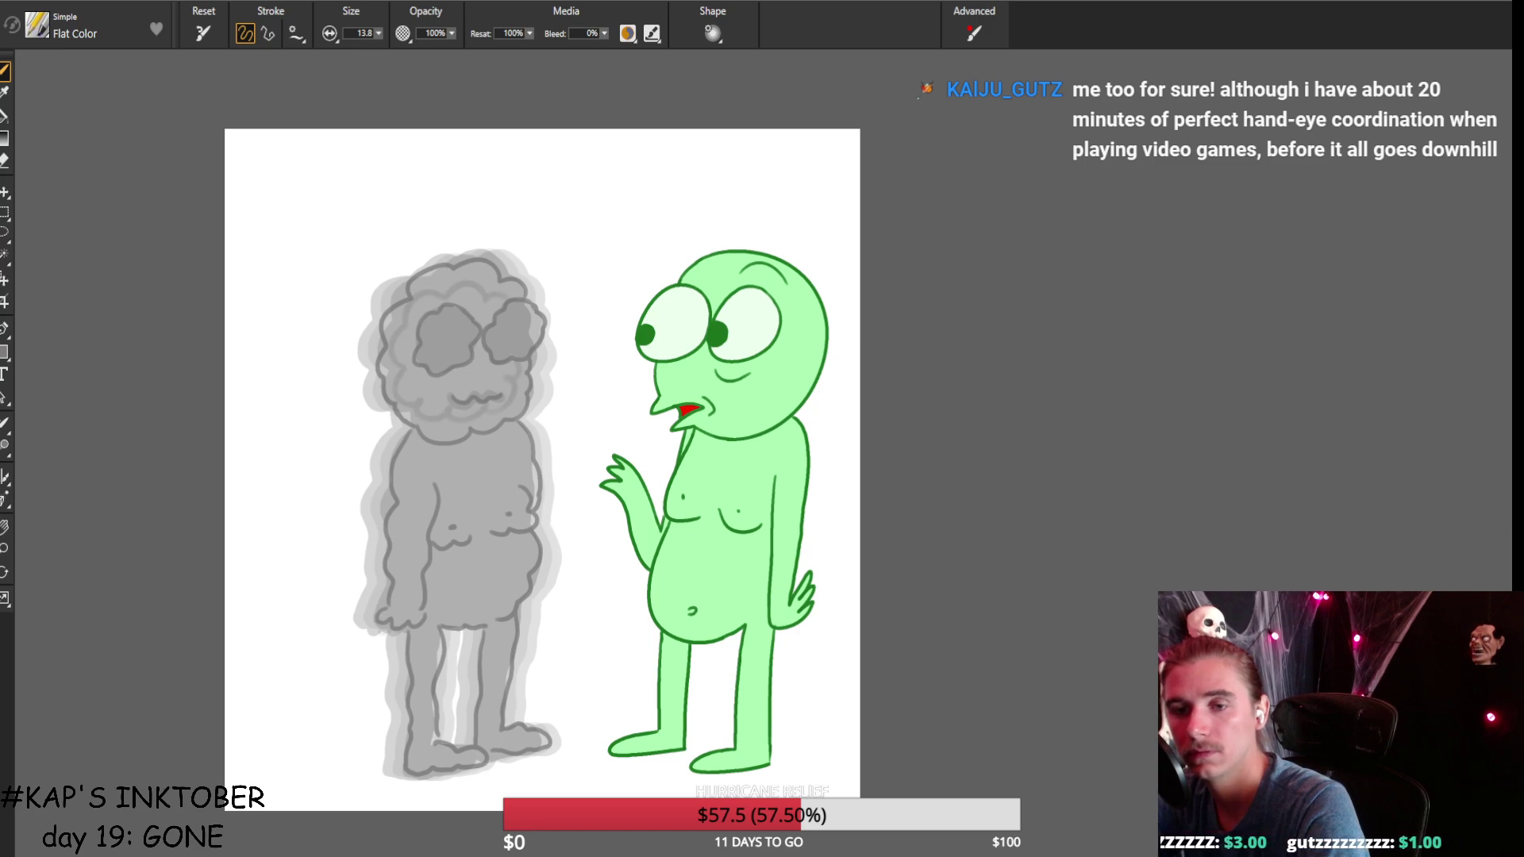
pyautogui.moveTo(420, 457); pyautogui.dragTo(398, 509)
pyautogui.hotkey('ctrl', 'z')
pyautogui.hotkey('ctrl', 'z')
pyautogui.moveTo(484, 290)
pyautogui.mouseDown()
pyautogui.moveTo(442, 285)
pyautogui.moveTo(403, 357)
pyautogui.moveTo(436, 410)
pyautogui.mouseUp()
pyautogui.hotkey('ctrl', 'z')
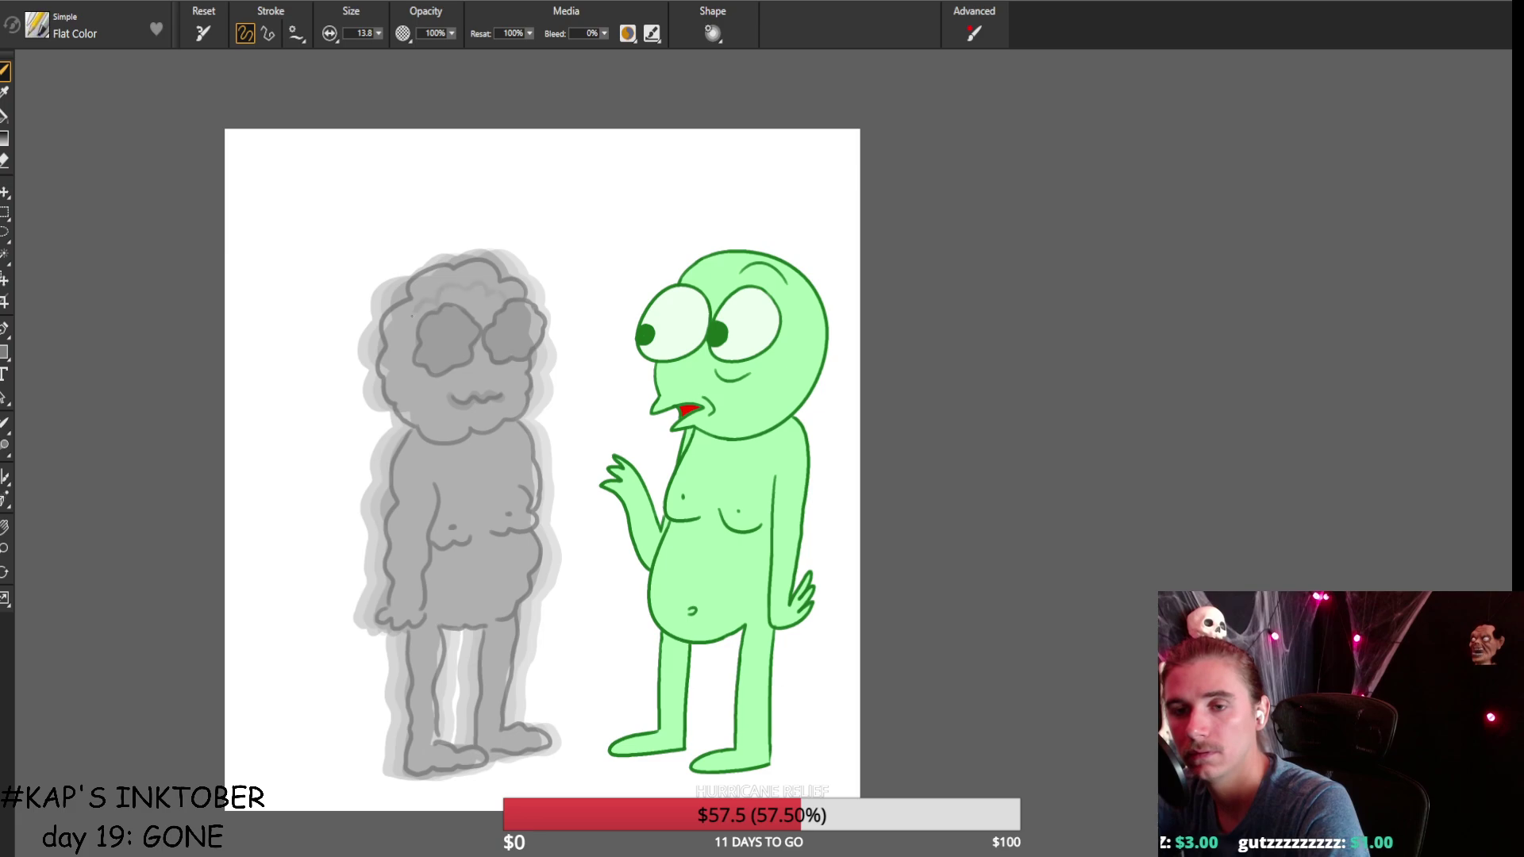
pyautogui.hotkey('ctrl', 'z')
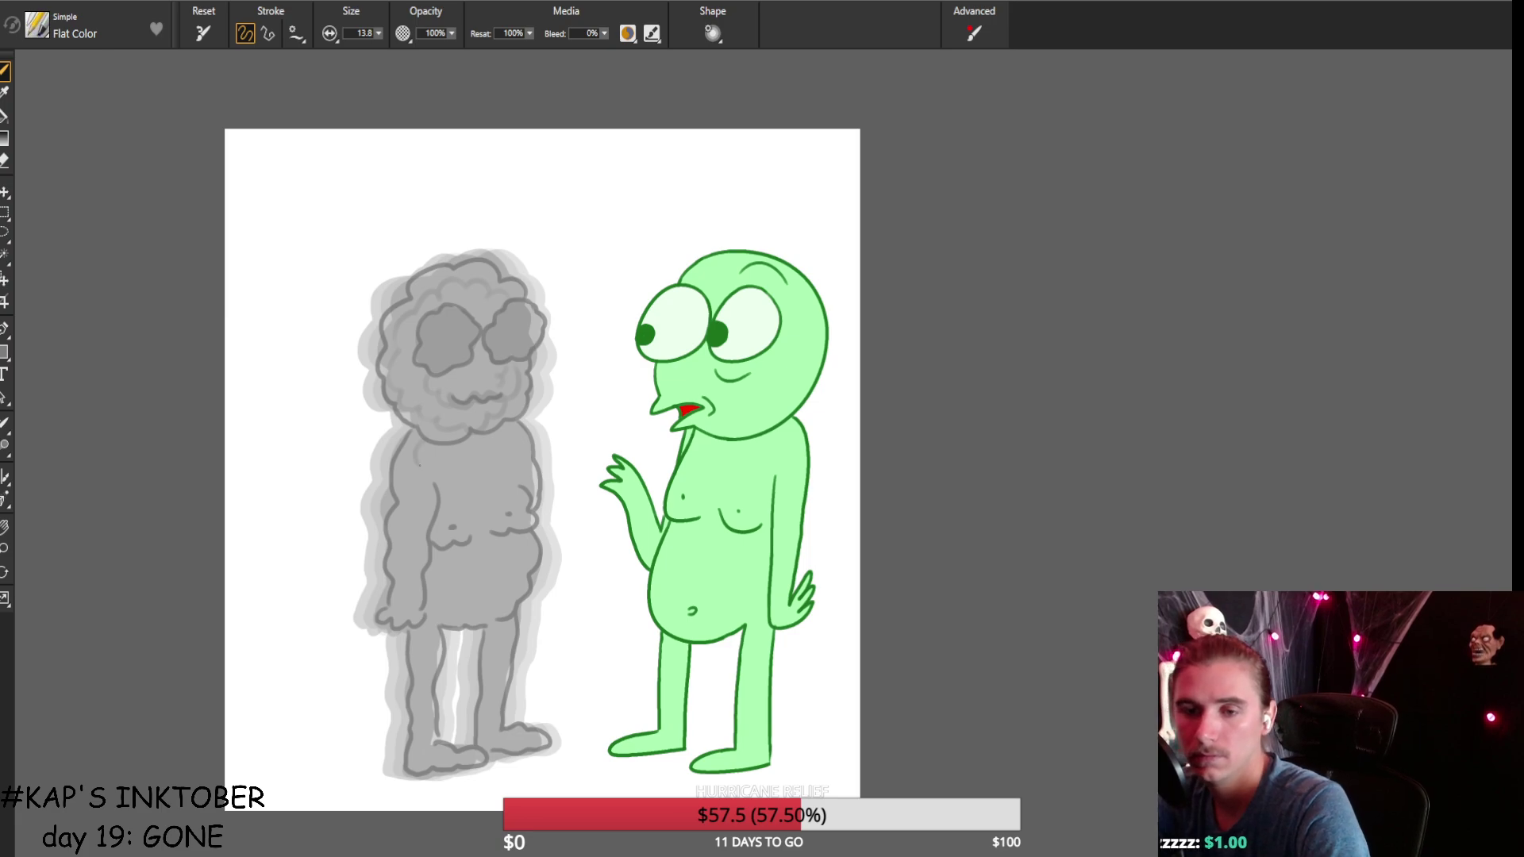
# Try to shade along the gray figure's left arm and the right side of its torso.
pyautogui.hotkey('ctrl', 'z')
pyautogui.moveTo(416, 450)
pyautogui.mouseDown()
pyautogui.moveTo(391, 523)
pyautogui.moveTo(399, 599)
pyautogui.mouseUp()
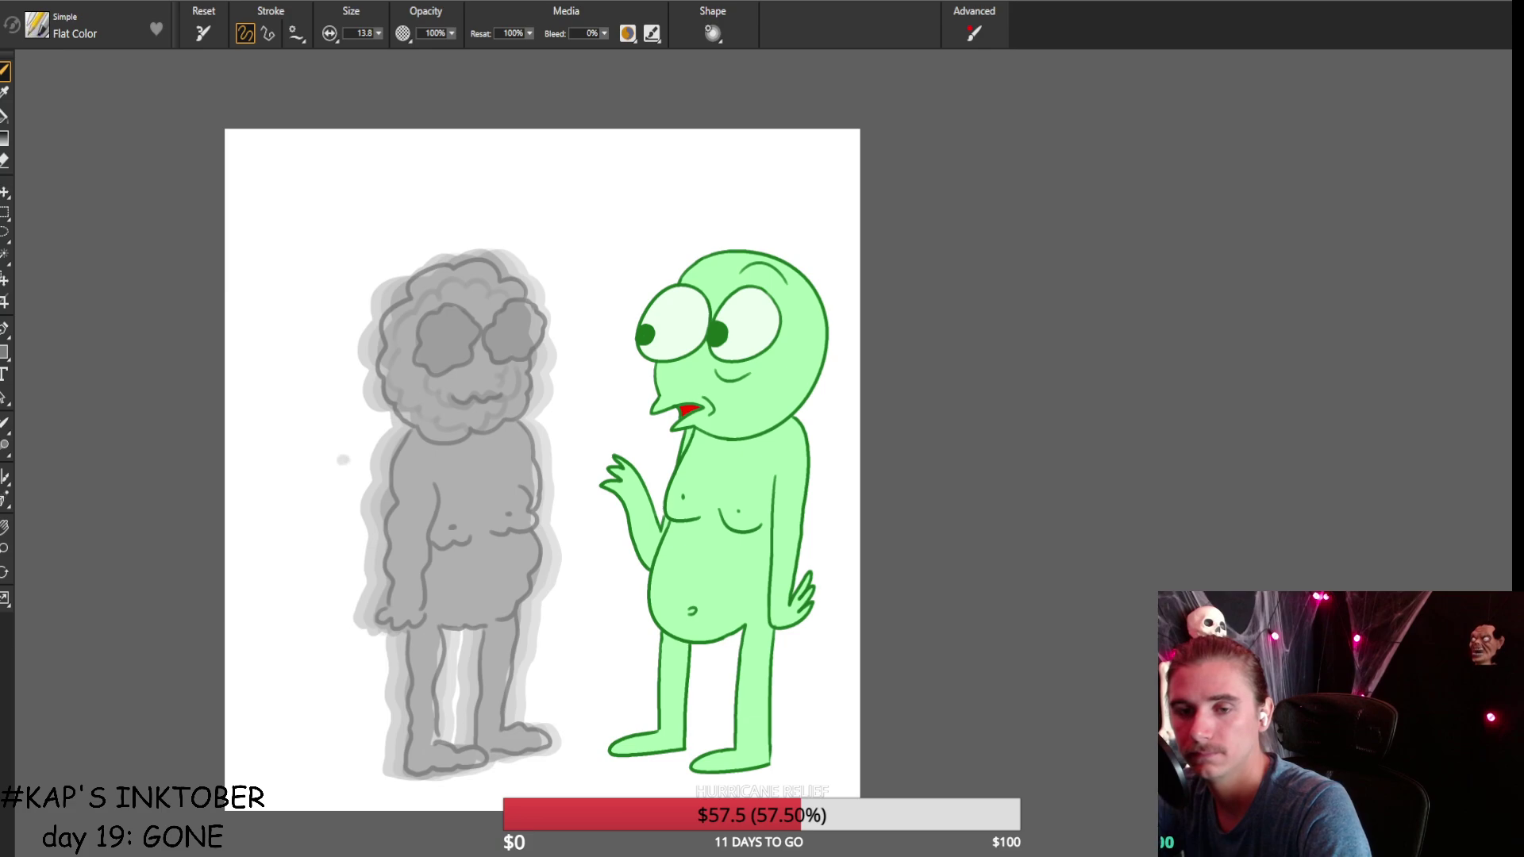
pyautogui.hotkey('ctrl', 'z')
pyautogui.hotkey('ctrl', 'z')
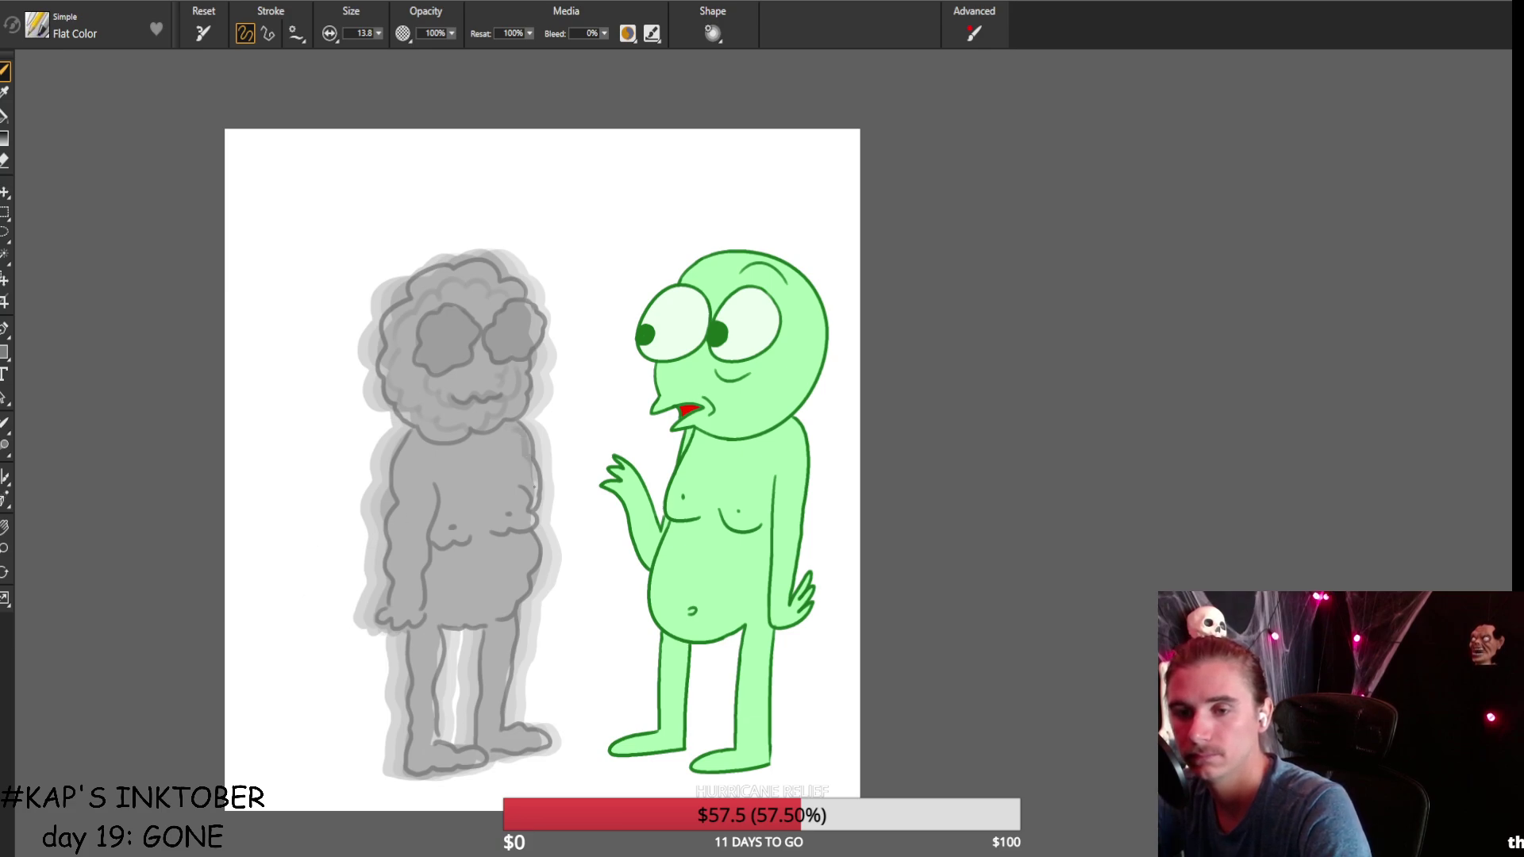
pyautogui.hotkey('ctrl', 'z')
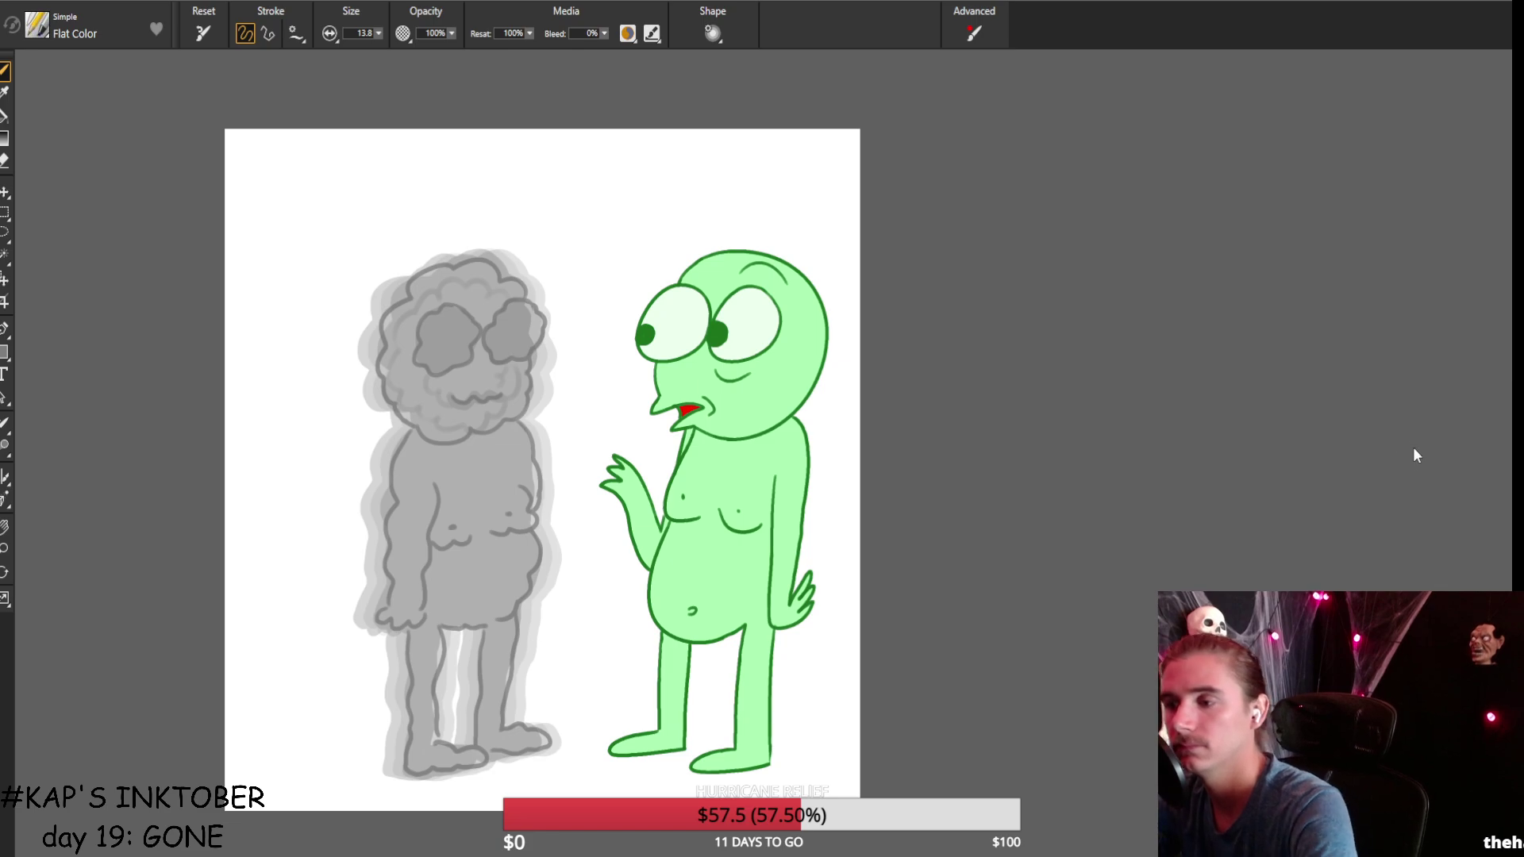
# Lower the opacity of the gray figure's linework so it blends into the hazy body.
pyautogui.click(1402, 392)
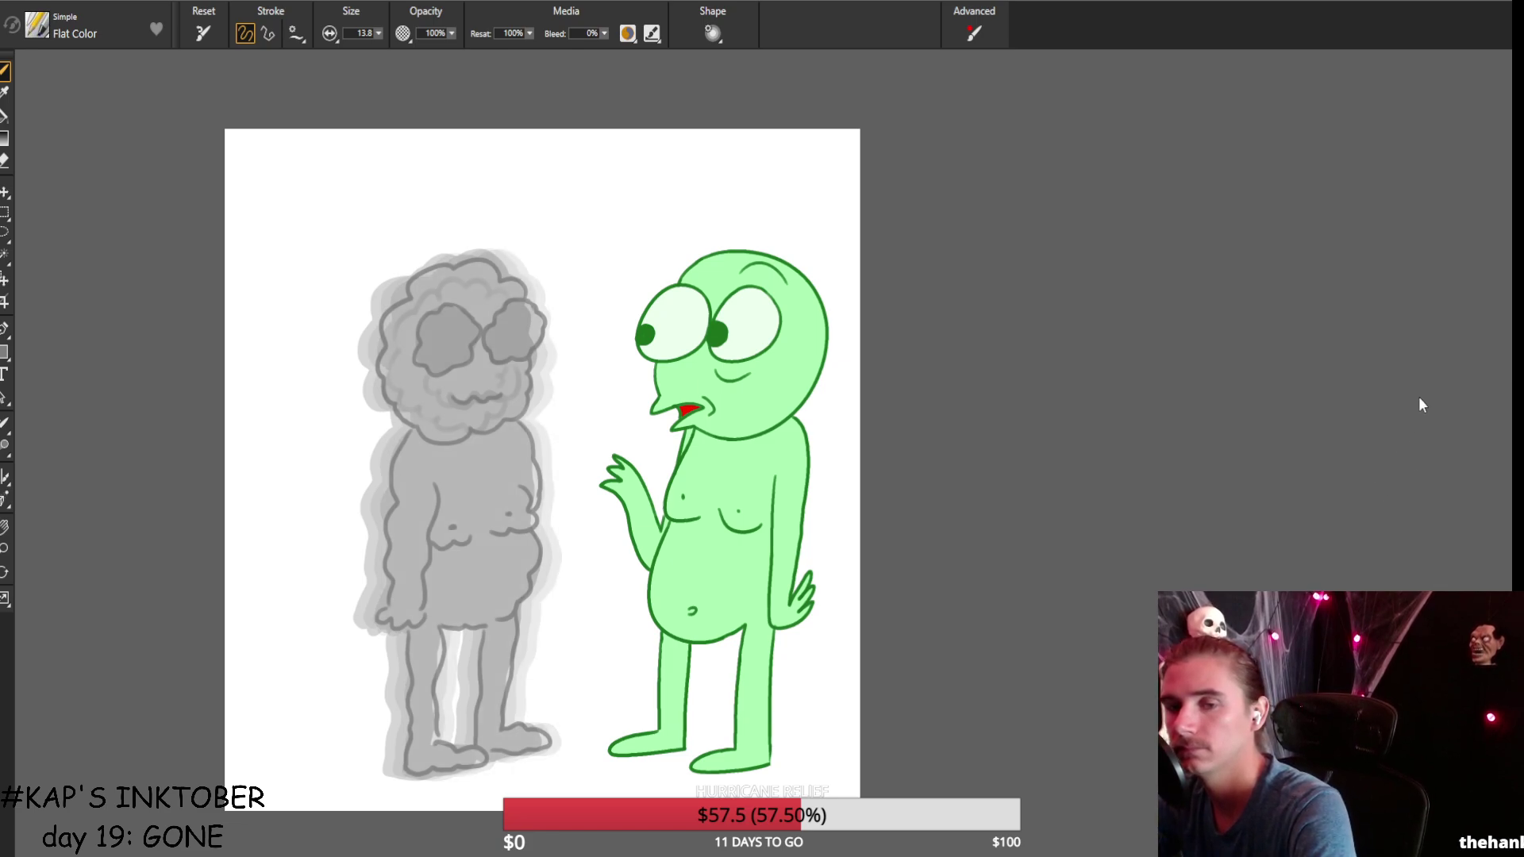
pyautogui.click(1404, 393)
pyautogui.click(1407, 389)
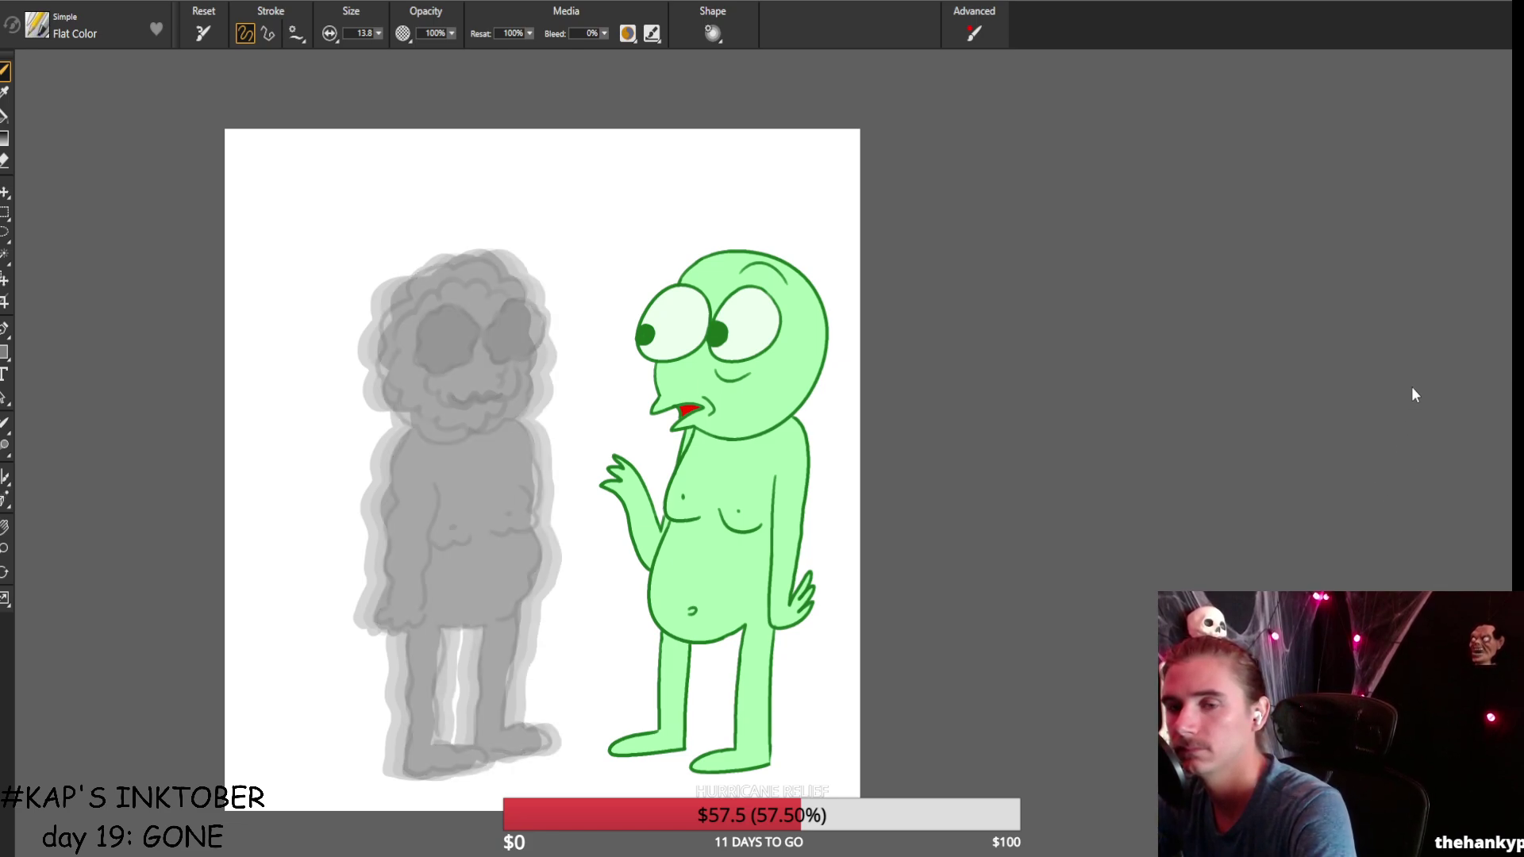
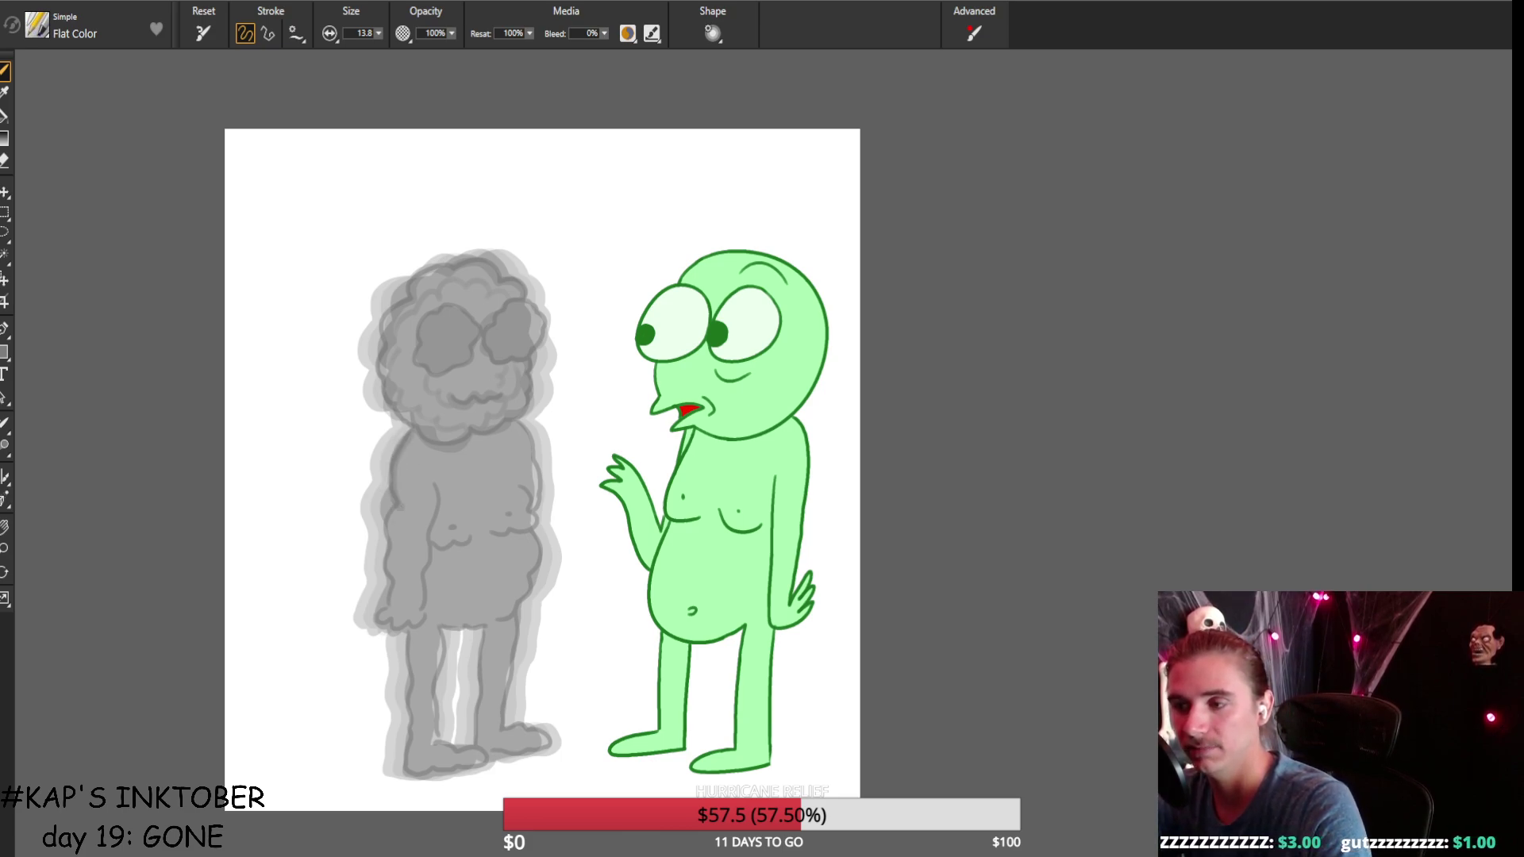
# Try to shade the gray figure's arm and the lower part of its torso.
pyautogui.moveTo(395, 488); pyautogui.dragTo(387, 611)
pyautogui.moveTo(434, 486)
pyautogui.mouseDown()
pyautogui.moveTo(418, 604)
pyautogui.moveTo(432, 551)
pyautogui.moveTo(468, 541)
pyautogui.moveTo(460, 524)
pyautogui.moveTo(513, 533)
pyautogui.moveTo(520, 494)
pyautogui.moveTo(503, 534)
pyautogui.moveTo(538, 519)
pyautogui.moveTo(509, 533)
pyautogui.moveTo(521, 484)
pyautogui.moveTo(531, 573)
pyautogui.moveTo(503, 620)
pyautogui.mouseUp()
pyautogui.hotkey('ctrl', 'z')
# Shade the gray figure's shoulder, chest, belly and arm with faint scalloped strokes.
pyautogui.hotkey('ctrl', 'z')
pyautogui.hotkey('ctrl', 'z')
pyautogui.hotkey('ctrl', 'z')
pyautogui.hotkey('ctrl', 'z')
pyautogui.moveTo(515, 423); pyautogui.dragTo(539, 508)
pyautogui.hotkey('ctrl', 'z')
pyautogui.moveTo(514, 424); pyautogui.dragTo(534, 486)
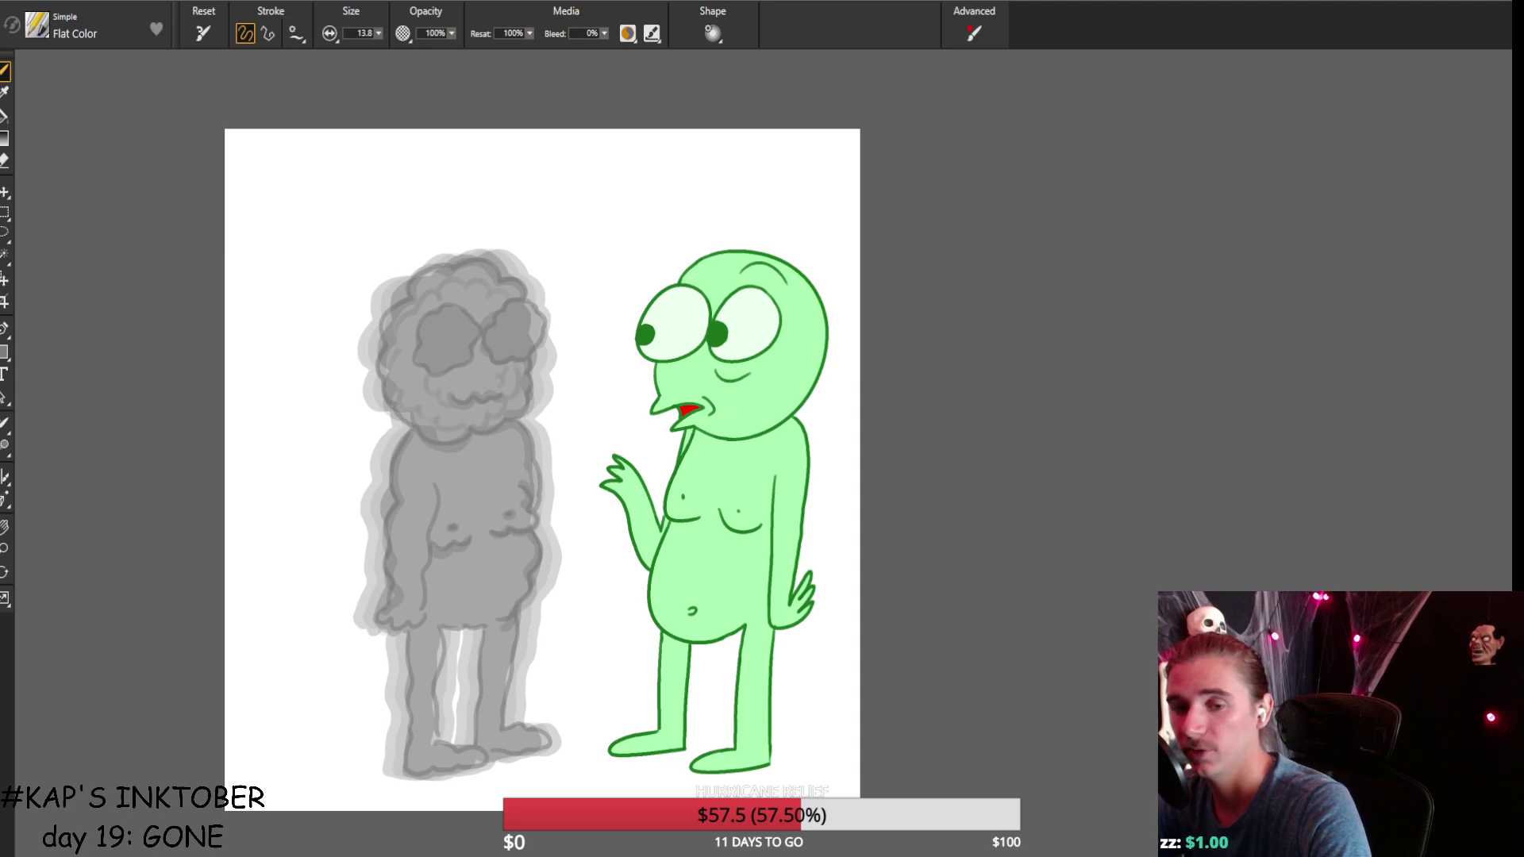
pyautogui.moveTo(376, 606)
pyautogui.mouseDown()
pyautogui.moveTo(391, 622)
pyautogui.moveTo(422, 599)
pyautogui.moveTo(433, 488)
pyautogui.mouseUp()
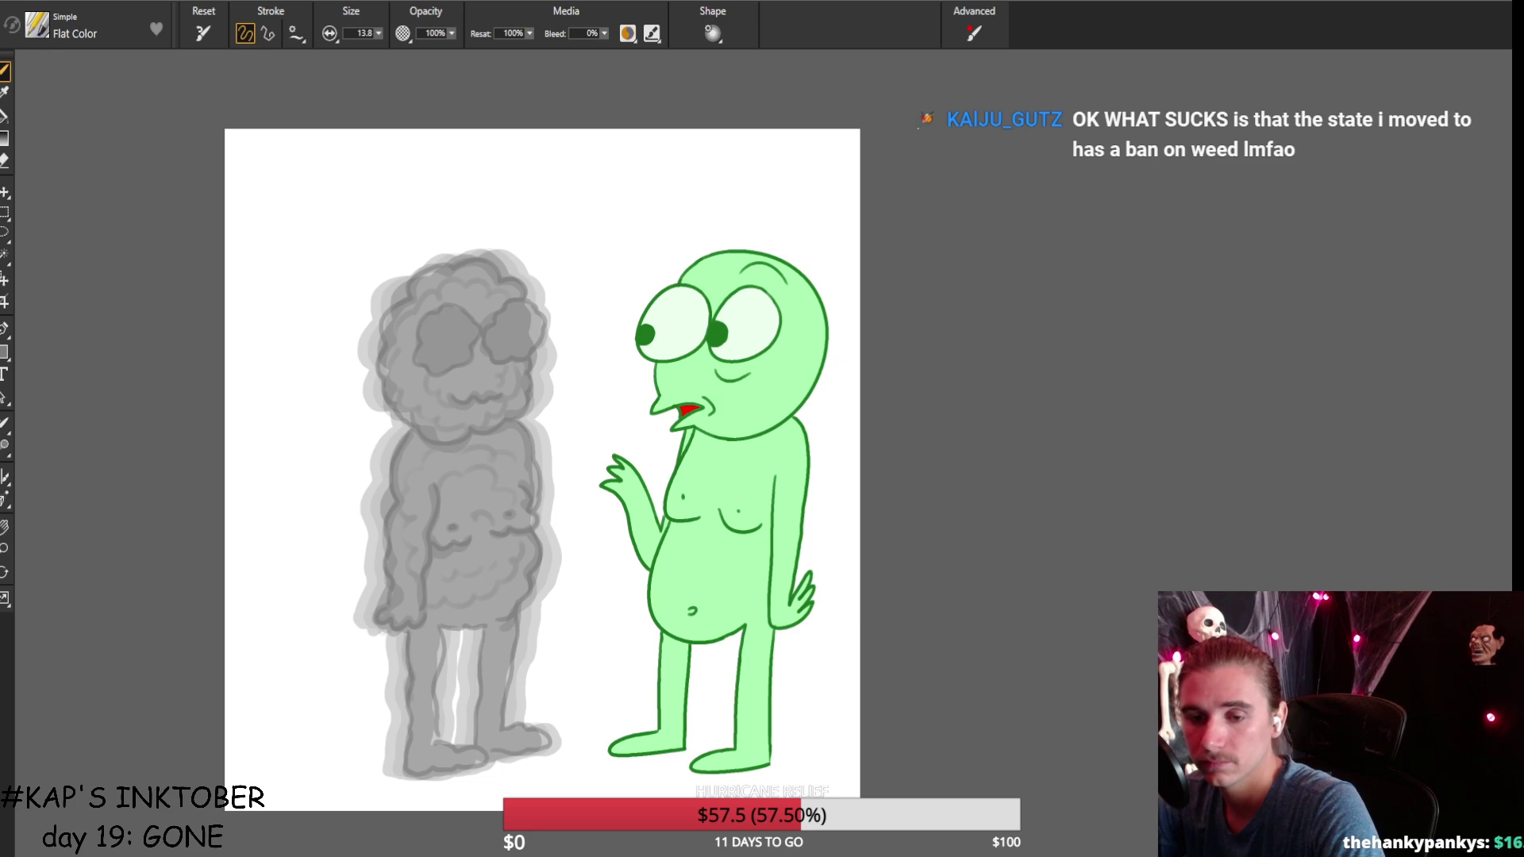
# Add faint shading to the upper parts of the gray figure's legs, just below the torso.
pyautogui.moveTo(409, 638); pyautogui.dragTo(406, 755)
pyautogui.hotkey('ctrl', 'z')
pyautogui.moveTo(411, 632)
pyautogui.mouseDown()
pyautogui.moveTo(405, 767)
pyautogui.moveTo(448, 767)
pyautogui.moveTo(479, 753)
pyautogui.moveTo(437, 744)
pyautogui.moveTo(436, 631)
pyautogui.mouseUp()
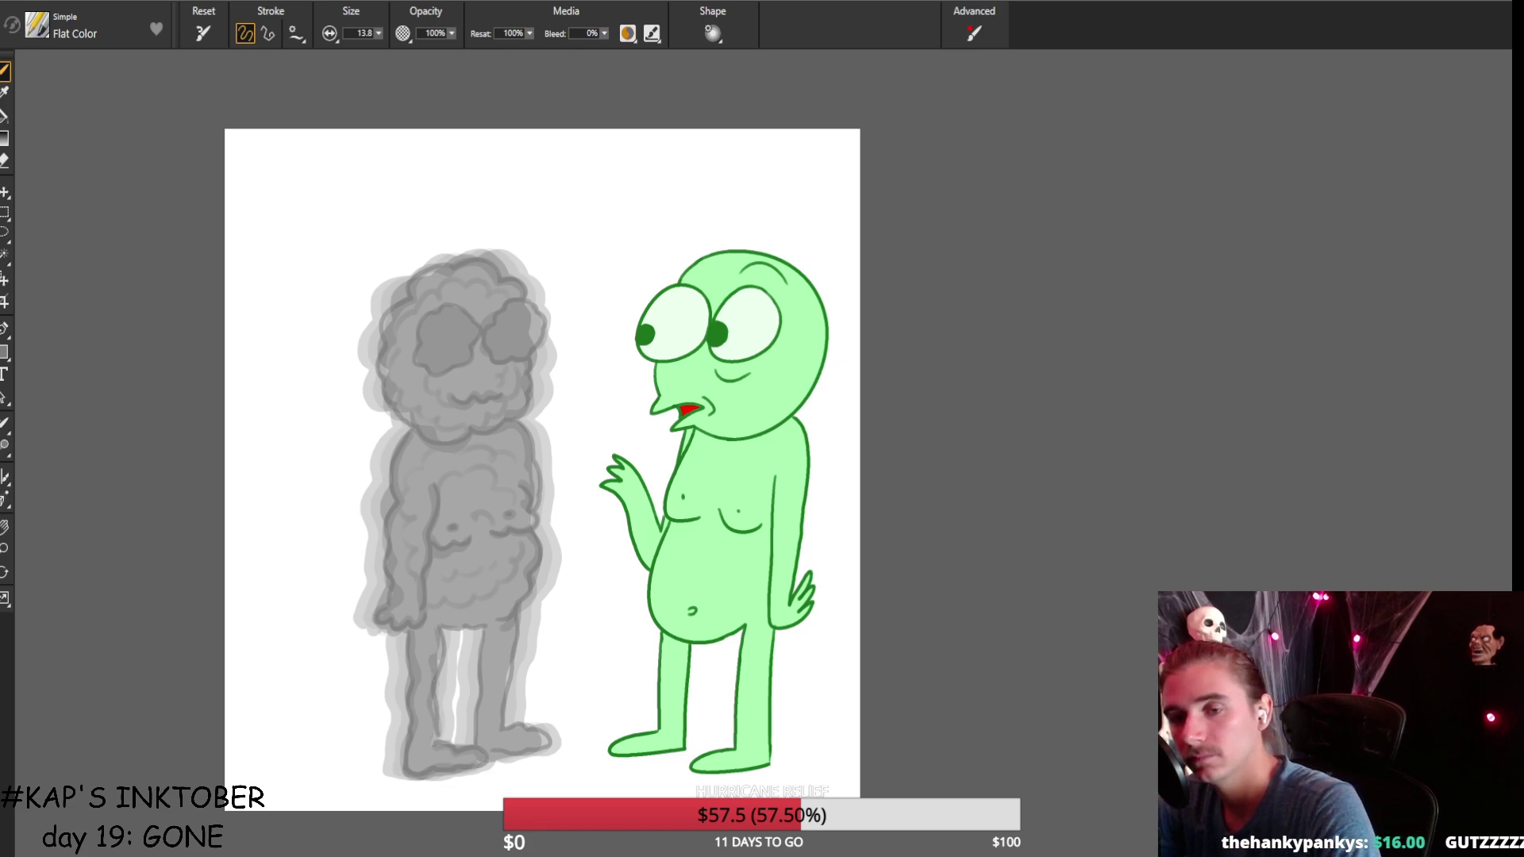
pyautogui.moveTo(440, 629); pyautogui.dragTo(469, 627)
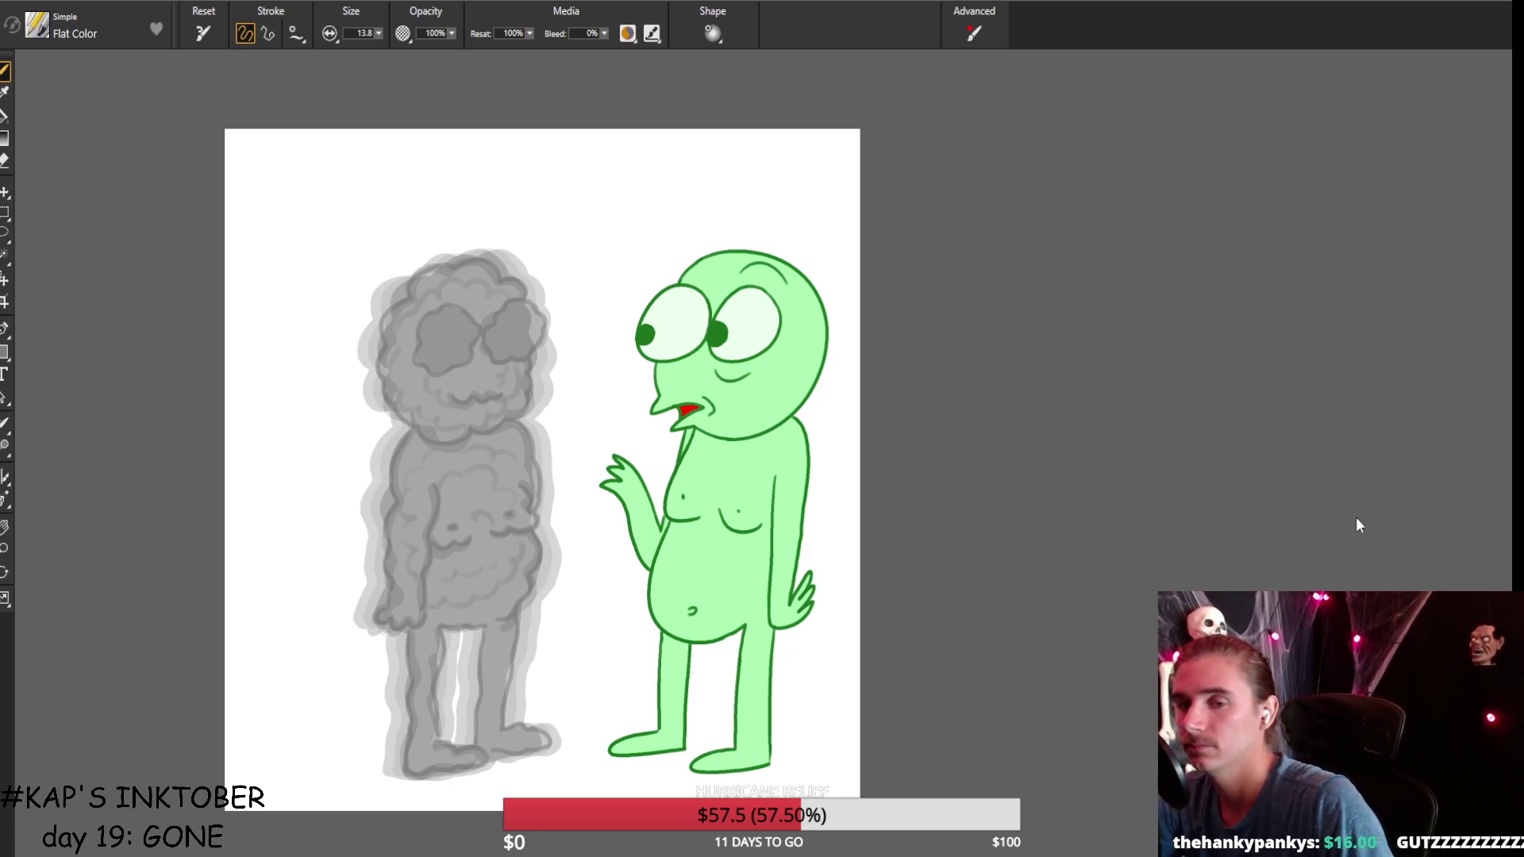
# Lower the opacity of the gray figure's body, haze and linework layers until the figure is a pale translucent gray.
pyautogui.click(1351, 495)
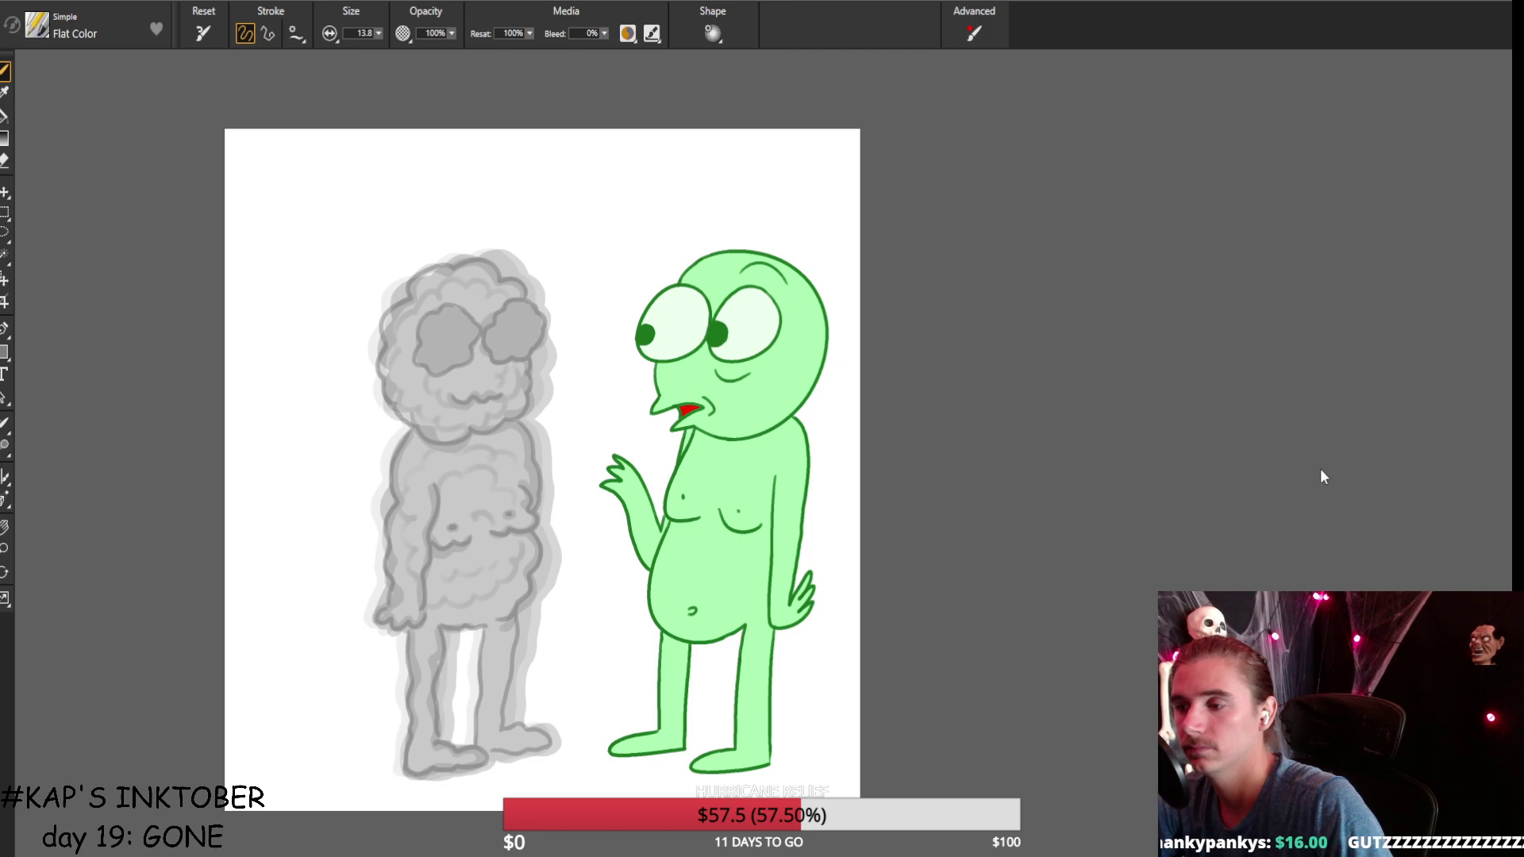
pyautogui.click(1353, 465)
pyautogui.click(1357, 463)
pyautogui.click(1356, 463)
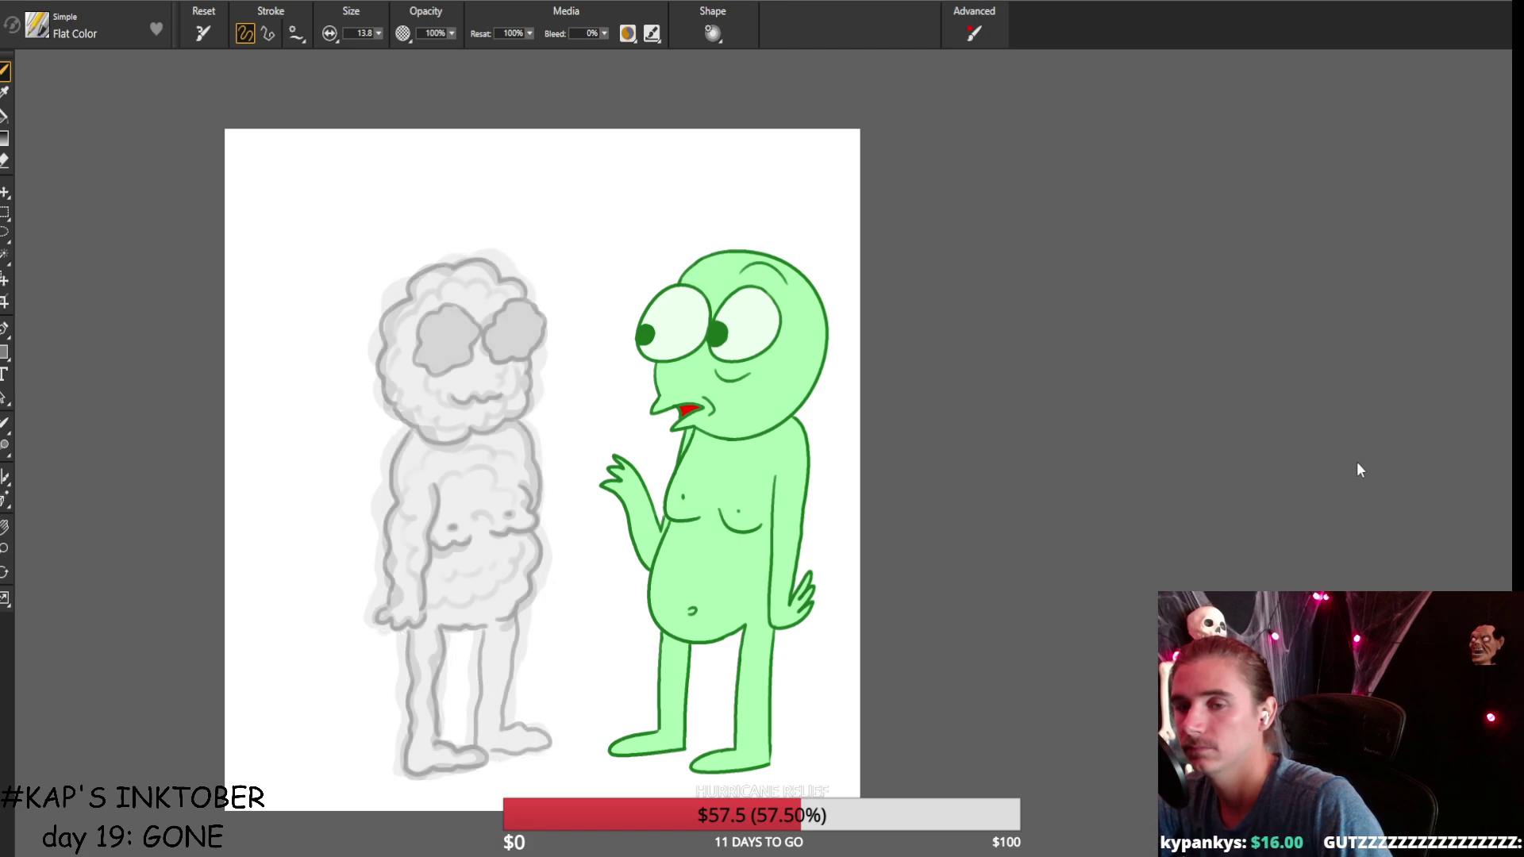
pyautogui.click(1359, 462)
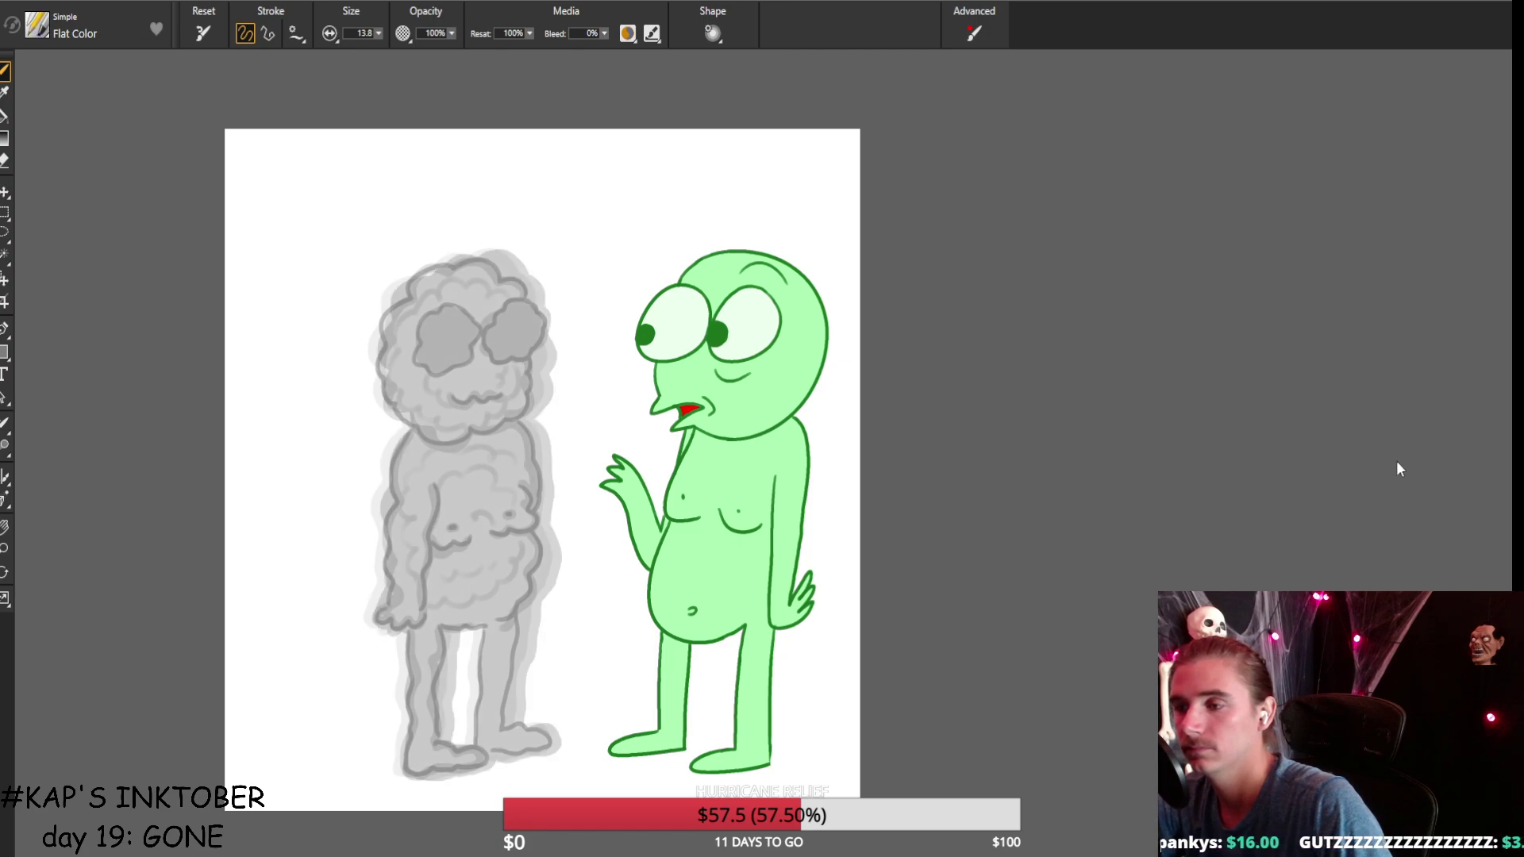
pyautogui.press('f')
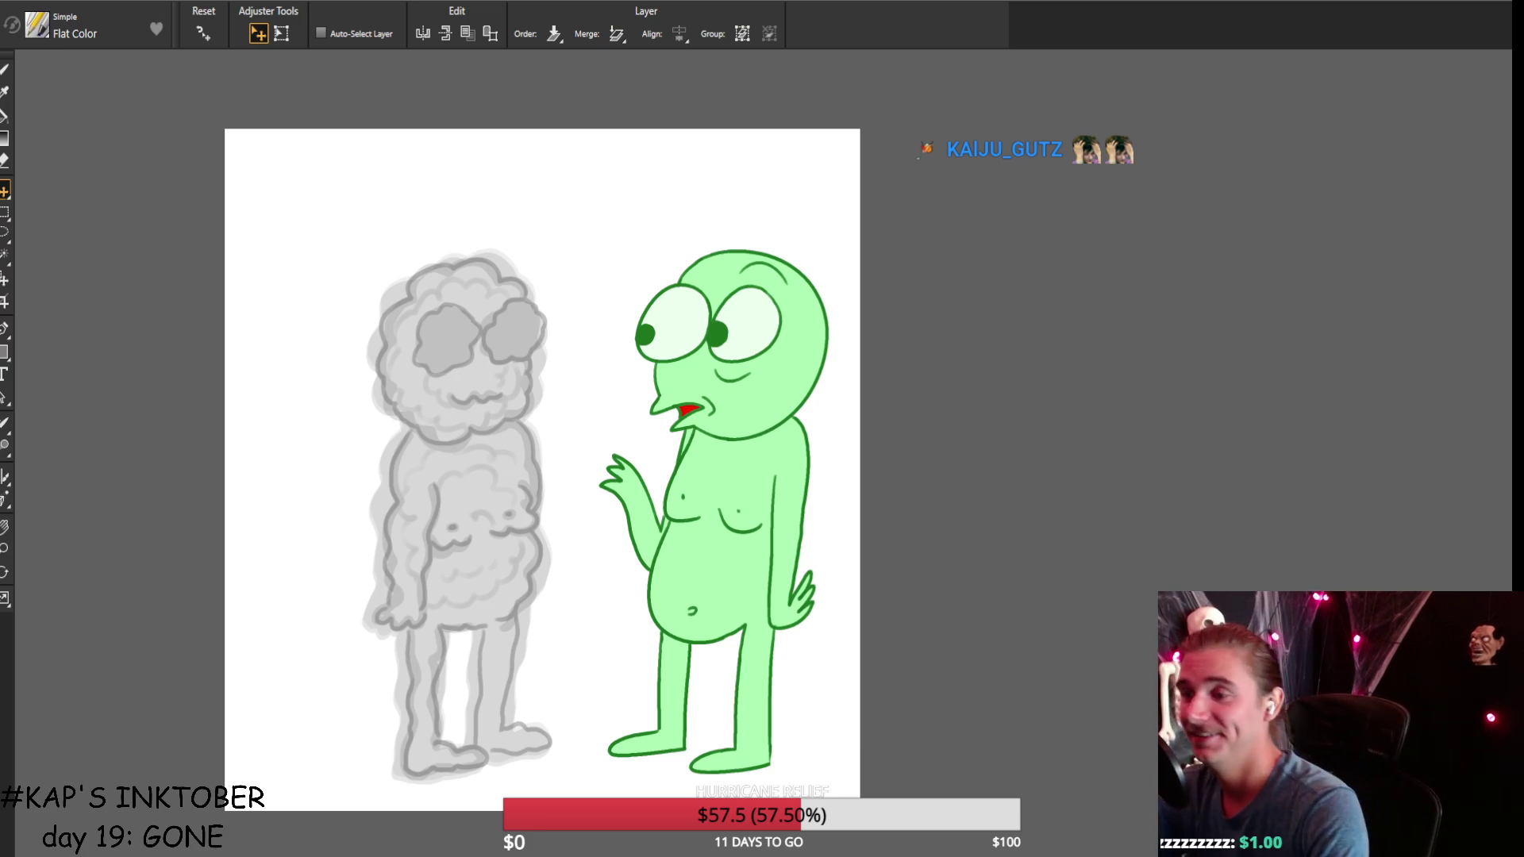
pyautogui.click(1359, 491)
pyautogui.click(1360, 492)
pyautogui.click(1360, 492)
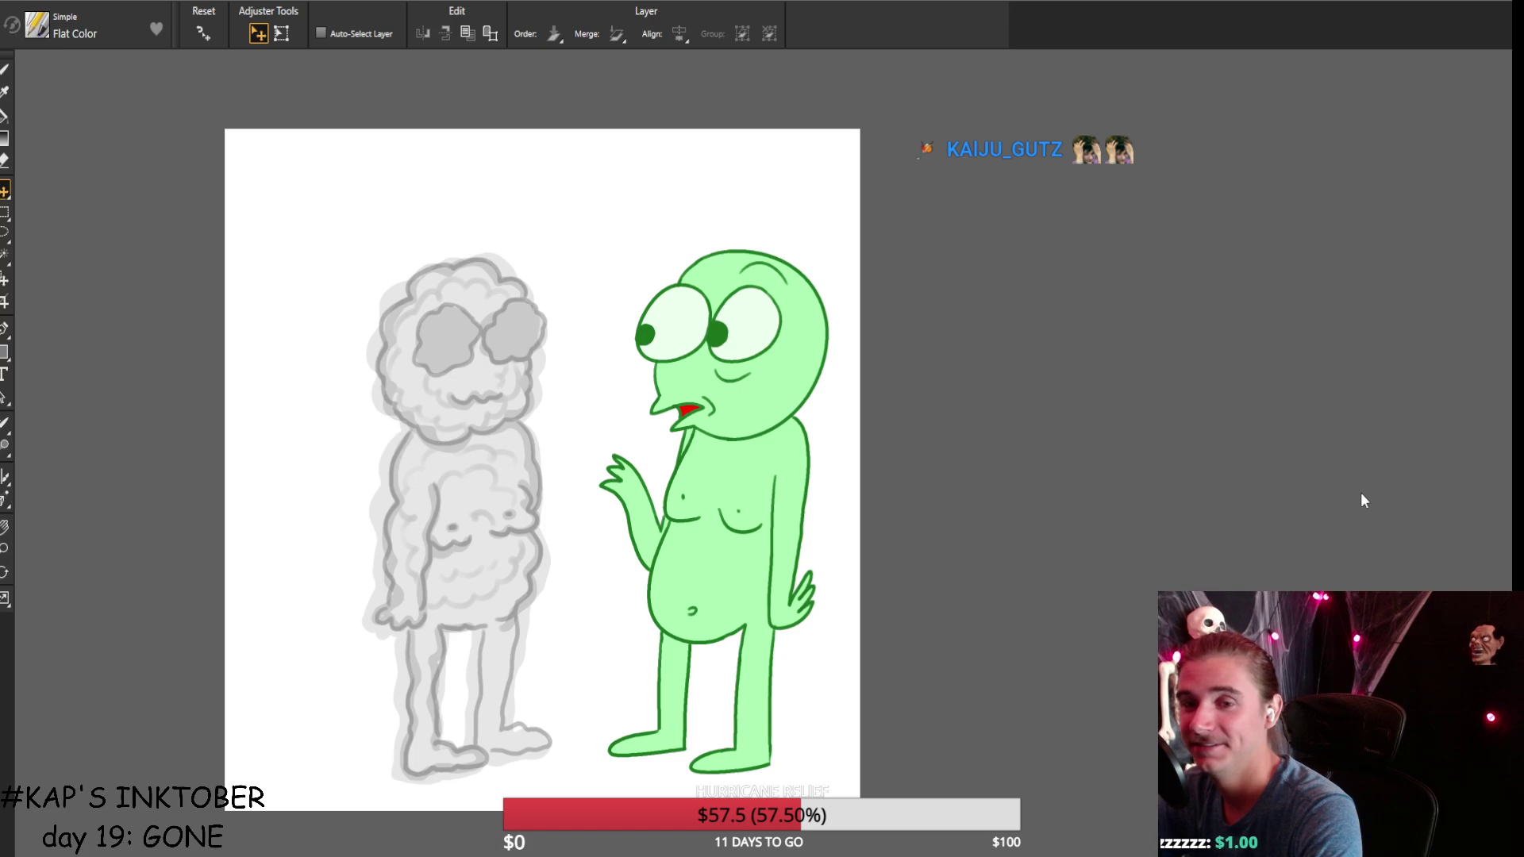
pyautogui.click(1360, 493)
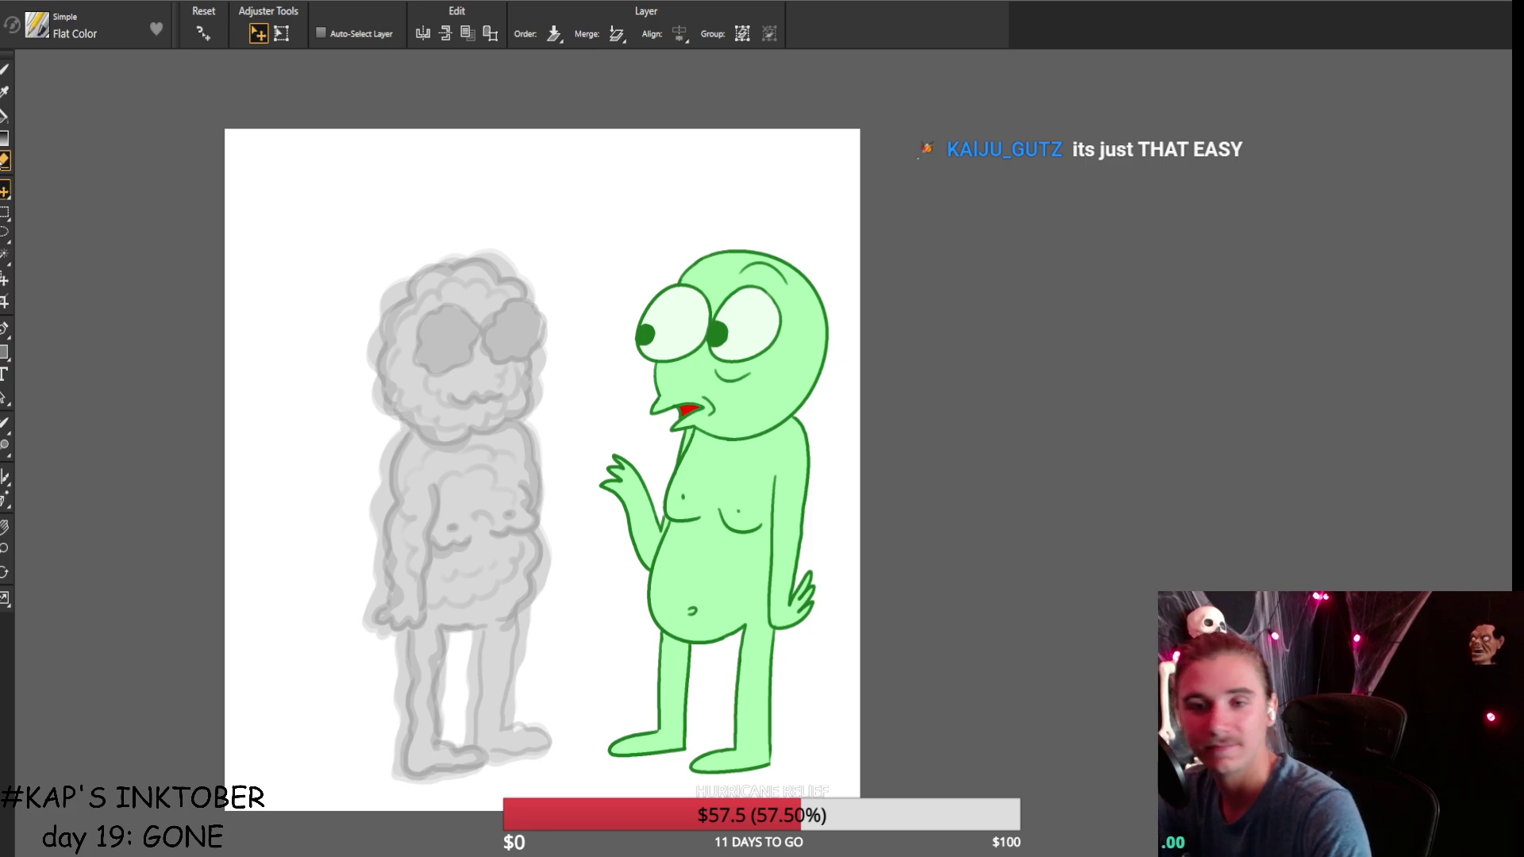
# Shade the gray figure's leg nearest the green figure with faint scalloped strokes down to the foot.
pyautogui.click(4, 71)
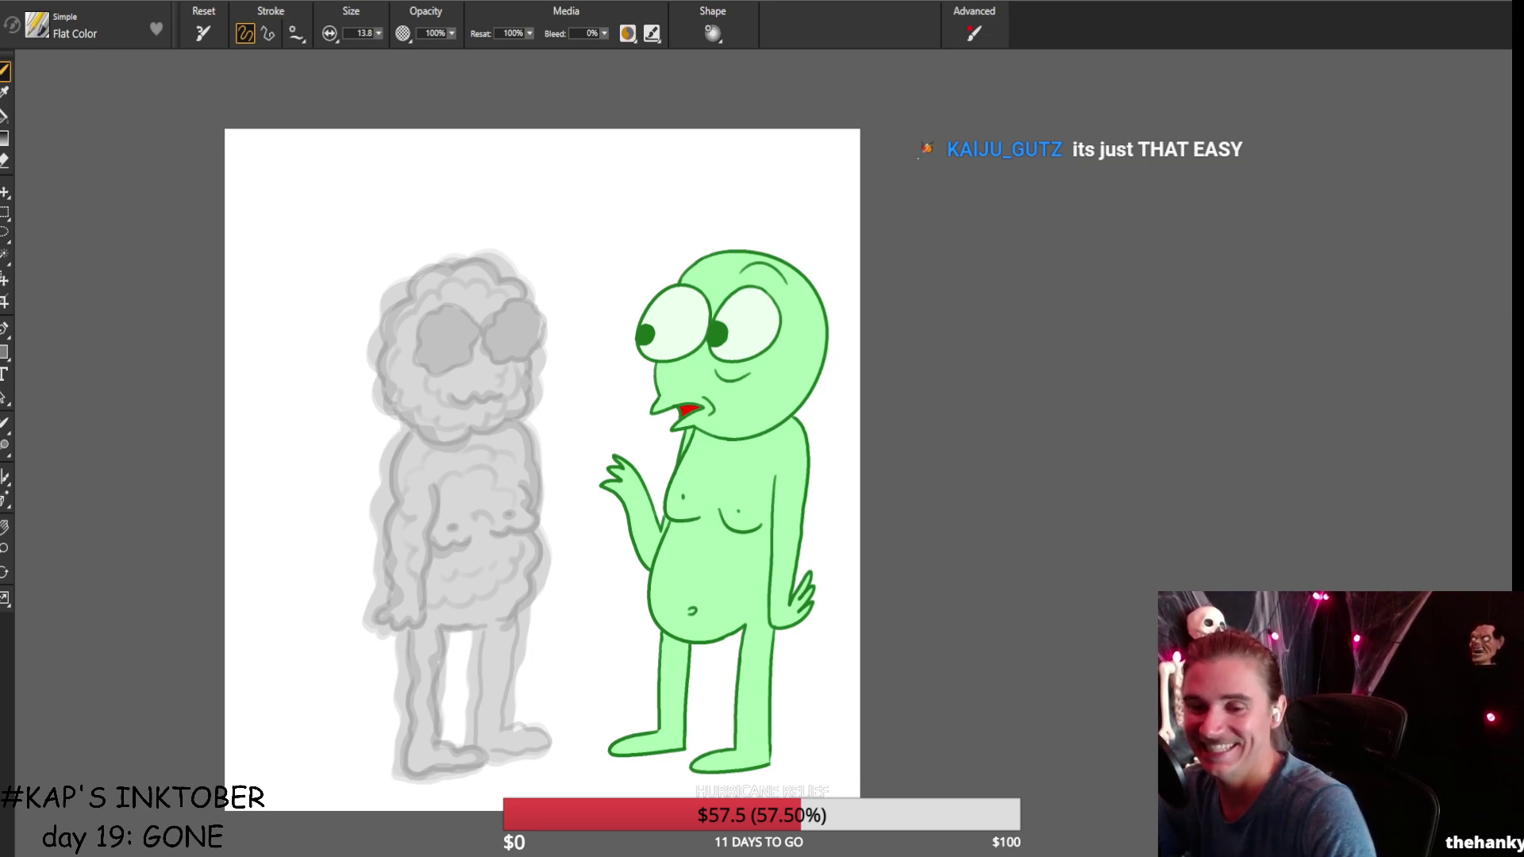
pyautogui.moveTo(484, 628); pyautogui.dragTo(476, 697)
pyautogui.hotkey('ctrl', 'z')
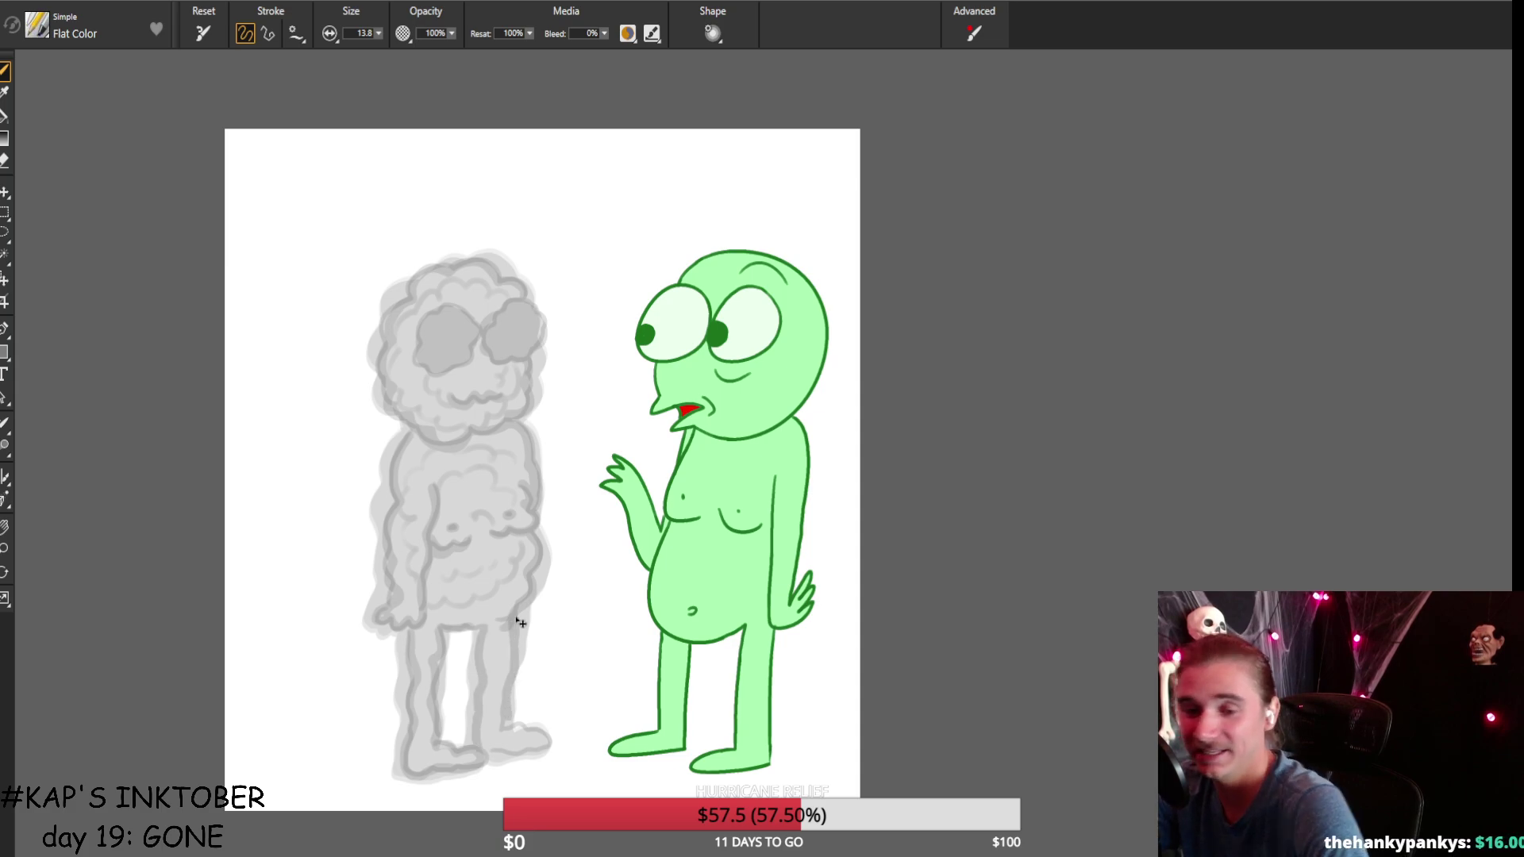
pyautogui.moveTo(500, 726)
pyautogui.mouseDown()
pyautogui.moveTo(530, 724)
pyautogui.moveTo(553, 744)
pyautogui.moveTo(494, 762)
pyautogui.moveTo(522, 750)
pyautogui.moveTo(507, 728)
pyautogui.moveTo(516, 624)
pyautogui.mouseUp()
pyautogui.hotkey('ctrl', 'z')
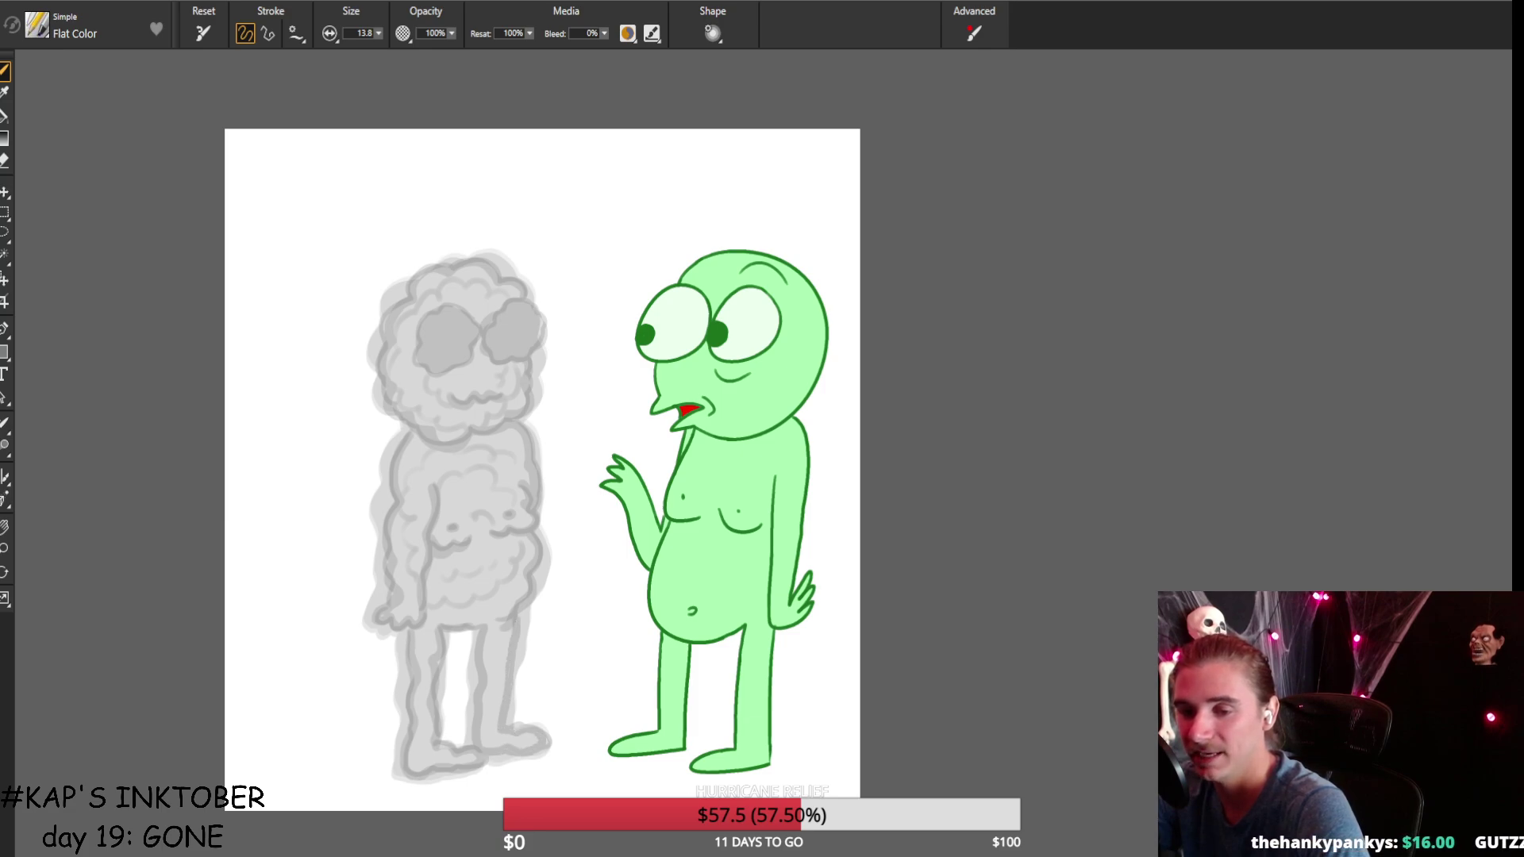
pyautogui.hotkey('ctrl', 'z')
pyautogui.hotkey('ctrl', 'z')
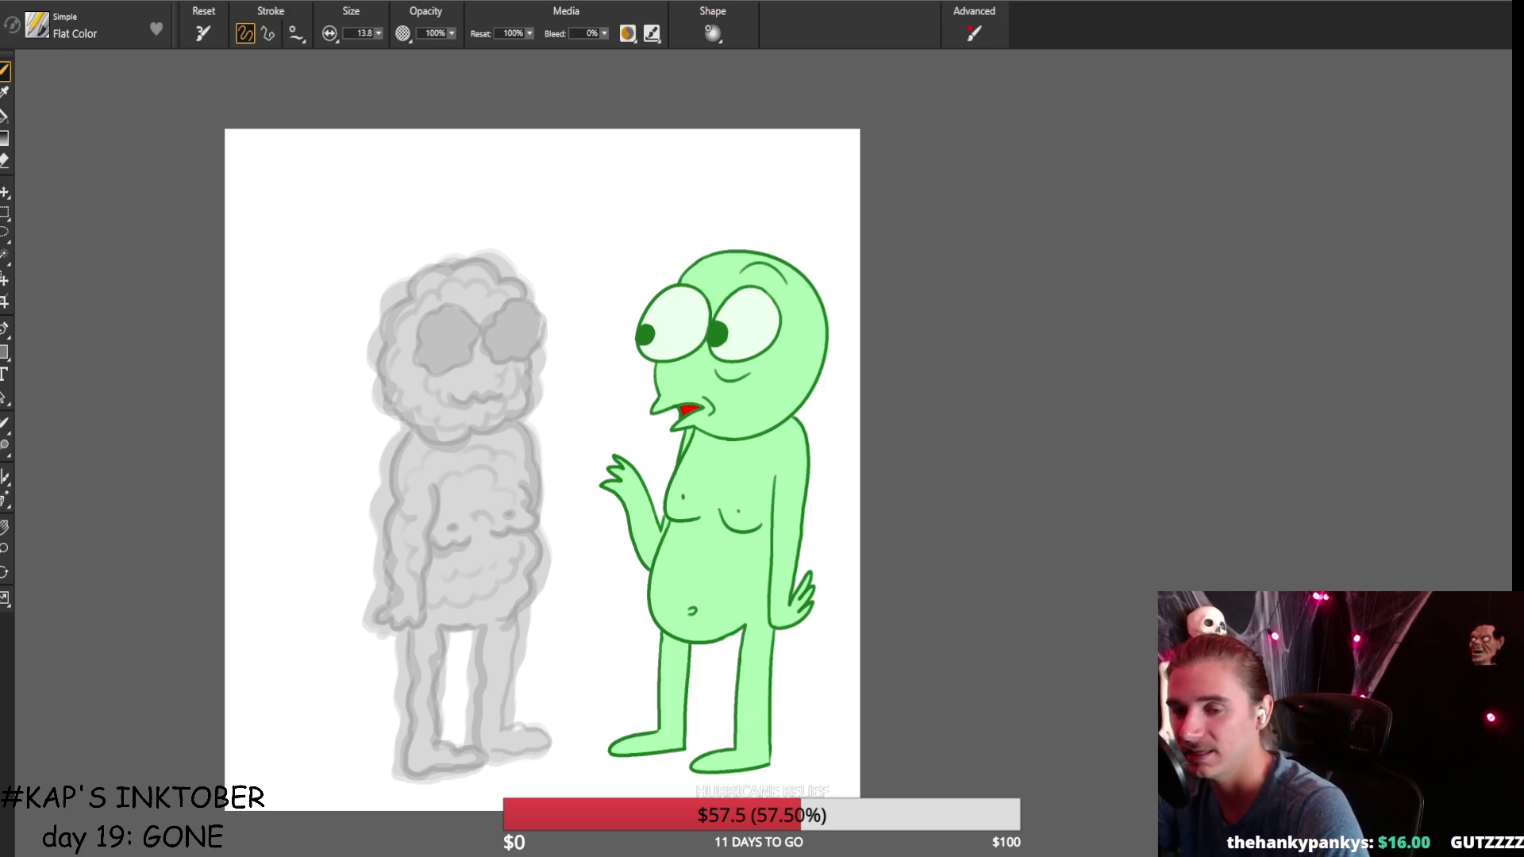
pyautogui.moveTo(508, 657)
pyautogui.mouseDown()
pyautogui.moveTo(508, 714)
pyautogui.moveTo(542, 747)
pyautogui.moveTo(487, 753)
pyautogui.mouseUp()
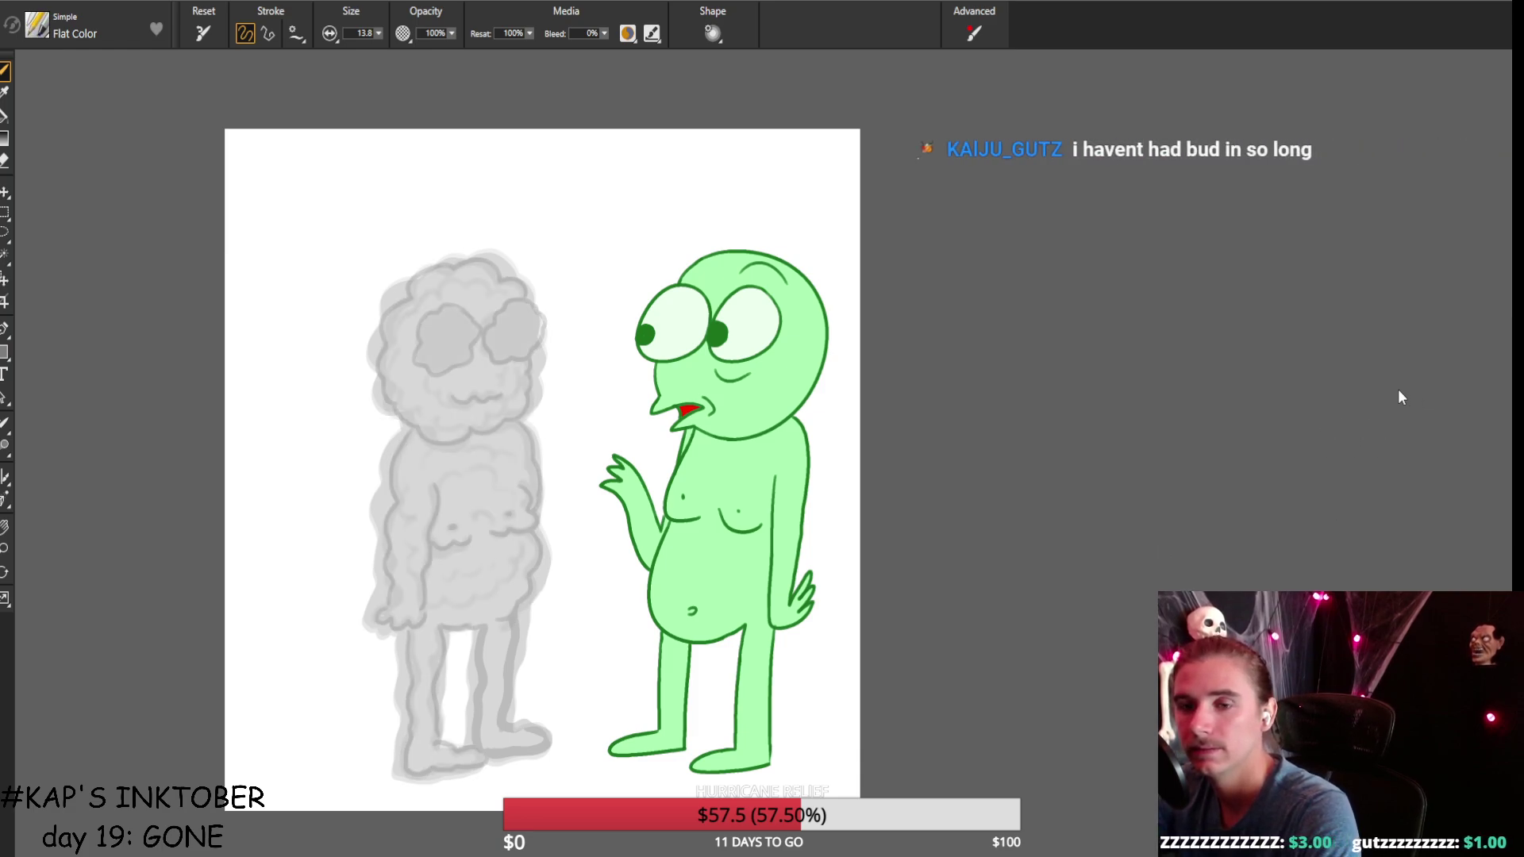
# Erase the dark fill inside both of the gray figure's eyes and replace it with soft scalloped shading.
pyautogui.click(5, 160)
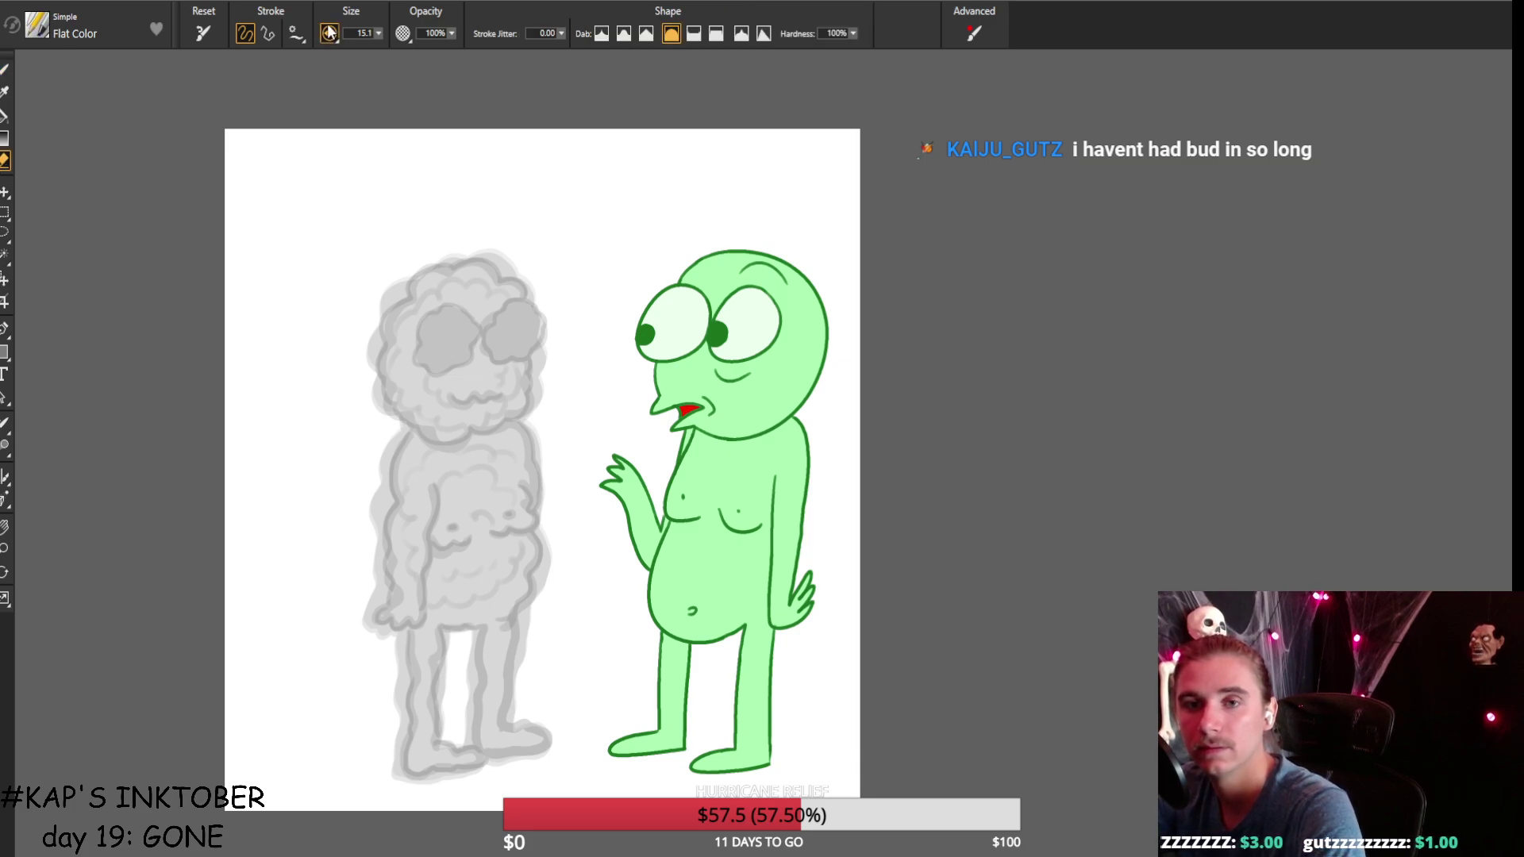
pyautogui.moveTo(438, 338)
pyautogui.mouseDown()
pyautogui.moveTo(467, 326)
pyautogui.moveTo(421, 347)
pyautogui.moveTo(445, 363)
pyautogui.moveTo(501, 316)
pyautogui.moveTo(494, 338)
pyautogui.moveTo(523, 337)
pyautogui.moveTo(522, 306)
pyautogui.moveTo(499, 351)
pyautogui.moveTo(537, 334)
pyautogui.mouseUp()
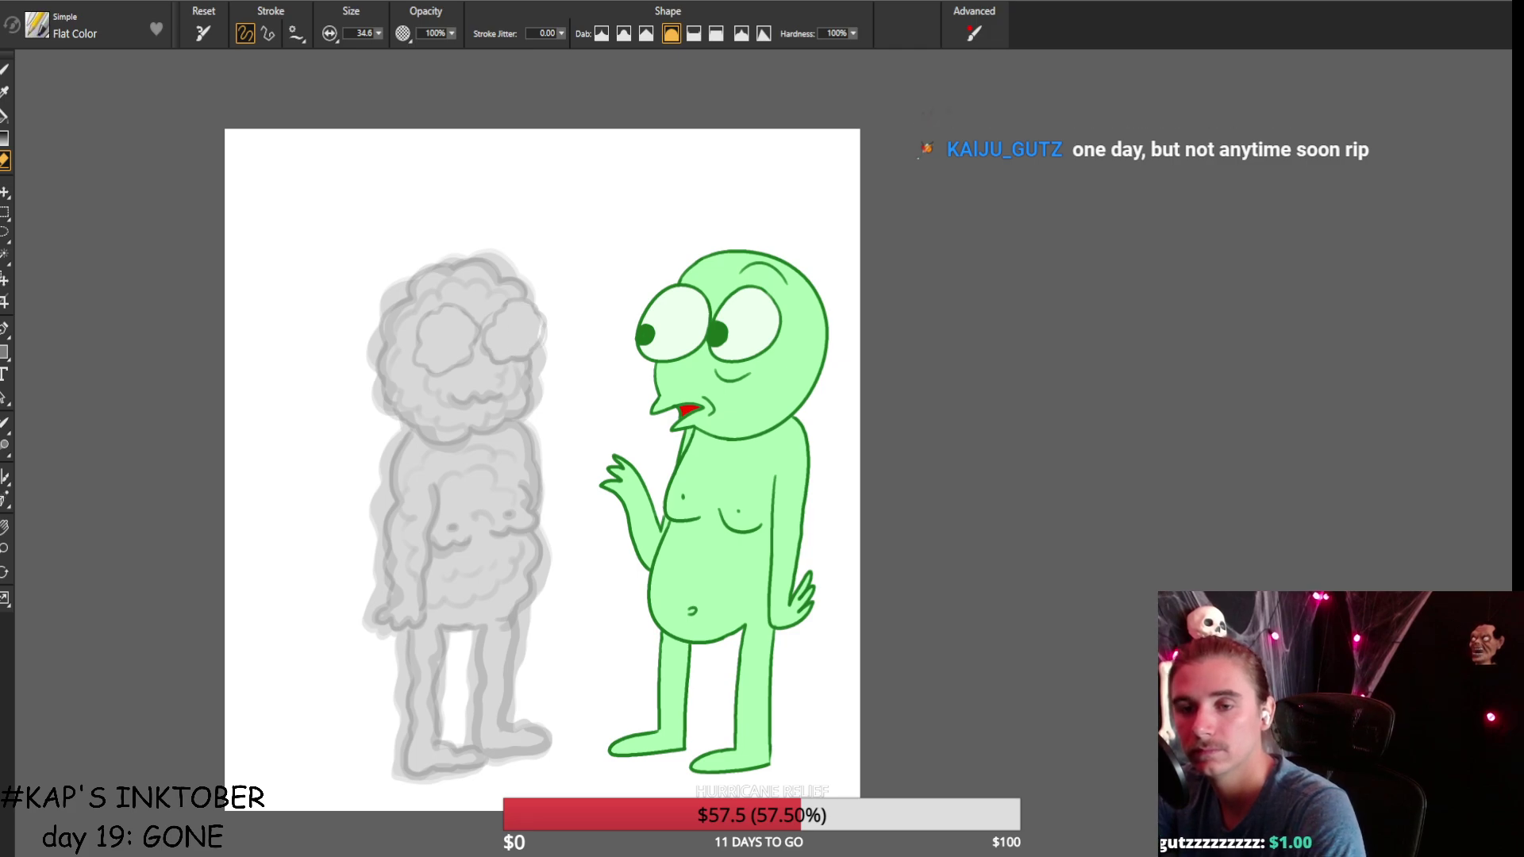
pyautogui.click(6, 73)
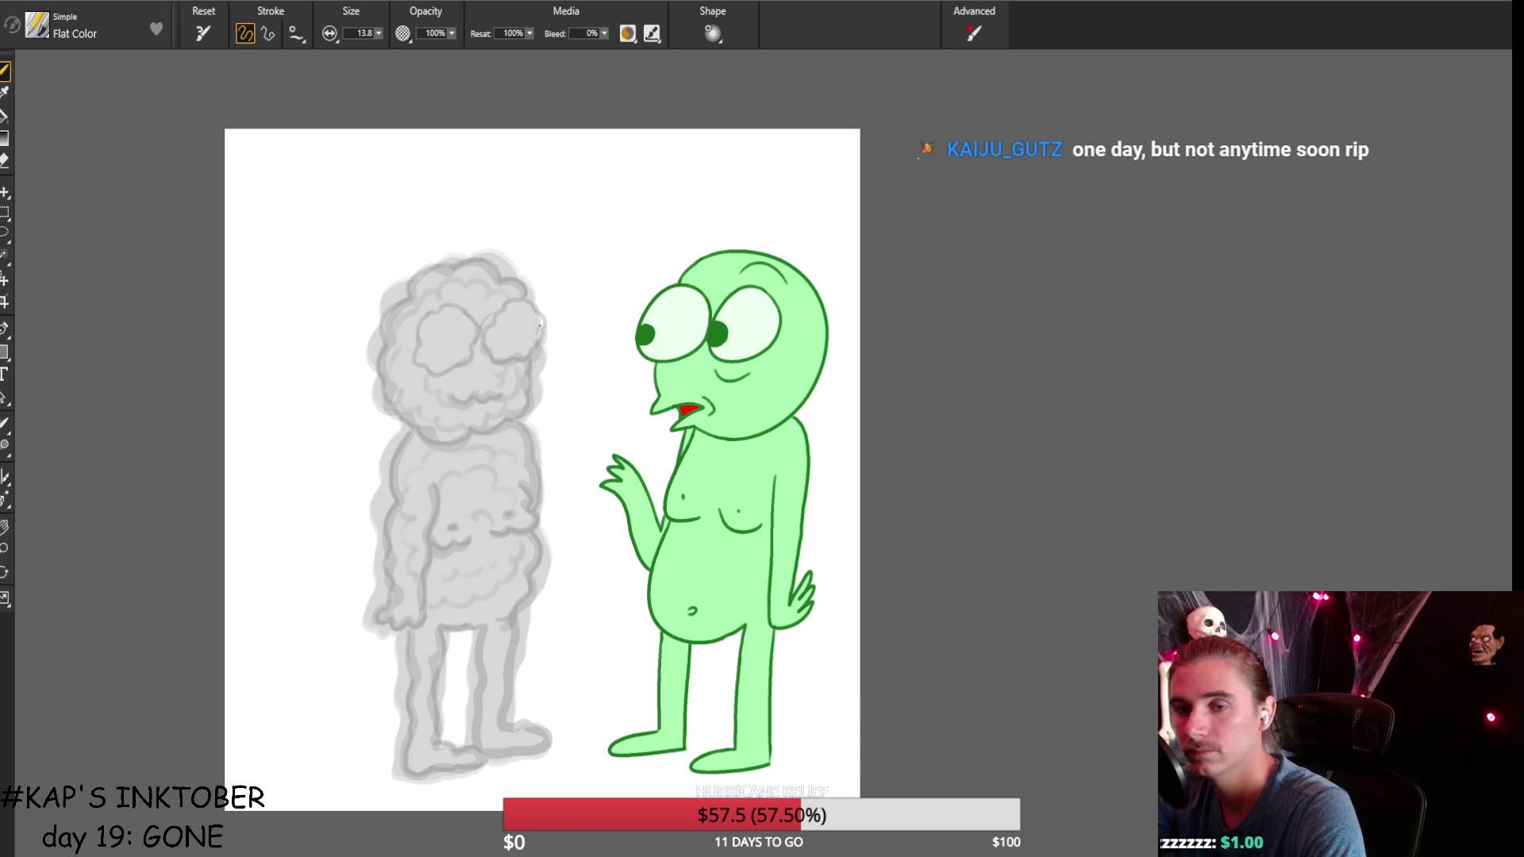
pyautogui.moveTo(517, 311)
pyautogui.mouseDown()
pyautogui.moveTo(497, 352)
pyautogui.moveTo(521, 319)
pyautogui.moveTo(516, 337)
pyautogui.mouseUp()
pyautogui.moveTo(448, 302)
pyautogui.mouseDown()
pyautogui.moveTo(411, 349)
pyautogui.moveTo(463, 366)
pyautogui.moveTo(469, 330)
pyautogui.moveTo(429, 351)
pyautogui.moveTo(465, 338)
pyautogui.moveTo(437, 341)
pyautogui.mouseUp()
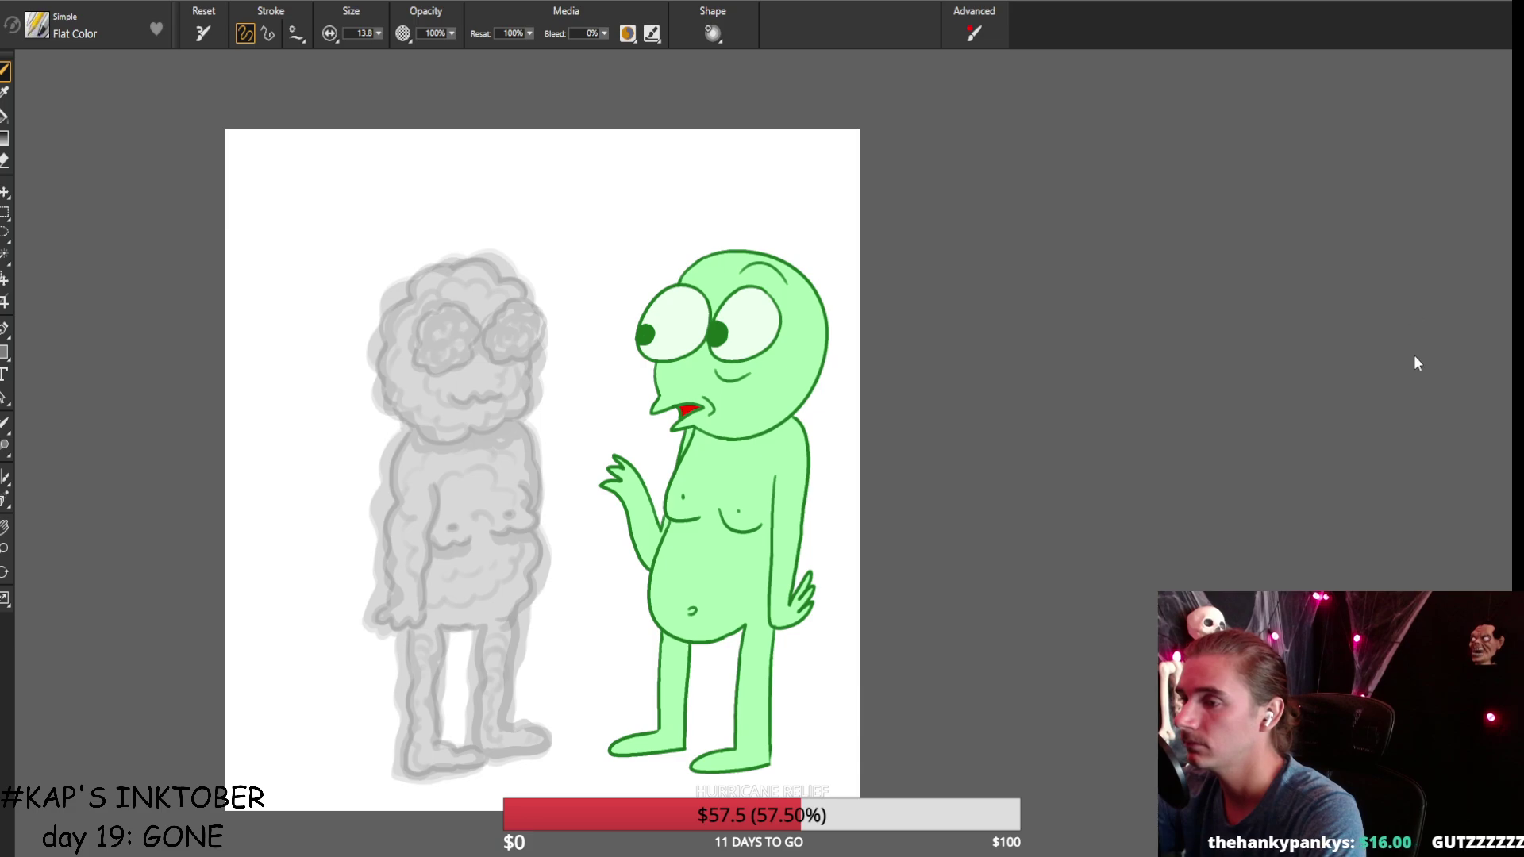
# Try drawing two small cloud puffs beside the gray figure's arm with the brush size at 8.7.
pyautogui.moveTo(378, 34); pyautogui.dragTo(344, 34)
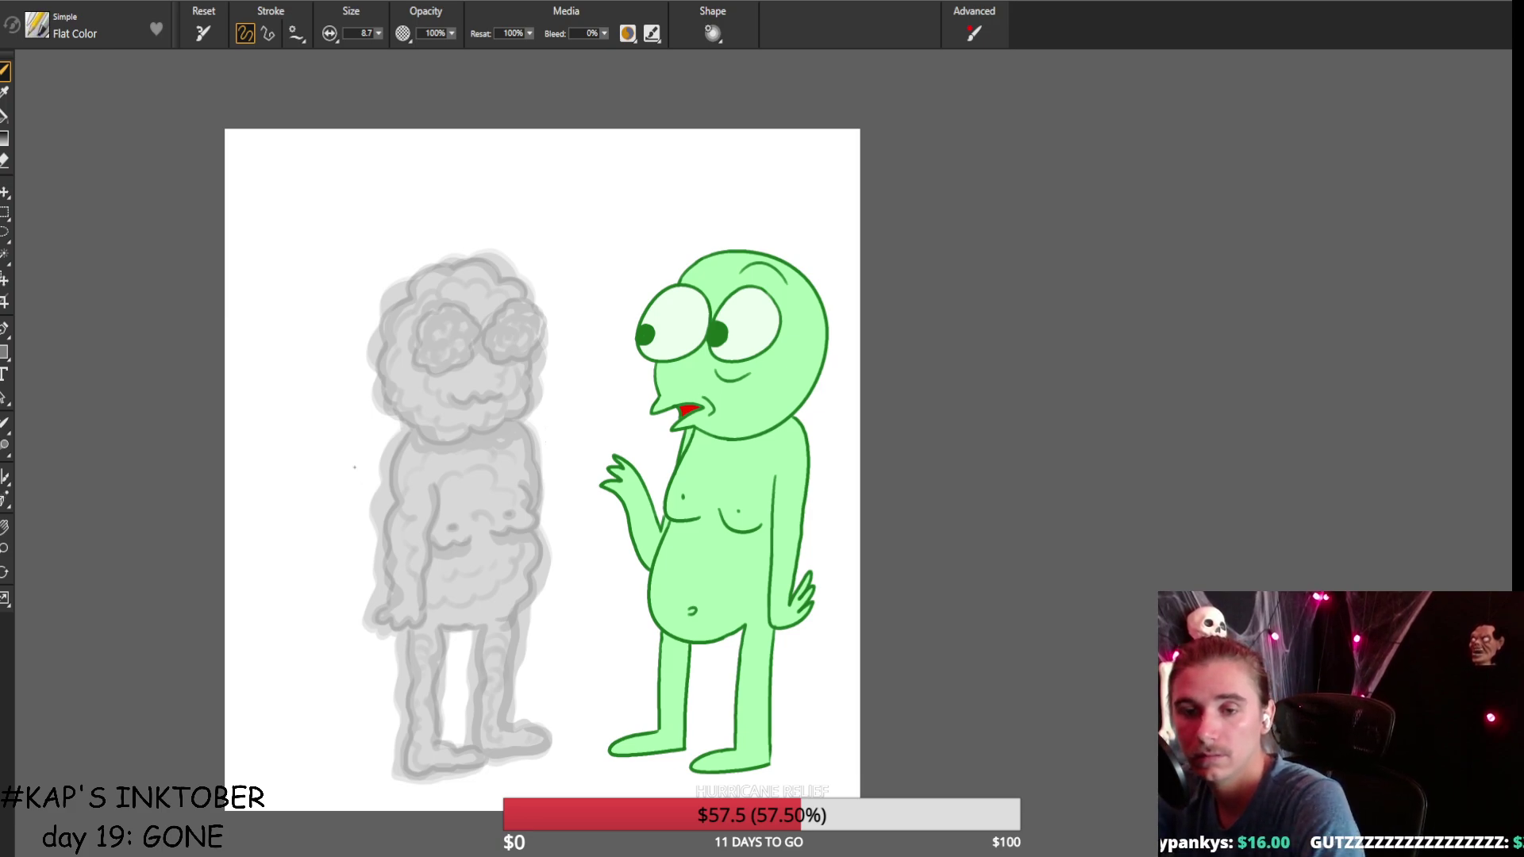
pyautogui.hotkey('ctrl', 'z')
pyautogui.moveTo(359, 473)
pyautogui.mouseDown()
pyautogui.moveTo(334, 474)
pyautogui.moveTo(361, 477)
pyautogui.mouseUp()
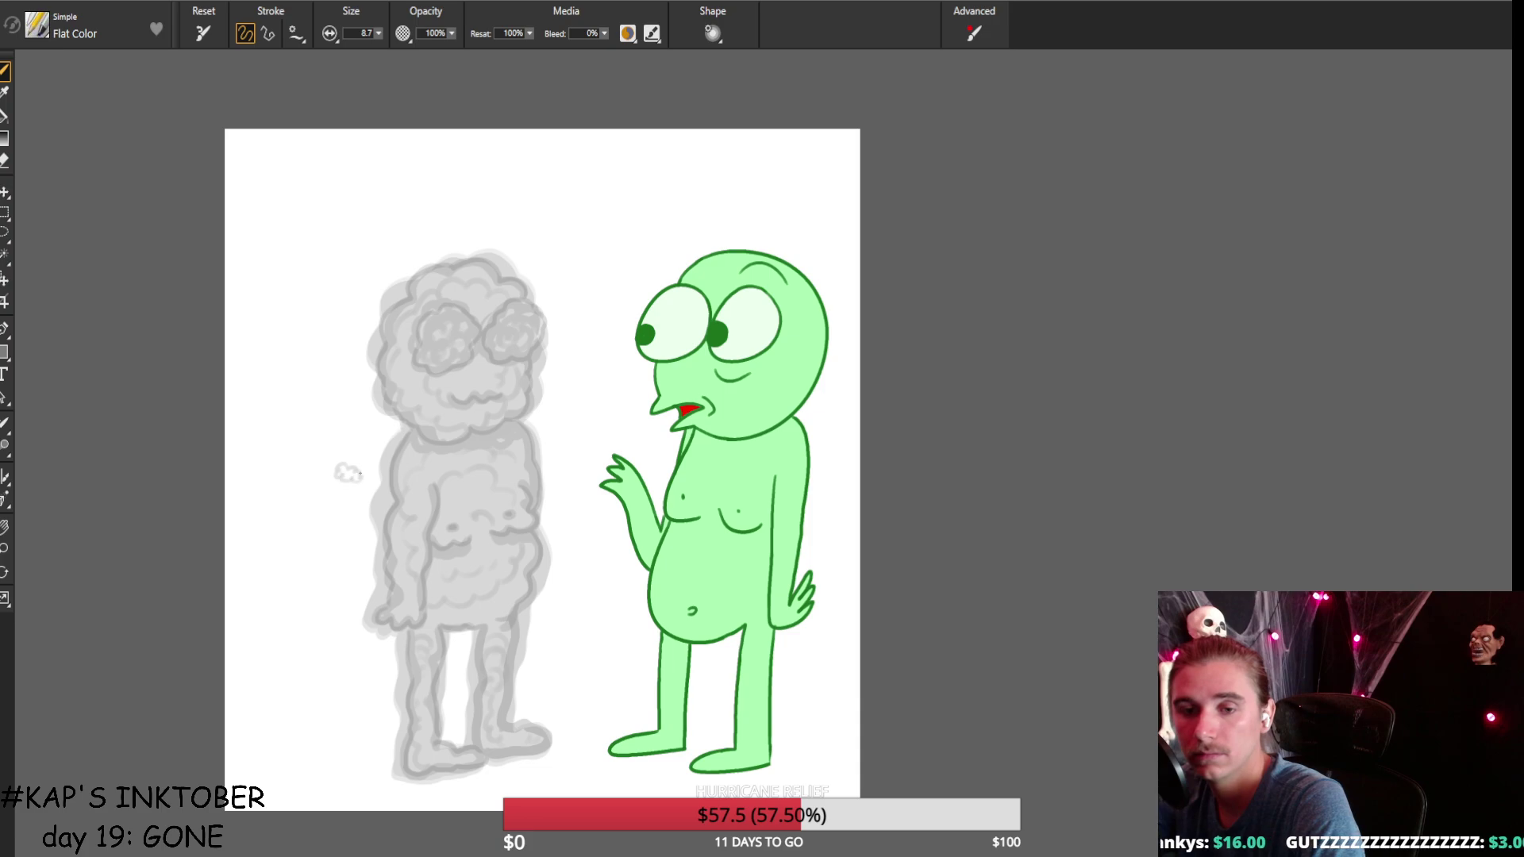
pyautogui.moveTo(336, 557); pyautogui.dragTo(359, 555)
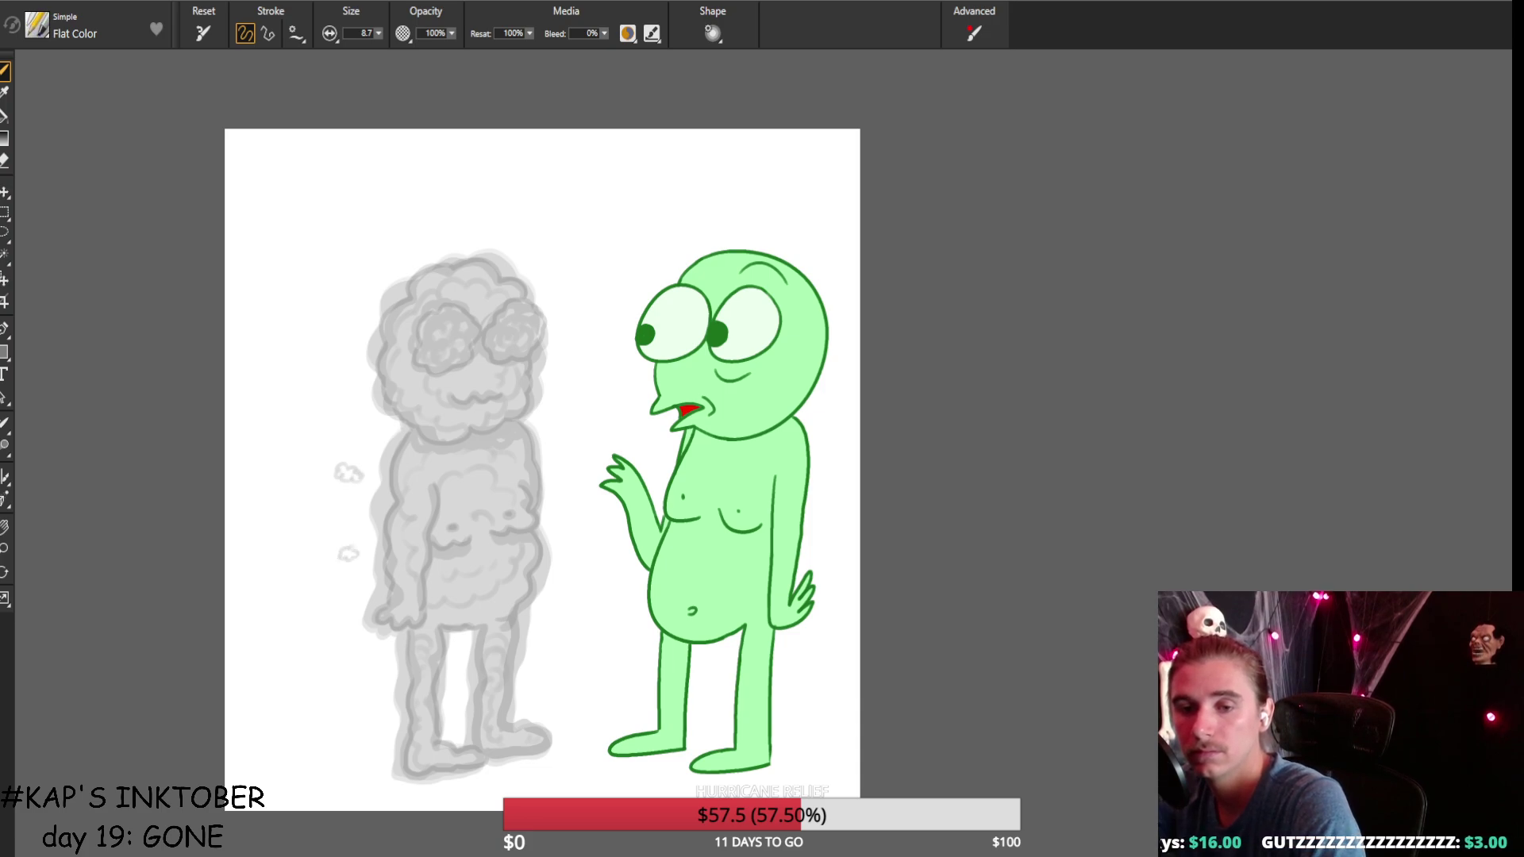
pyautogui.hotkey('ctrl', 'z')
pyautogui.hotkey('ctrl', 'z')
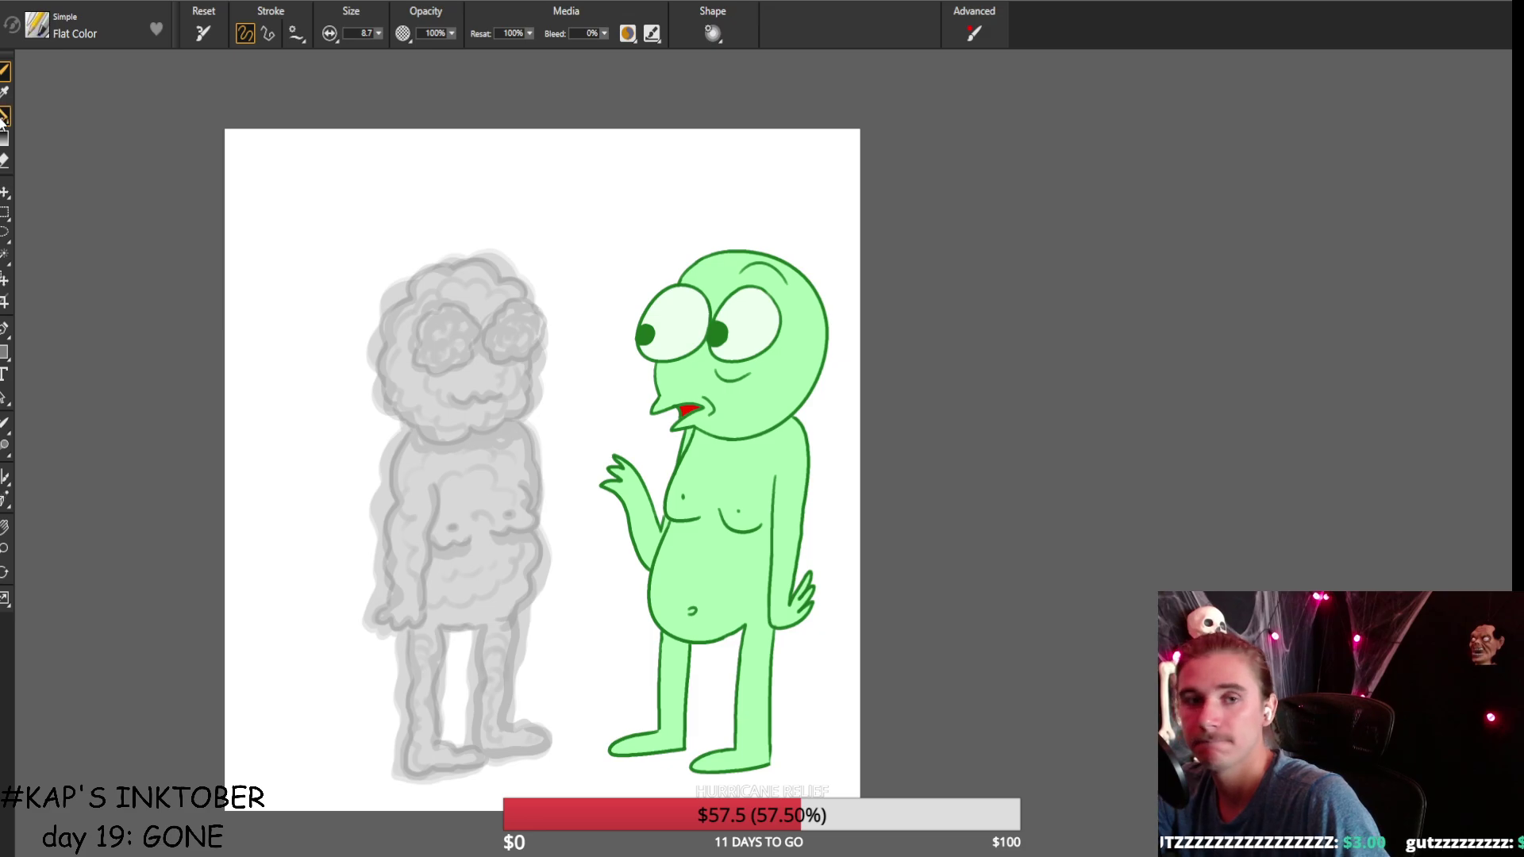
# Fill the background with light blue and raise the opacity of the gray figure's body.
pyautogui.press('k')
pyautogui.click(526, 188)
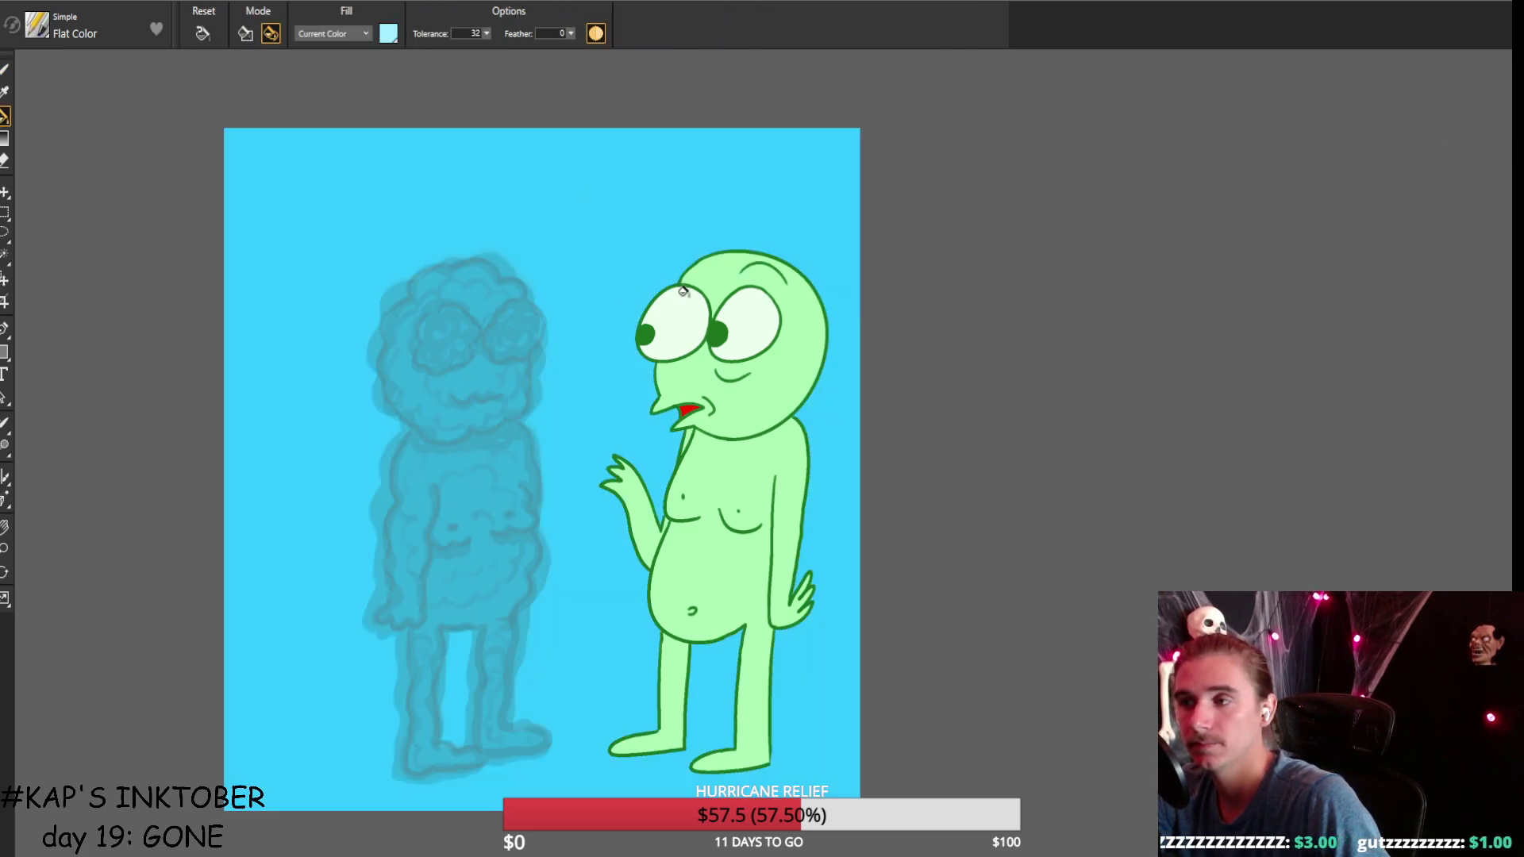
pyautogui.click(622, 295)
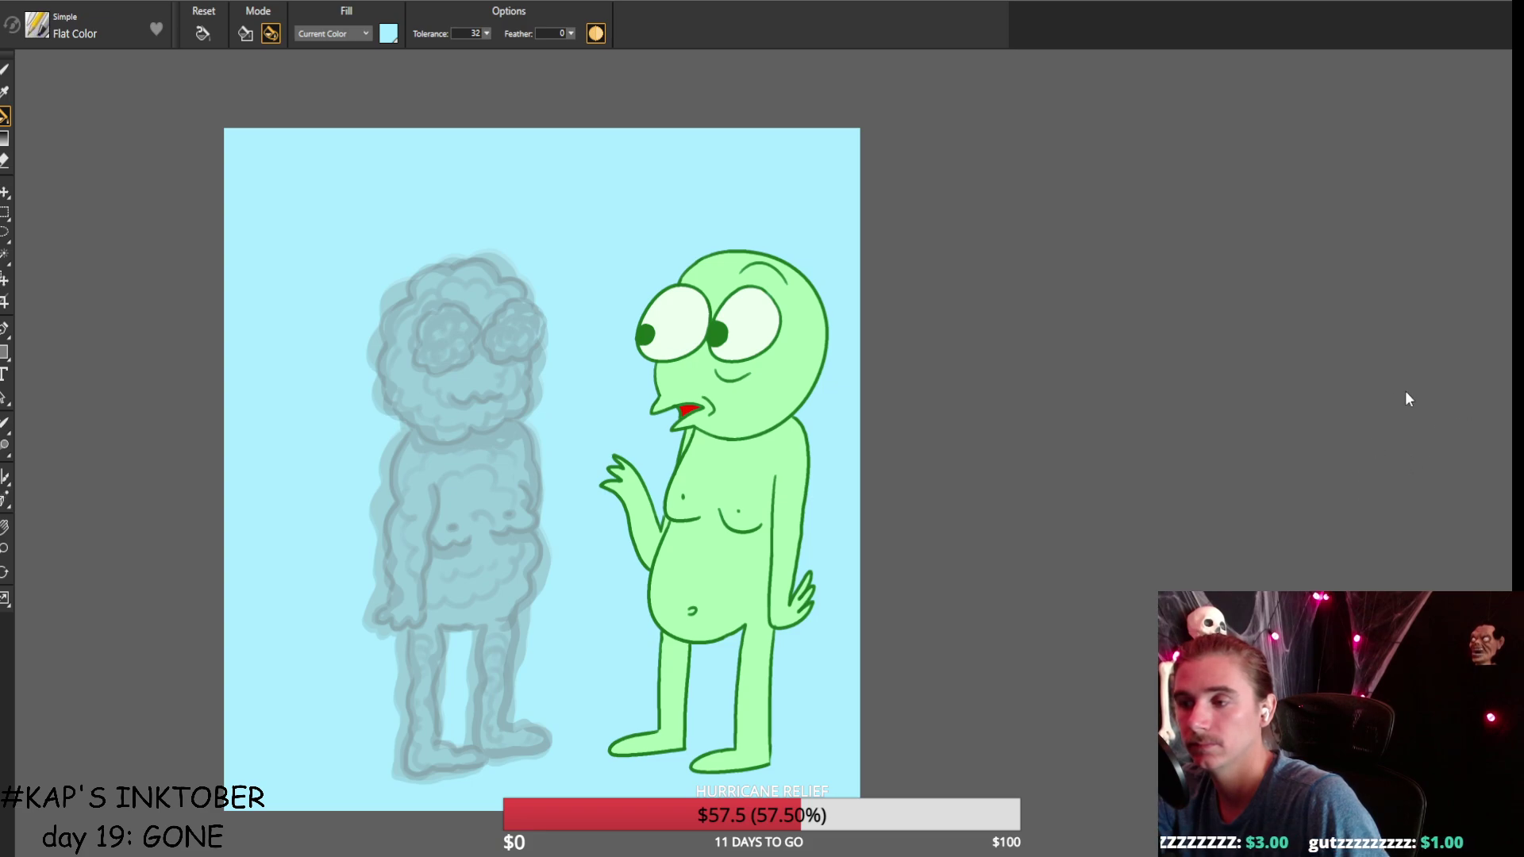
pyautogui.moveTo(1406, 392); pyautogui.dragTo(1421, 389)
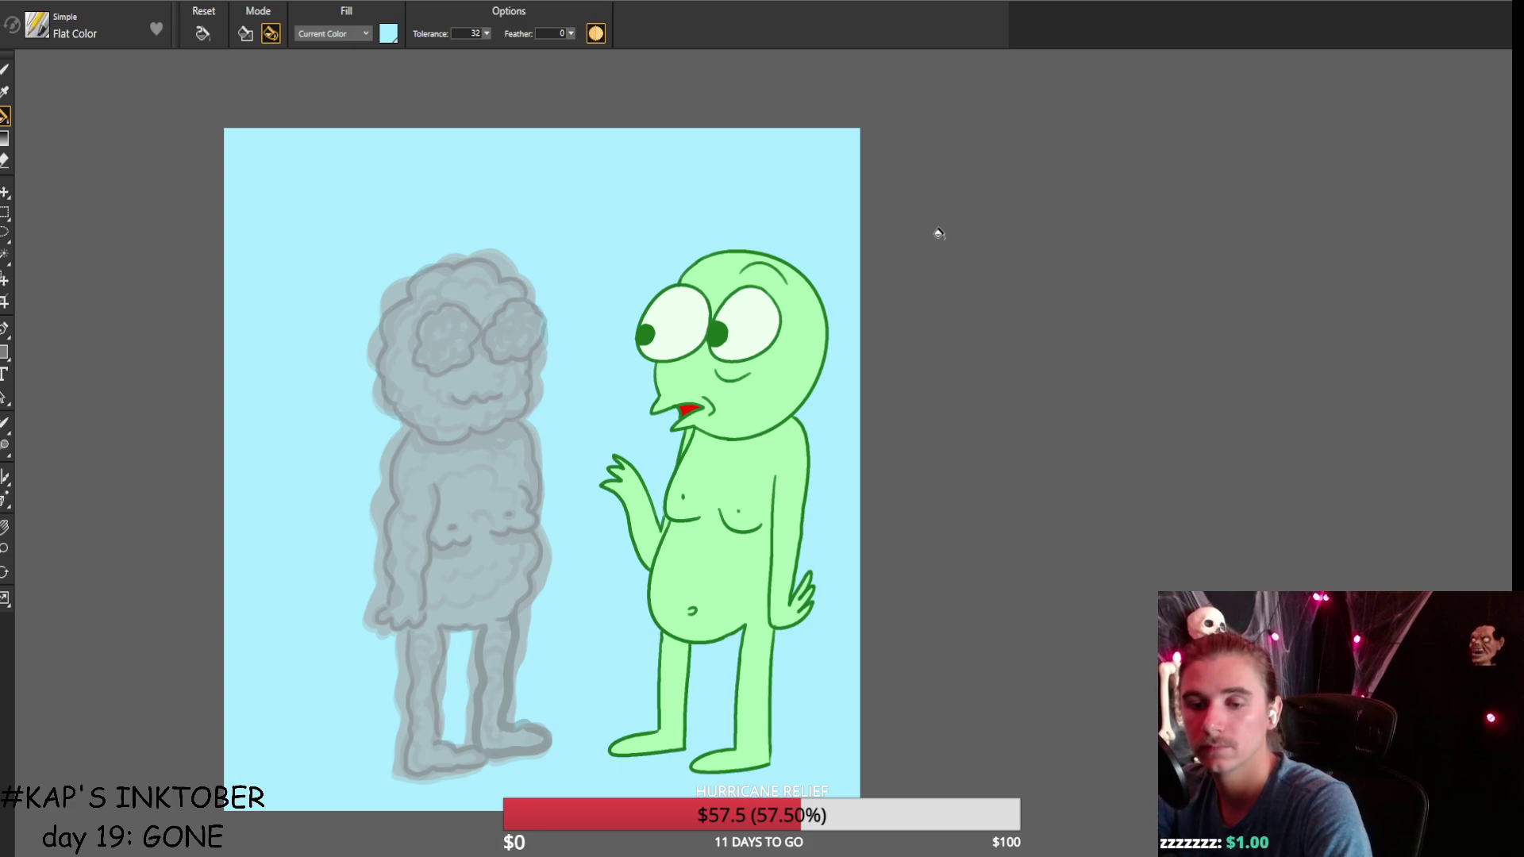
# Erase the linework of the gray figure's leg nearest the green figure and redraw it in the sampled outline color.
pyautogui.click(4, 161)
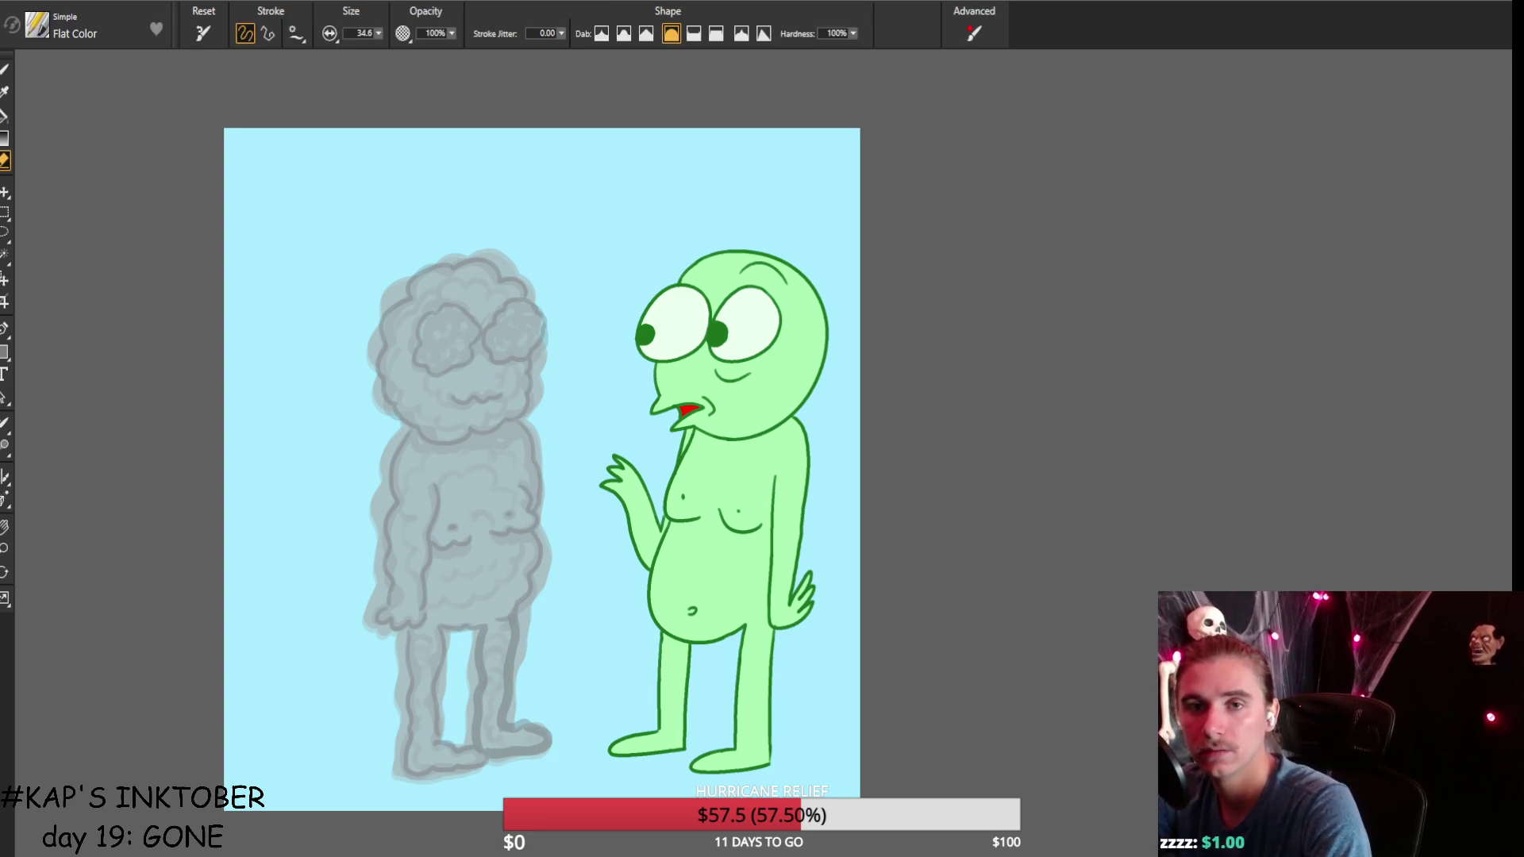
pyautogui.moveTo(484, 645)
pyautogui.mouseDown()
pyautogui.moveTo(468, 676)
pyautogui.moveTo(512, 696)
pyautogui.moveTo(523, 722)
pyautogui.moveTo(516, 673)
pyautogui.moveTo(558, 764)
pyautogui.moveTo(525, 717)
pyautogui.moveTo(515, 766)
pyautogui.moveTo(500, 720)
pyautogui.moveTo(465, 719)
pyautogui.moveTo(501, 749)
pyautogui.mouseUp()
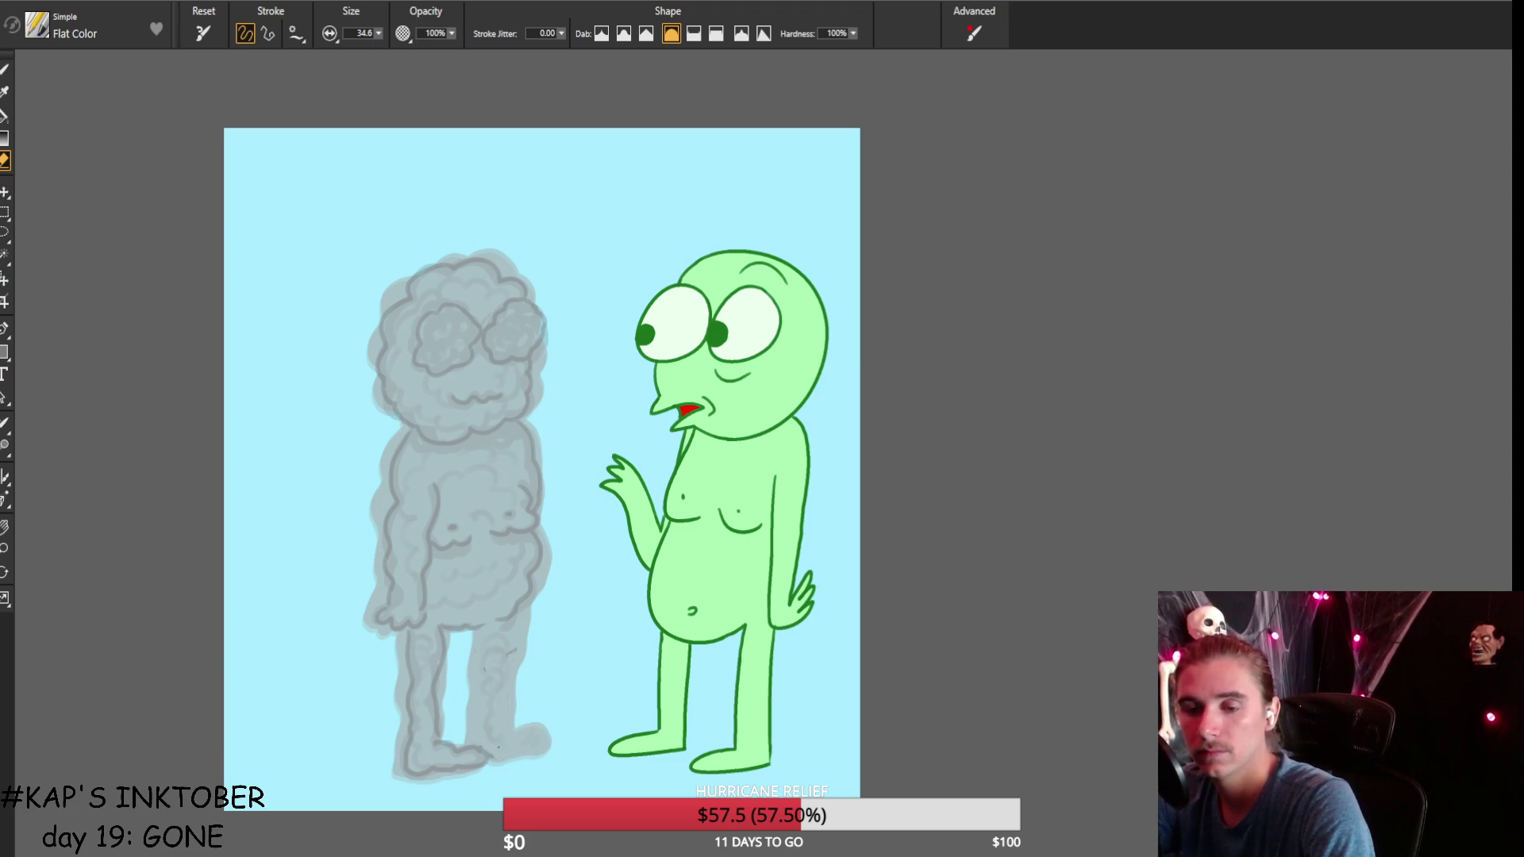
pyautogui.click(4, 70)
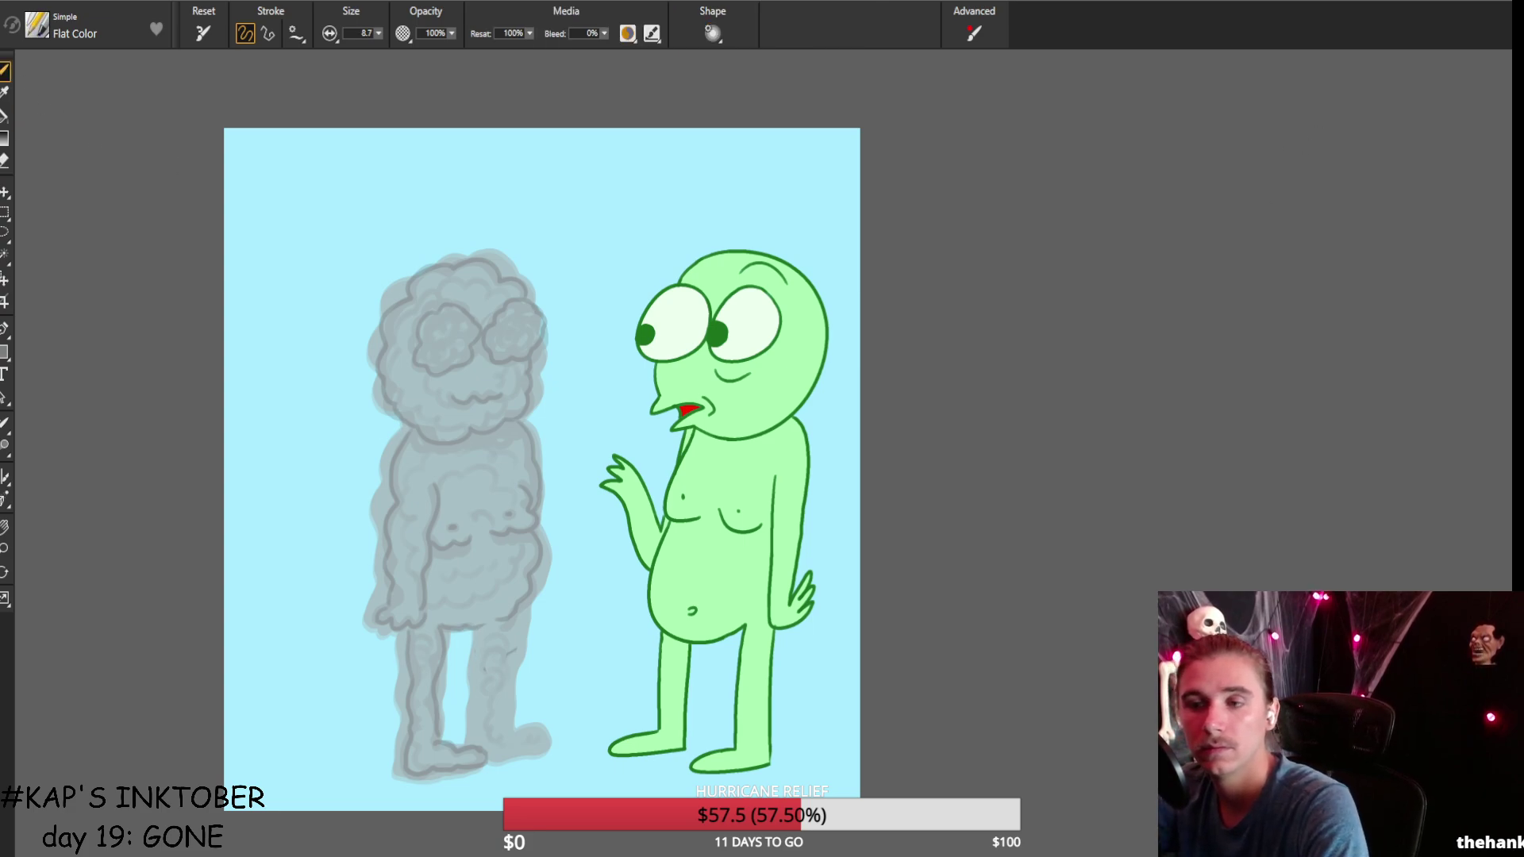
pyautogui.moveTo(1450, 391); pyautogui.dragTo(1493, 402)
pyautogui.press('d')
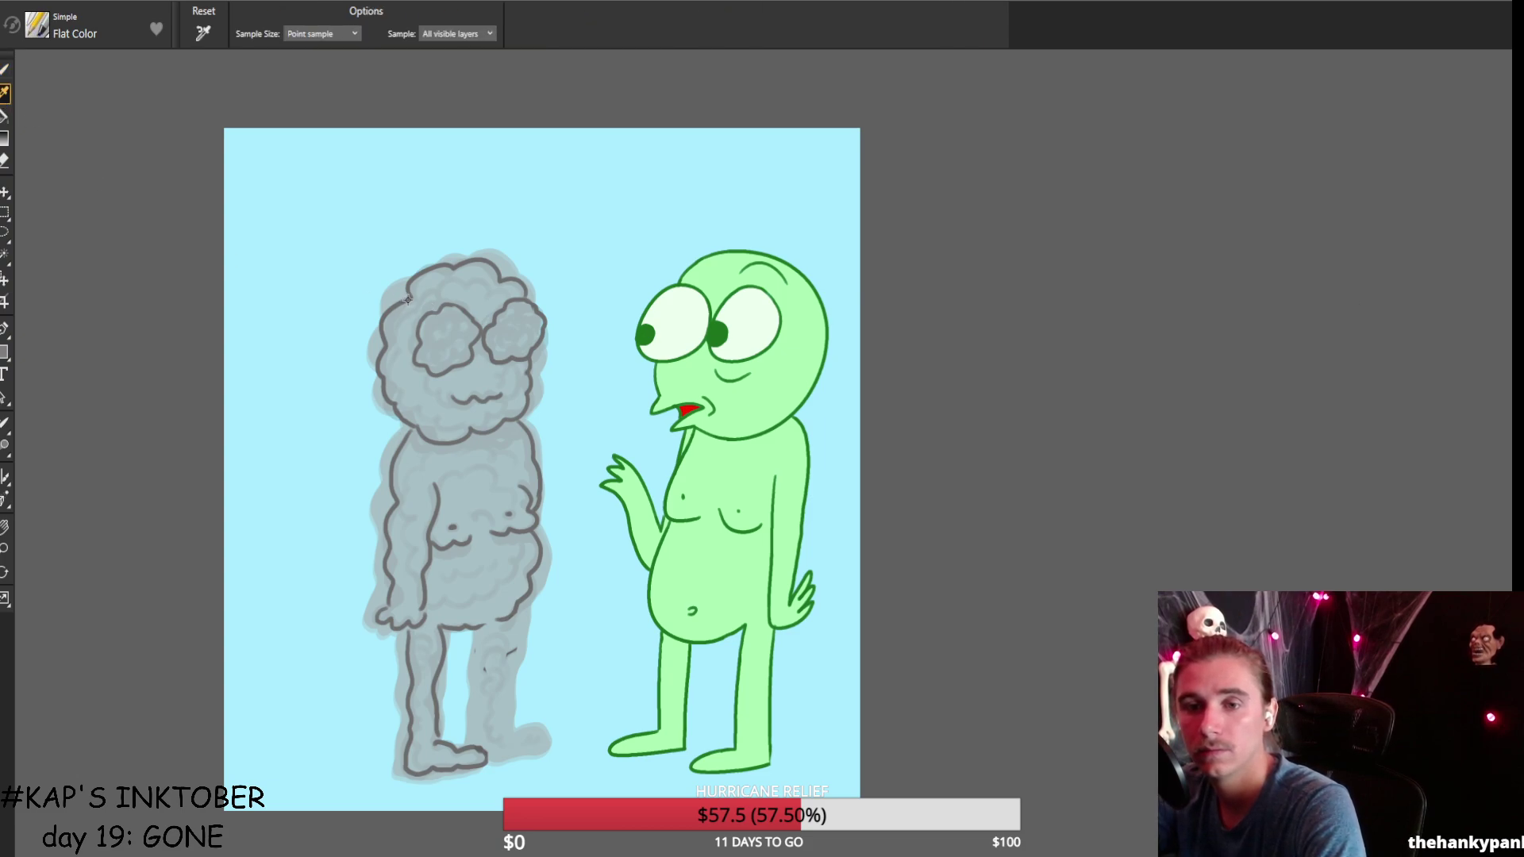
pyautogui.moveTo(1435, 389); pyautogui.dragTo(1417, 387)
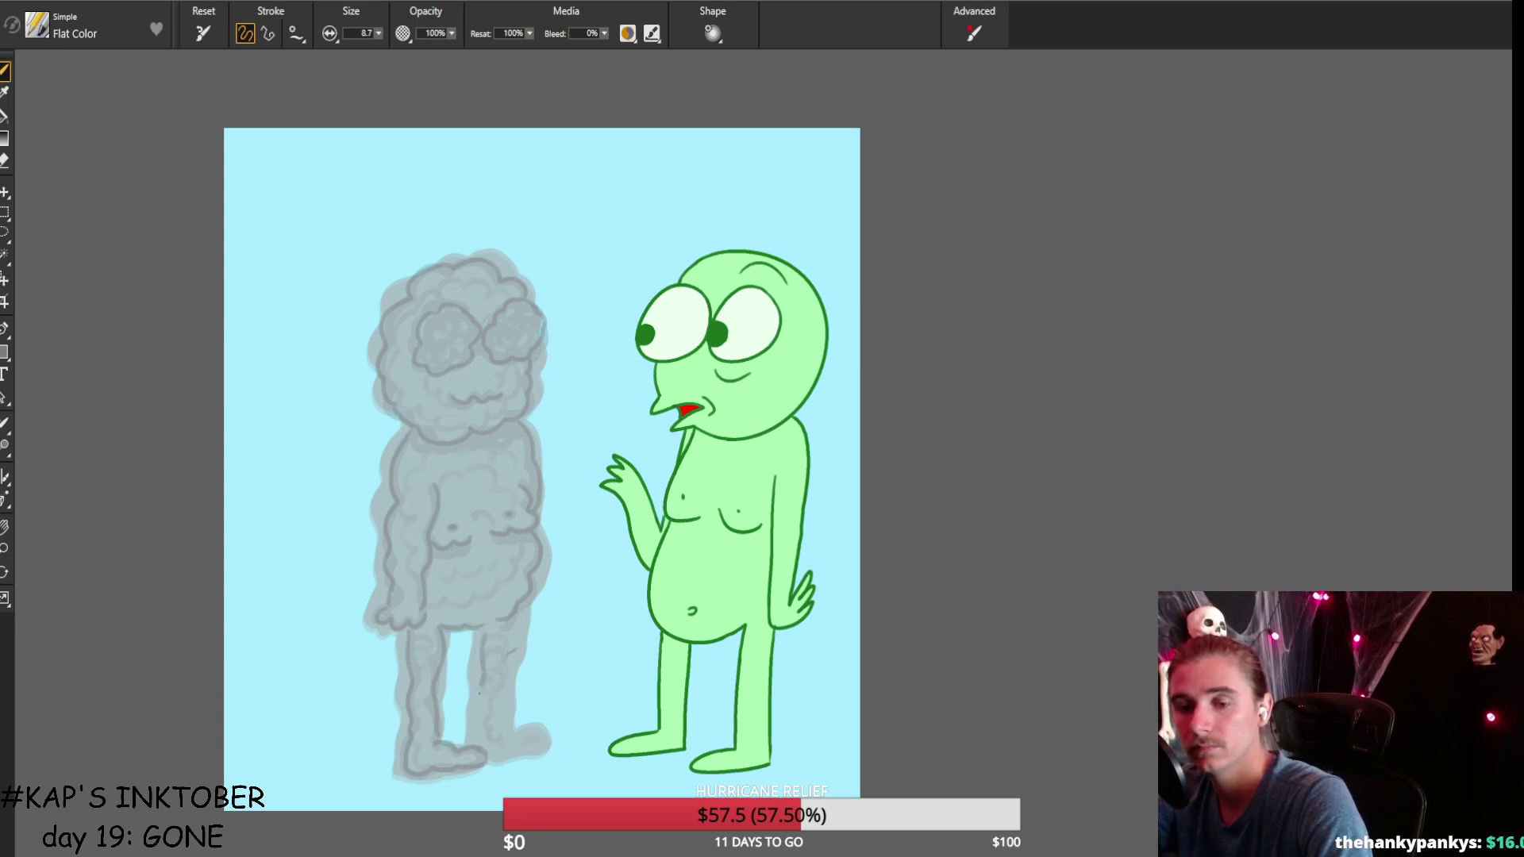
pyautogui.moveTo(481, 631)
pyautogui.mouseDown()
pyautogui.moveTo(474, 745)
pyautogui.moveTo(539, 743)
pyautogui.moveTo(516, 736)
pyautogui.mouseUp()
pyautogui.hotkey('ctrl', 'z')
pyautogui.moveTo(513, 622)
pyautogui.mouseDown()
pyautogui.moveTo(501, 739)
pyautogui.moveTo(548, 744)
pyautogui.moveTo(489, 757)
pyautogui.moveTo(513, 737)
pyautogui.moveTo(512, 615)
pyautogui.mouseUp()
pyautogui.hotkey('ctrl', 'z')
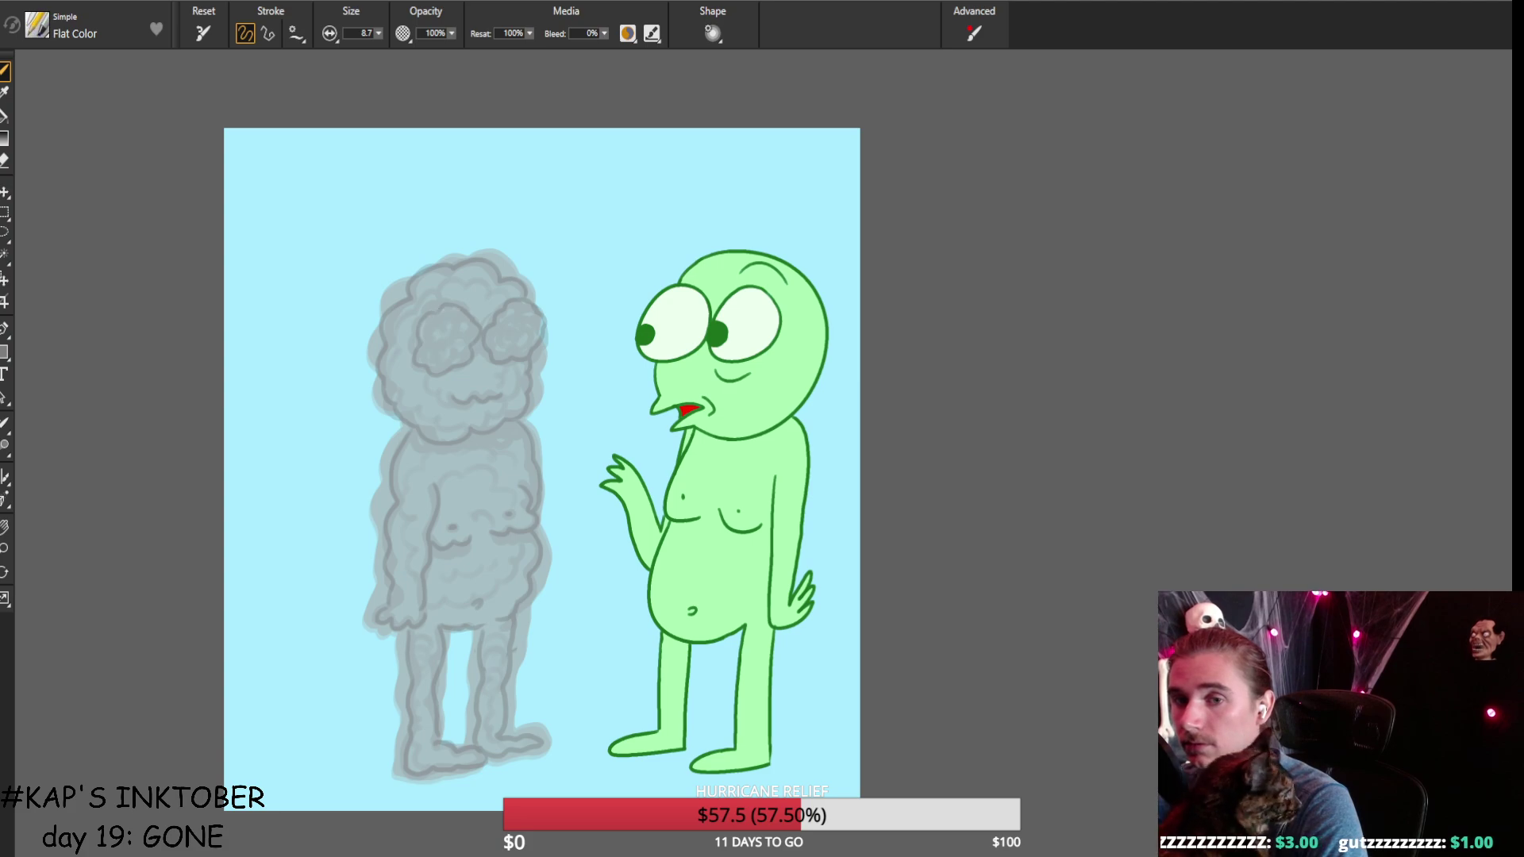
# Draw small cloud-shaped pupils inside both of the gray figure's eyes.
pyautogui.moveTo(411, 355)
pyautogui.mouseDown()
pyautogui.moveTo(463, 361)
pyautogui.moveTo(444, 312)
pyautogui.moveTo(466, 340)
pyautogui.moveTo(440, 334)
pyautogui.mouseUp()
pyautogui.hotkey('ctrl', 'z')
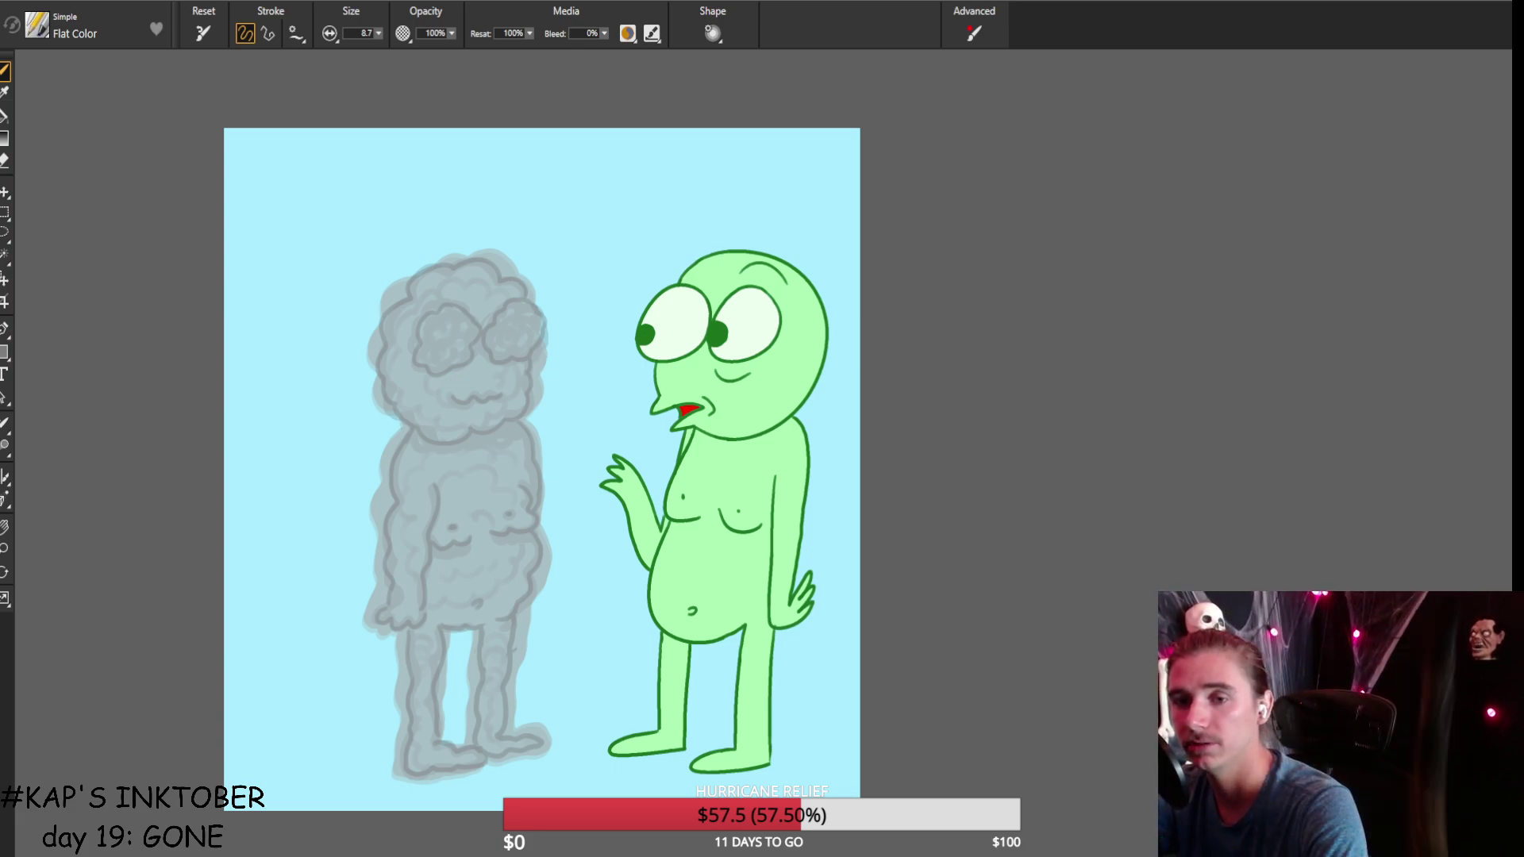
pyautogui.moveTo(454, 329)
pyautogui.mouseDown()
pyautogui.moveTo(427, 354)
pyautogui.moveTo(458, 346)
pyautogui.moveTo(445, 319)
pyautogui.moveTo(427, 339)
pyautogui.moveTo(452, 351)
pyautogui.moveTo(459, 327)
pyautogui.moveTo(512, 319)
pyautogui.moveTo(495, 343)
pyautogui.moveTo(511, 346)
pyautogui.moveTo(532, 320)
pyautogui.moveTo(430, 331)
pyautogui.moveTo(467, 344)
pyautogui.mouseUp()
pyautogui.hotkey('ctrl', 'z')
pyautogui.hotkey('ctrl', 'z')
pyautogui.hotkey('ctrl', 'z')
pyautogui.hotkey('ctrl', 'z')
pyautogui.hotkey('ctrl', 'z')
pyautogui.hotkey('ctrl', 'z')
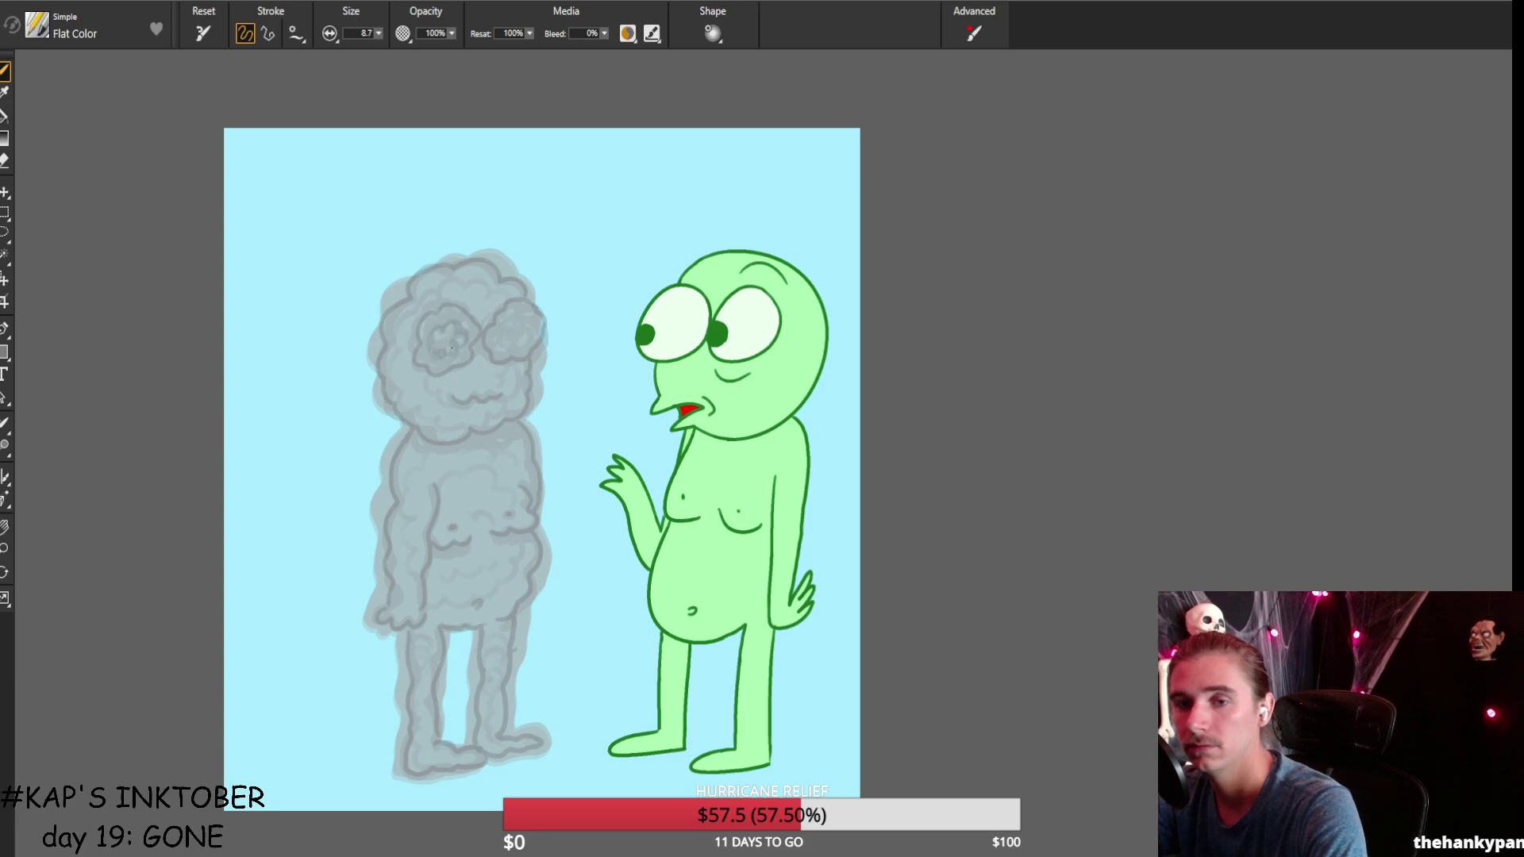
pyautogui.hotkey('ctrl', 'z')
pyautogui.hotkey('ctrl', 'z')
pyautogui.moveTo(456, 326)
pyautogui.mouseDown()
pyautogui.moveTo(430, 346)
pyautogui.moveTo(448, 355)
pyautogui.moveTo(460, 338)
pyautogui.moveTo(444, 318)
pyautogui.moveTo(503, 323)
pyautogui.moveTo(502, 340)
pyautogui.moveTo(523, 345)
pyautogui.moveTo(525, 324)
pyautogui.moveTo(509, 318)
pyautogui.moveTo(496, 335)
pyautogui.moveTo(509, 348)
pyautogui.moveTo(533, 322)
pyautogui.mouseUp()
pyautogui.hotkey('ctrl', 'z')
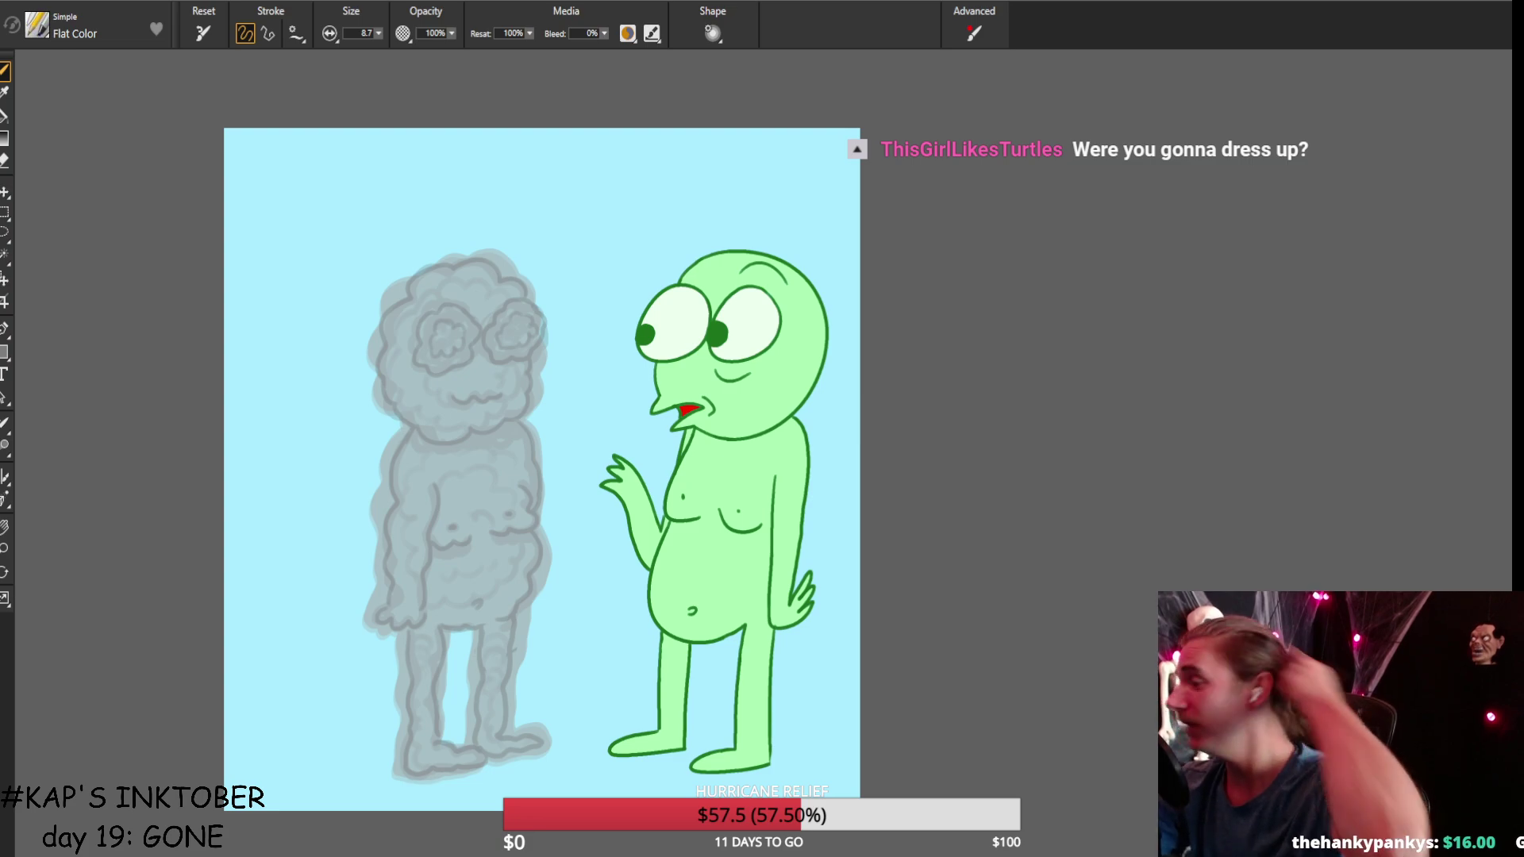
# Try touching up the cloud-shaped pupil in the gray figure's eye nearest the green figure.
pyautogui.moveTo(524, 334)
pyautogui.mouseDown()
pyautogui.moveTo(508, 326)
pyautogui.moveTo(506, 340)
pyautogui.moveTo(520, 322)
pyautogui.moveTo(511, 348)
pyautogui.moveTo(520, 323)
pyautogui.mouseUp()
pyautogui.hotkey('ctrl', 'z')
pyautogui.hotkey('ctrl', 'z')
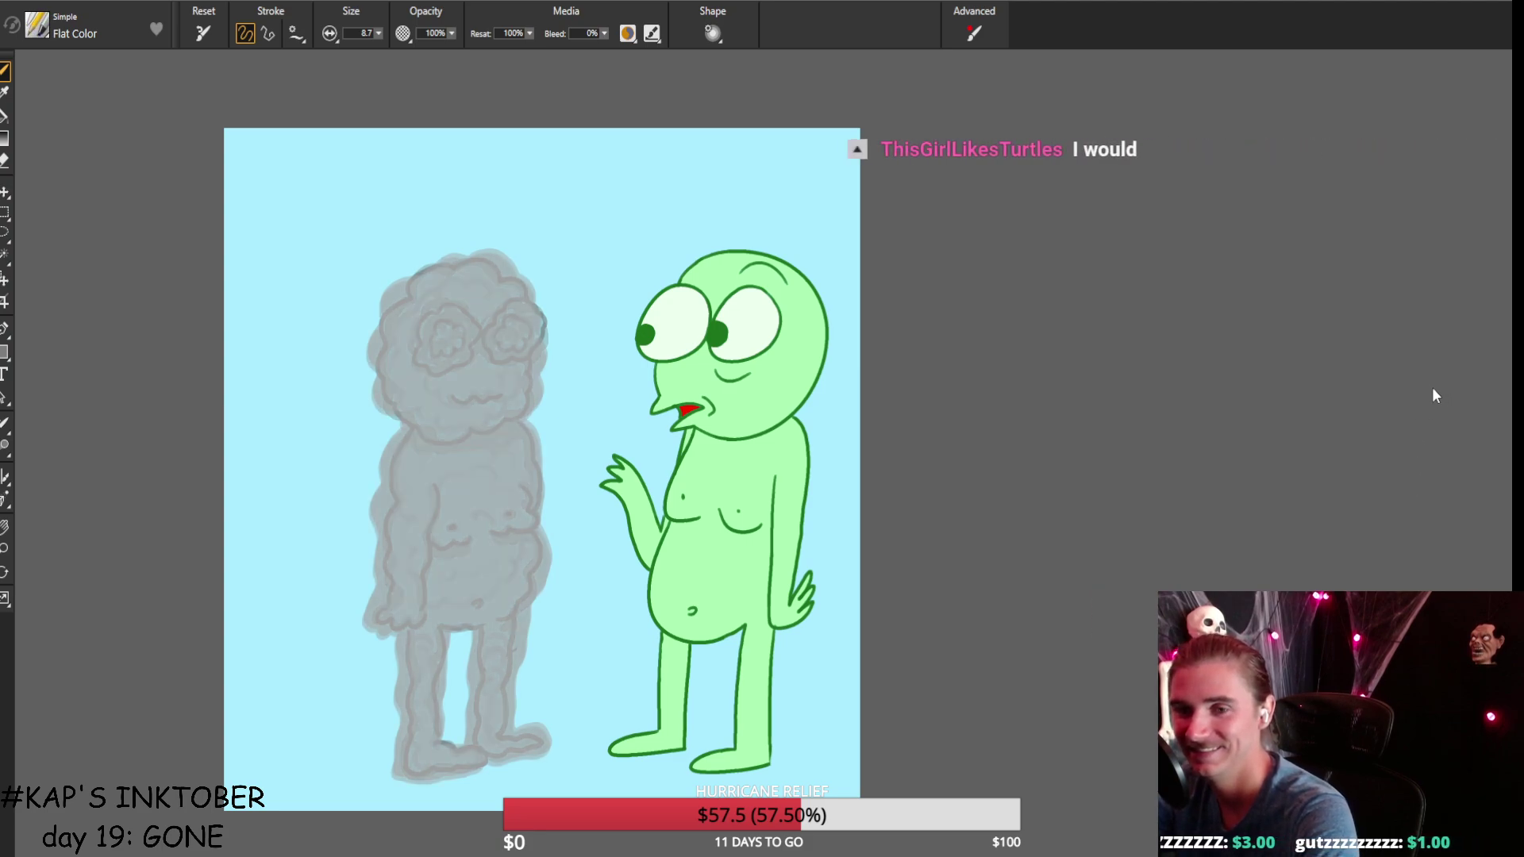
# Move the gray figure's hazy outer layer slightly left so it extends beyond the figure's back side.
pyautogui.click(5, 192)
pyautogui.moveTo(398, 337); pyautogui.dragTo(385, 334)
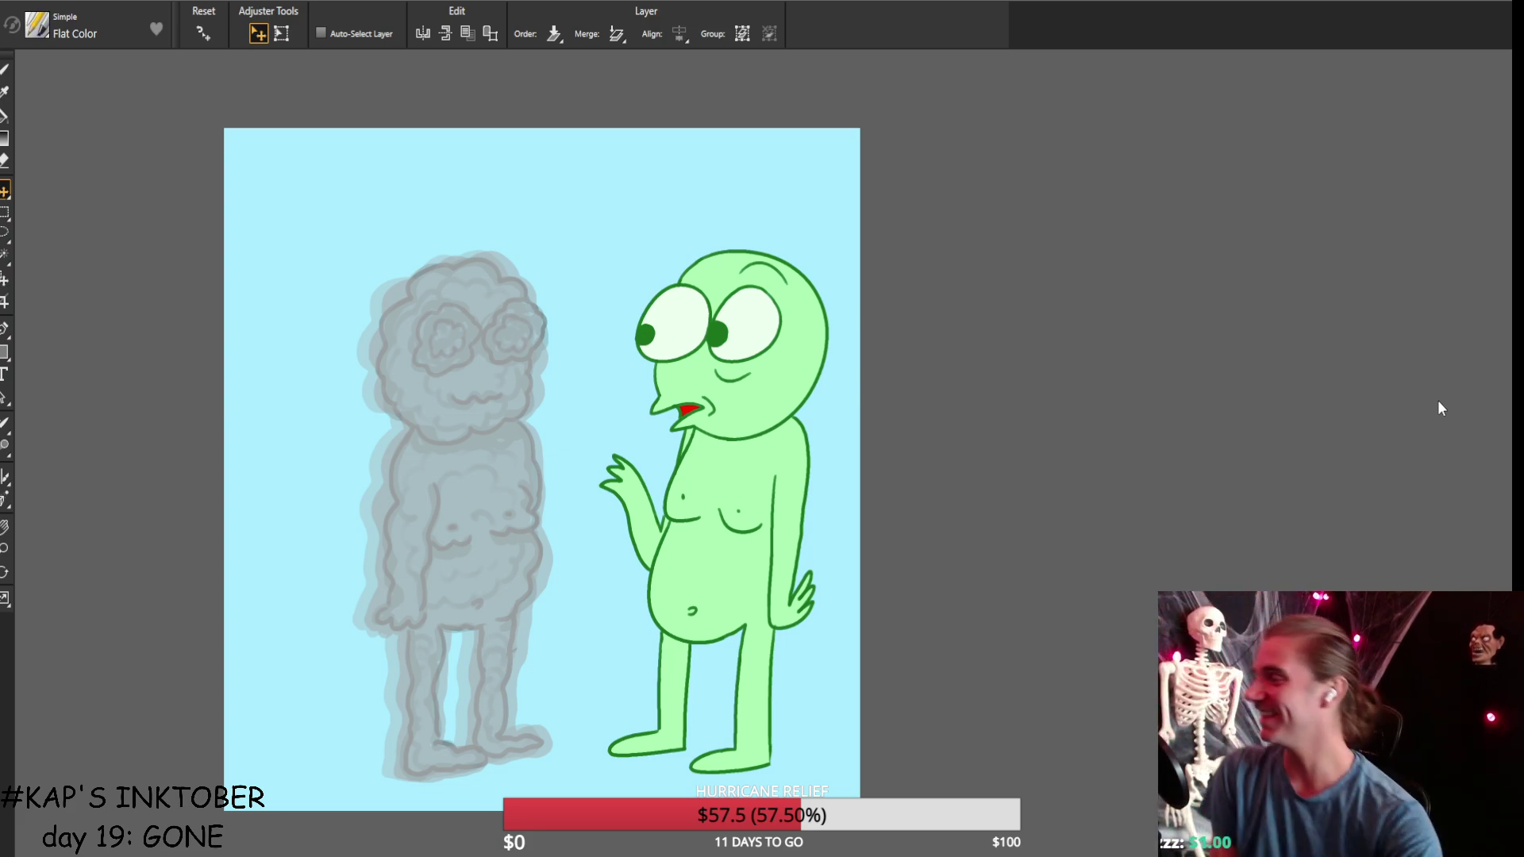
pyautogui.click(1356, 551)
pyautogui.click(1355, 554)
pyautogui.click(1354, 553)
pyautogui.click(1357, 553)
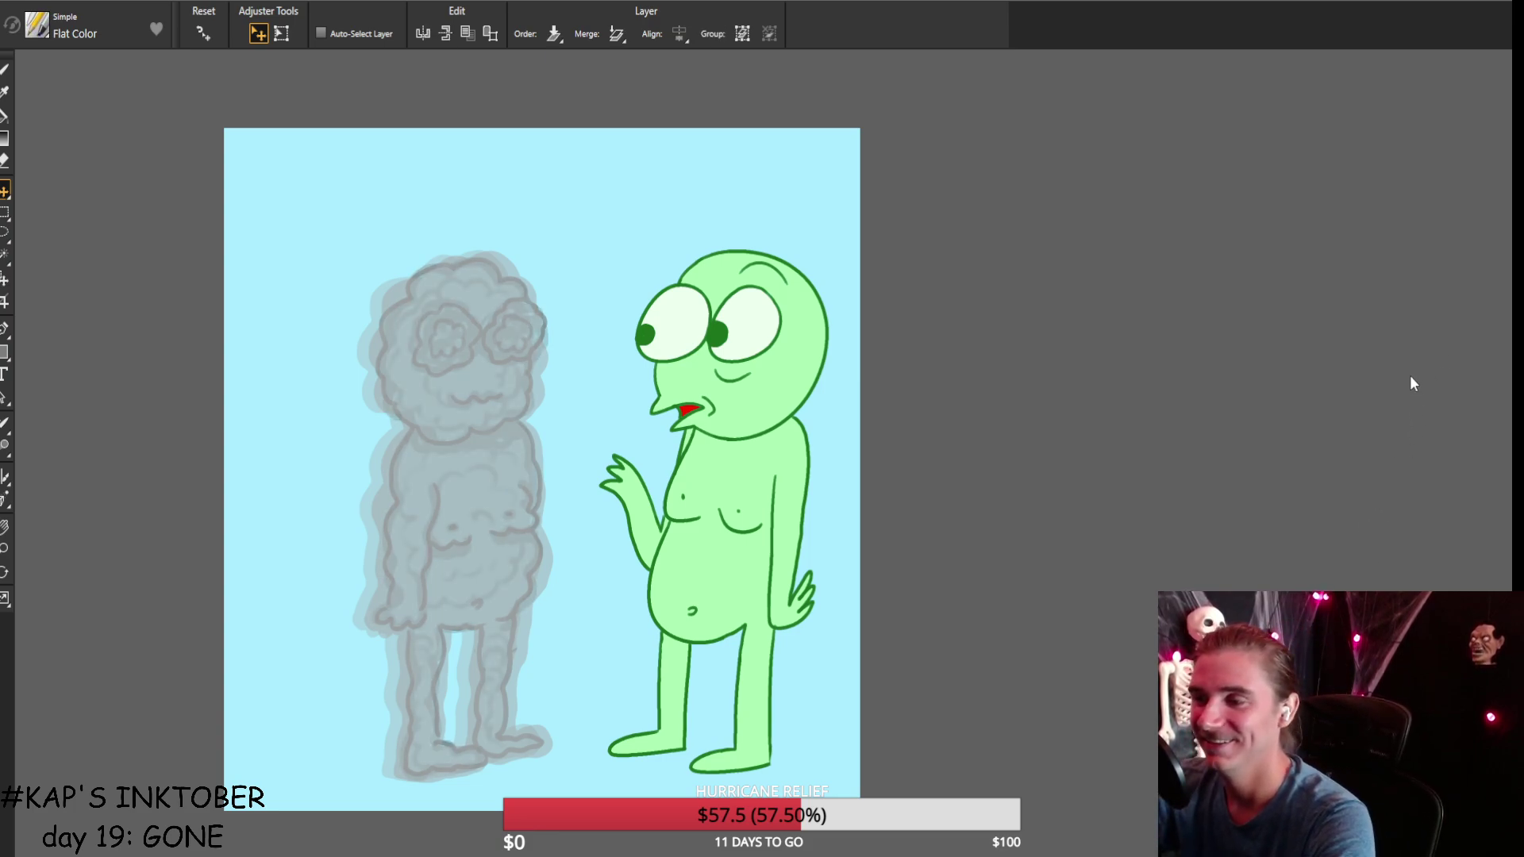
pyautogui.click(1422, 395)
pyautogui.hotkey('ctrl', 'z')
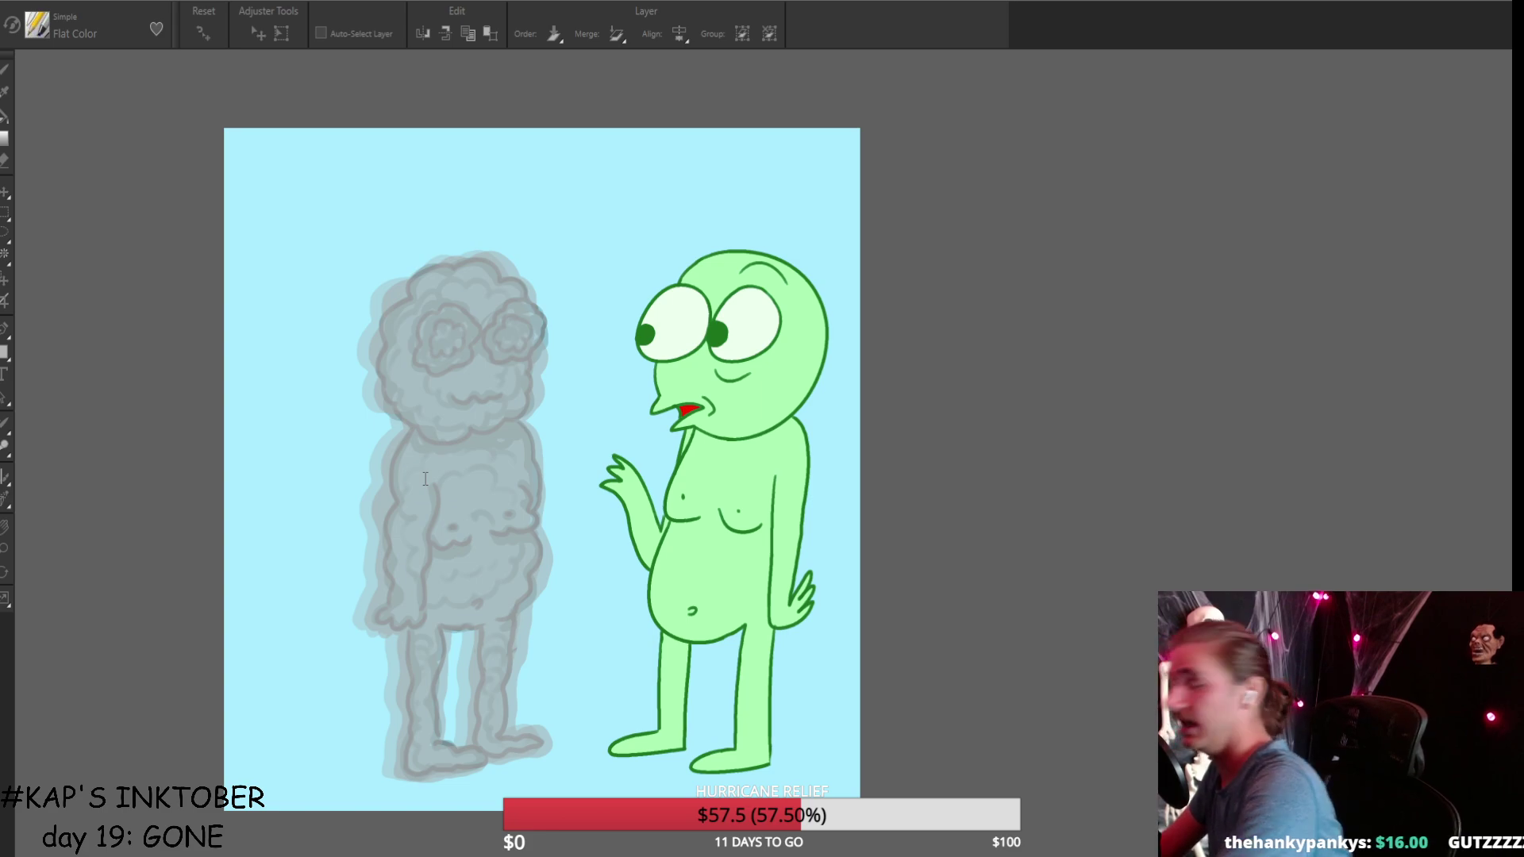
# Try drawing small puffs in the open space around the gray figure with the brush size at 8.7.
pyautogui.press('f')
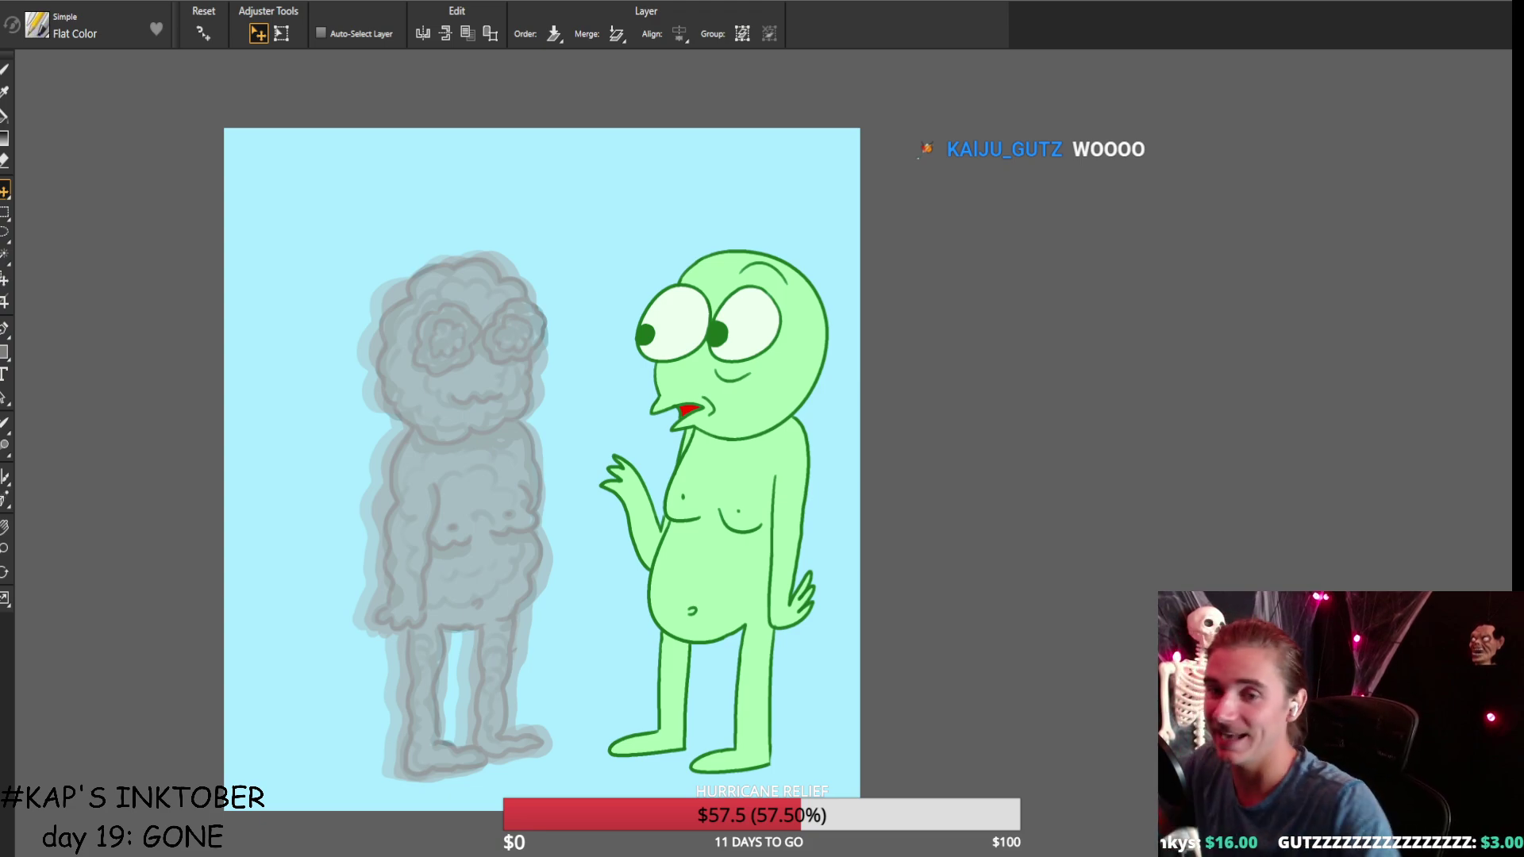
pyautogui.press('b')
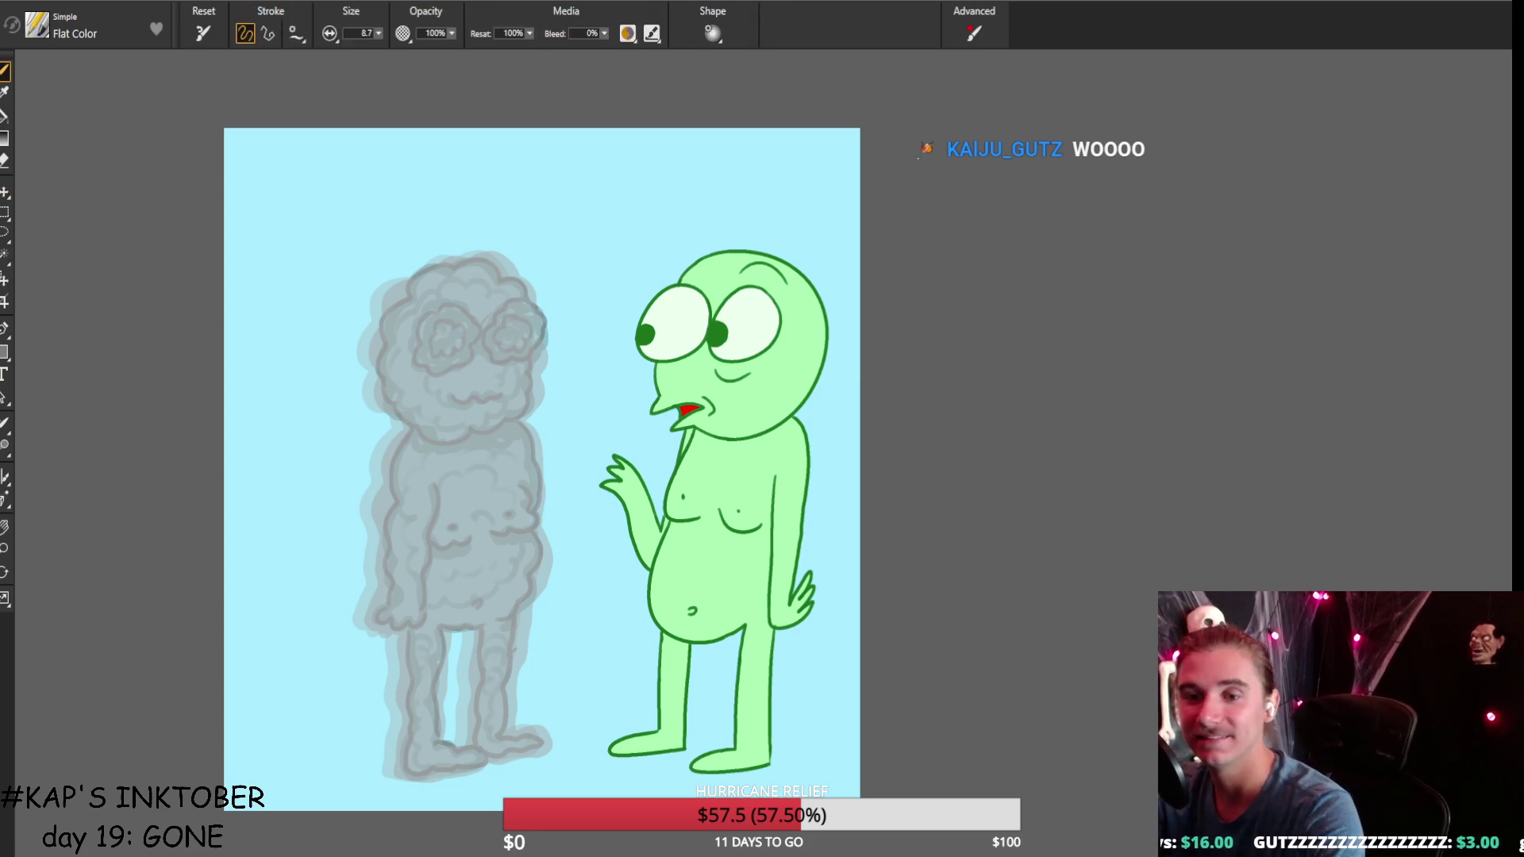
pyautogui.moveTo(554, 416); pyautogui.dragTo(567, 411)
pyautogui.hotkey('ctrl', 'z')
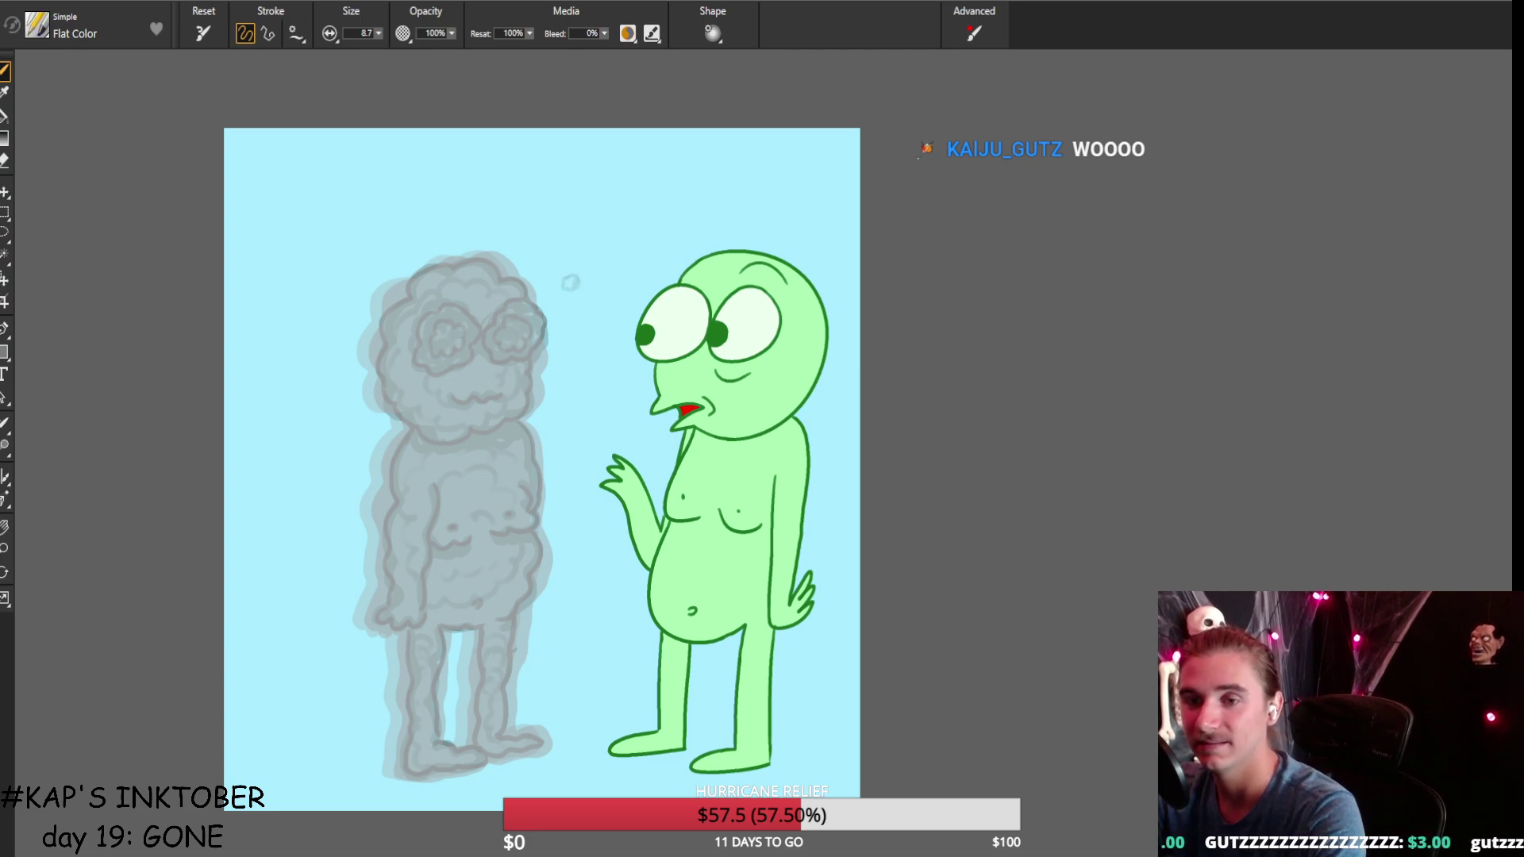
pyautogui.moveTo(565, 446); pyautogui.dragTo(578, 438)
pyautogui.moveTo(330, 560)
pyautogui.mouseDown()
pyautogui.moveTo(346, 559)
pyautogui.moveTo(336, 551)
pyautogui.mouseUp()
pyautogui.hotkey('ctrl', 'z')
pyautogui.hotkey('ctrl', 'z')
pyautogui.hotkey('ctrl', 'z')
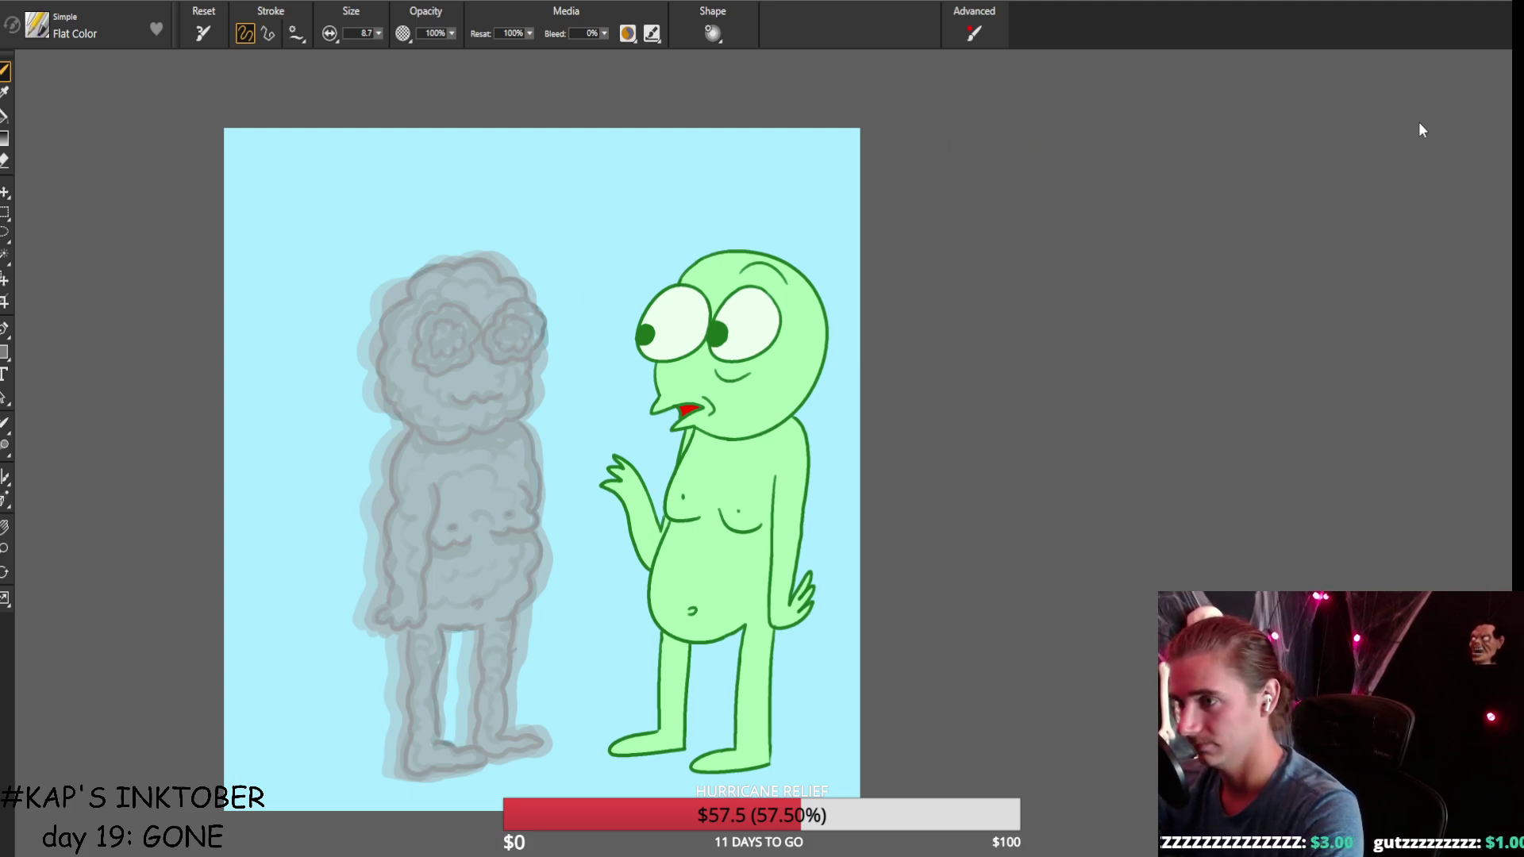
# Try drawing black motion lines fanning out to the left of the gray figure at brush size 8.7.
pyautogui.moveTo(420, 328); pyautogui.dragTo(309, 398)
pyautogui.hotkey('ctrl', 'z')
pyautogui.moveTo(411, 371); pyautogui.dragTo(312, 436)
pyautogui.moveTo(435, 736); pyautogui.dragTo(281, 636)
pyautogui.moveTo(426, 672); pyautogui.dragTo(303, 617)
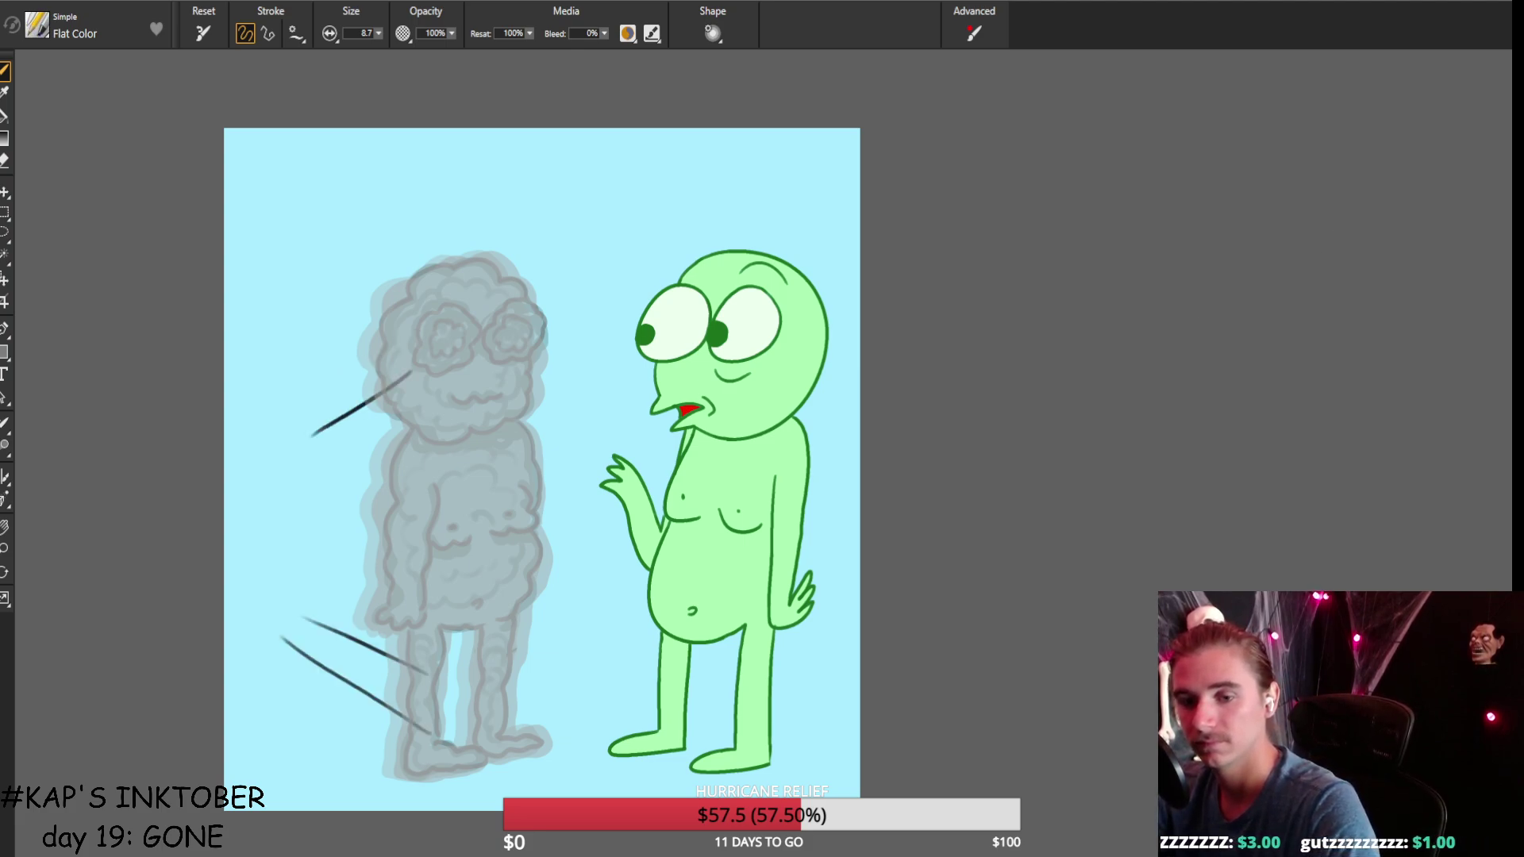
pyautogui.moveTo(426, 589); pyautogui.dragTo(340, 577)
pyautogui.moveTo(426, 519); pyautogui.dragTo(348, 536)
pyautogui.moveTo(430, 466); pyautogui.dragTo(362, 488)
pyautogui.hotkey('ctrl', 'z')
pyautogui.hotkey('ctrl', 'z')
pyautogui.hotkey('ctrl', 'z')
pyautogui.hotkey('ctrl', 'z')
# Try thinner motion lines to the left of the gray figure with the brush size reduced to 5.3.
pyautogui.hotkey('ctrl', 'z')
pyautogui.press('[')
pyautogui.press('[')
pyautogui.press('[')
pyautogui.hotkey('ctrl', 'z')
pyautogui.moveTo(424, 350); pyautogui.dragTo(300, 469)
pyautogui.hotkey('ctrl', 'z')
pyautogui.moveTo(431, 354); pyautogui.dragTo(314, 457)
pyautogui.hotkey('ctrl', 'z')
pyautogui.moveTo(386, 401); pyautogui.dragTo(300, 469)
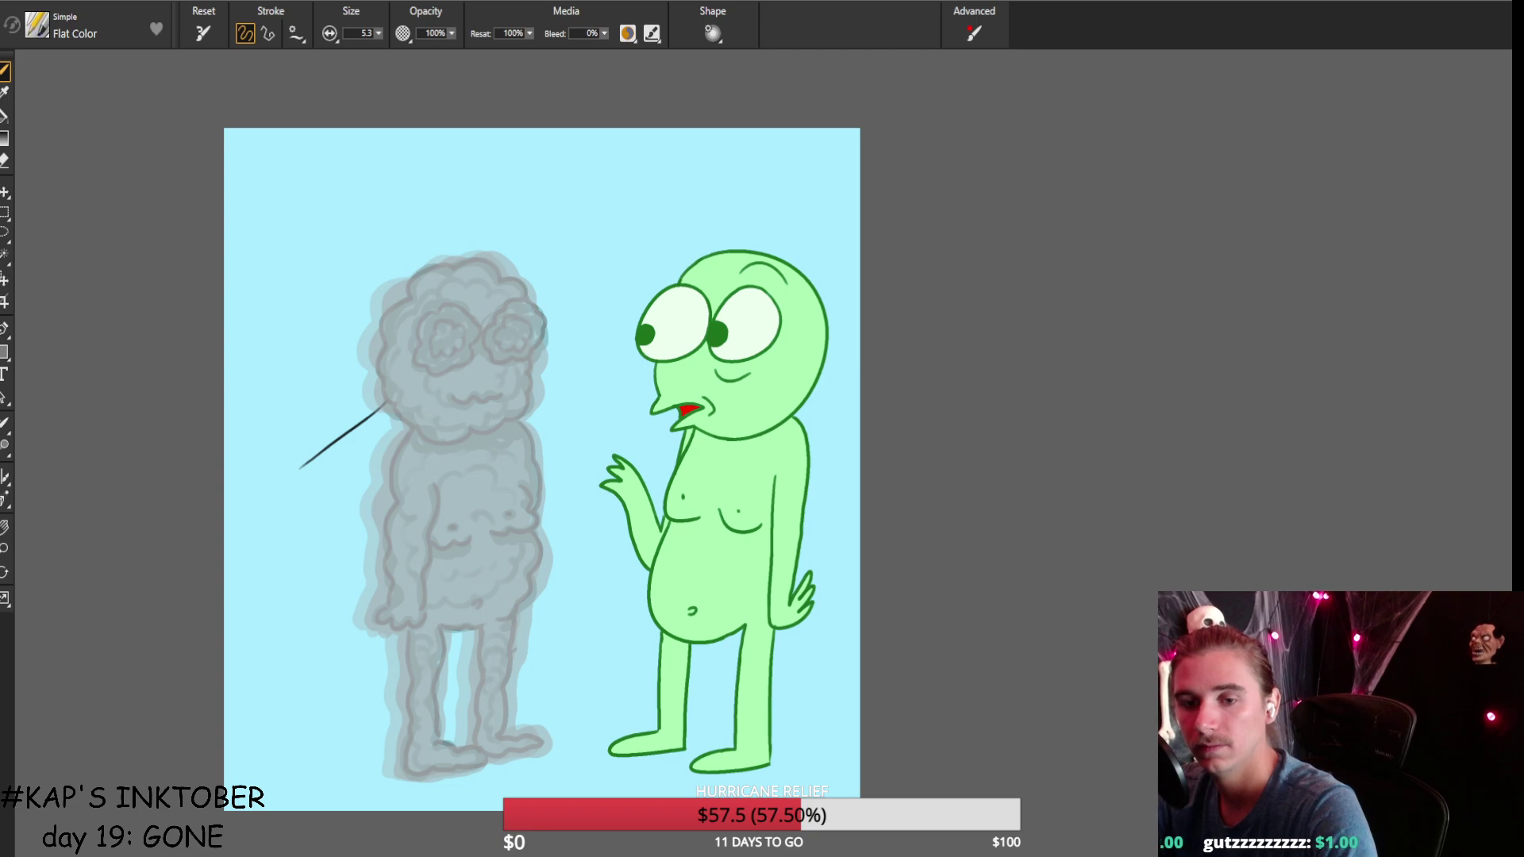
pyautogui.moveTo(411, 725)
pyautogui.mouseDown()
pyautogui.moveTo(294, 623)
pyautogui.moveTo(302, 575)
pyautogui.mouseUp()
pyautogui.moveTo(407, 553); pyautogui.dragTo(320, 532)
pyautogui.moveTo(405, 473); pyautogui.dragTo(337, 484)
pyautogui.moveTo(408, 427); pyautogui.dragTo(355, 444)
pyautogui.moveTo(418, 521); pyautogui.dragTo(353, 518)
pyautogui.hotkey('ctrl', 'z')
pyautogui.hotkey('ctrl', 'z')
pyautogui.moveTo(408, 431); pyautogui.dragTo(334, 467)
pyautogui.hotkey('ctrl', 'z')
pyautogui.moveTo(421, 512)
pyautogui.mouseDown()
pyautogui.moveTo(301, 502)
pyautogui.moveTo(403, 572)
pyautogui.mouseUp()
pyautogui.hotkey('ctrl', 'z')
pyautogui.moveTo(305, 603); pyautogui.dragTo(402, 651)
pyautogui.hotkey('ctrl', 'z')
pyautogui.hotkey('ctrl', 'z')
pyautogui.hotkey('ctrl', 'z')
pyautogui.hotkey('ctrl', 'z')
pyautogui.hotkey('ctrl', 'z')
pyautogui.hotkey('ctrl', 'z')
pyautogui.hotkey('ctrl', 'z')
pyautogui.hotkey('ctrl', 'z')
pyautogui.hotkey('ctrl', 'z')
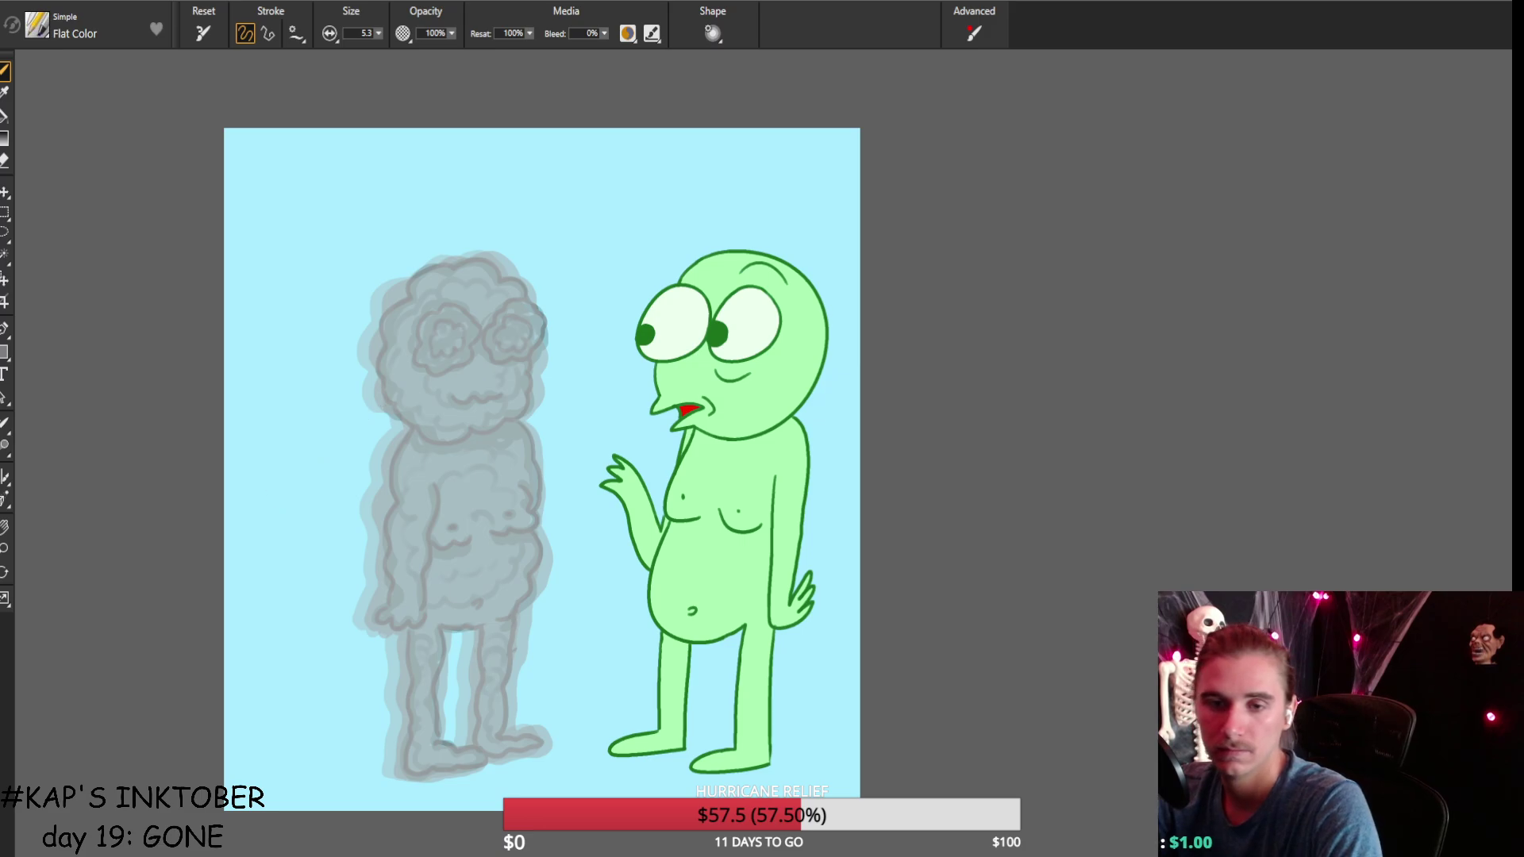
# Sketch the head, rear arm and start of the torso of a tiny figure left of the gray figure in dark red at brush size 2.9.
pyautogui.moveTo(541, 529); pyautogui.dragTo(714, 485)
pyautogui.scroll(2, 620, 502)
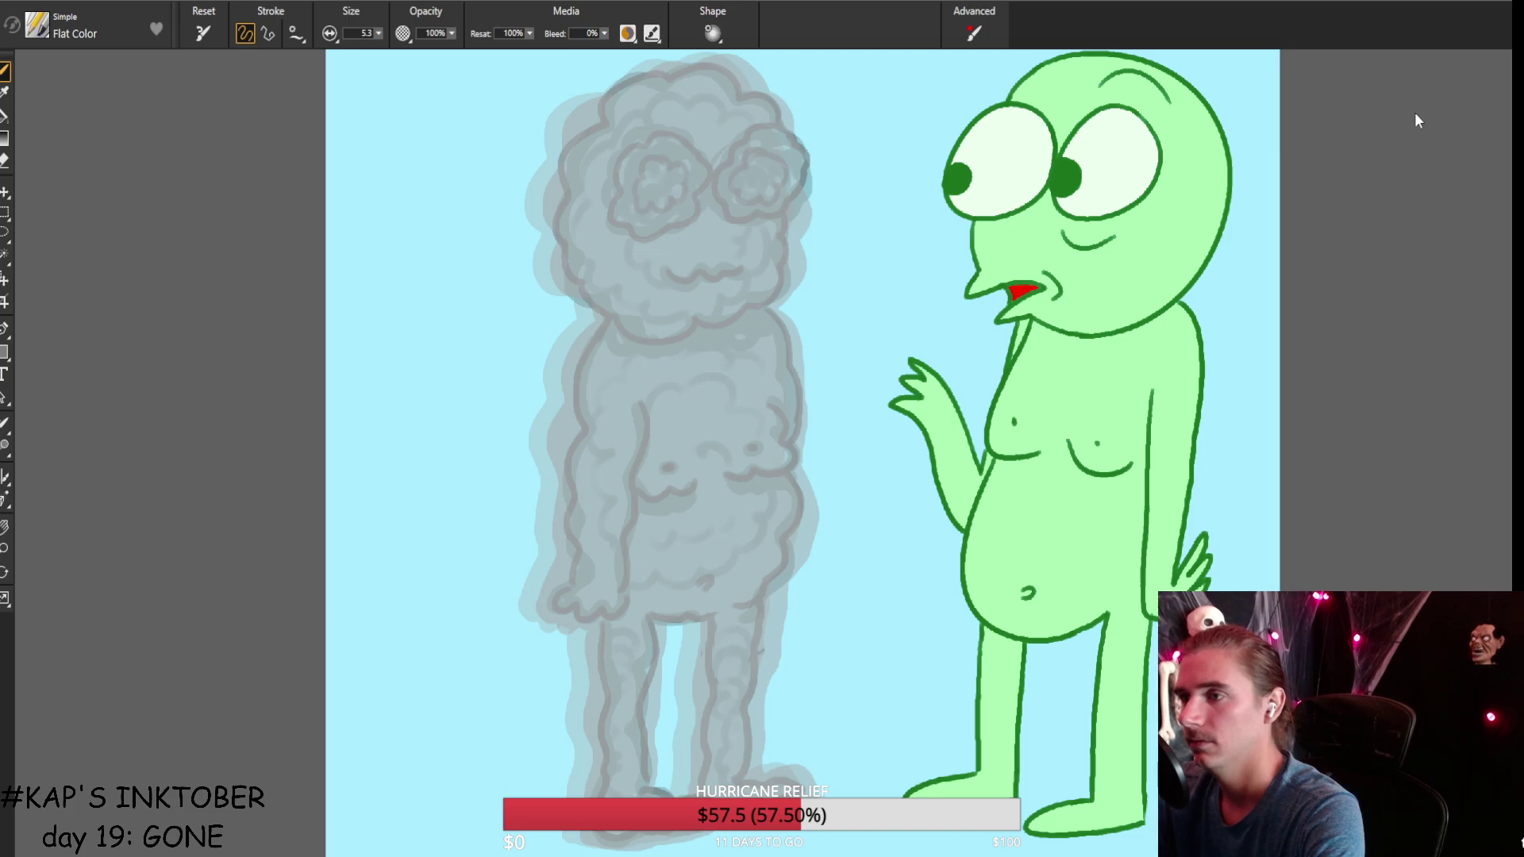
pyautogui.hotkey('ctrl', '+')
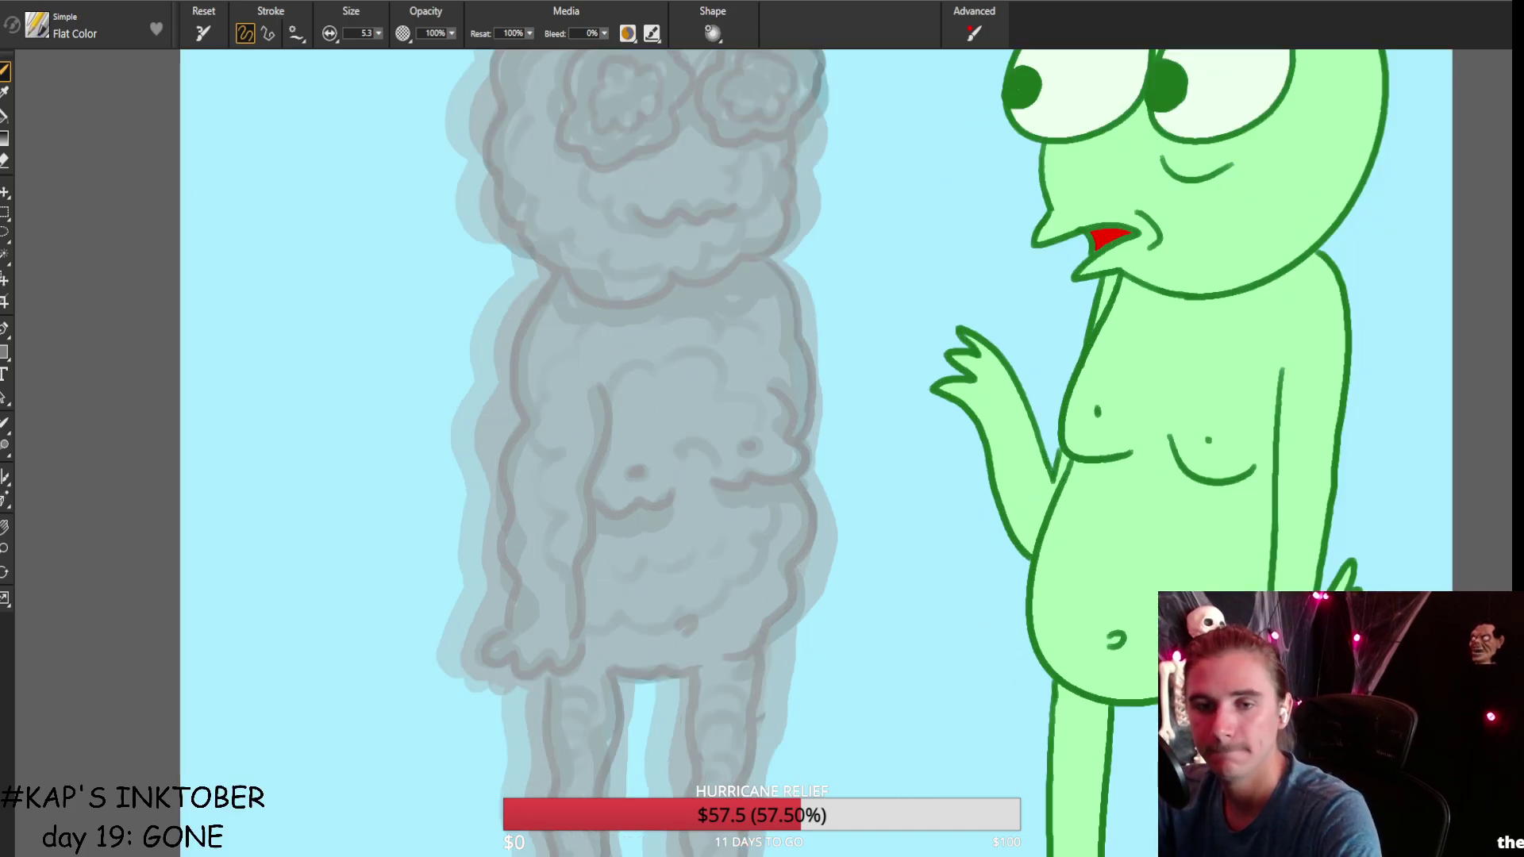
pyautogui.moveTo(379, 33); pyautogui.dragTo(374, 45)
pyautogui.moveTo(279, 330)
pyautogui.mouseDown()
pyautogui.moveTo(236, 362)
pyautogui.moveTo(230, 316)
pyautogui.moveTo(278, 410)
pyautogui.moveTo(304, 407)
pyautogui.moveTo(289, 394)
pyautogui.moveTo(290, 416)
pyautogui.moveTo(321, 410)
pyautogui.moveTo(309, 413)
pyautogui.moveTo(304, 355)
pyautogui.moveTo(313, 390)
pyautogui.moveTo(330, 344)
pyautogui.moveTo(331, 382)
pyautogui.mouseUp()
pyautogui.hotkey('ctrl', 'z')
pyautogui.hotkey('ctrl', 'z')
pyautogui.hotkey('ctrl', 'z')
pyautogui.hotkey('ctrl', 'z')
pyautogui.hotkey('ctrl', 'z')
pyautogui.hotkey('ctrl', 'z')
pyautogui.hotkey('ctrl', 'z')
pyautogui.hotkey('ctrl', 'z')
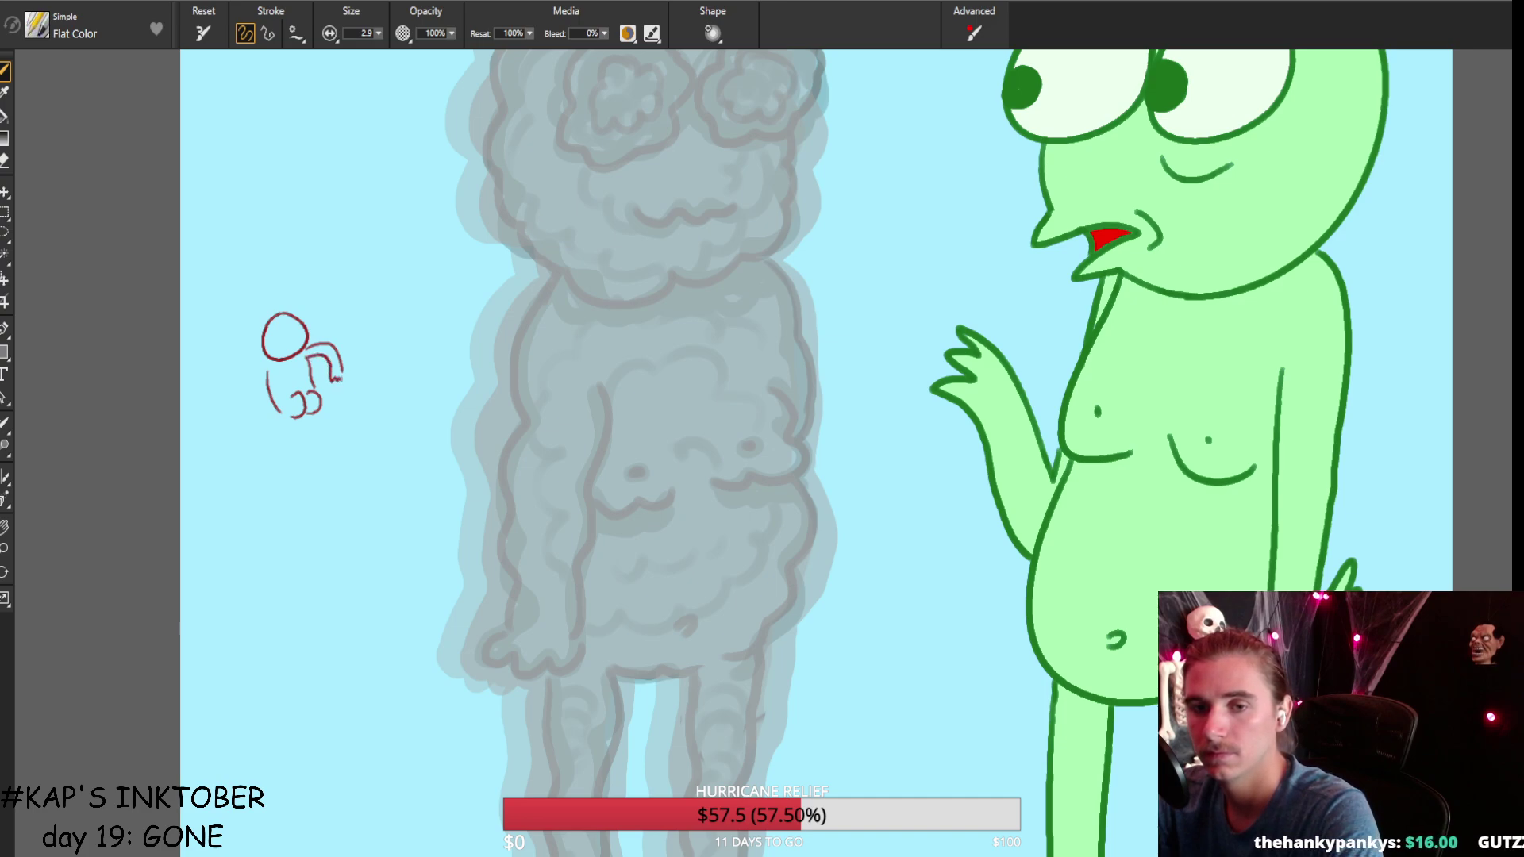
# Draw the tiny figure's raised front arm and two bent legs in a running pose.
pyautogui.moveTo(244, 333)
pyautogui.mouseDown()
pyautogui.moveTo(266, 358)
pyautogui.moveTo(242, 364)
pyautogui.mouseUp()
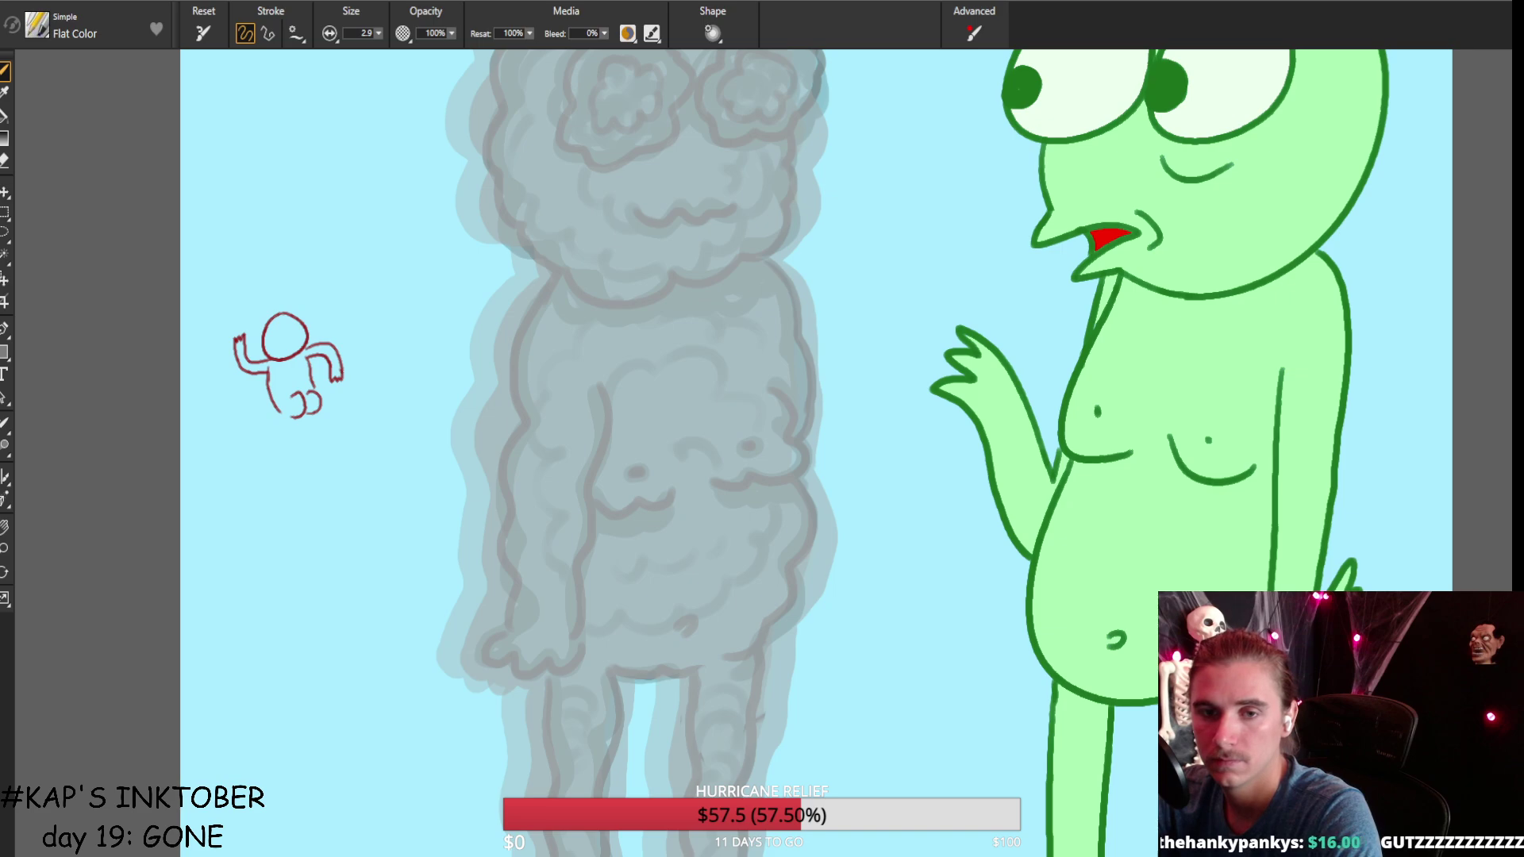
pyautogui.hotkey('ctrl', 'z')
pyautogui.moveTo(268, 358)
pyautogui.mouseDown()
pyautogui.moveTo(252, 383)
pyautogui.moveTo(267, 376)
pyautogui.moveTo(257, 432)
pyautogui.moveTo(246, 418)
pyautogui.moveTo(322, 435)
pyautogui.moveTo(342, 408)
pyautogui.mouseUp()
pyautogui.hotkey('ctrl', 'z')
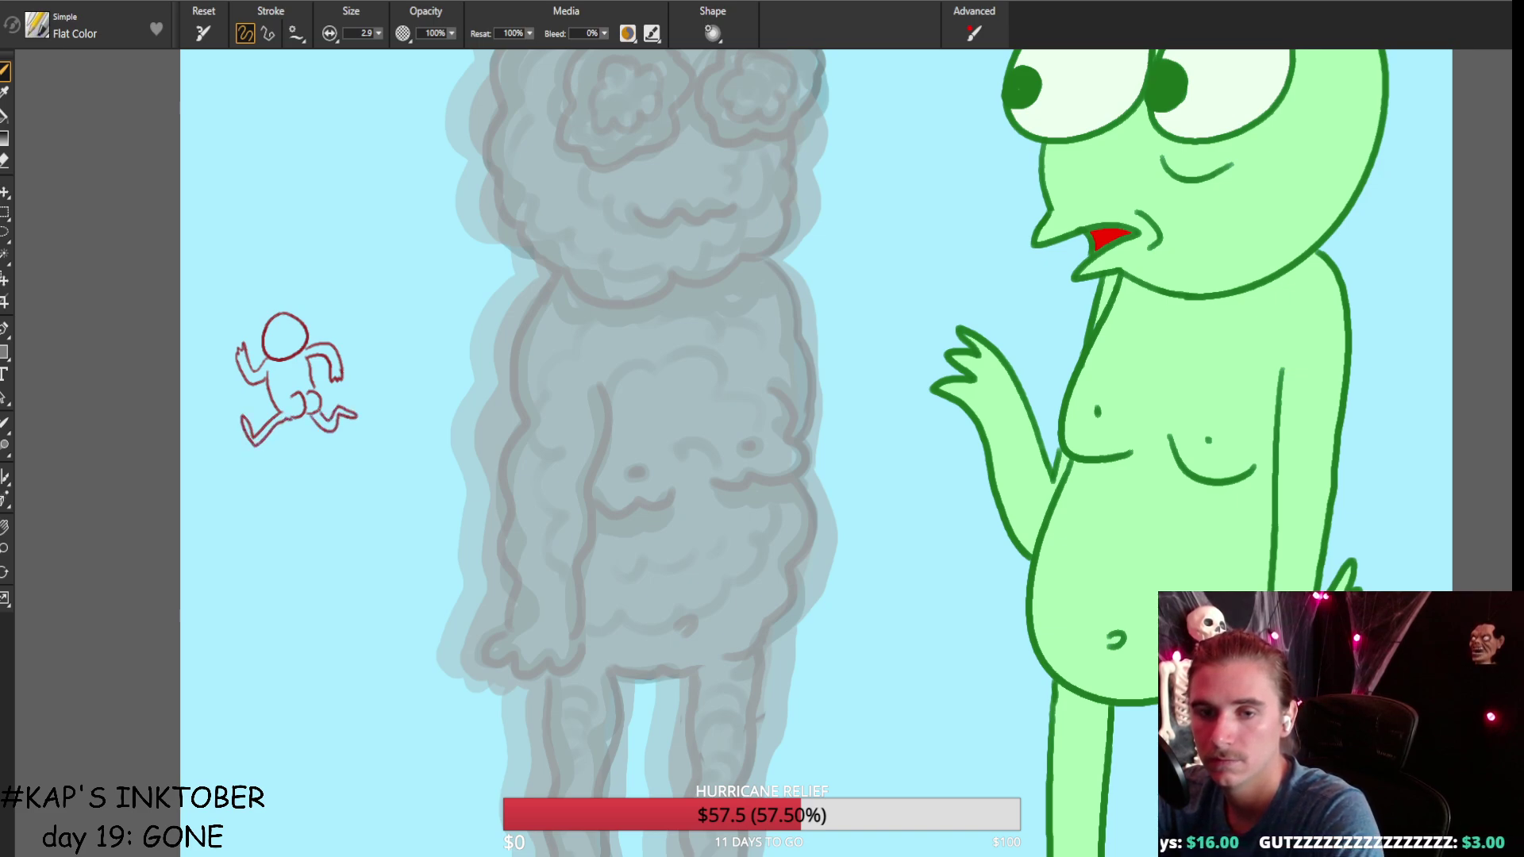
# Move the tiny running figure slightly closer to the canvas's left edge.
pyautogui.hotkey('ctrl', '0')
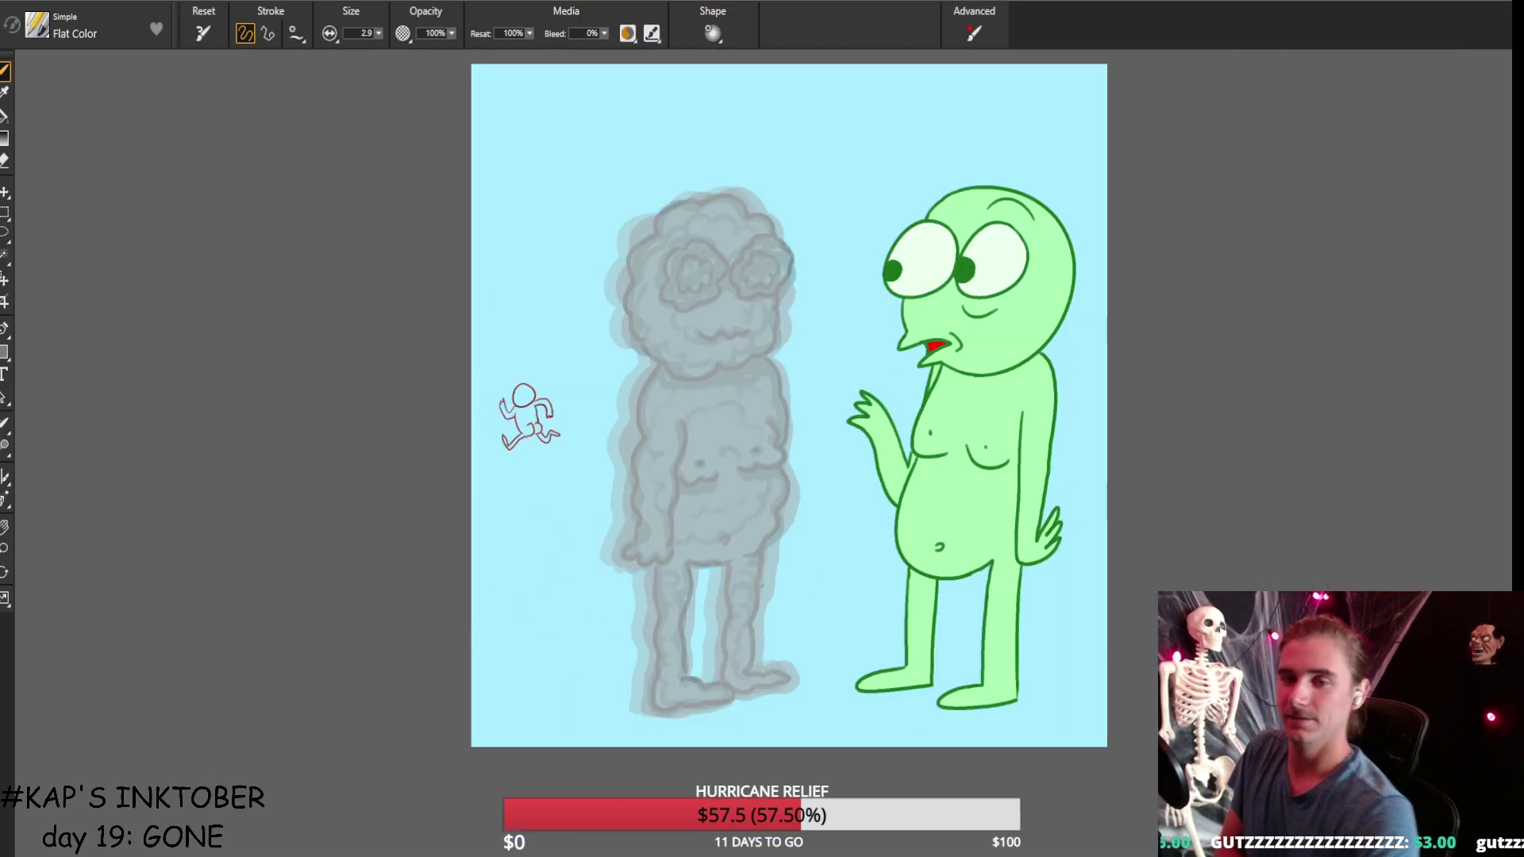
pyautogui.press('n')
pyautogui.click(4, 190)
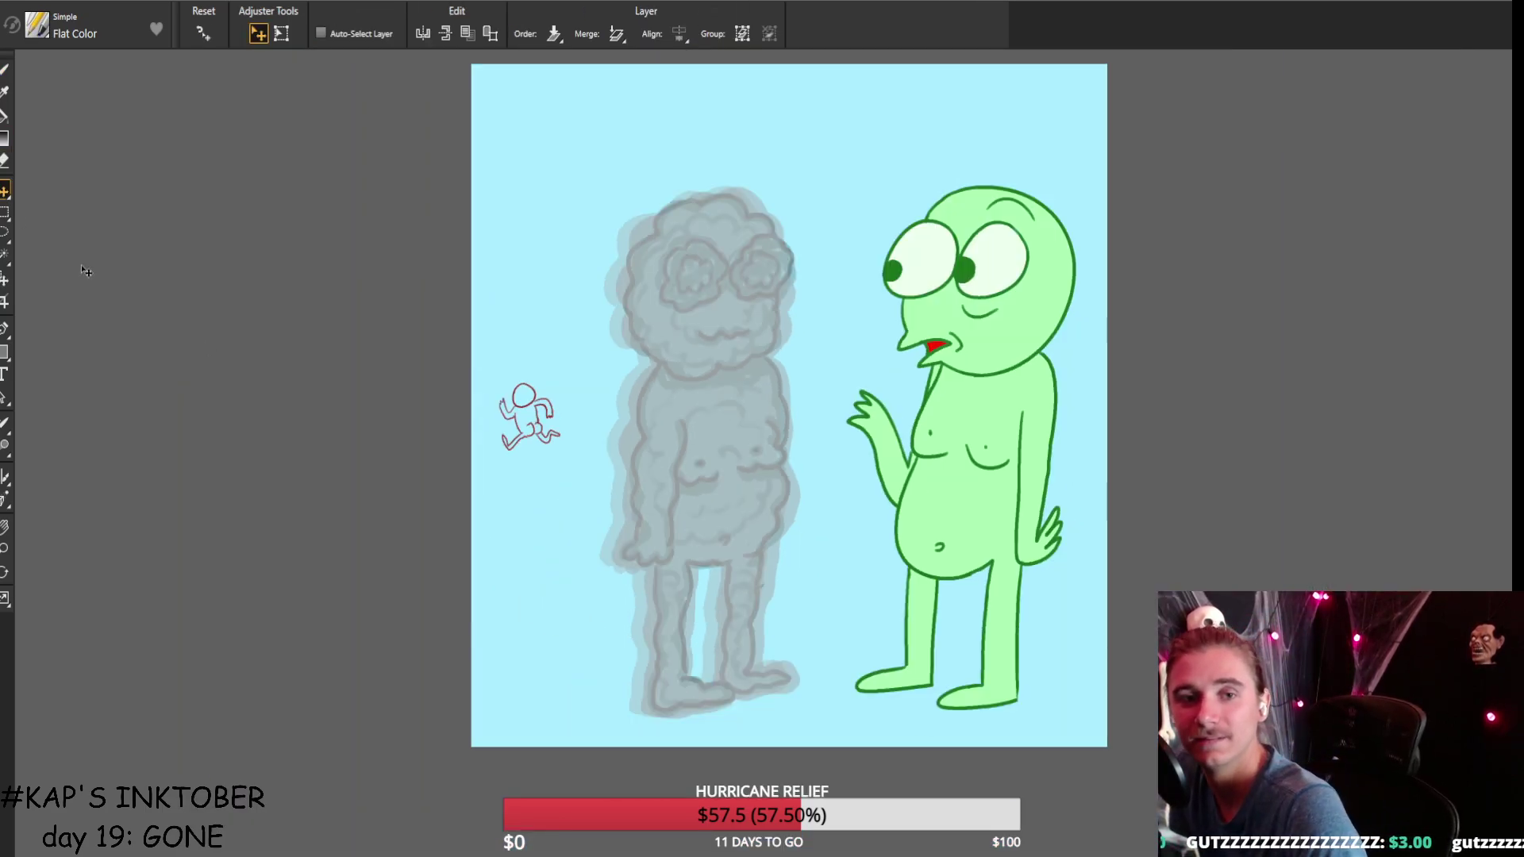
pyautogui.moveTo(517, 443); pyautogui.dragTo(509, 446)
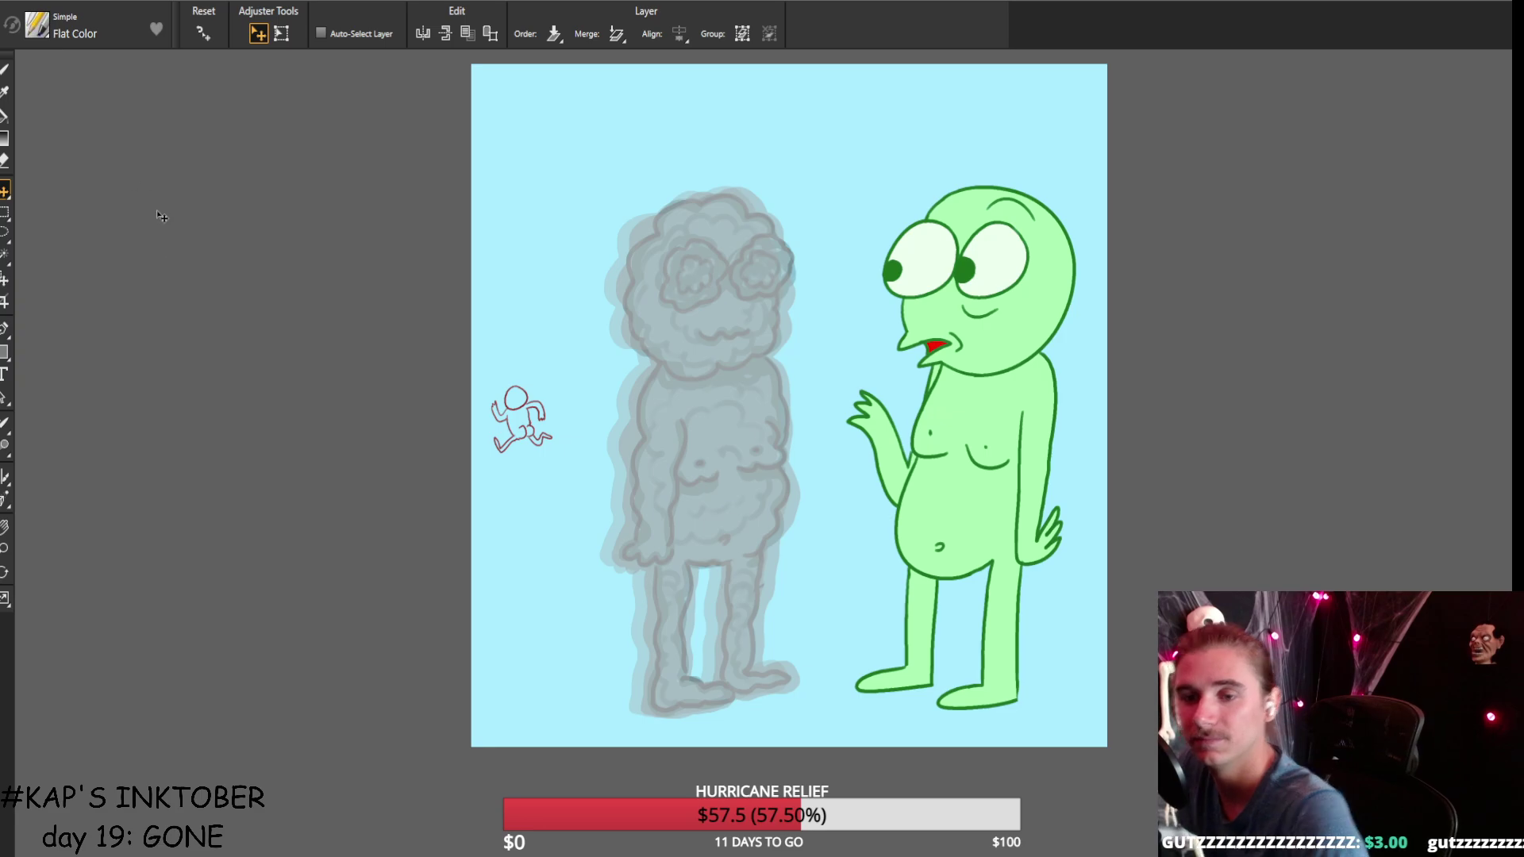
# Erase the running figure's front leg at eraser size 7.8 and redraw it with a new foot at brush size 2.9.
pyautogui.hotkey('ctrl', '+')
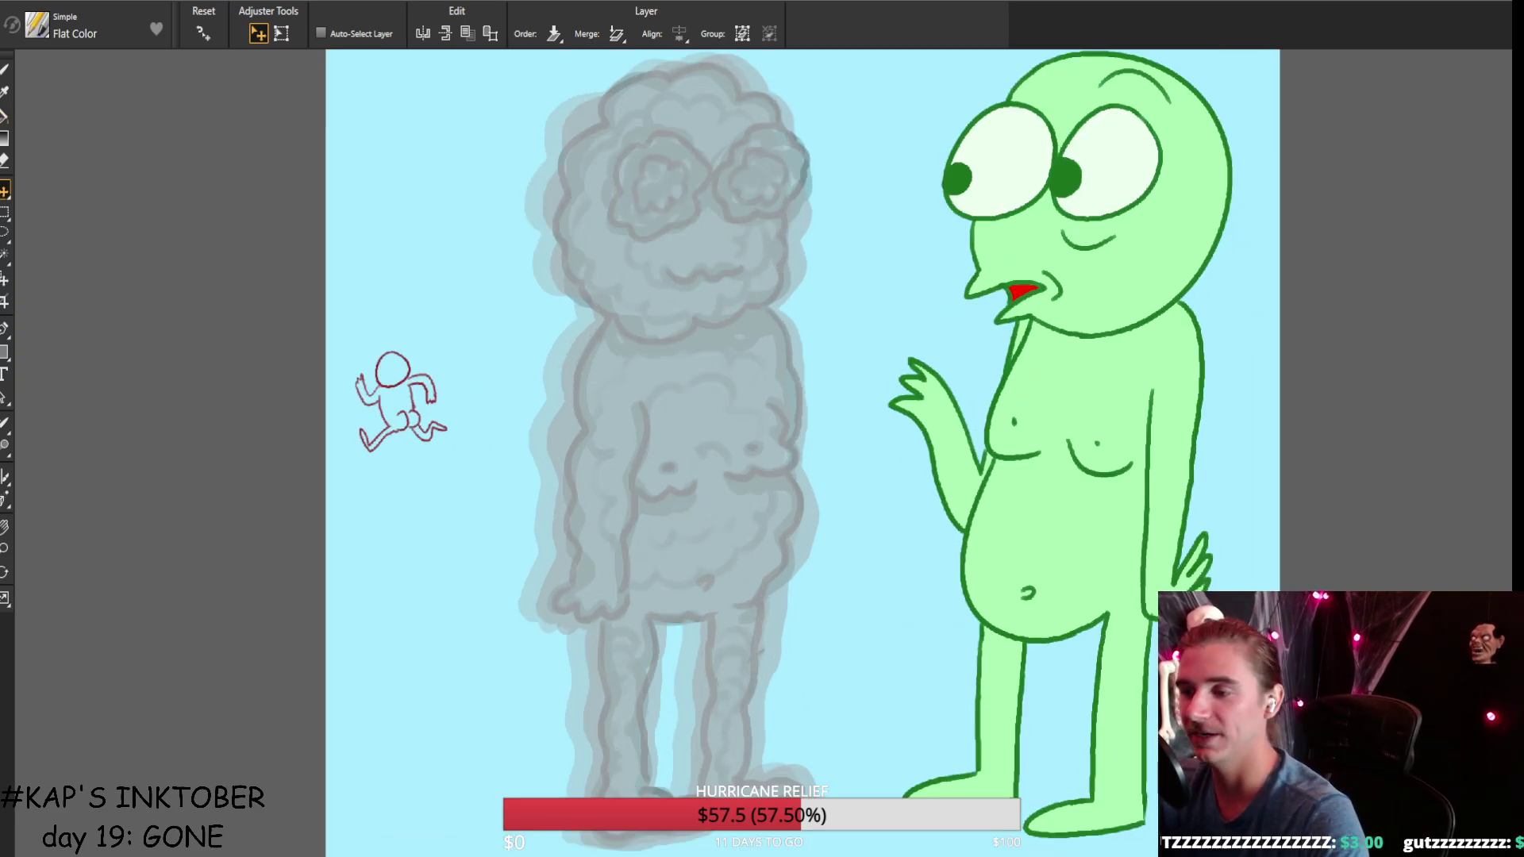
pyautogui.moveTo(517, 356); pyautogui.dragTo(715, 388)
pyautogui.hotkey('ctrl', '+')
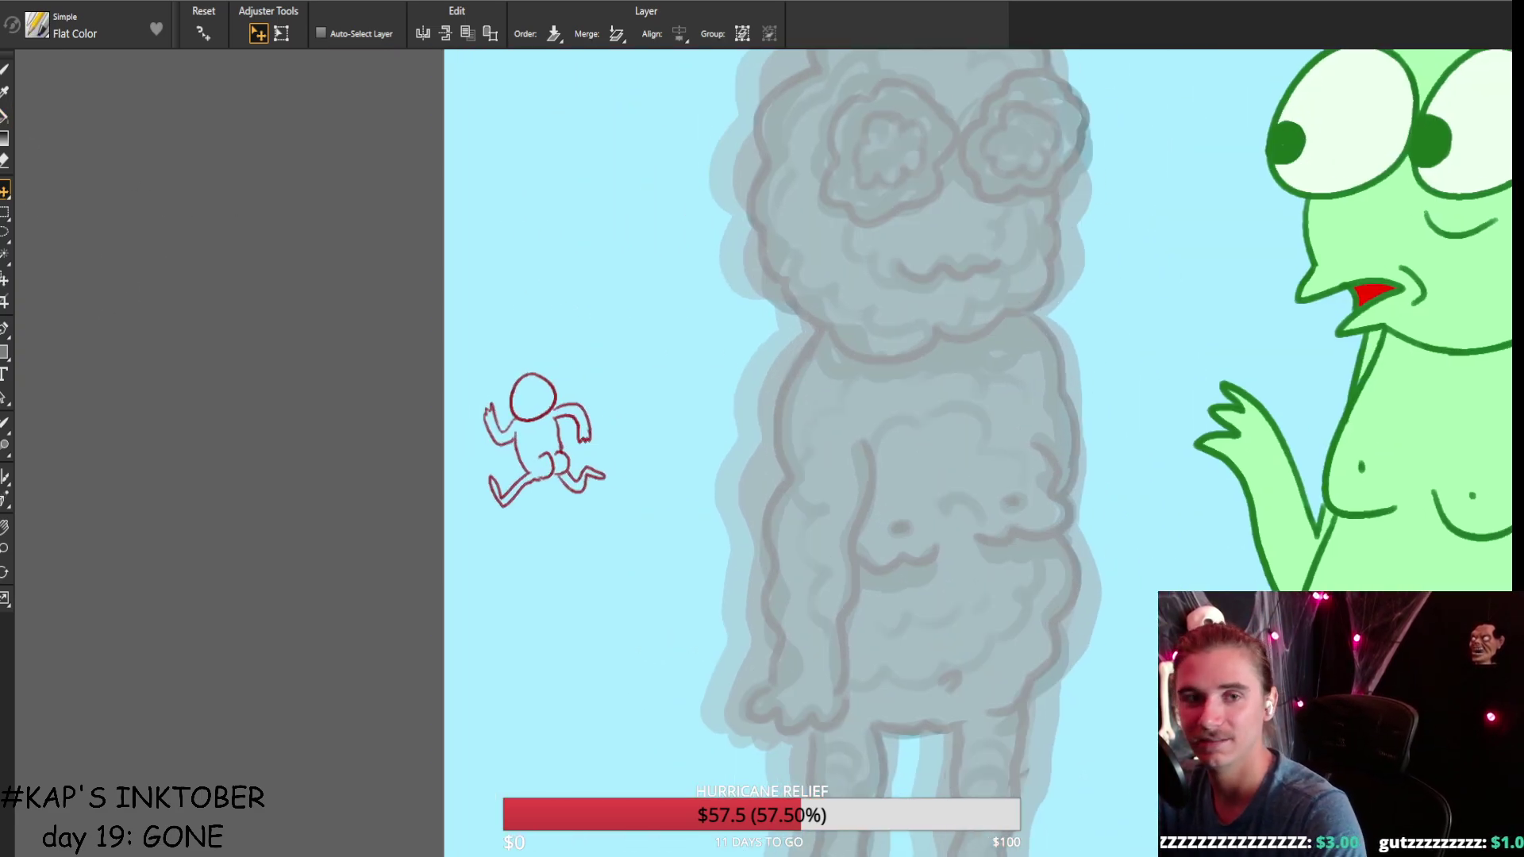
pyautogui.click(5, 160)
pyautogui.moveTo(379, 34); pyautogui.dragTo(358, 44)
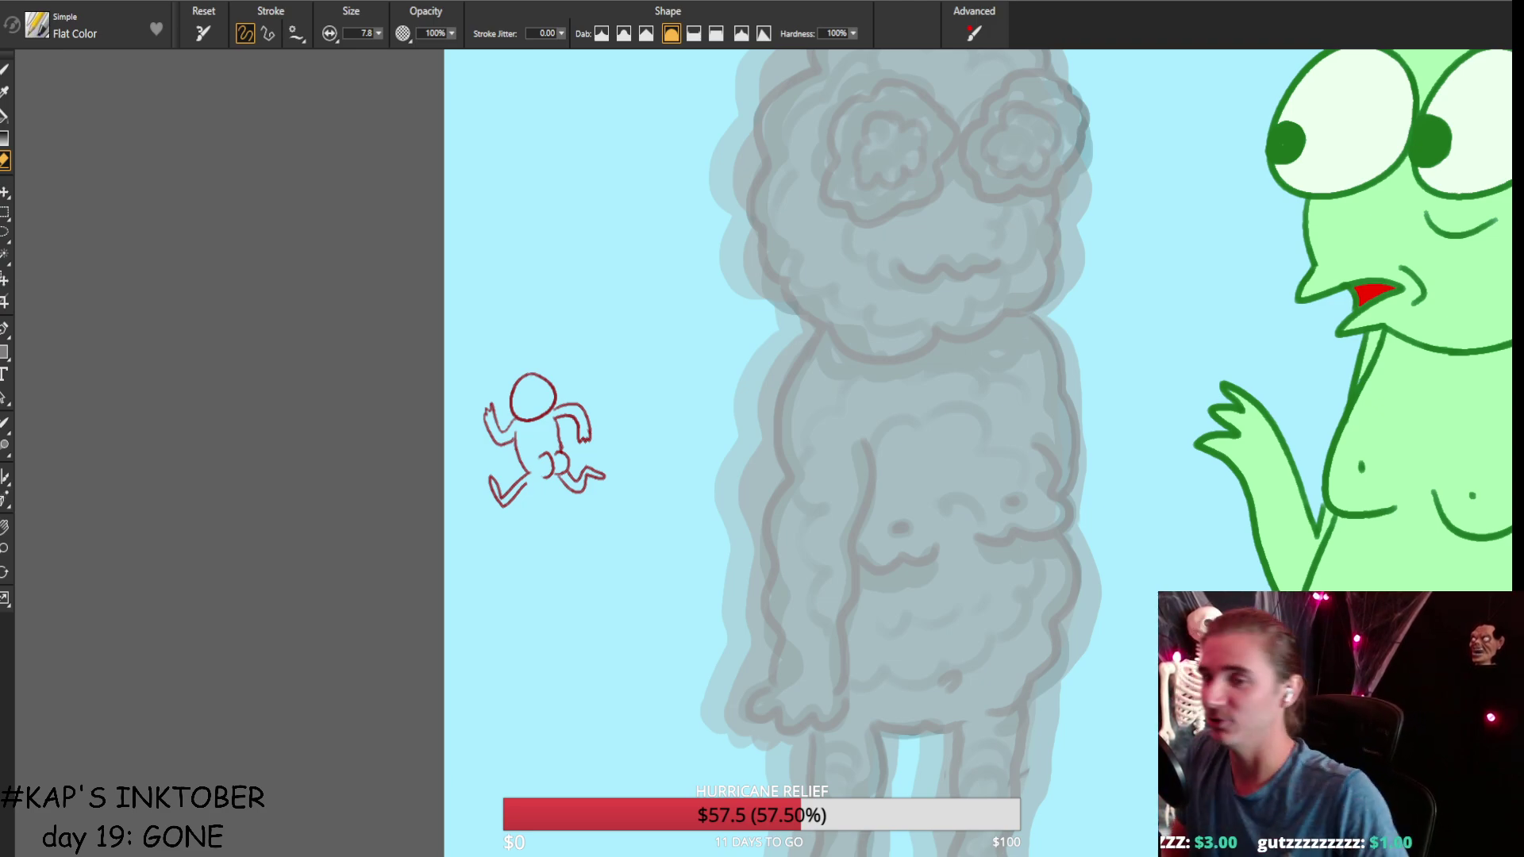
pyautogui.press('b')
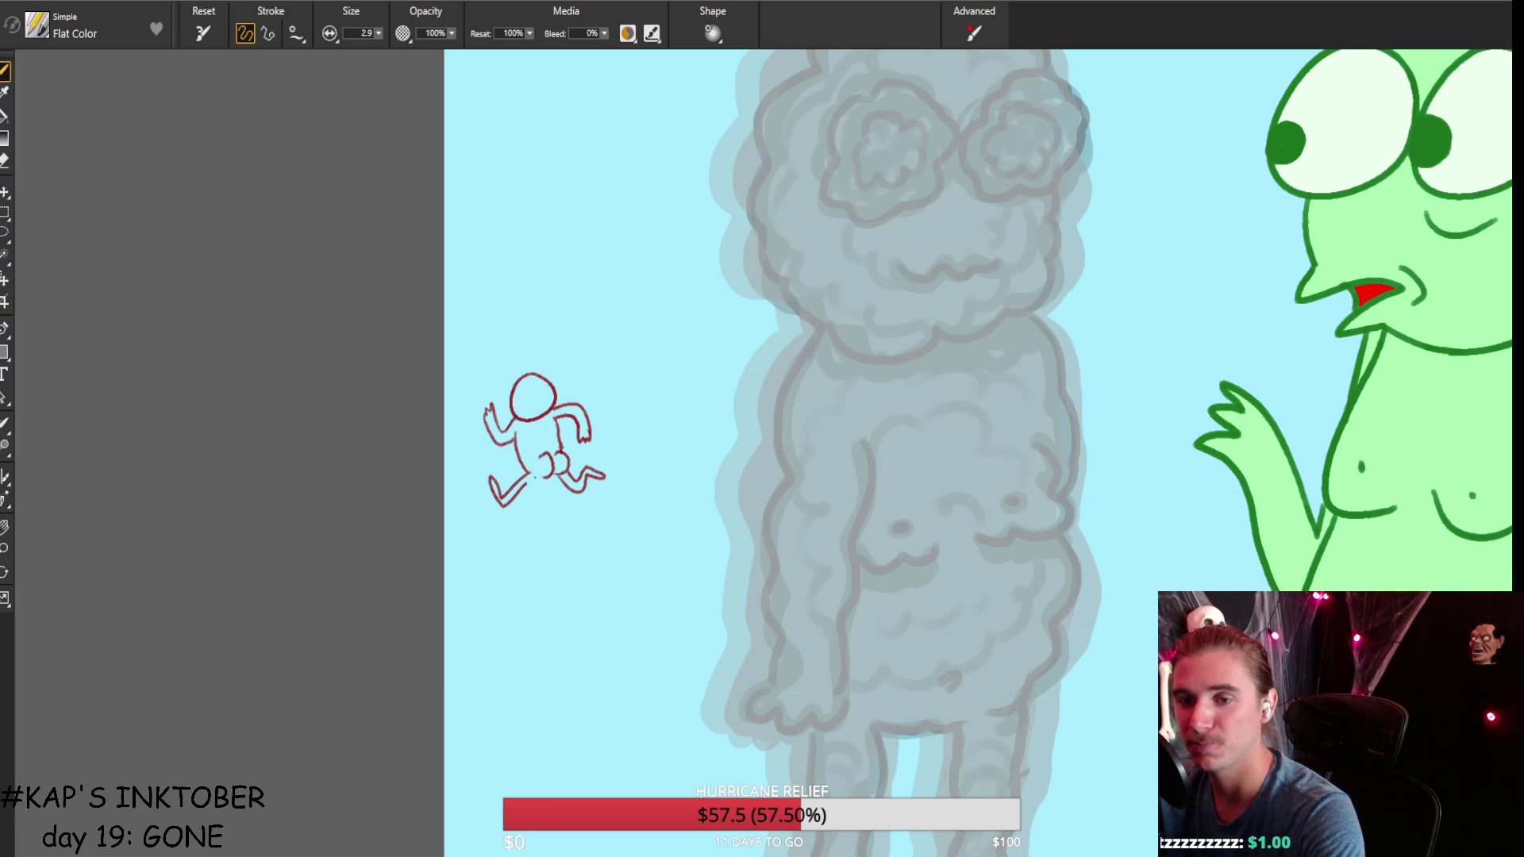
pyautogui.press('n')
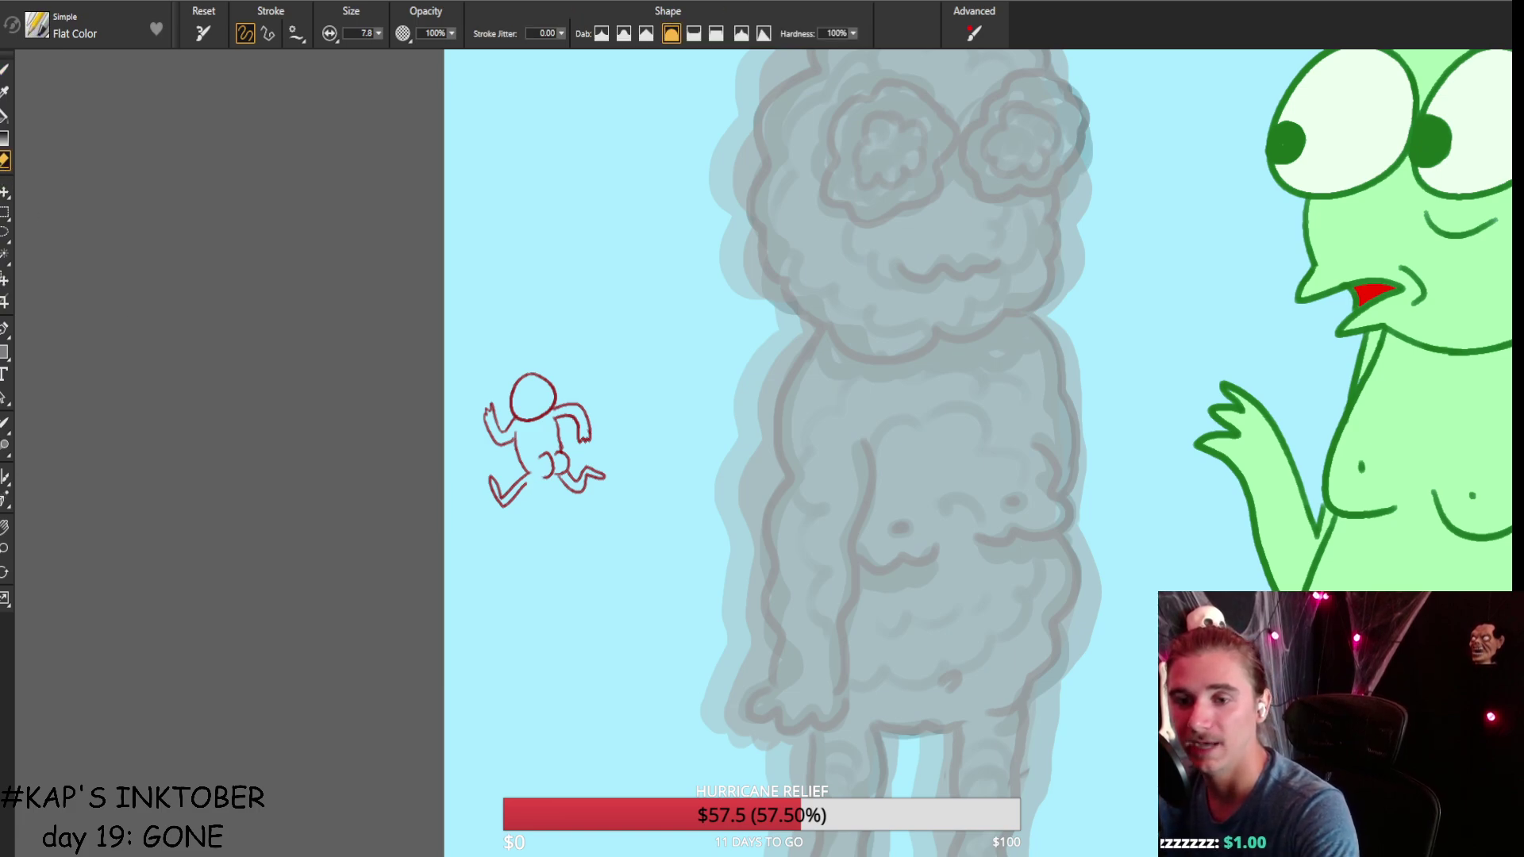
pyautogui.moveTo(519, 500)
pyautogui.mouseDown()
pyautogui.moveTo(485, 511)
pyautogui.moveTo(491, 477)
pyautogui.mouseUp()
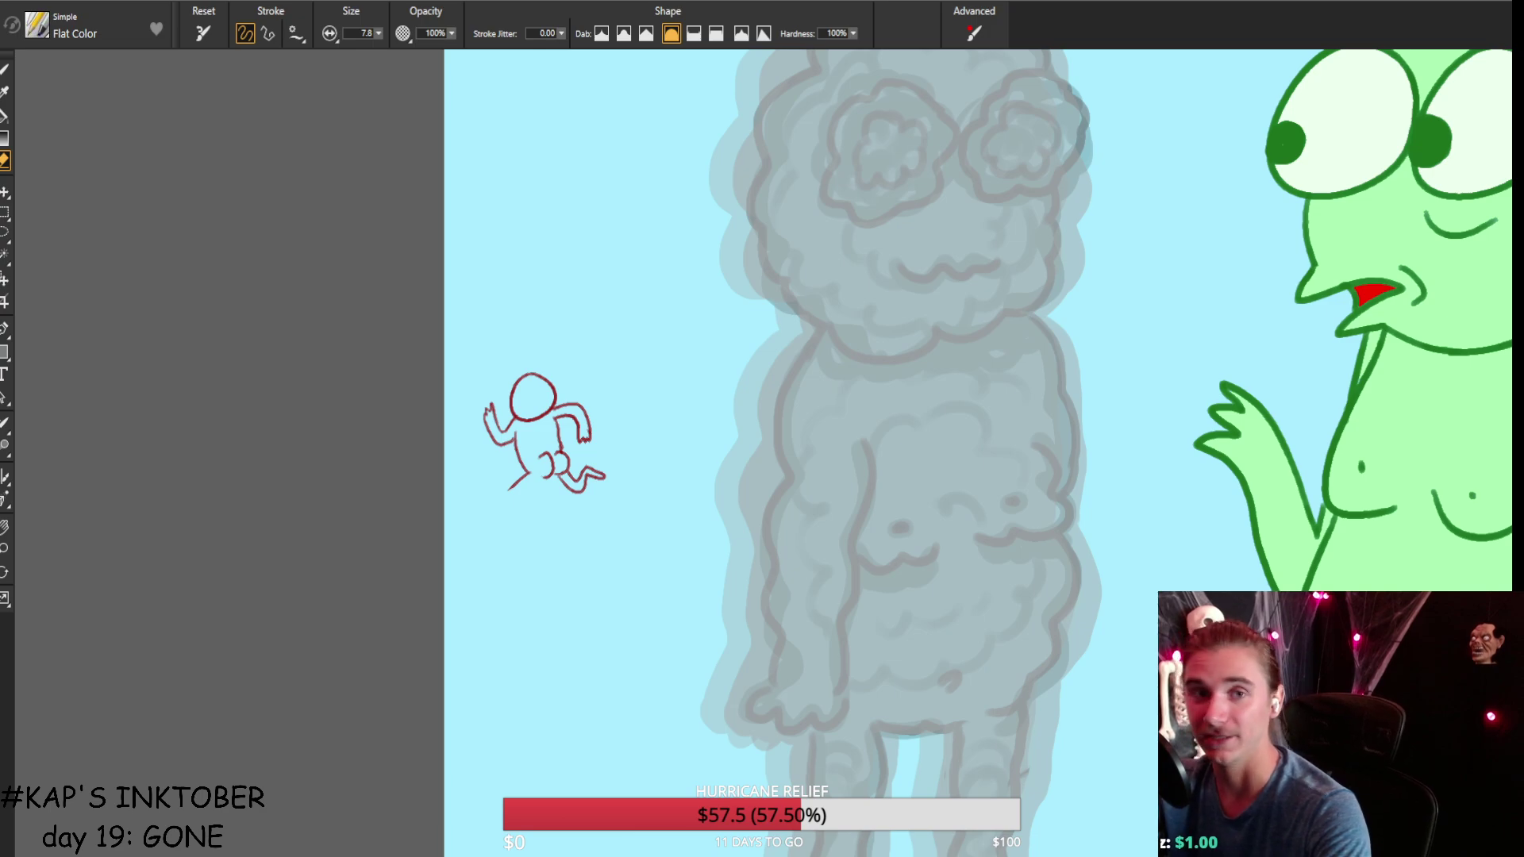
pyautogui.click(5, 73)
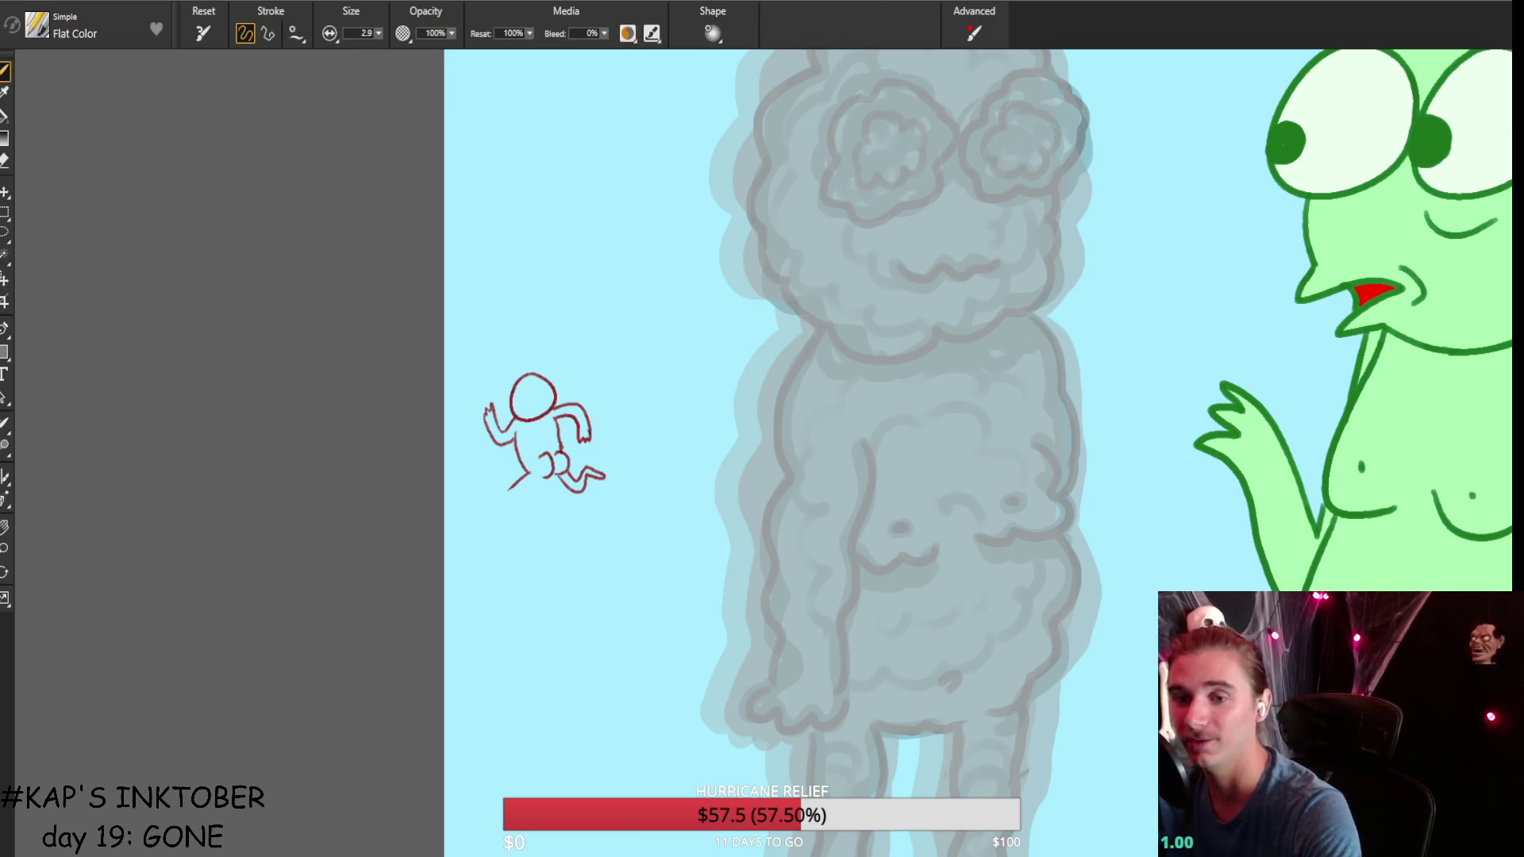
pyautogui.moveTo(522, 486)
pyautogui.mouseDown()
pyautogui.moveTo(490, 496)
pyautogui.moveTo(500, 509)
pyautogui.moveTo(533, 479)
pyautogui.mouseUp()
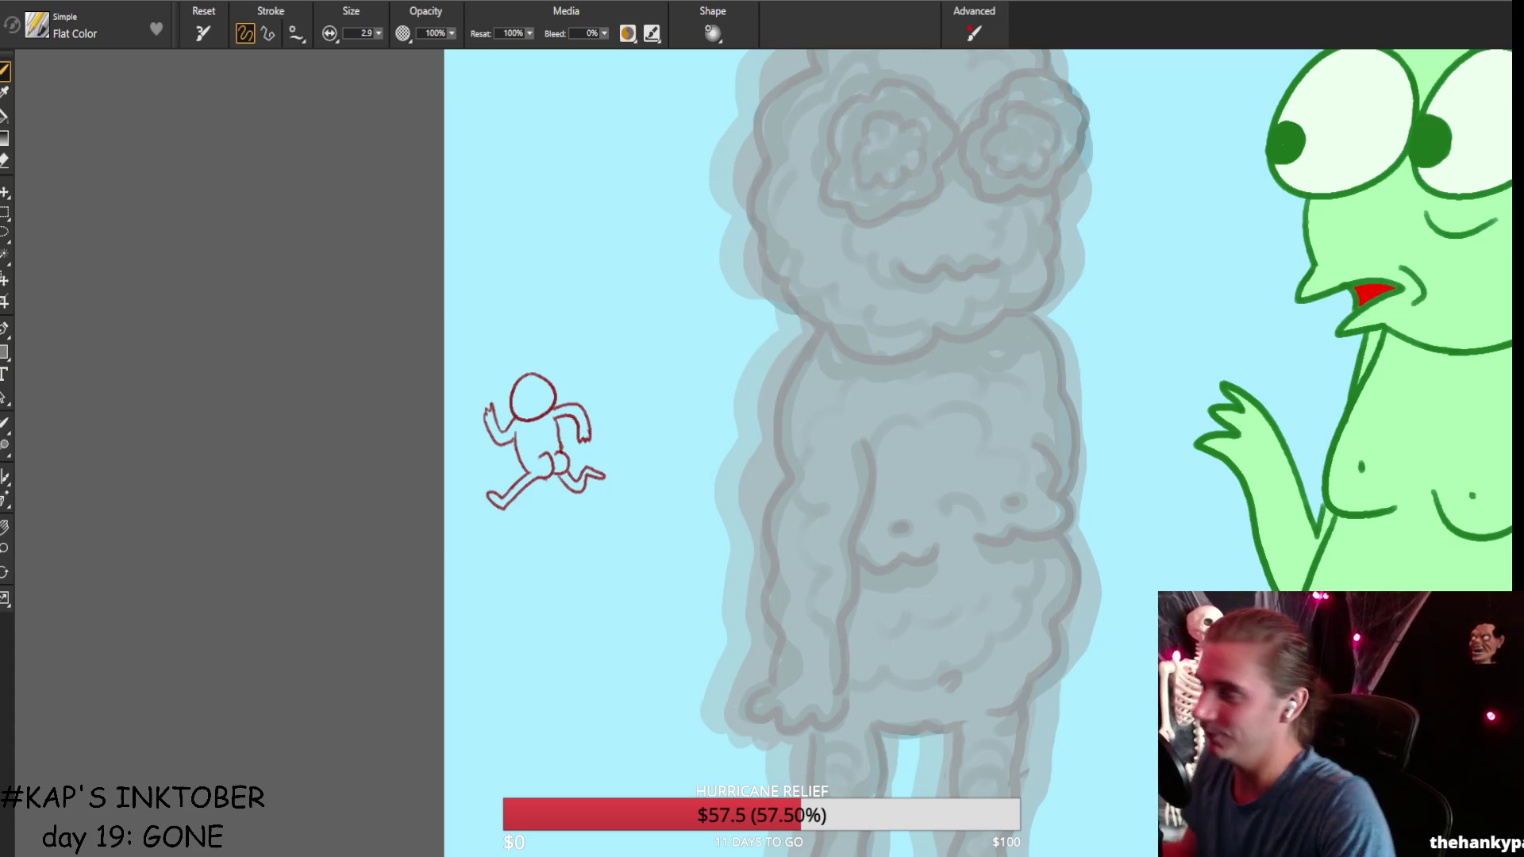
# Fill the running figure's head, torso, arms and legs with pinkish red at tolerance 32, under the dark red outline.
pyautogui.hotkey('ctrl', '-')
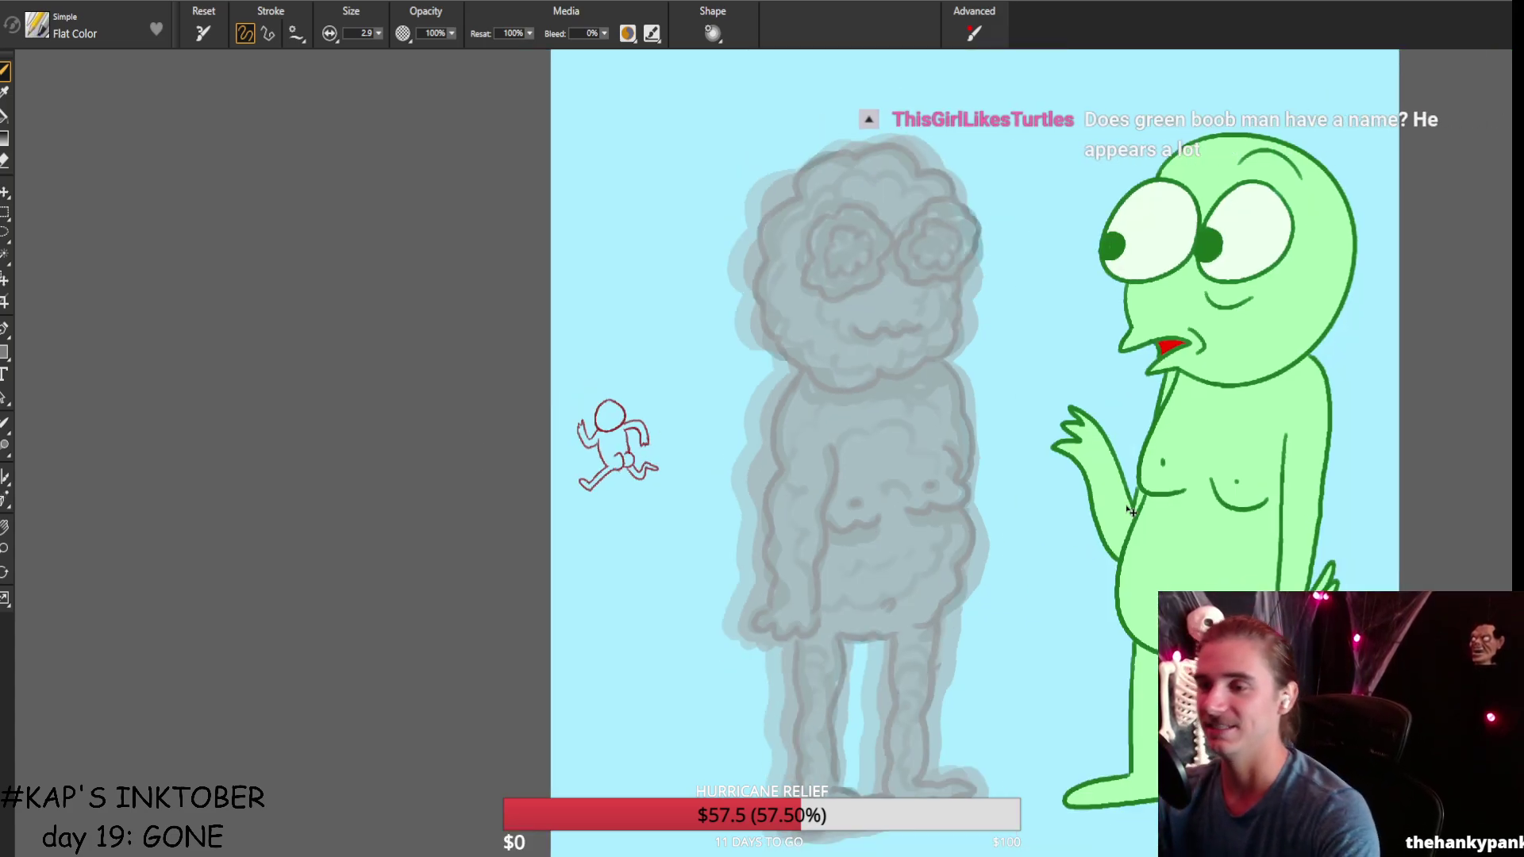
pyautogui.moveTo(974, 452); pyautogui.dragTo(866, 452)
pyautogui.scroll(1, 763, 453)
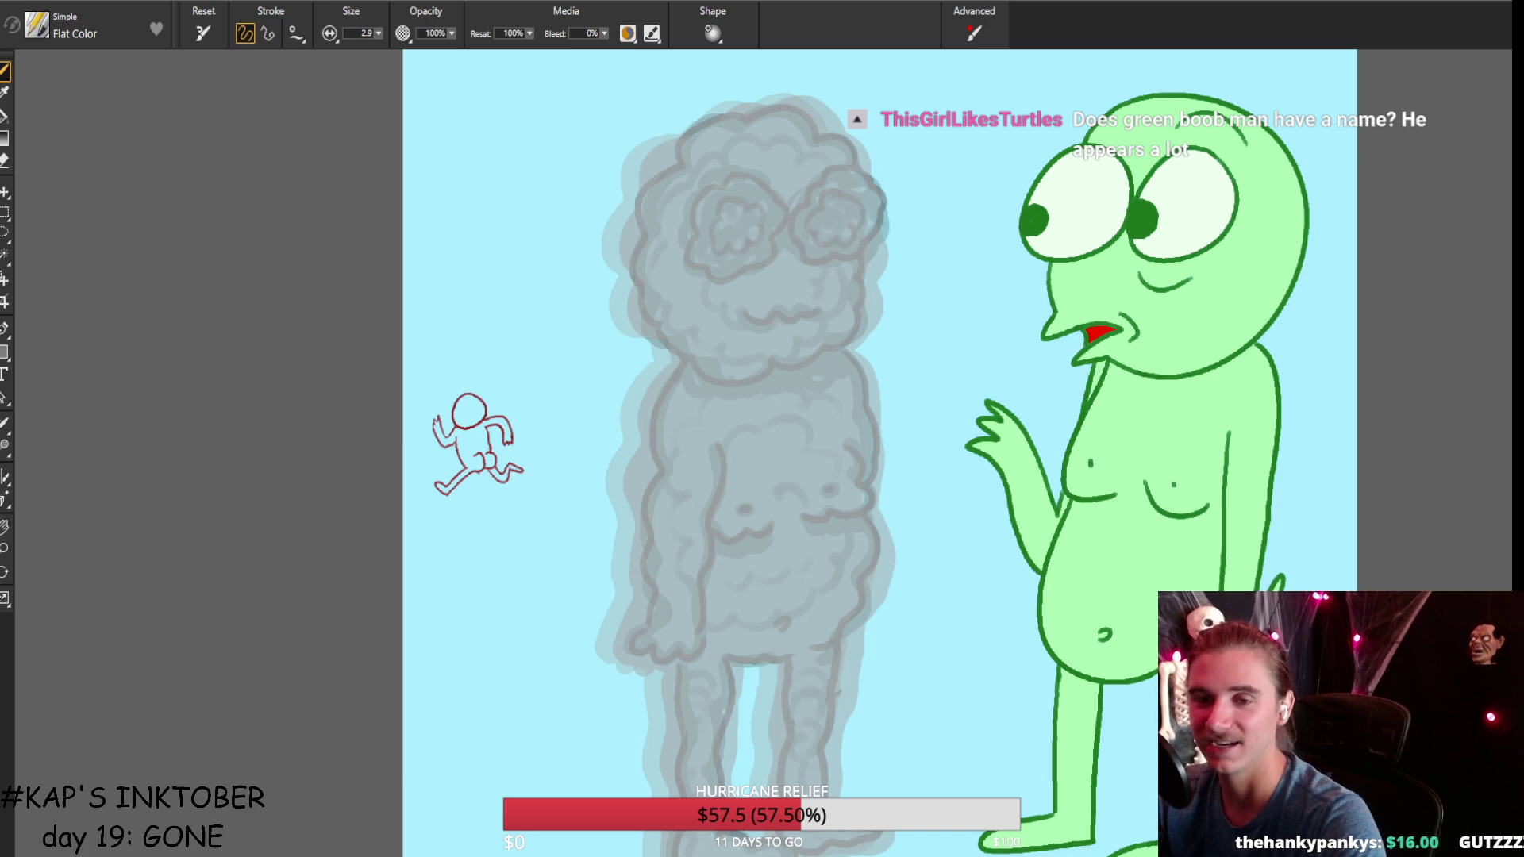
pyautogui.click(6, 116)
pyautogui.click(1433, 127)
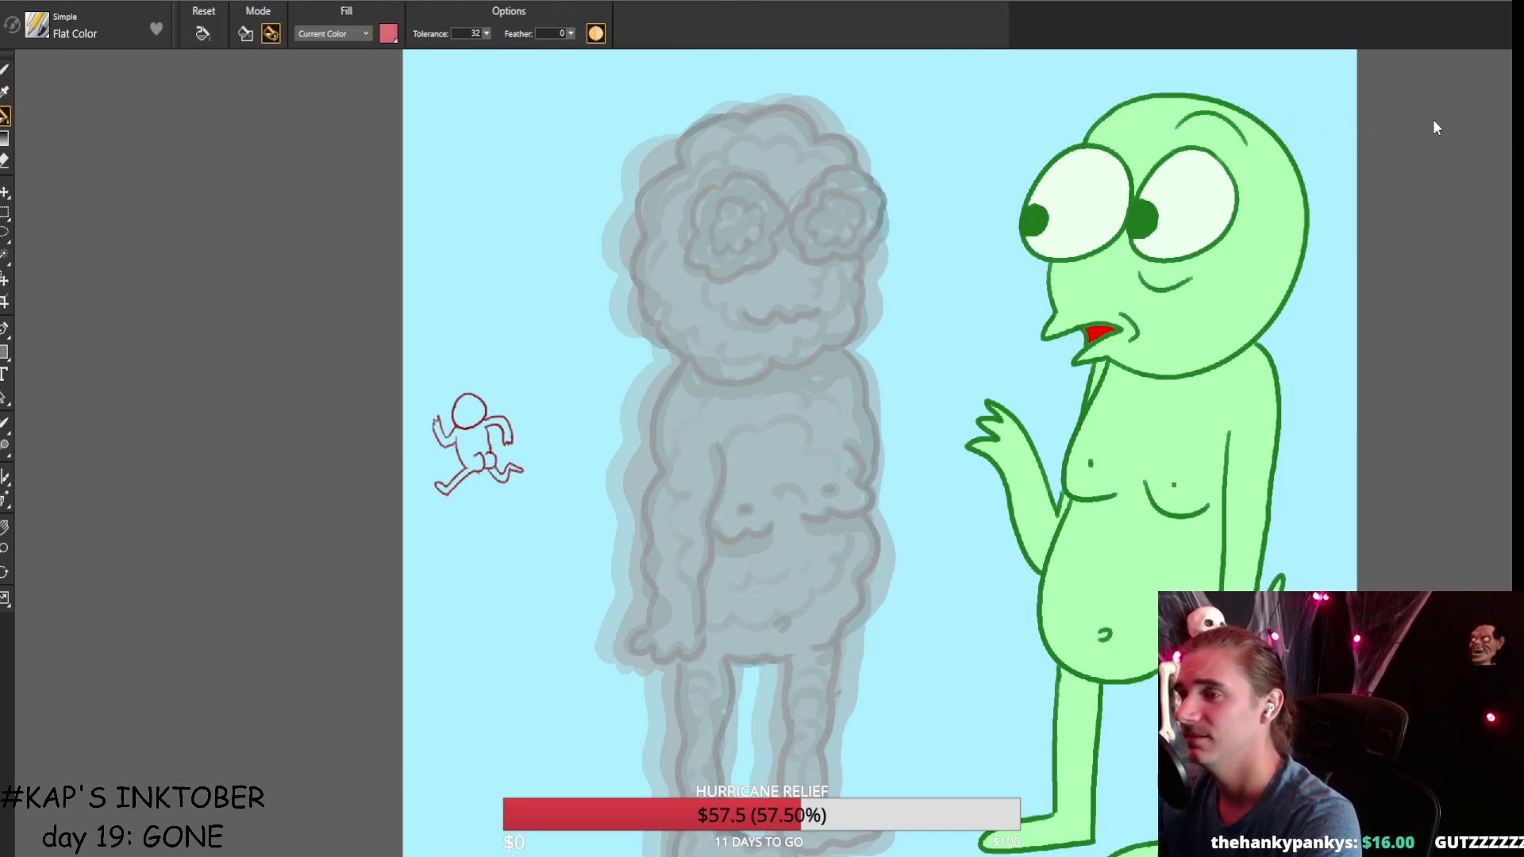
pyautogui.click(473, 445)
pyautogui.click(469, 414)
pyautogui.click(486, 468)
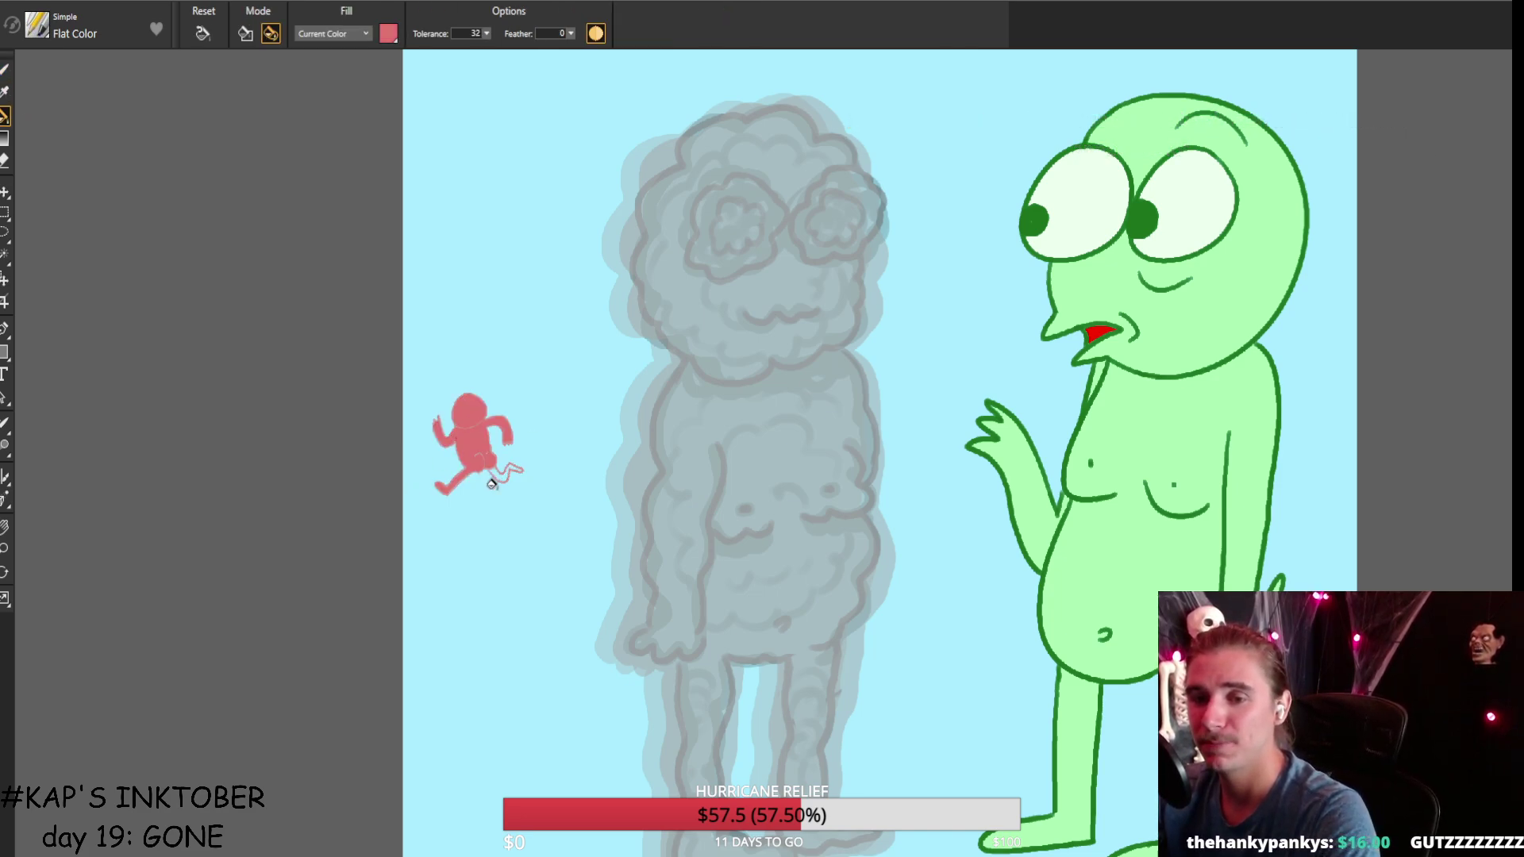
pyautogui.click(495, 476)
pyautogui.click(484, 486)
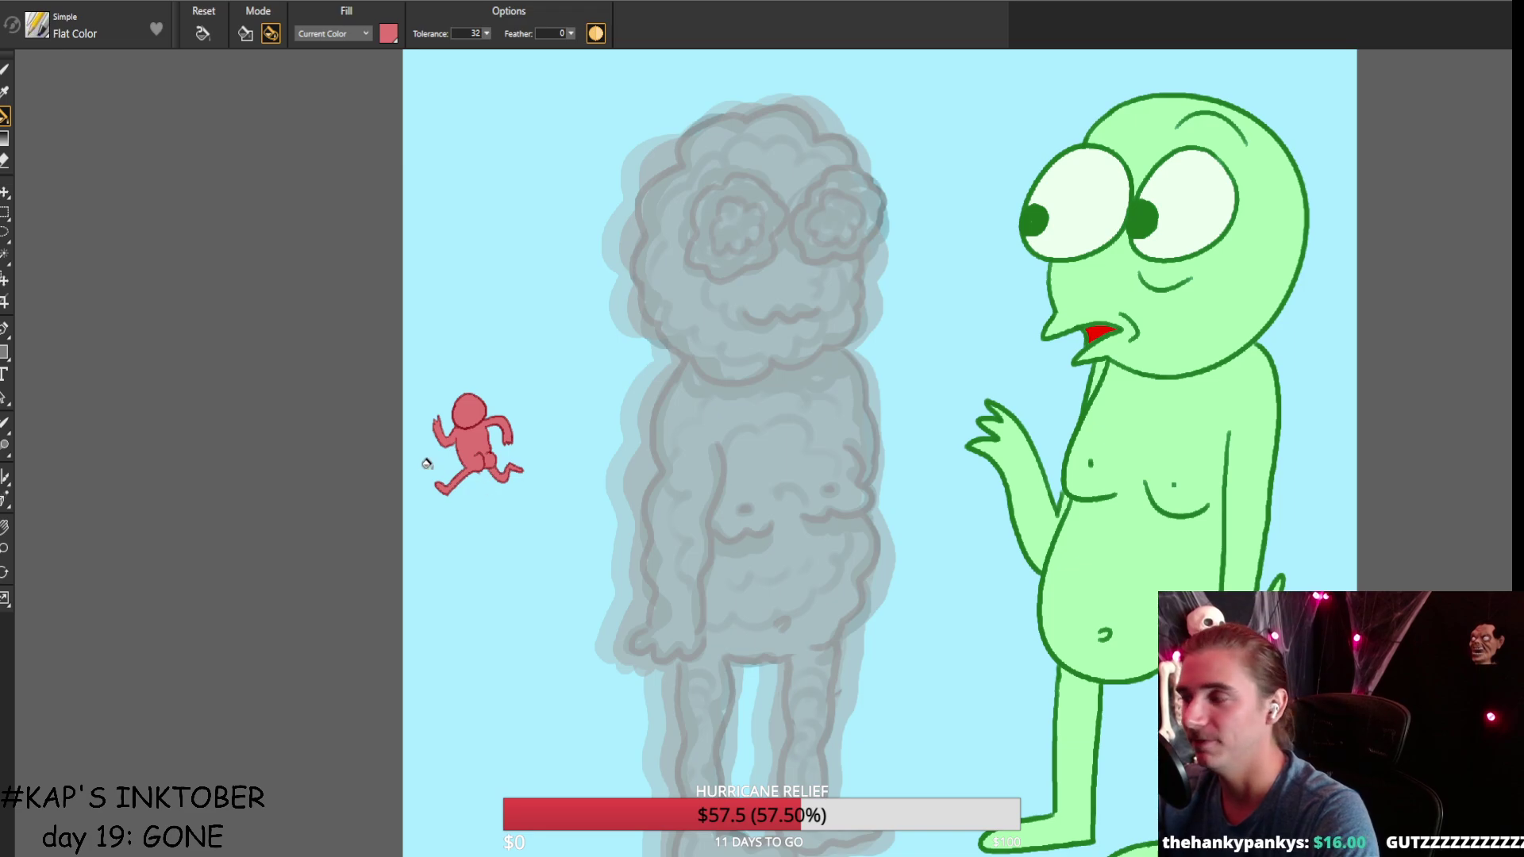
# Try to touch up the running figure's dark red head and torso outline at brush size 2.9.
pyautogui.moveTo(629, 384); pyautogui.dragTo(1017, 285)
pyautogui.scroll(1, 875, 413)
pyautogui.moveTo(874, 413); pyautogui.dragTo(729, 437)
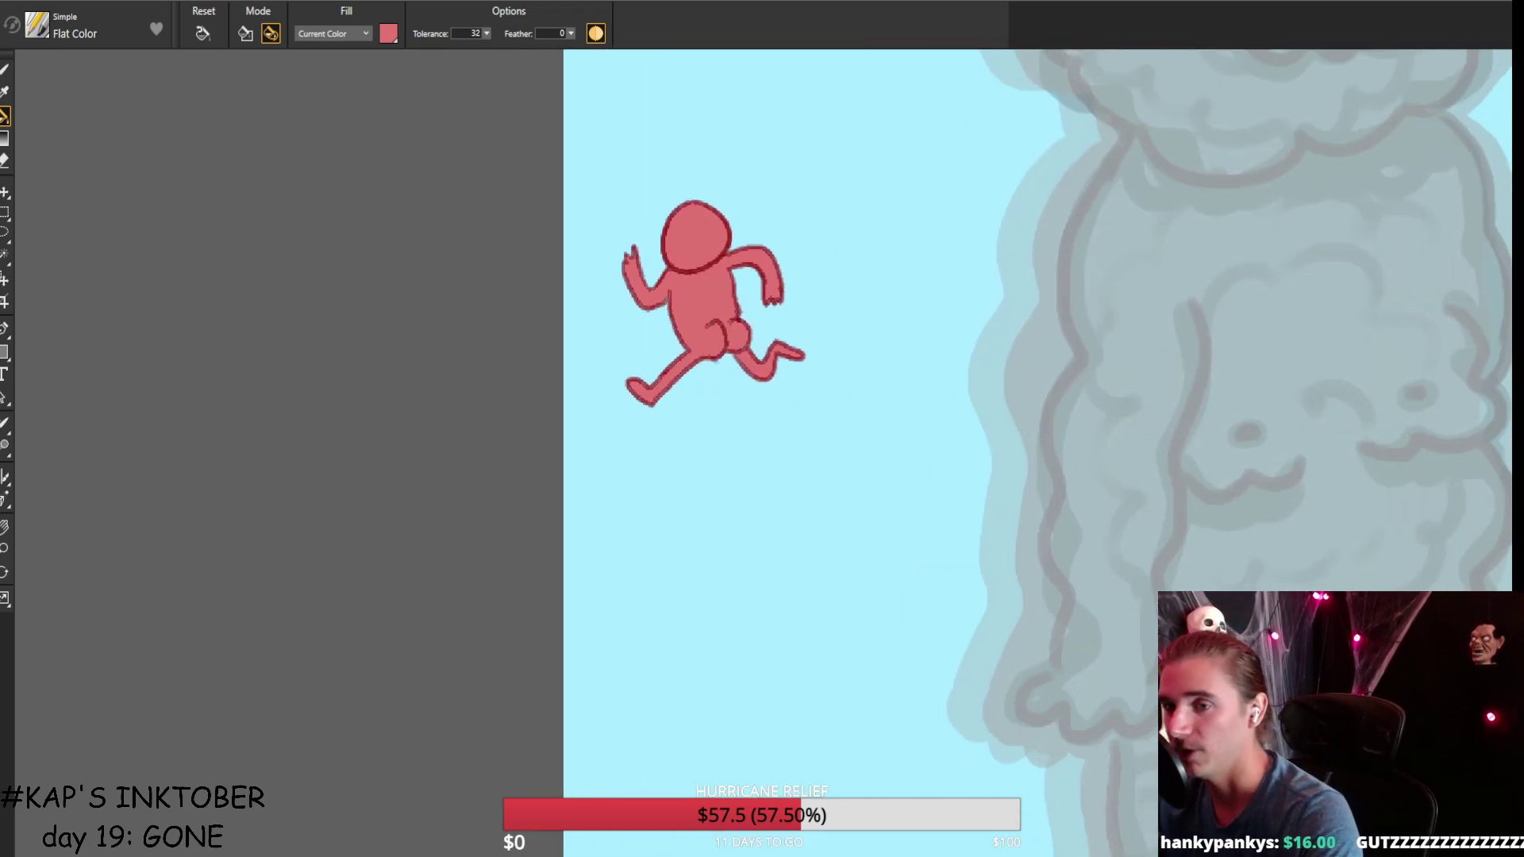
pyautogui.click(4, 161)
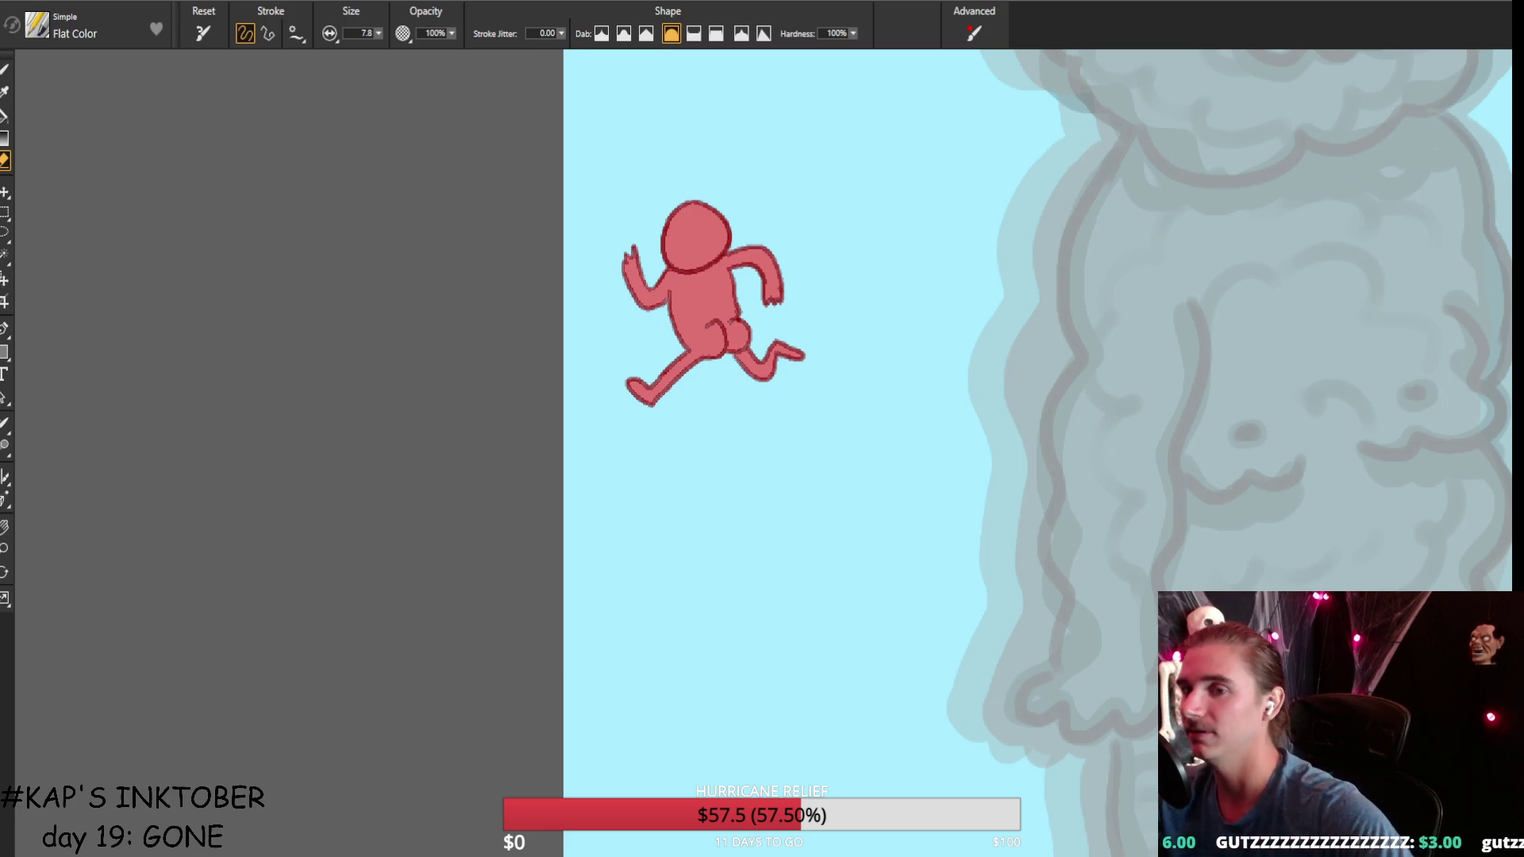
pyautogui.click(4, 93)
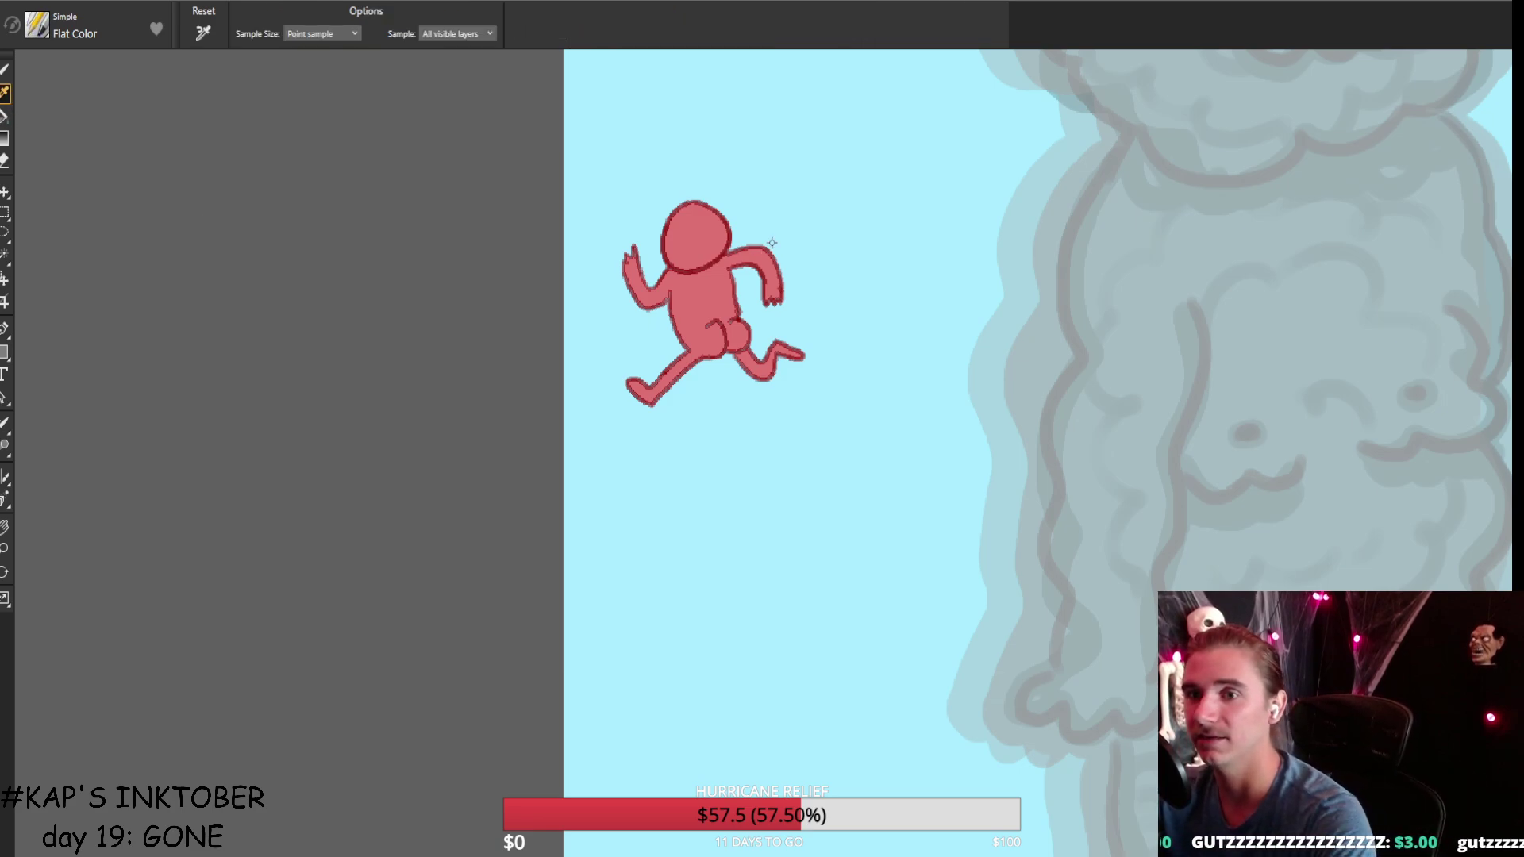
pyautogui.click(5, 71)
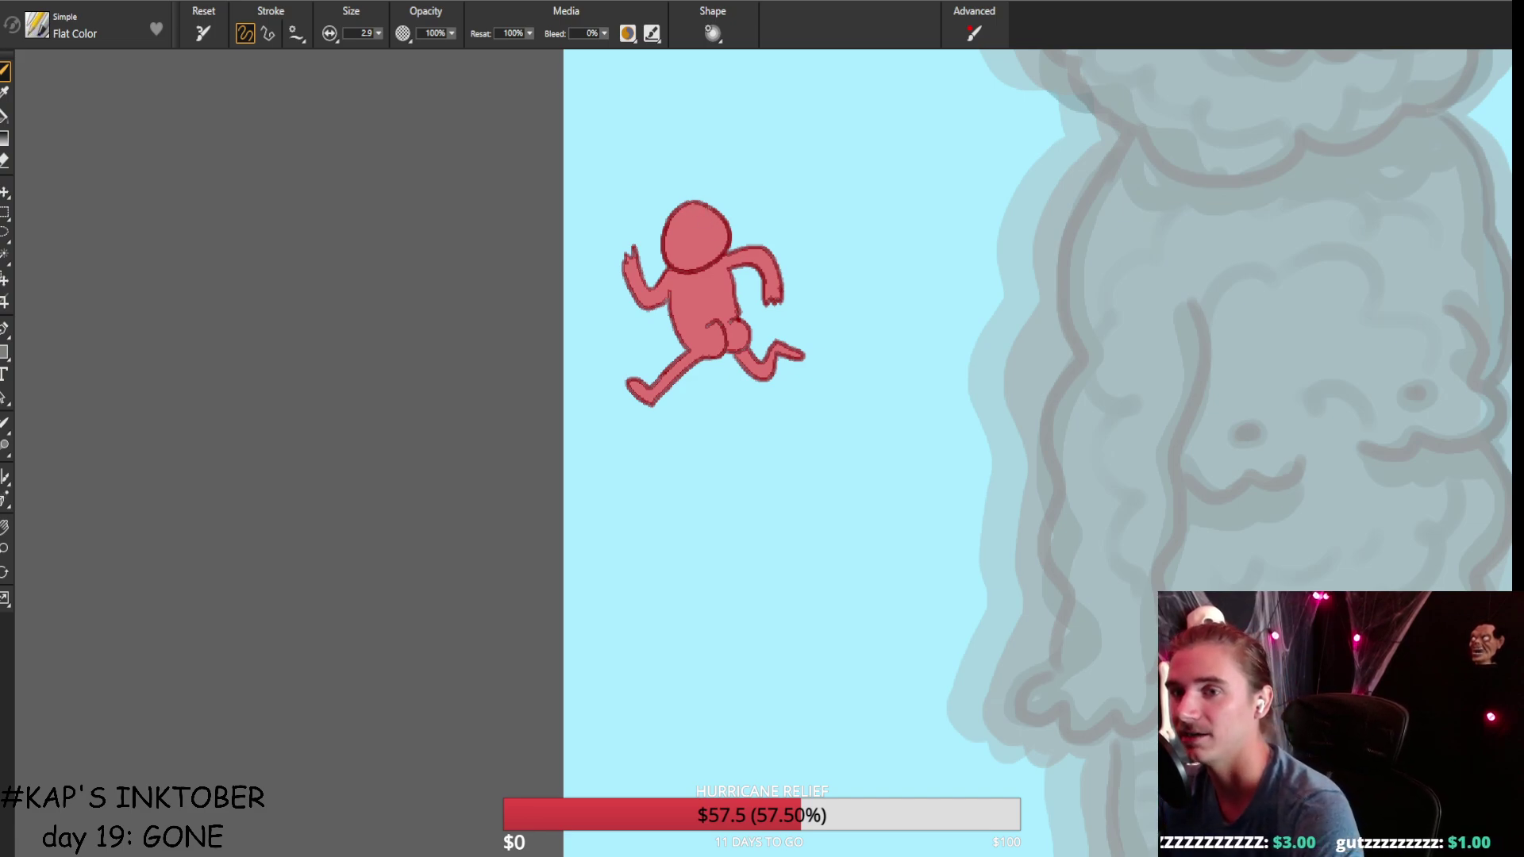
pyautogui.moveTo(712, 207)
pyautogui.mouseDown()
pyautogui.moveTo(686, 202)
pyautogui.moveTo(660, 238)
pyautogui.mouseUp()
pyautogui.hotkey('ctrl', 'z')
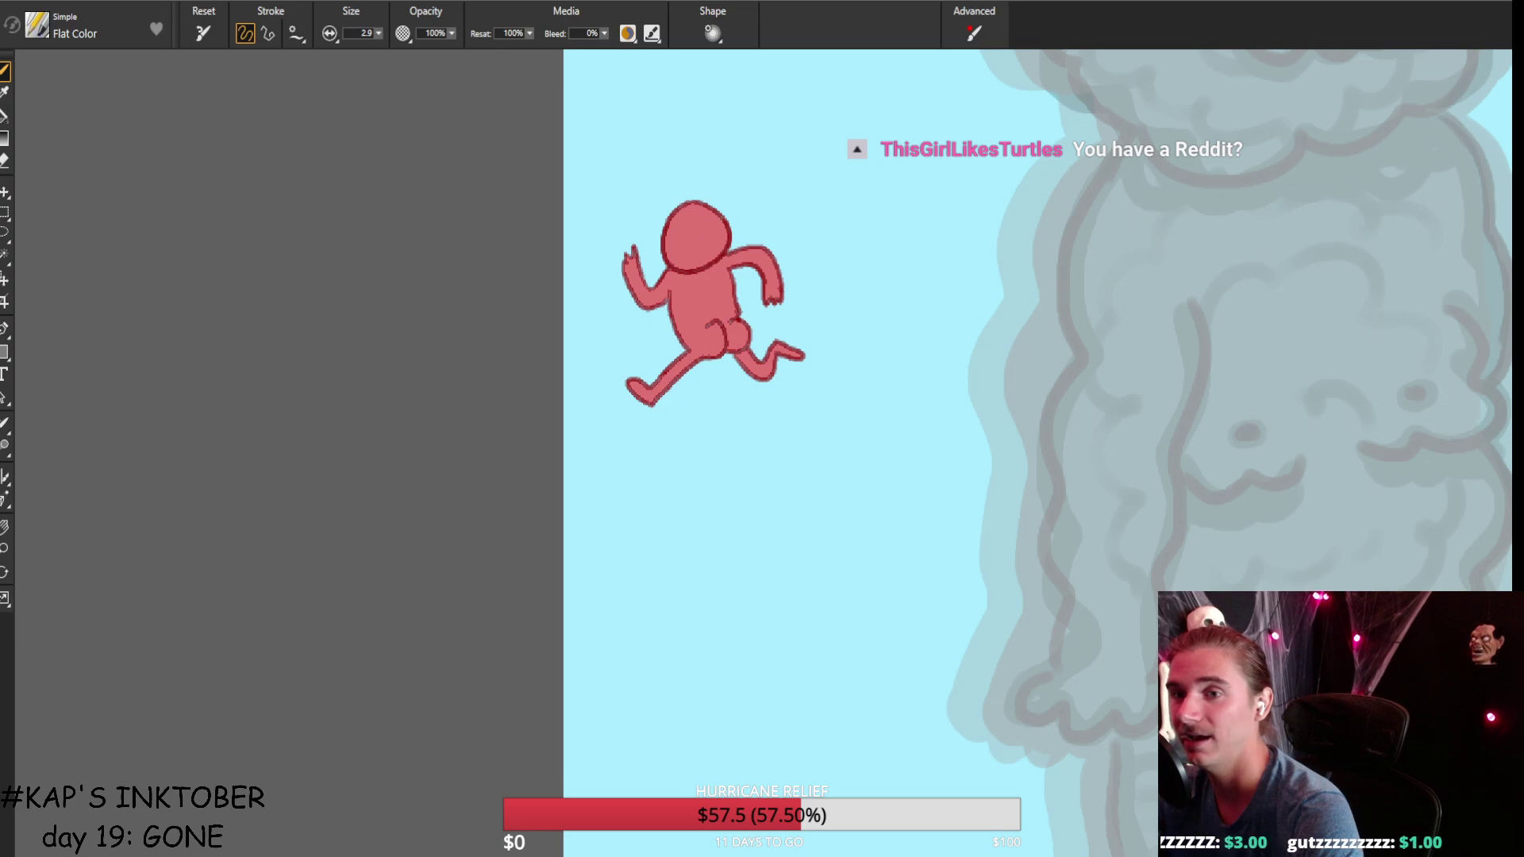
pyautogui.moveTo(659, 241)
pyautogui.mouseDown()
pyautogui.moveTo(678, 275)
pyautogui.moveTo(710, 268)
pyautogui.moveTo(729, 236)
pyautogui.moveTo(697, 200)
pyautogui.moveTo(663, 236)
pyautogui.mouseUp()
pyautogui.hotkey('ctrl', 'z')
pyautogui.hotkey('ctrl', 'z')
pyautogui.moveTo(668, 297); pyautogui.dragTo(684, 350)
pyautogui.hotkey('ctrl', 'z')
pyautogui.hotkey('ctrl', 'z')
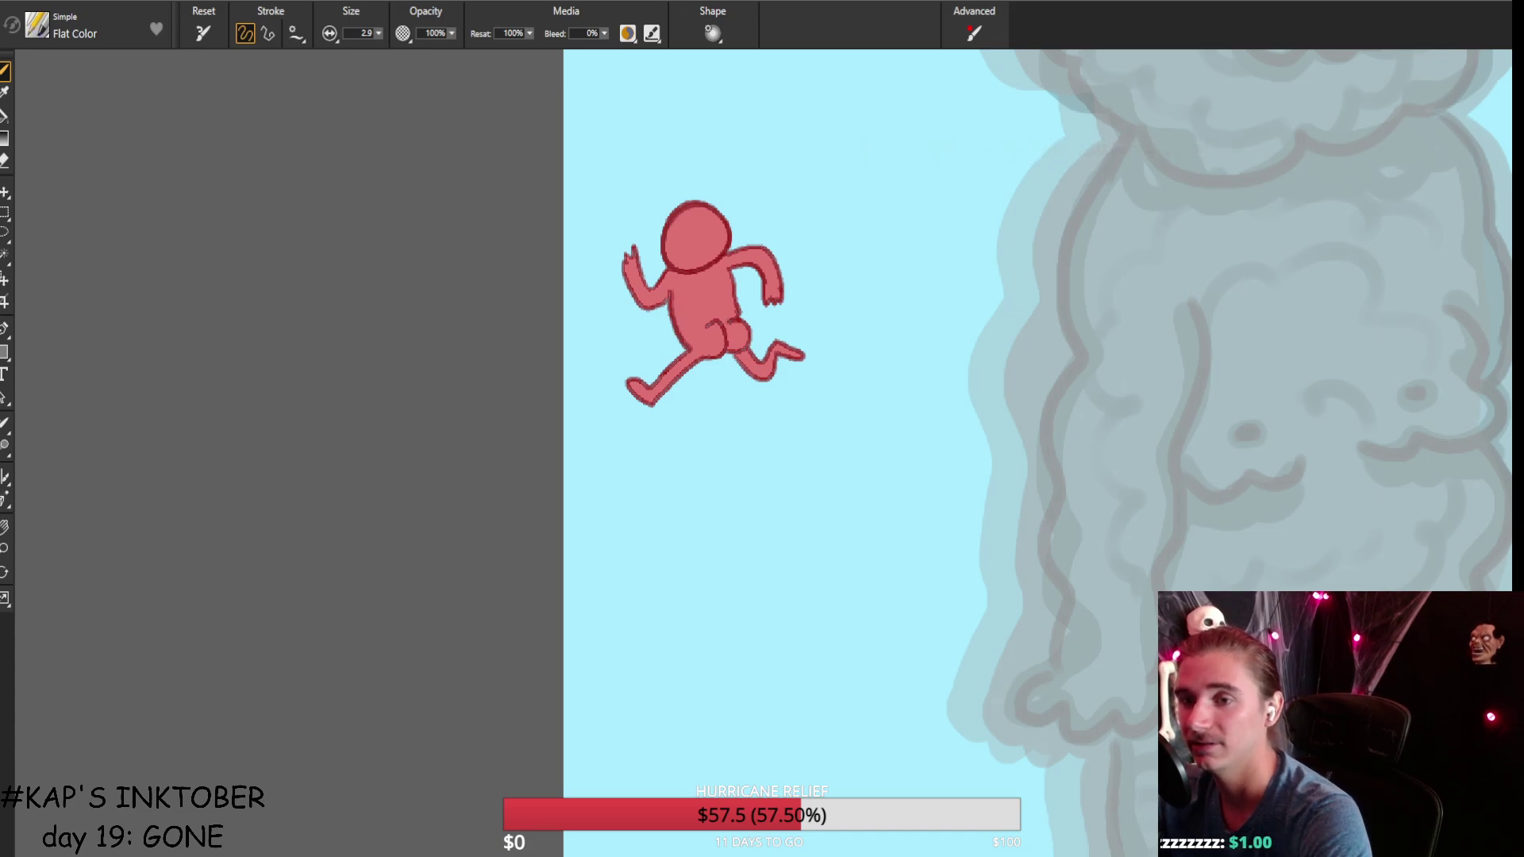
pyautogui.hotkey('ctrl', '-')
pyautogui.hotkey('ctrl', '-')
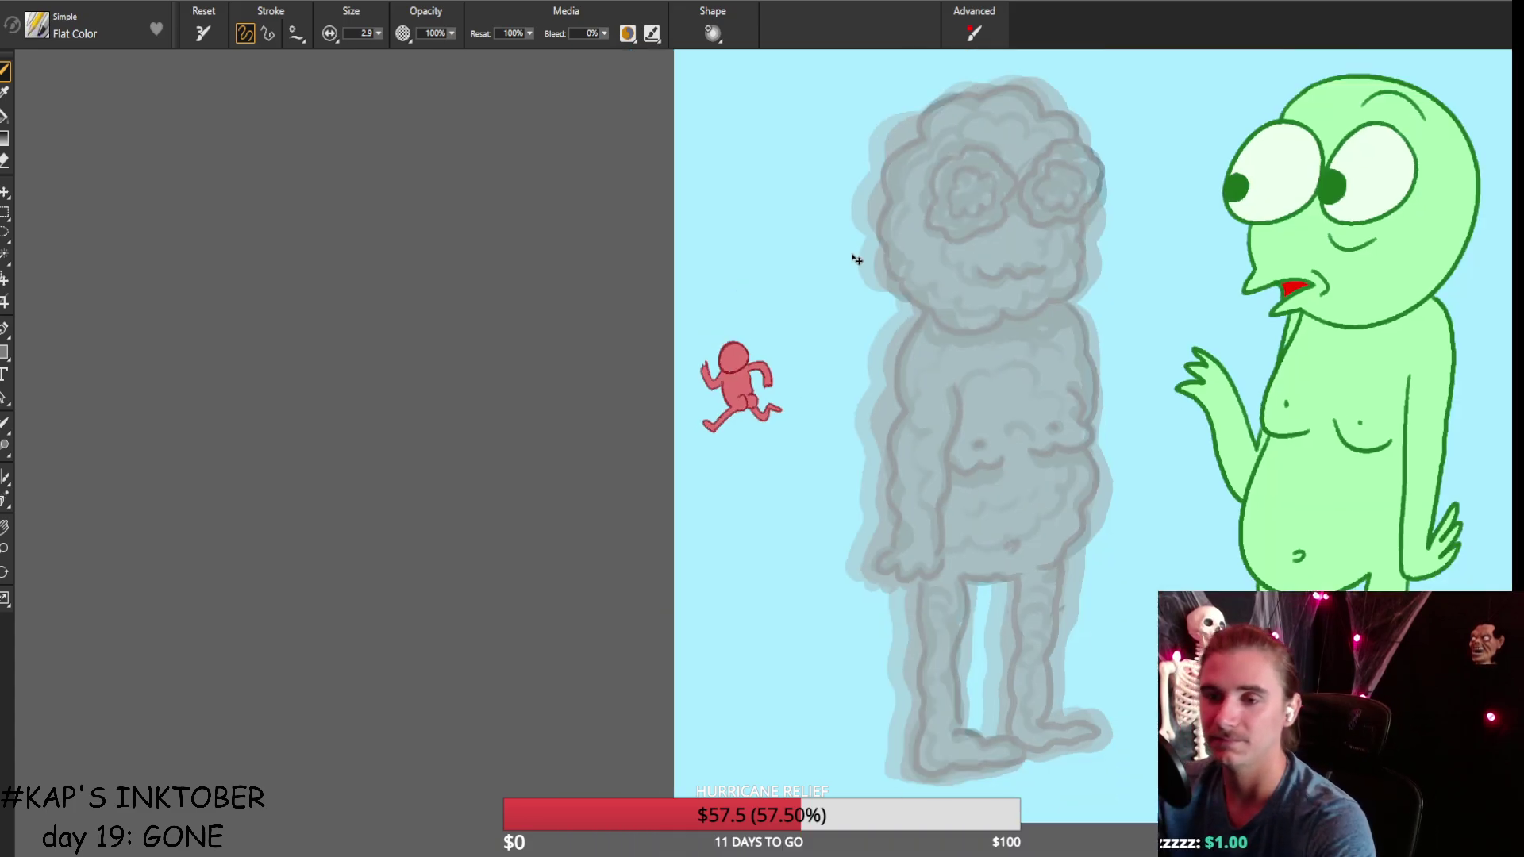
pyautogui.hotkey('ctrl', '-')
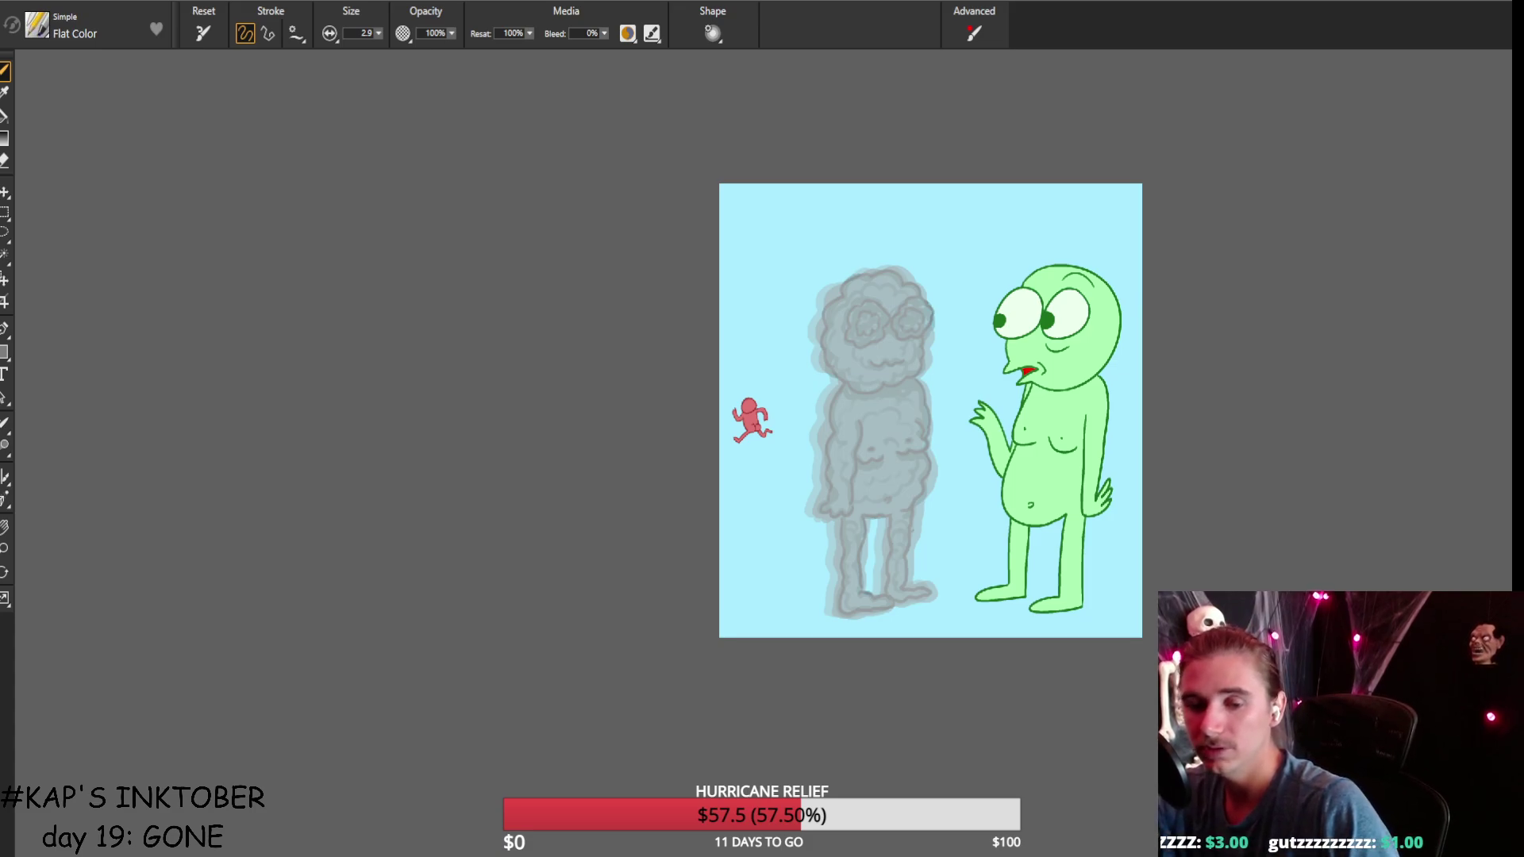
pyautogui.moveTo(930, 410); pyautogui.dragTo(746, 400)
pyautogui.hotkey('ctrl', '+')
pyautogui.hotkey('ctrl', '+')
pyautogui.hotkey('ctrl', '-')
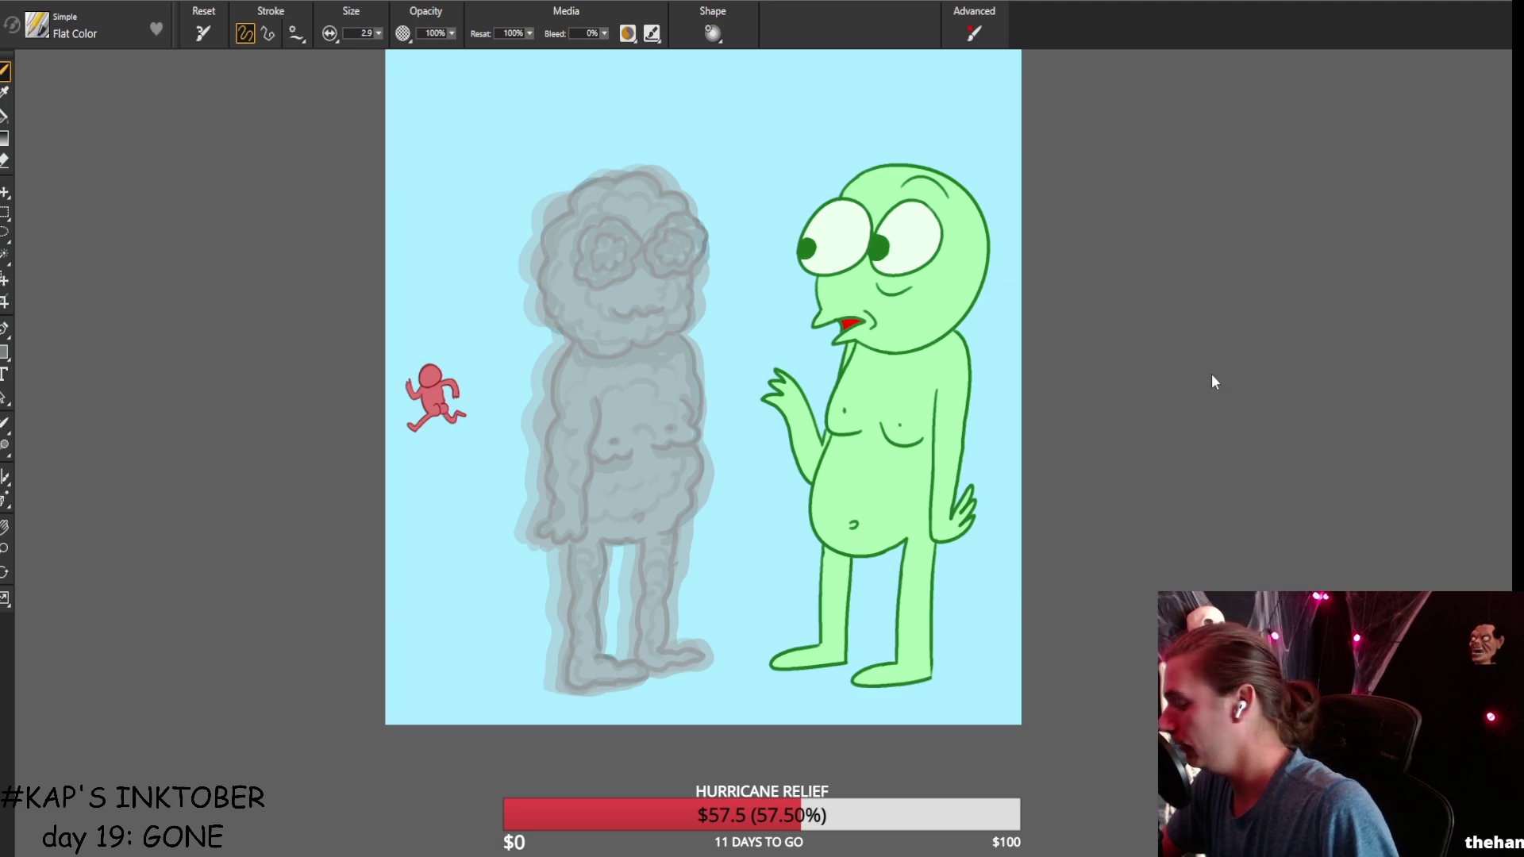
pyautogui.press('f')
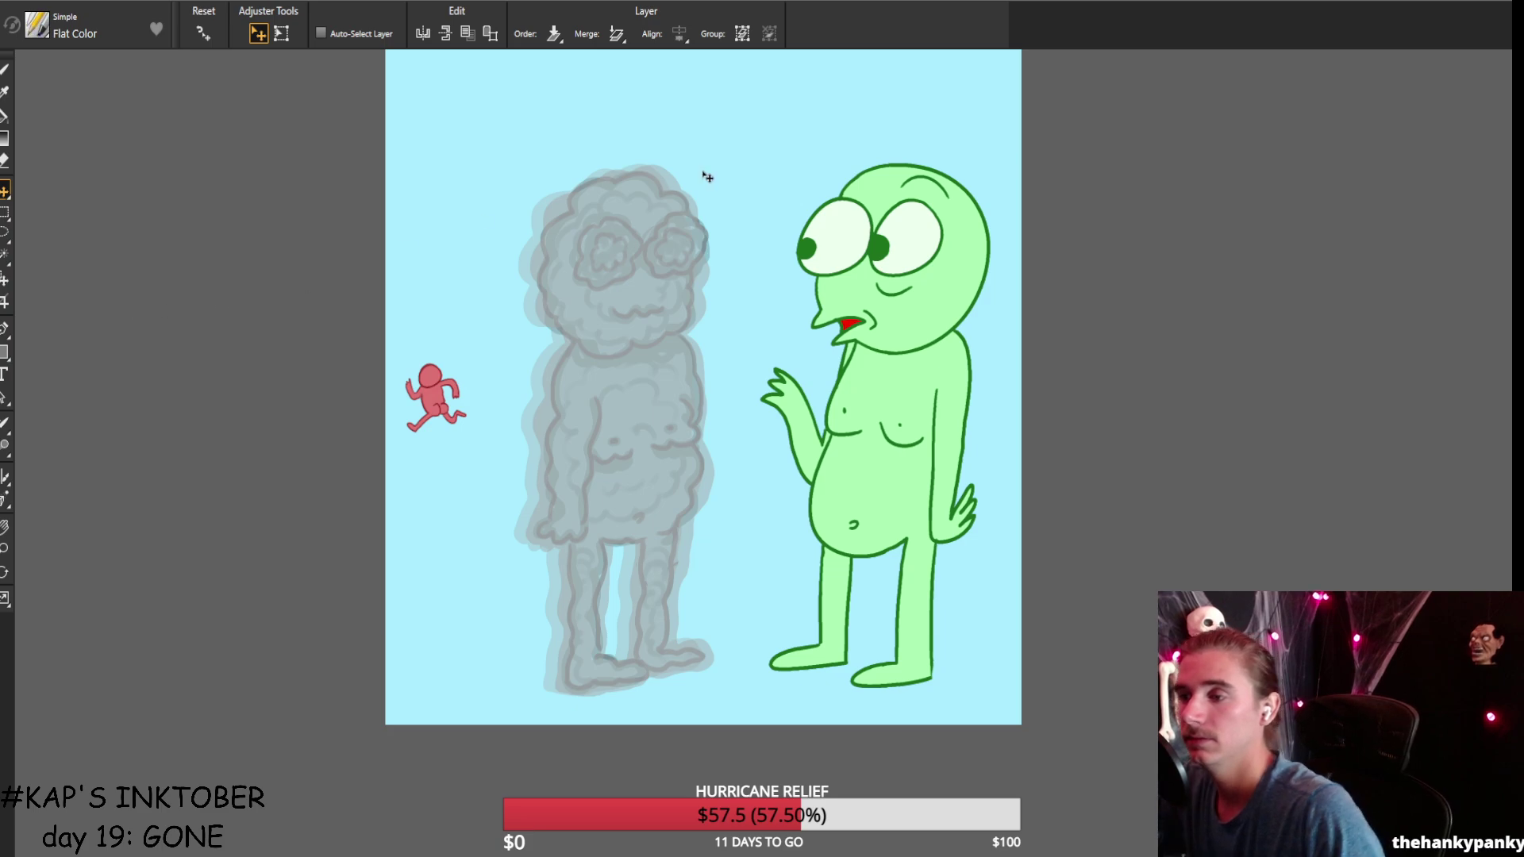
pyautogui.click(1369, 409)
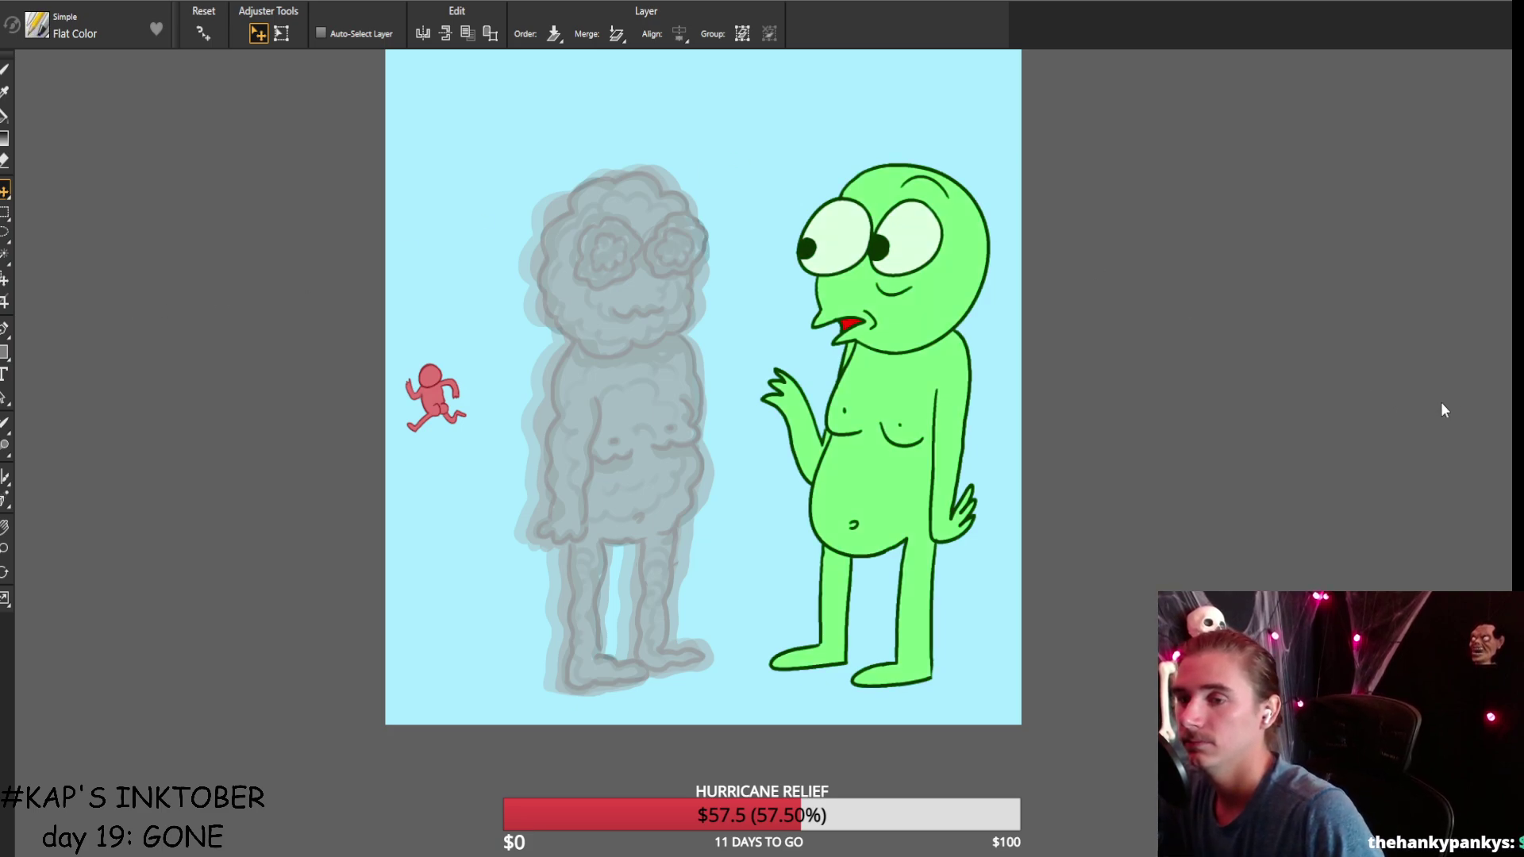
pyautogui.hotkey('ctrl', 'y')
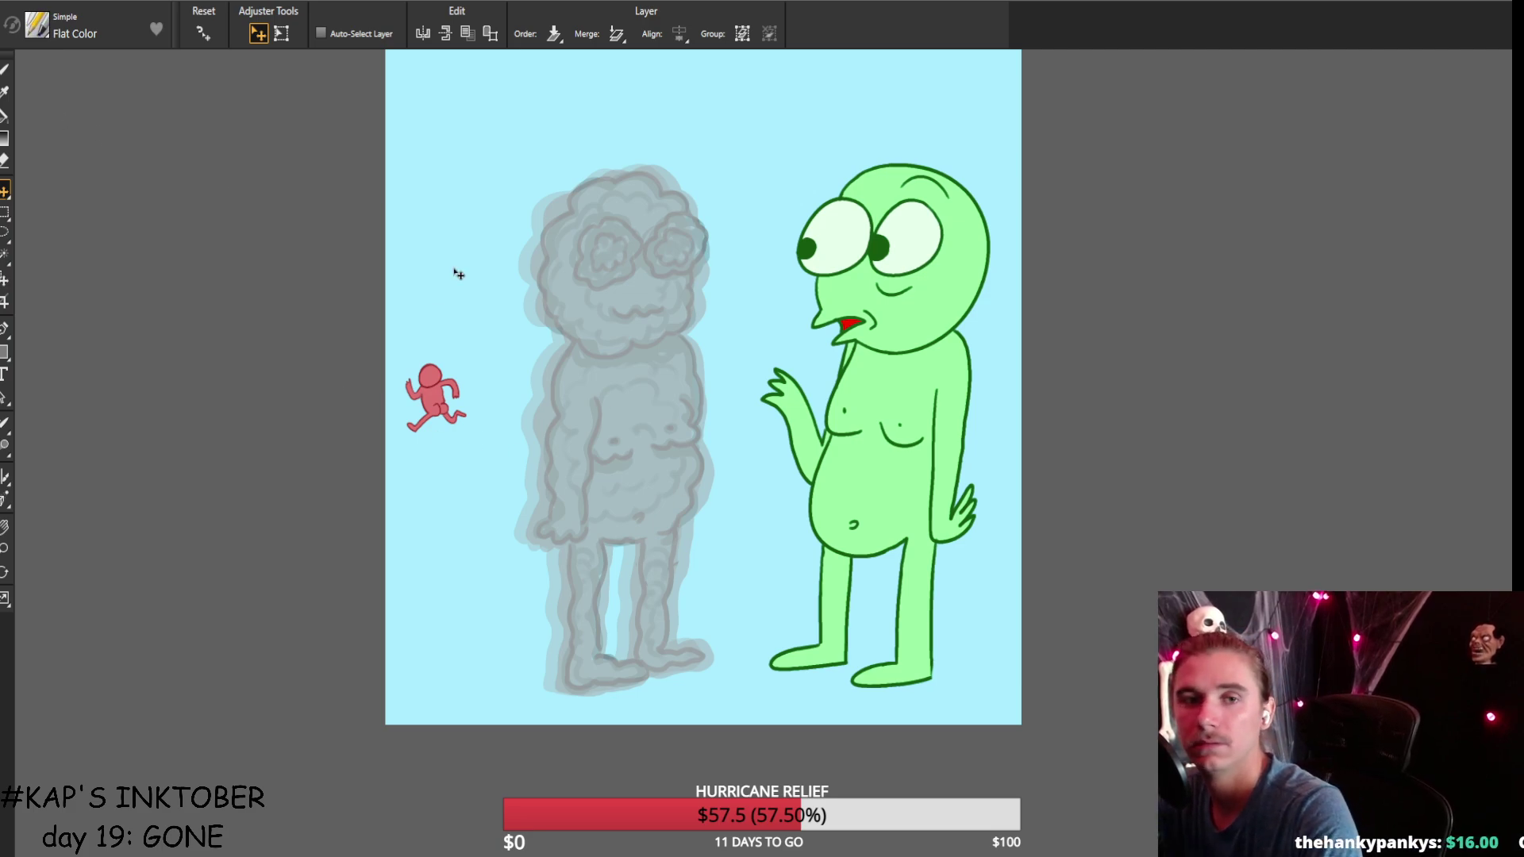
pyautogui.hotkey('ctrl', 'y')
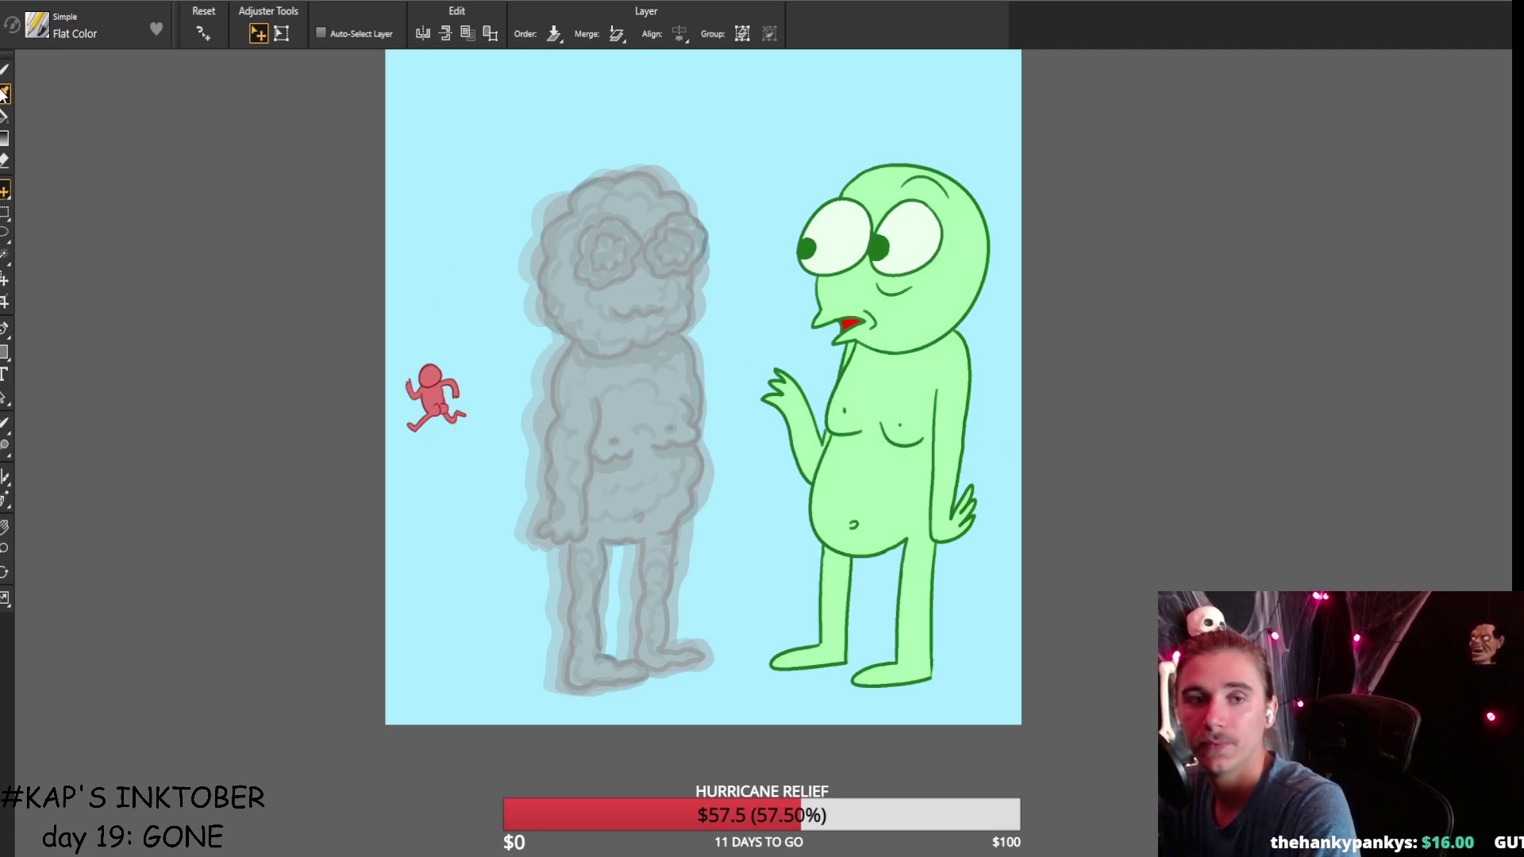
# Retouch the green figure's dark green outline around the eye and the top of the head at brush size 5.3.
pyautogui.click(5, 94)
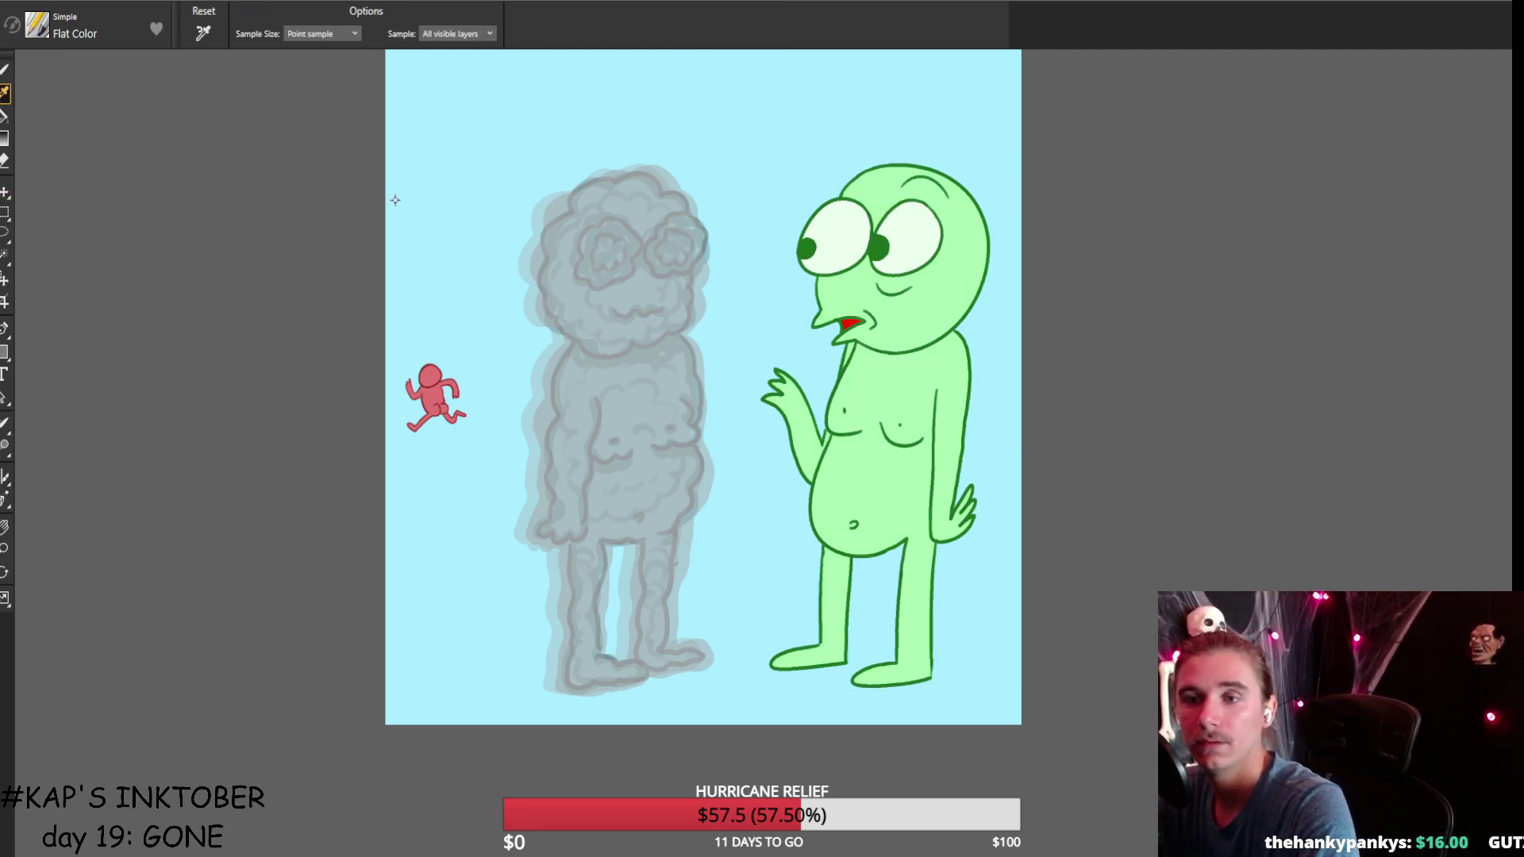
pyautogui.click(5, 70)
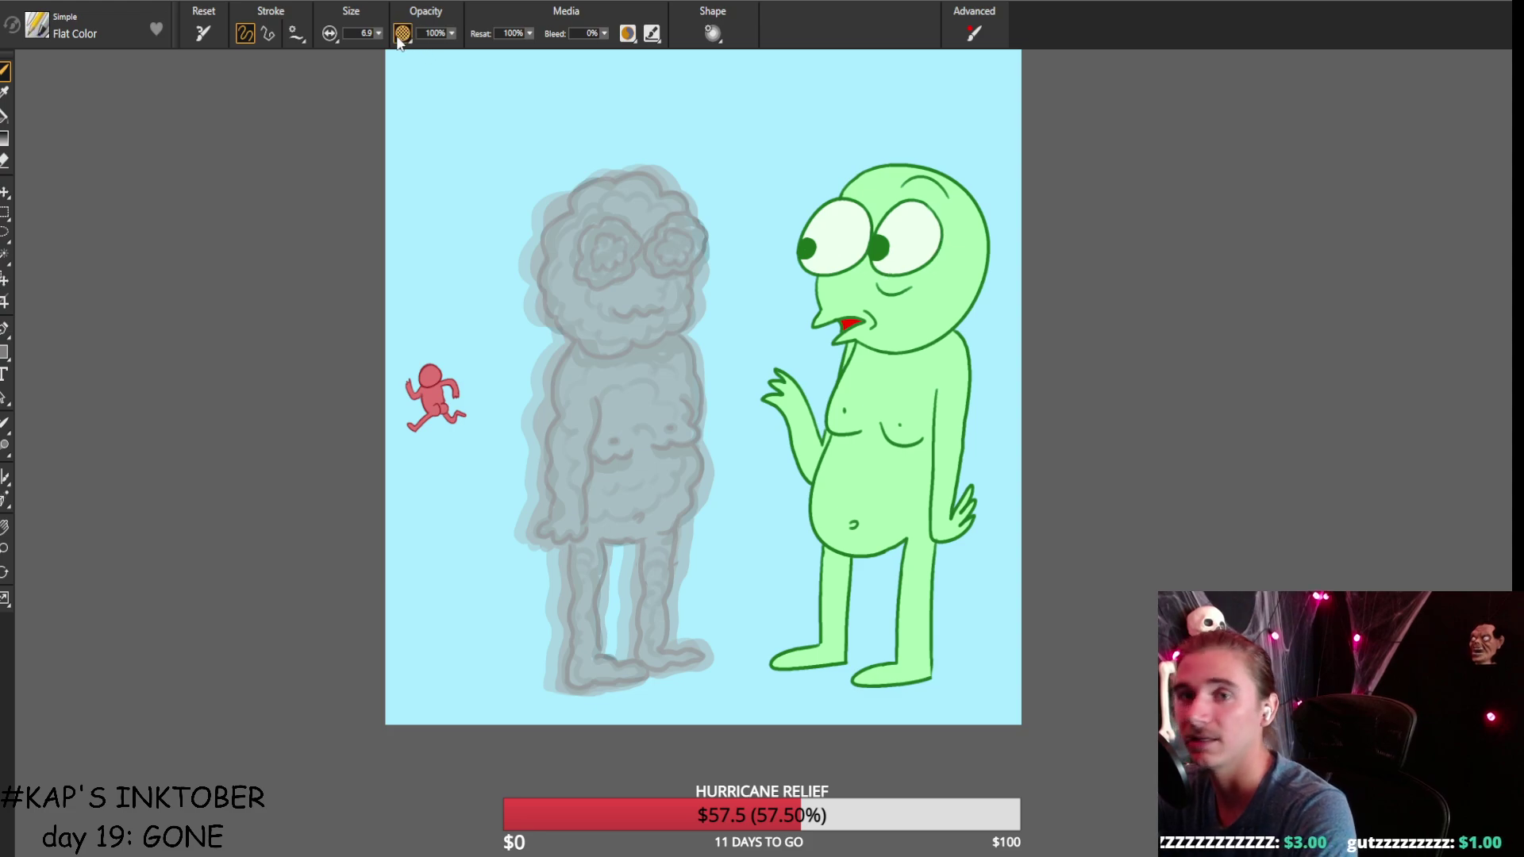
pyautogui.moveTo(380, 34); pyautogui.dragTo(374, 35)
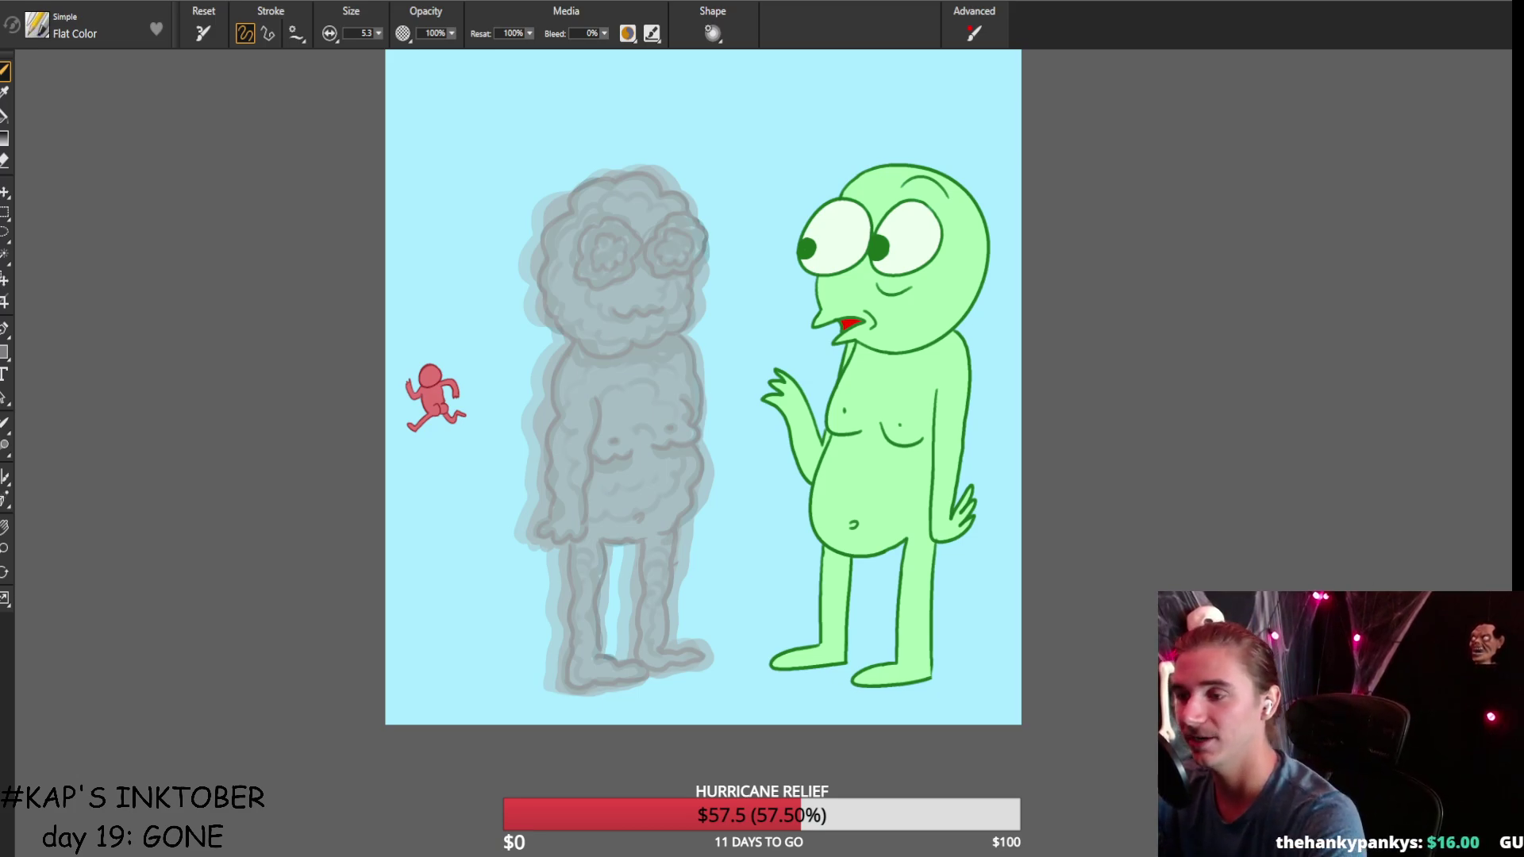
pyautogui.scroll(1, 926, 339)
pyautogui.moveTo(926, 338); pyautogui.dragTo(848, 321)
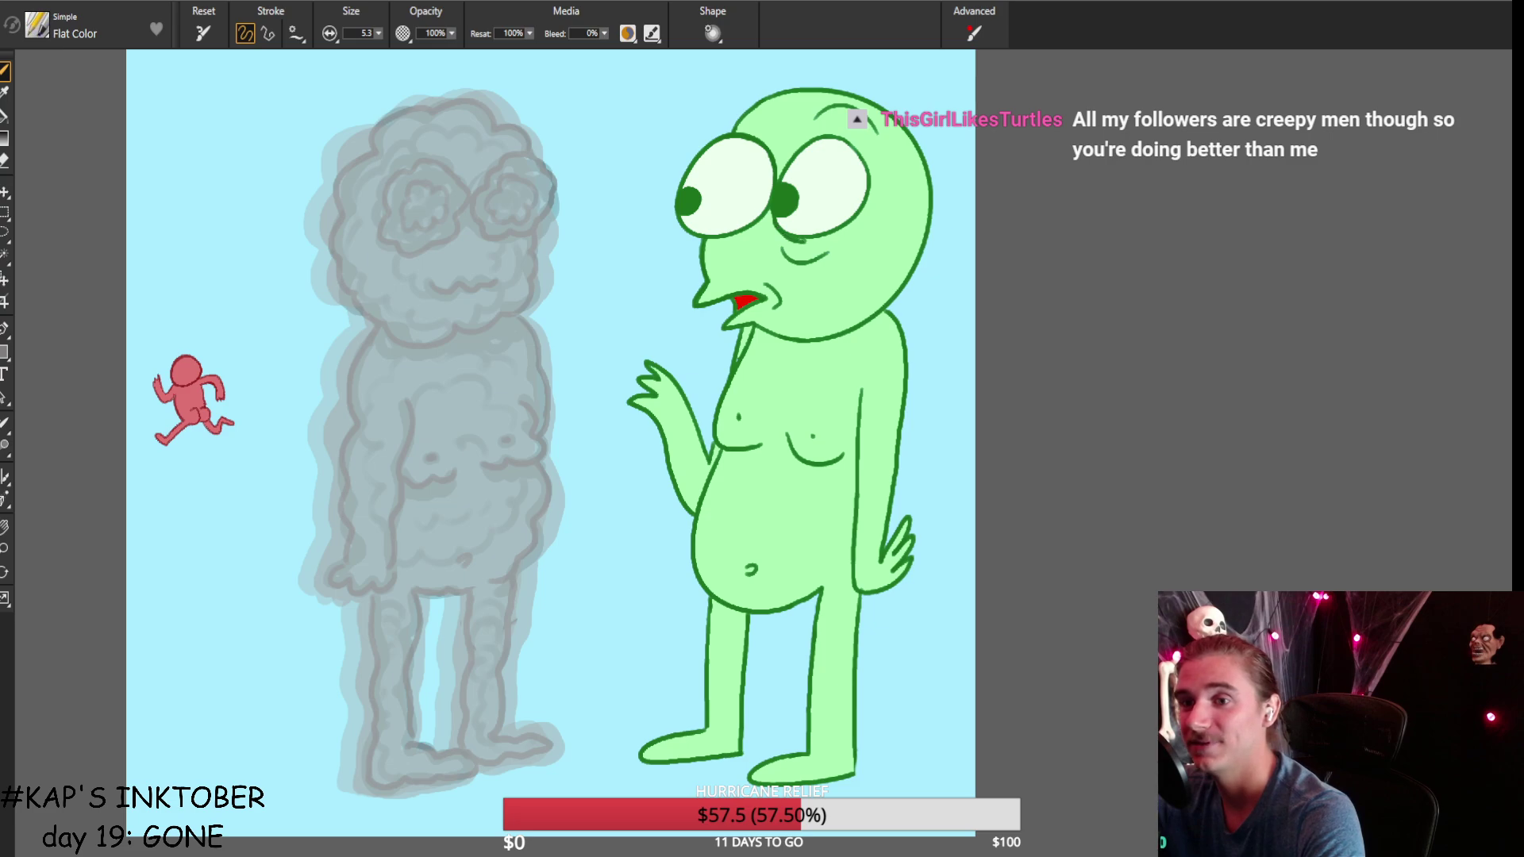
pyautogui.moveTo(775, 216); pyautogui.dragTo(785, 231)
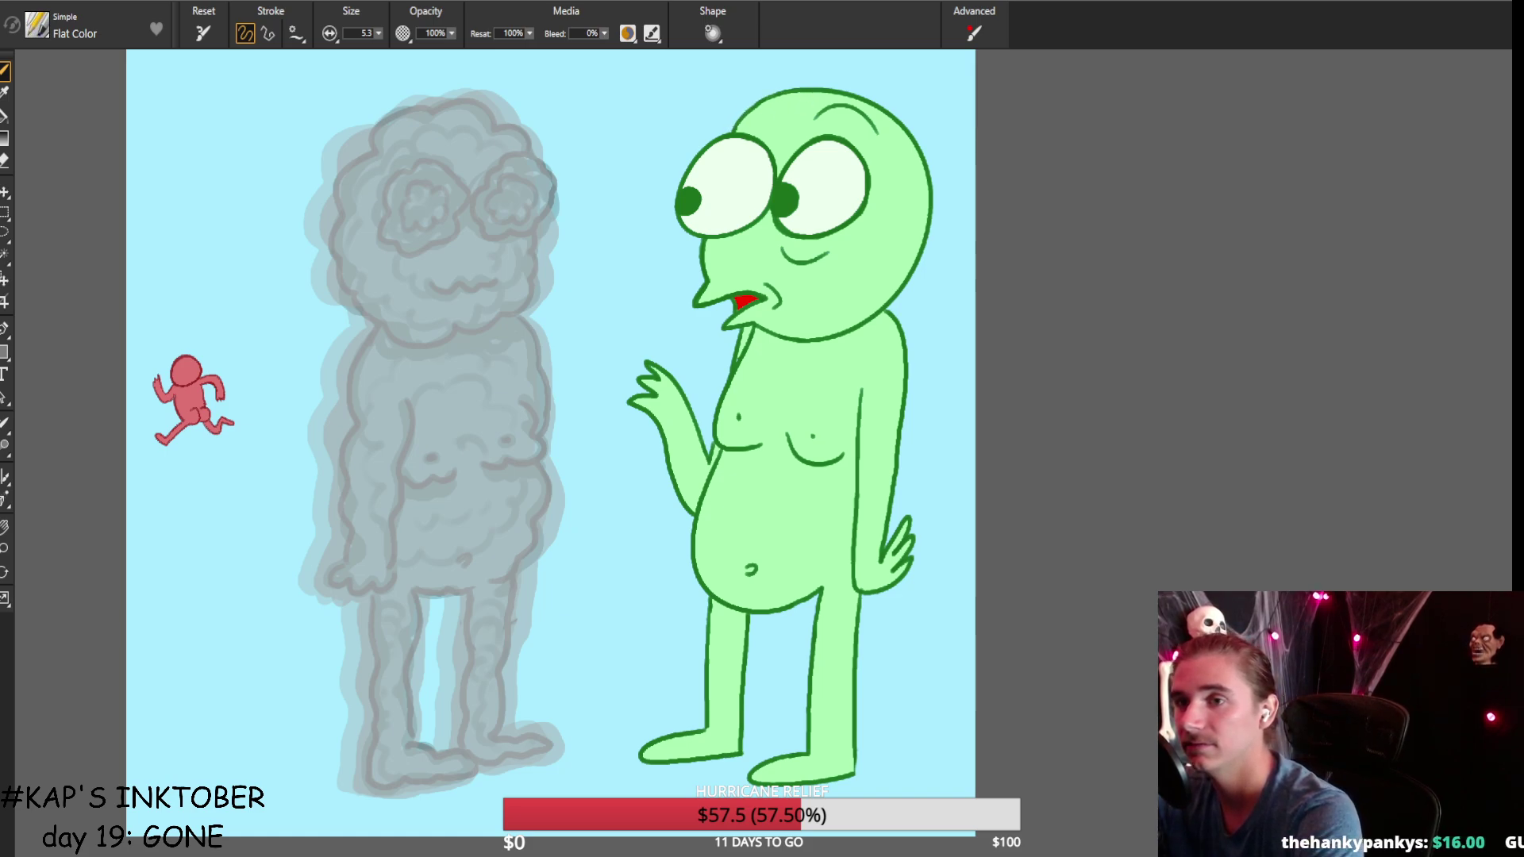
pyautogui.moveTo(736, 131); pyautogui.dragTo(800, 89)
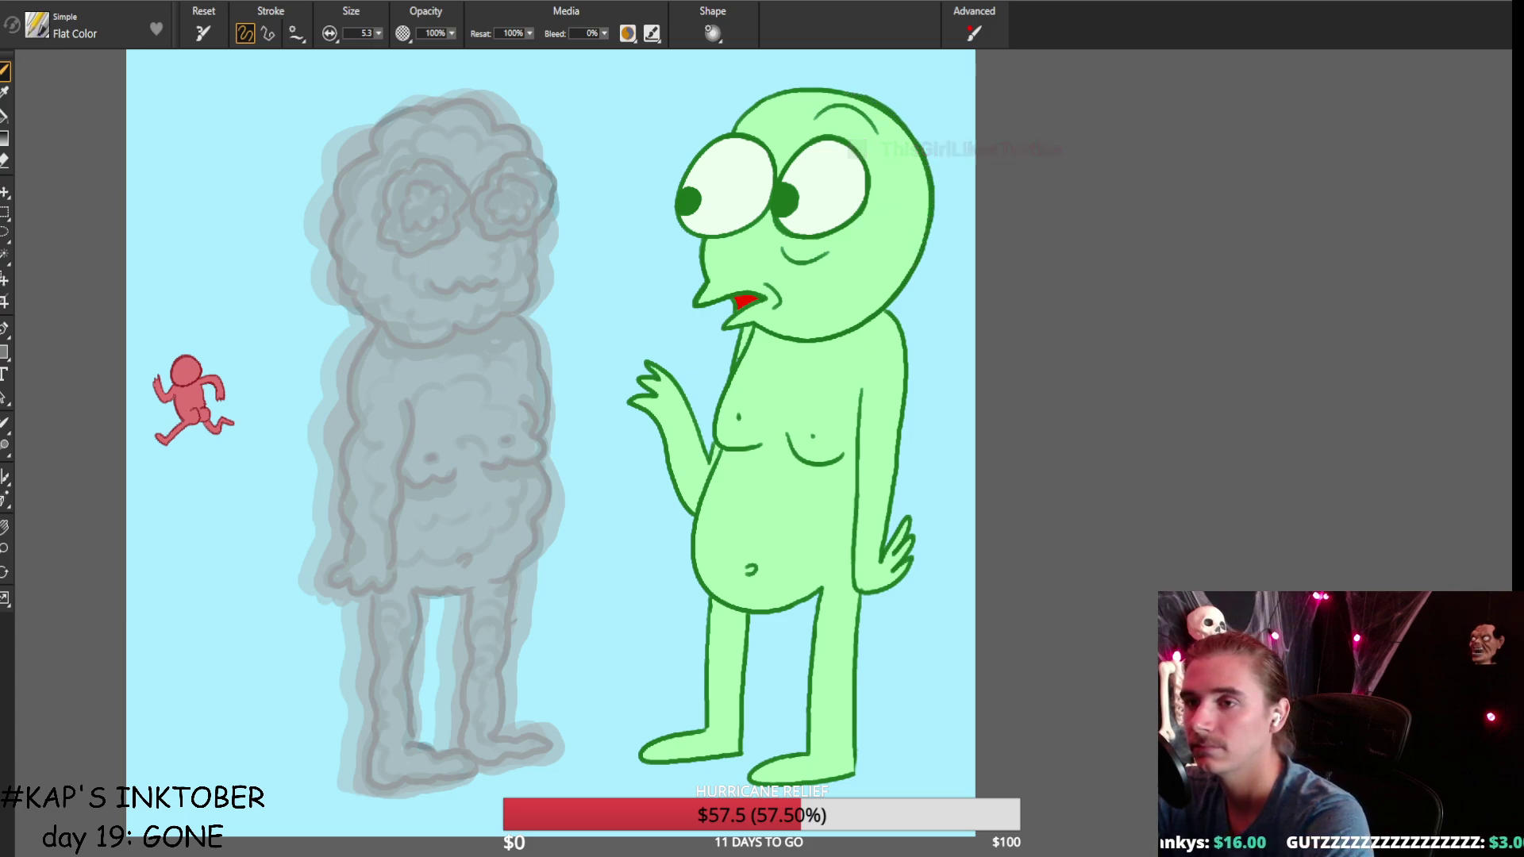
pyautogui.moveTo(807, 89); pyautogui.dragTo(735, 123)
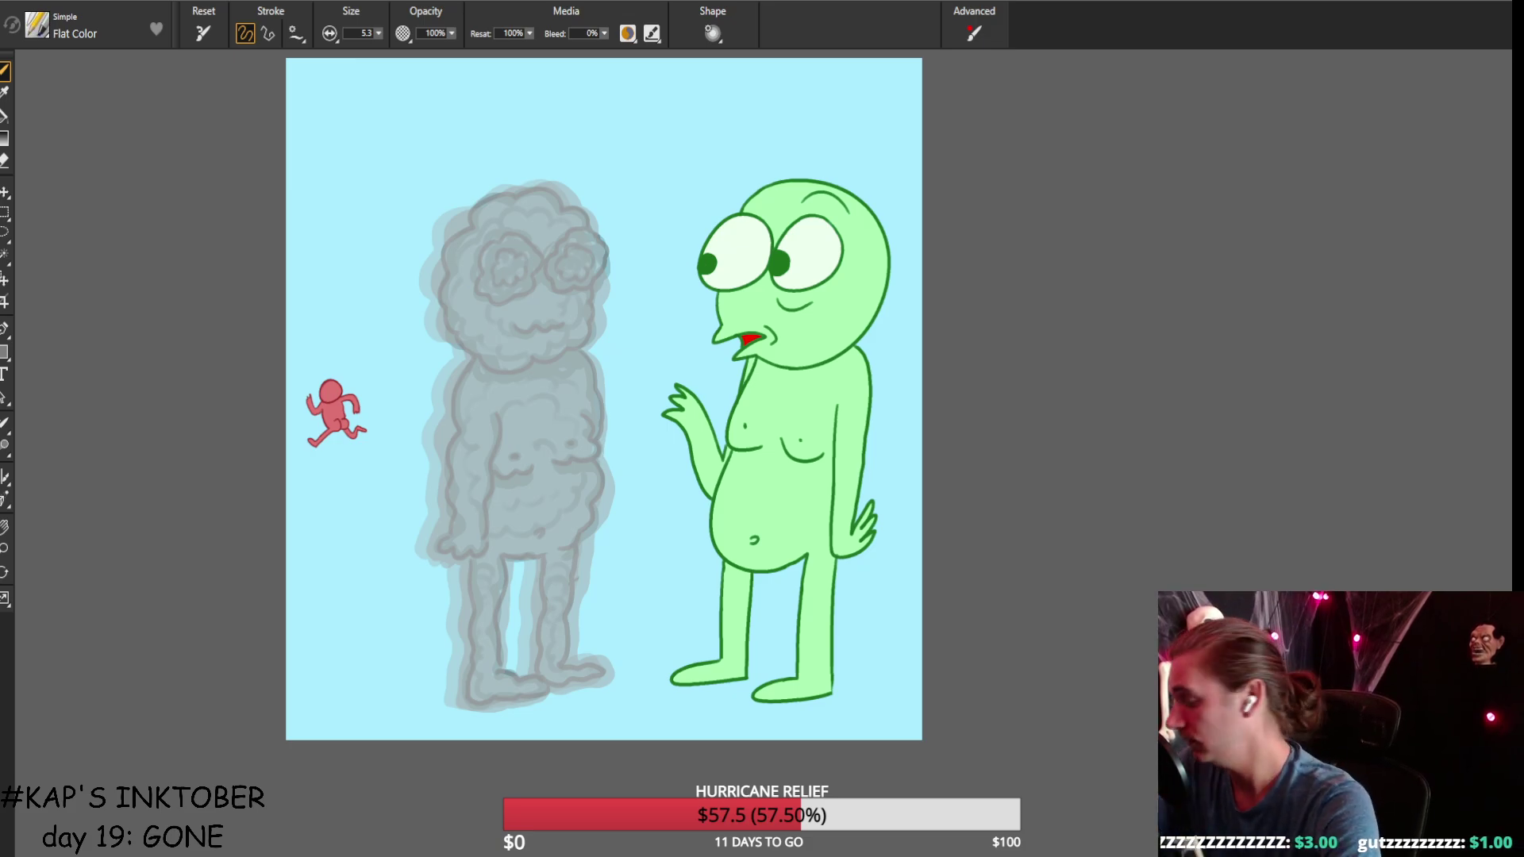
pyautogui.hotkey('ctrl', '+')
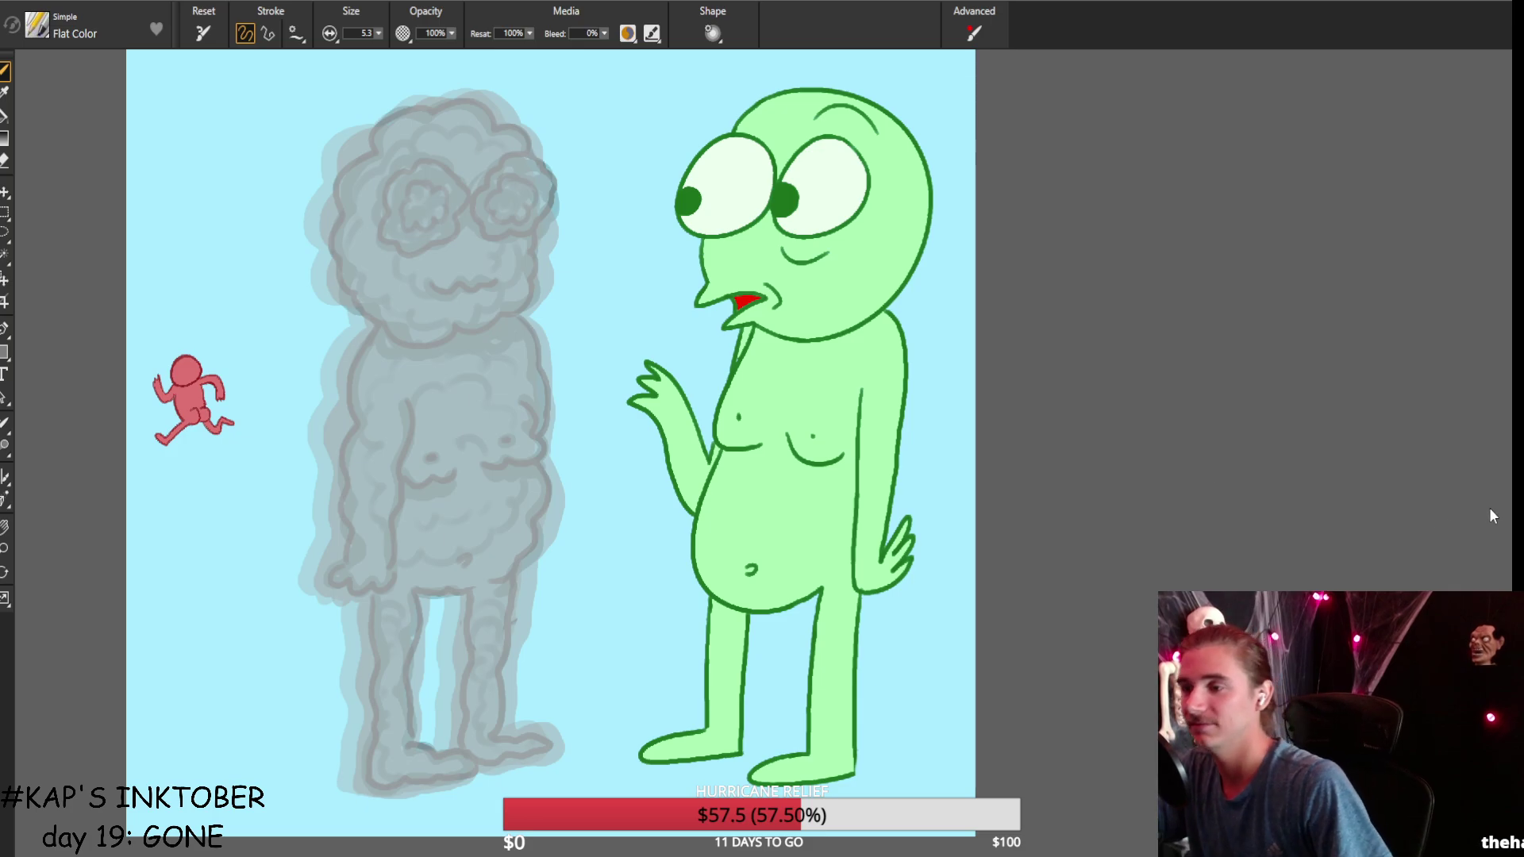
pyautogui.click(1355, 465)
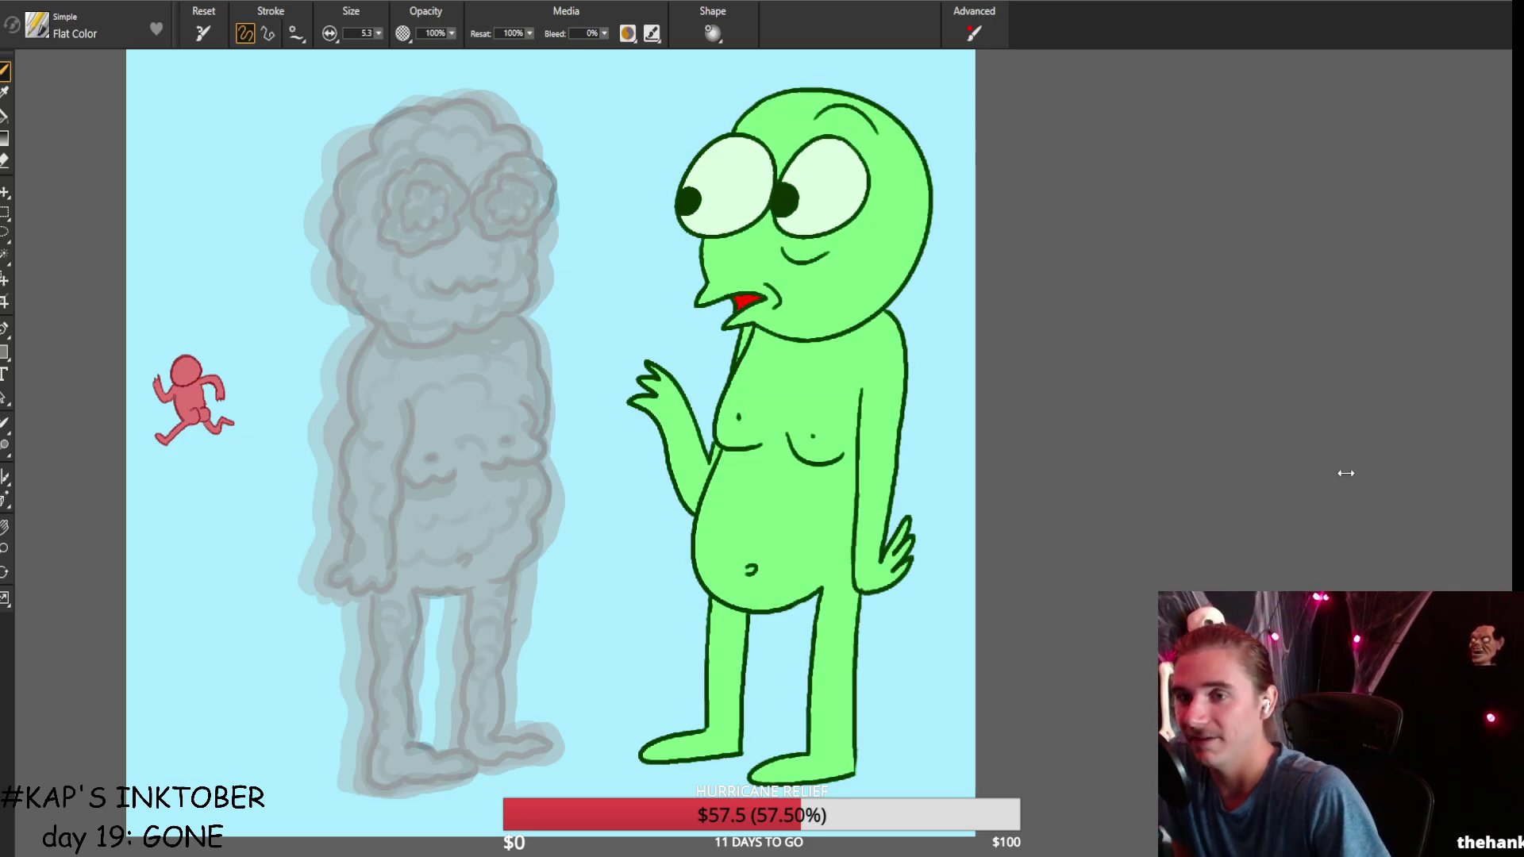
pyautogui.hotkey('ctrl', '-')
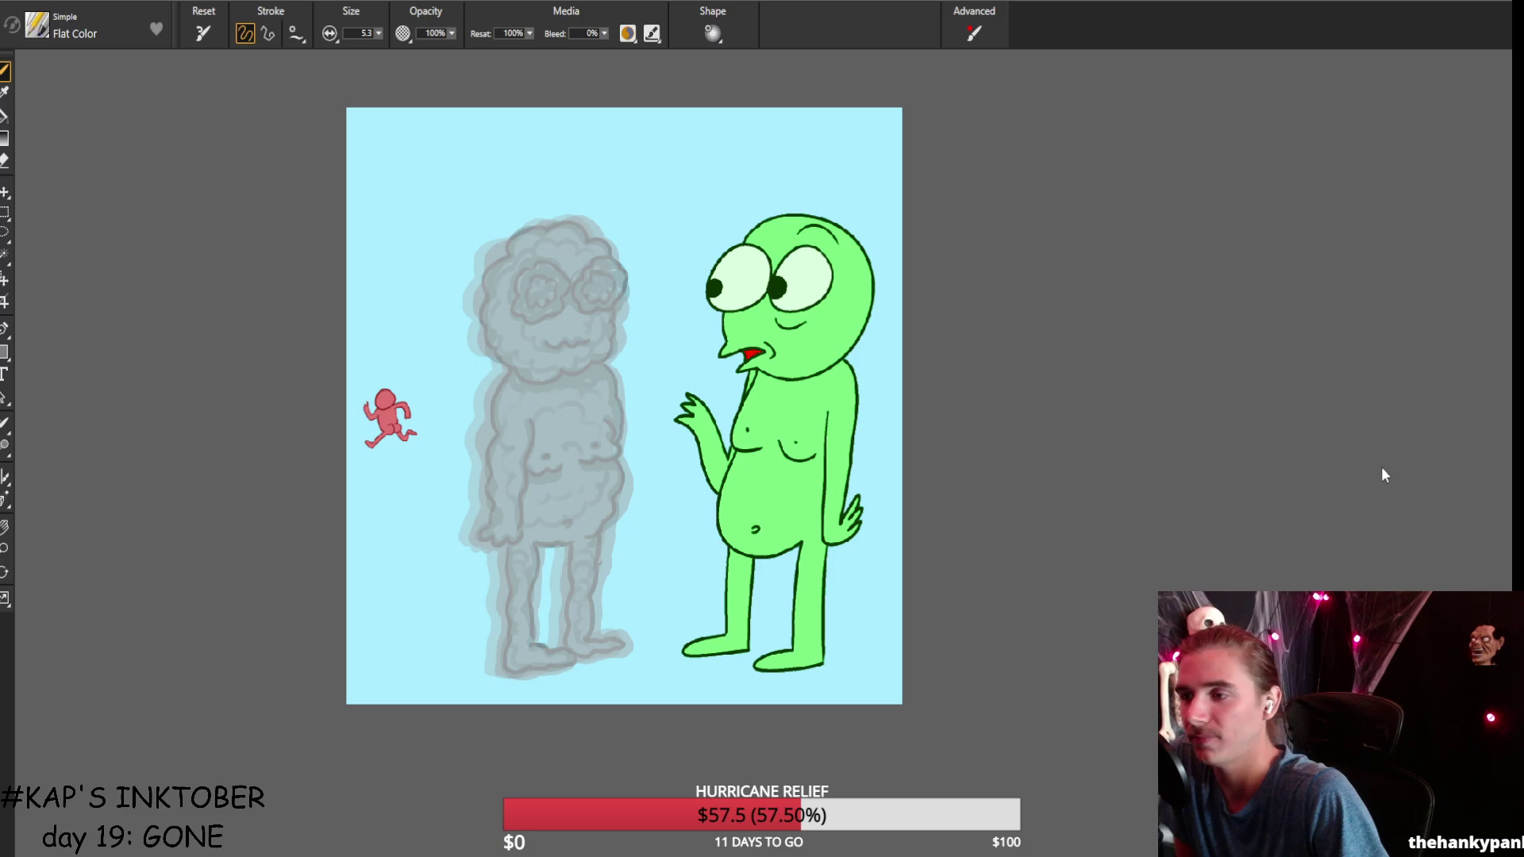
pyautogui.click(1364, 485)
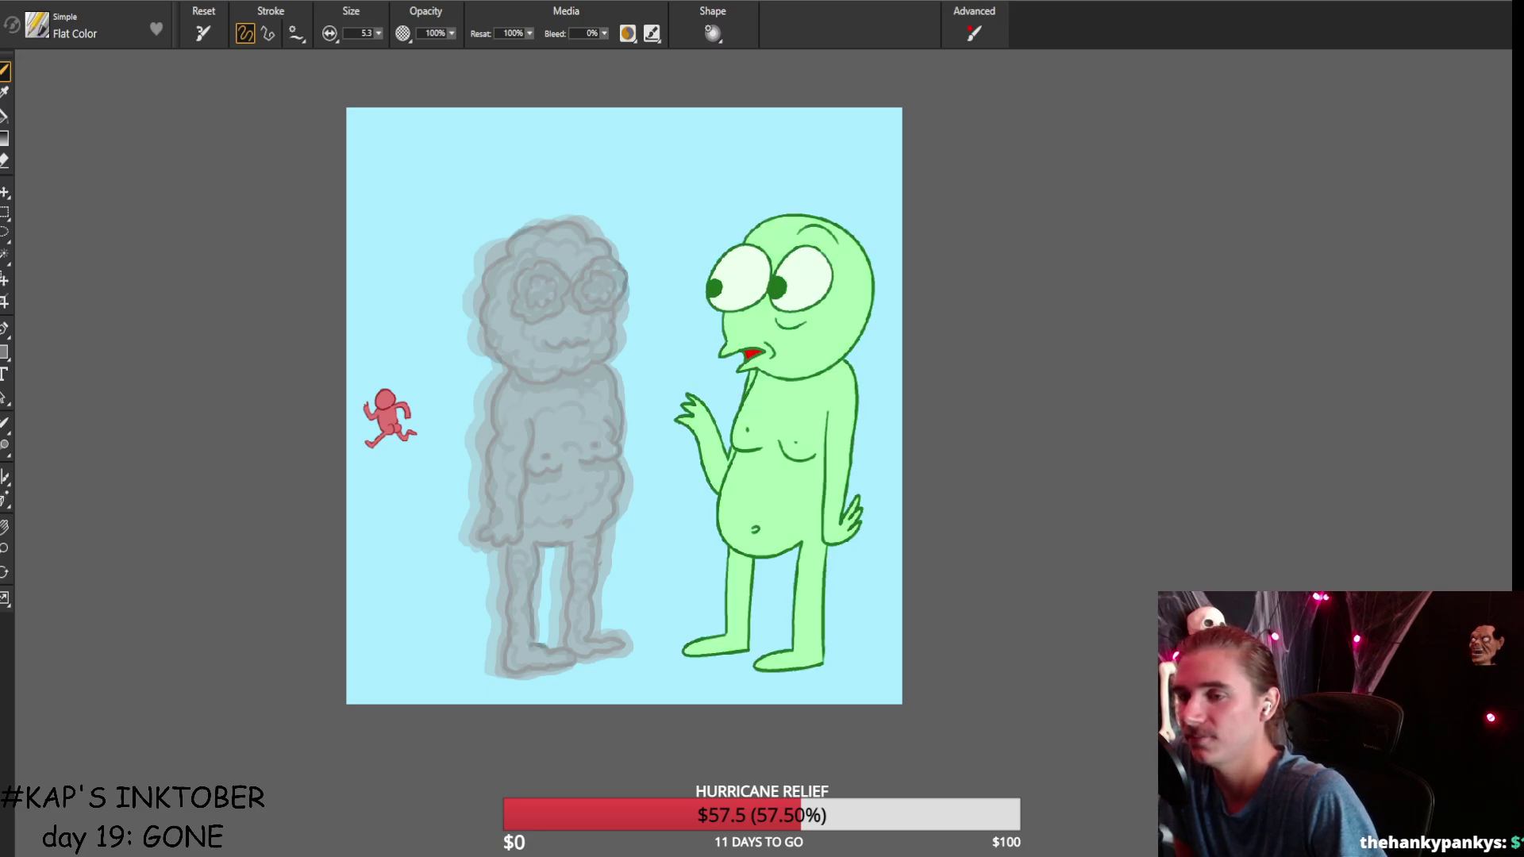
# Draw a small rectangular card held in the green figure's raised hand and fill it with white at tolerance 32.
pyautogui.hotkey('ctrl', '+')
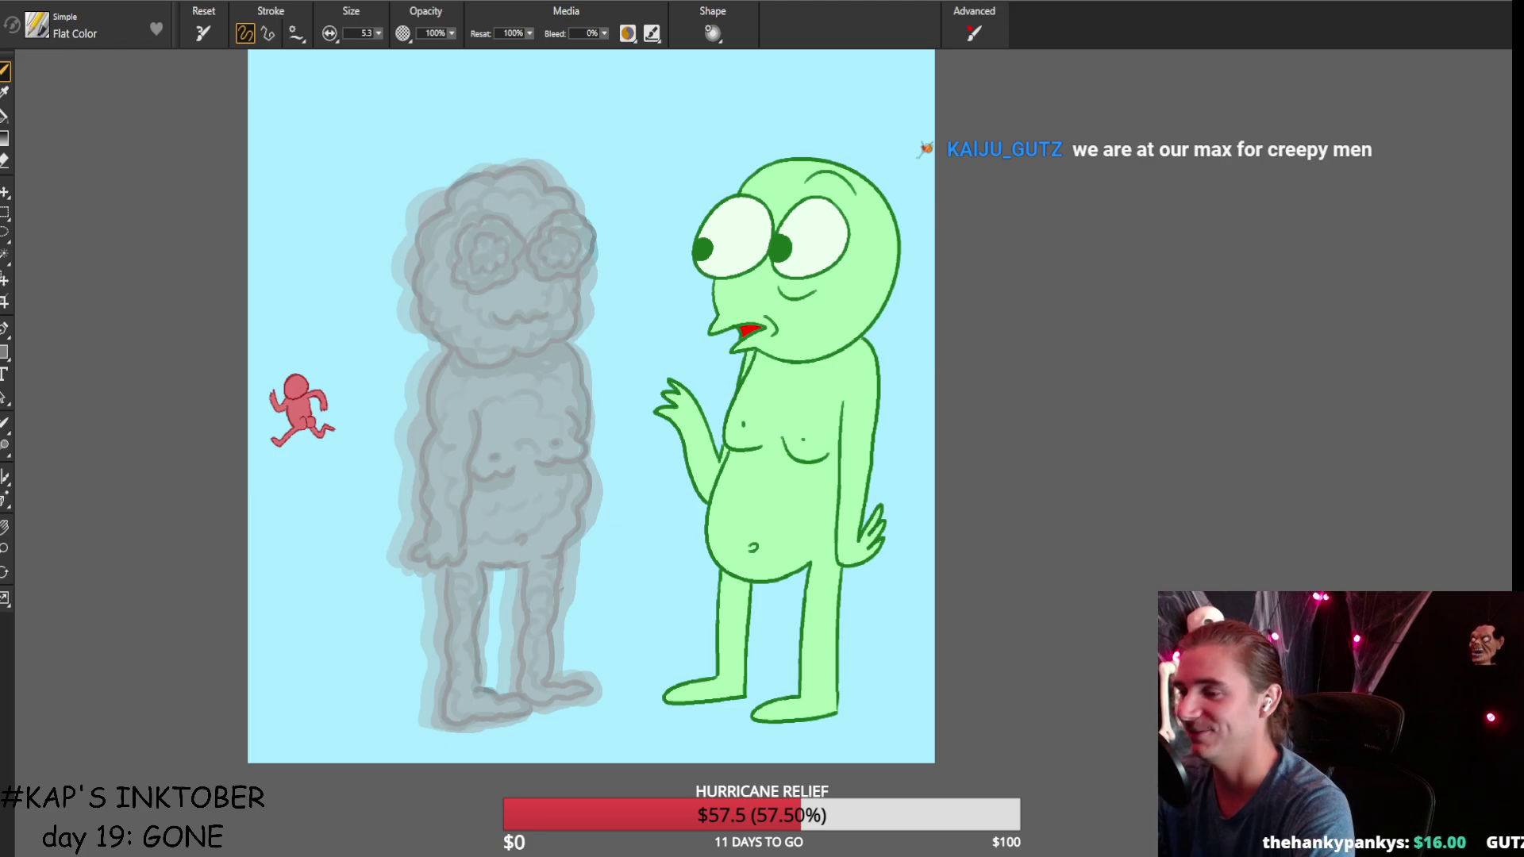
pyautogui.hotkey('ctrl', '+')
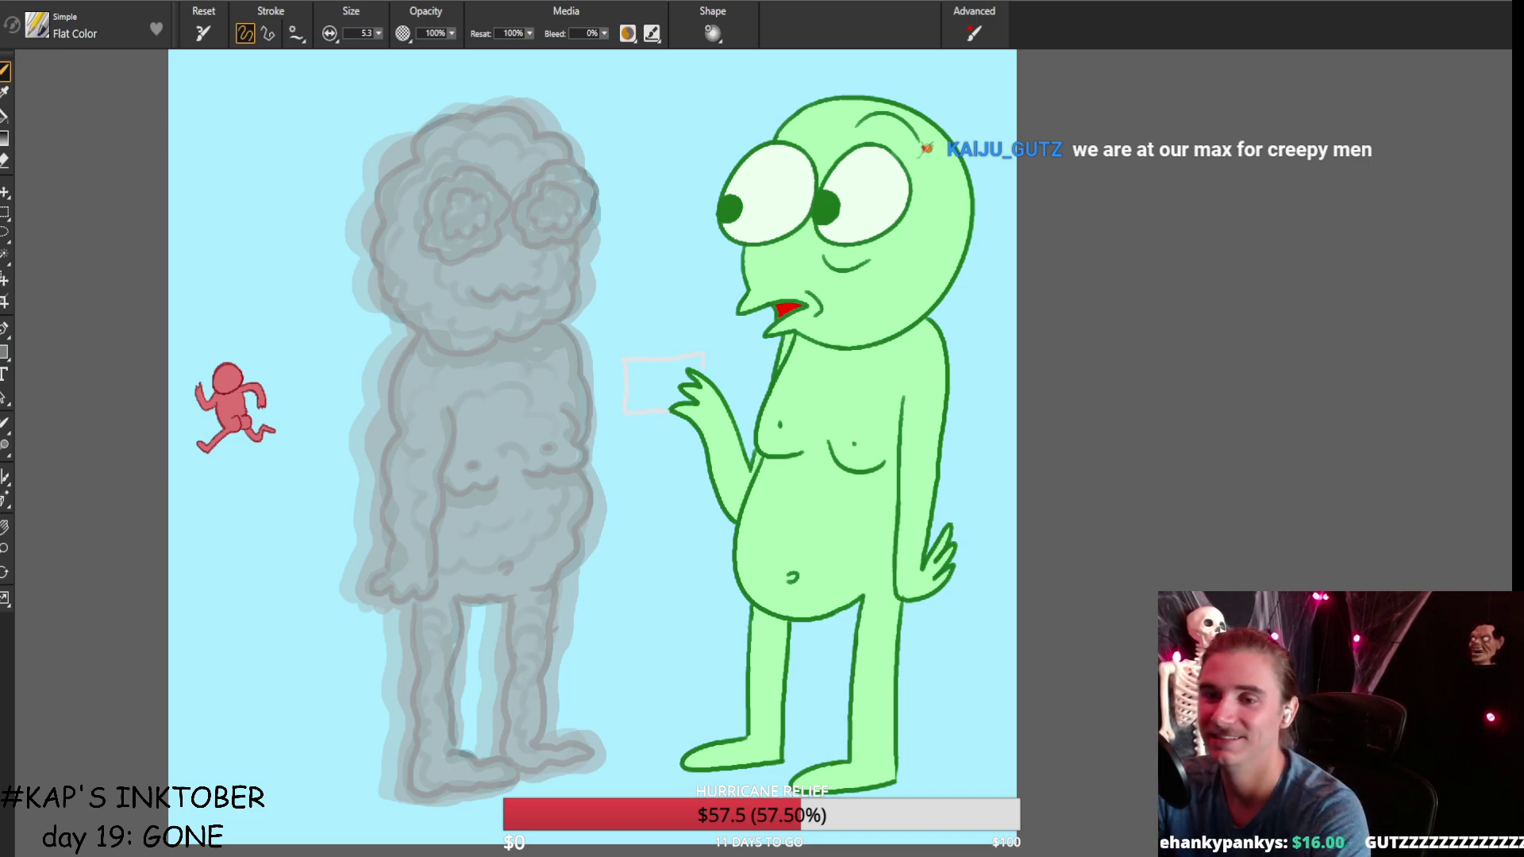
pyautogui.click(8, 116)
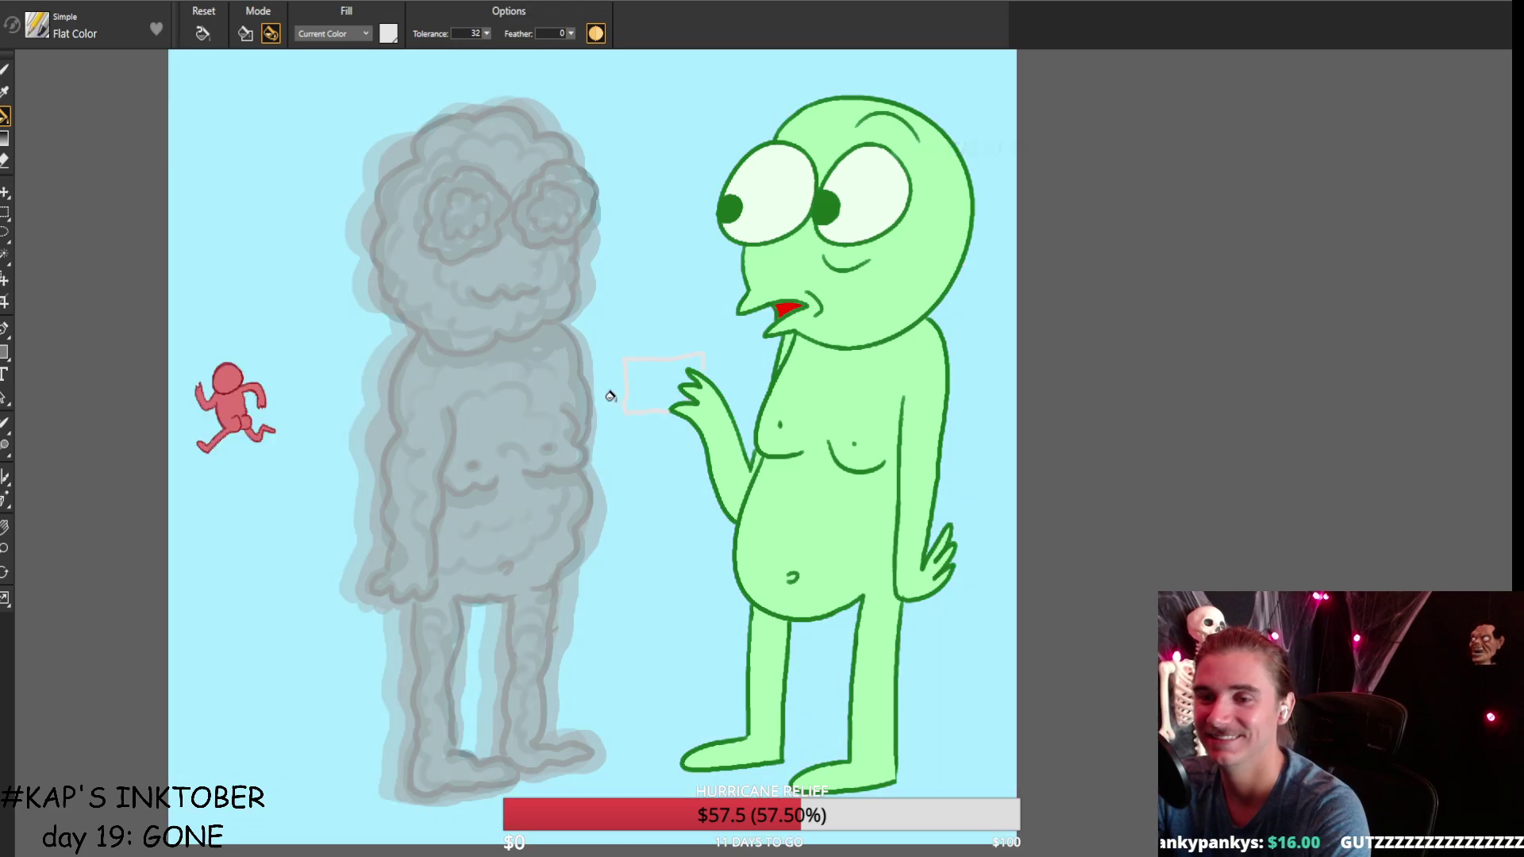
pyautogui.click(5, 69)
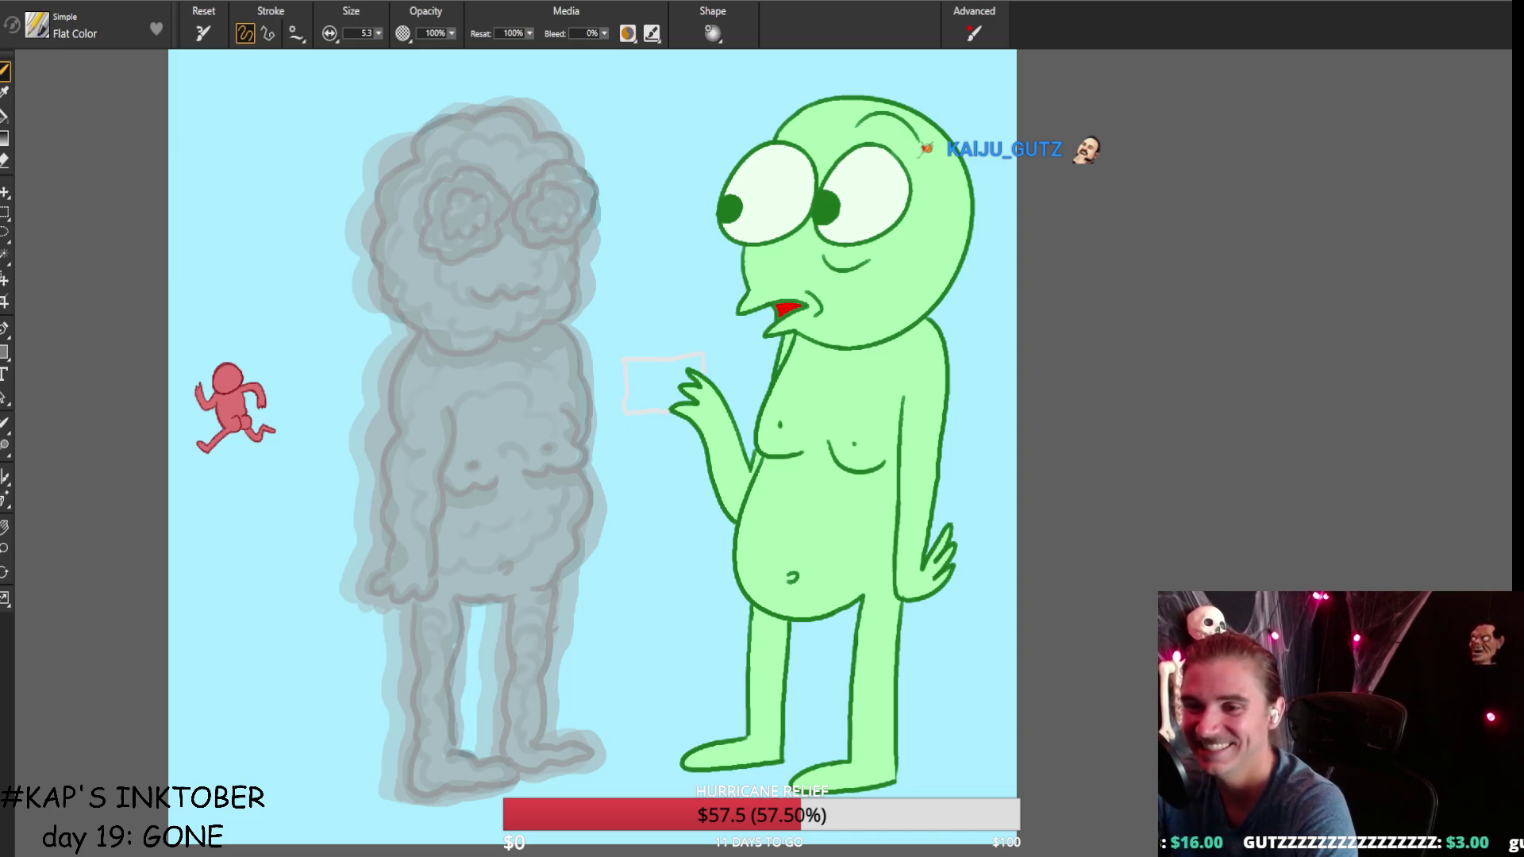
pyautogui.press('k')
pyautogui.click(655, 376)
pyautogui.hotkey('ctrl', '-')
pyautogui.hotkey('ctrl', '+')
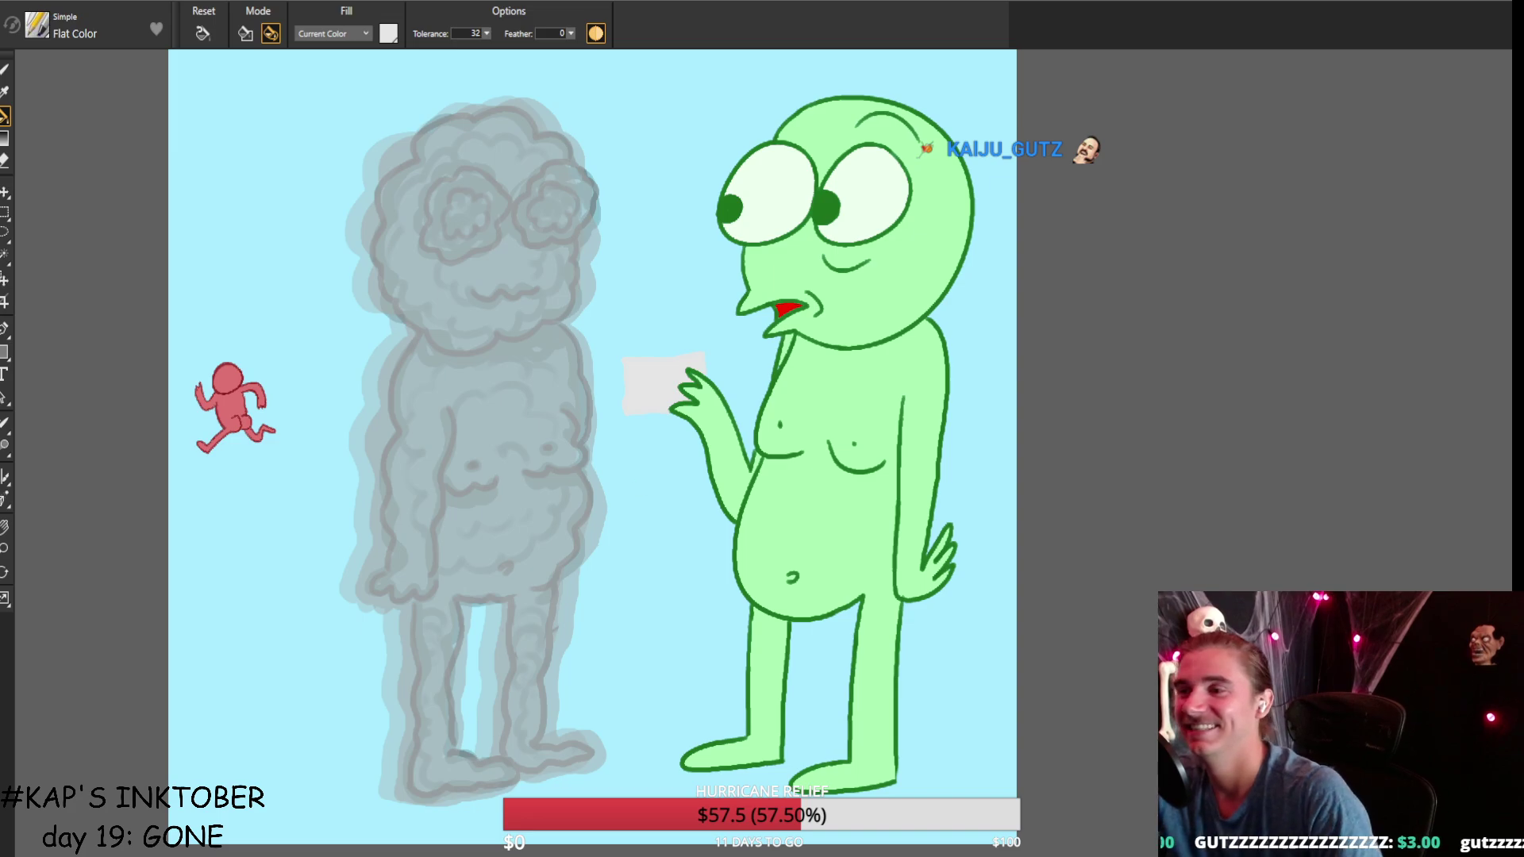
pyautogui.click(650, 376)
pyautogui.scroll(-5, 627, 420)
pyautogui.scroll(4, 648, 508)
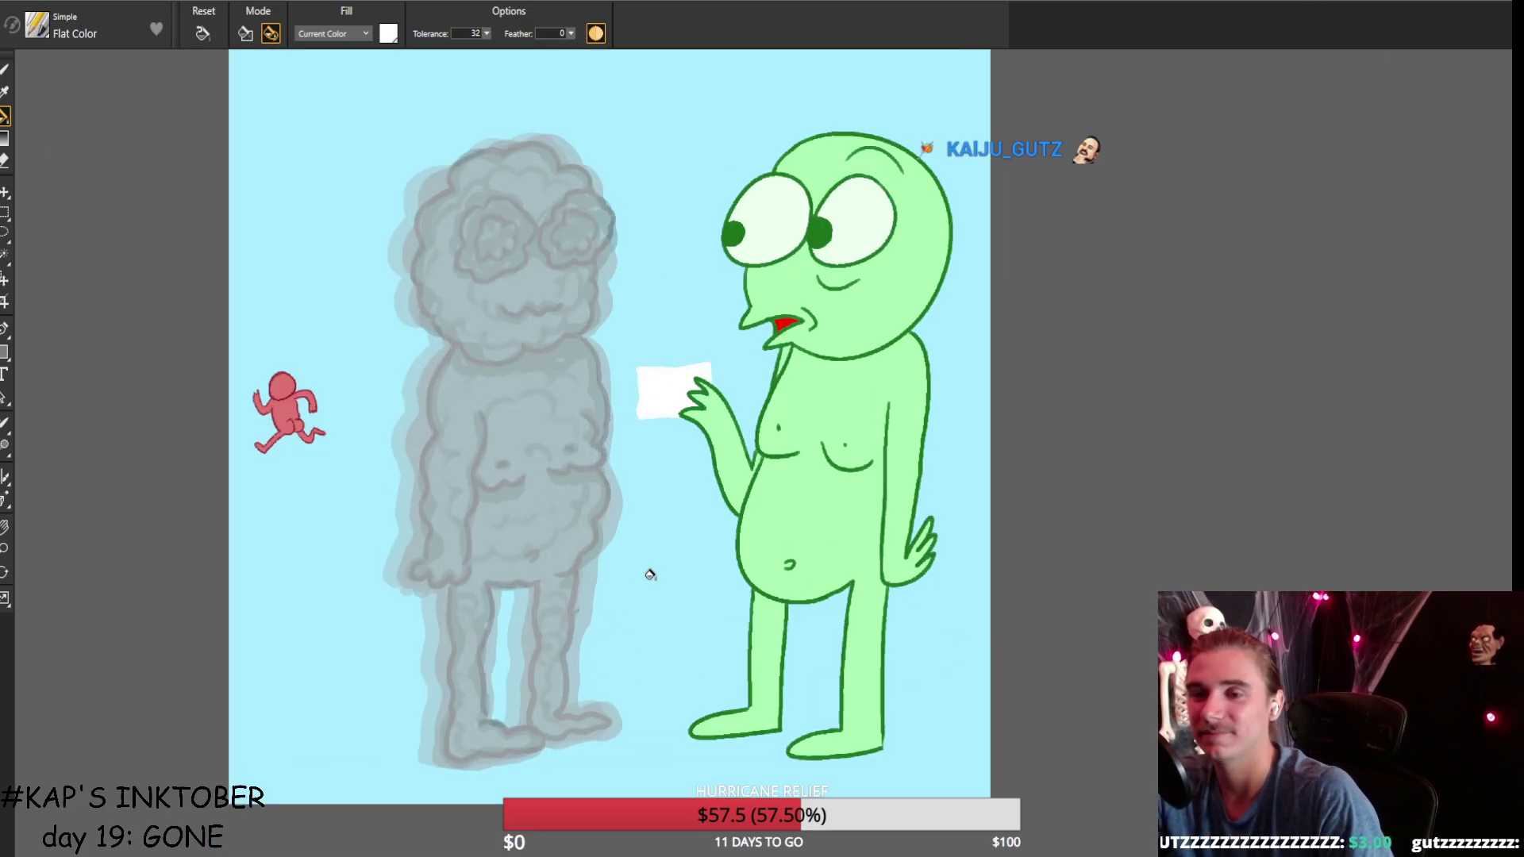
# Write "GONE" in black on the white card at brush size 4.3.
pyautogui.click(1380, 136)
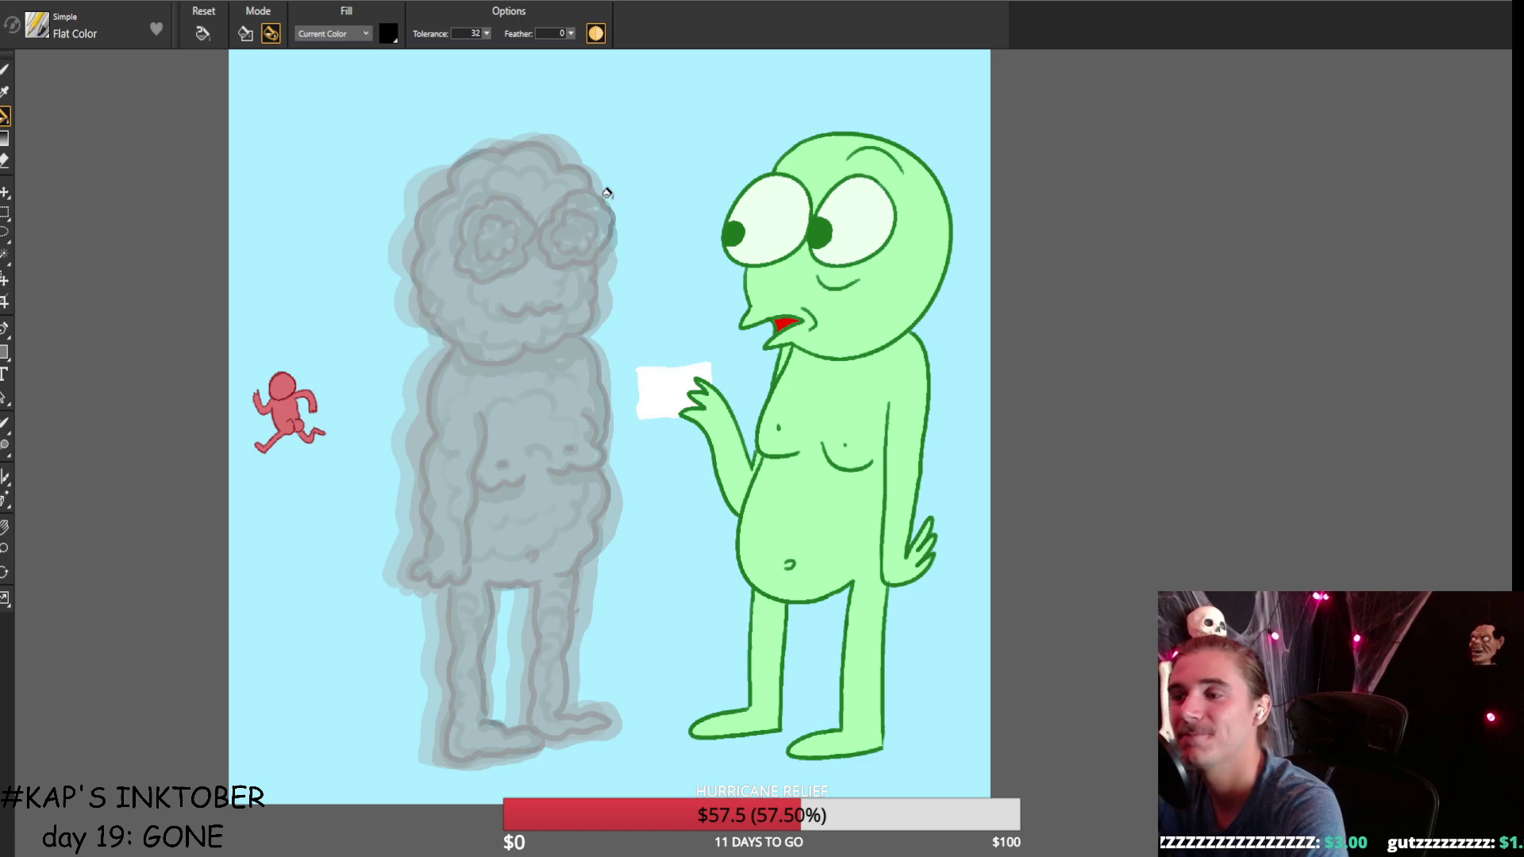
pyautogui.press('b')
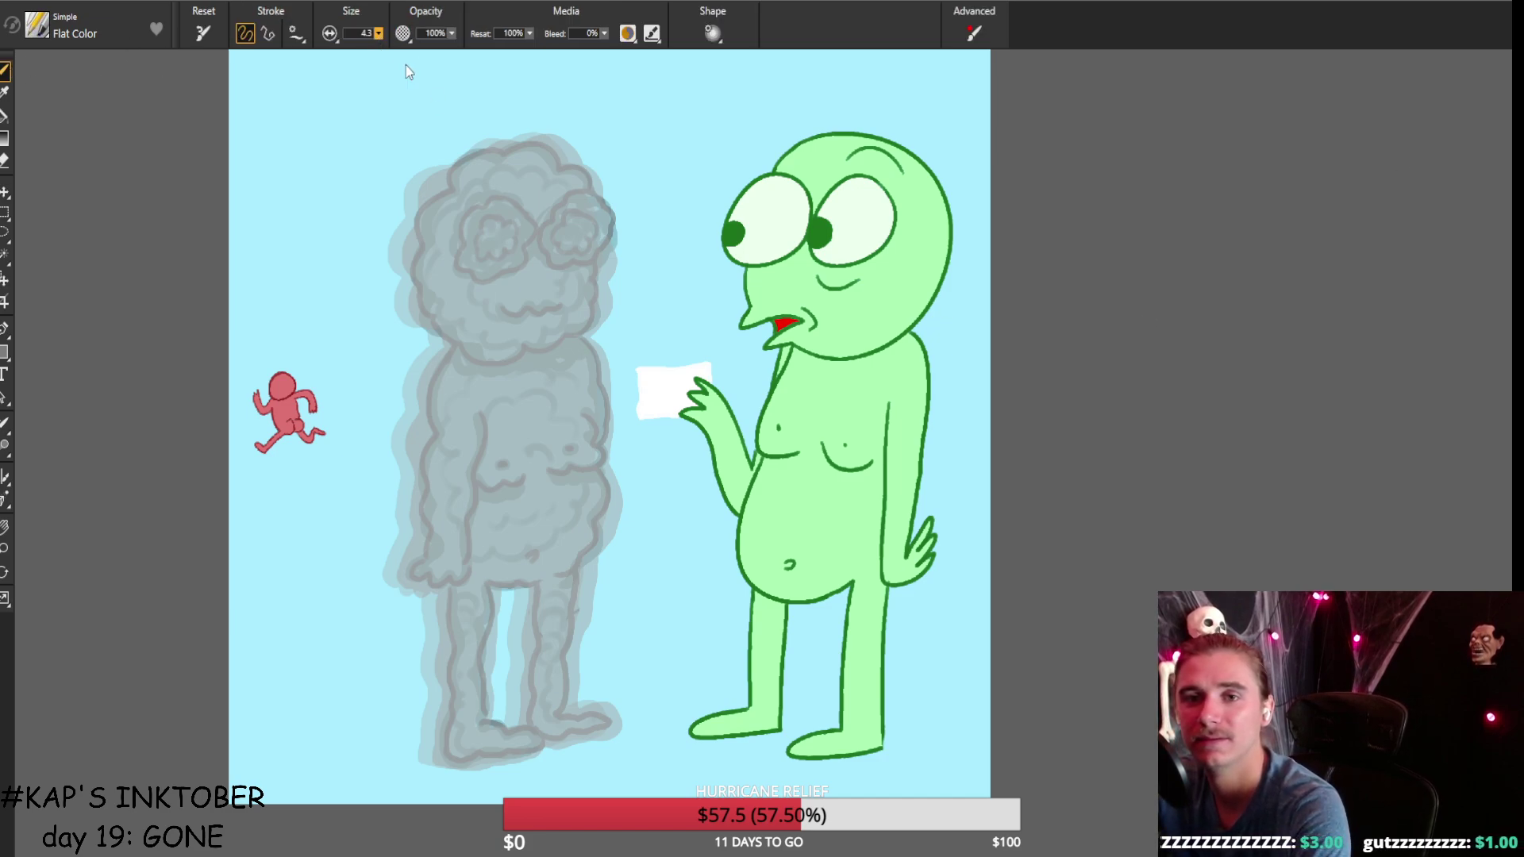
pyautogui.moveTo(655, 382)
pyautogui.mouseDown()
pyautogui.moveTo(653, 402)
pyautogui.moveTo(682, 383)
pyautogui.moveTo(684, 402)
pyautogui.mouseUp()
pyautogui.hotkey('ctrl', 'z')
pyautogui.hotkey('ctrl', 'z')
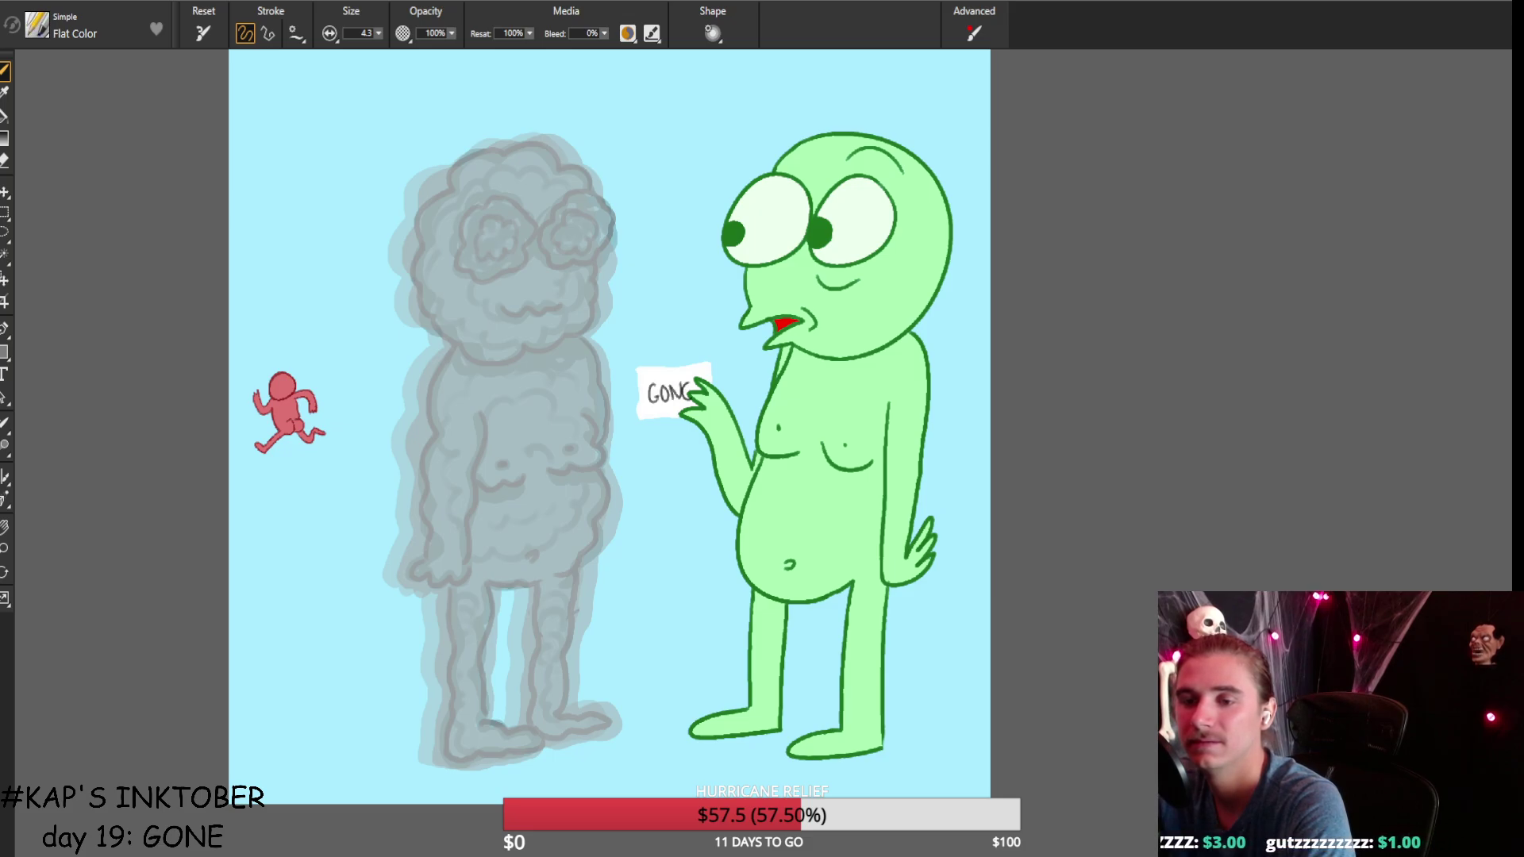
pyautogui.hotkey('ctrl', '-')
pyautogui.hotkey('ctrl', '-')
pyautogui.hotkey('ctrl', '-')
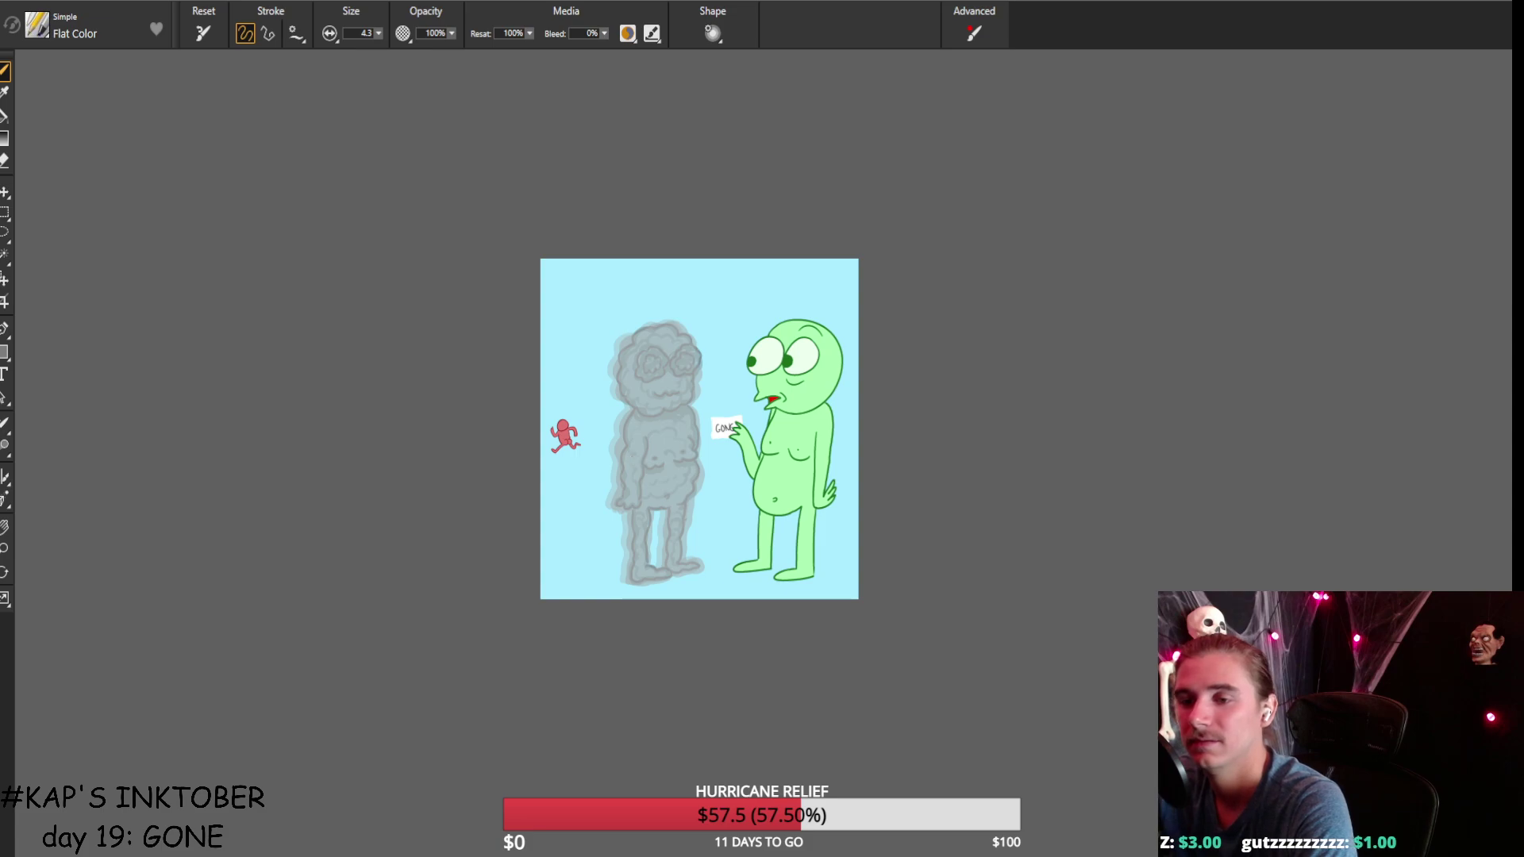
pyautogui.hotkey('ctrl', '=')
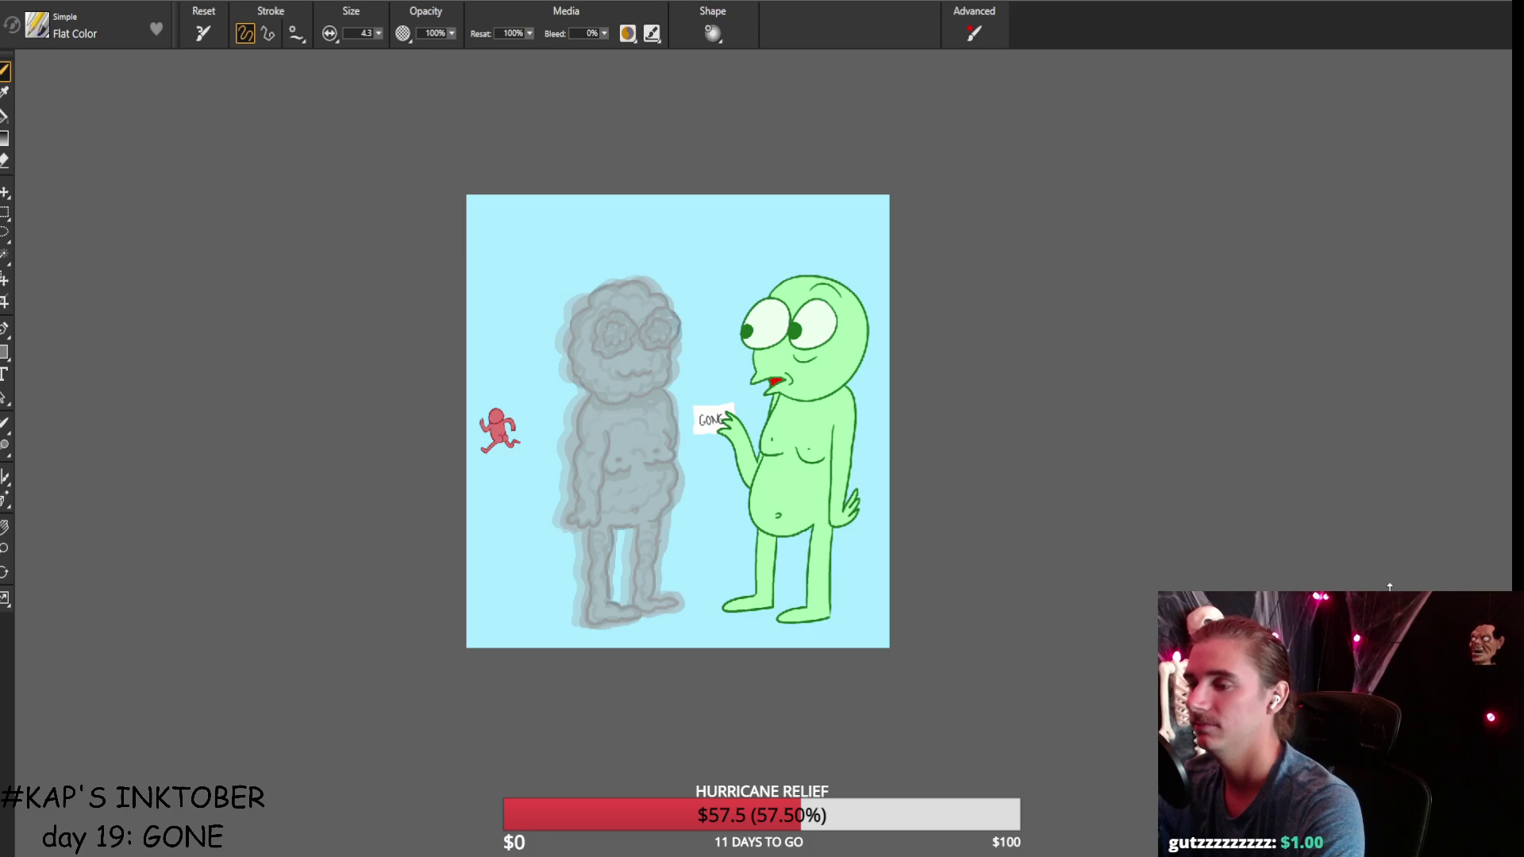
# Write "HERE'S" in black along the upper edge of the canvas at brush size 6.2.
pyautogui.hotkey('ctrl', '=')
pyautogui.moveTo(678, 420); pyautogui.dragTo(675, 445)
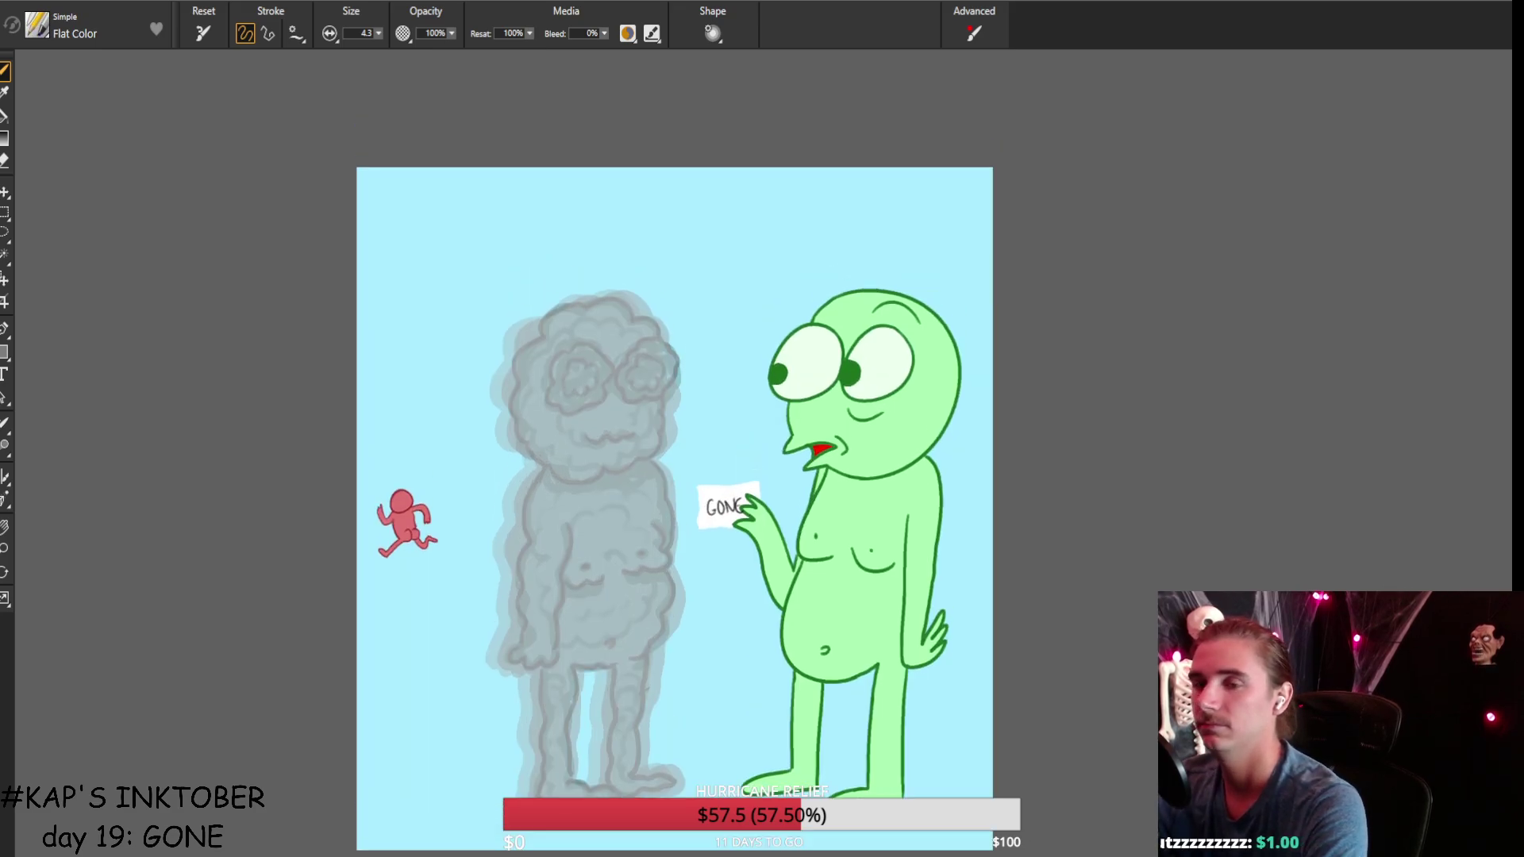
pyautogui.moveTo(374, 194); pyautogui.dragTo(376, 234)
pyautogui.hotkey('ctrl', 'z')
pyautogui.moveTo(378, 33); pyautogui.dragTo(383, 41)
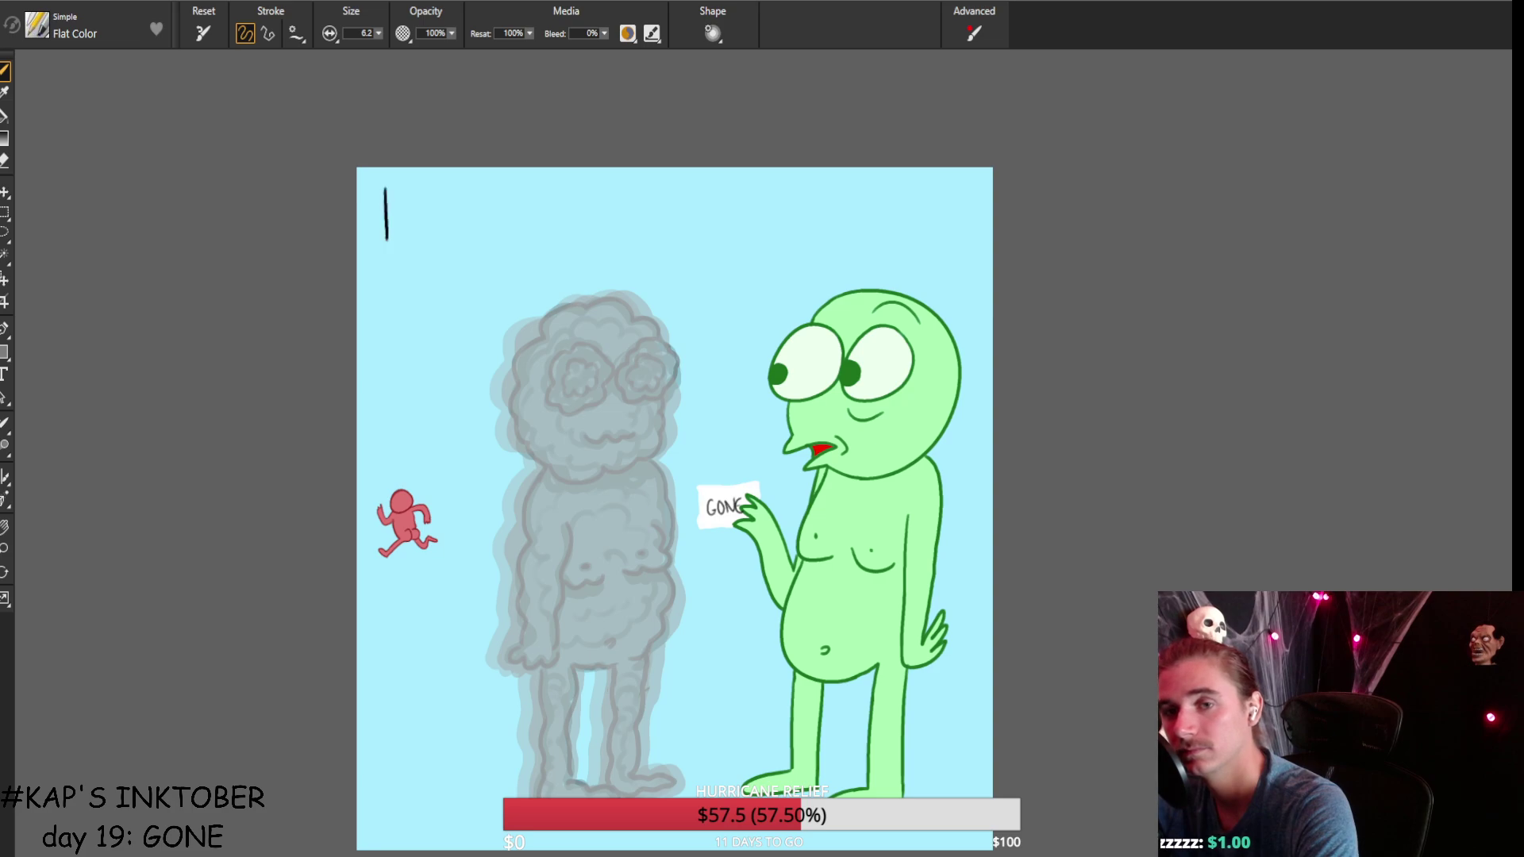
pyautogui.moveTo(396, 188)
pyautogui.mouseDown()
pyautogui.moveTo(397, 247)
pyautogui.moveTo(384, 247)
pyautogui.moveTo(405, 244)
pyautogui.moveTo(407, 218)
pyautogui.moveTo(415, 241)
pyautogui.mouseUp()
pyautogui.hotkey('ctrl', 'z')
pyautogui.moveTo(415, 196)
pyautogui.mouseDown()
pyautogui.moveTo(433, 195)
pyautogui.moveTo(436, 239)
pyautogui.mouseUp()
pyautogui.moveTo(415, 218)
pyautogui.mouseDown()
pyautogui.moveTo(446, 218)
pyautogui.moveTo(469, 243)
pyautogui.moveTo(491, 239)
pyautogui.moveTo(496, 206)
pyautogui.moveTo(514, 212)
pyautogui.moveTo(510, 239)
pyautogui.mouseUp()
pyautogui.hotkey('ctrl', 'z')
pyautogui.hotkey('ctrl', 'z')
# Write "THE" in black after "HERE'S" at brush size 6.2.
pyautogui.moveTo(575, 192); pyautogui.dragTo(576, 238)
pyautogui.moveTo(556, 195)
pyautogui.mouseDown()
pyautogui.moveTo(633, 195)
pyautogui.moveTo(620, 239)
pyautogui.moveTo(591, 239)
pyautogui.moveTo(604, 238)
pyautogui.mouseUp()
pyautogui.hotkey('ctrl', 'z')
pyautogui.hotkey('ctrl', 'z')
pyautogui.hotkey('ctrl', 'z')
pyautogui.hotkey('ctrl', 'z')
pyautogui.hotkey('ctrl', 'z')
pyautogui.hotkey('ctrl', 'z')
pyautogui.moveTo(591, 217); pyautogui.dragTo(612, 217)
pyautogui.moveTo(612, 216); pyautogui.dragTo(633, 238)
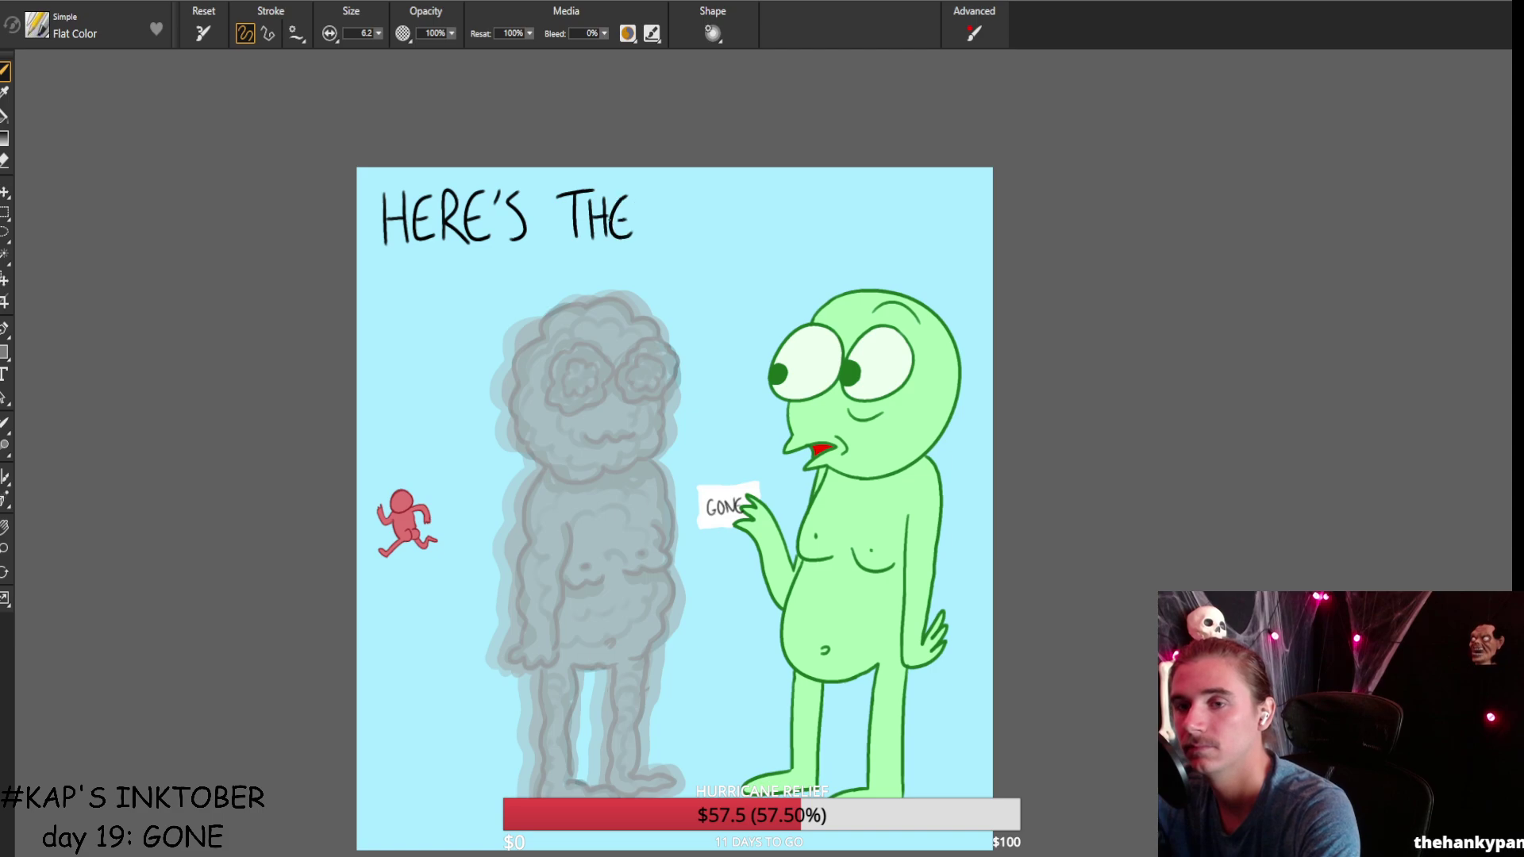
# Write "PROMPT FOR" in black after "HERE'S THE", continuing the same line above the figures.
pyautogui.moveTo(660, 184)
pyautogui.mouseDown()
pyautogui.moveTo(661, 239)
pyautogui.moveTo(661, 213)
pyautogui.moveTo(680, 239)
pyautogui.mouseUp()
pyautogui.moveTo(681, 195)
pyautogui.mouseDown()
pyautogui.moveTo(695, 238)
pyautogui.moveTo(705, 200)
pyautogui.moveTo(759, 238)
pyautogui.mouseUp()
pyautogui.moveTo(758, 187); pyautogui.dragTo(786, 235)
pyautogui.moveTo(769, 191)
pyautogui.mouseDown()
pyautogui.moveTo(800, 190)
pyautogui.moveTo(831, 237)
pyautogui.moveTo(853, 189)
pyautogui.moveTo(834, 236)
pyautogui.mouseUp()
pyautogui.hotkey('ctrl', 'z')
pyautogui.hotkey('ctrl', 'z')
pyautogui.moveTo(834, 222); pyautogui.dragTo(850, 211)
pyautogui.moveTo(859, 198)
pyautogui.mouseDown()
pyautogui.moveTo(860, 232)
pyautogui.moveTo(881, 235)
pyautogui.mouseUp()
pyautogui.moveTo(882, 192); pyautogui.dragTo(913, 237)
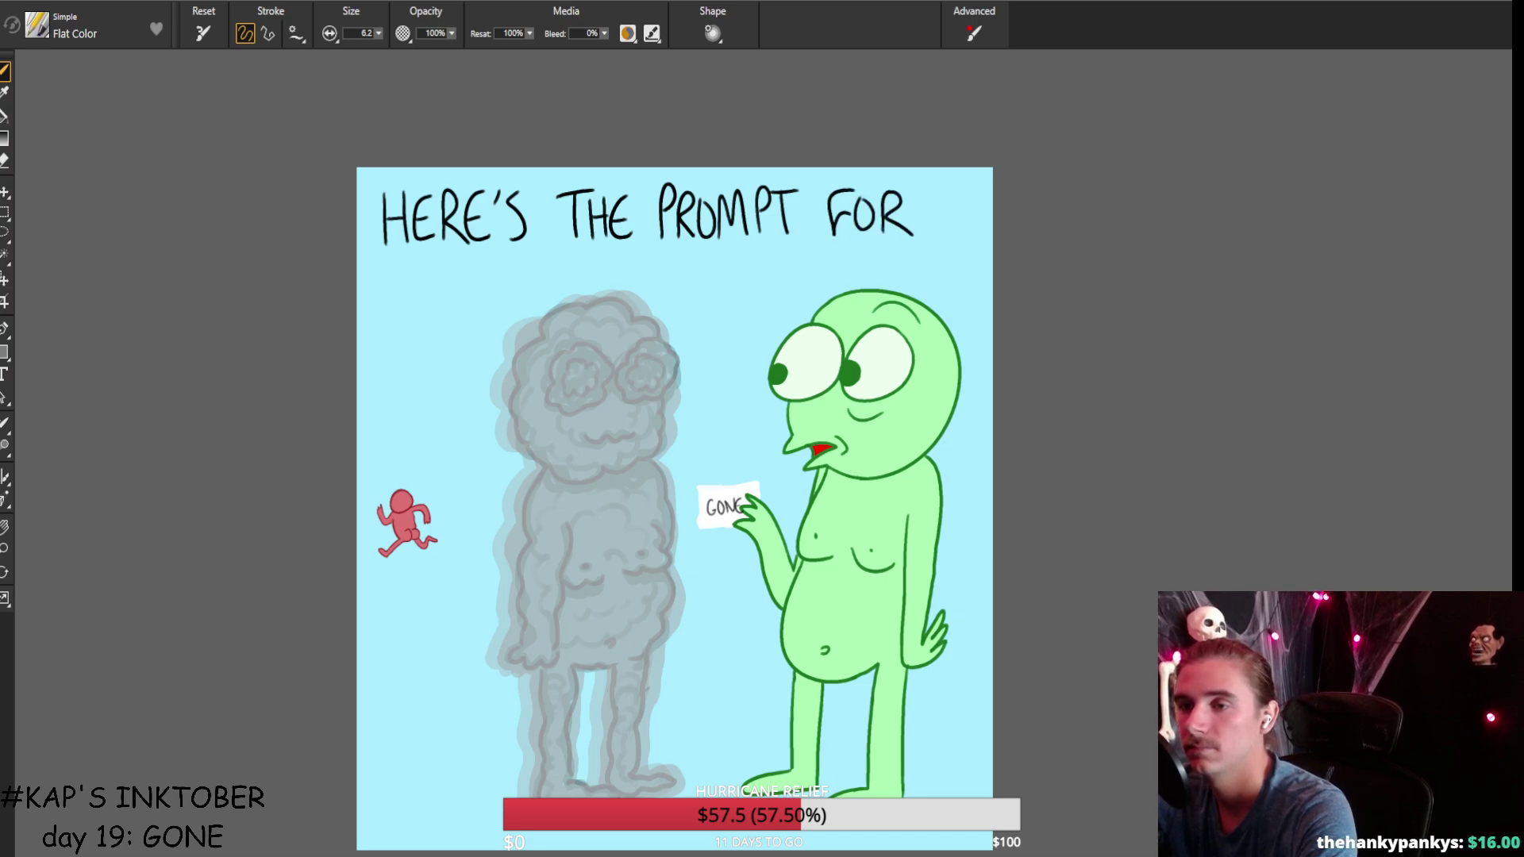
# Rewrite "FOR" narrower and add "TO-..." so the caption fits within the canvas width.
pyautogui.hotkey('ctrl', 'z')
pyautogui.hotkey('ctrl', 'z')
pyautogui.hotkey('ctrl', 'z')
pyautogui.hotkey('ctrl', 'z')
pyautogui.hotkey('ctrl', 'z')
pyautogui.moveTo(845, 189)
pyautogui.mouseDown()
pyautogui.moveTo(830, 232)
pyautogui.moveTo(843, 212)
pyautogui.mouseUp()
pyautogui.moveTo(847, 199)
pyautogui.mouseDown()
pyautogui.moveTo(842, 215)
pyautogui.moveTo(868, 228)
pyautogui.mouseUp()
pyautogui.moveTo(870, 192)
pyautogui.mouseDown()
pyautogui.moveTo(888, 230)
pyautogui.moveTo(916, 233)
pyautogui.moveTo(930, 190)
pyautogui.mouseUp()
pyautogui.moveTo(943, 199)
pyautogui.mouseDown()
pyautogui.moveTo(945, 230)
pyautogui.moveTo(938, 196)
pyautogui.mouseUp()
pyautogui.hotkey('ctrl', 'z')
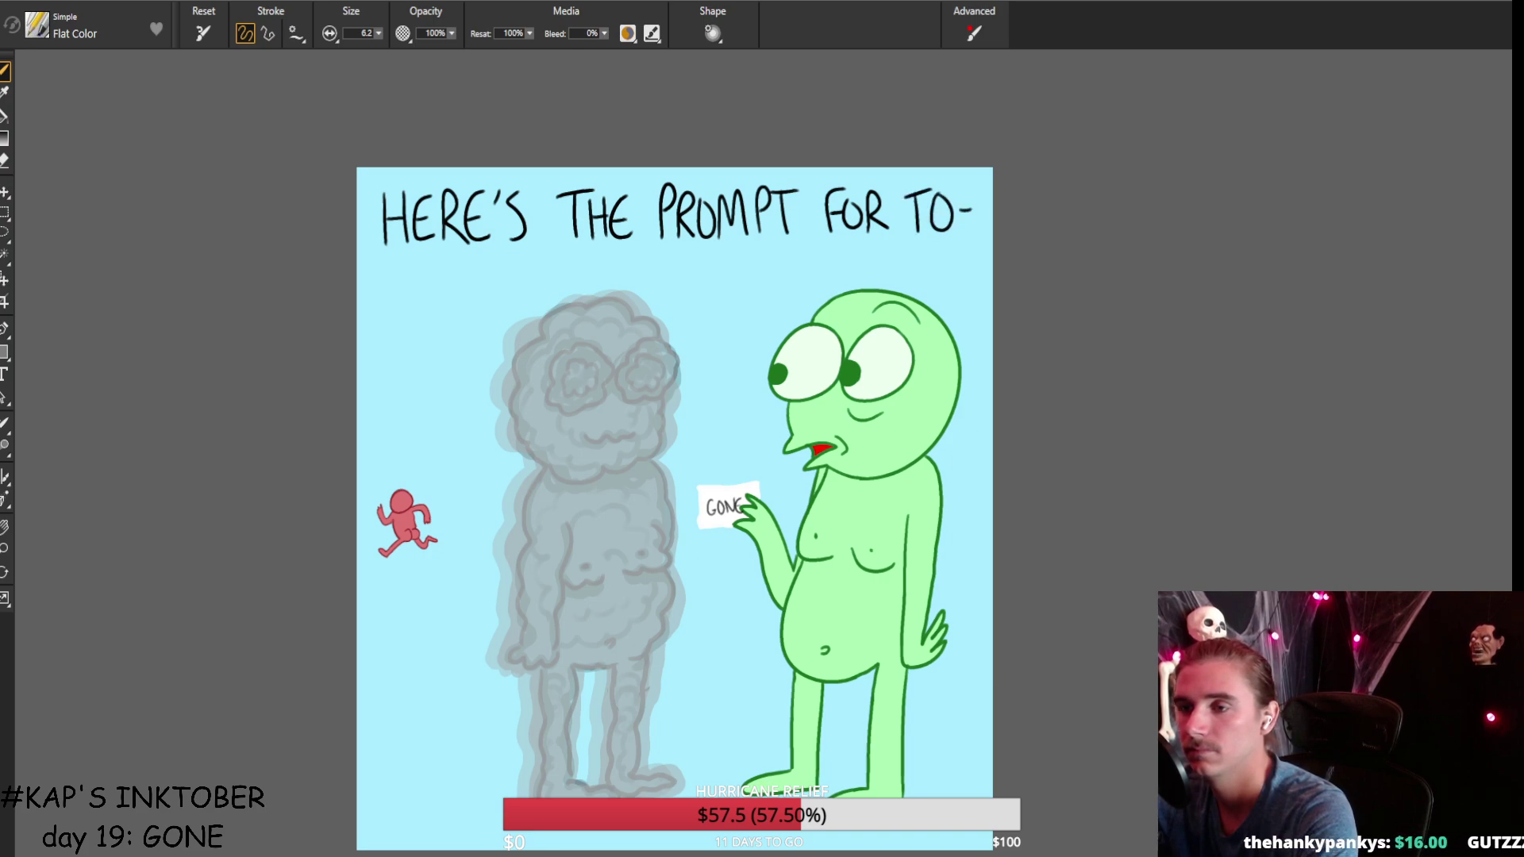
pyautogui.hotkey('ctrl', 'z')
pyautogui.hotkey('ctrl', 'z')
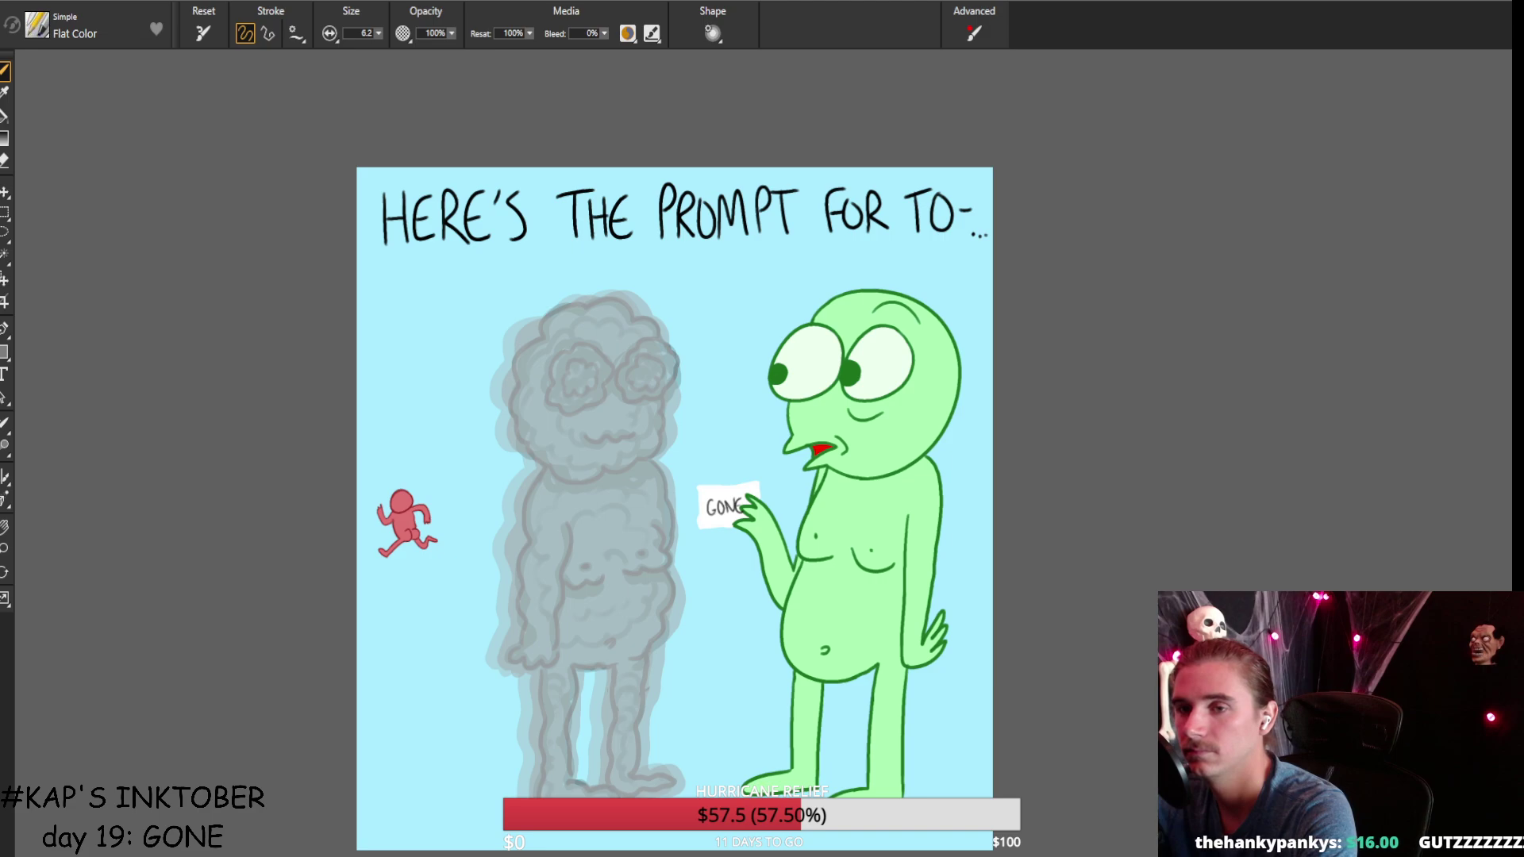
# Shift the caption lettering slightly down and to the left with the Layer Adjuster, and return to the brush.
pyautogui.click(4, 190)
pyautogui.moveTo(527, 239); pyautogui.dragTo(520, 248)
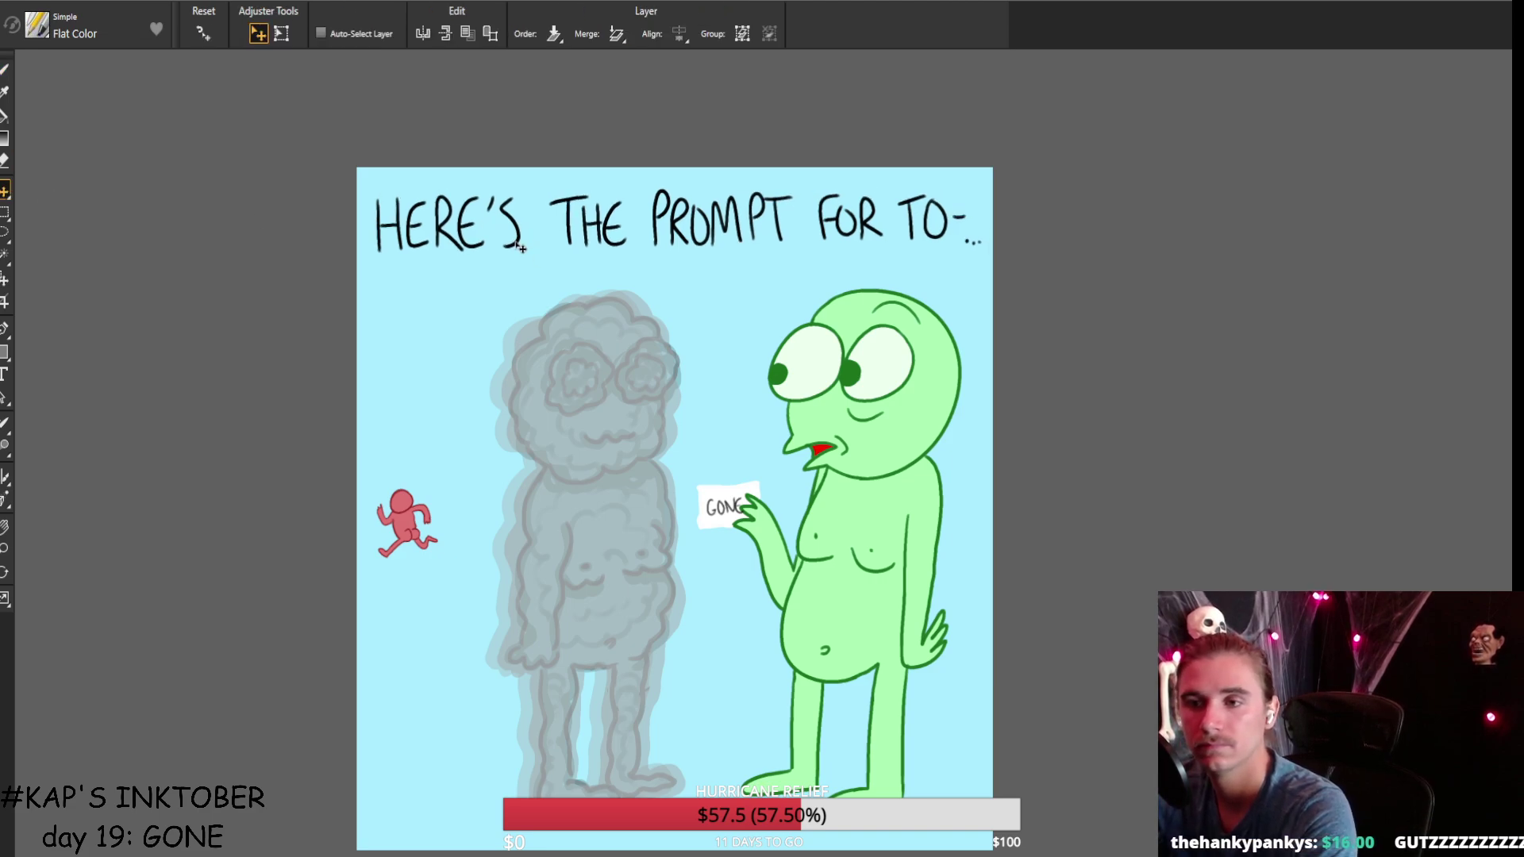
pyautogui.click(5, 72)
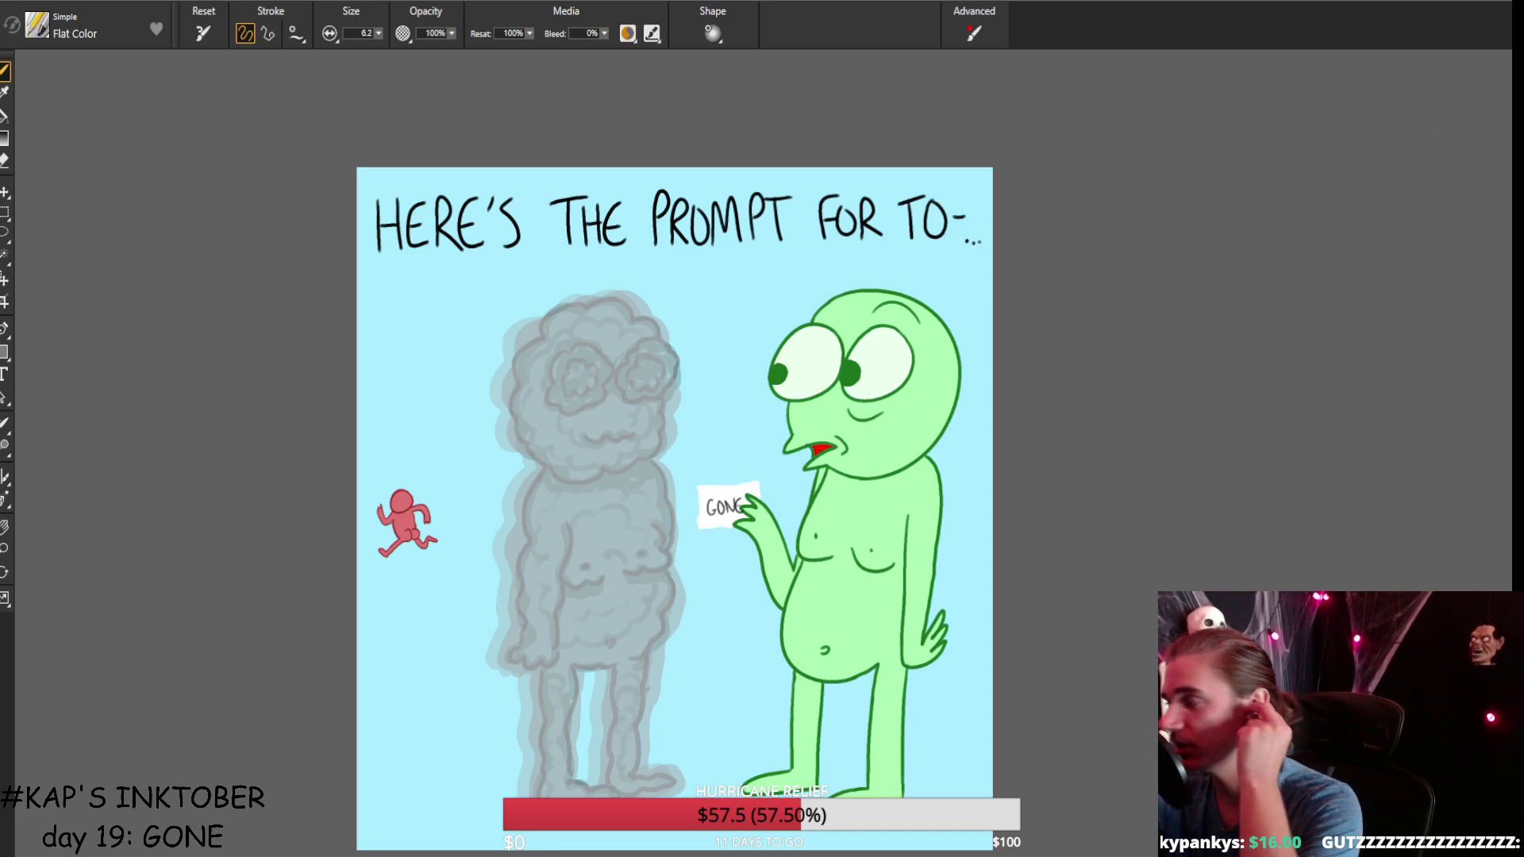
# Draw a straight white line across the canvas beneath the caption and fill the area above it with white at tolerance 32.
pyautogui.hotkey('ctrl', 'z')
pyautogui.moveTo(357, 282)
pyautogui.mouseDown()
pyautogui.moveTo(992, 257)
pyautogui.moveTo(357, 238)
pyautogui.mouseUp()
pyautogui.hotkey('ctrl', 'z')
pyautogui.hotkey('ctrl', 'z')
pyautogui.moveTo(992, 279); pyautogui.dragTo(357, 261)
pyautogui.hotkey('ctrl', 'z')
pyautogui.moveTo(992, 274); pyautogui.dragTo(357, 295)
pyautogui.hotkey('ctrl', 'z')
pyautogui.moveTo(992, 274); pyautogui.dragTo(358, 274)
pyautogui.hotkey('ctrl', 'z')
pyautogui.moveTo(992, 260); pyautogui.dragTo(357, 258)
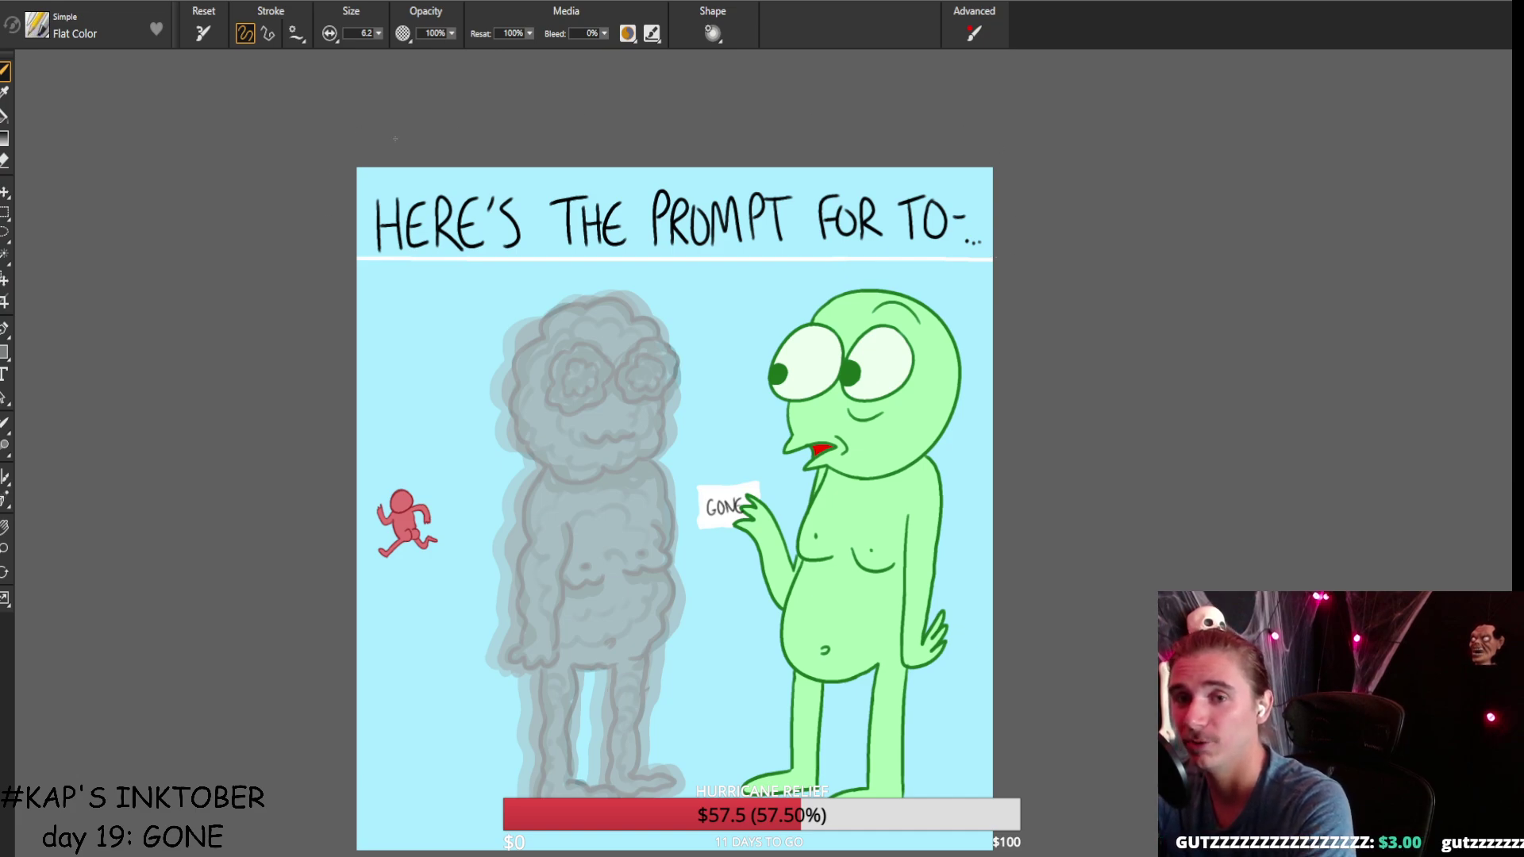
pyautogui.click(4, 116)
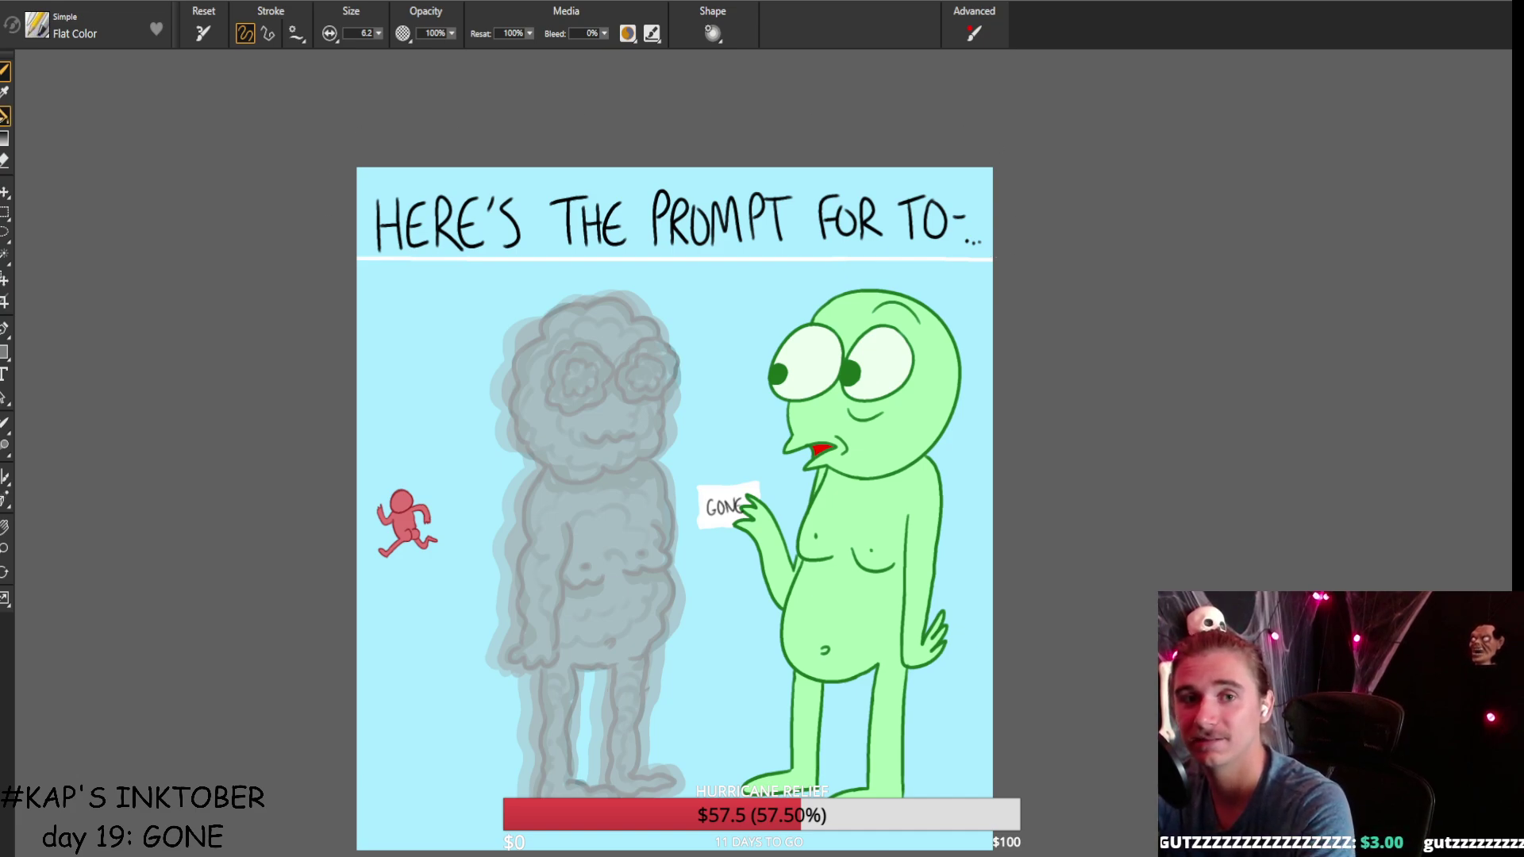
pyautogui.click(503, 209)
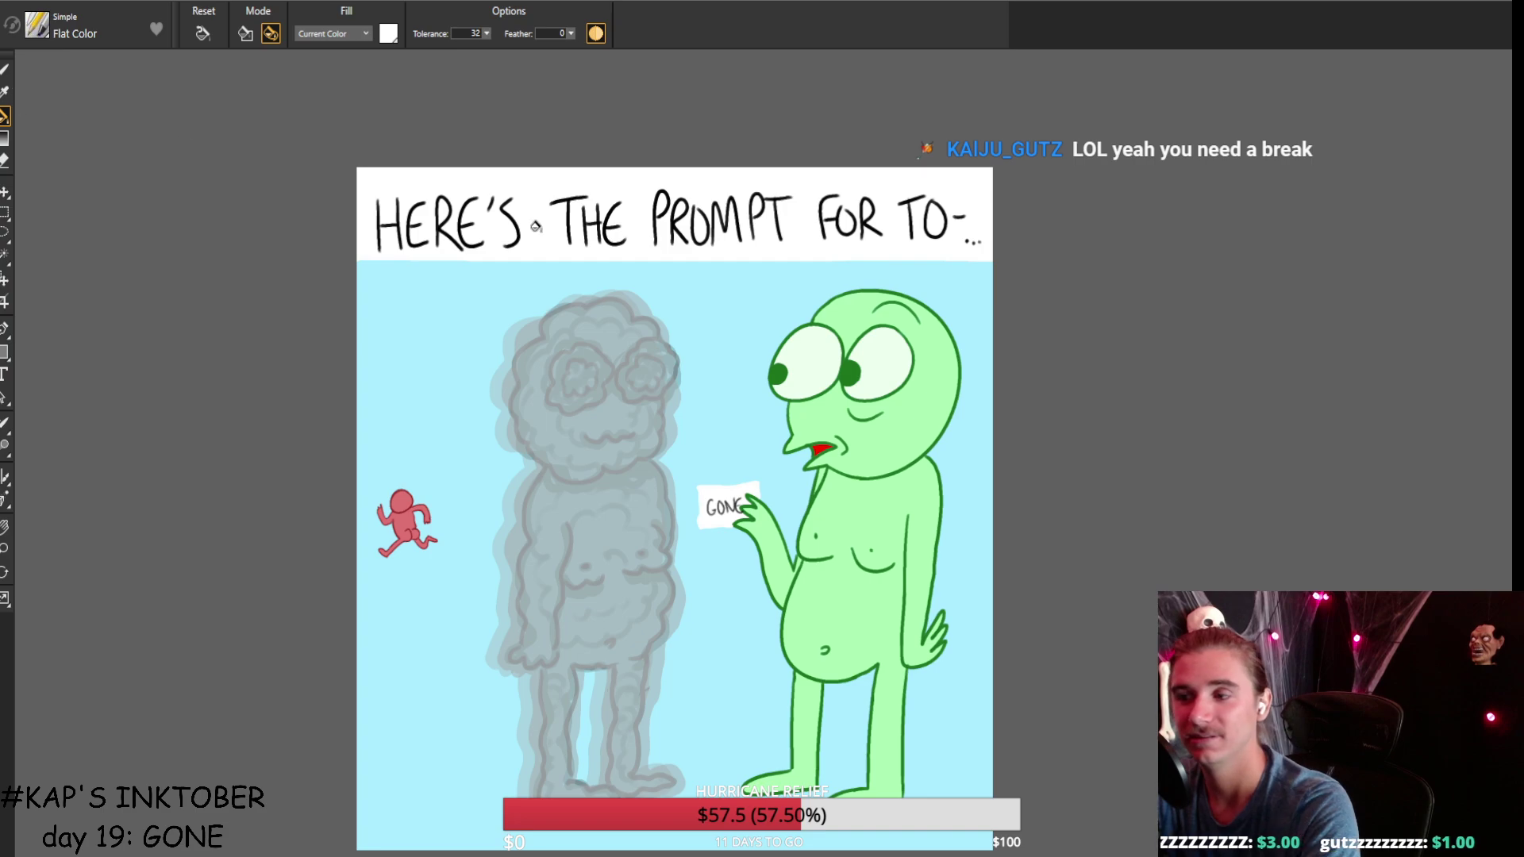
# Erase the small ellipsis after "TO-" and redraw it as three more widely spaced black dots at brush size 6.2.
pyautogui.click(5, 163)
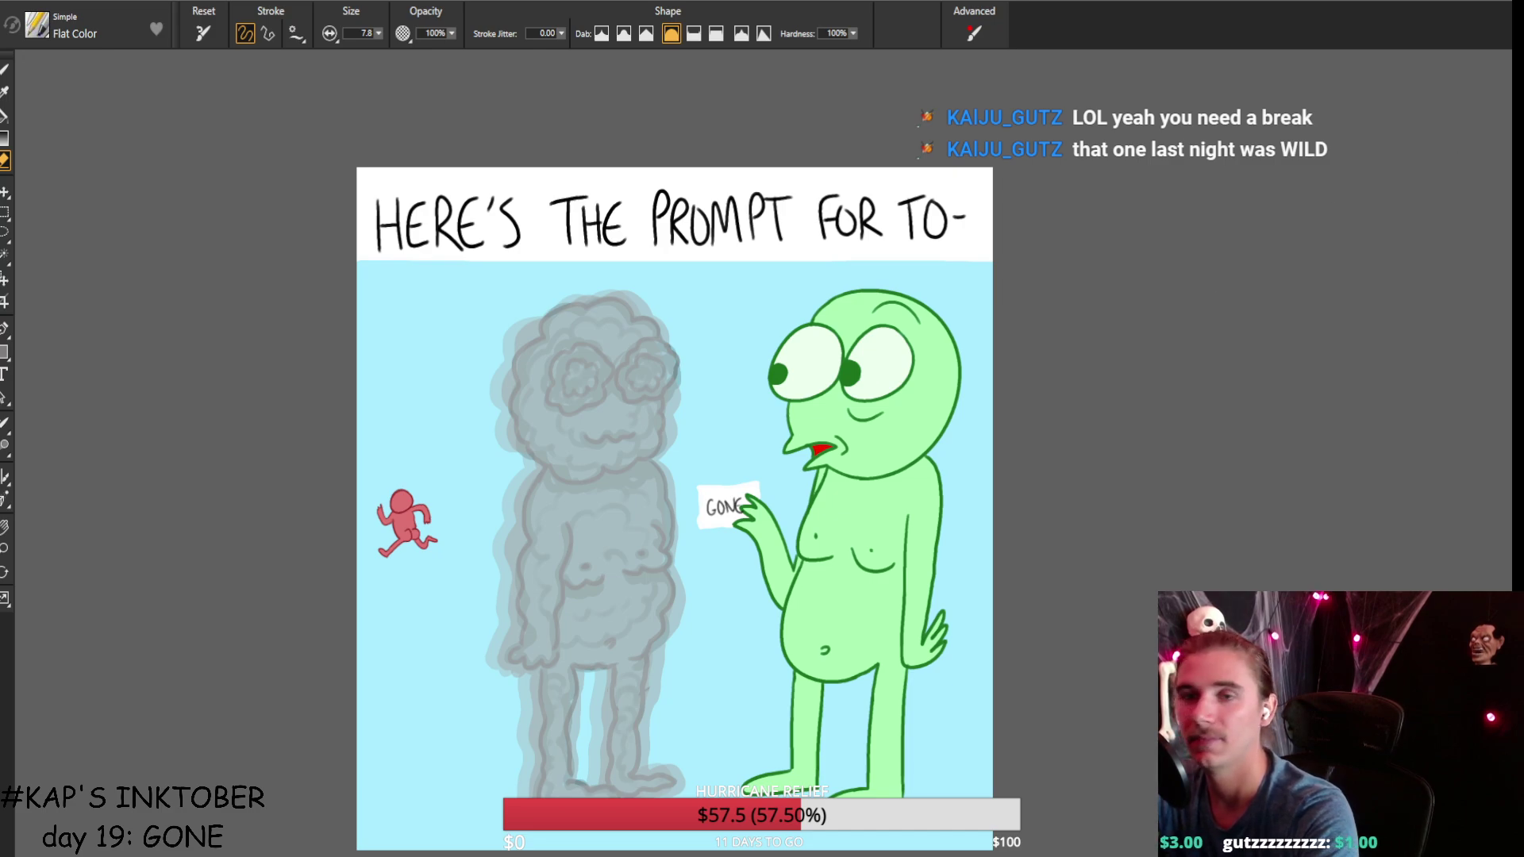
pyautogui.click(5, 71)
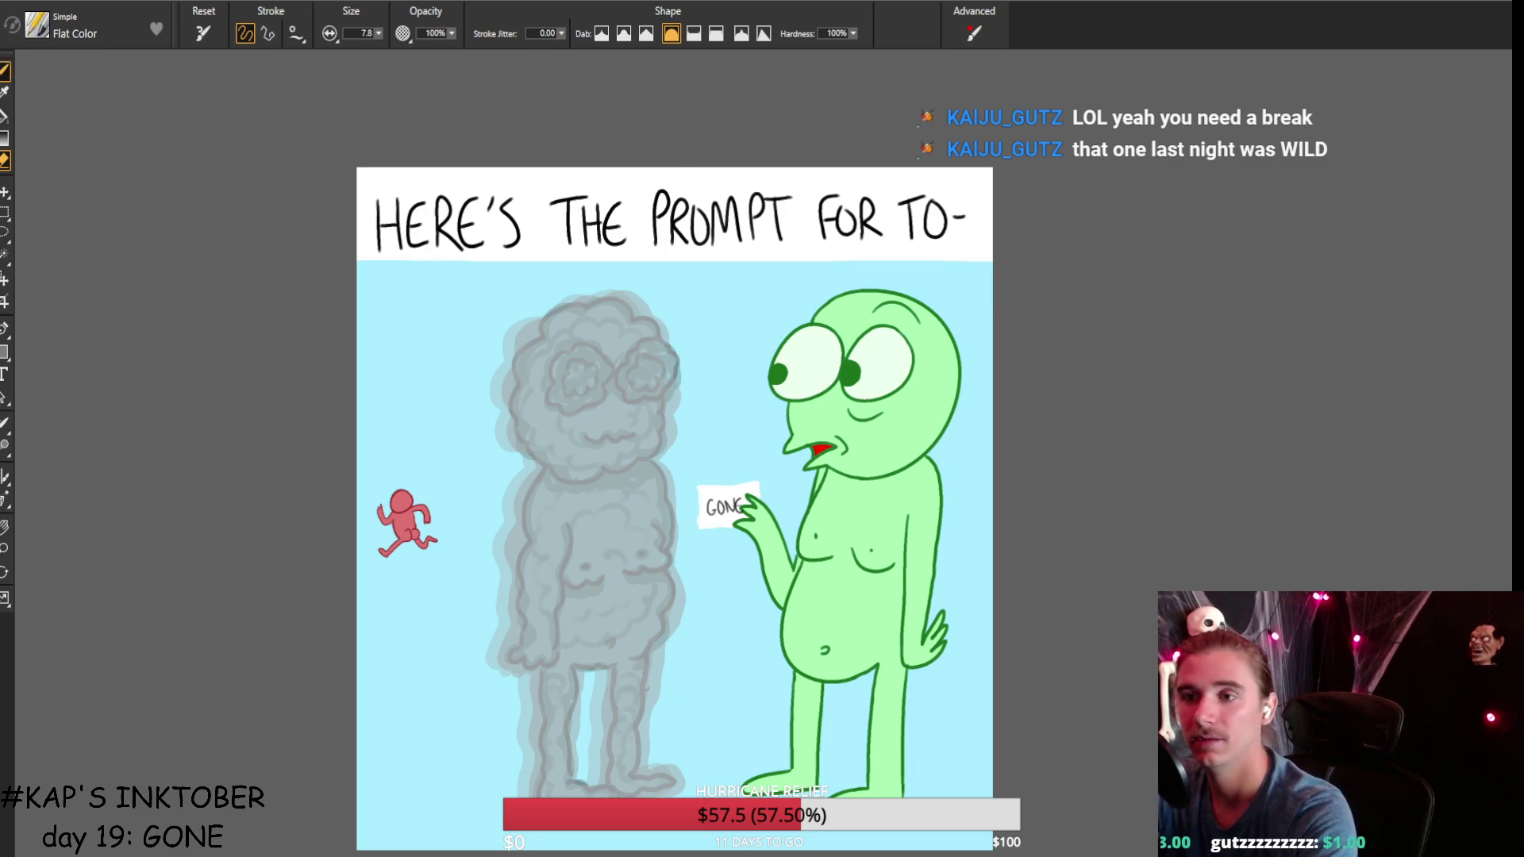
pyautogui.click(968, 221)
pyautogui.click(968, 235)
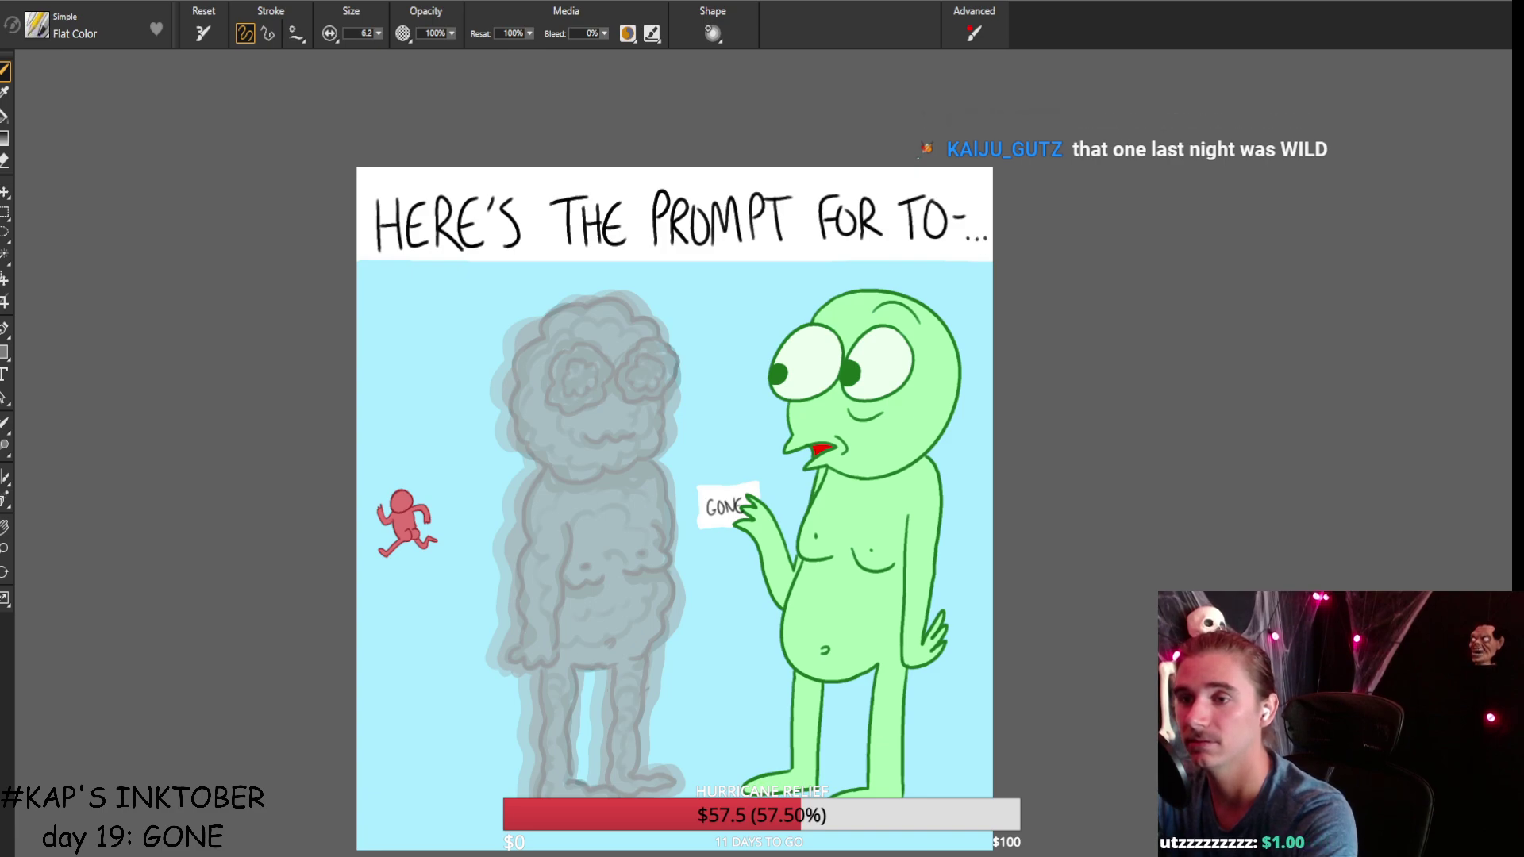
# Draw a curved white speech-bubble tail from the caption band to the green figure's head and fill it with white at tolerance 32.
pyautogui.press('d')
pyautogui.click(5, 70)
pyautogui.moveTo(754, 264); pyautogui.dragTo(771, 319)
pyautogui.hotkey('ctrl', 'z')
pyautogui.moveTo(766, 263); pyautogui.dragTo(793, 324)
pyautogui.hotkey('ctrl', 'z')
pyautogui.hotkey('ctrl', 'z')
pyautogui.moveTo(744, 263); pyautogui.dragTo(777, 310)
pyautogui.hotkey('ctrl', 'z')
pyautogui.hotkey('ctrl', 'z')
pyautogui.hotkey('ctrl', 'z')
pyautogui.moveTo(763, 256); pyautogui.dragTo(776, 309)
pyautogui.hotkey('ctrl', 'z')
pyautogui.hotkey('ctrl', 'z')
pyautogui.moveTo(768, 261)
pyautogui.mouseDown()
pyautogui.moveTo(764, 331)
pyautogui.moveTo(753, 300)
pyautogui.mouseUp()
pyautogui.hotkey('ctrl', 'z')
pyautogui.hotkey('ctrl', 'z')
pyautogui.hotkey('ctrl', 'z')
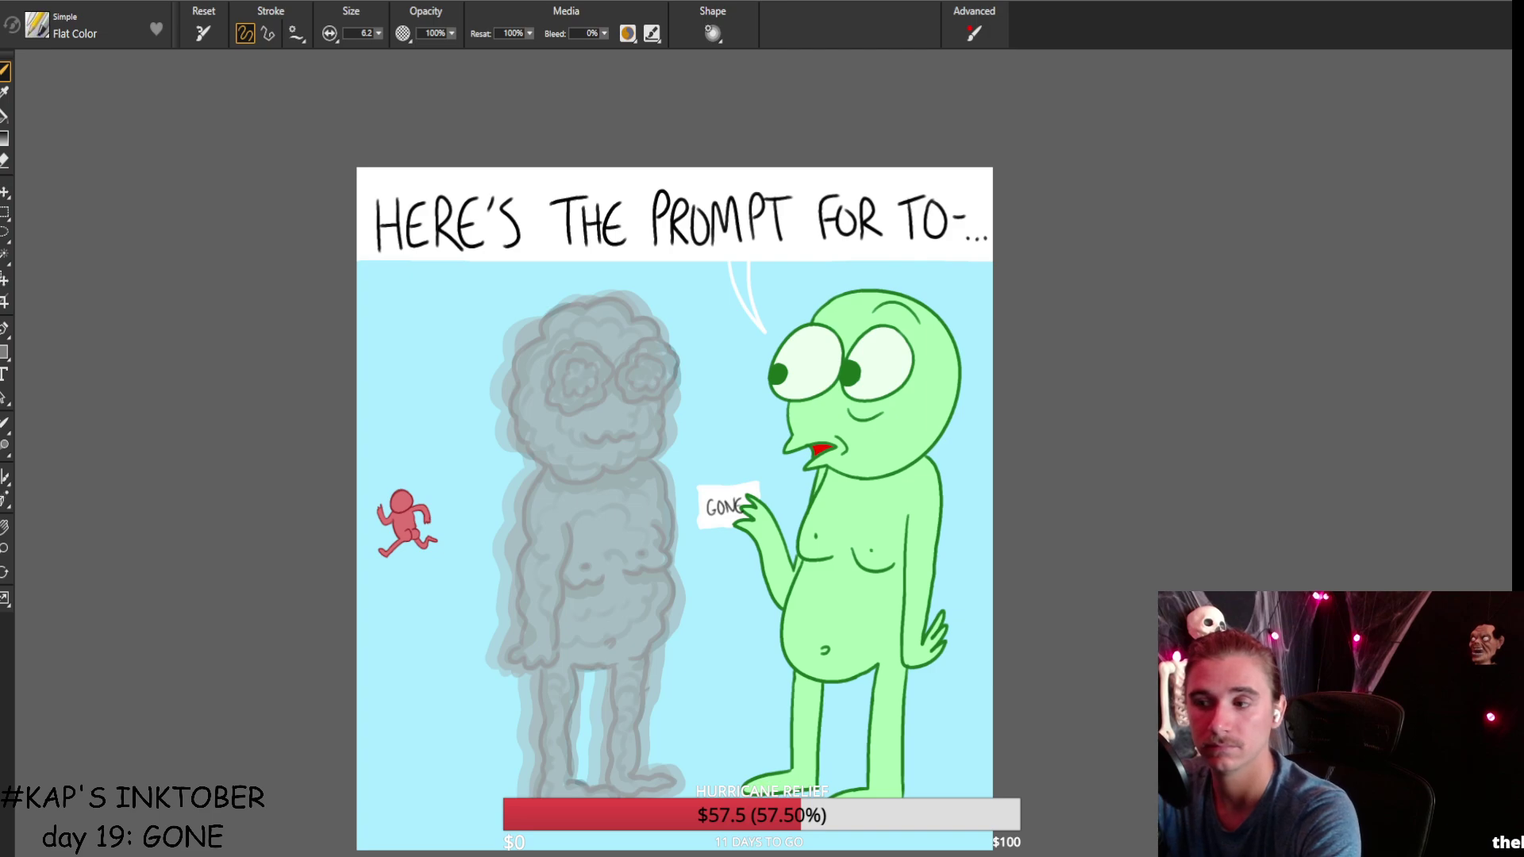
pyautogui.click(5, 116)
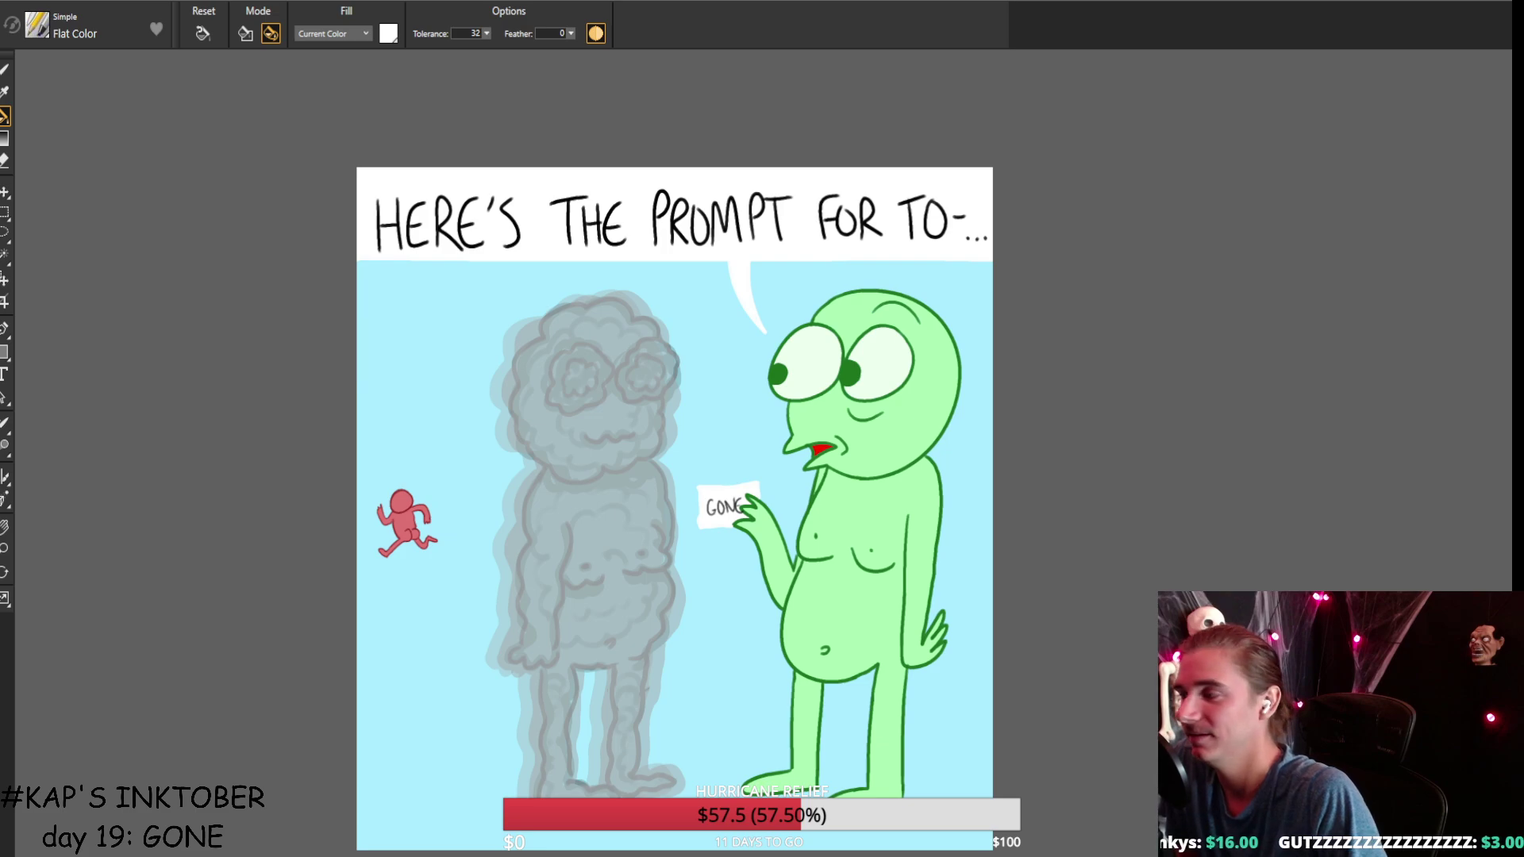
pyautogui.moveTo(675, 508); pyautogui.dragTo(670, 498)
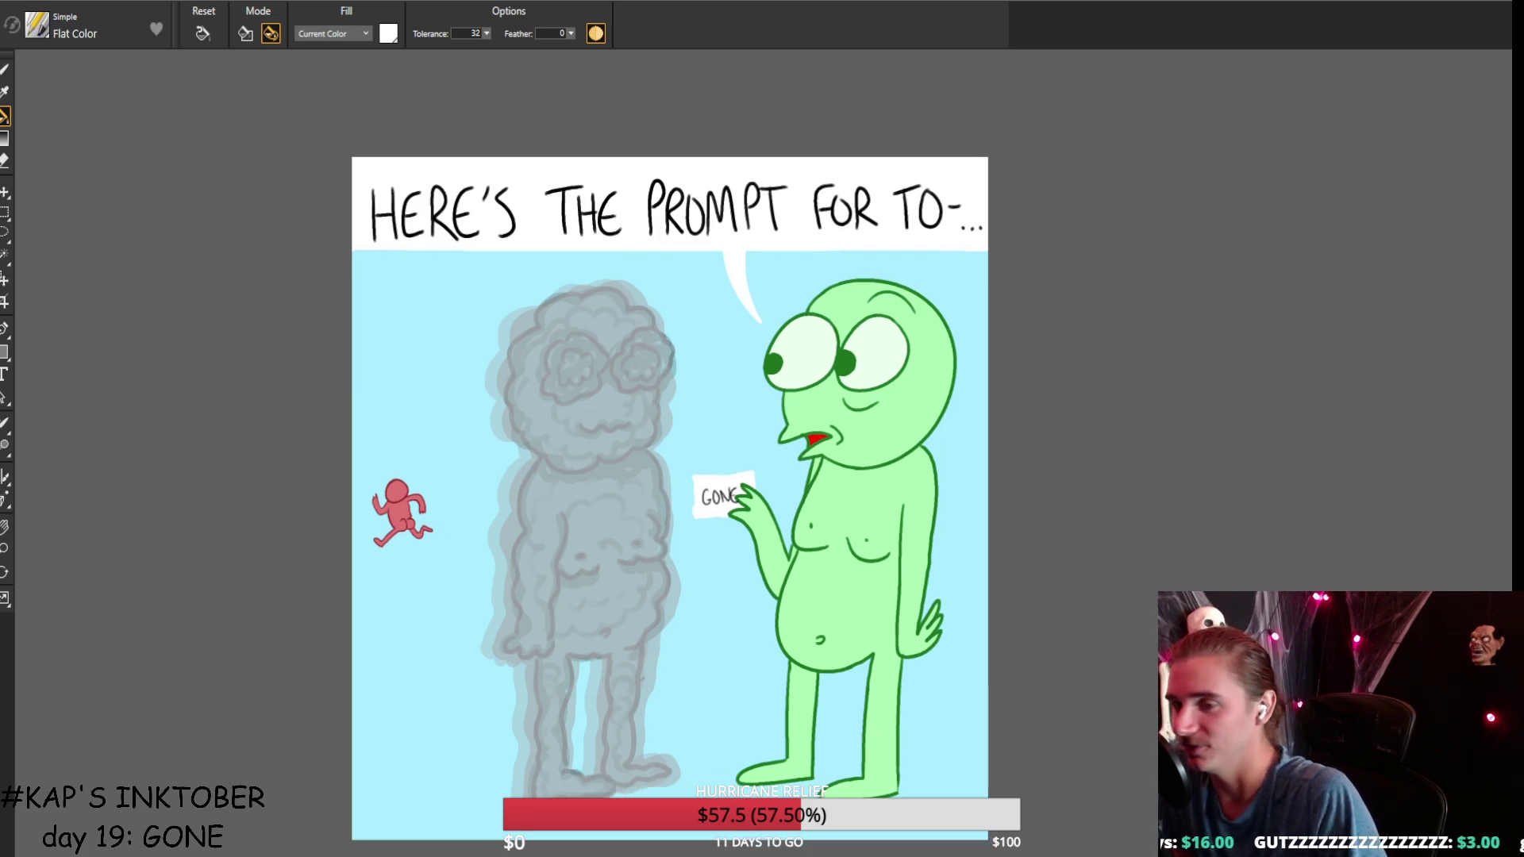
pyautogui.moveTo(675, 508); pyautogui.dragTo(650, 482)
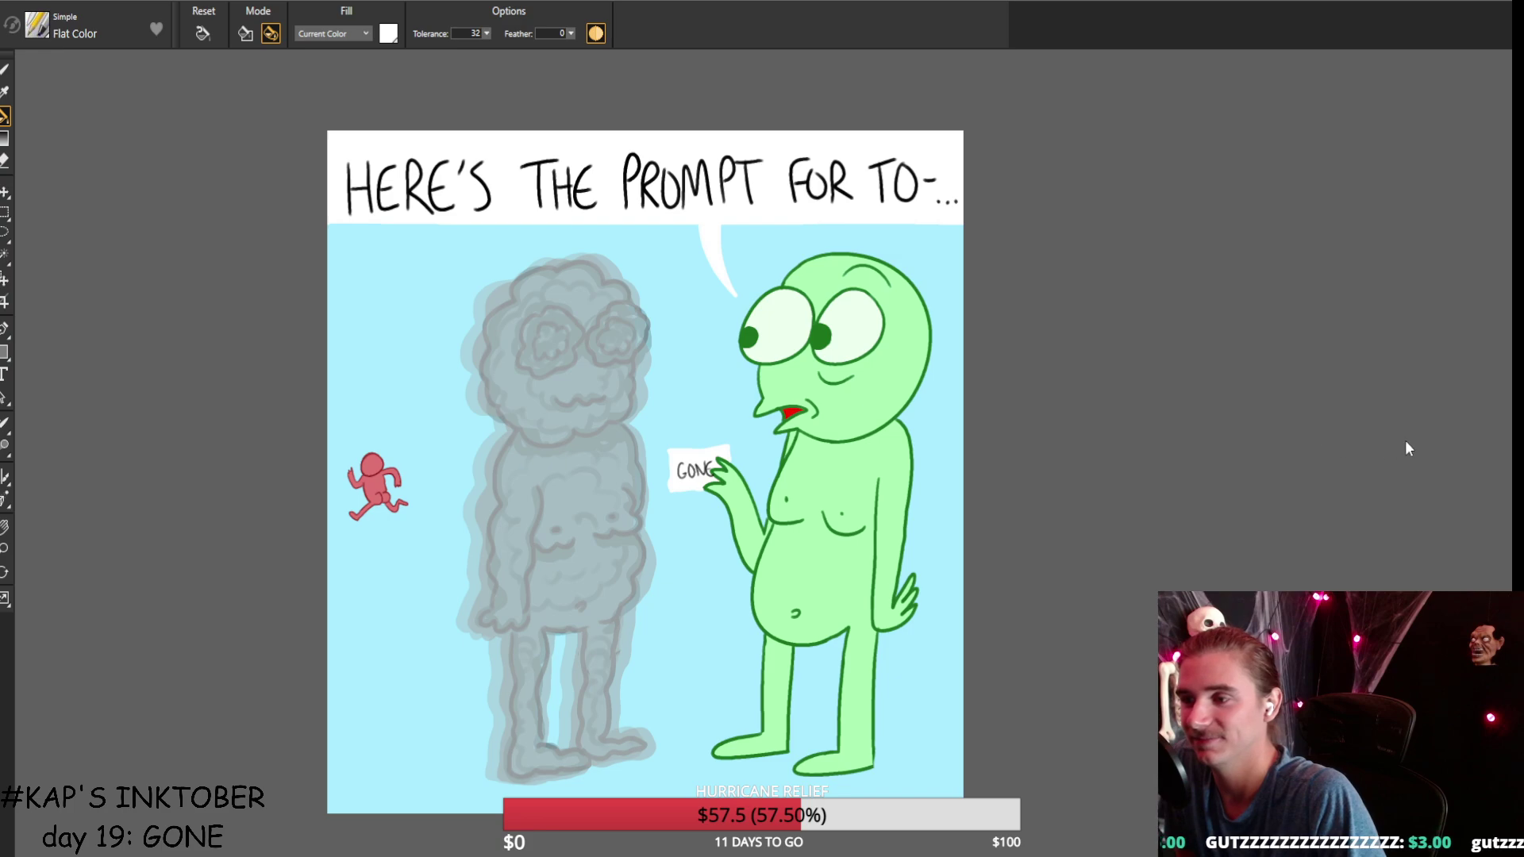
pyautogui.click(4, 192)
pyautogui.moveTo(460, 182); pyautogui.dragTo(458, 180)
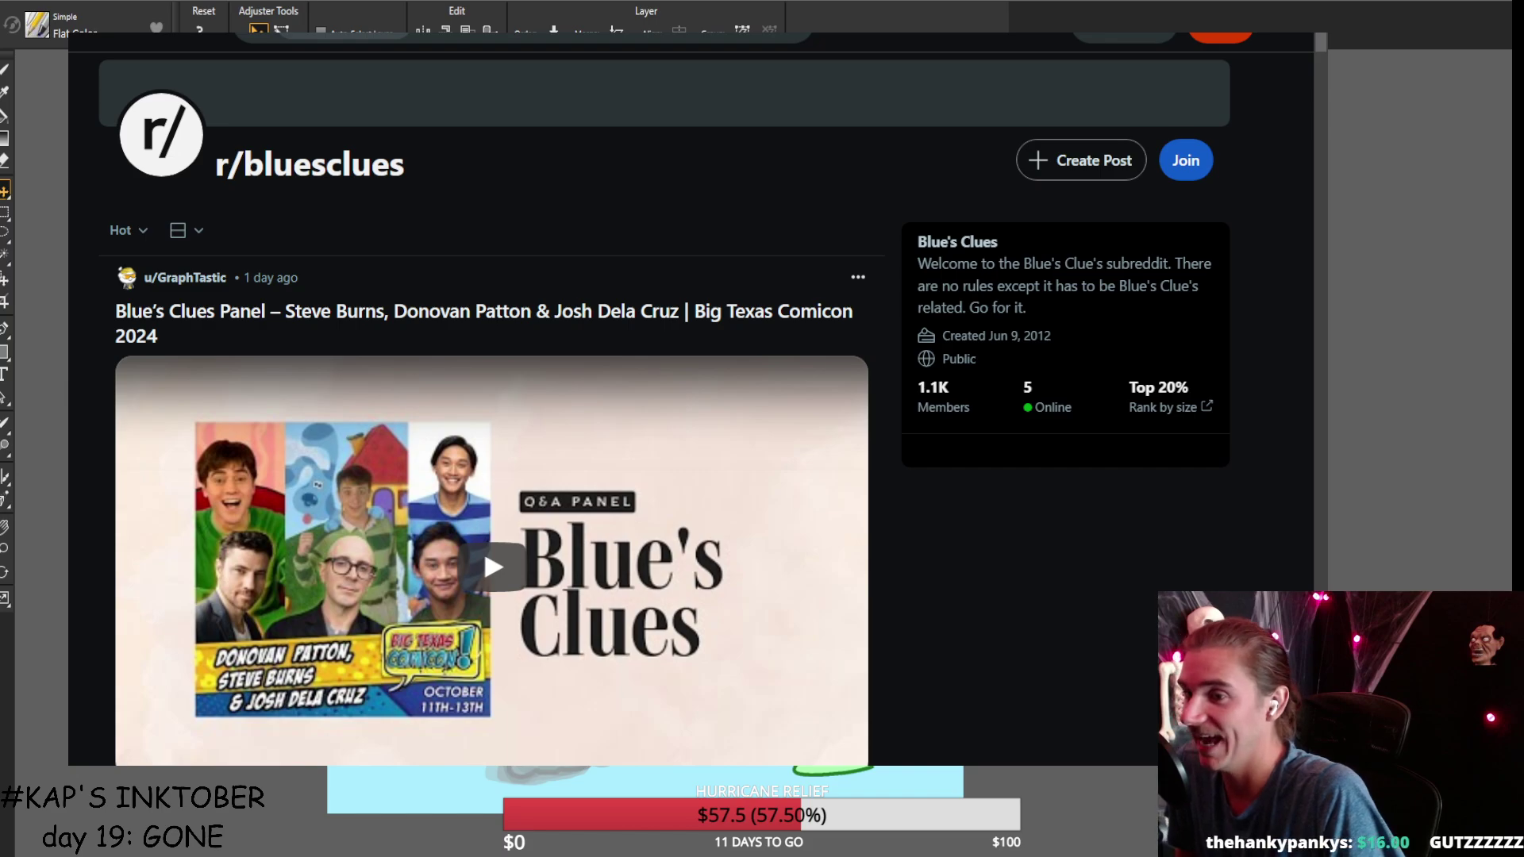
# Switch to Reddit and examine the r/bluesclues community description and its recent posts.
pyautogui.moveTo(1026, 307); pyautogui.dragTo(928, 288)
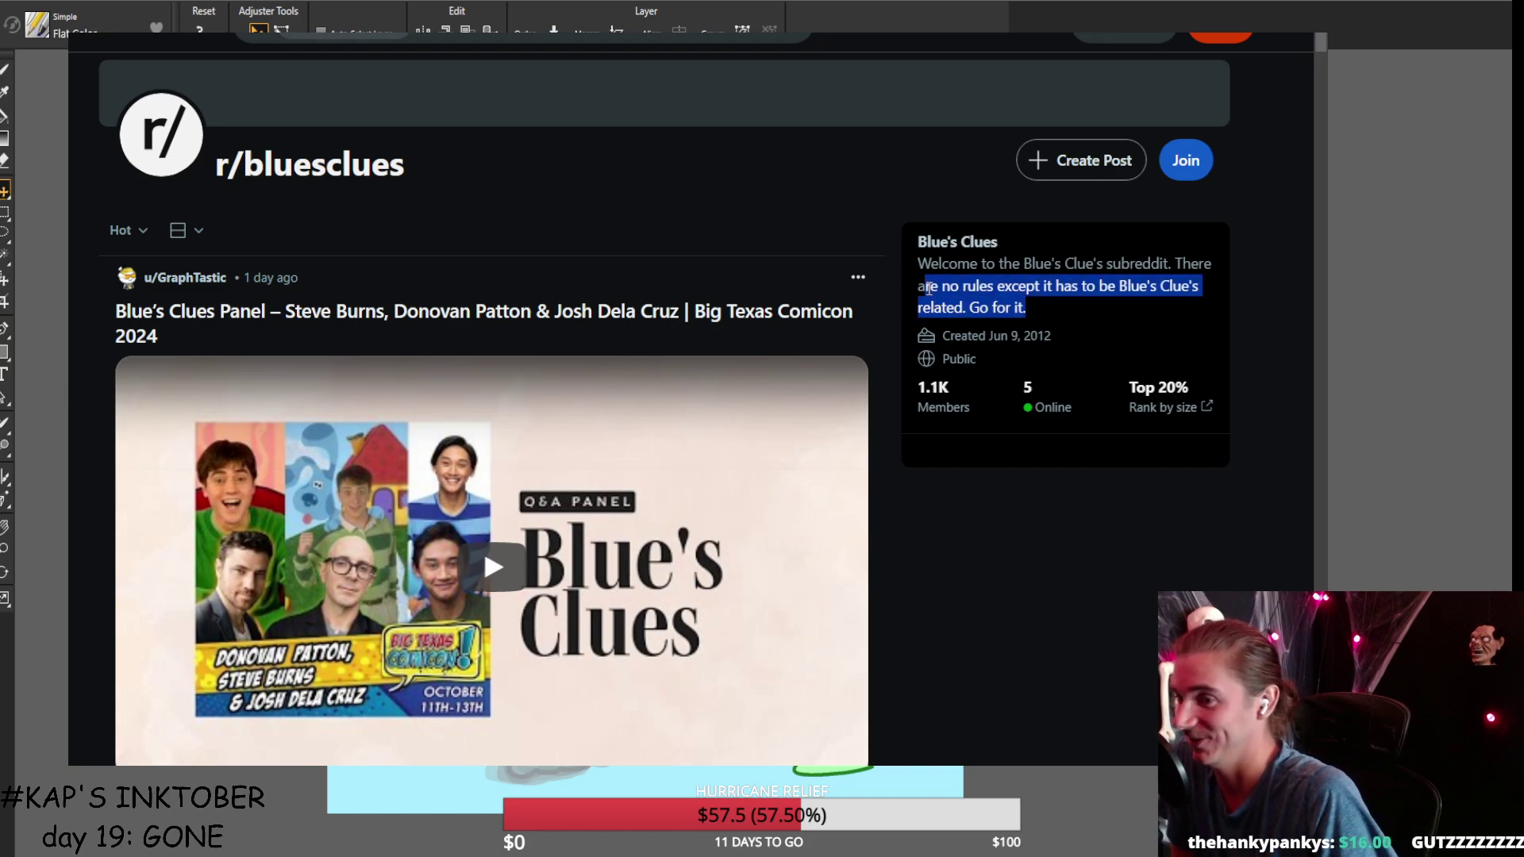
pyautogui.click(1030, 557)
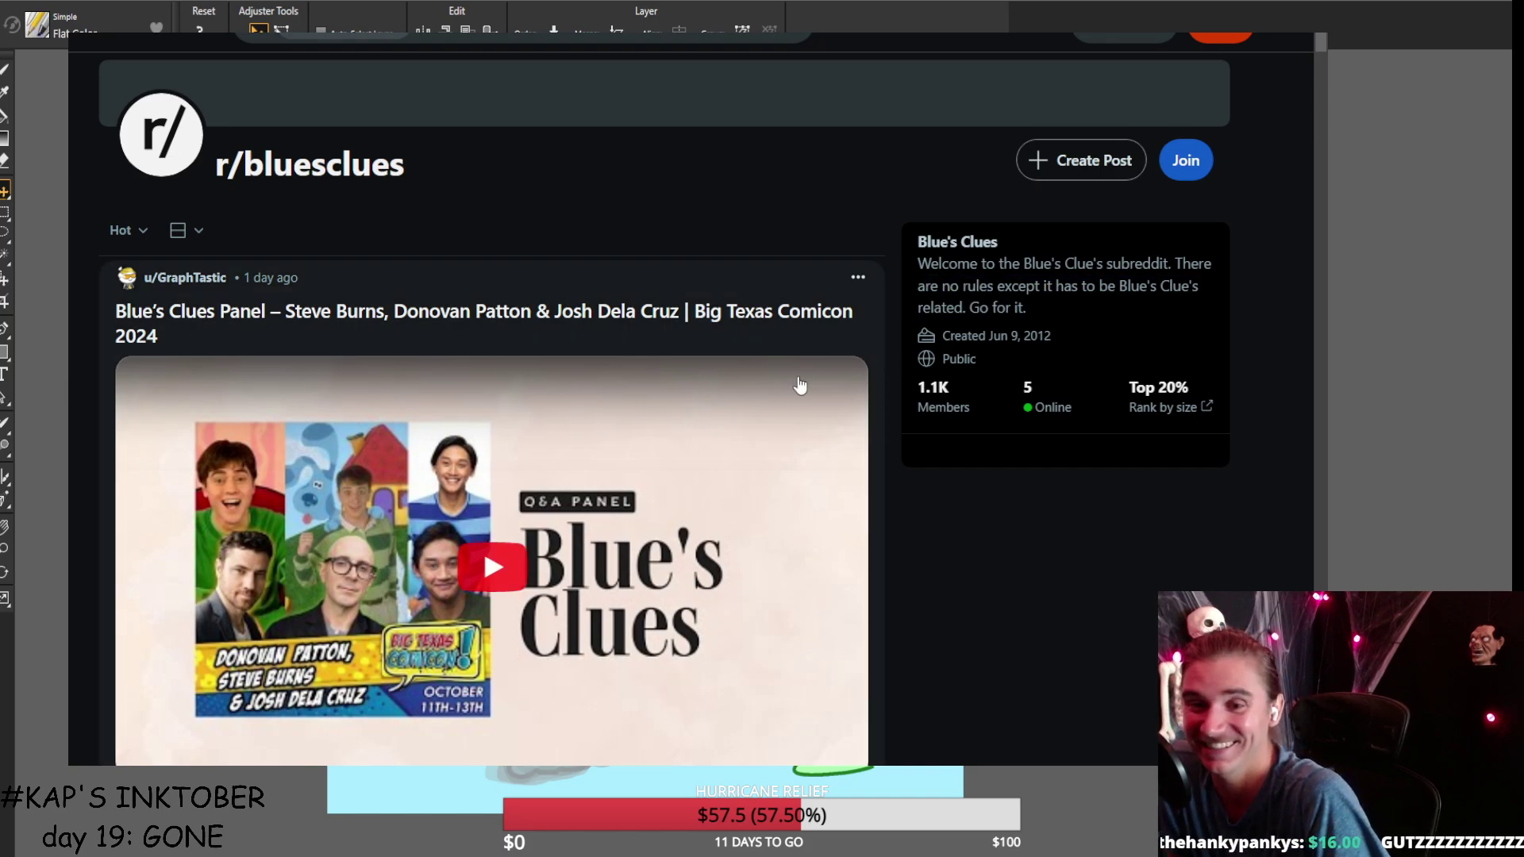
pyautogui.scroll(-5, 846, 379)
pyautogui.scroll(-5, 833, 373)
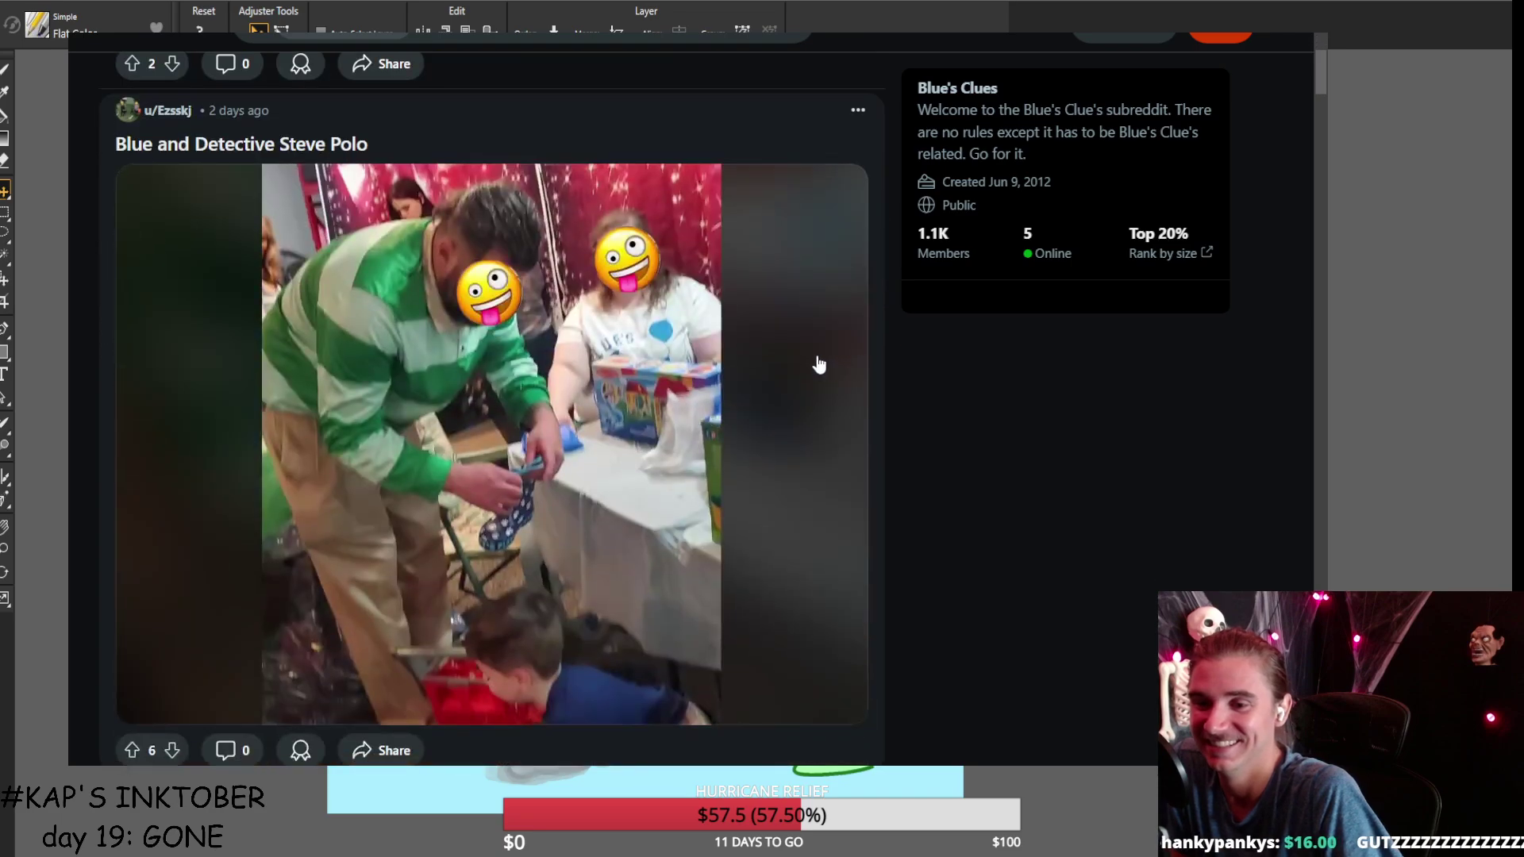
pyautogui.scroll(-10, 818, 365)
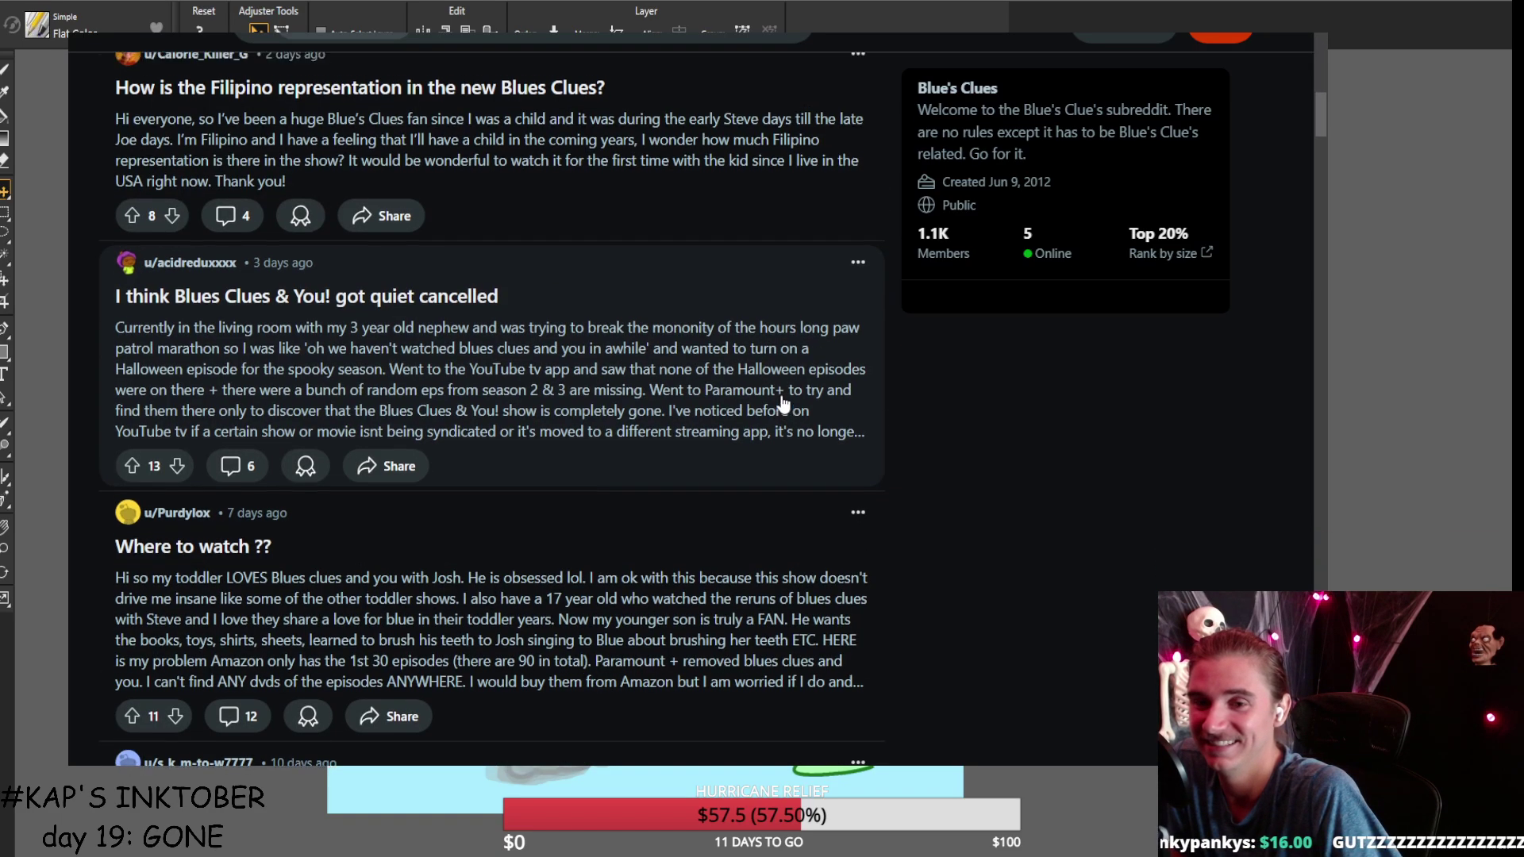
pyautogui.scroll(2, 786, 400)
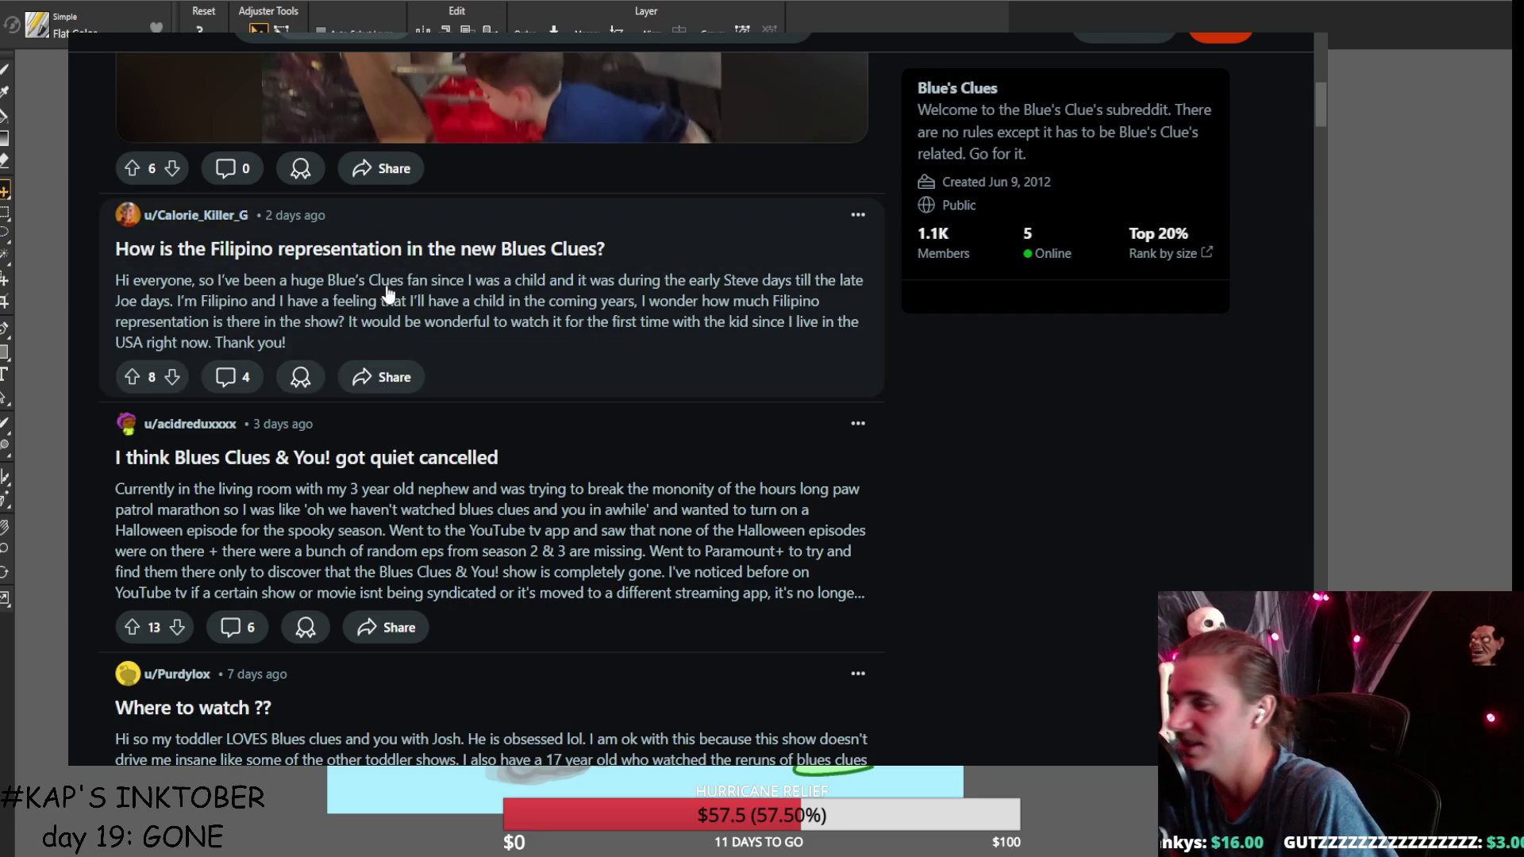
pyautogui.scroll(-14, 389, 295)
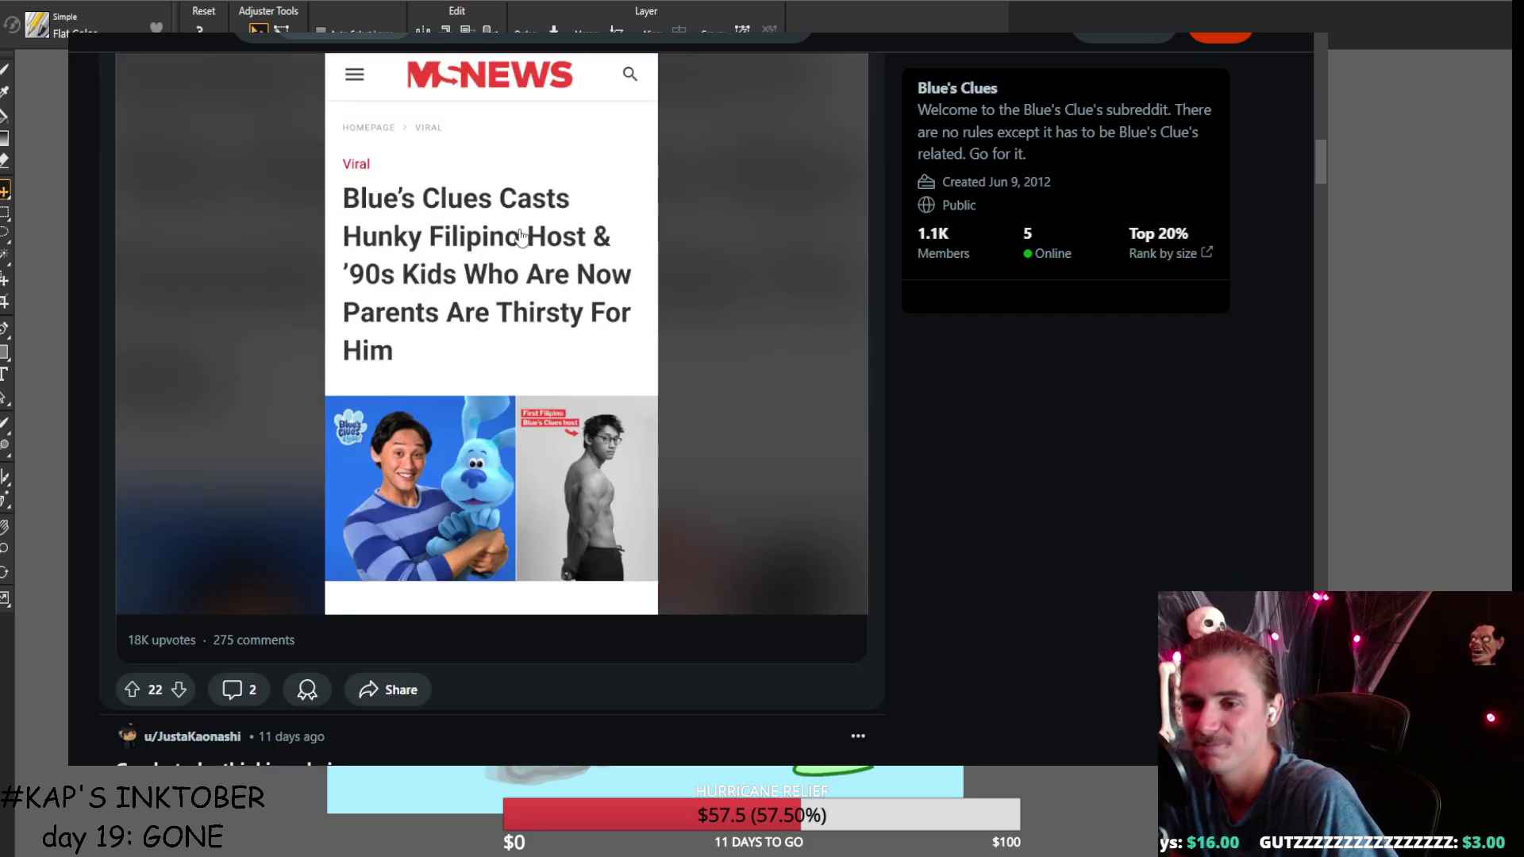
pyautogui.scroll(-8, 635, 317)
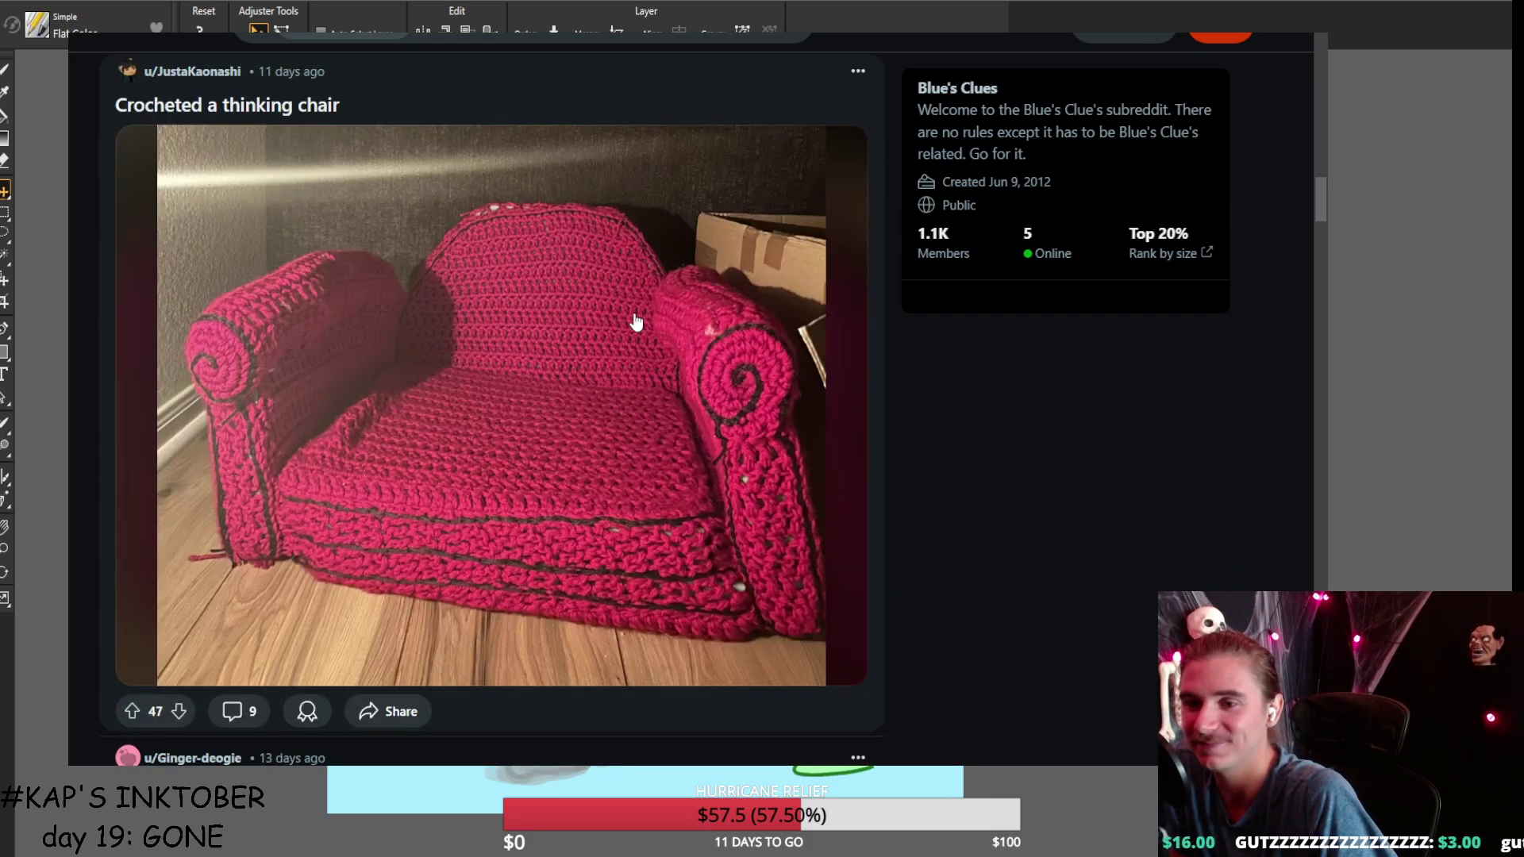
pyautogui.scroll(-11, 637, 322)
pyautogui.scroll(5, 636, 321)
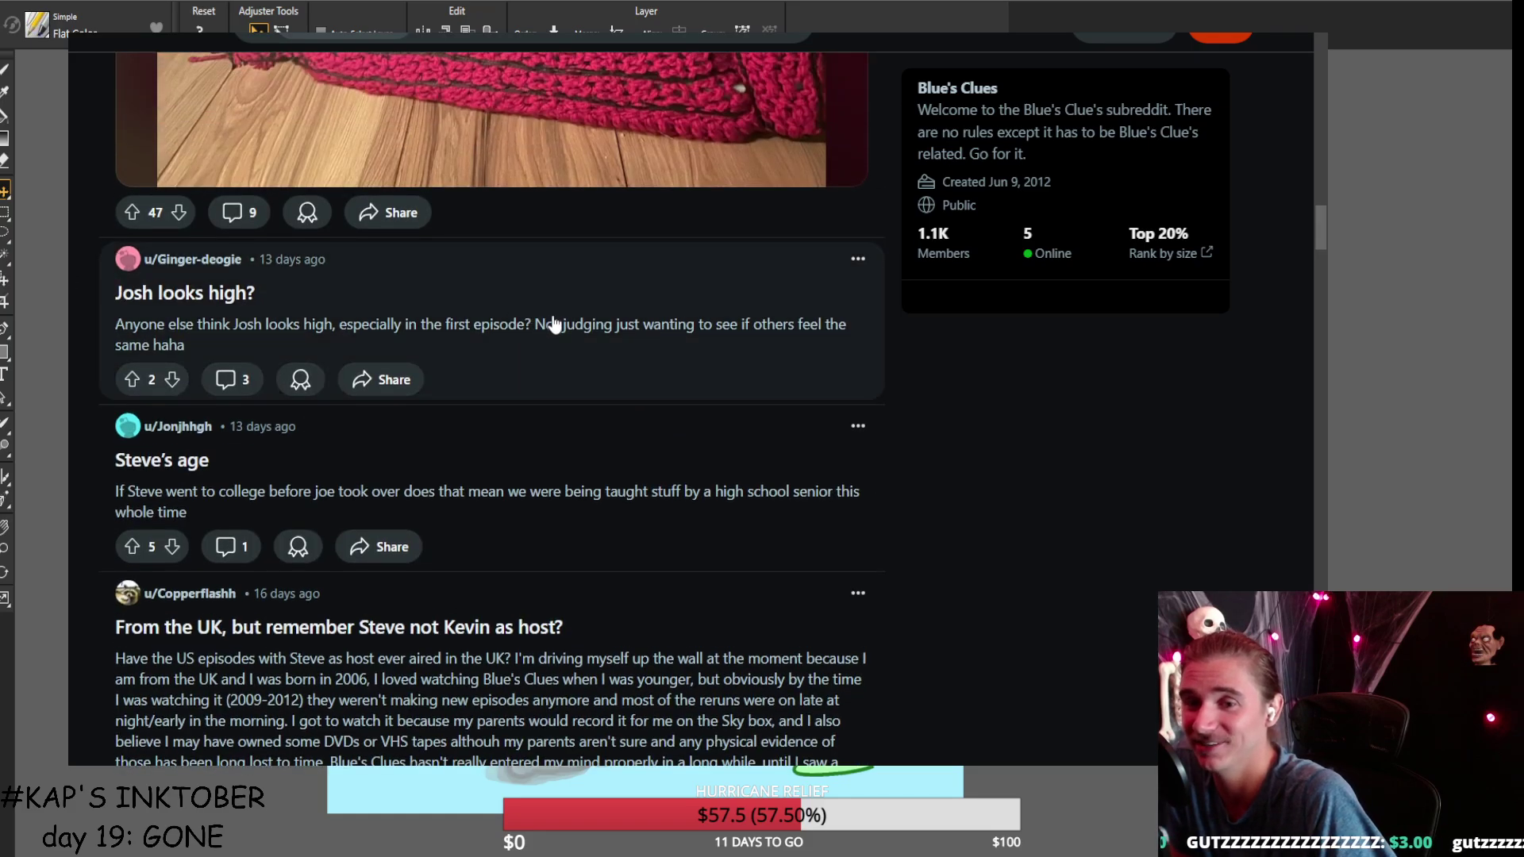
# Open the r/bluesclues post asking whether the host looks high and read its comments.
pyautogui.click(640, 350)
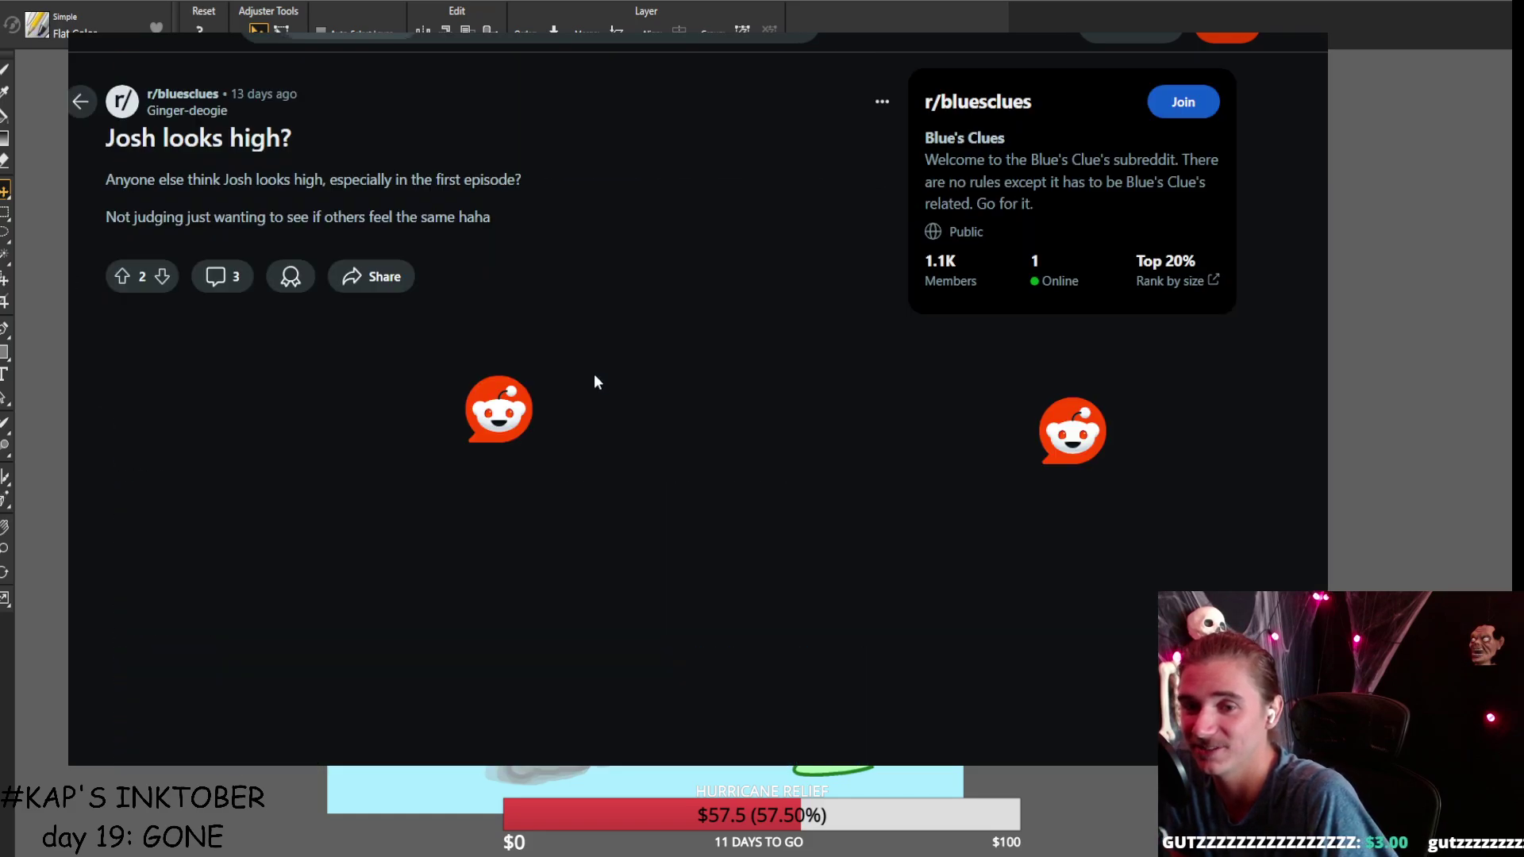
pyautogui.scroll(-1, 465, 400)
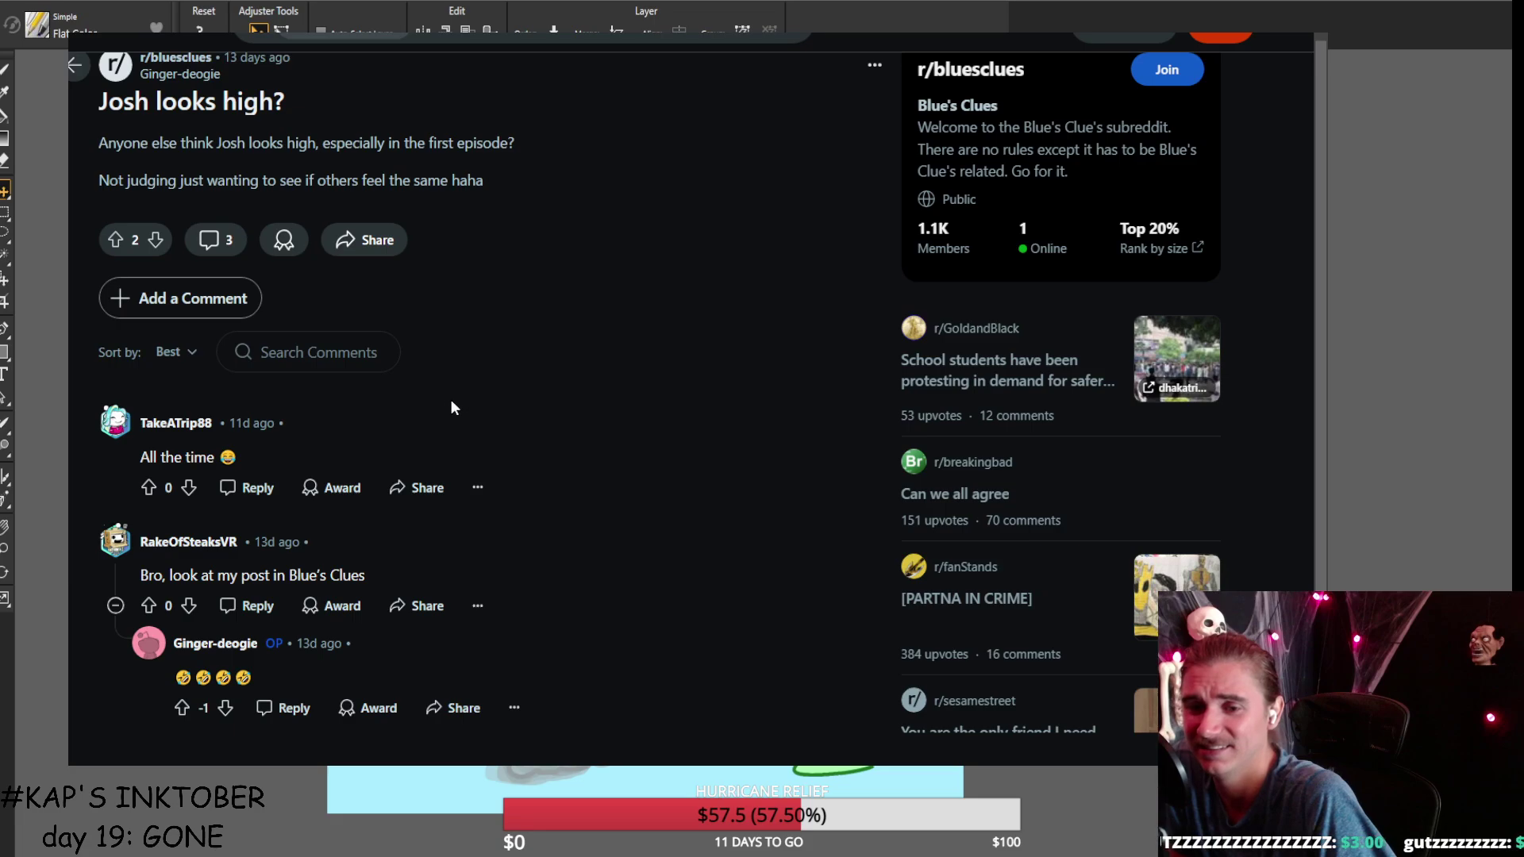
pyautogui.scroll(1, 423, 373)
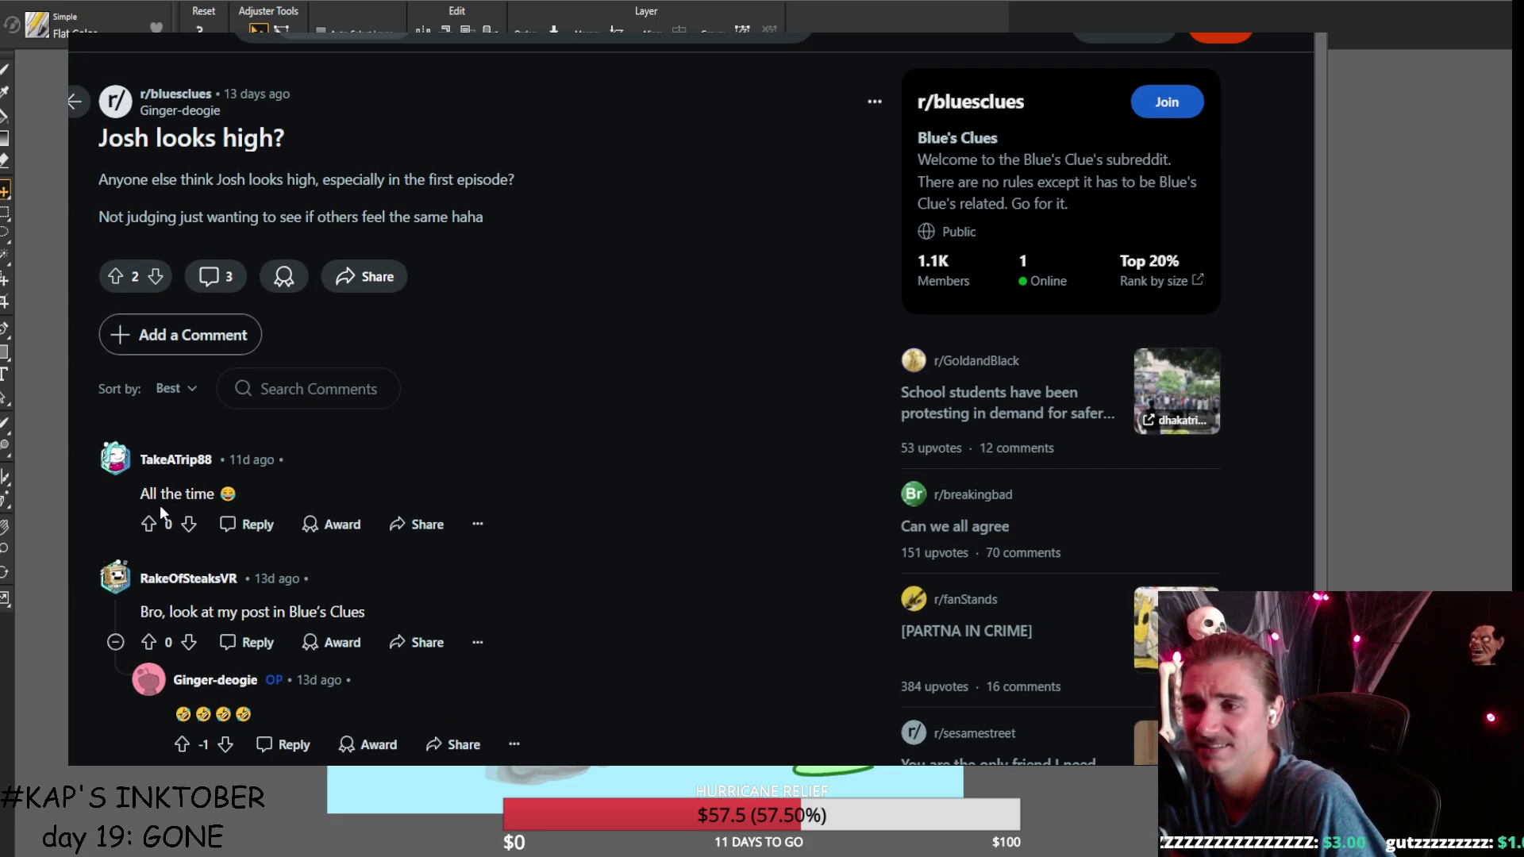
# Open the profile of the commenter who mentions their own Blue's Clues post, confirm the over-18 notice and examine their activity.
pyautogui.click(165, 583)
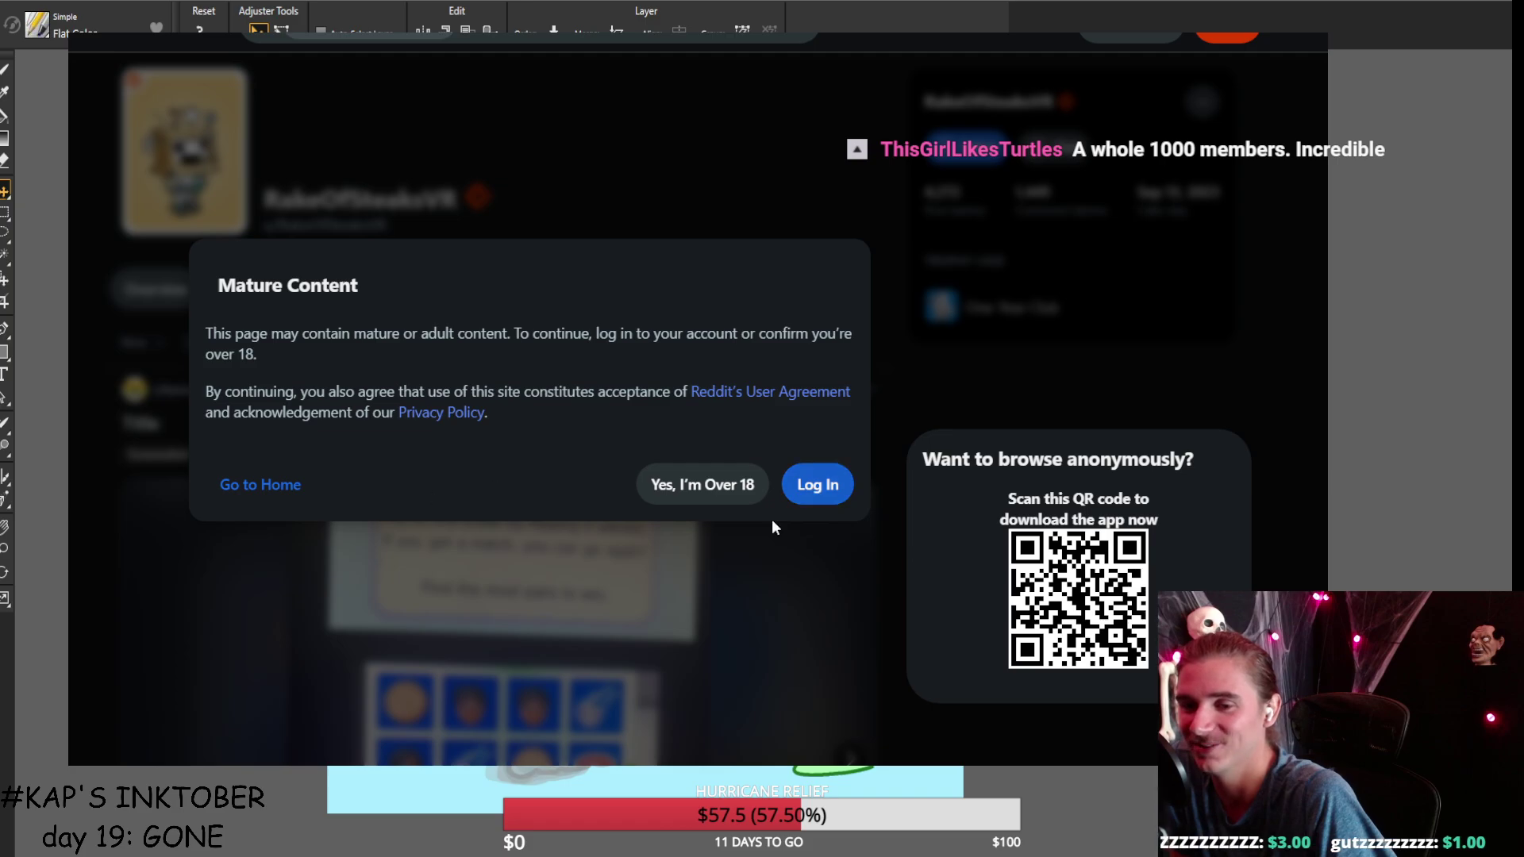
pyautogui.click(702, 484)
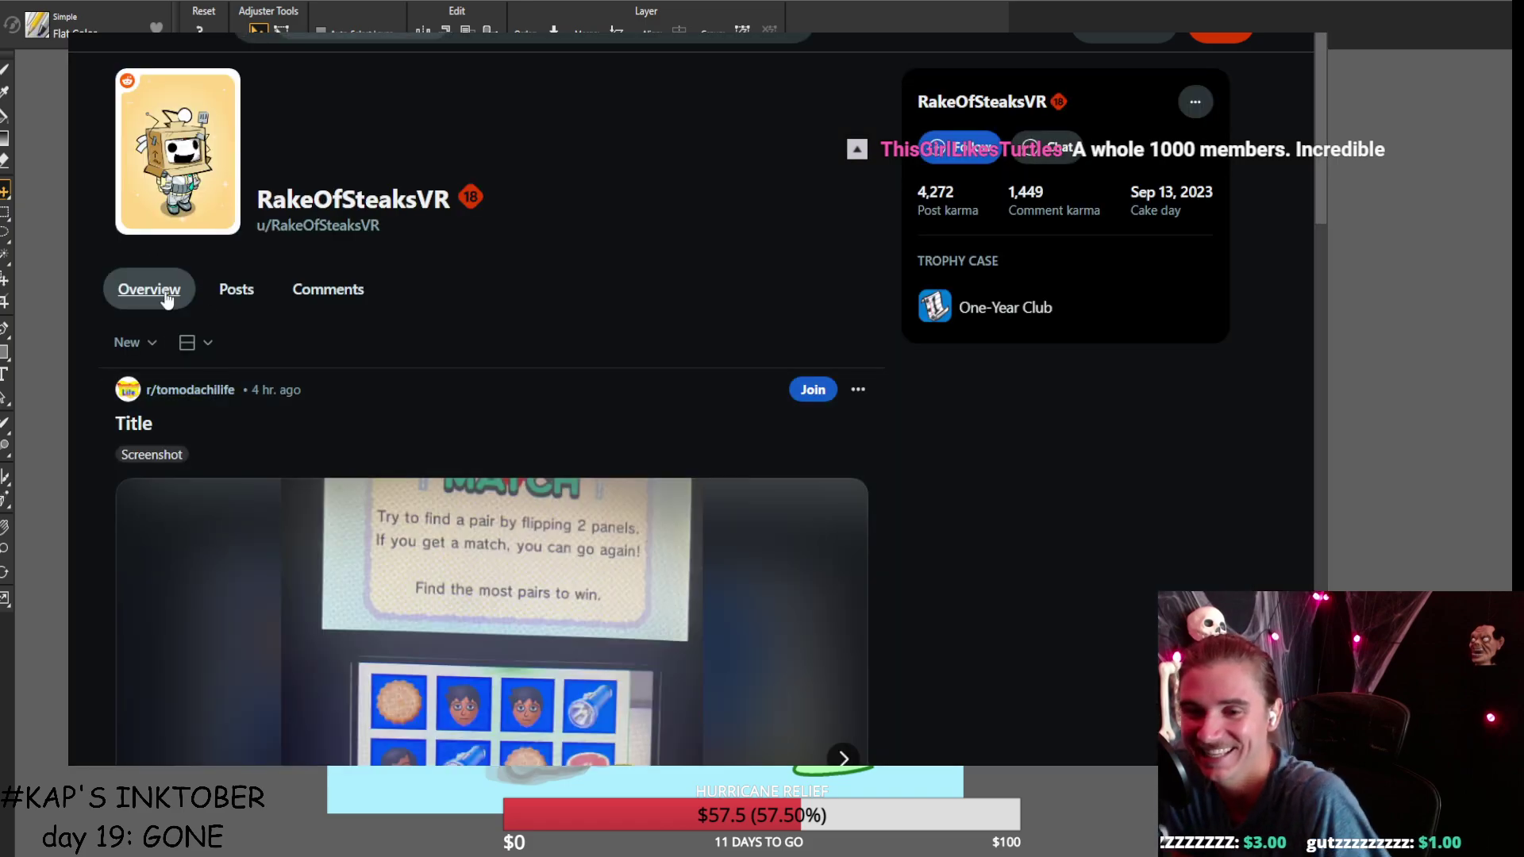
pyautogui.scroll(-20, 109, 385)
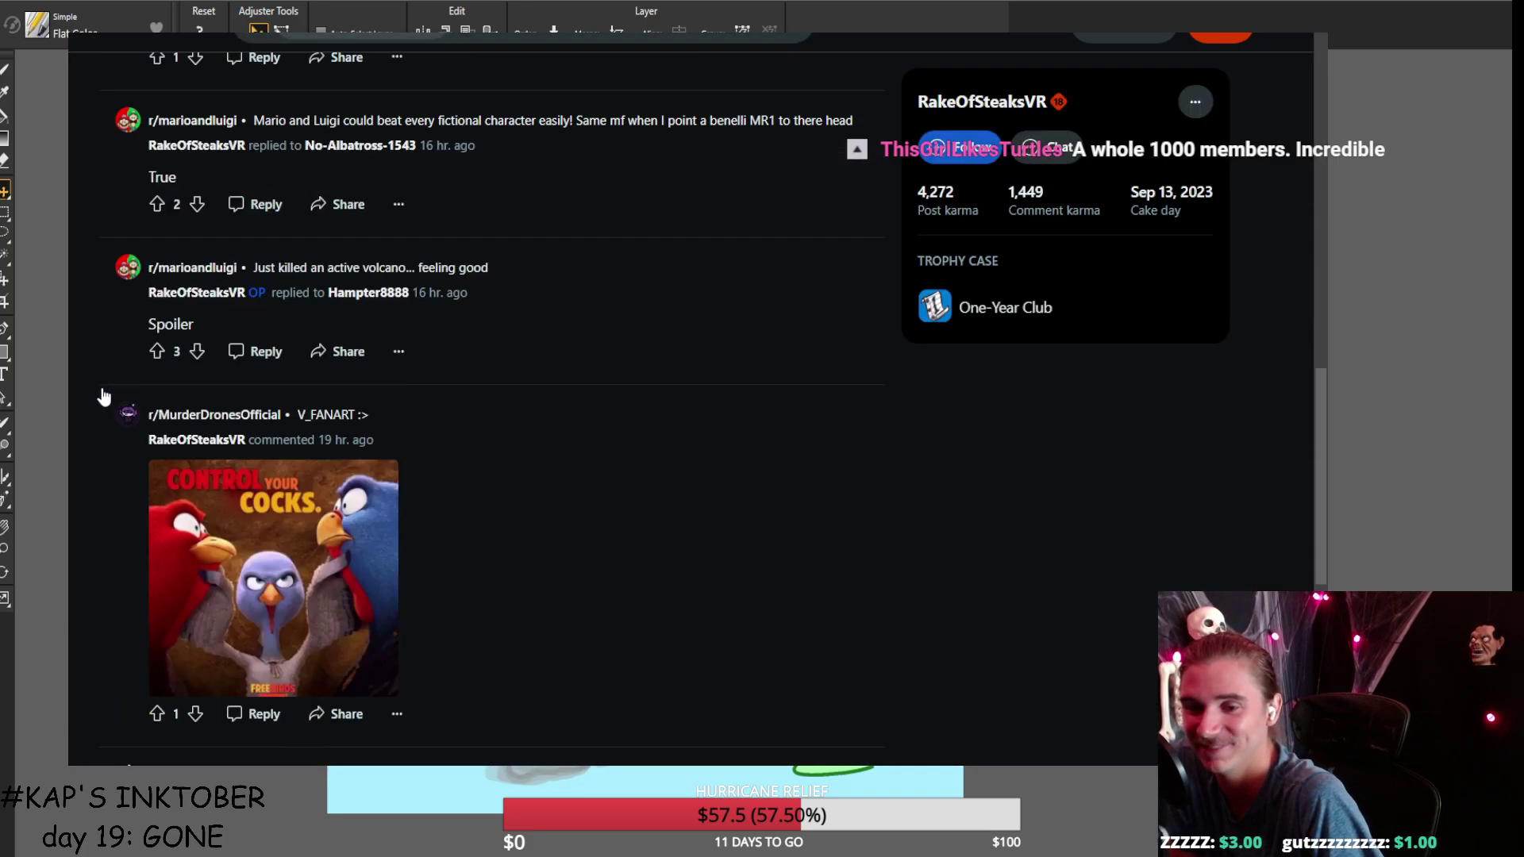
pyautogui.scroll(-20, 103, 397)
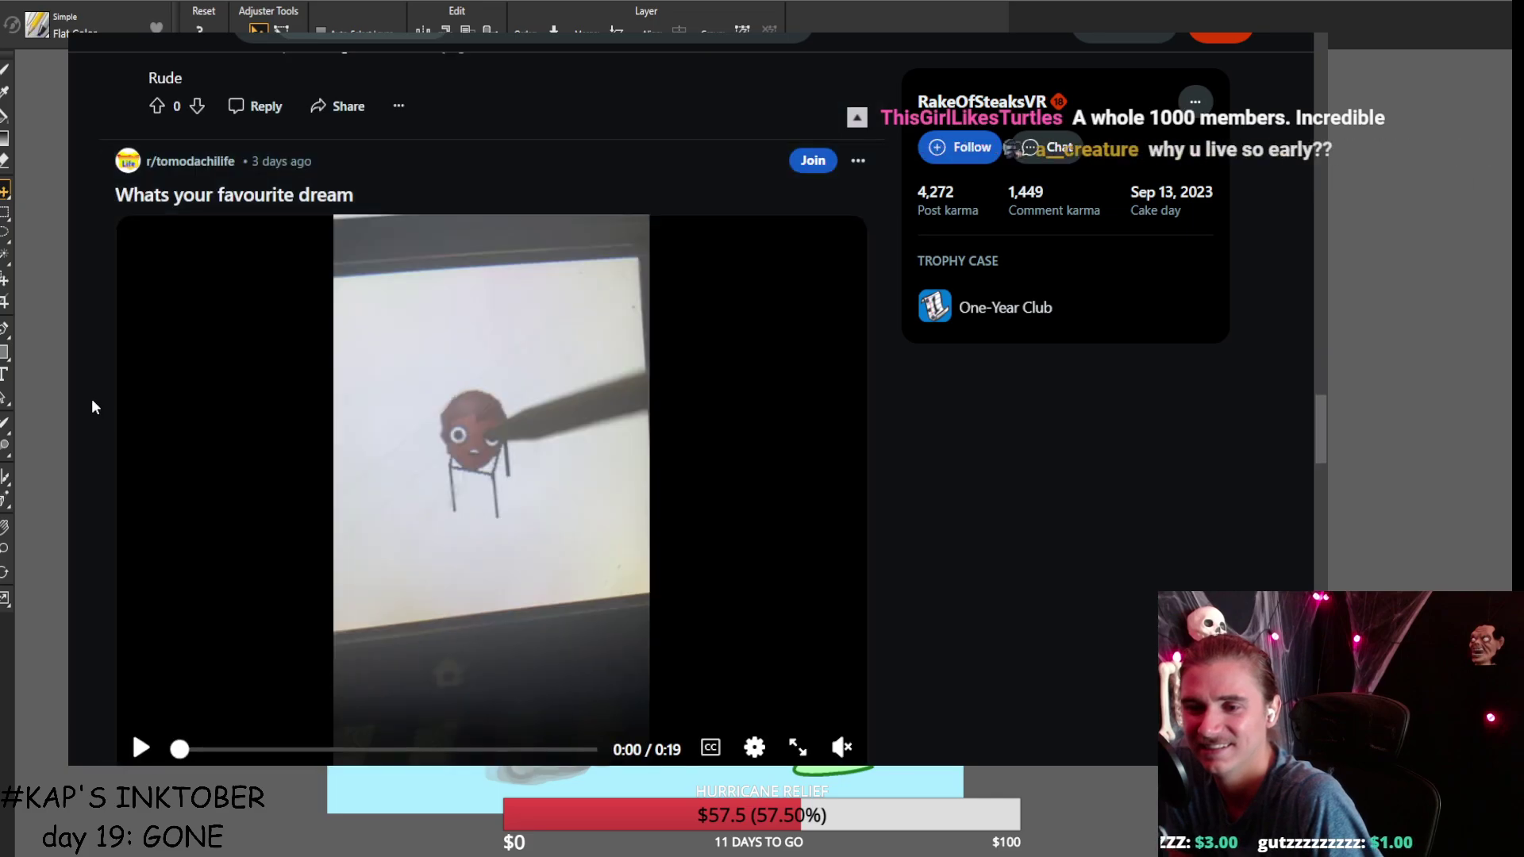
pyautogui.scroll(-8, 104, 363)
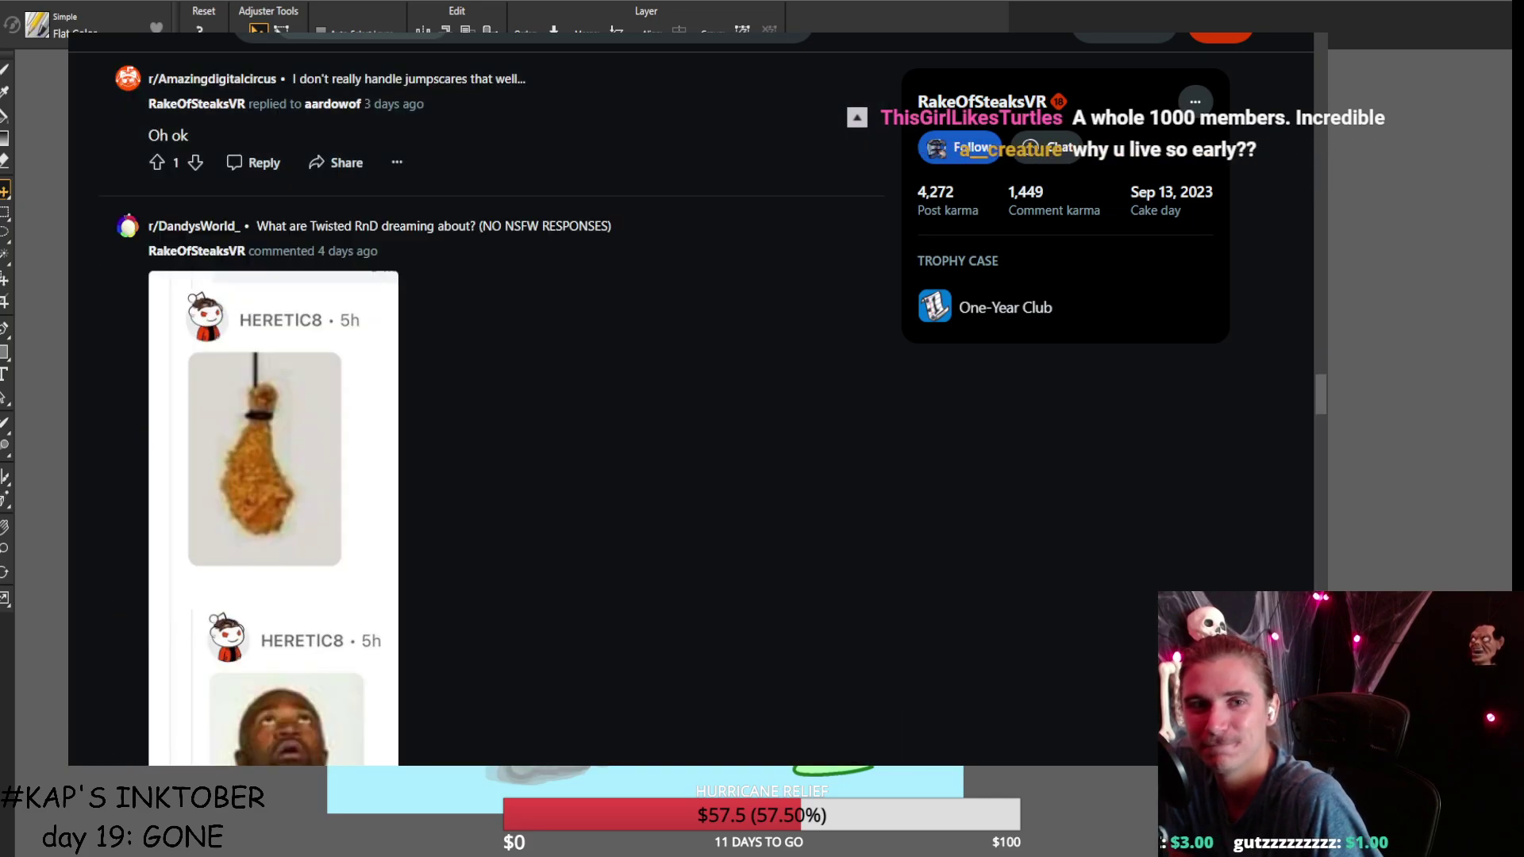
# Return to the r/bluesclues community feed and sort its posts by Top for This Week.
pyautogui.hotkey('alt', 'Left')
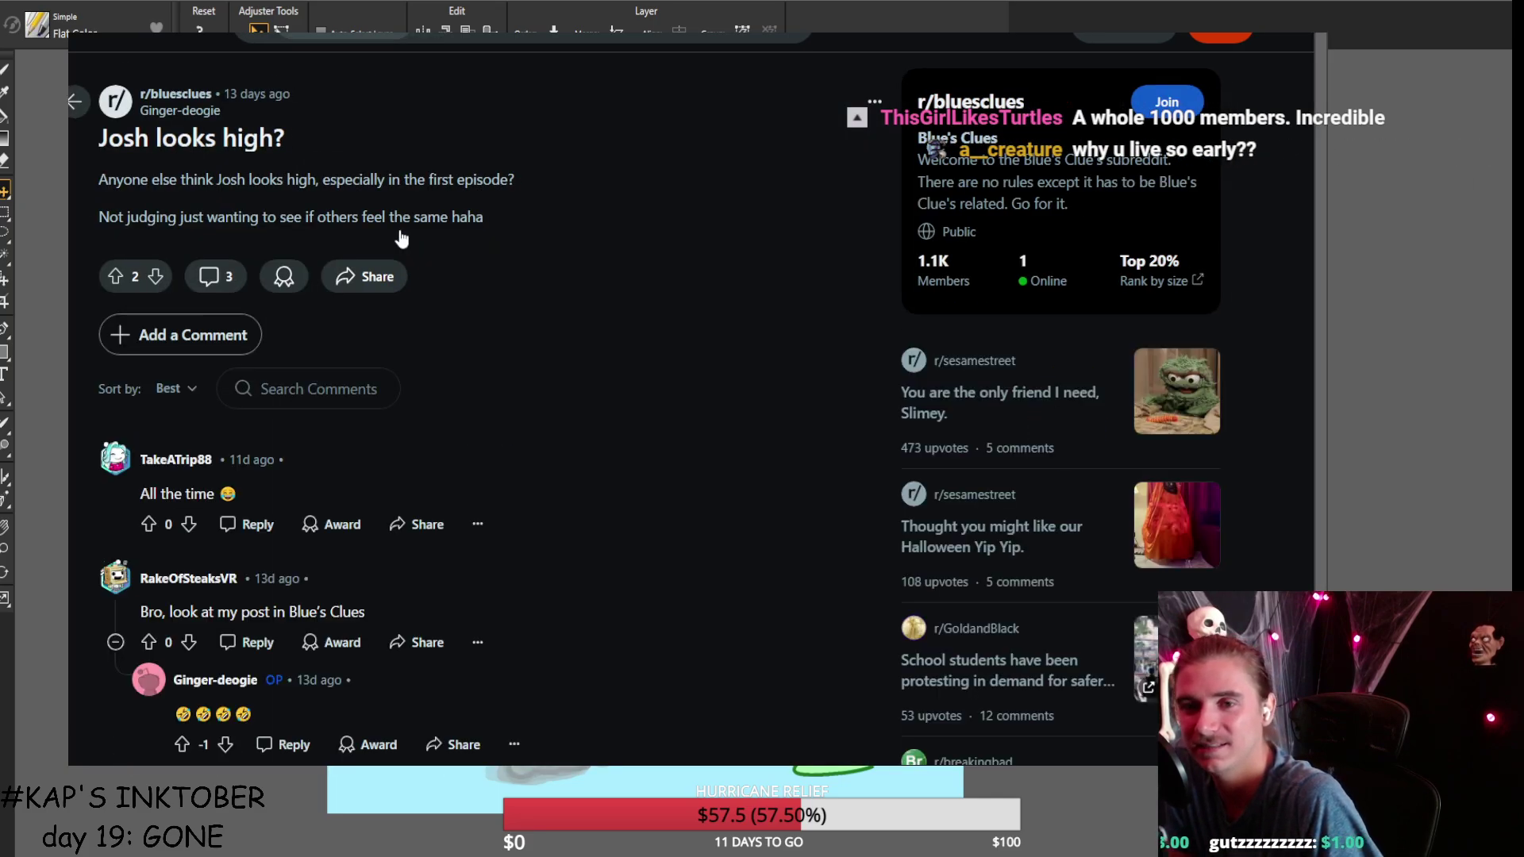
pyautogui.hotkey('alt', 'Left')
pyautogui.scroll(15, 398, 246)
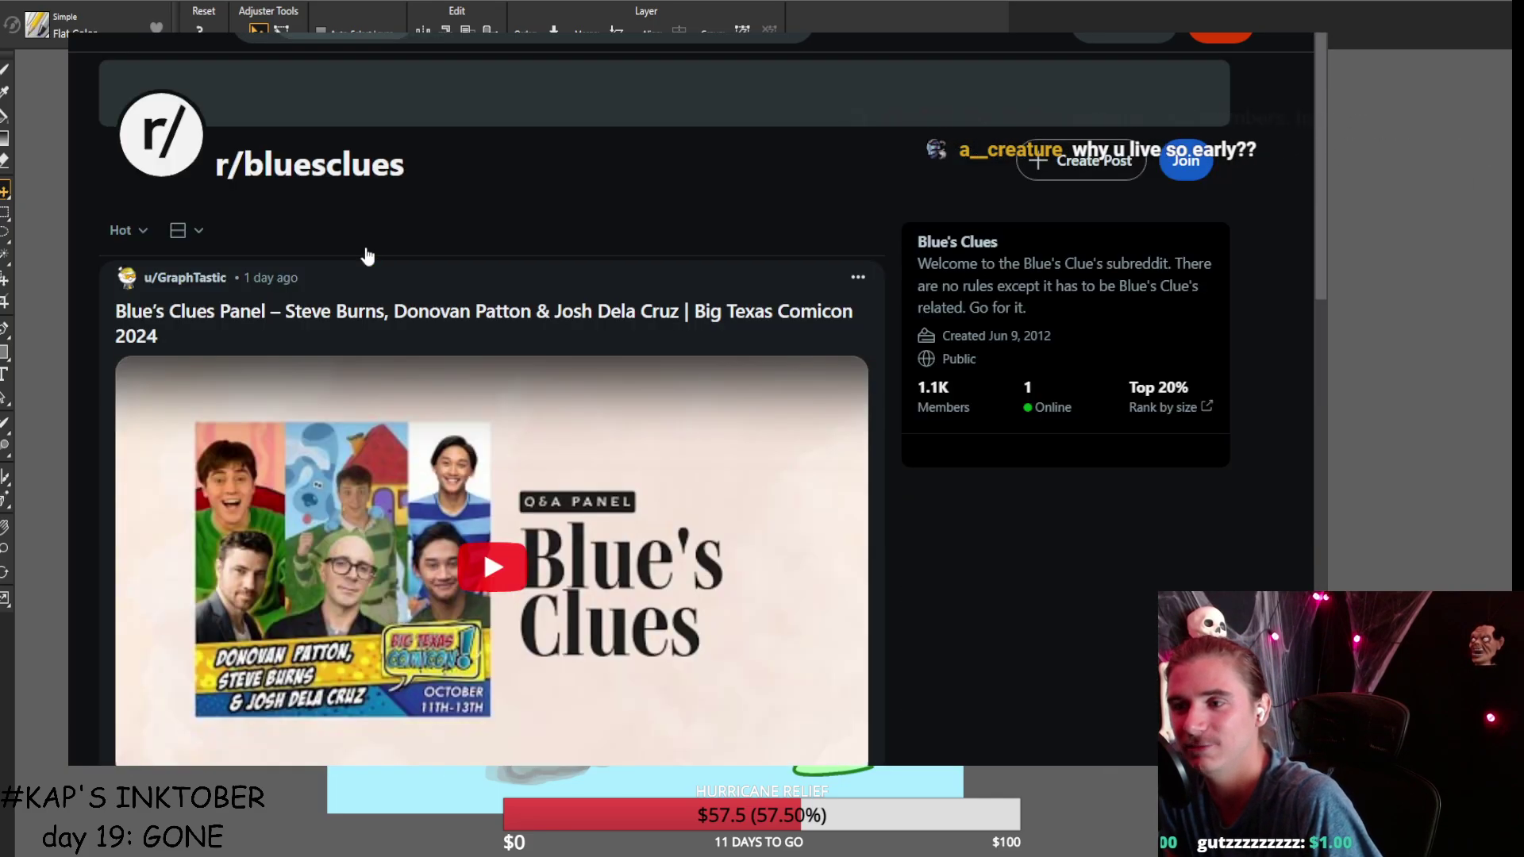
pyautogui.click(124, 233)
pyautogui.click(121, 434)
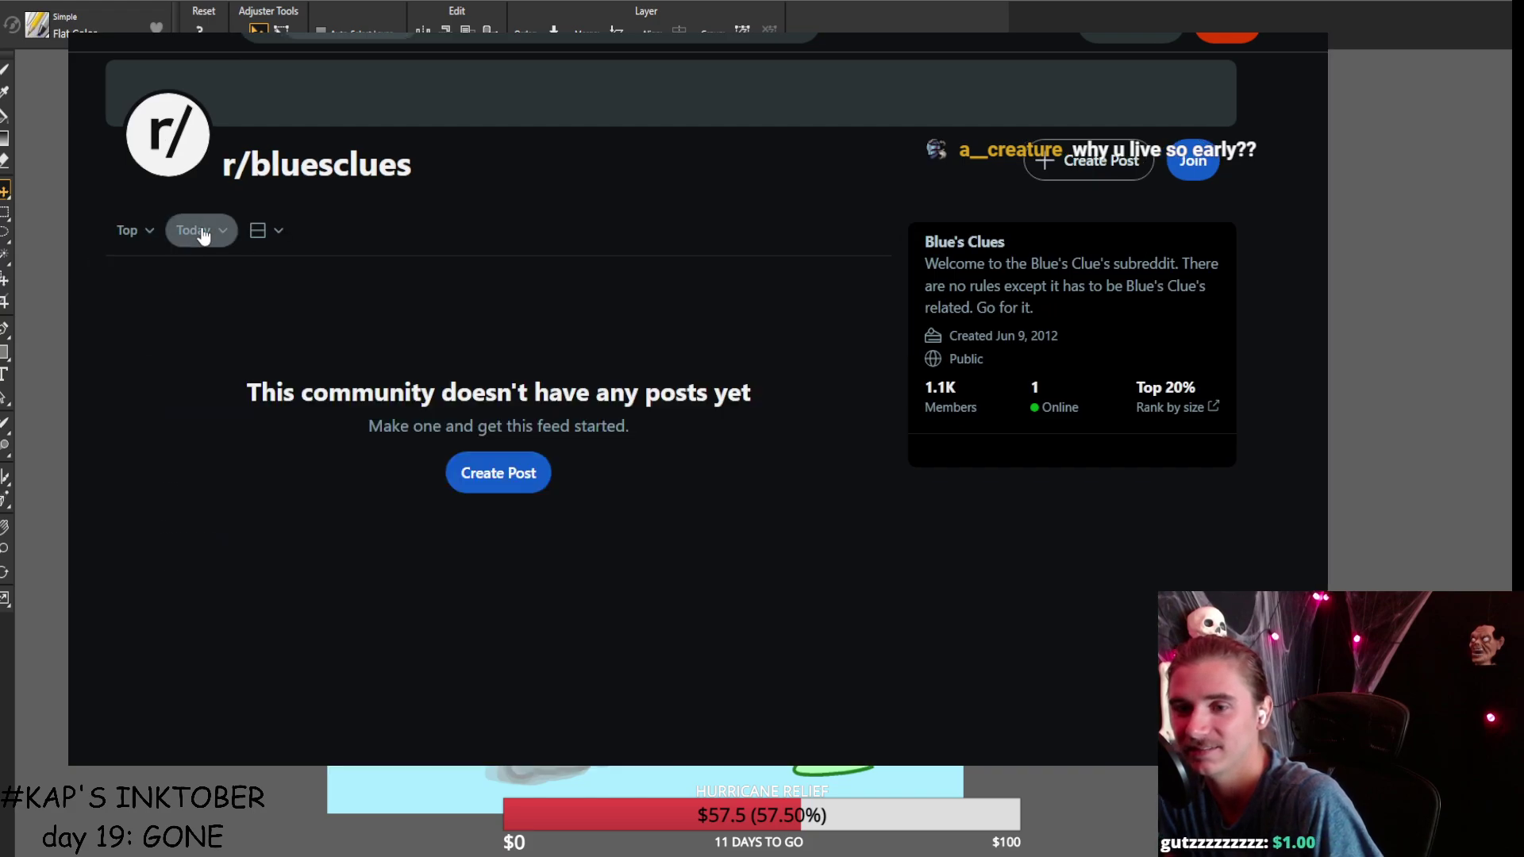
pyautogui.click(195, 230)
pyautogui.click(205, 430)
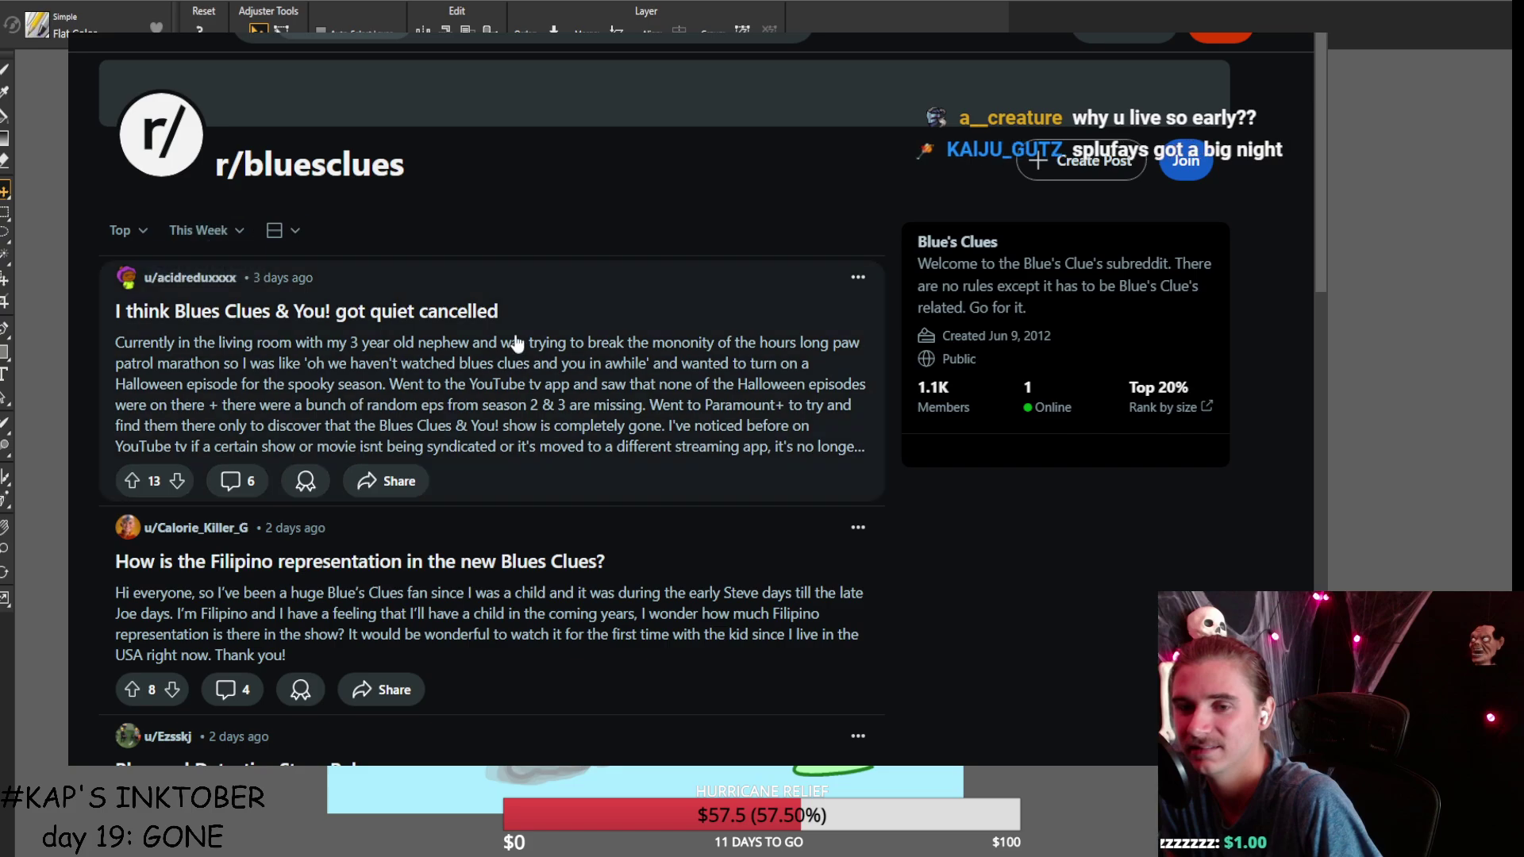
# Show the top r/bluesclues posts of This Month and open the image of Steve and Blue in different cartoon art styles.
pyautogui.click(220, 233)
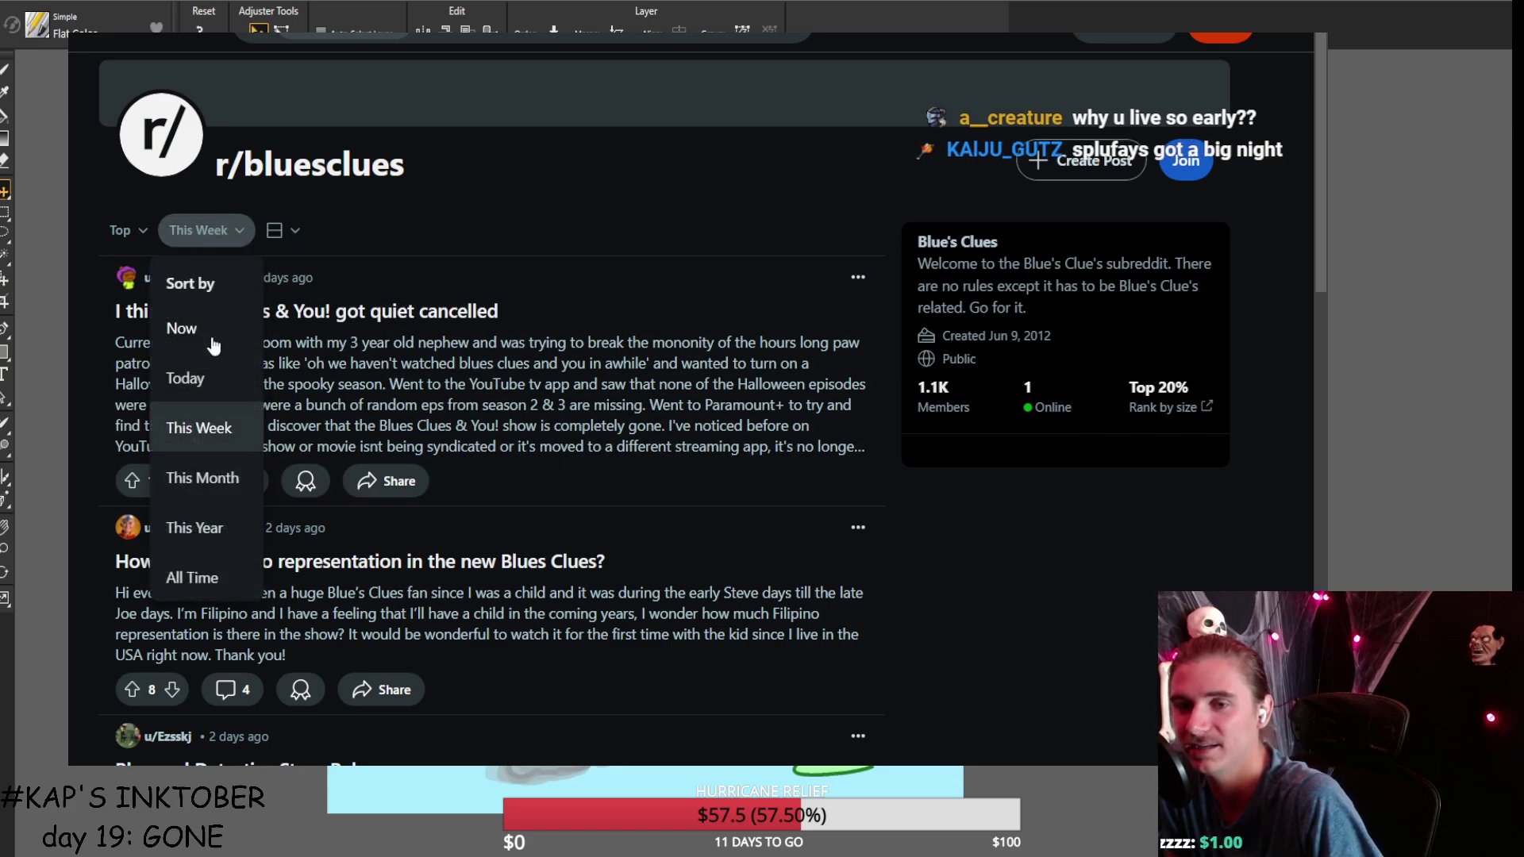
pyautogui.click(210, 479)
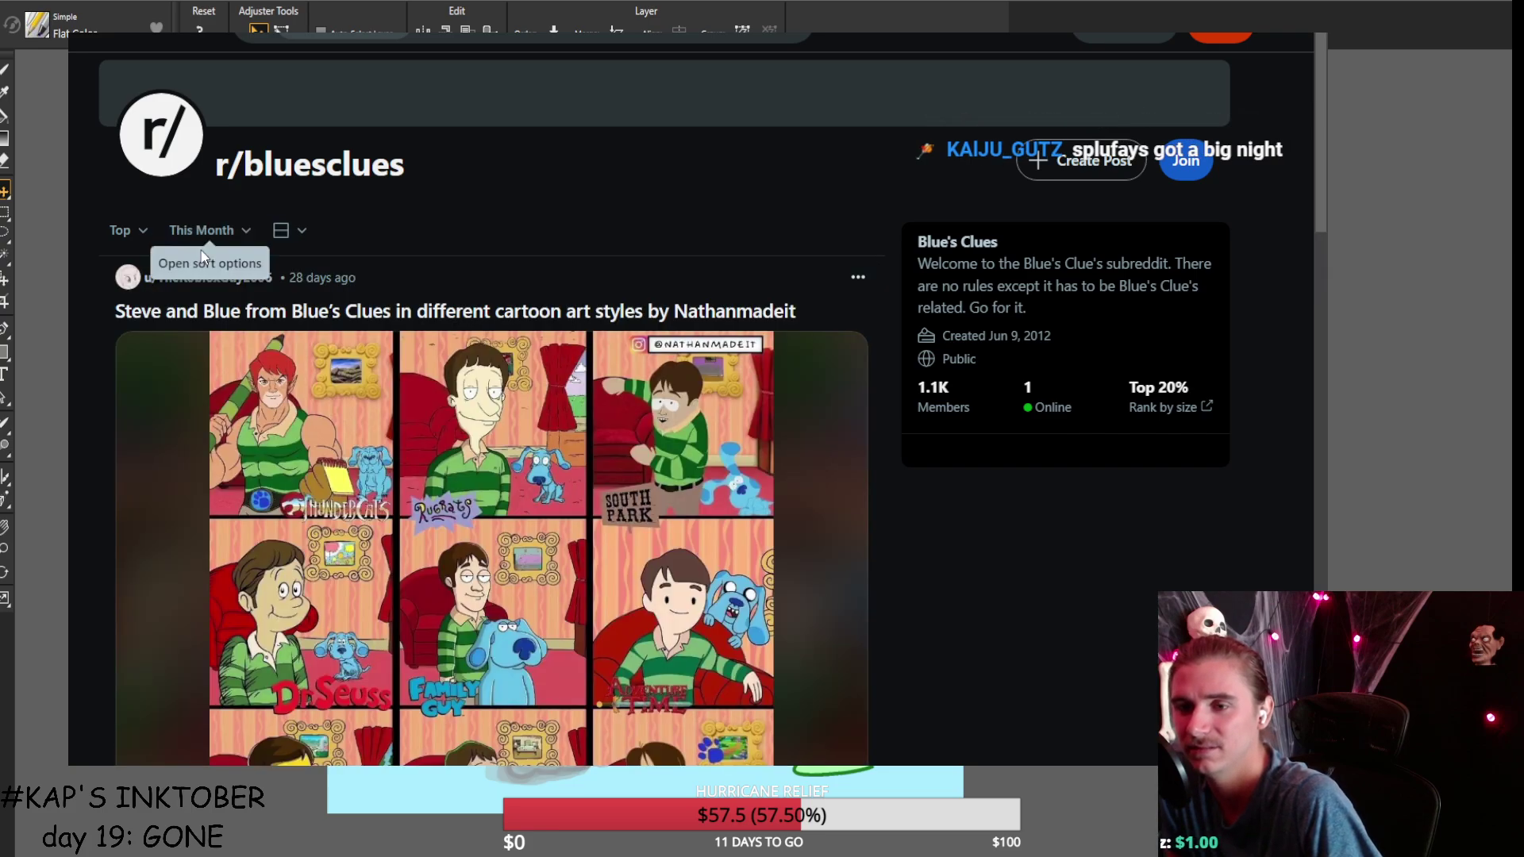
pyautogui.scroll(-1, 116, 292)
pyautogui.scroll(-2, 117, 292)
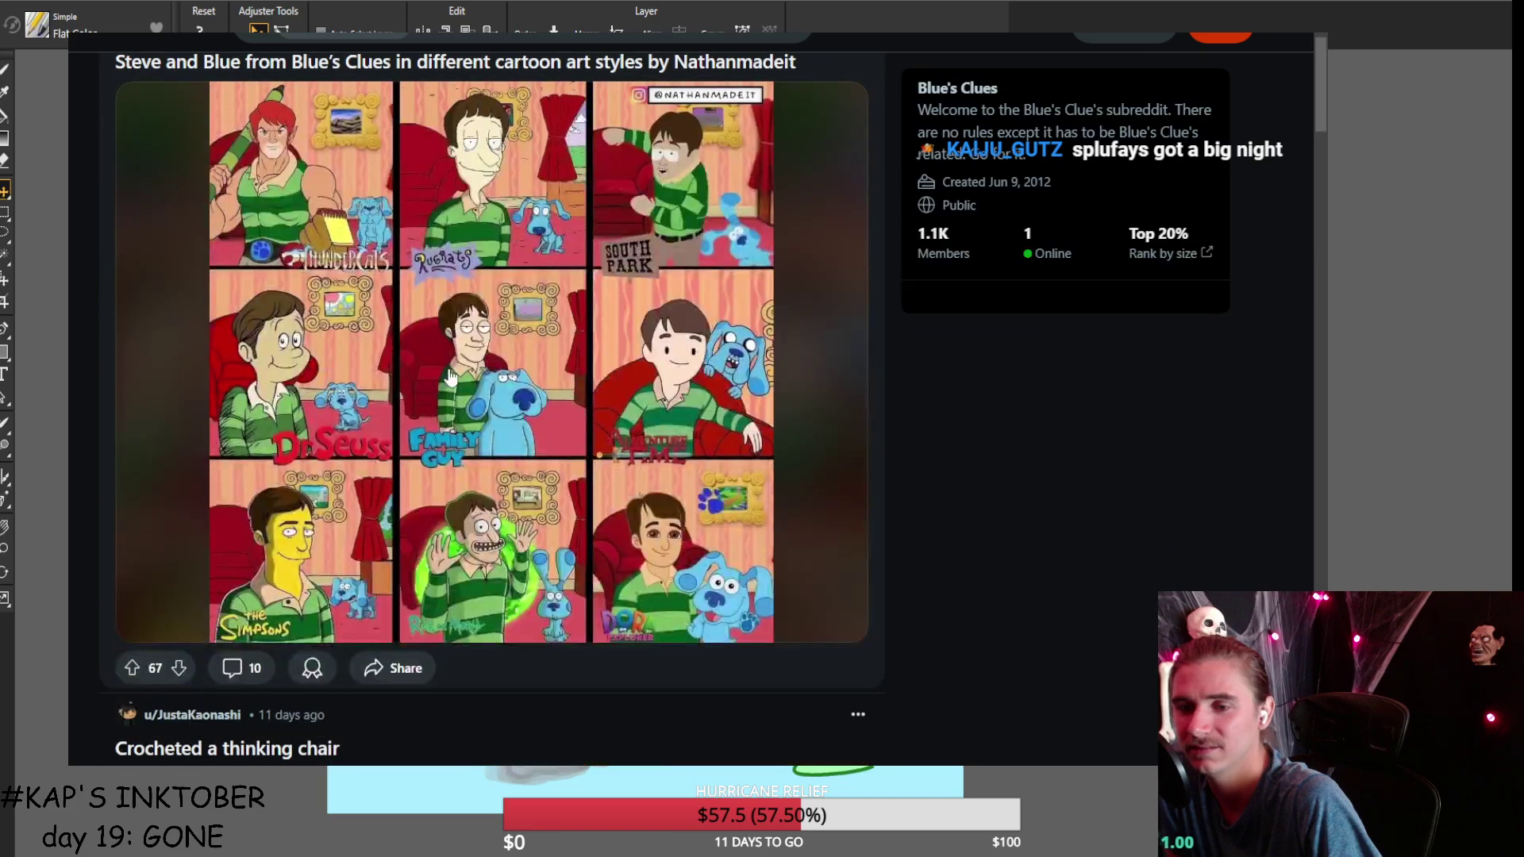
pyautogui.click(448, 369)
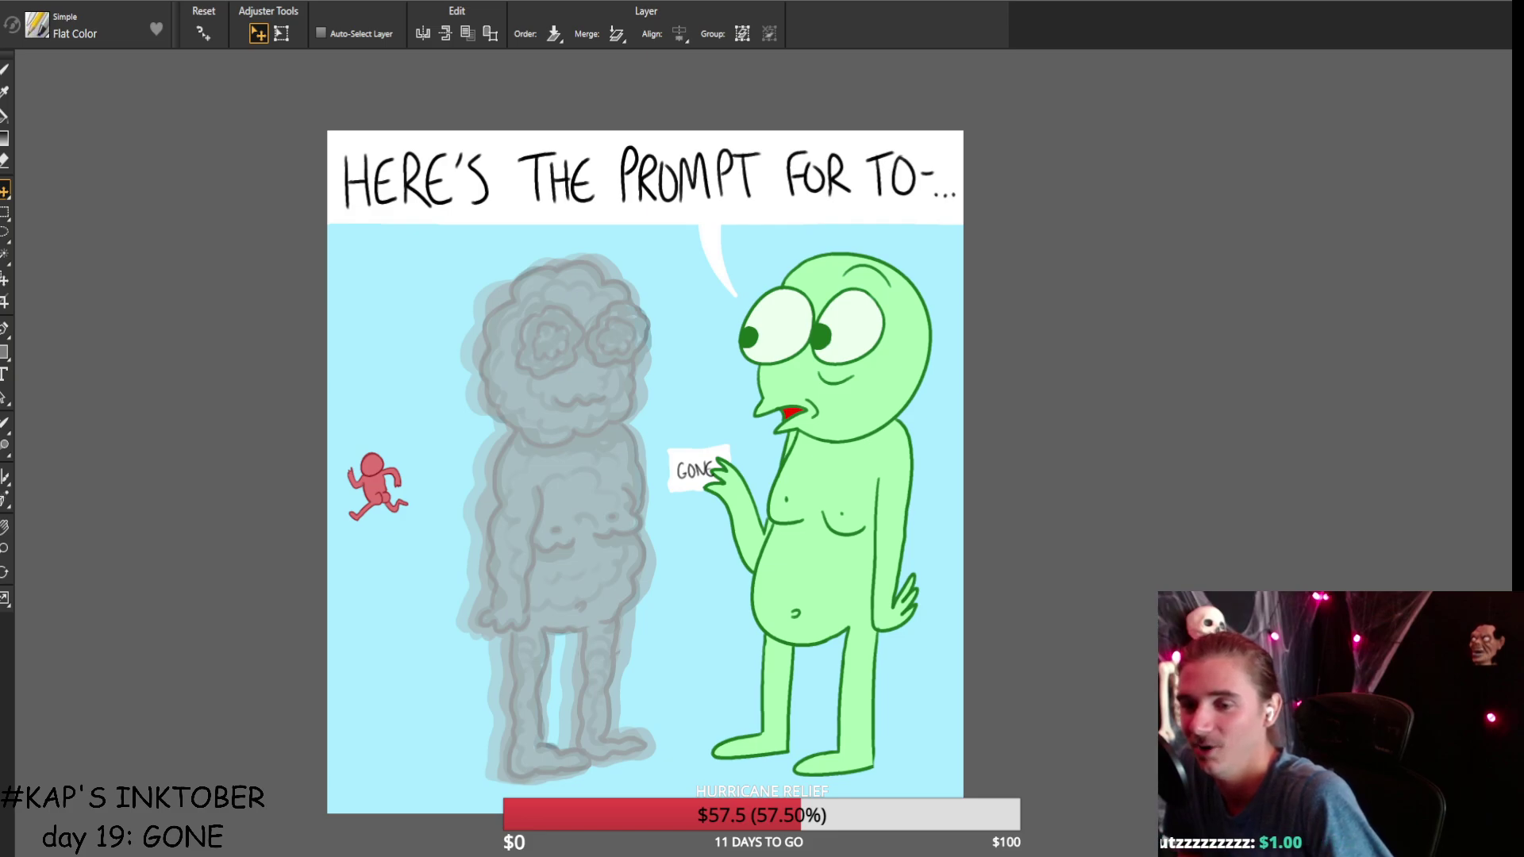
# Switch to Reddit, examine the "most of my collection !" post in r/bluesclues, and switch back to the cartoon drawing.
pyautogui.hotkey('alt', 'Tab')
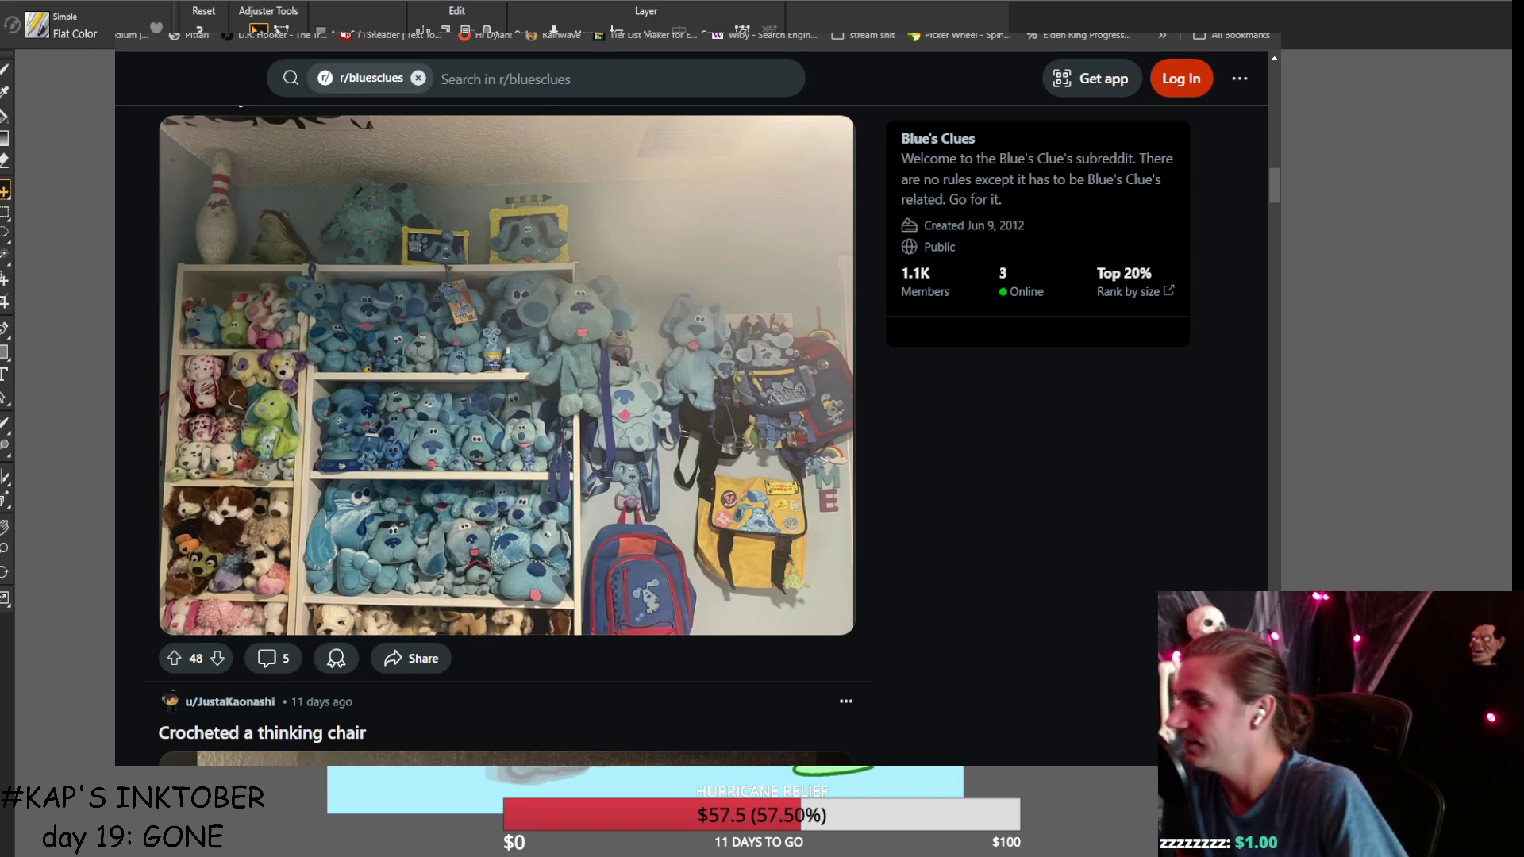
pyautogui.scroll(1, 508, 436)
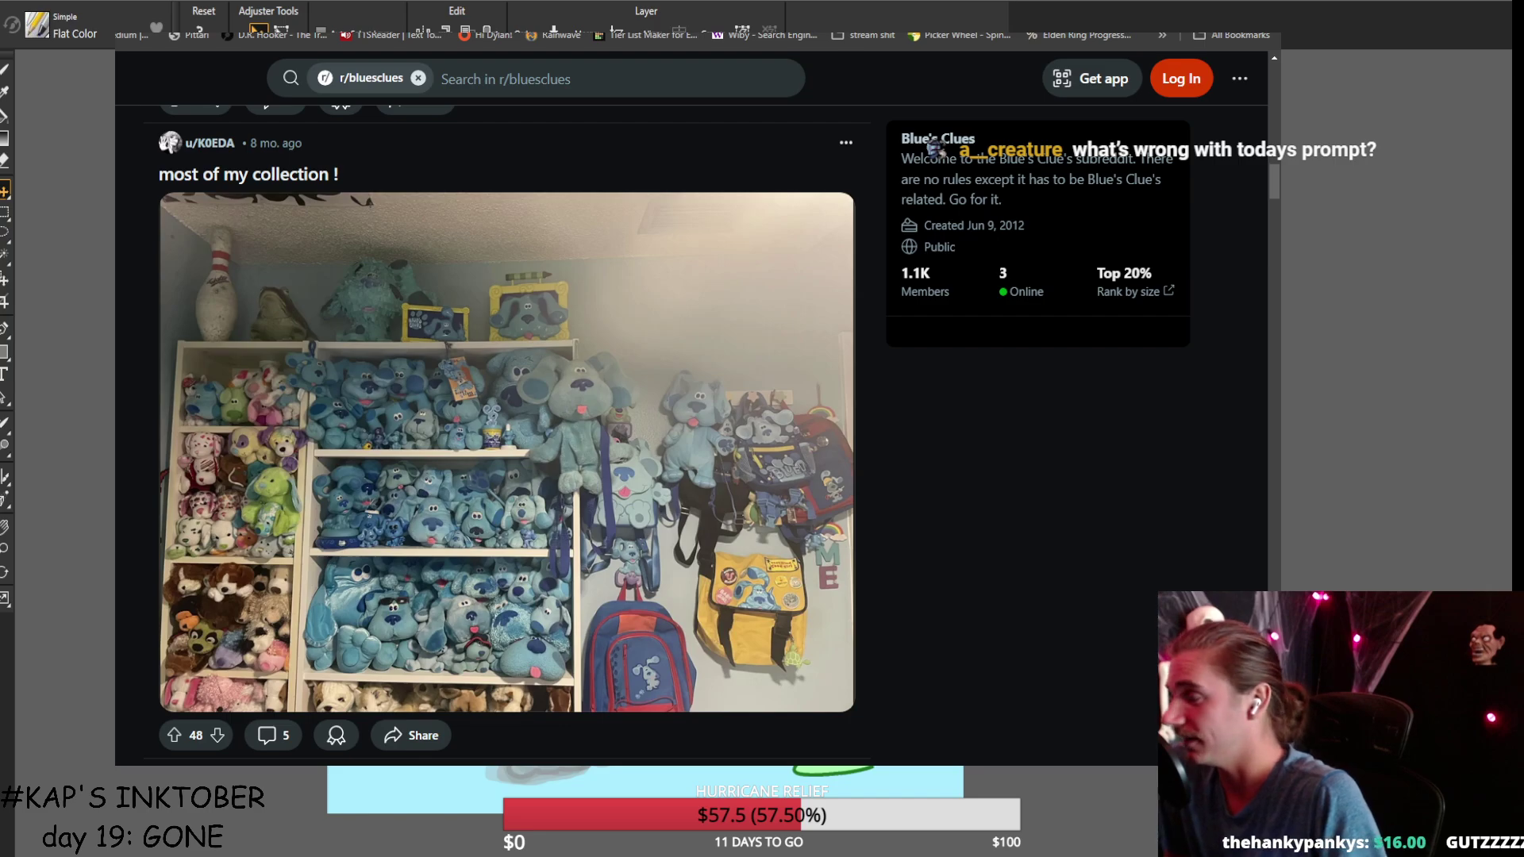
pyautogui.hotkey('alt', 'Tab')
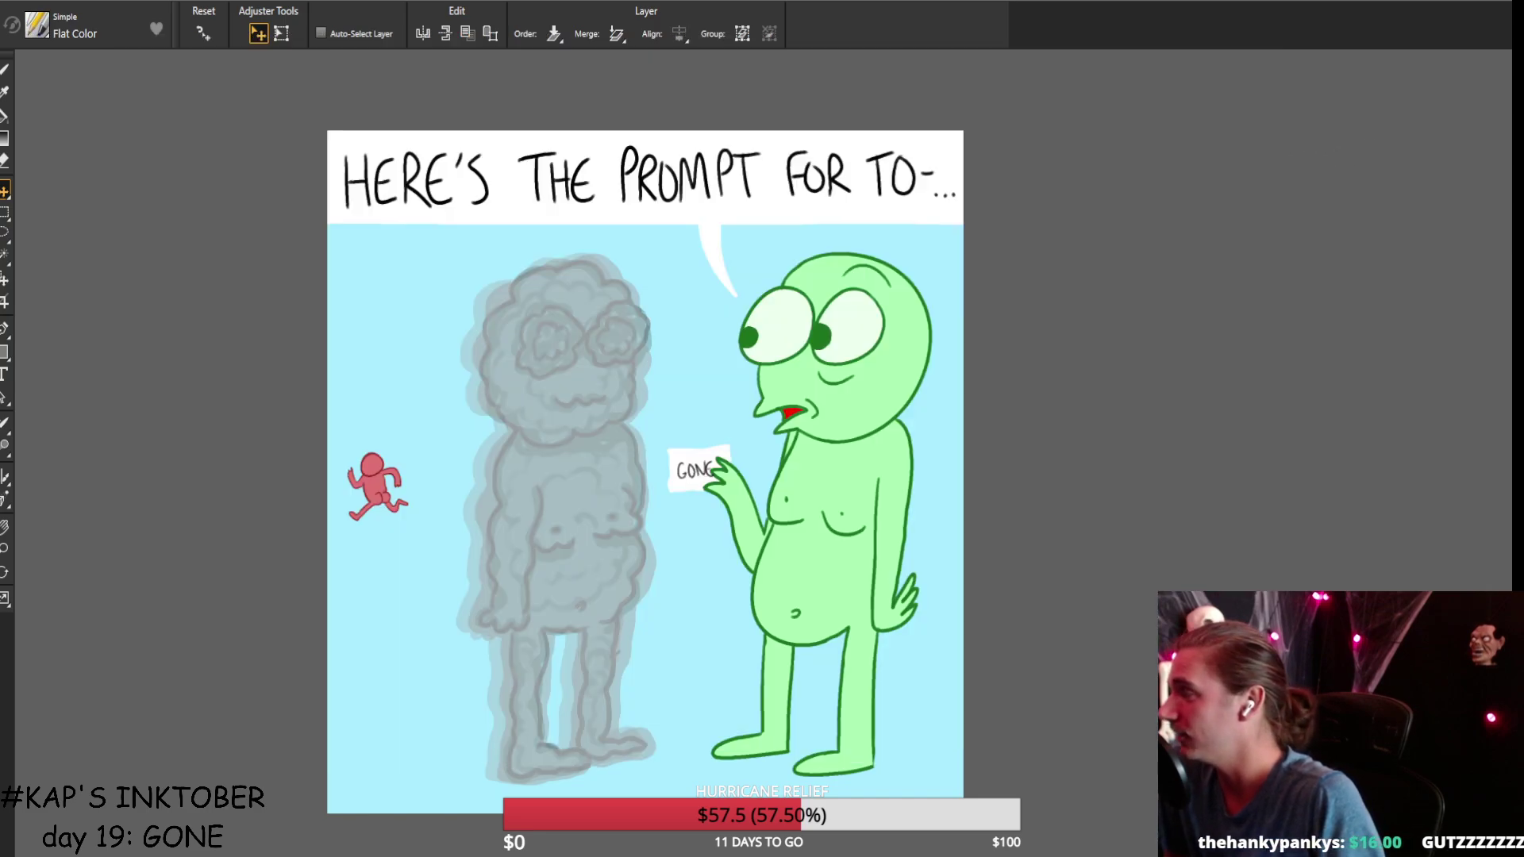
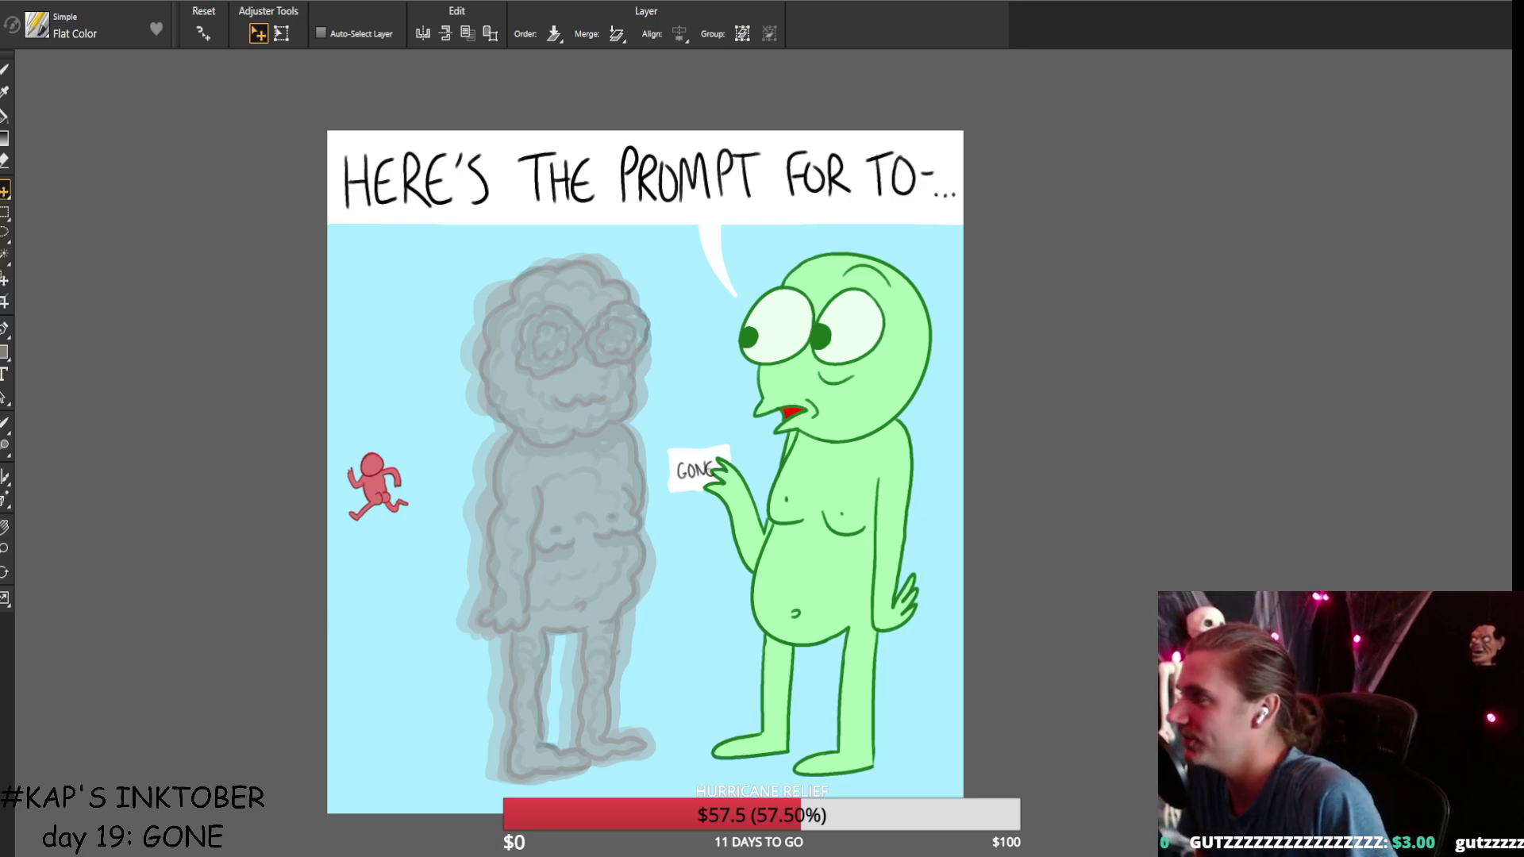
# Set the brush size to 12.5 and paint small, pale grey-lilac puffs around the cloud figure's head, arms and legs.
pyautogui.press('n')
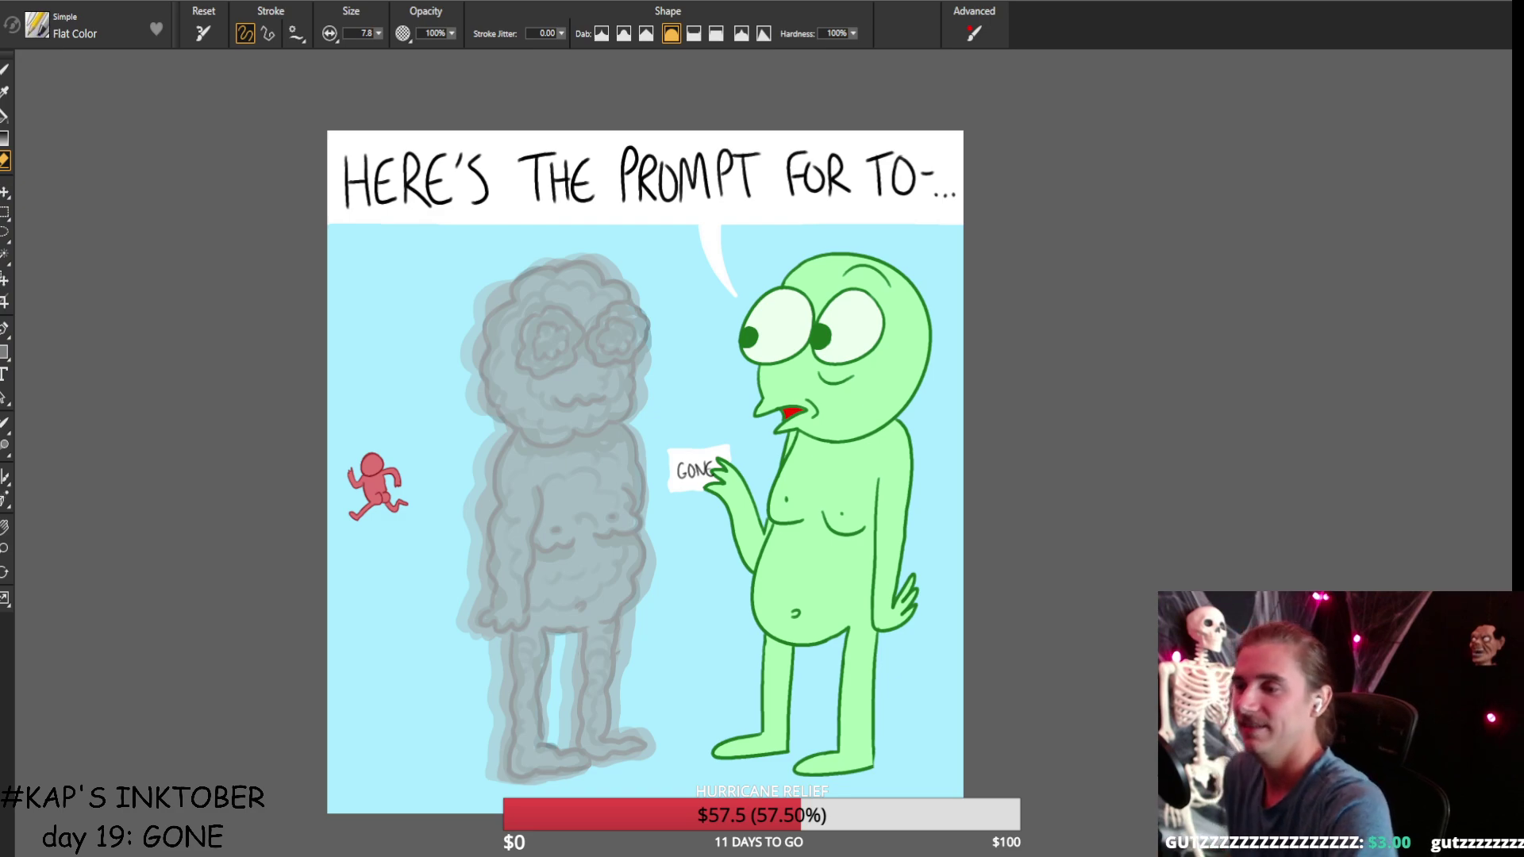
pyautogui.press('f')
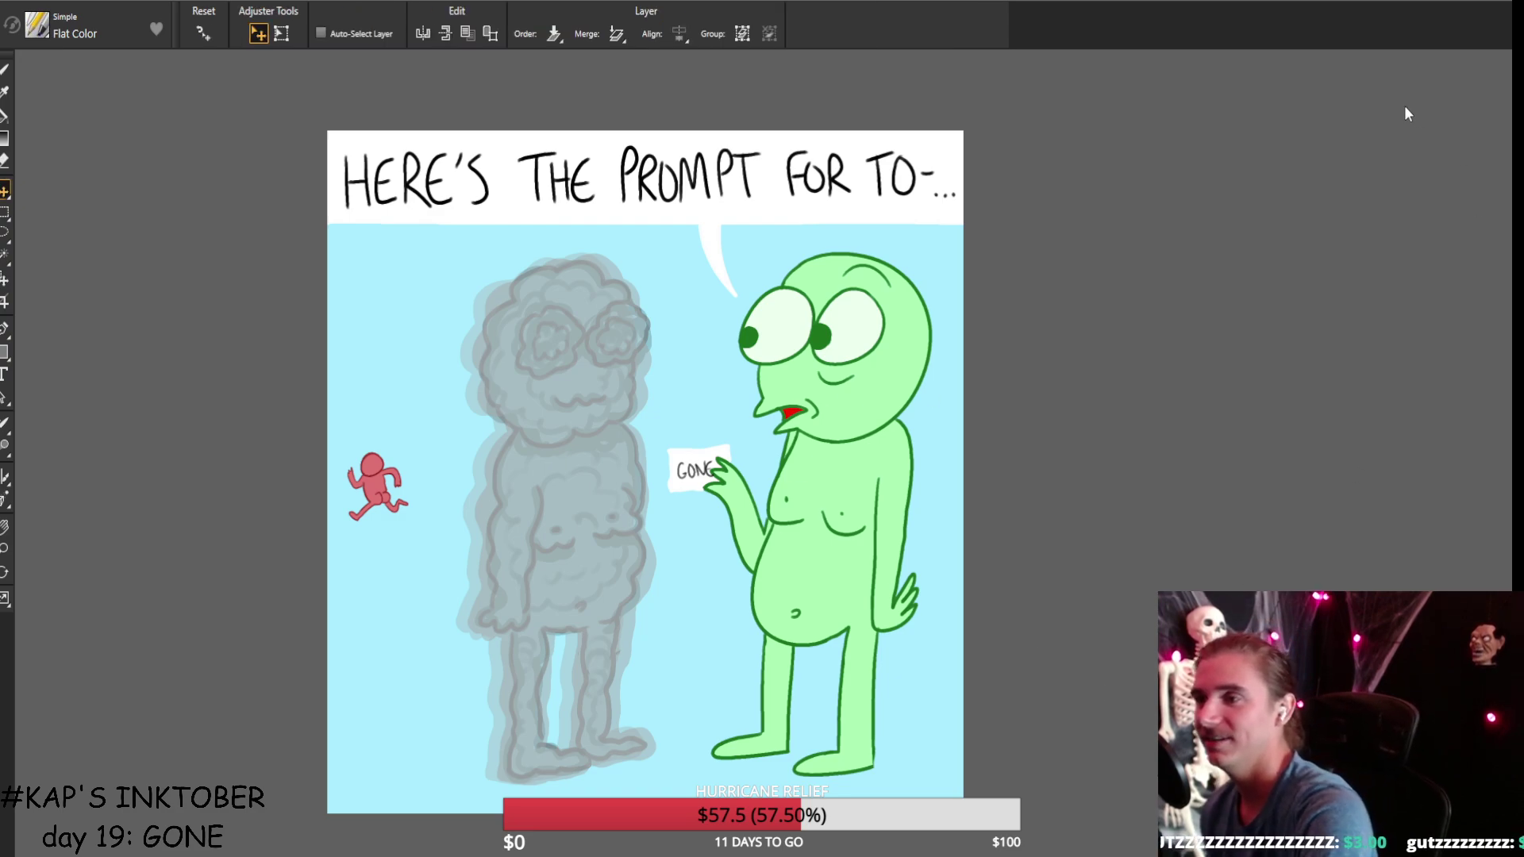
pyautogui.press('b')
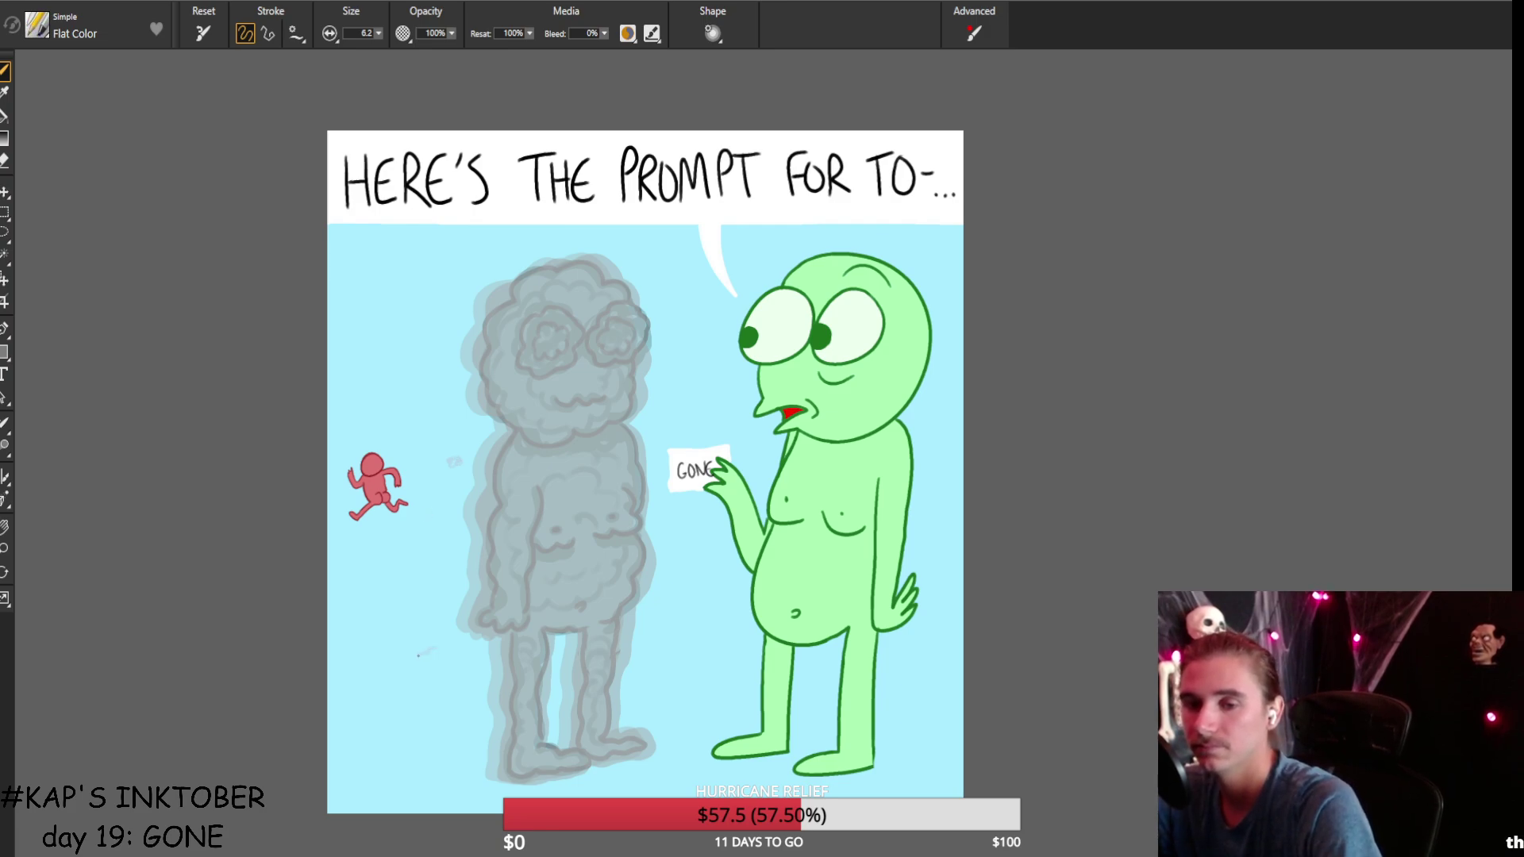
pyautogui.moveTo(379, 34); pyautogui.dragTo(391, 40)
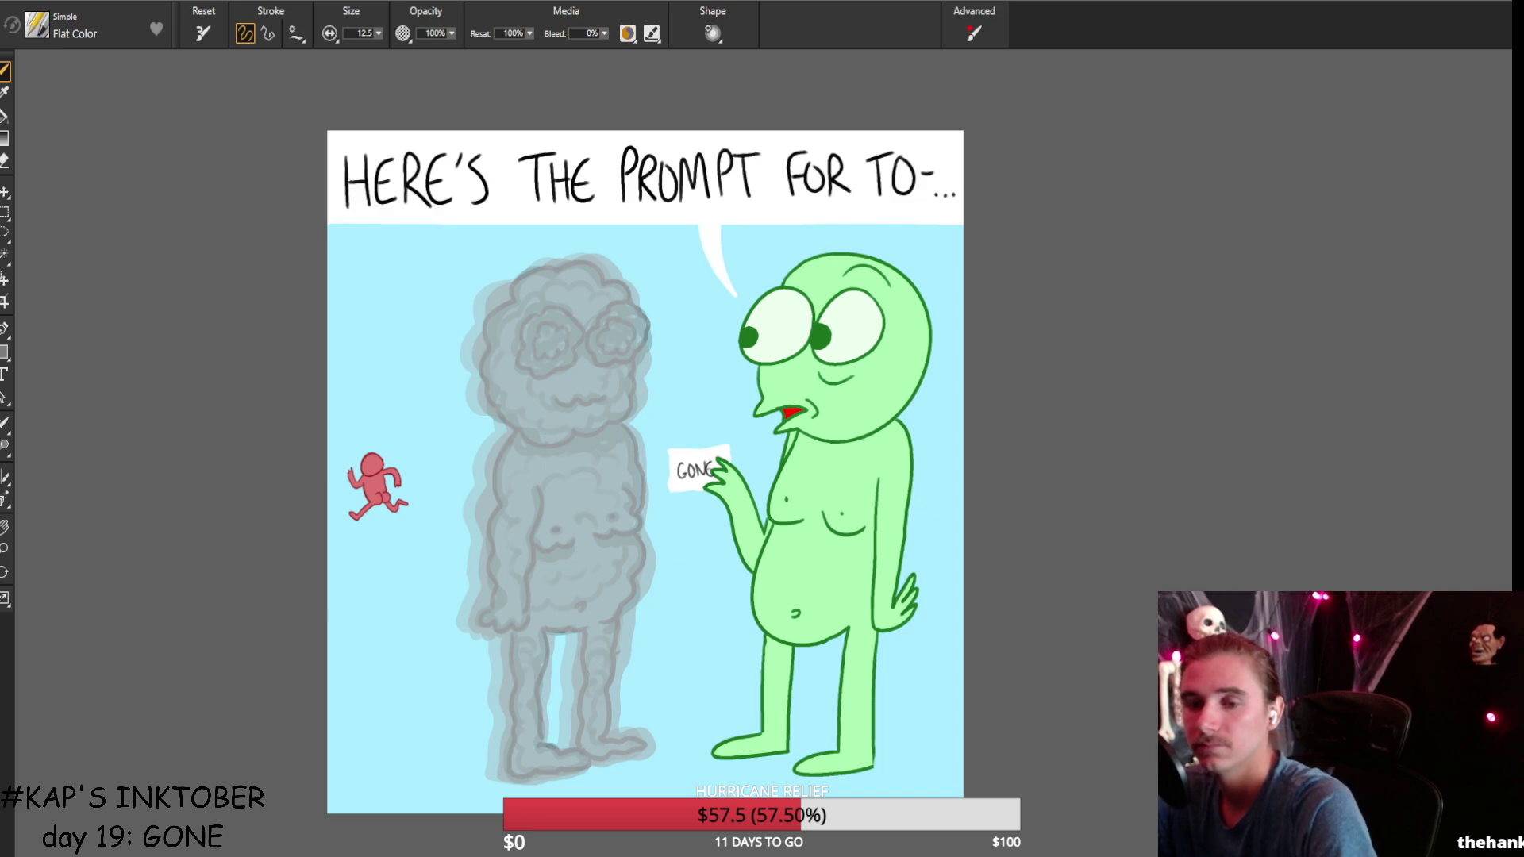
pyautogui.moveTo(438, 574)
pyautogui.mouseDown()
pyautogui.moveTo(428, 585)
pyautogui.moveTo(451, 584)
pyautogui.mouseUp()
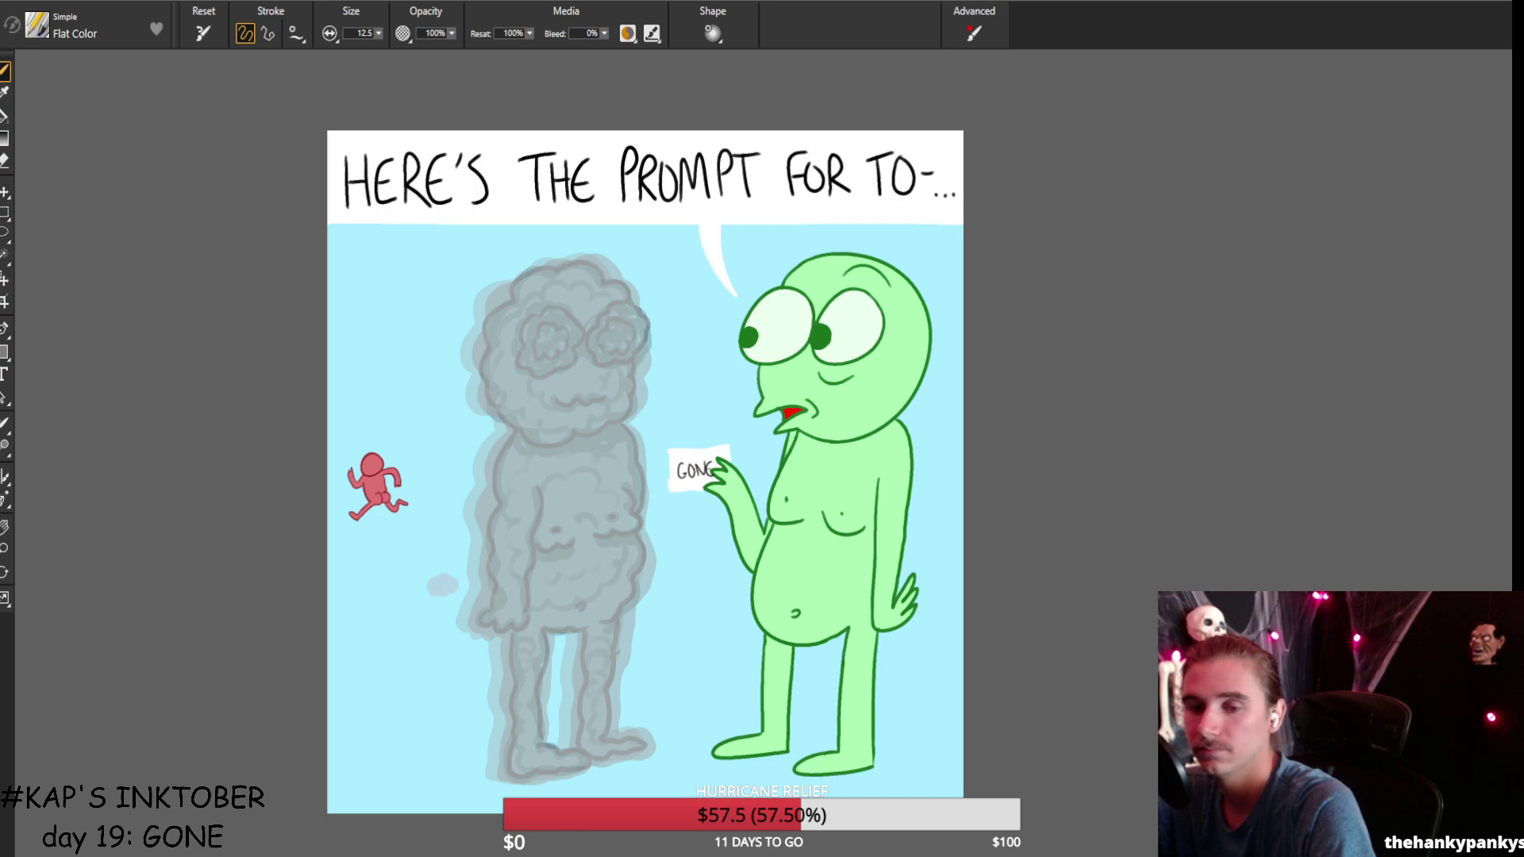
pyautogui.moveTo(443, 393); pyautogui.dragTo(457, 398)
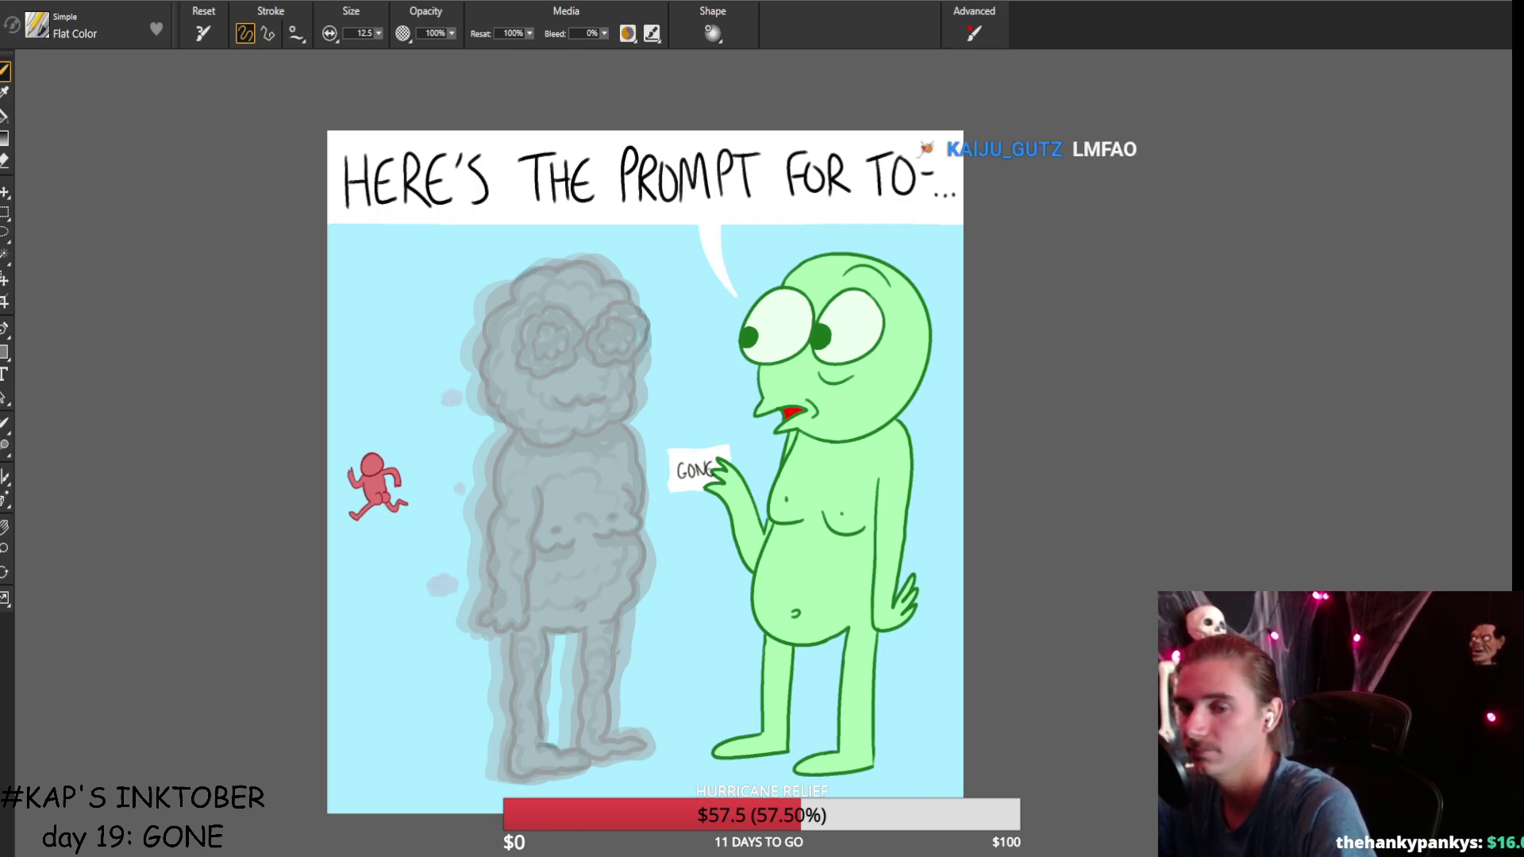
pyautogui.moveTo(666, 602); pyautogui.dragTo(660, 602)
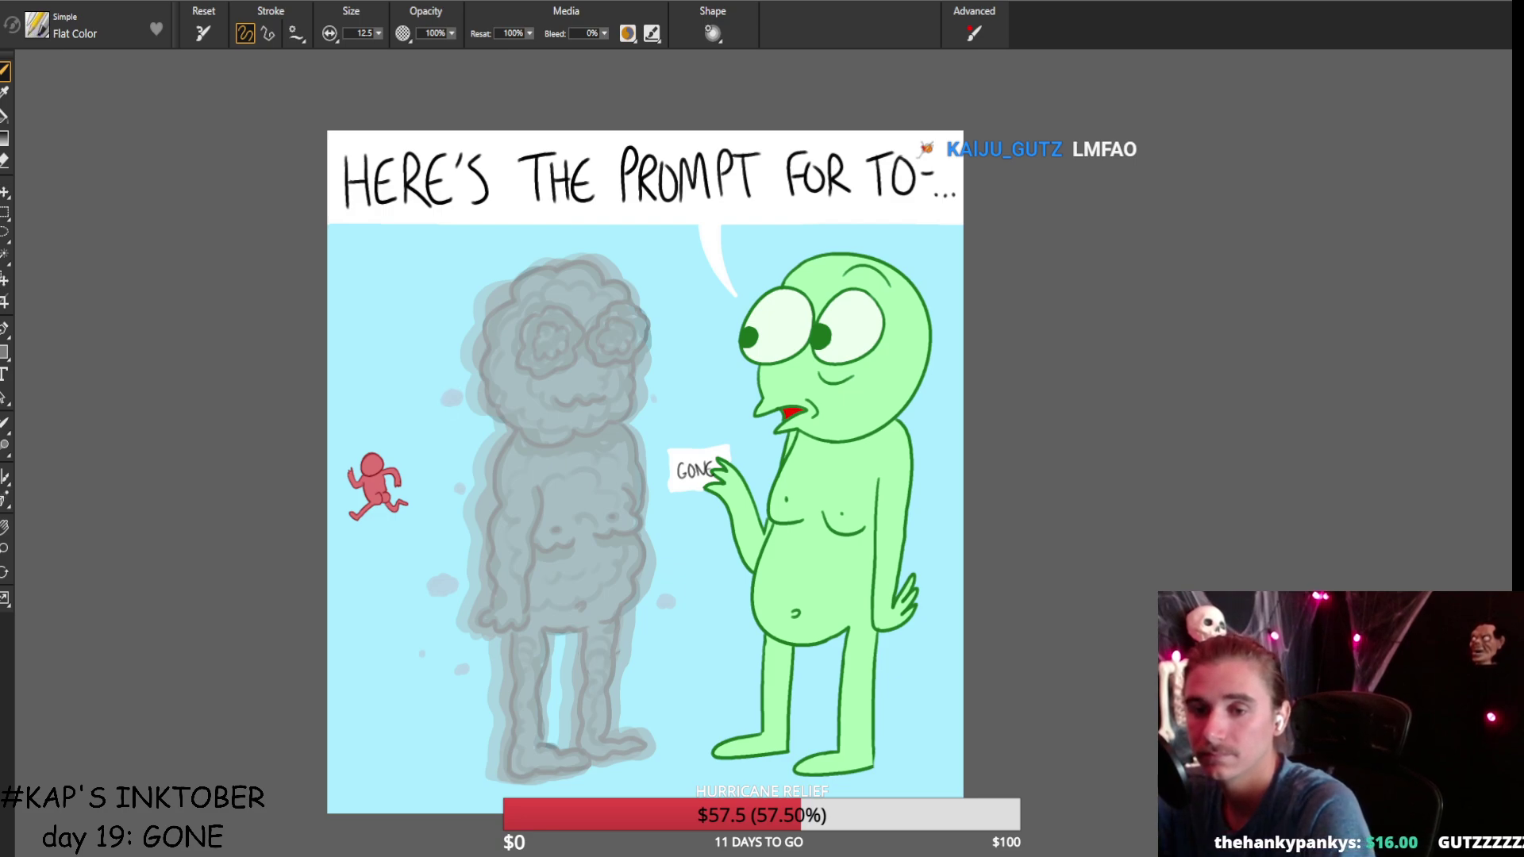
pyautogui.moveTo(449, 395); pyautogui.dragTo(451, 404)
pyautogui.hotkey('ctrl', 'z')
pyautogui.hotkey('ctrl', 'z')
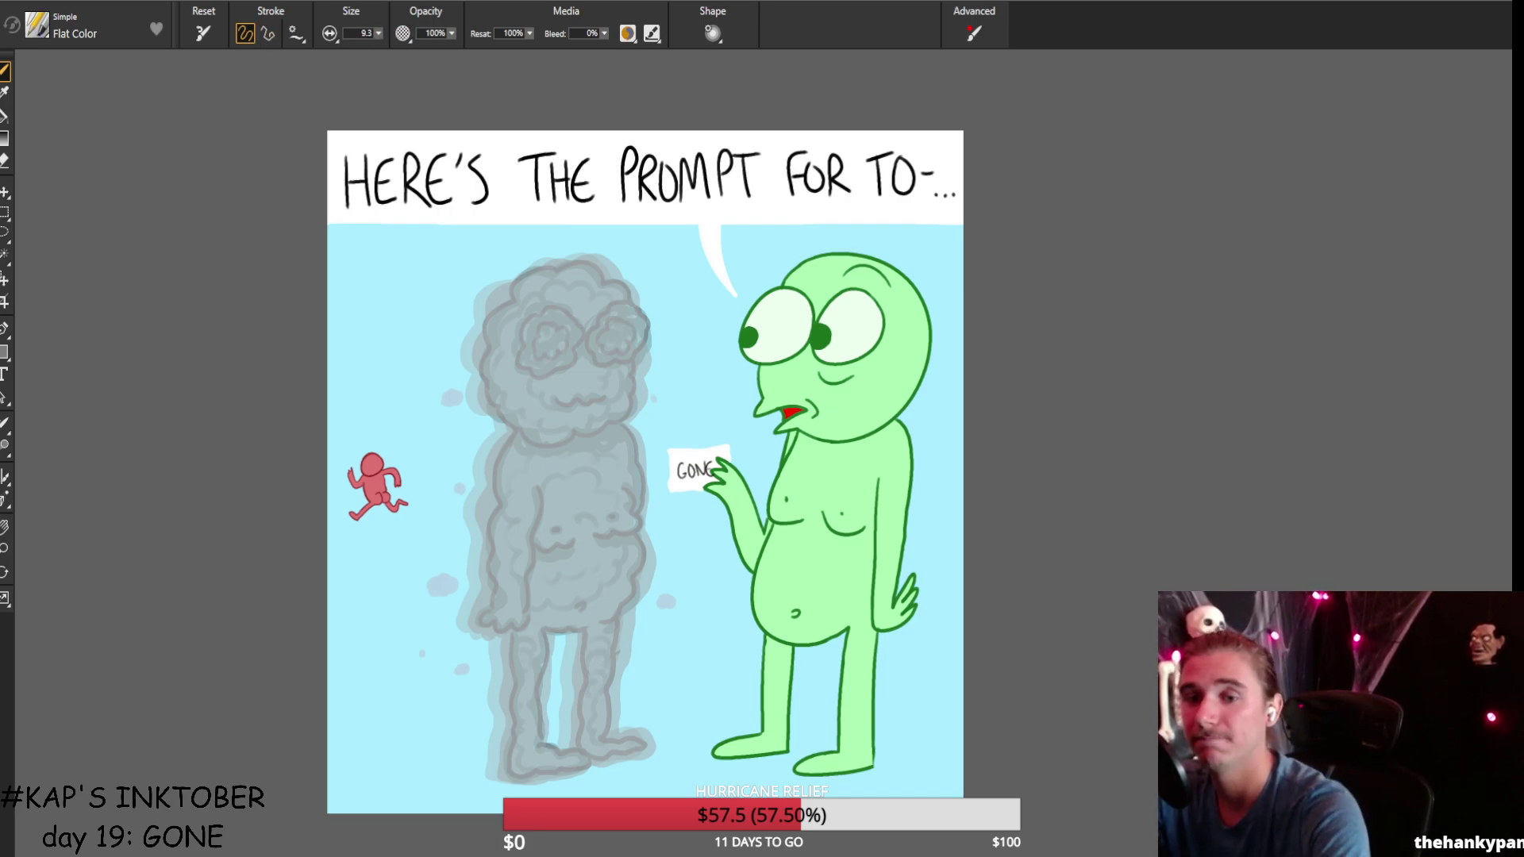
# Set the brush size to 5.1 and draw bumpy, darker grey outlines around the small puffs beside the cloud figure.
pyautogui.moveTo(379, 34); pyautogui.dragTo(380, 46)
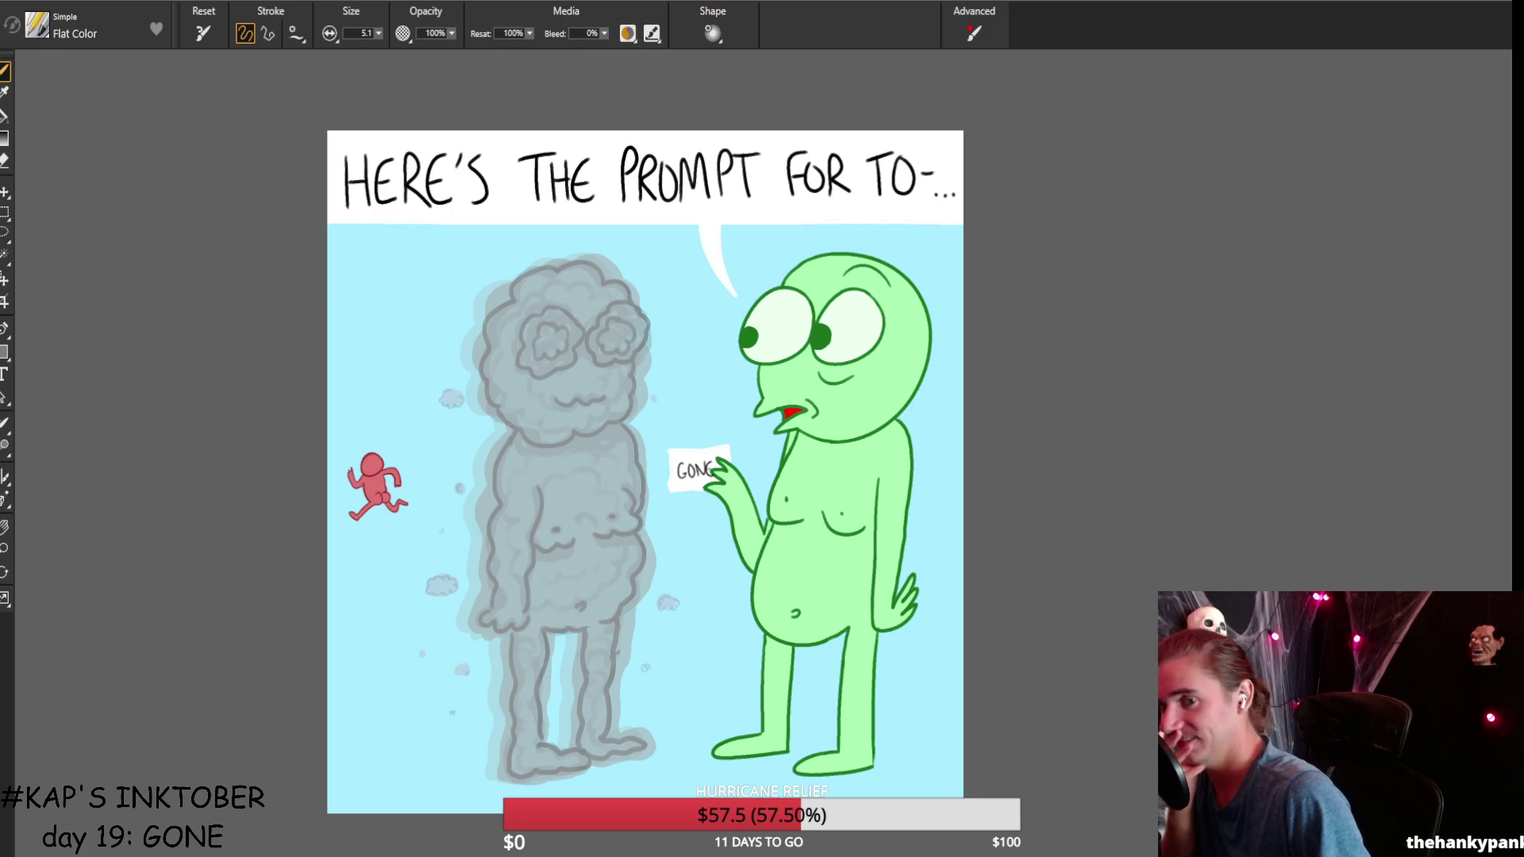
pyautogui.scroll(1, 765, 450)
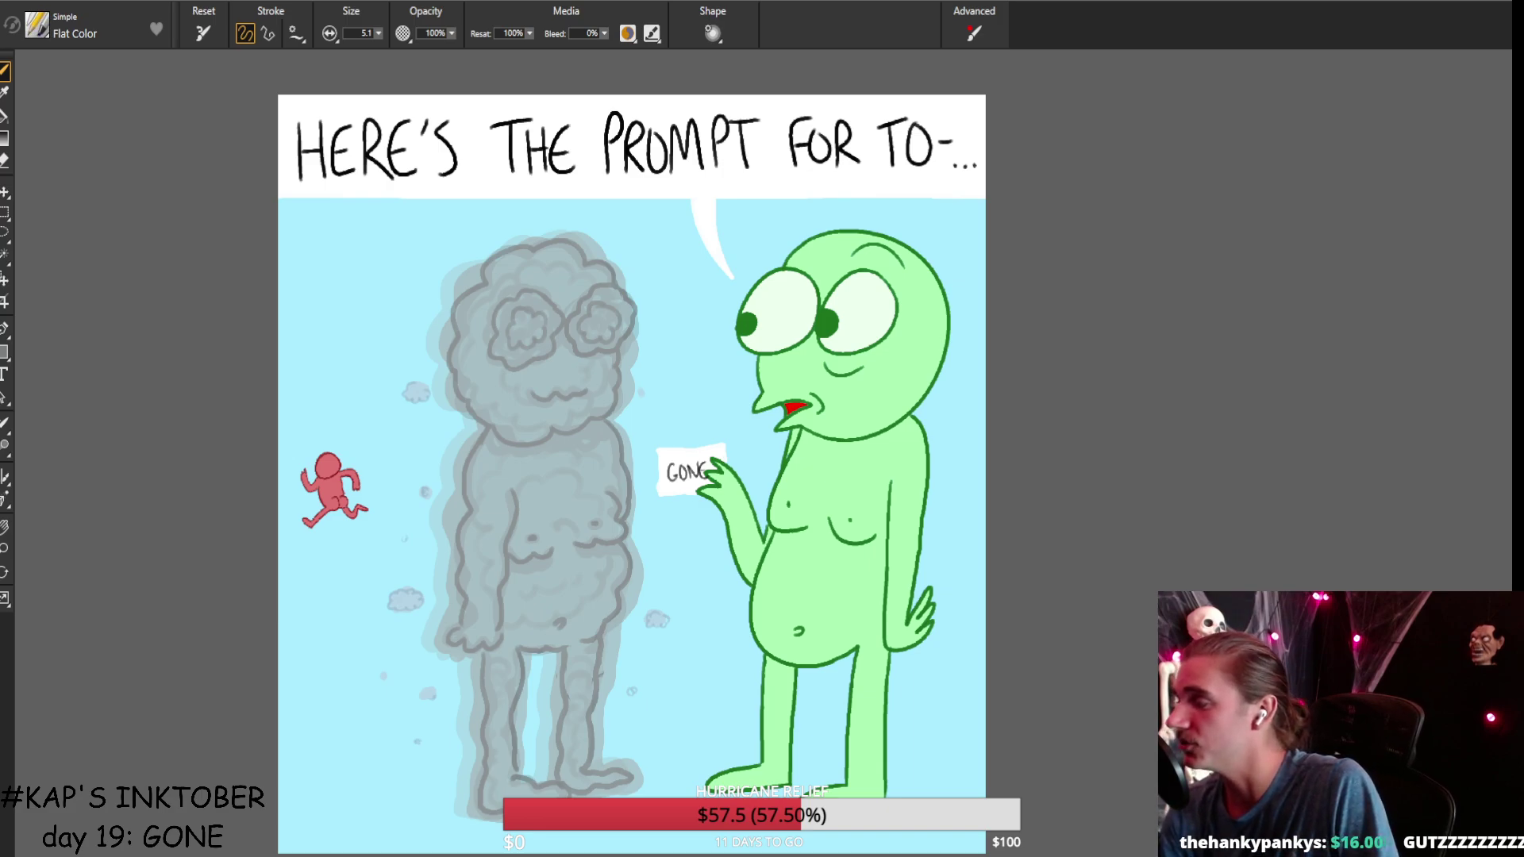
# Switch to the browser, examine the line sketch of the horned creature with a tail, and switch back to the cartoon drawing.
pyautogui.hotkey('alt', 'Tab')
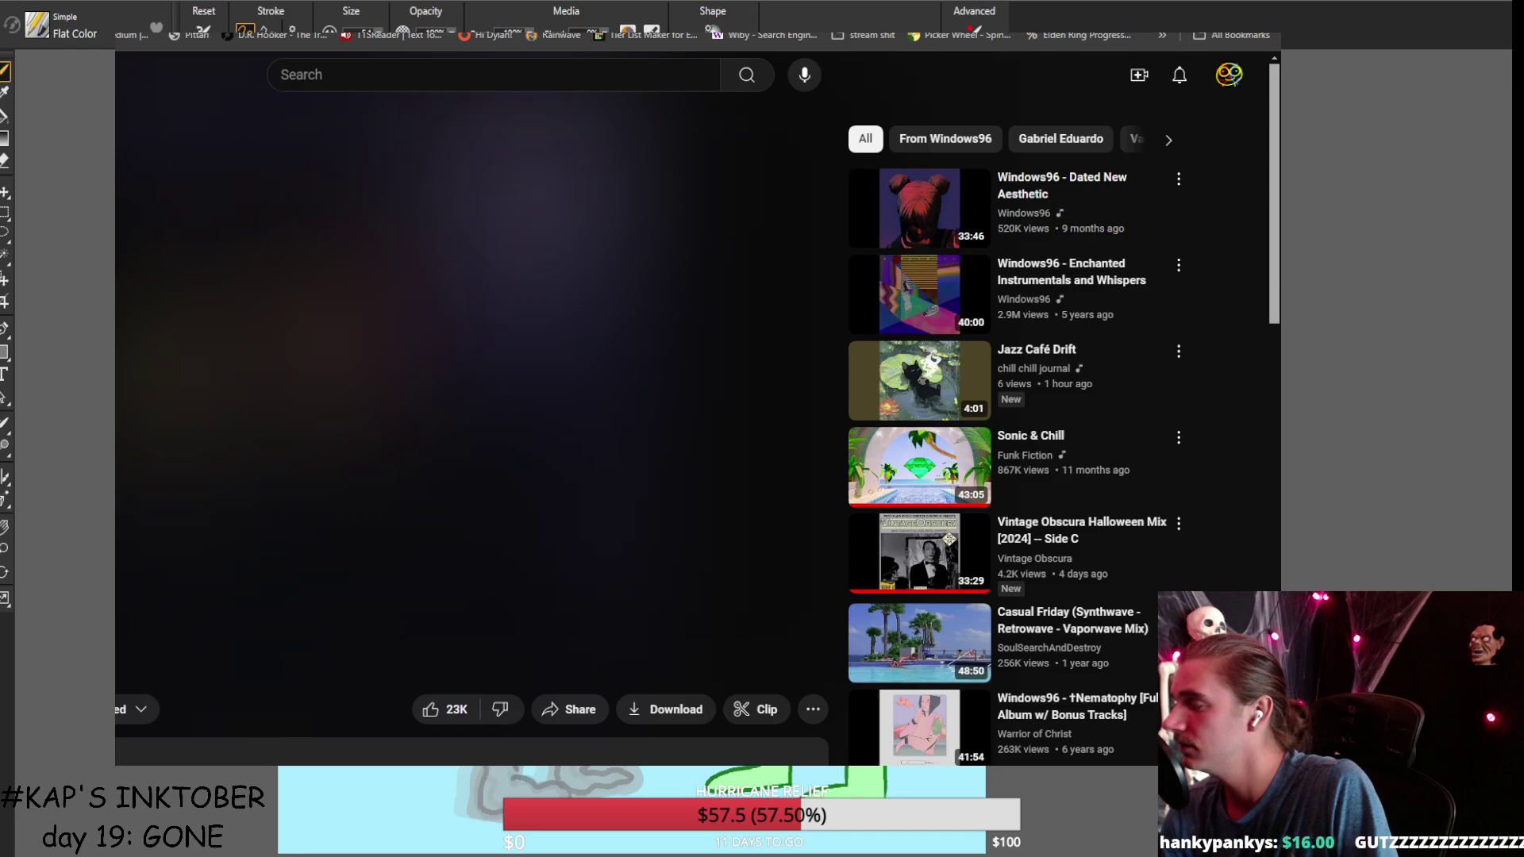
pyautogui.hotkey('alt', 'Tab')
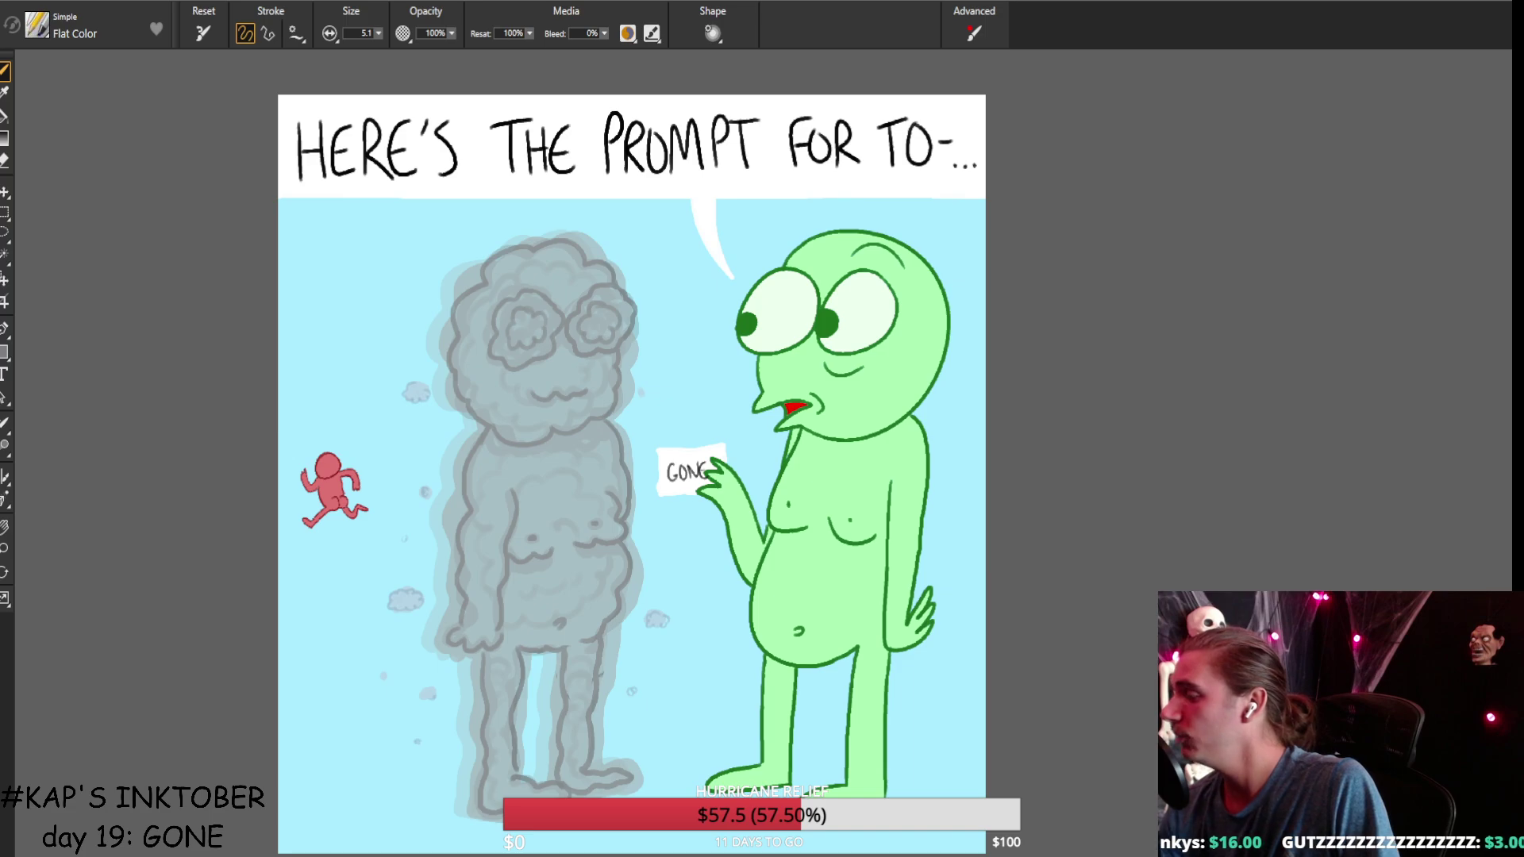
pyautogui.hotkey('alt', 'Tab')
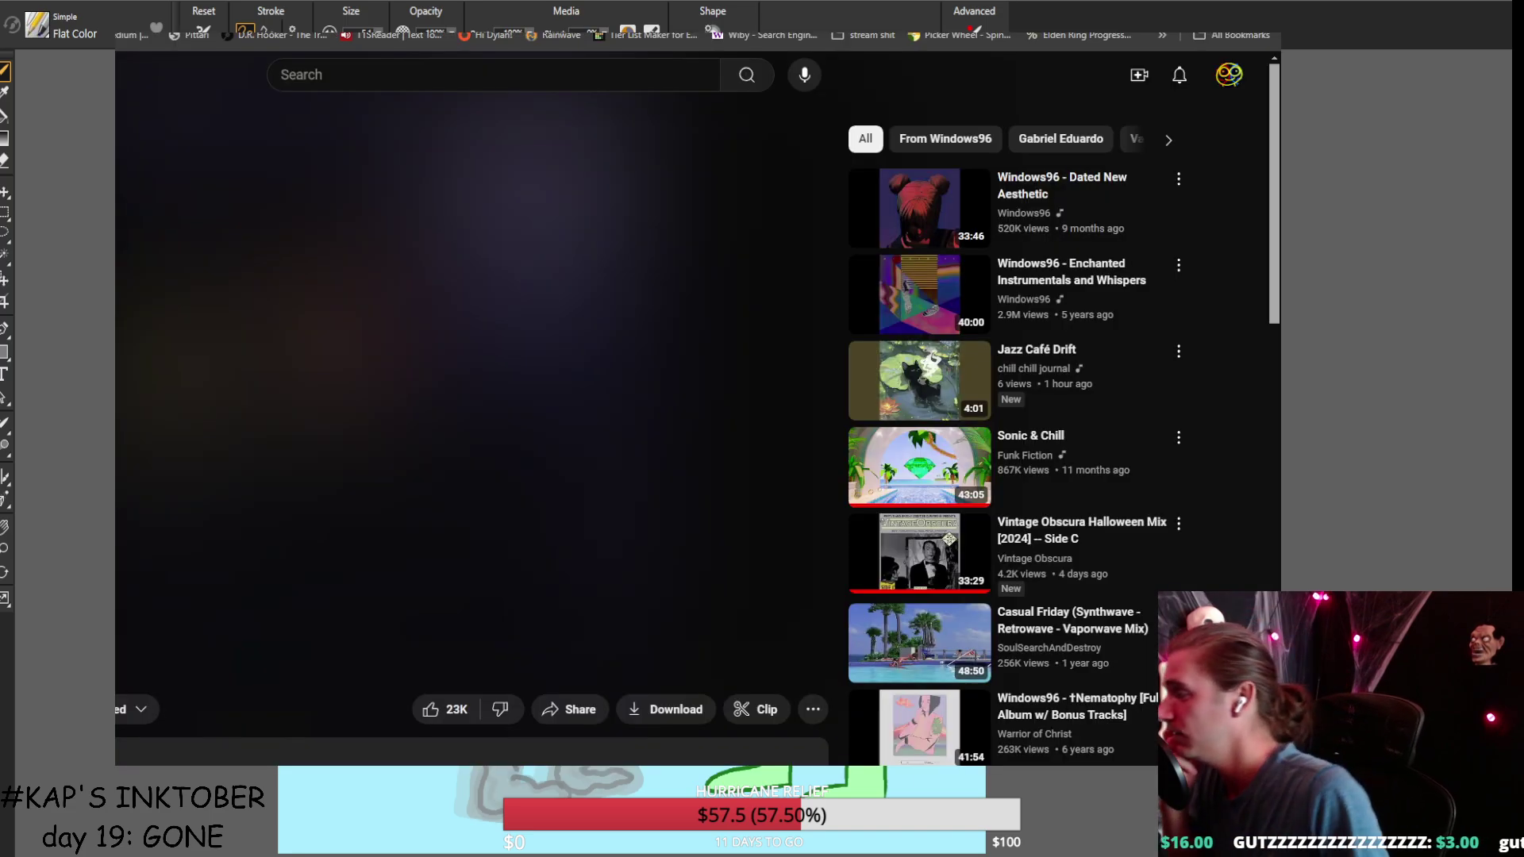
pyautogui.hotkey('alt', 'Tab')
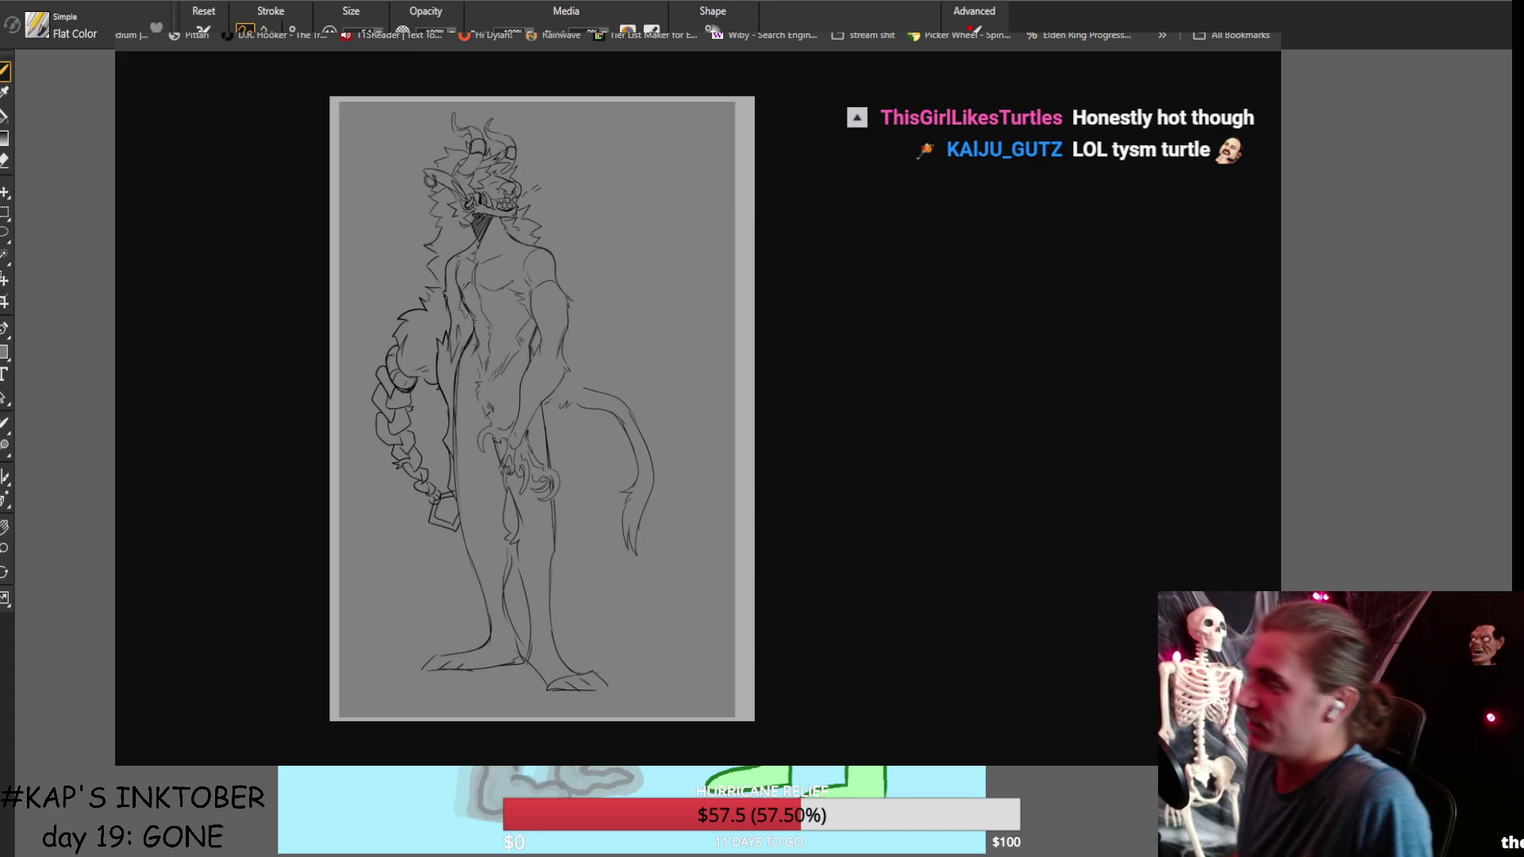
pyautogui.hotkey('alt', 'Tab')
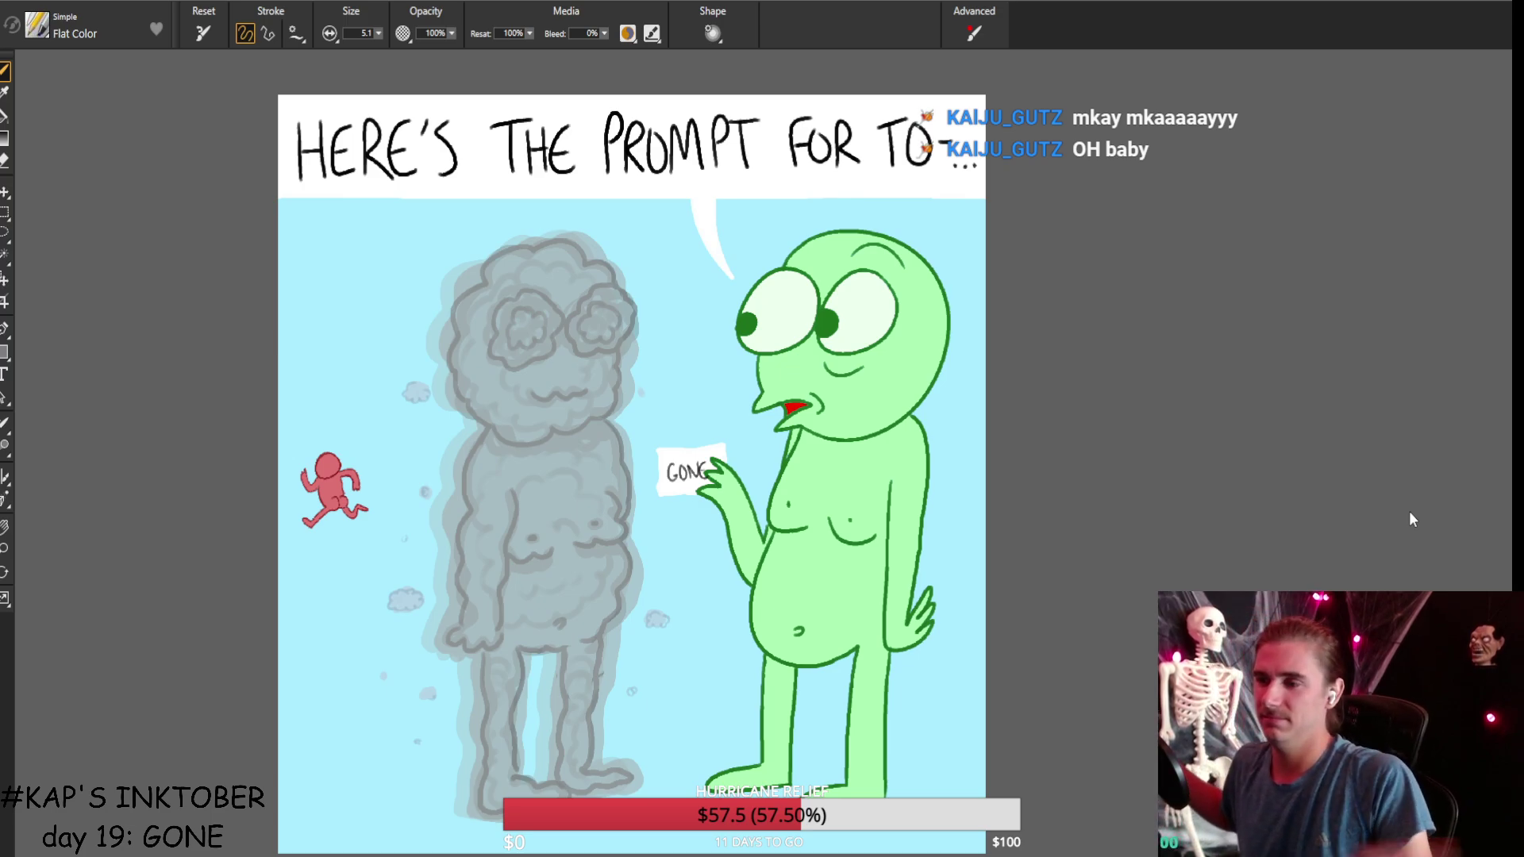
# Make the green figure's fill more saturated and its outlines a darker green.
pyautogui.click(1357, 452)
pyautogui.click(1352, 459)
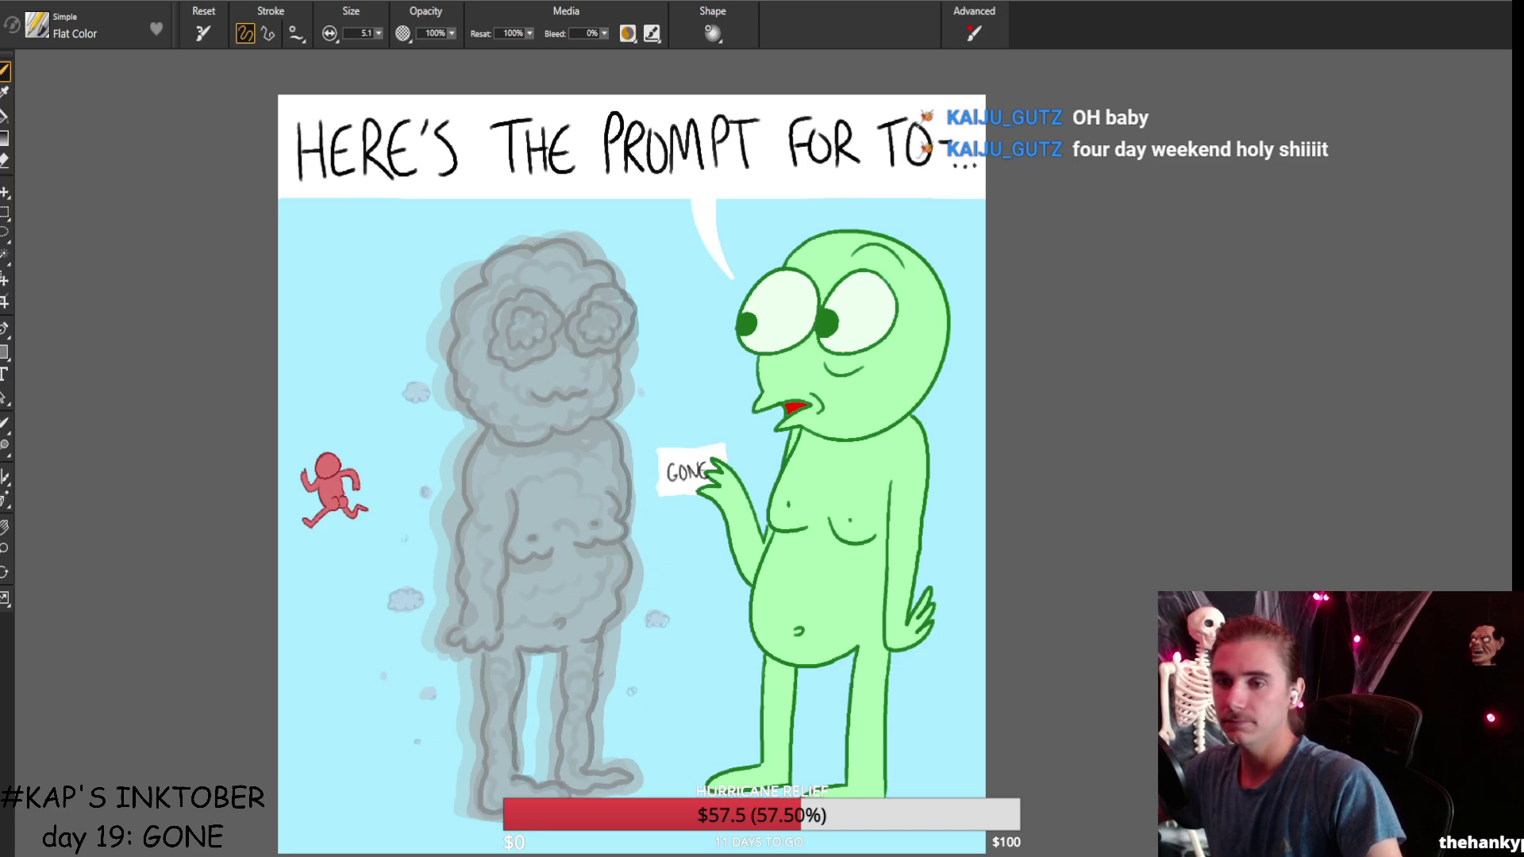
pyautogui.press('n')
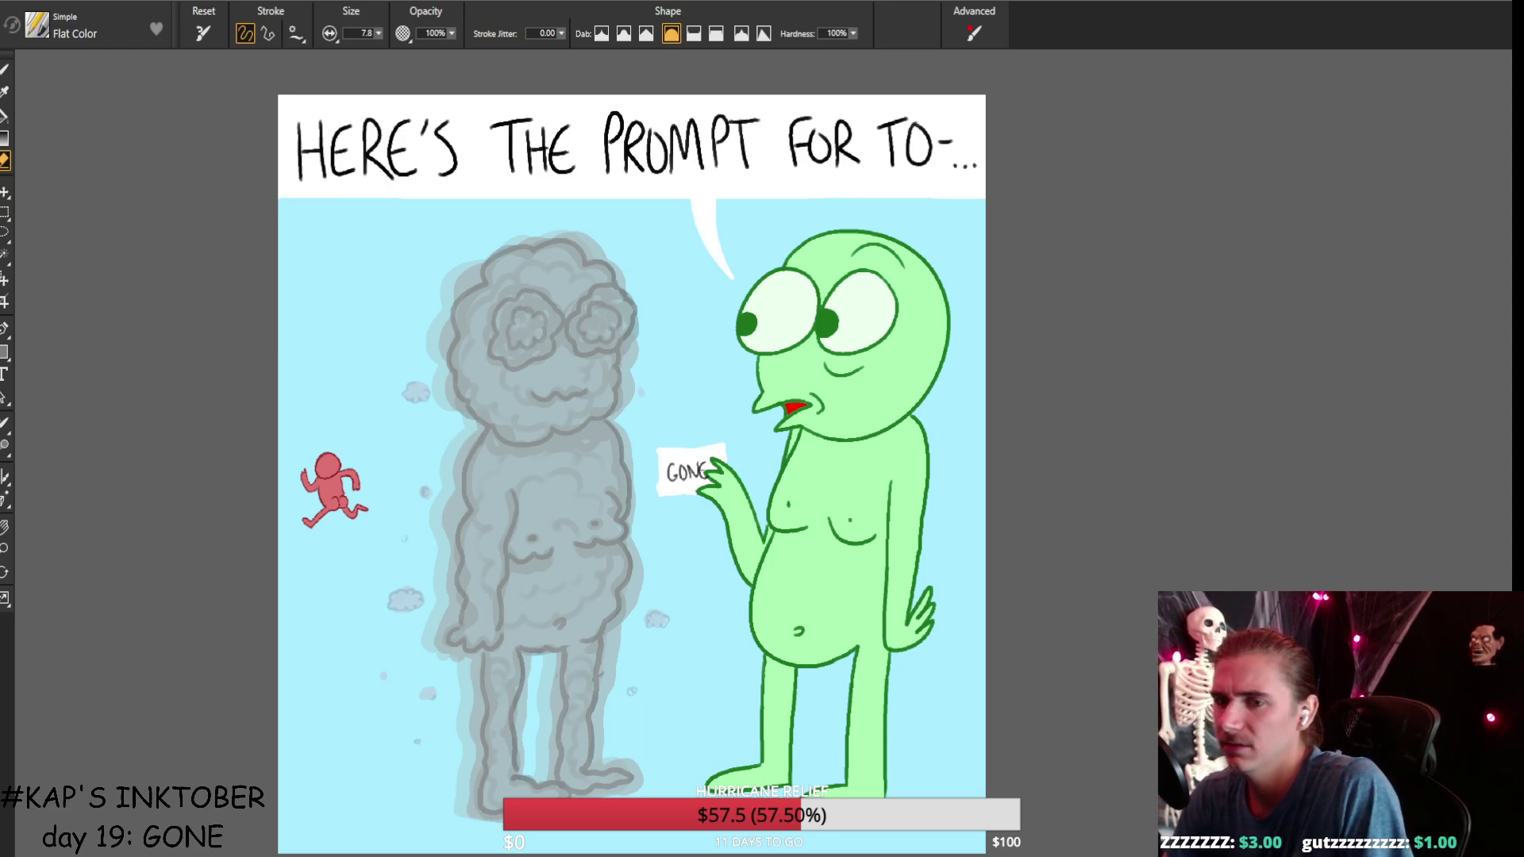
pyautogui.click(1355, 474)
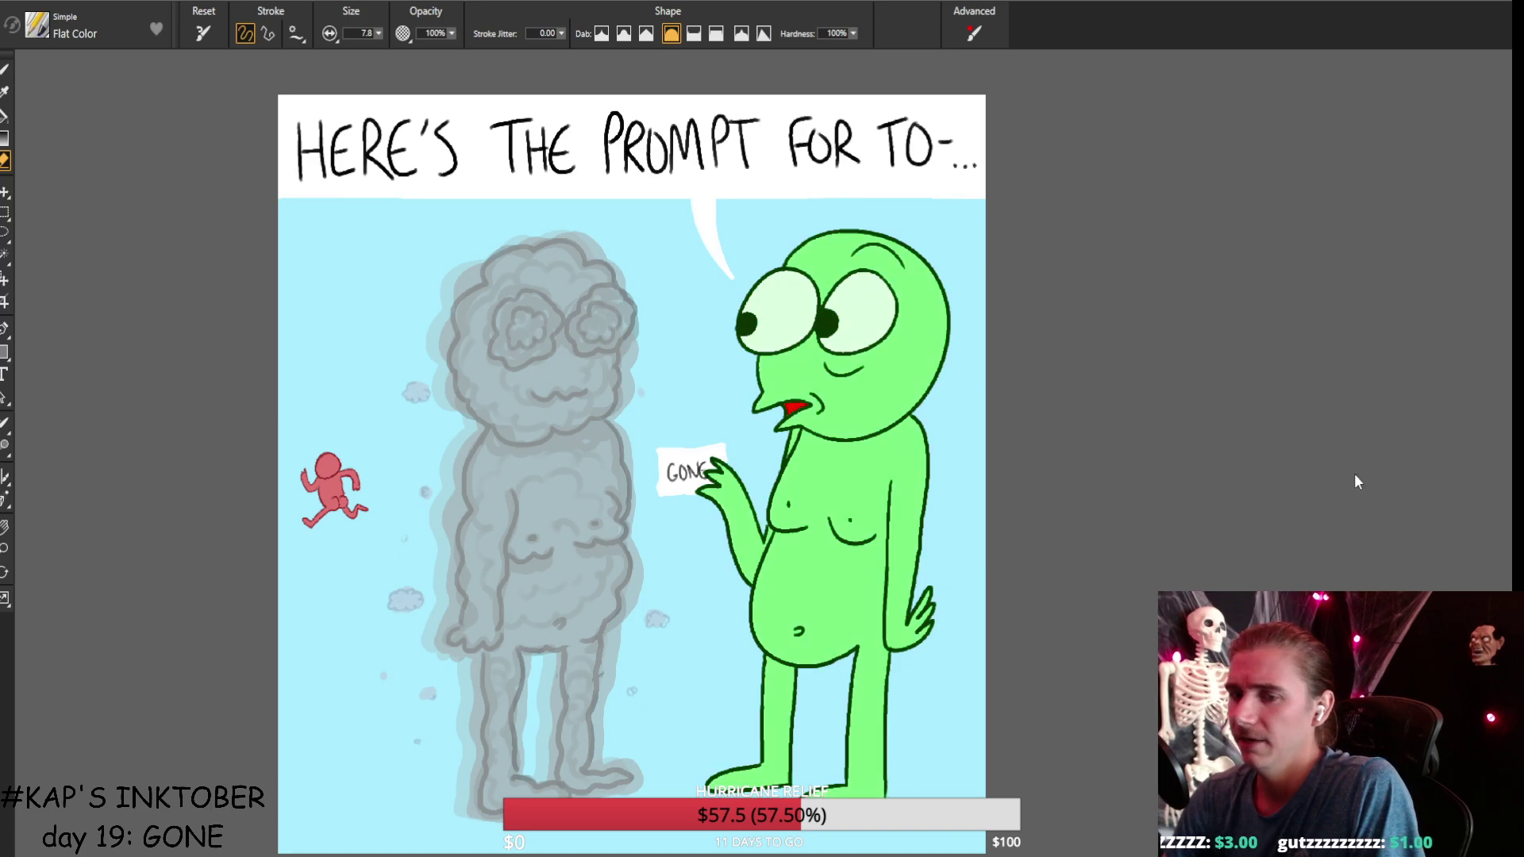
pyautogui.moveTo(1449, 384); pyautogui.dragTo(1439, 387)
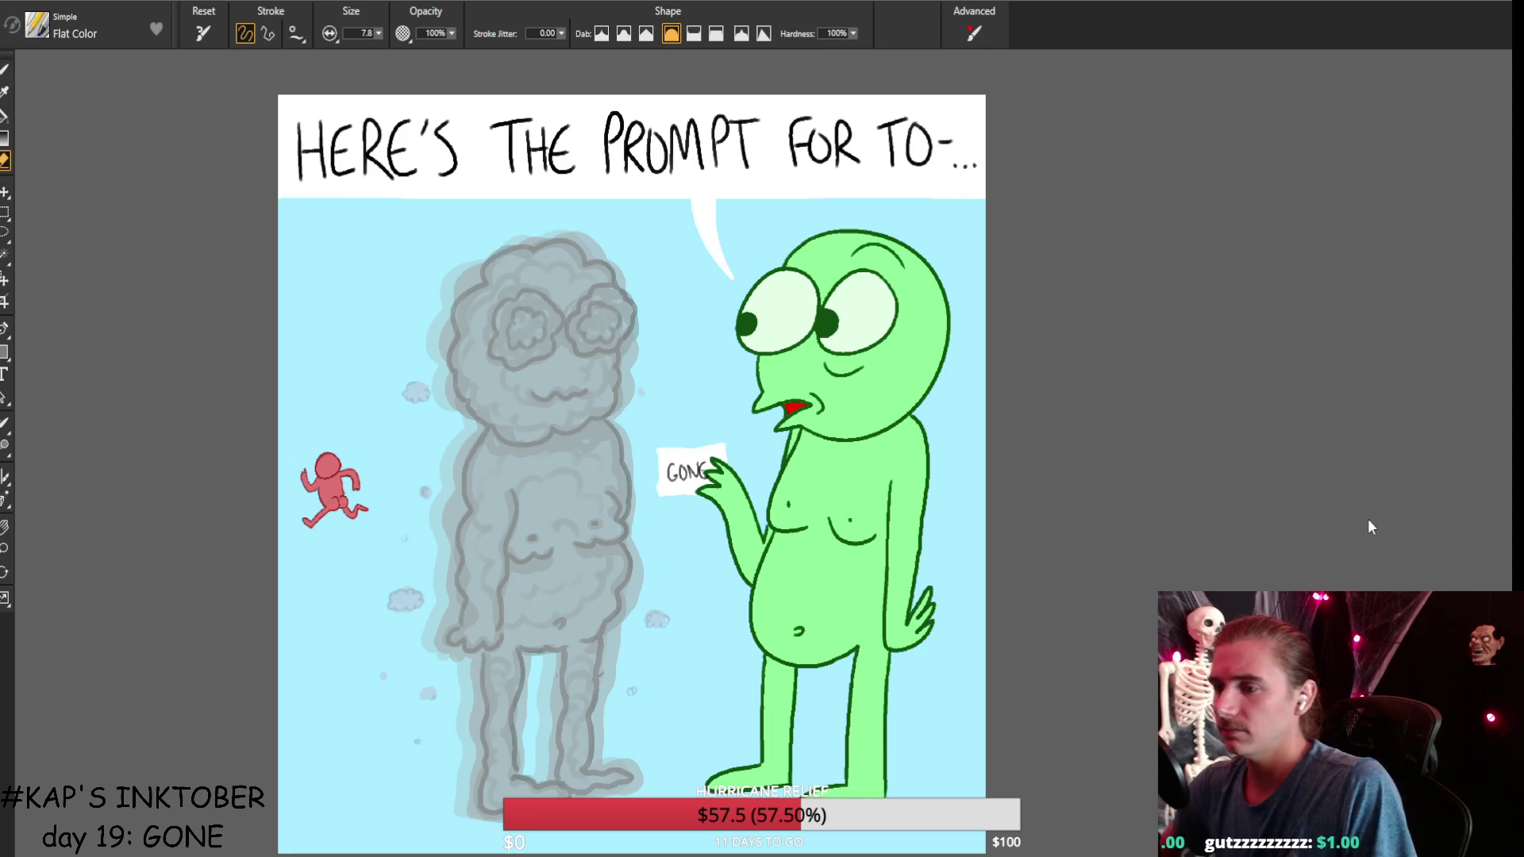
# Try a darker tone on the grey cloud figure and restore its previous look.
pyautogui.click(1393, 401)
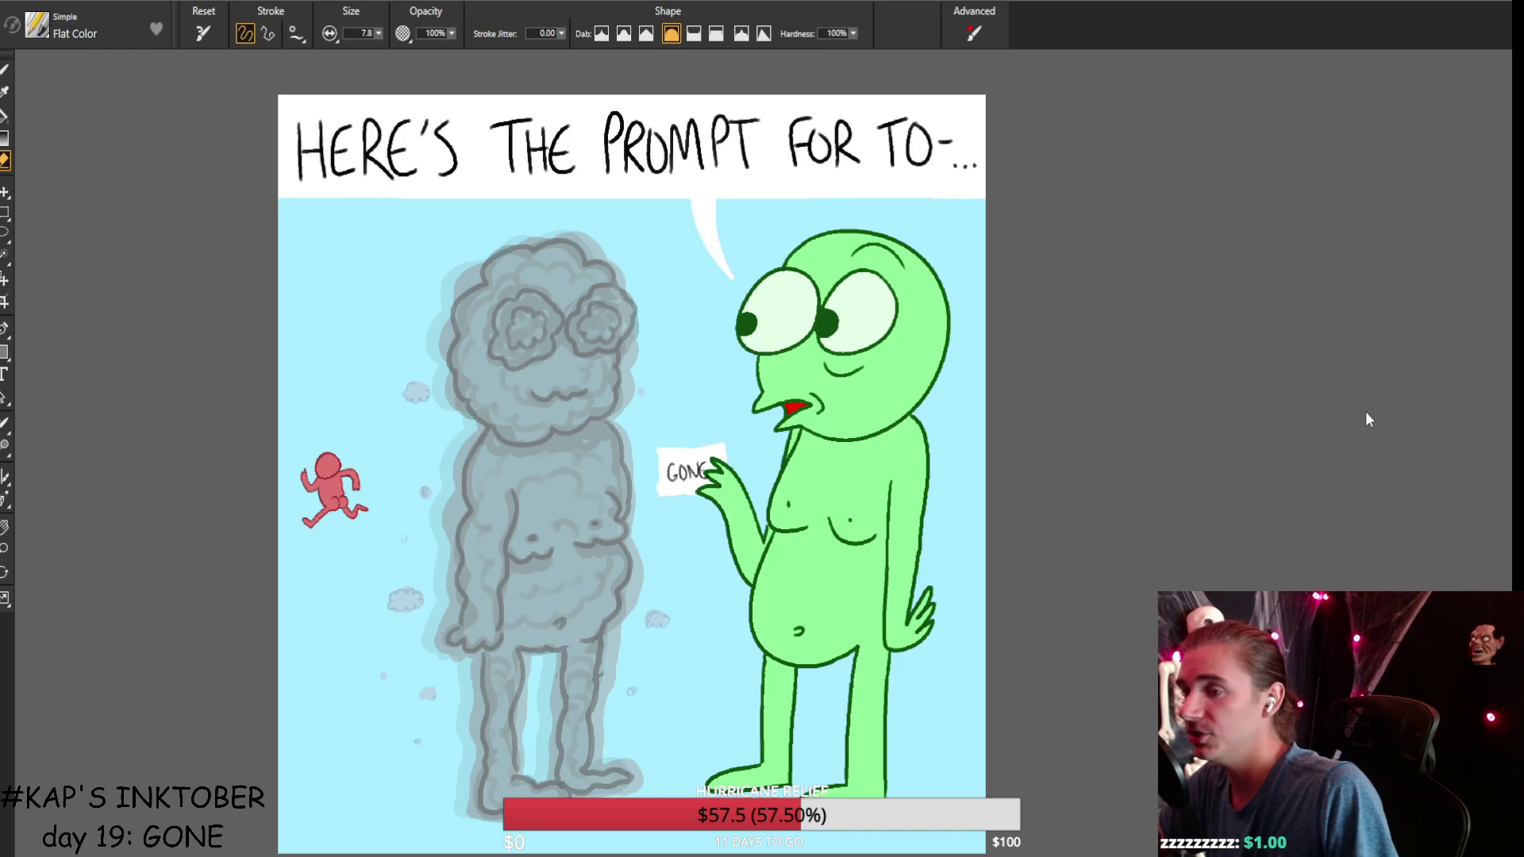
pyautogui.click(1371, 390)
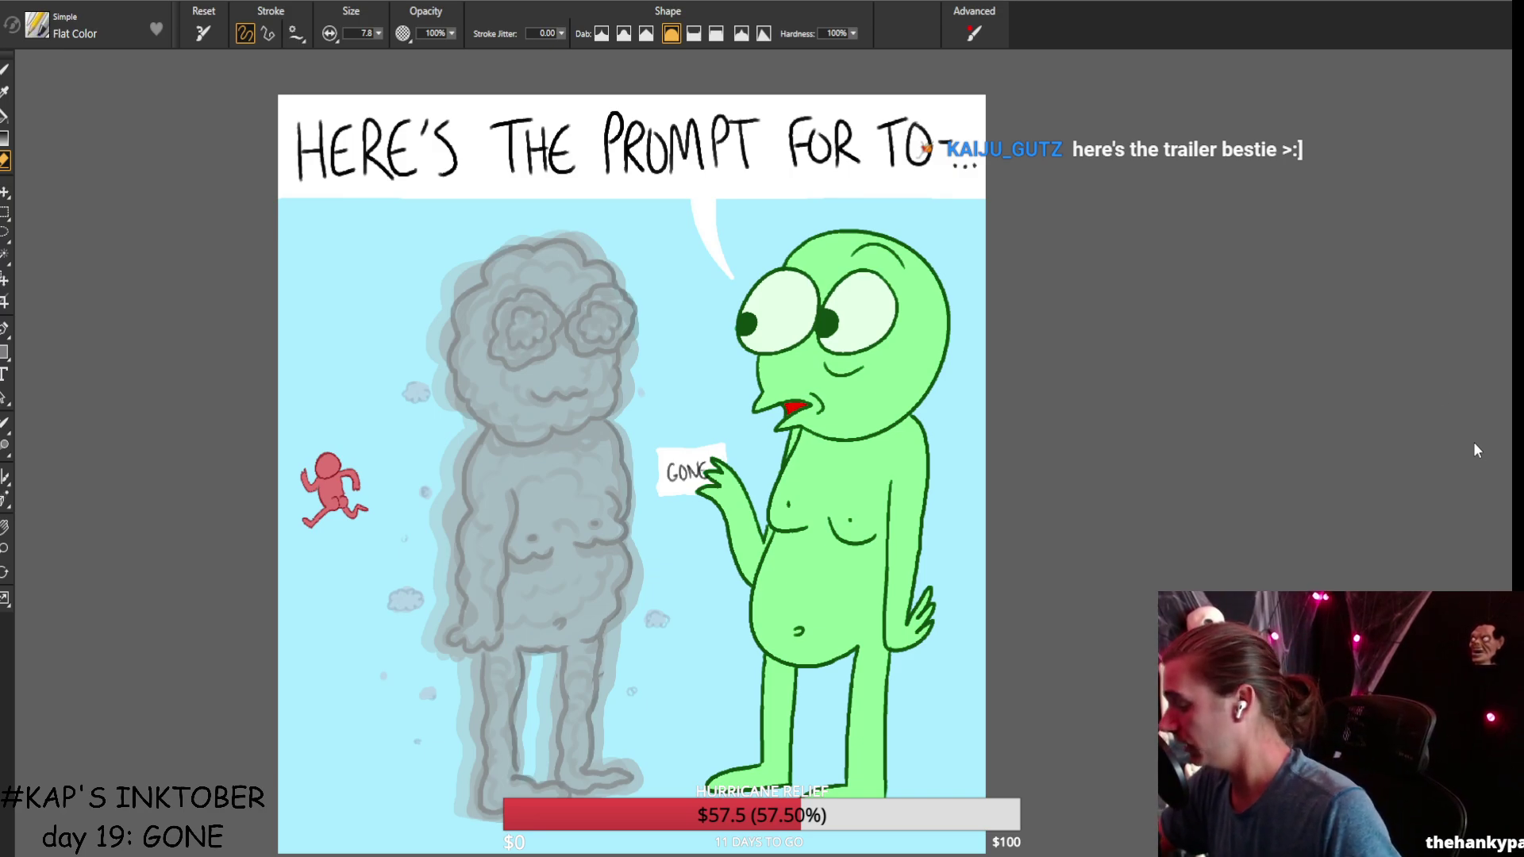
pyautogui.press('f')
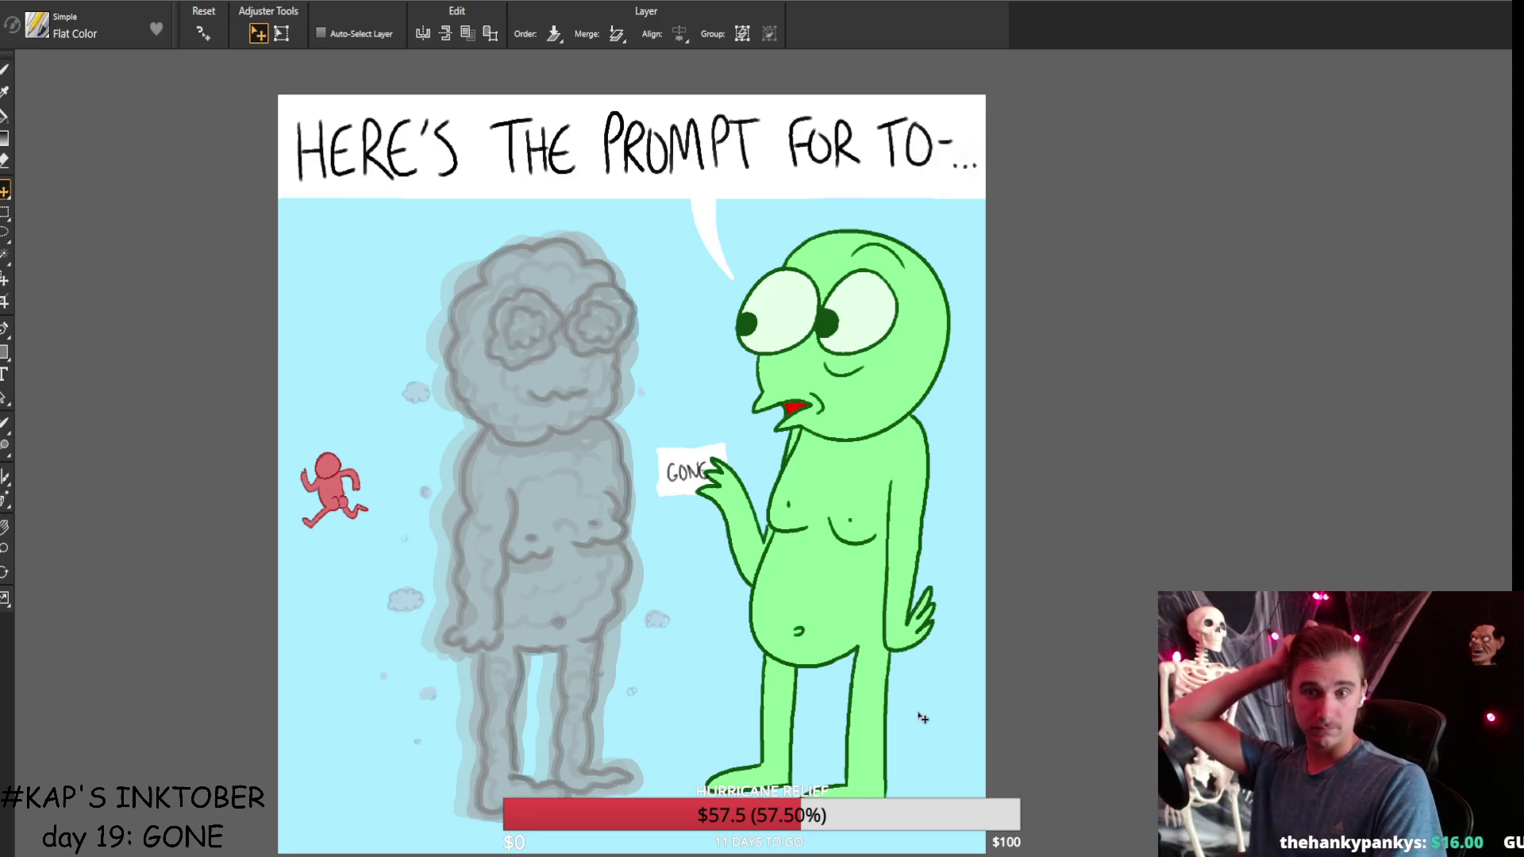
pyautogui.scroll(-1, 717, 716)
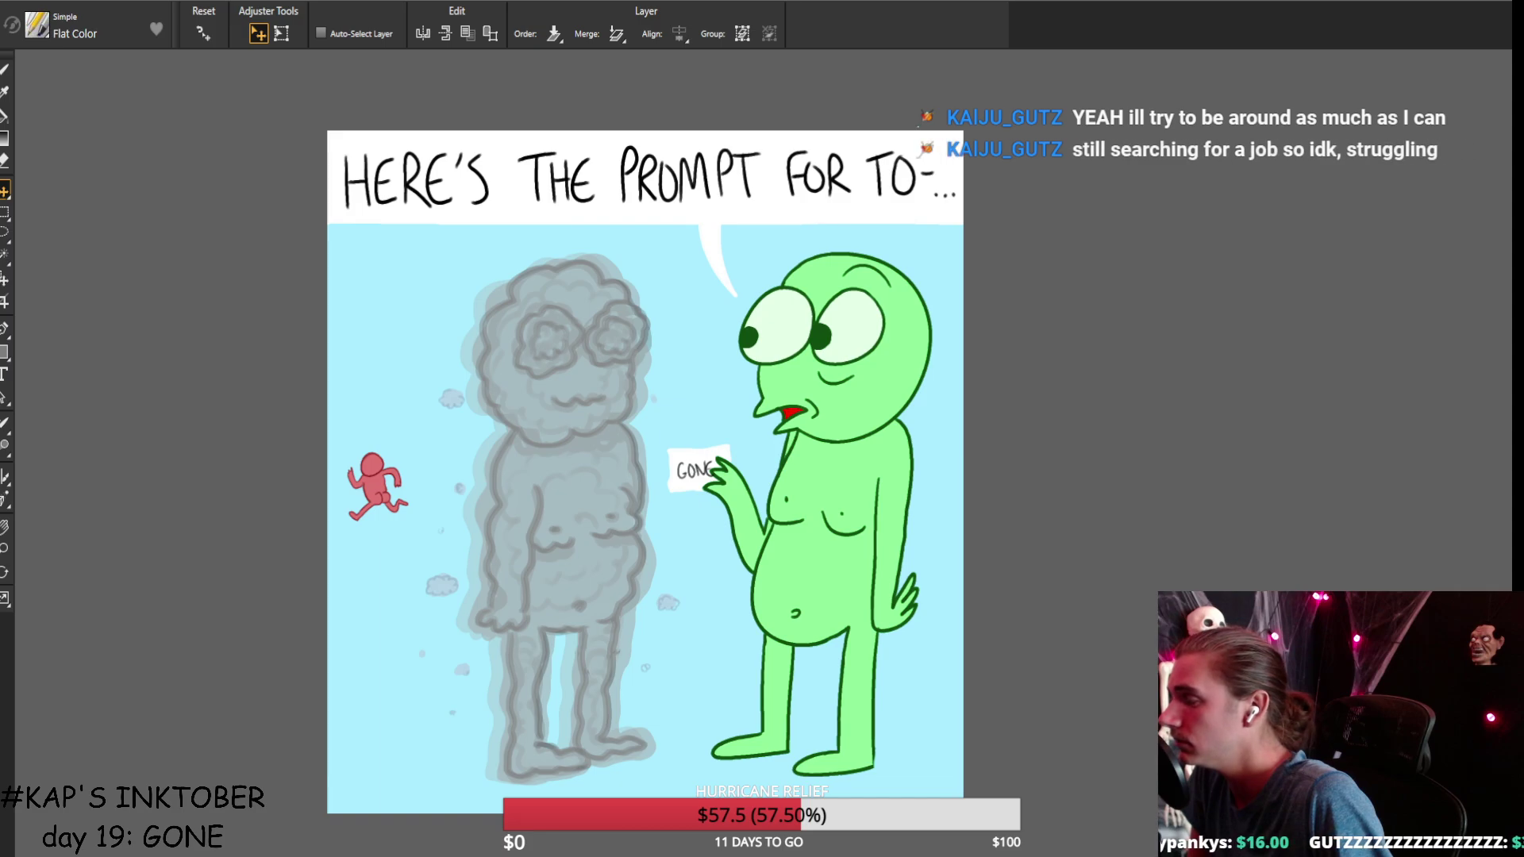
# Switch to YouTube and watch the trailer for The Dark and the Wicked in full screen.
pyautogui.hotkey('alt', 'Tab')
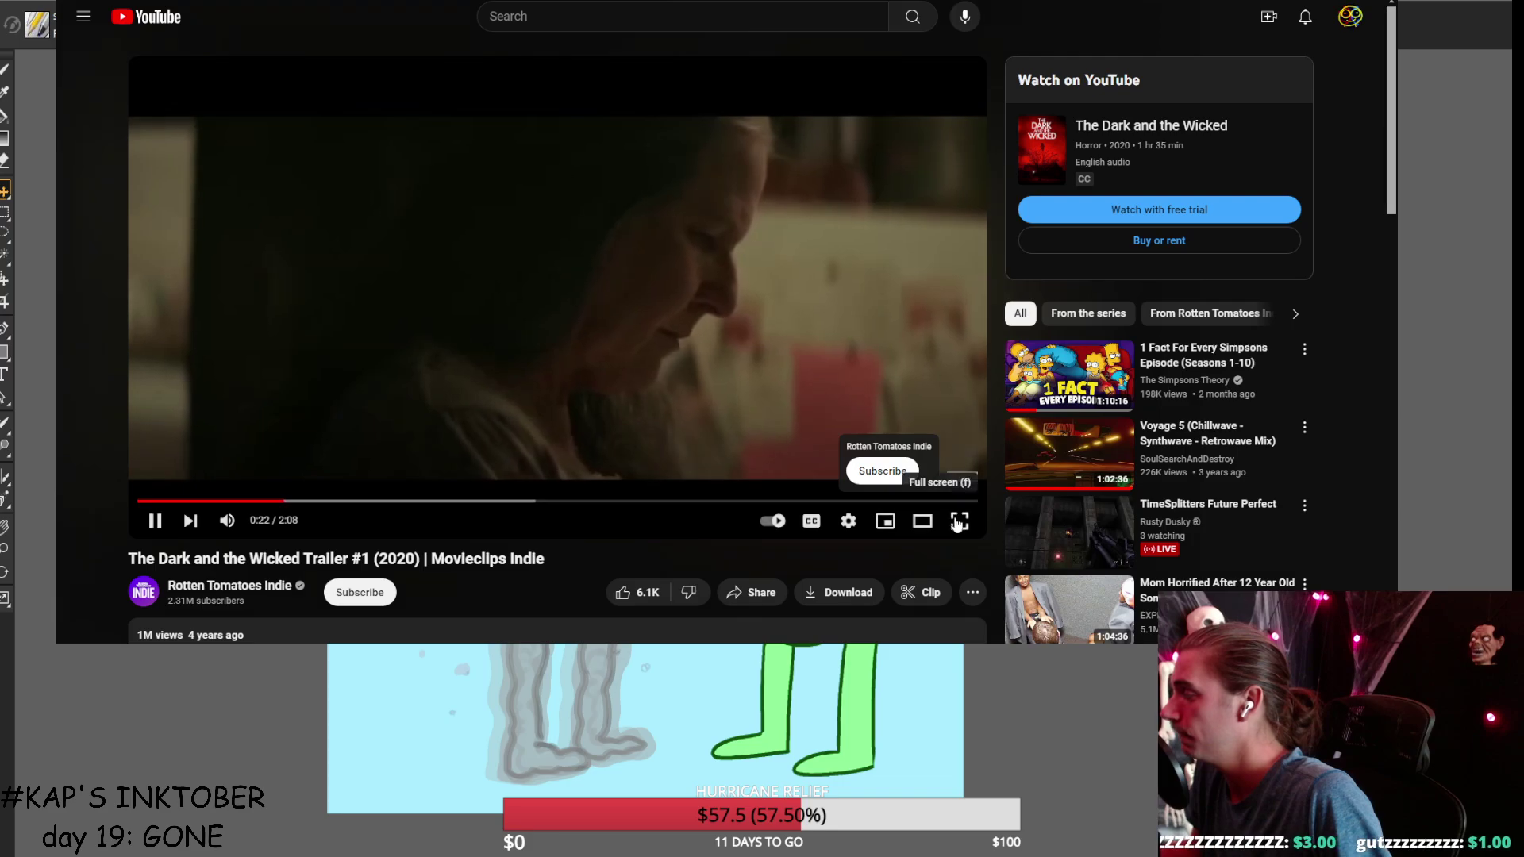
pyautogui.click(965, 520)
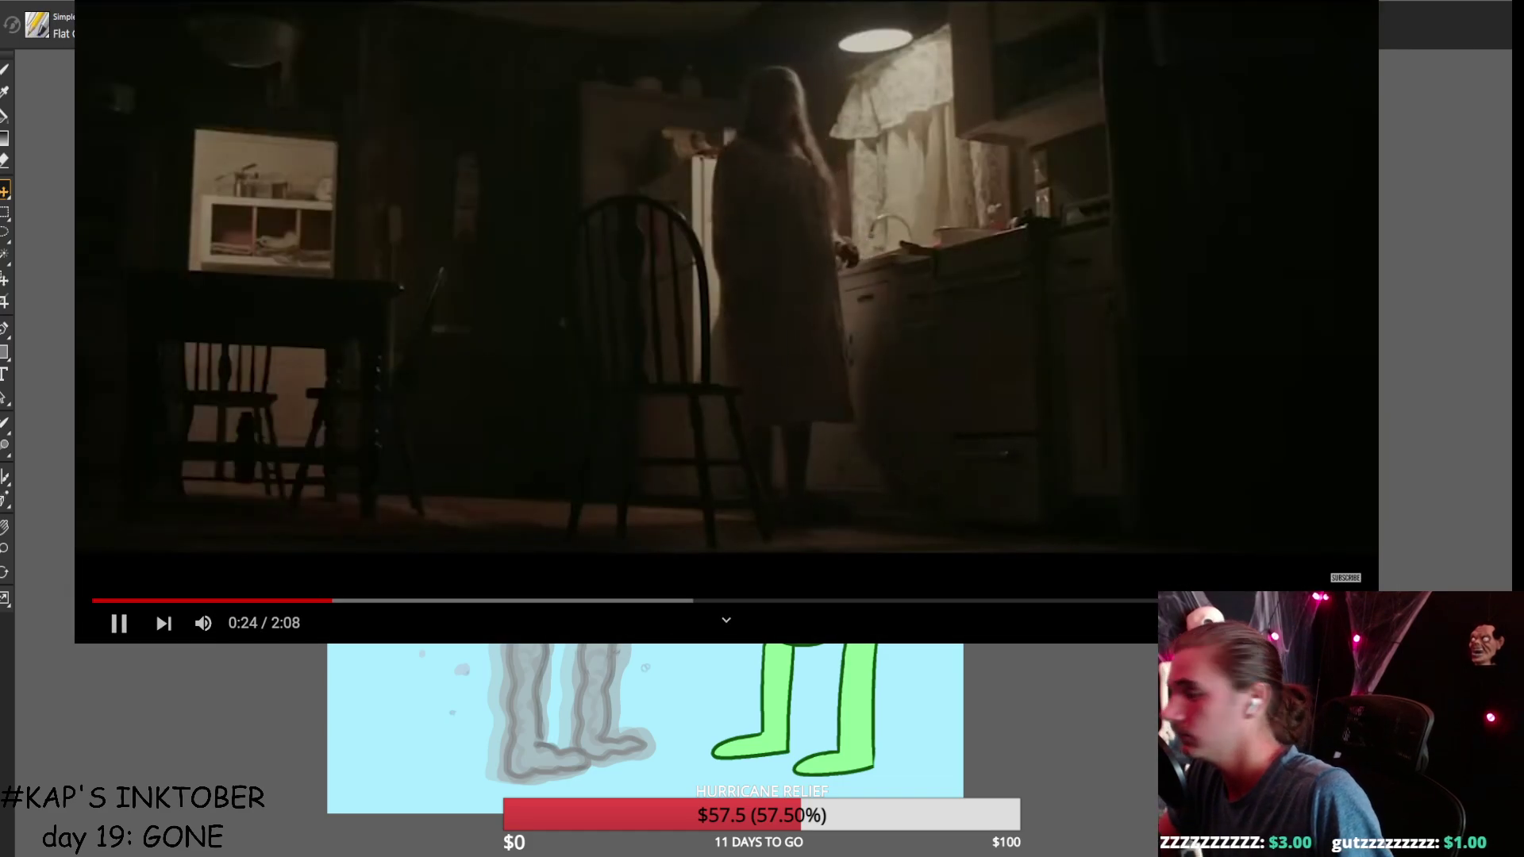